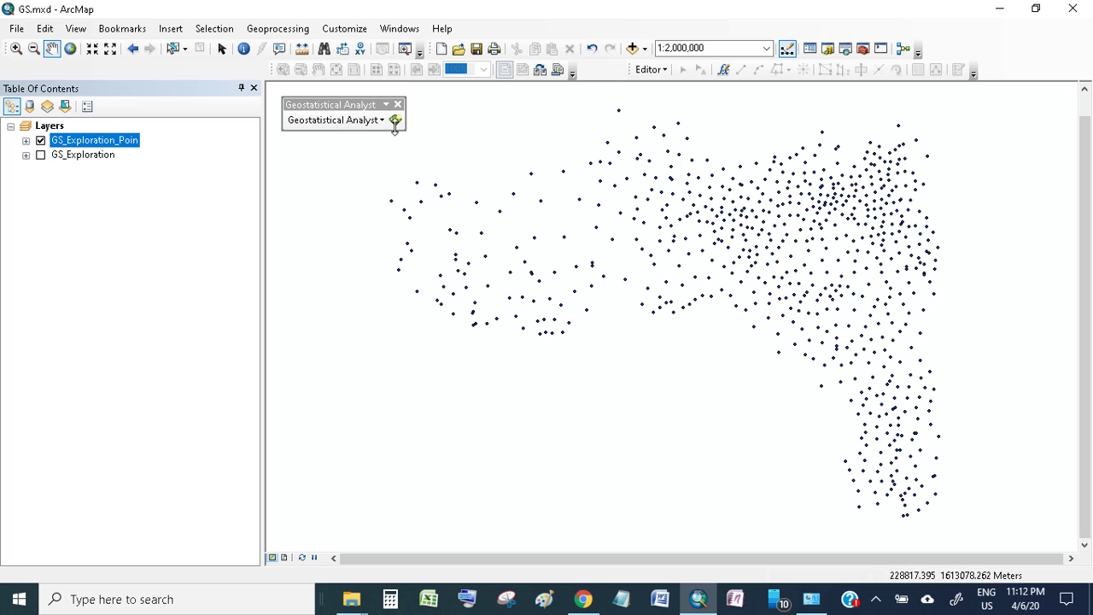
Step: Start the Geostatistical Wizard with the Kriging / CoKriging method on GS_Exploration_Poin, using Temp as the data field
{"action": "left_click", "coordinate": [363, 122]}
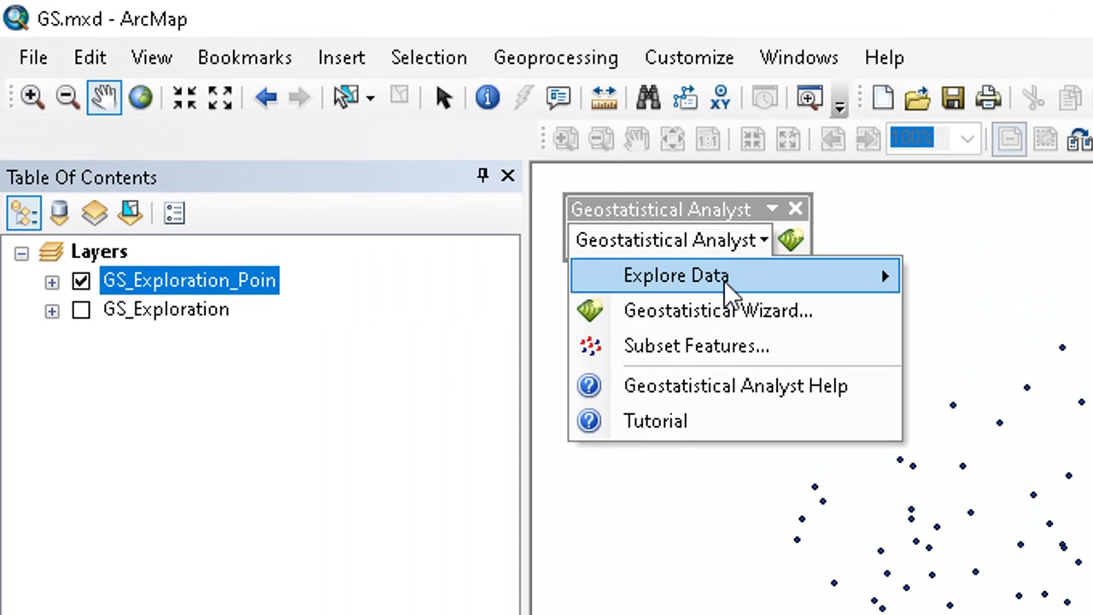
{"action": "left_click", "coordinate": [702, 303]}
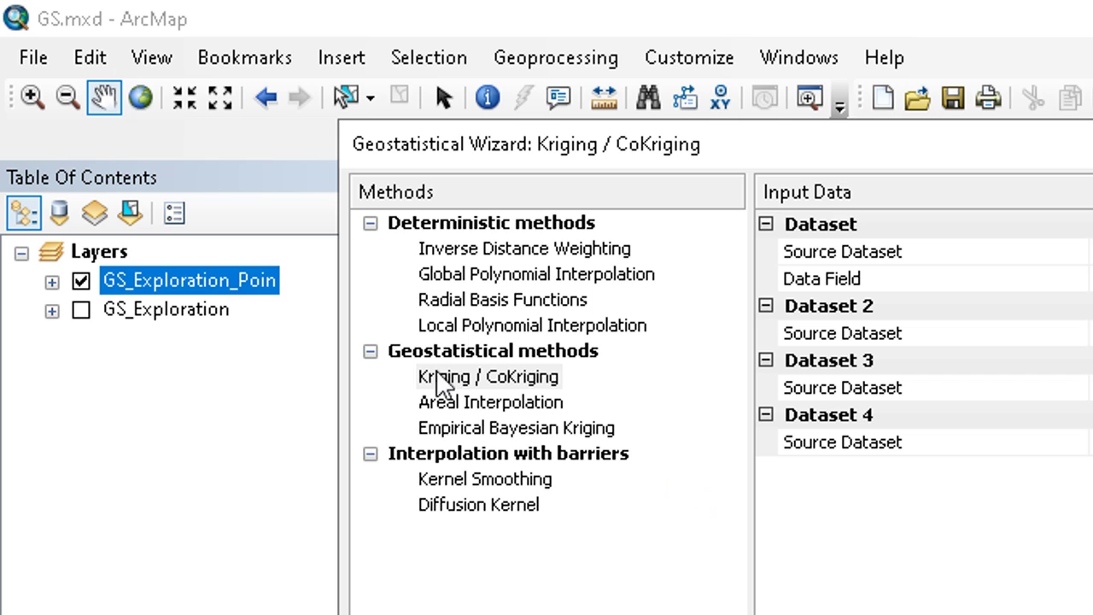
{"action": "left_click", "coordinate": [479, 352]}
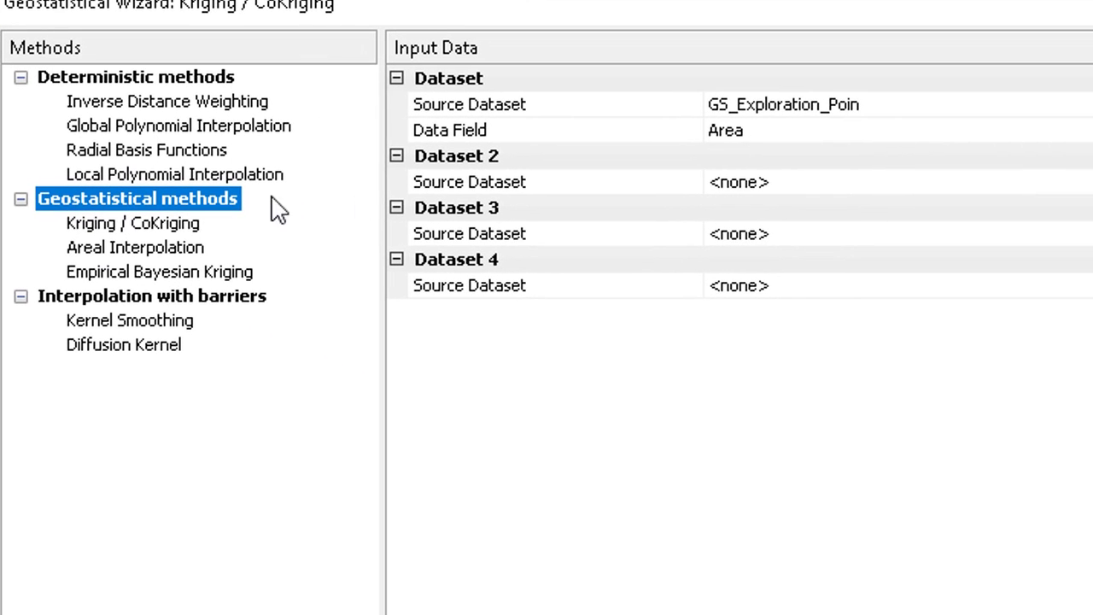
{"action": "left_click", "coordinate": [119, 227]}
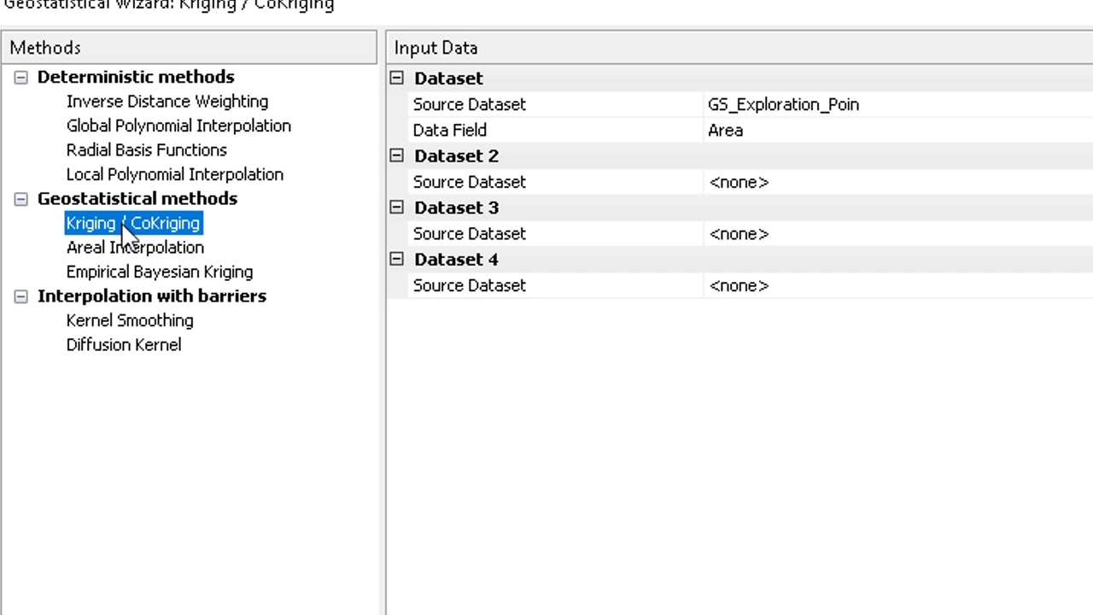
{"action": "left_click", "coordinate": [931, 107]}
{"action": "left_click", "coordinate": [924, 133]}
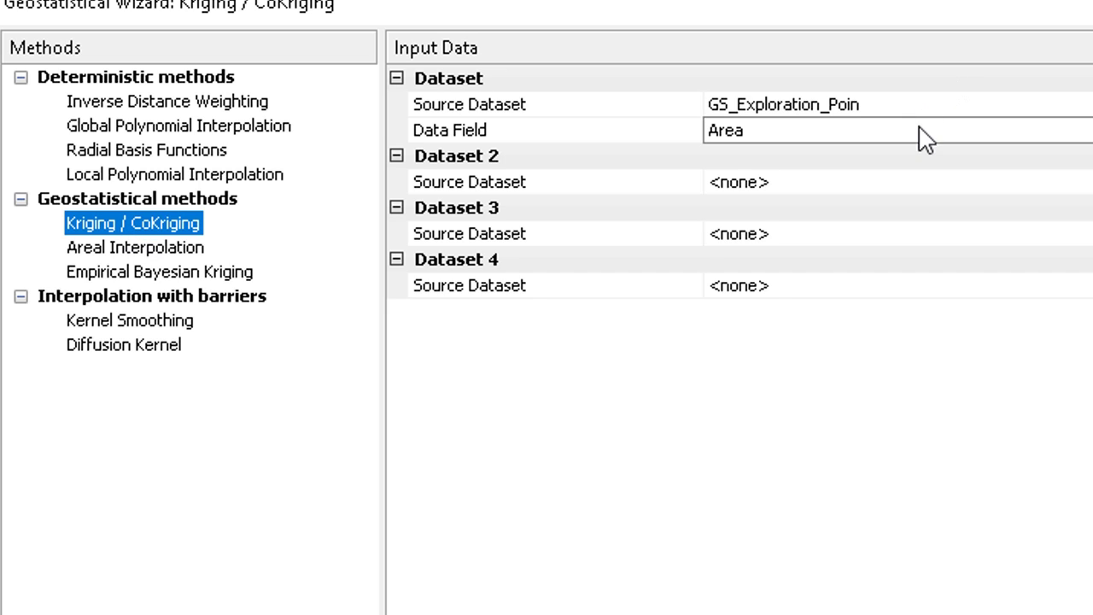
{"action": "left_click", "coordinate": [922, 136]}
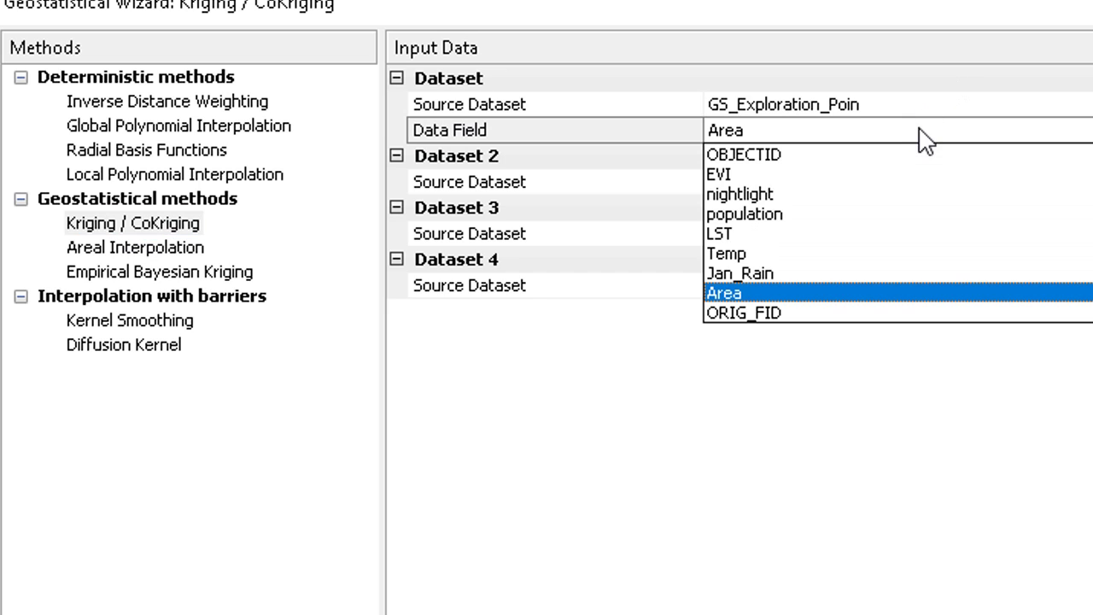
{"action": "left_click", "coordinate": [739, 258]}
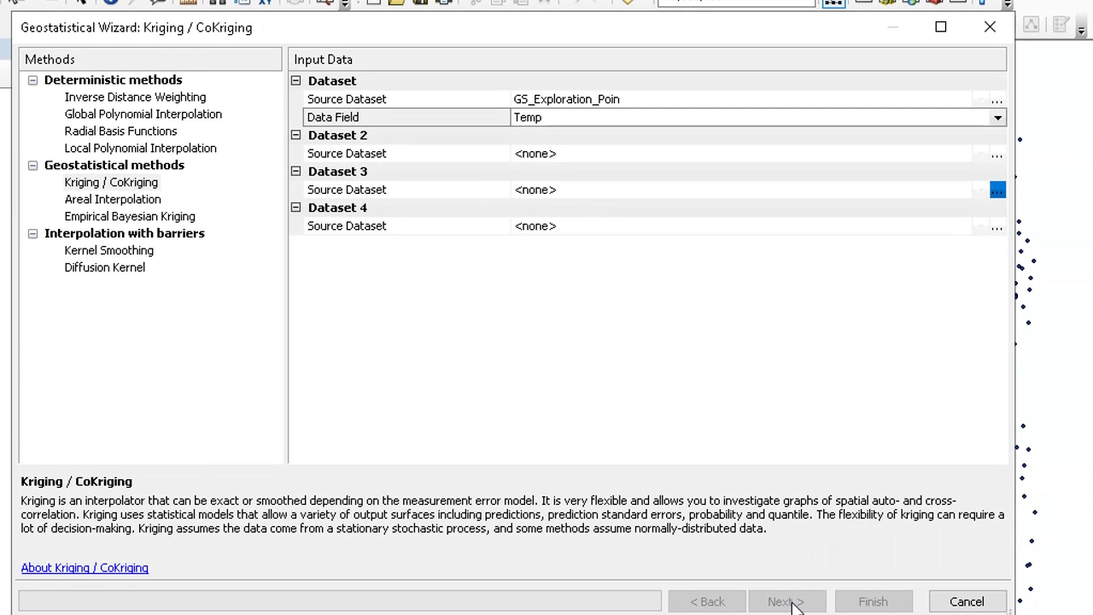
Step: View the Semivariogram variable in the kriging wizard's Semivariogram/Covariance Modeling step, and exit the wizard
{"action": "left_click", "coordinate": [790, 602]}
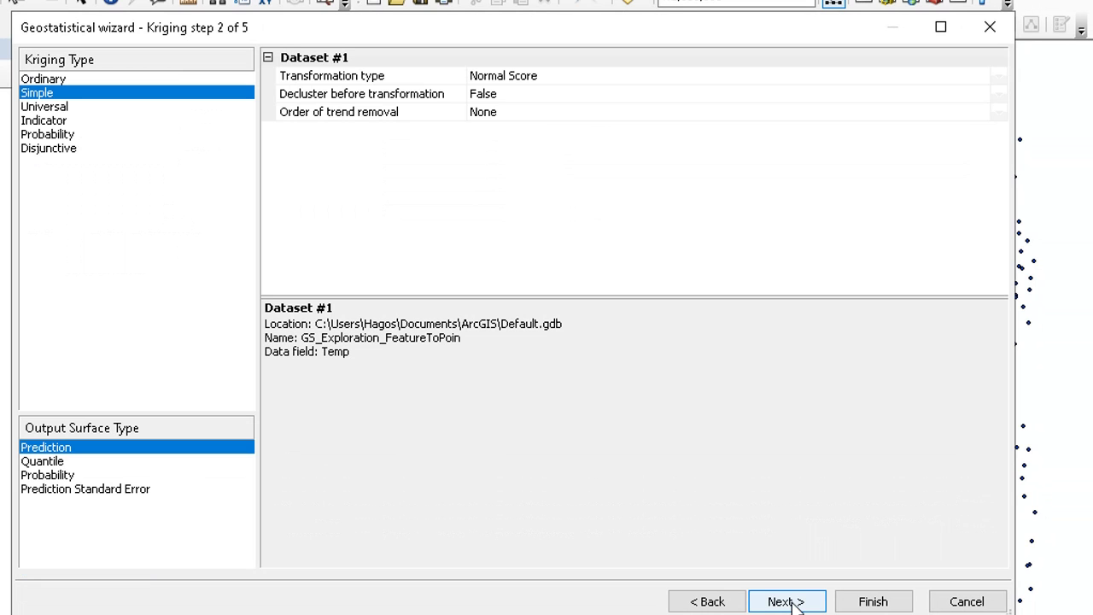
{"action": "left_click", "coordinate": [785, 602]}
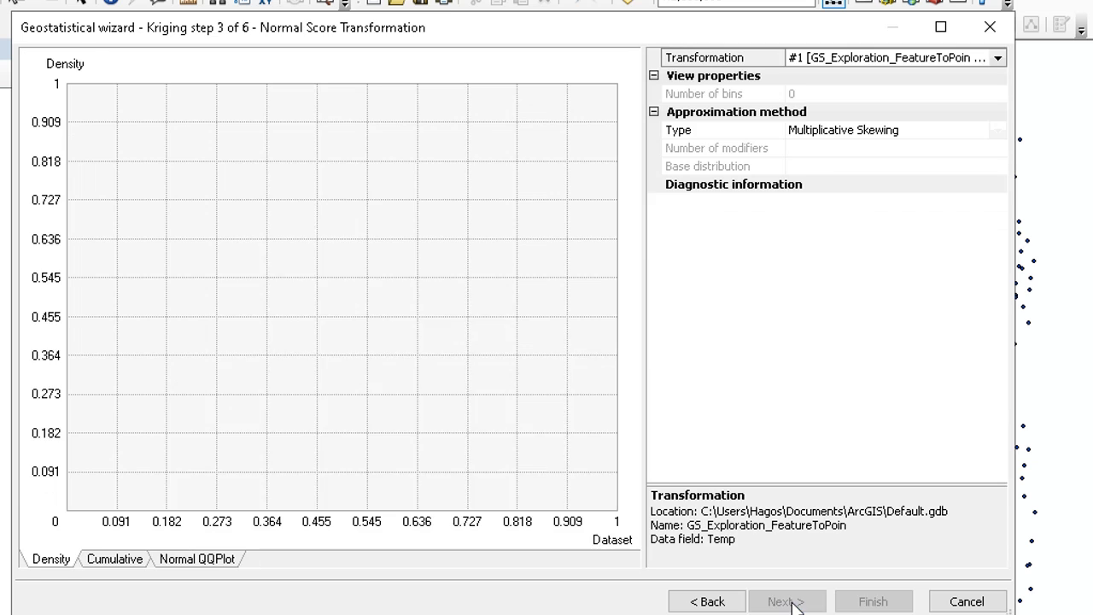
{"action": "left_click", "coordinate": [785, 602]}
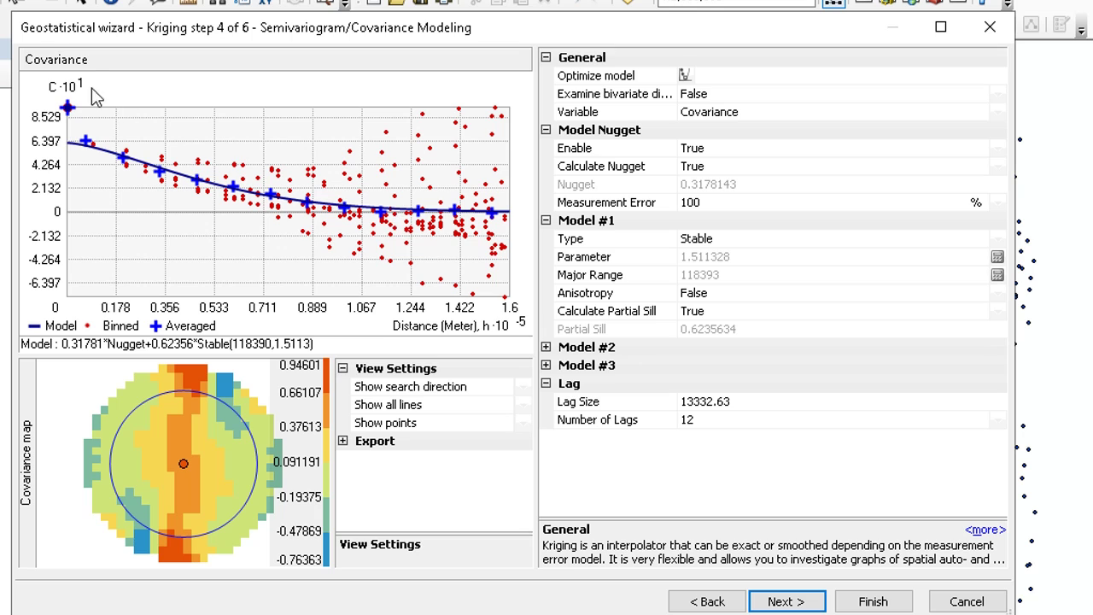
{"action": "left_click", "coordinate": [898, 111]}
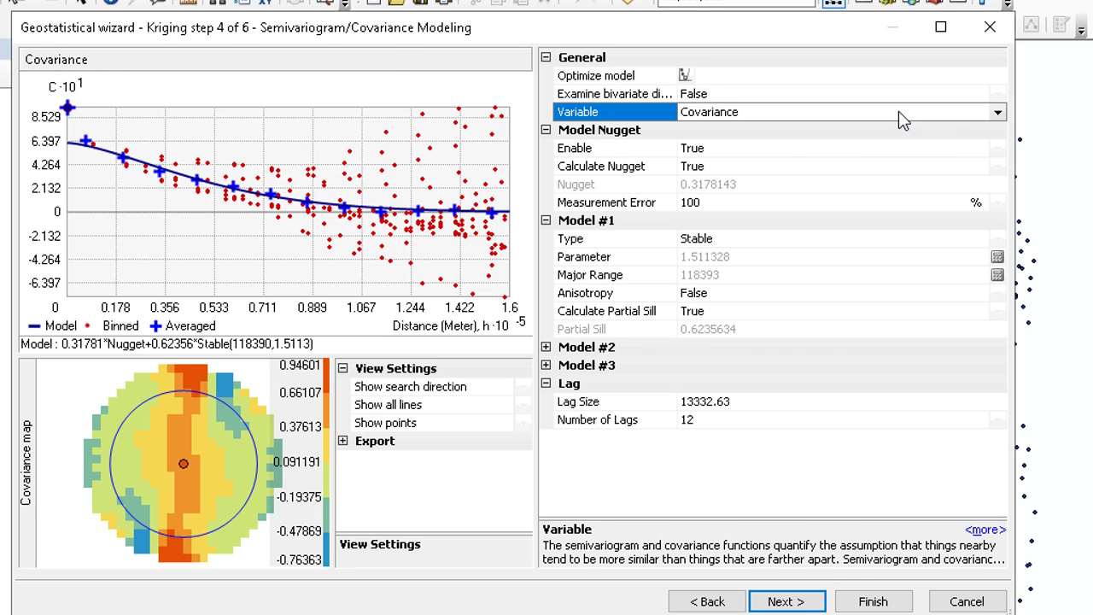
{"action": "left_click", "coordinate": [898, 111]}
{"action": "left_click", "coordinate": [717, 129]}
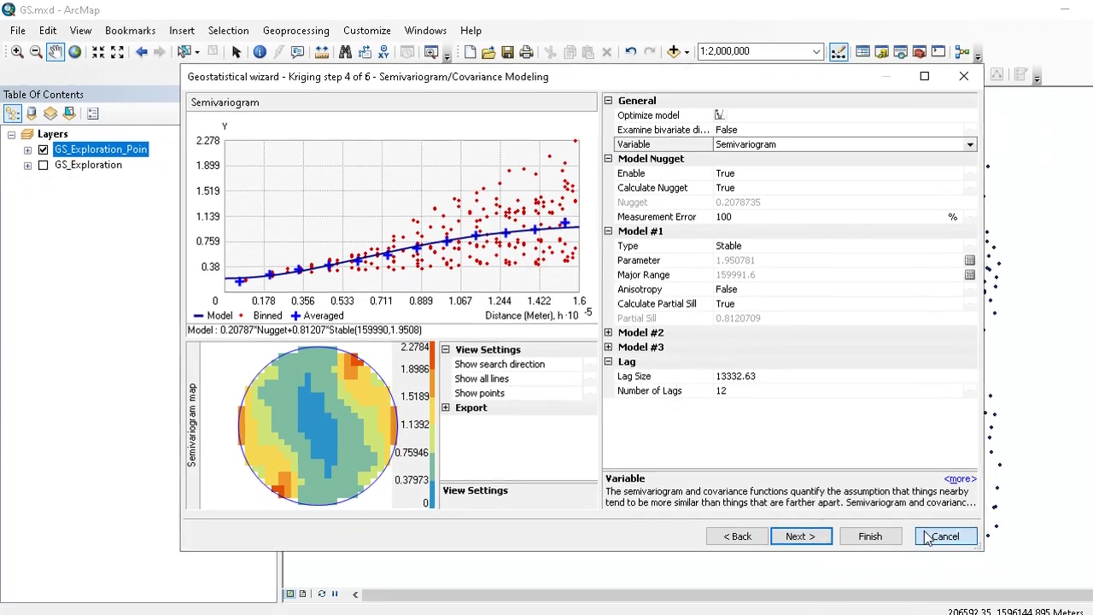
{"action": "key", "text": "Escape"}
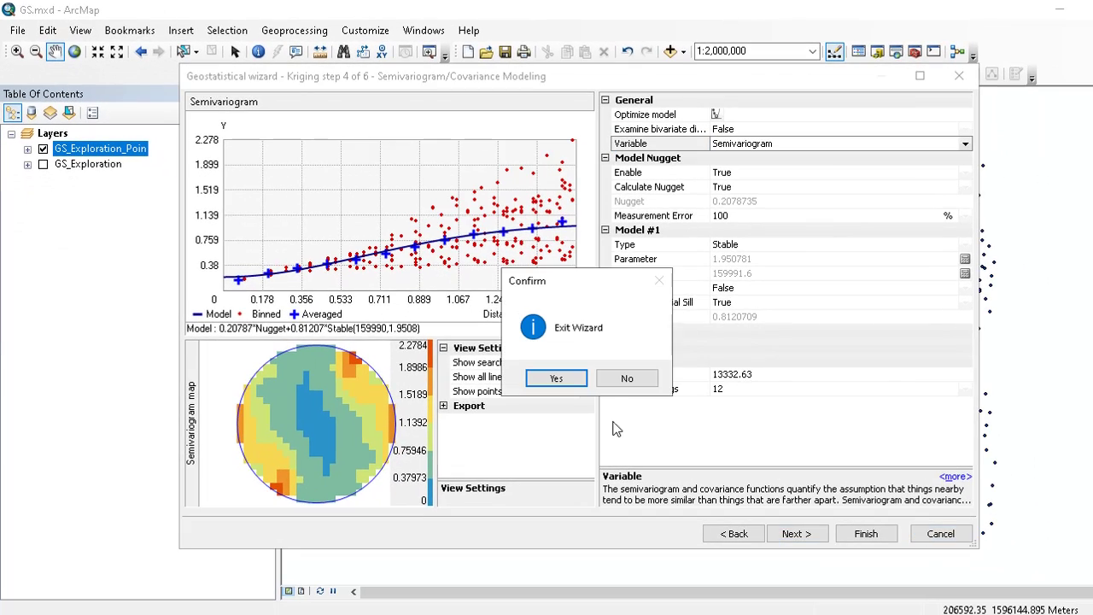
{"action": "left_click", "coordinate": [559, 381]}
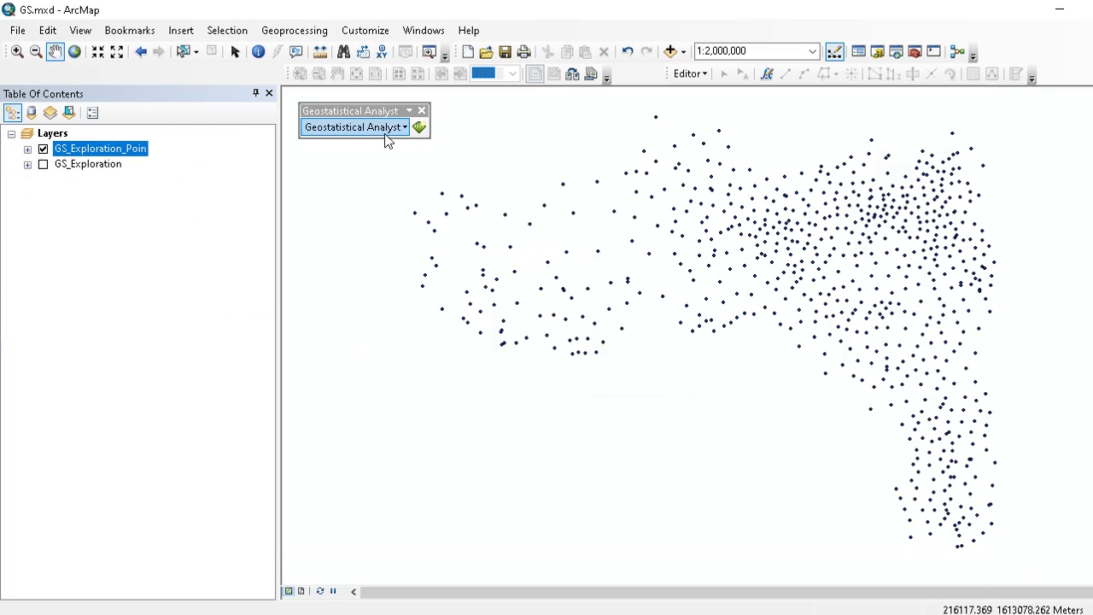
Step: Create a Semivariogram/Covariance Cloud of the exploration points for the Temp attribute, continuing despite the large number of pairs
{"action": "left_click", "coordinate": [385, 135]}
{"action": "mouse_move", "coordinate": [382, 150]}
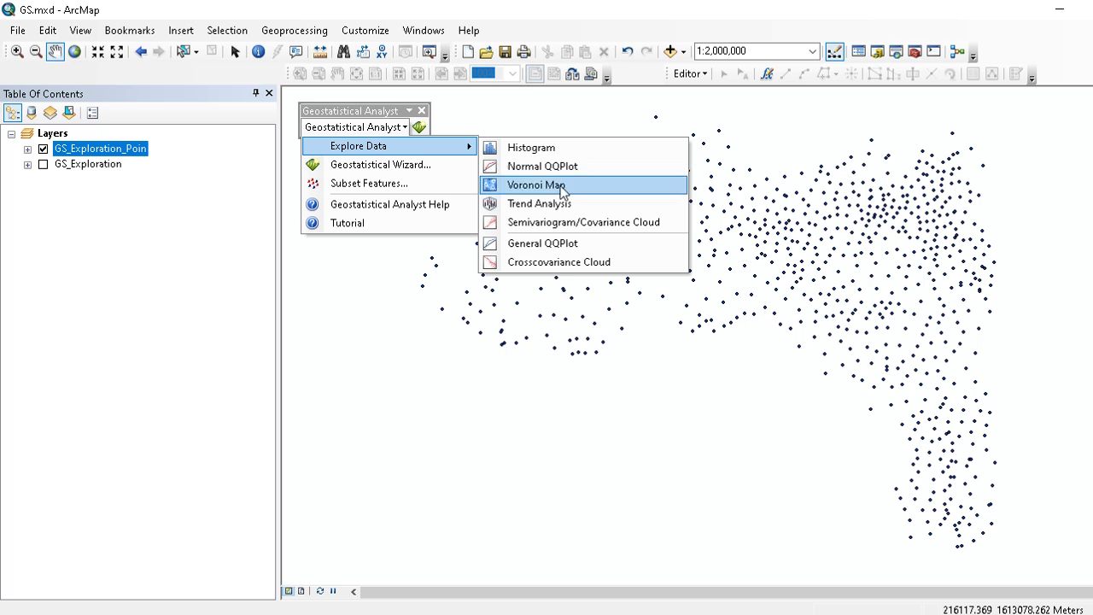
{"action": "left_click", "coordinate": [560, 223]}
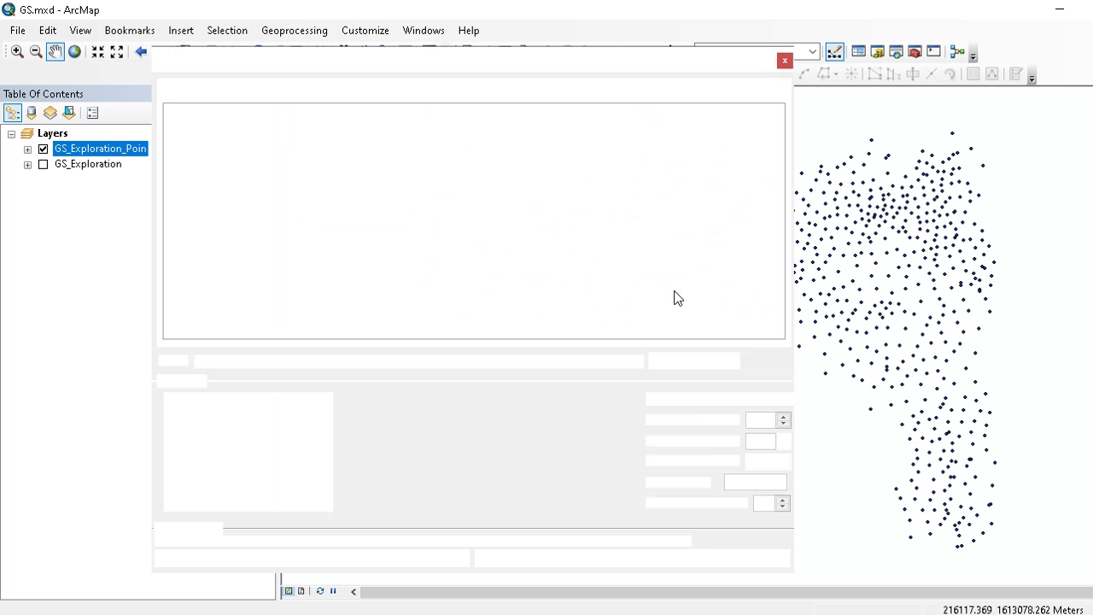
{"action": "left_click", "coordinate": [643, 435]}
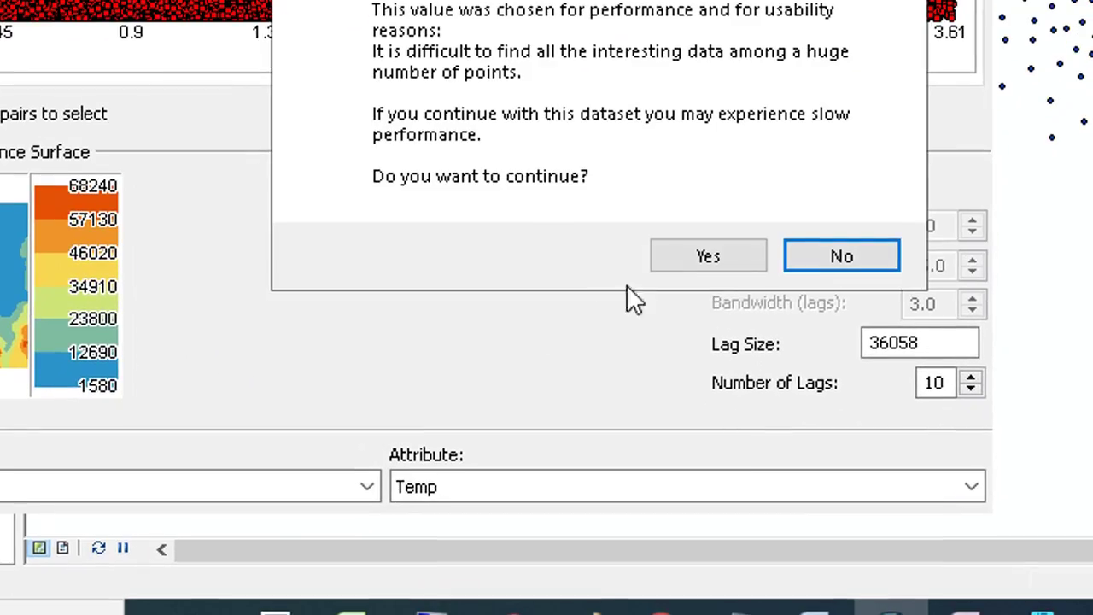
{"action": "left_click", "coordinate": [695, 250]}
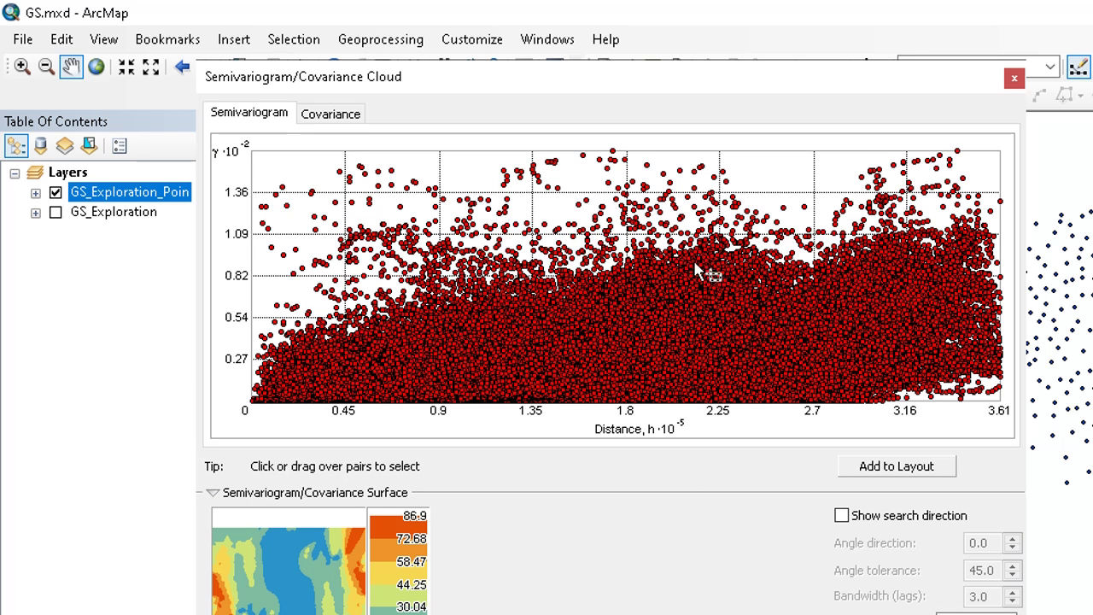
Step: Reduce the number of lags of the semivariogram cloud to 8
{"action": "left_click_drag", "start_coordinate": [601, 85], "coordinate": [546, 179]}
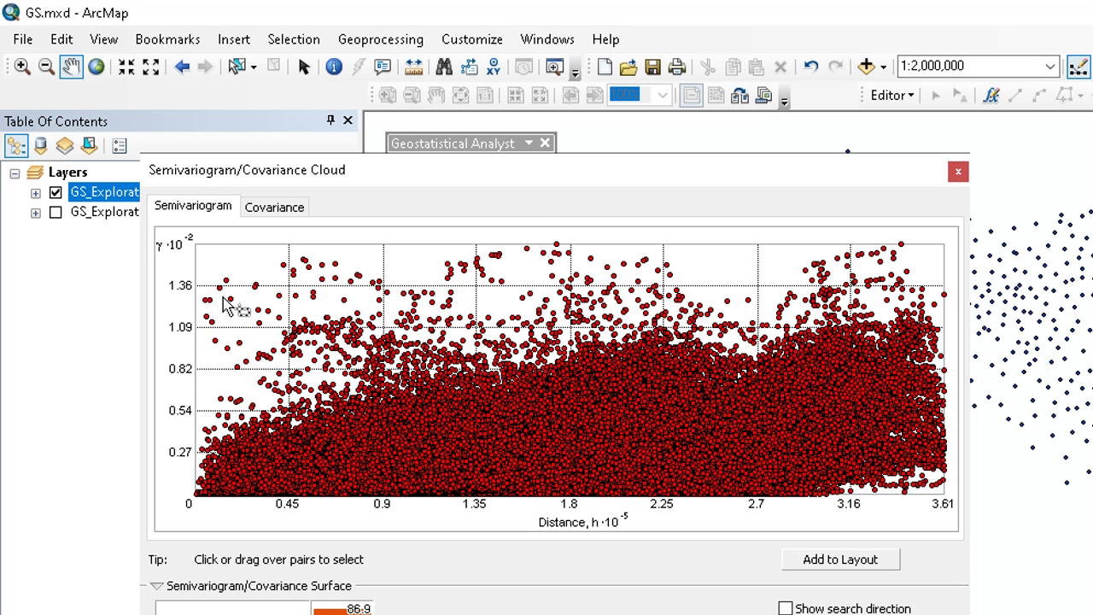
{"action": "left_click_drag", "start_coordinate": [546, 171], "coordinate": [527, 129]}
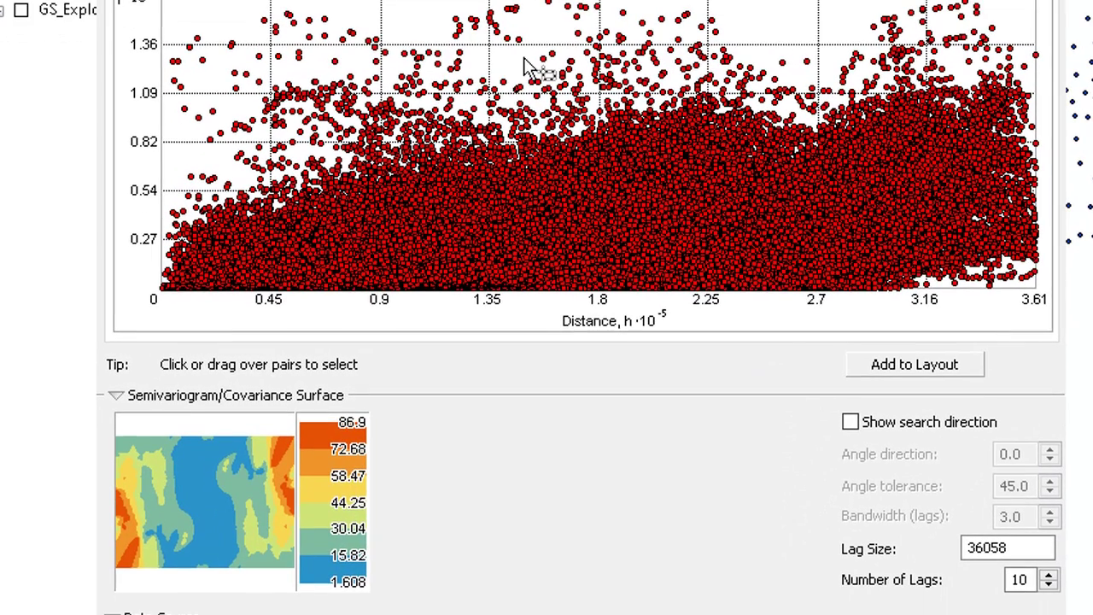
{"action": "left_click", "coordinate": [1026, 579]}
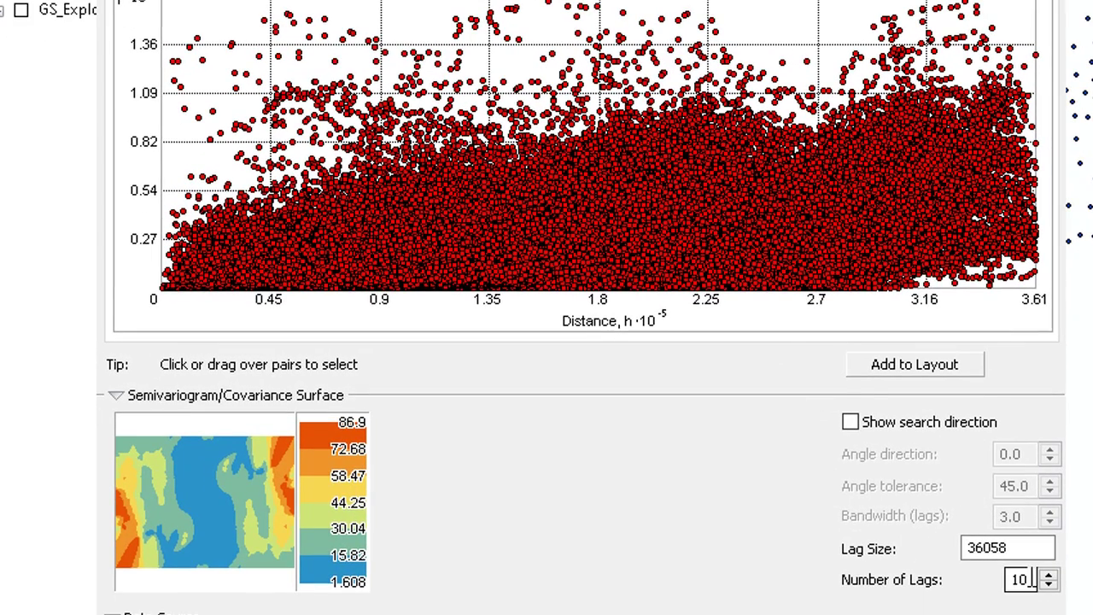
{"action": "left_click_drag", "start_coordinate": [1025, 579], "coordinate": [1002, 579]}
{"action": "left_click", "coordinate": [1047, 586]}
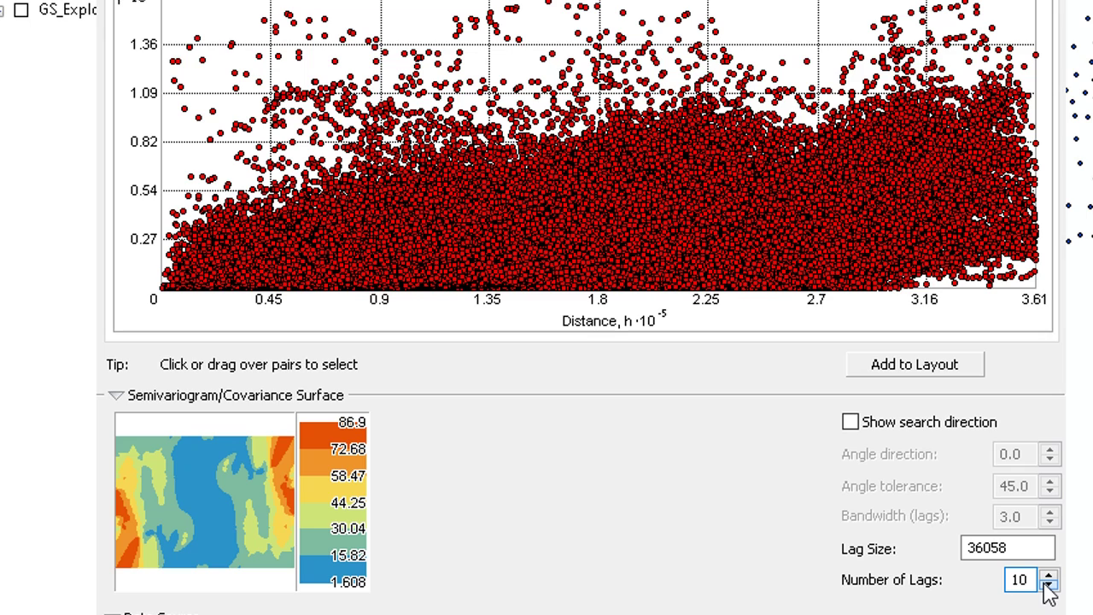
{"action": "left_click", "coordinate": [1048, 586]}
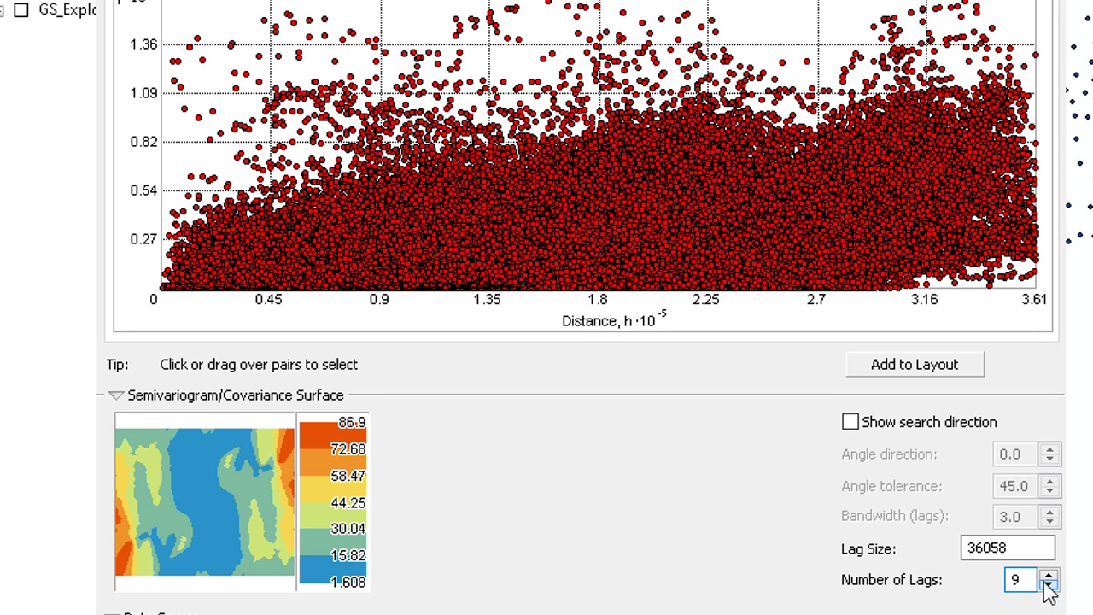
{"action": "left_click", "coordinate": [1048, 585]}
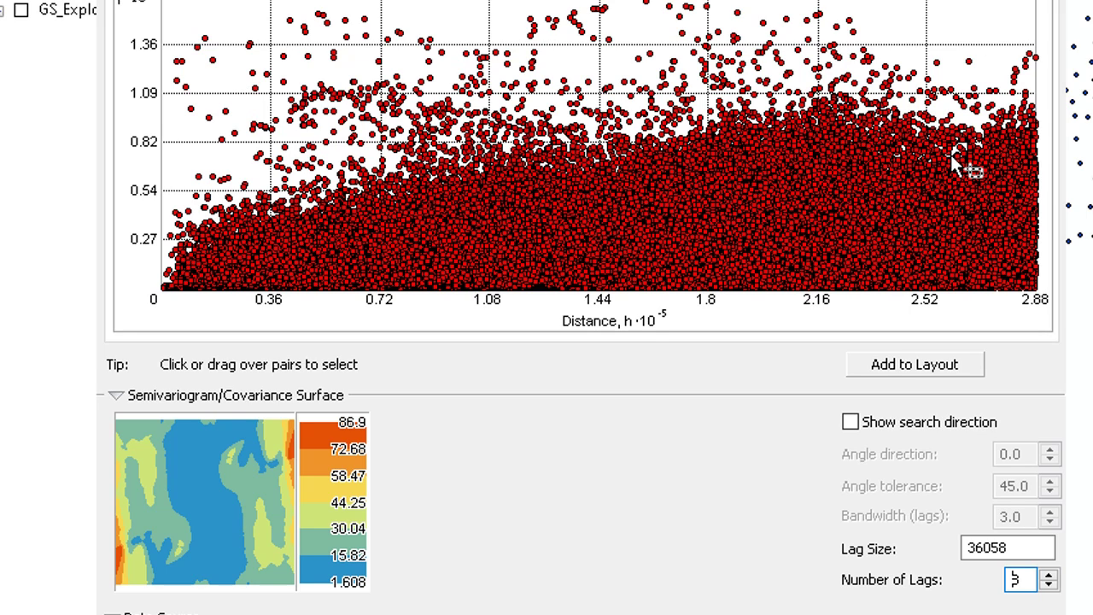
Step: Select a pair with a high semivariogram value at very short distance in the cloud and locate its points on the map
{"action": "left_click_drag", "start_coordinate": [780, 0], "coordinate": [801, 357]}
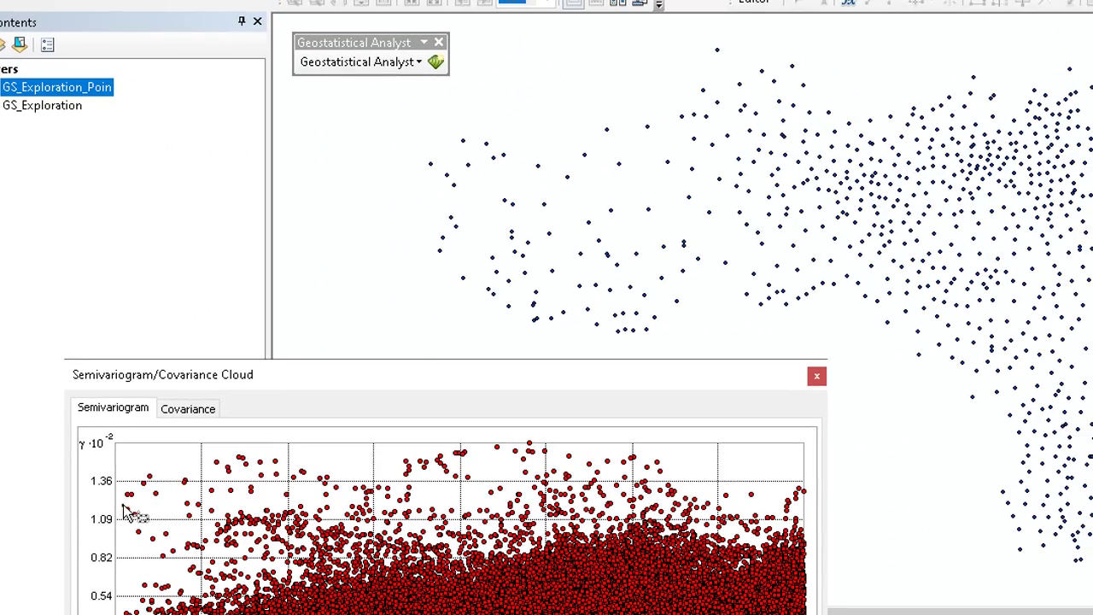
{"action": "left_click_drag", "start_coordinate": [129, 524], "coordinate": [132, 596]}
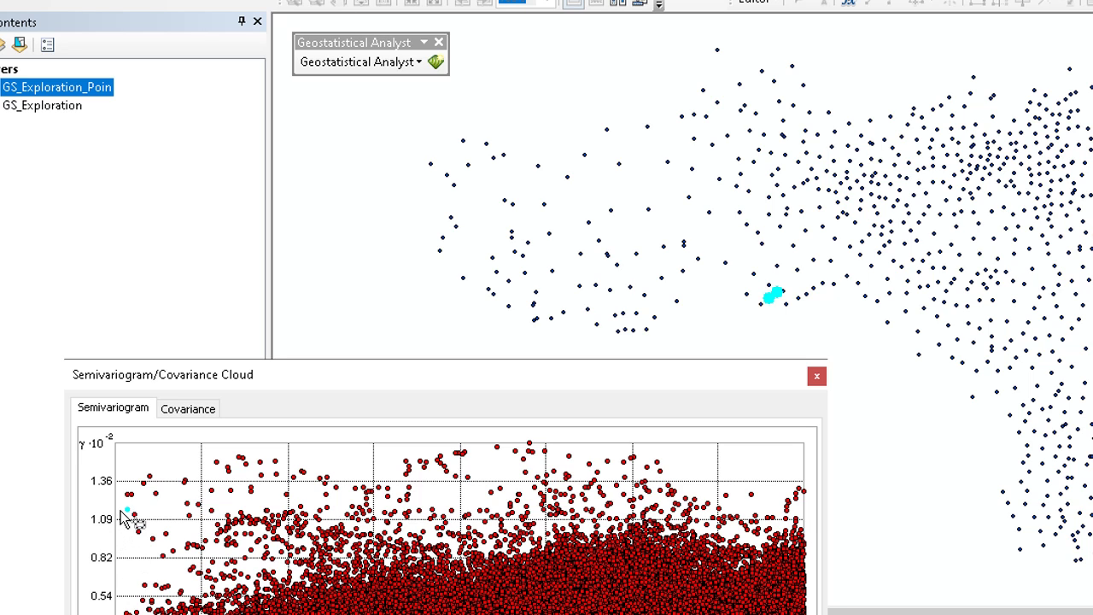
{"action": "left_click_drag", "start_coordinate": [198, 392], "coordinate": [128, 152]}
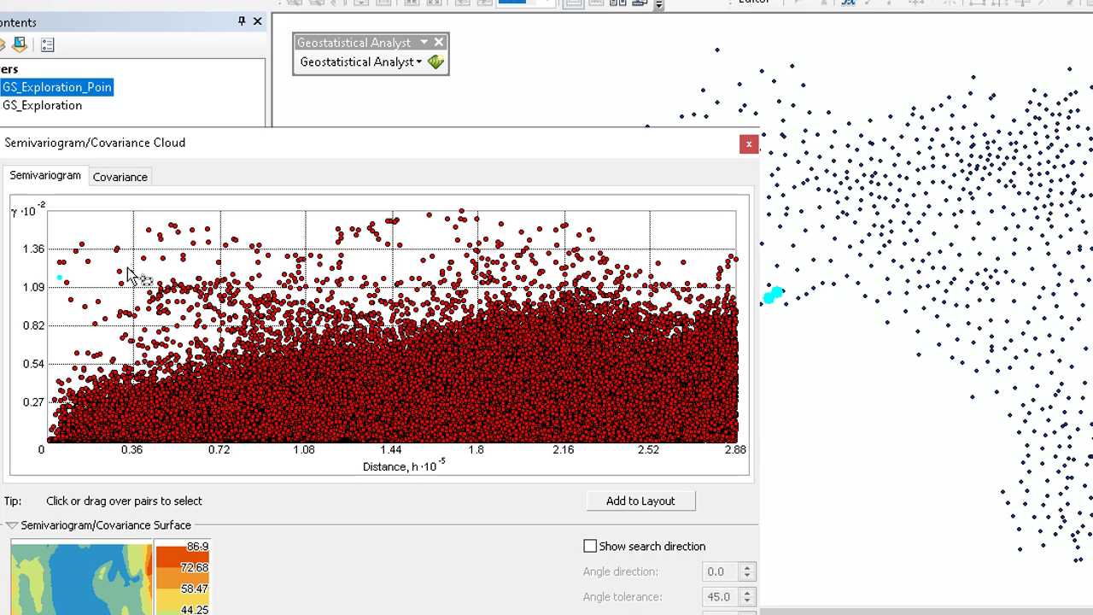
Step: Select a high-value cloud pair at the 0.36 distance mark and measure the distance between its two points on the map
{"action": "left_click_drag", "start_coordinate": [128, 270], "coordinate": [136, 278]}
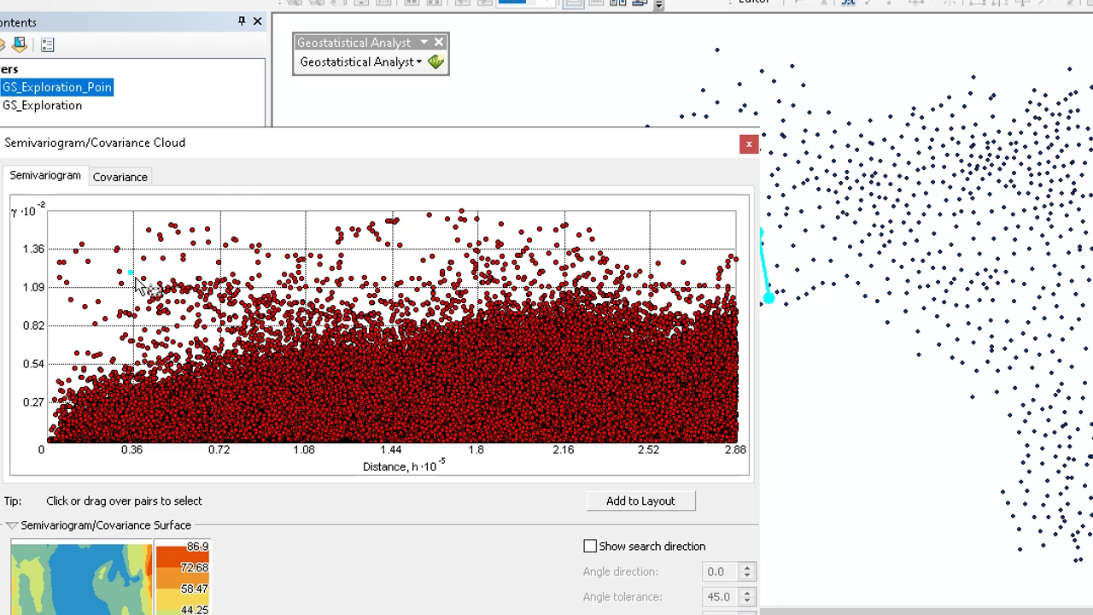
{"action": "left_click_drag", "start_coordinate": [228, 153], "coordinate": [289, 397]}
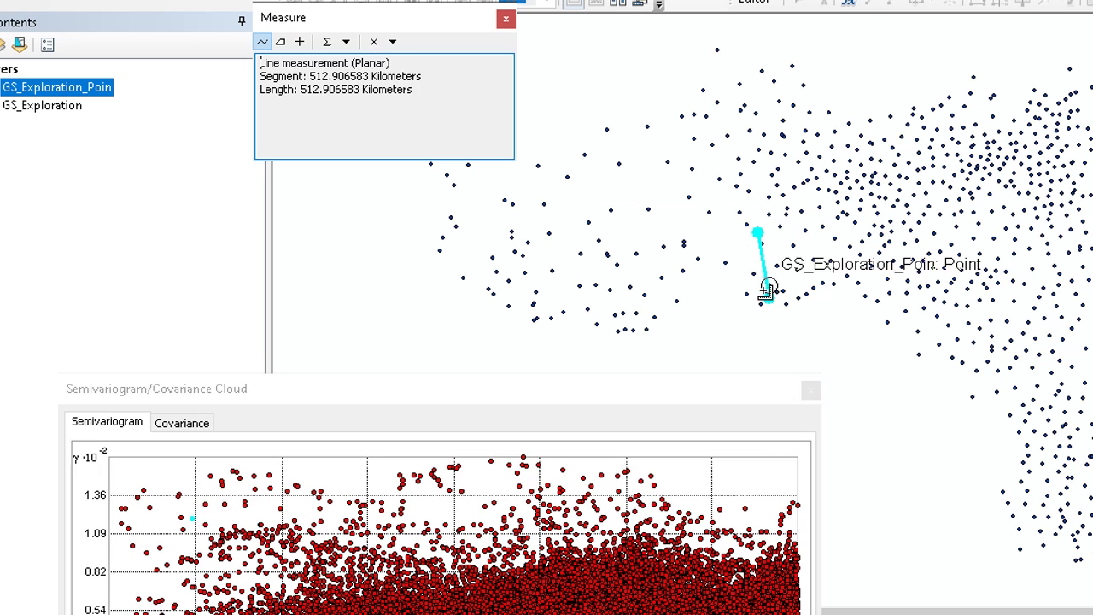
{"action": "left_click", "coordinate": [769, 298]}
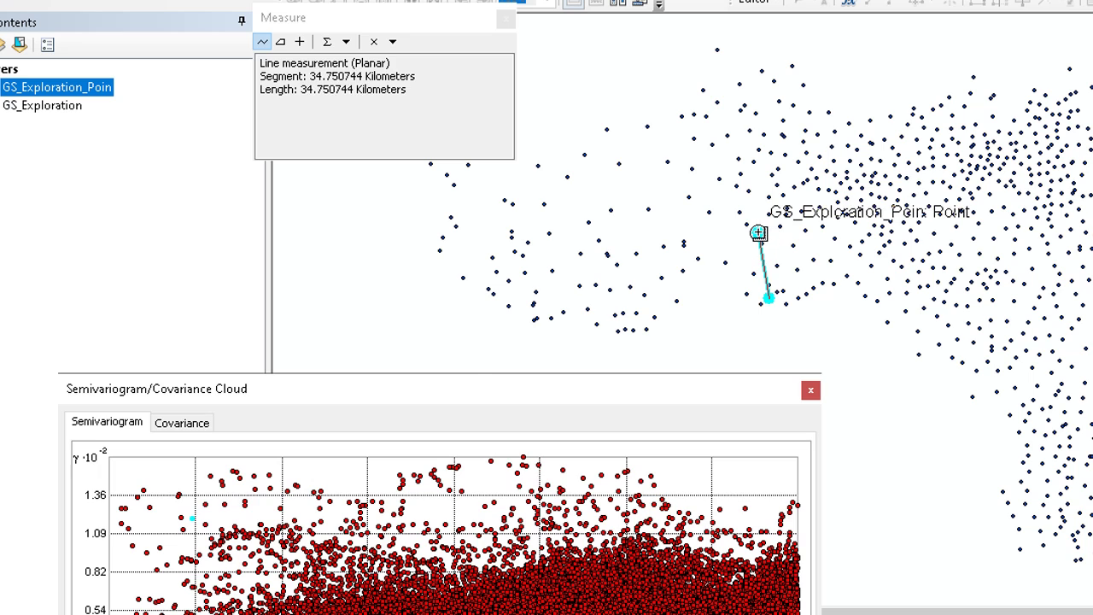
{"action": "left_click_drag", "start_coordinate": [448, 86], "coordinate": [447, 84]}
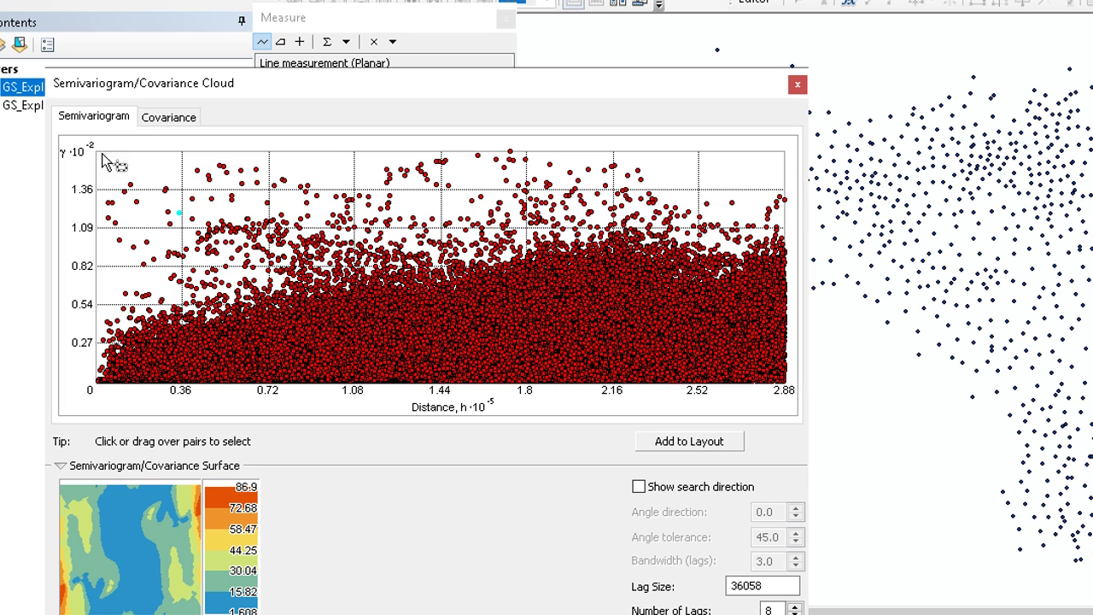
Step: Highlight all cloud pairs within the first lag, from distance 0 to about 0.36, and clear the selection
{"action": "mouse_move", "coordinate": [96, 151]}
{"action": "left_mouse_down"}
{"action": "mouse_move", "coordinate": [147, 224]}
{"action": "mouse_move", "coordinate": [180, 304]}
{"action": "mouse_move", "coordinate": [184, 391]}
{"action": "left_mouse_up"}
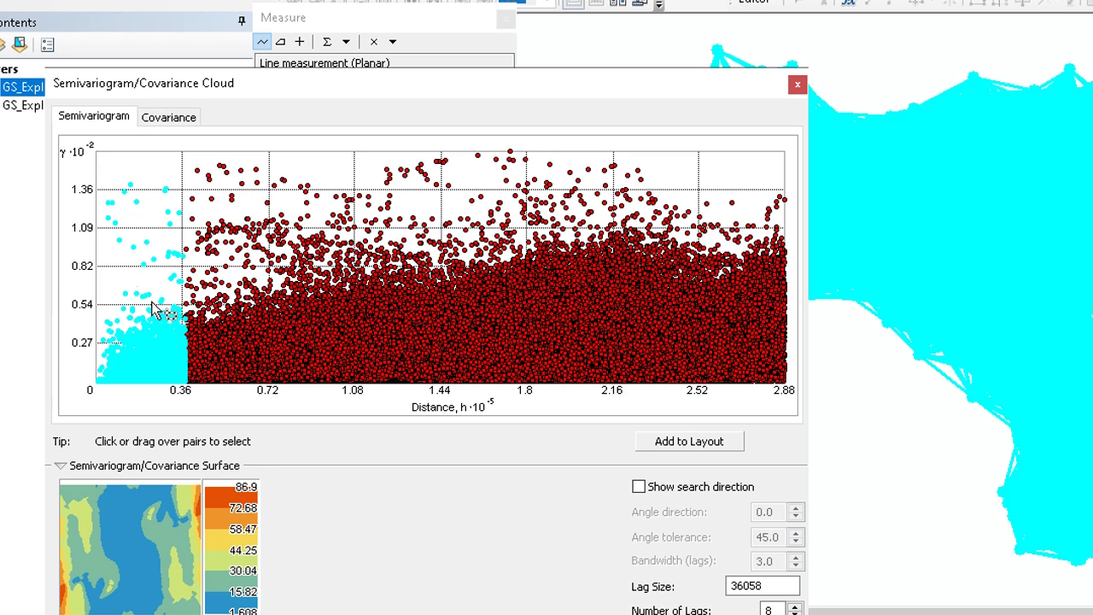
{"action": "left_click", "coordinate": [149, 204]}
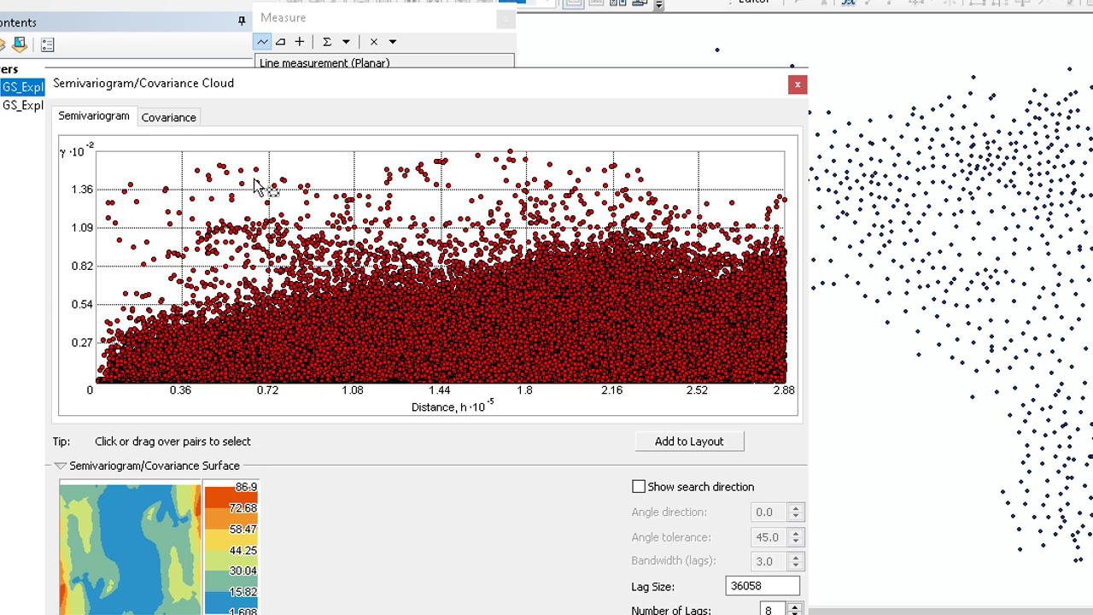
Step: Select a high-value cloud pair at the 0.72 distance mark and measure the line between its two points on the map
{"action": "left_click_drag", "start_coordinate": [255, 179], "coordinate": [257, 191]}
{"action": "left_click_drag", "start_coordinate": [263, 197], "coordinate": [273, 208]}
{"action": "left_click_drag", "start_coordinate": [508, 86], "coordinate": [436, 407]}
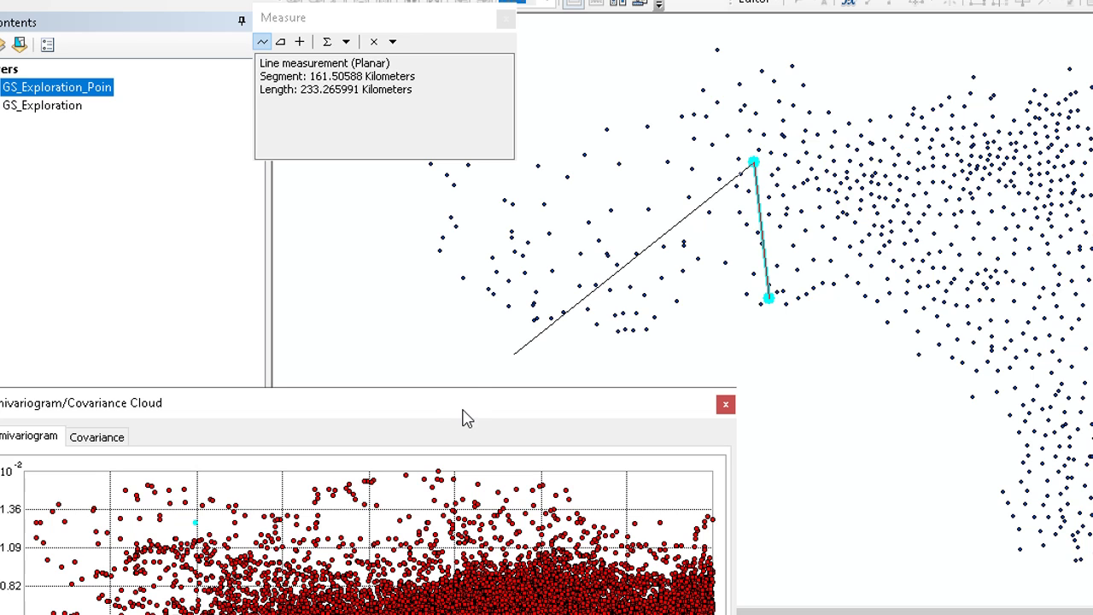
{"action": "left_click_drag", "start_coordinate": [453, 407], "coordinate": [452, 61]}
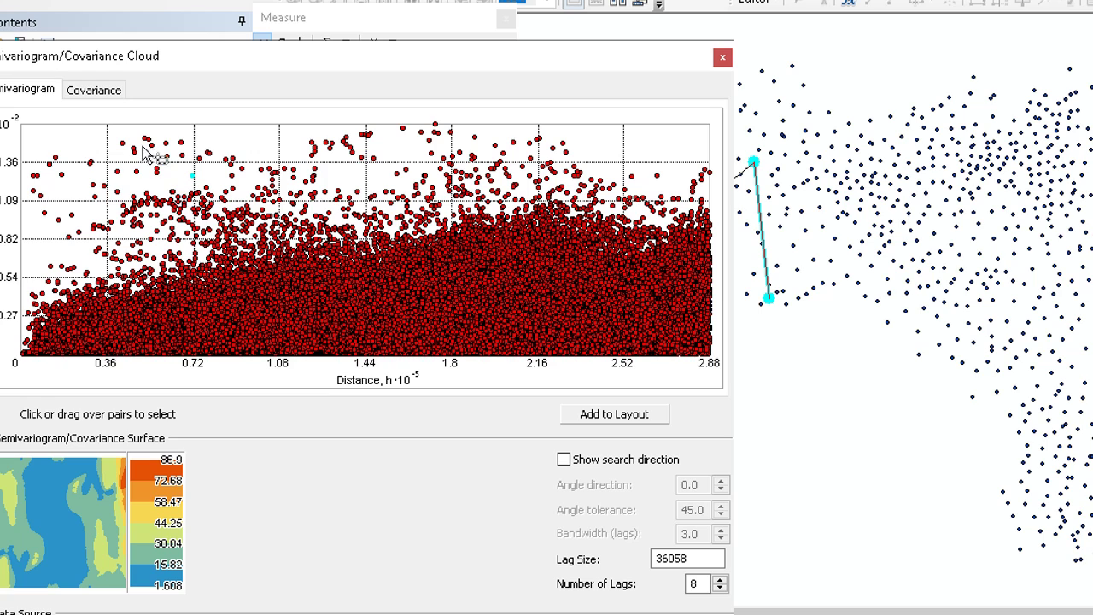
Step: Highlight all cloud pairs in the second lag, from distance 0.36 to 0.72, check a single high-value pair just past 0.36, and clear the selection
{"action": "left_click_drag", "start_coordinate": [110, 126], "coordinate": [195, 367]}
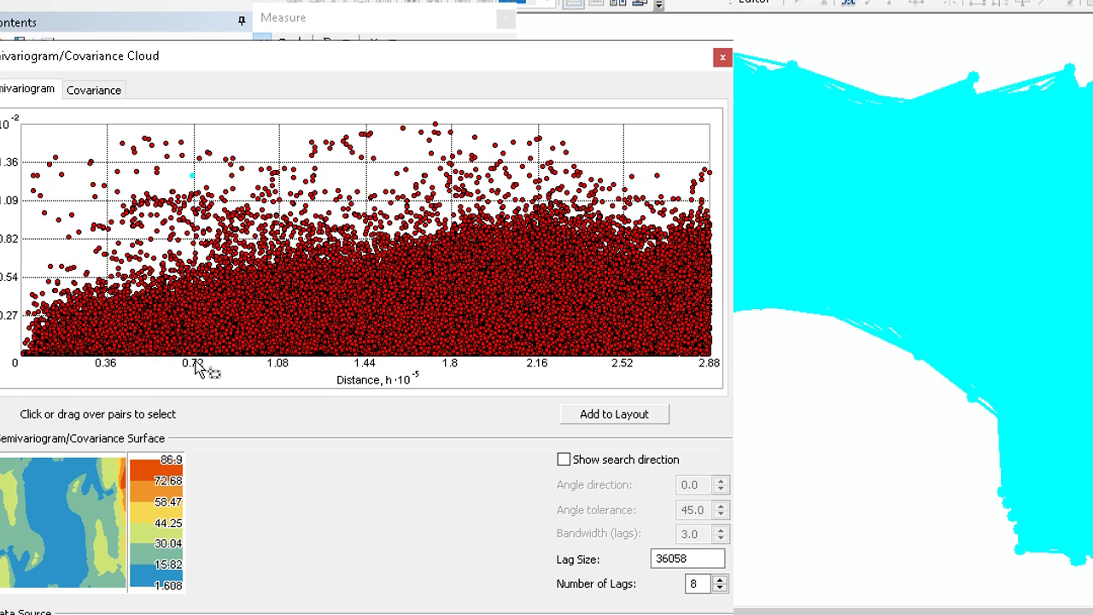
{"action": "left_click", "coordinate": [130, 176]}
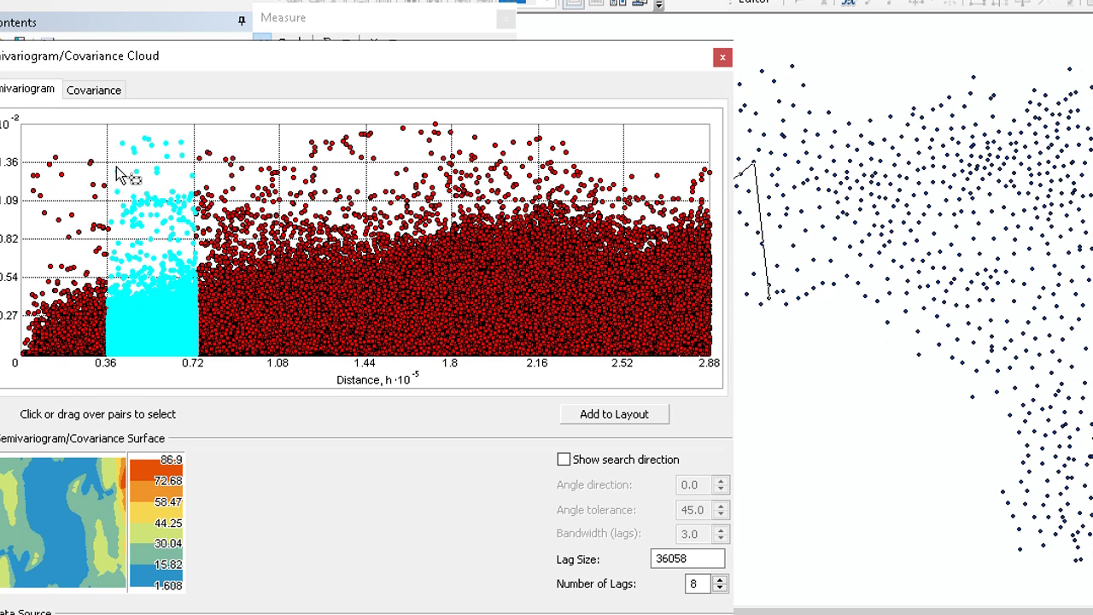
{"action": "left_click", "coordinate": [124, 184]}
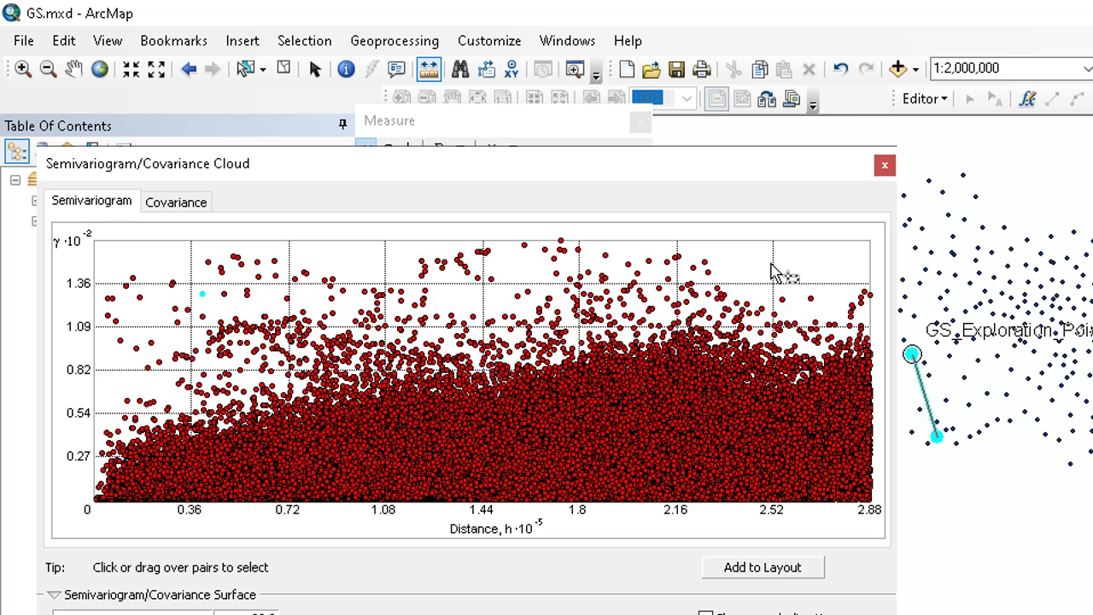
{"action": "left_click", "coordinate": [771, 269]}
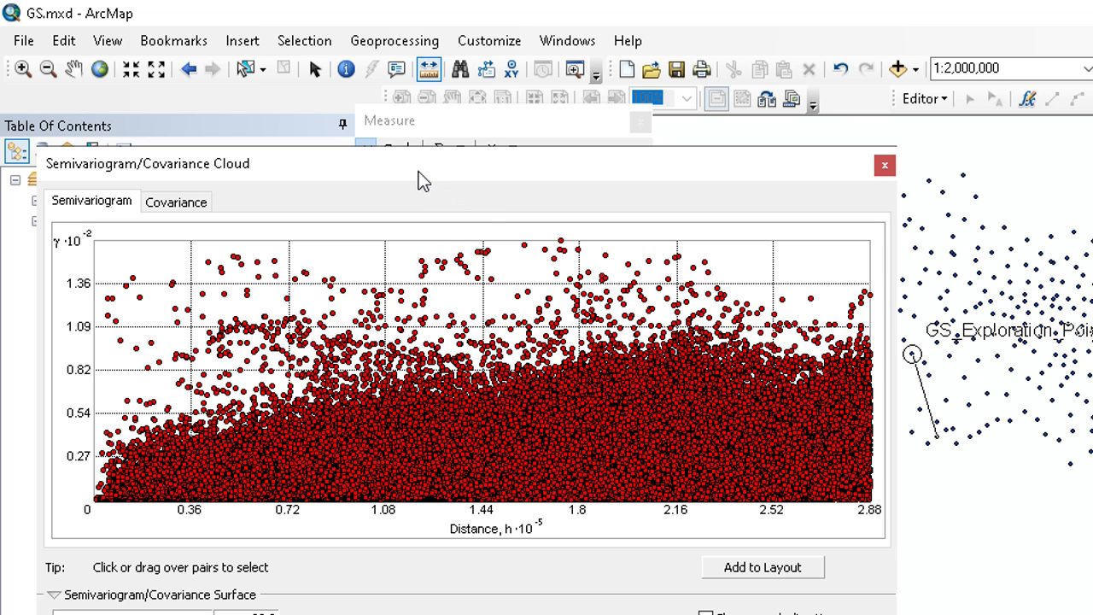
Step: Compare the covariance cloud with the semivariogram cloud, and close both the cloud and Measure windows
{"action": "left_click_drag", "start_coordinate": [419, 172], "coordinate": [471, 98]}
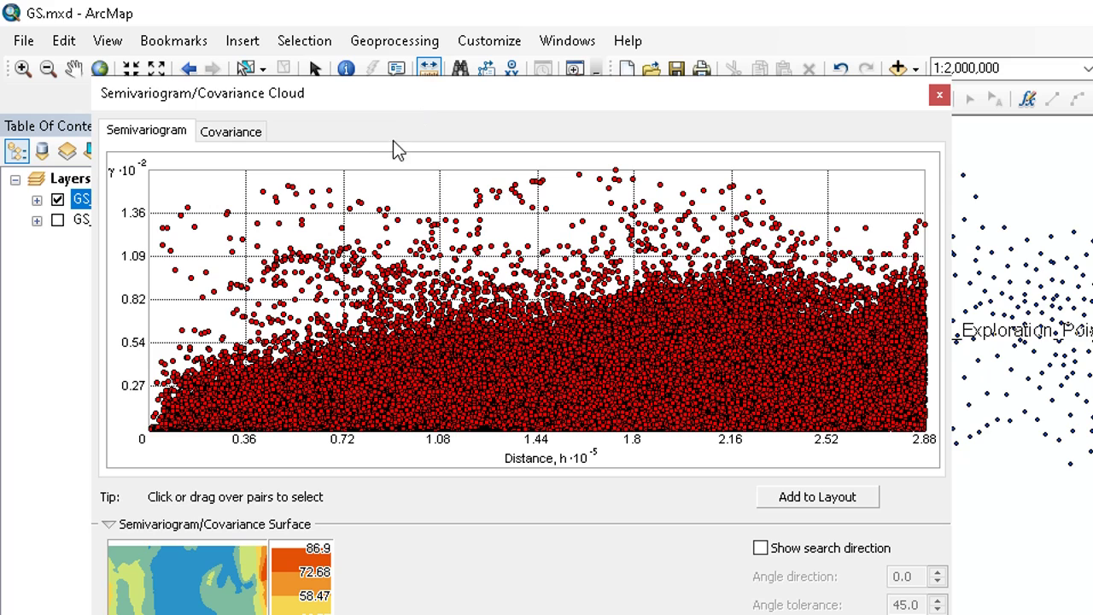
{"action": "left_click", "coordinate": [217, 141]}
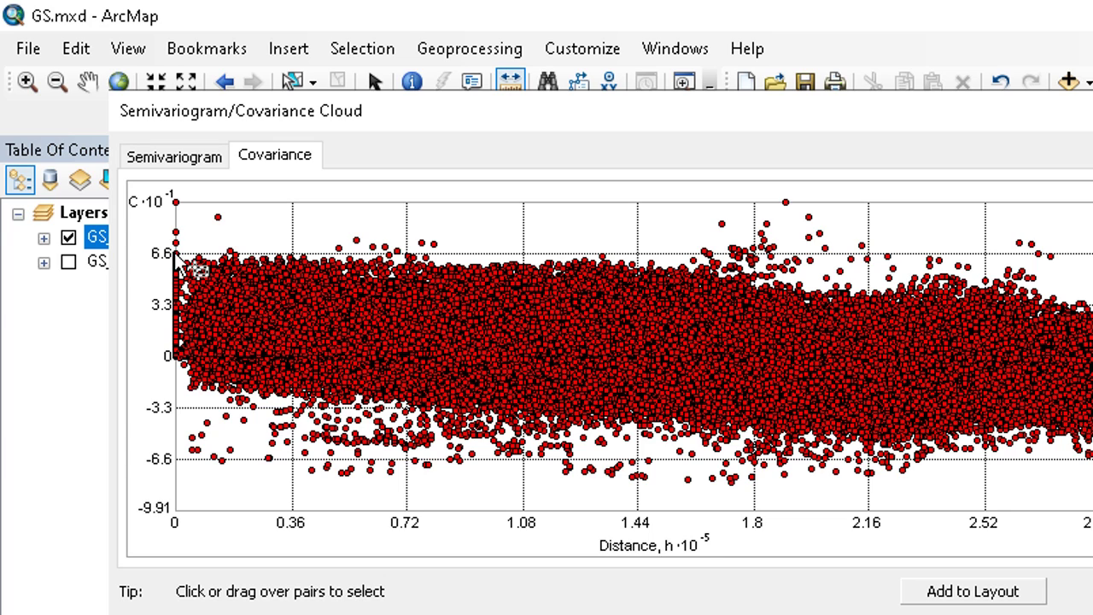
{"action": "left_click", "coordinate": [164, 162]}
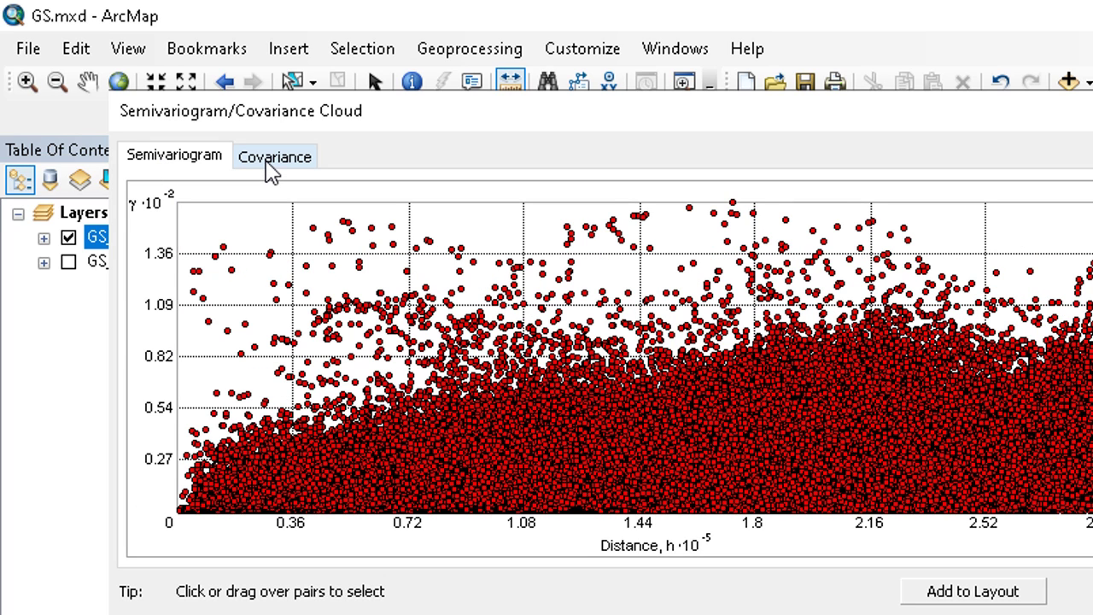
{"action": "left_click", "coordinate": [271, 162]}
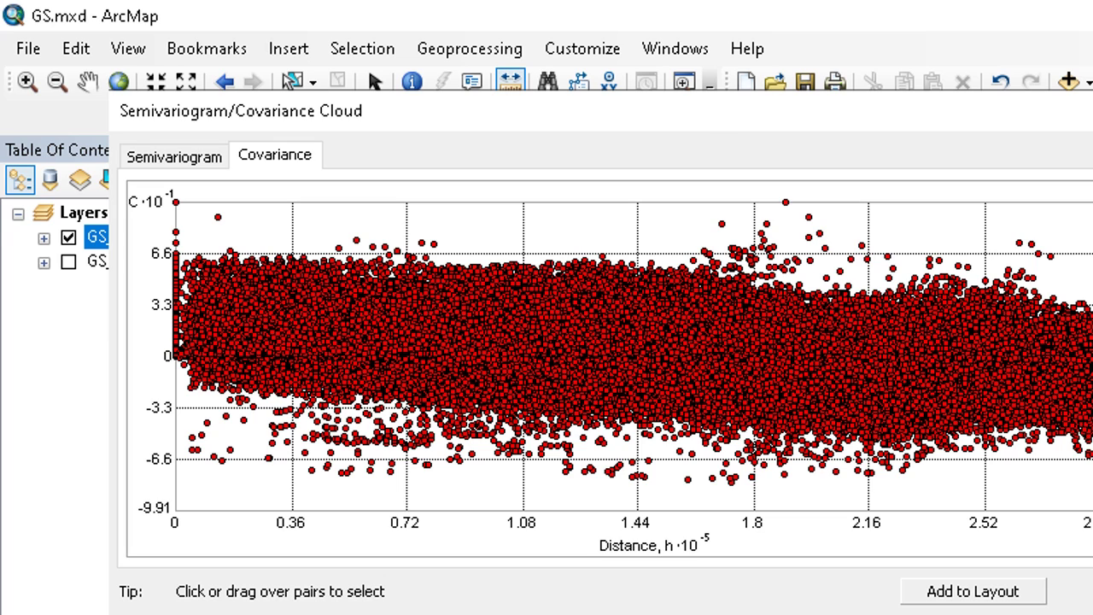
{"action": "left_click_drag", "start_coordinate": [712, 117], "coordinate": [897, 120]}
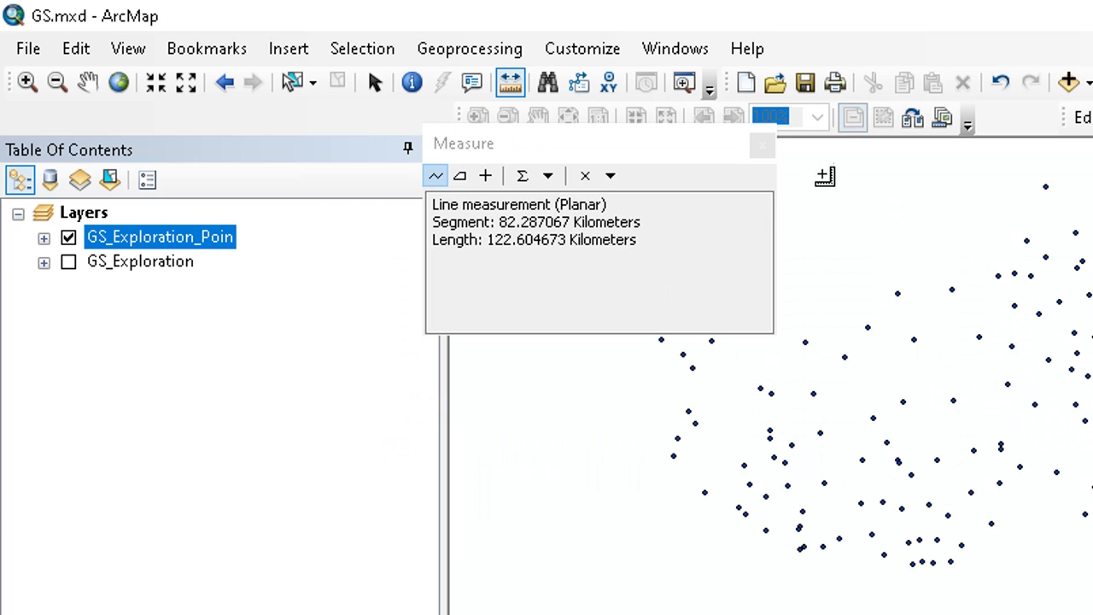
{"action": "left_click", "coordinate": [762, 145]}
Step: Start Kriging / CoKriging in the Geostatistical Wizard with GS_Exploration_Poin as source dataset and Temp as data field, and proceed to the kriging types
{"action": "left_click", "coordinate": [618, 211]}
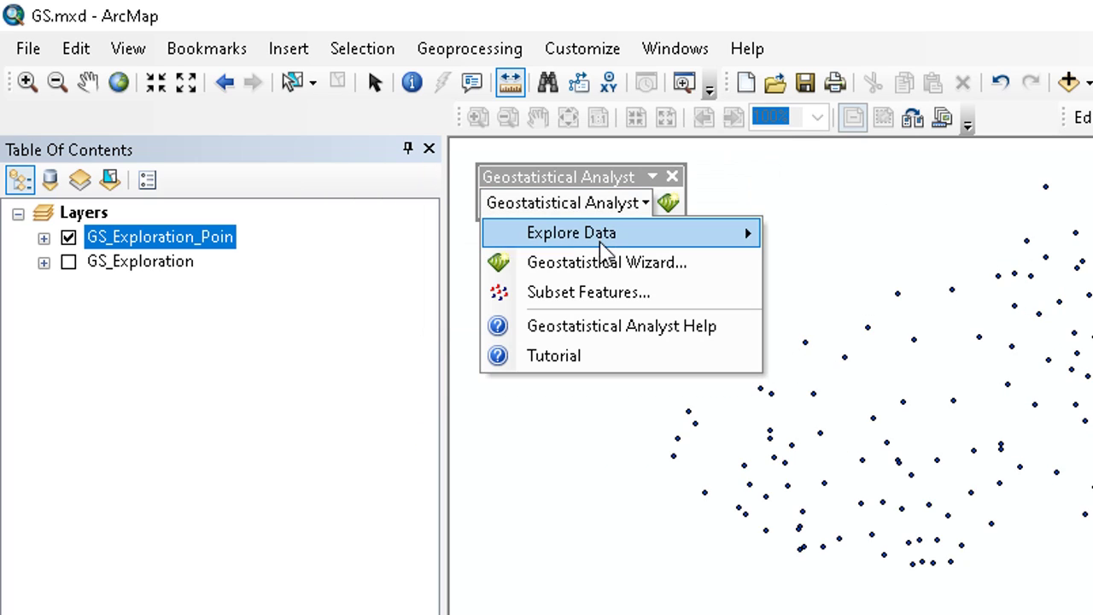
{"action": "left_click", "coordinate": [607, 262]}
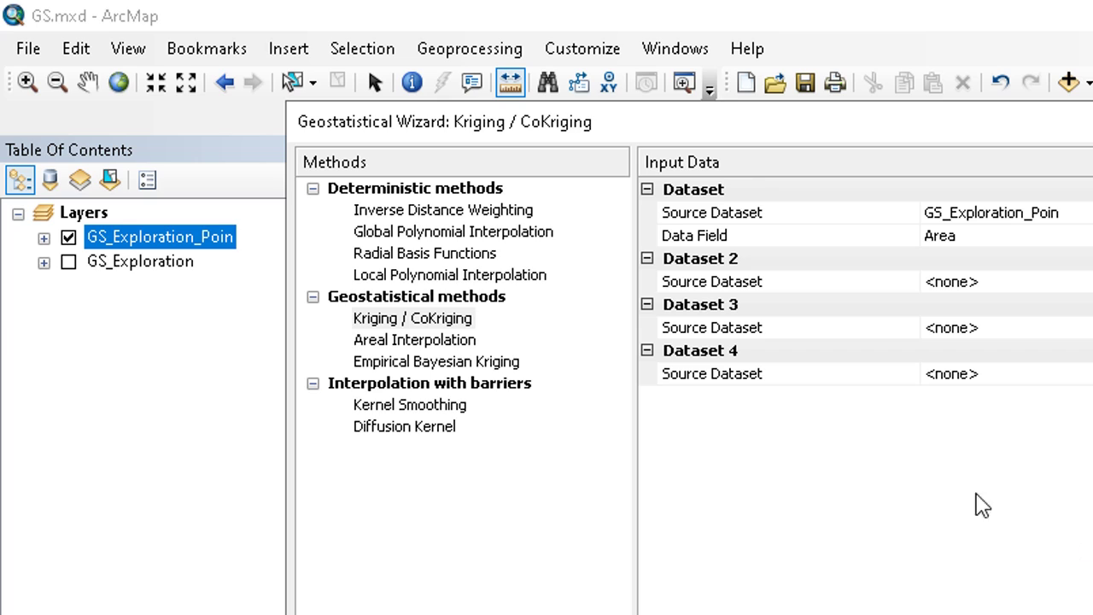
{"action": "left_click", "coordinate": [419, 318]}
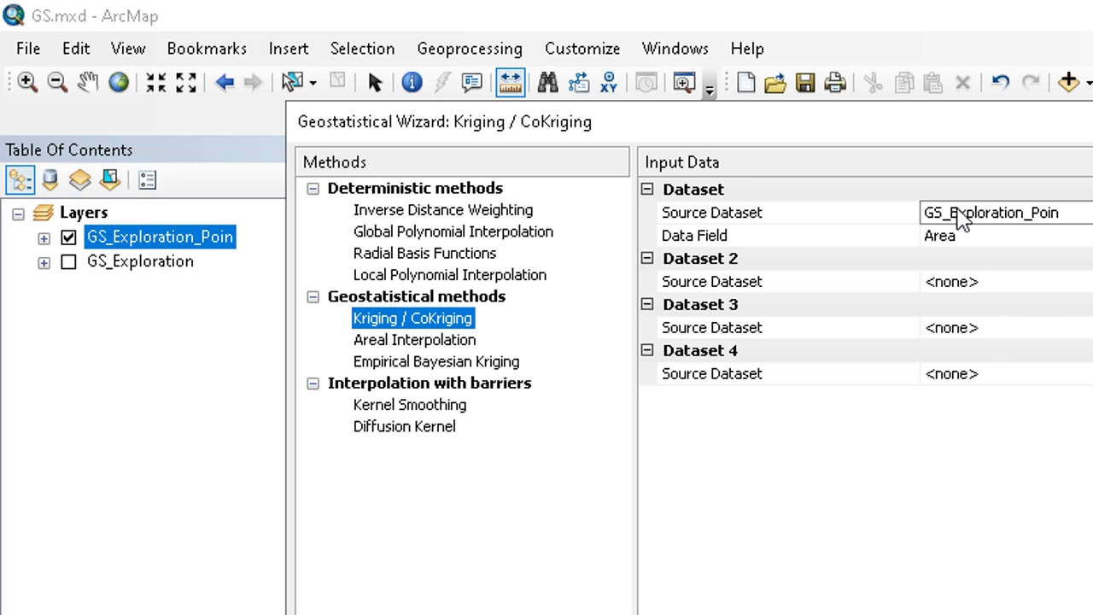
{"action": "left_click", "coordinate": [961, 214]}
{"action": "double_click", "coordinate": [959, 210]}
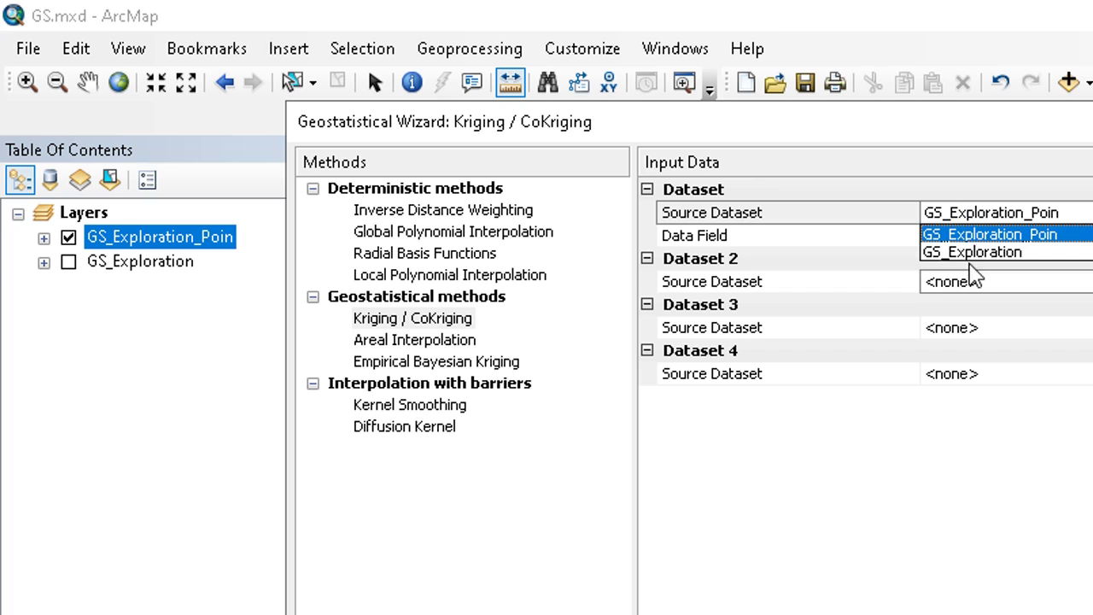
{"action": "left_click", "coordinate": [961, 523]}
{"action": "left_click", "coordinate": [971, 245]}
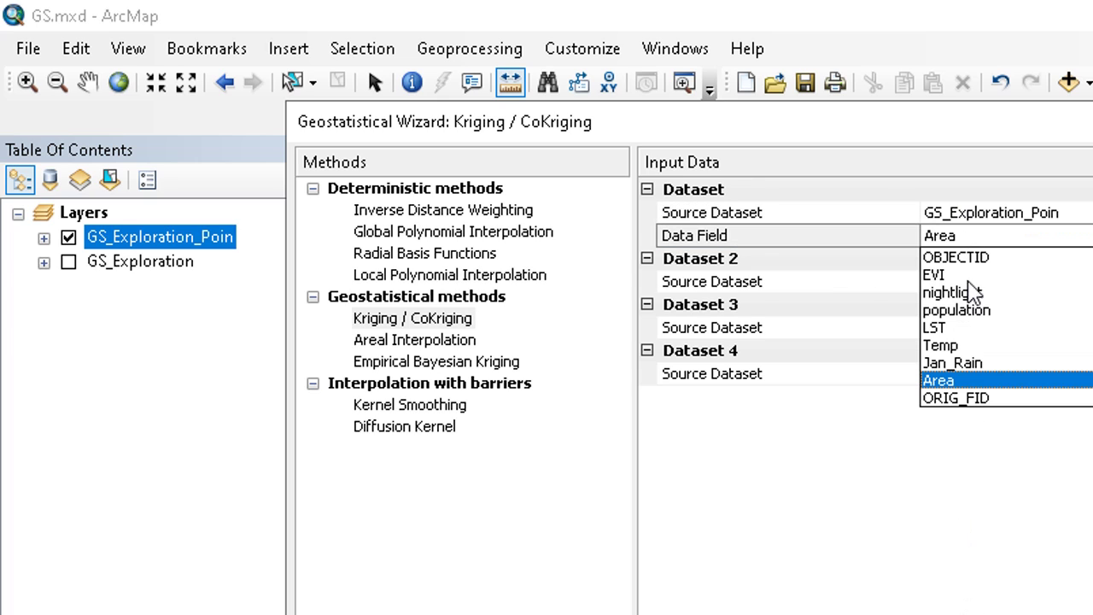
{"action": "left_click", "coordinate": [948, 343]}
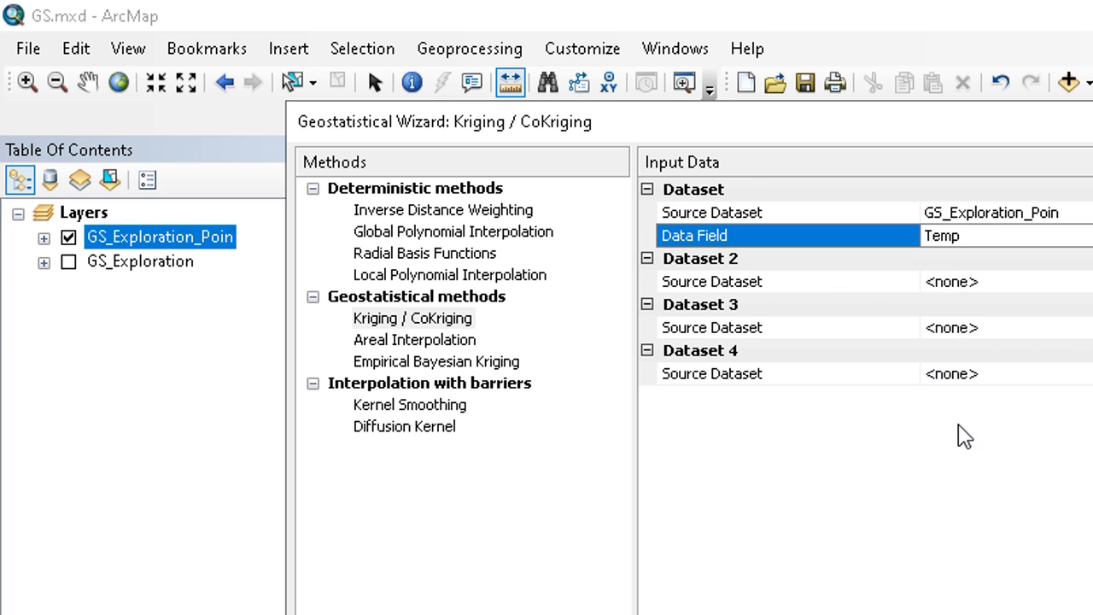
{"action": "key", "text": "Return"}
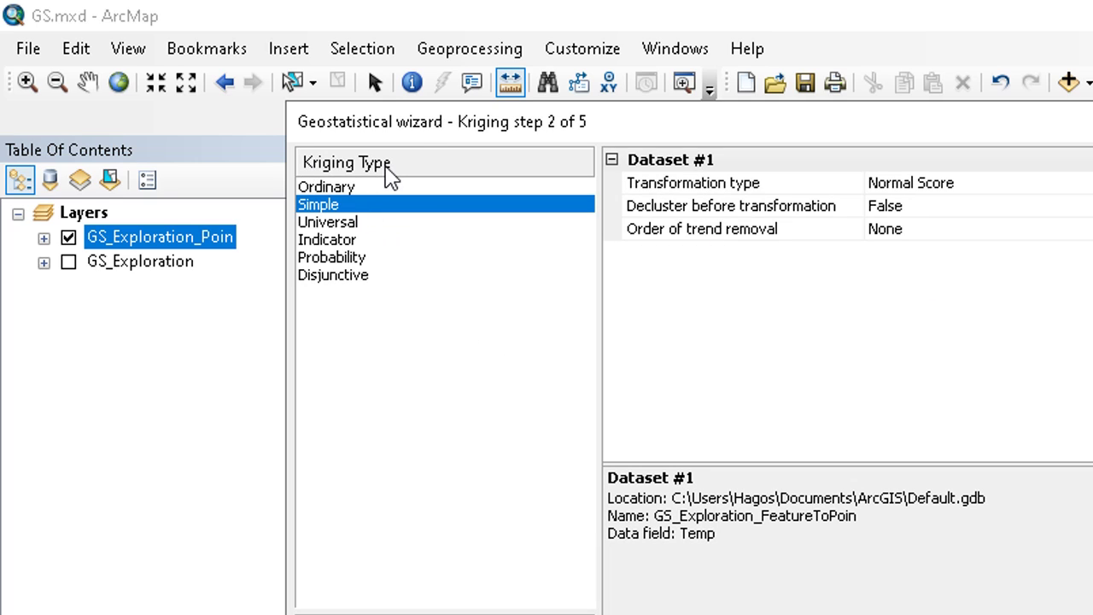
Step: Look through the settings of the Ordinary, Simple, Universal and Indicator kriging types
{"action": "left_click", "coordinate": [347, 188]}
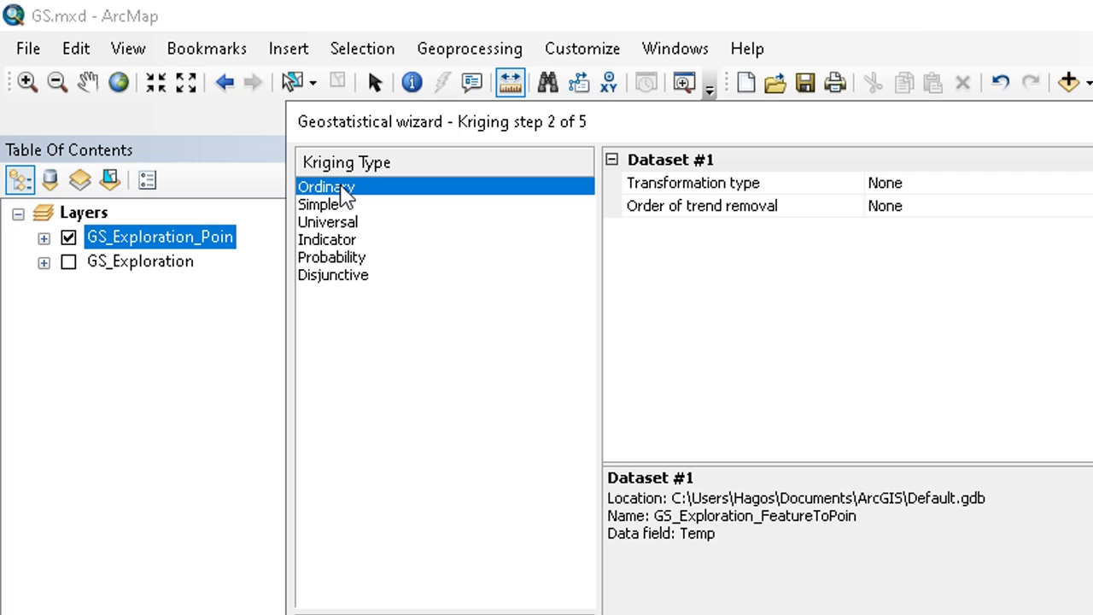
{"action": "left_click", "coordinate": [342, 206]}
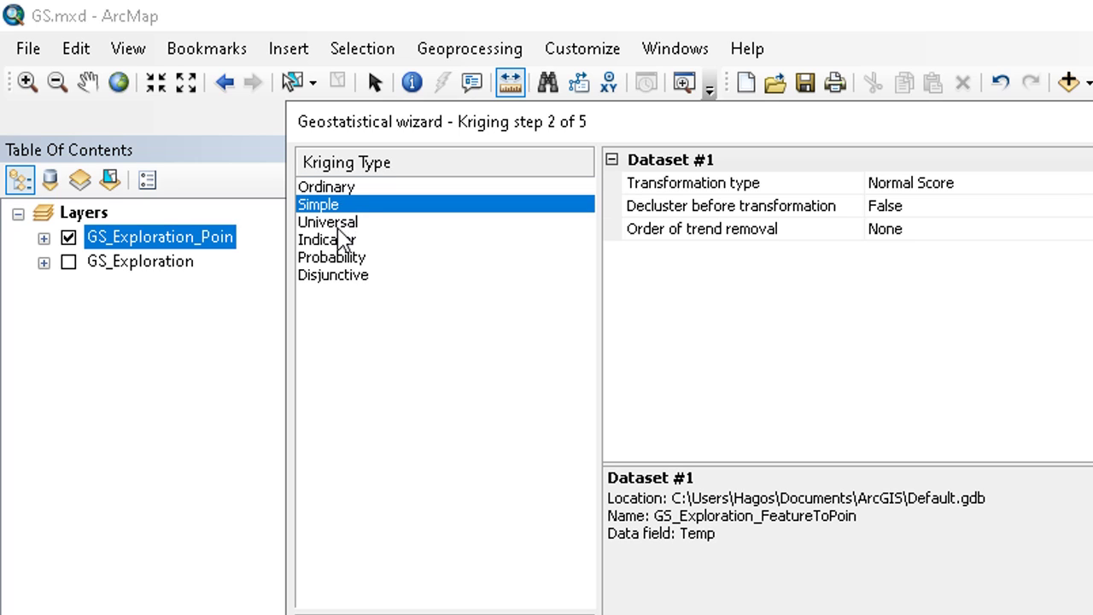
{"action": "left_click", "coordinate": [339, 225]}
{"action": "left_click", "coordinate": [337, 242]}
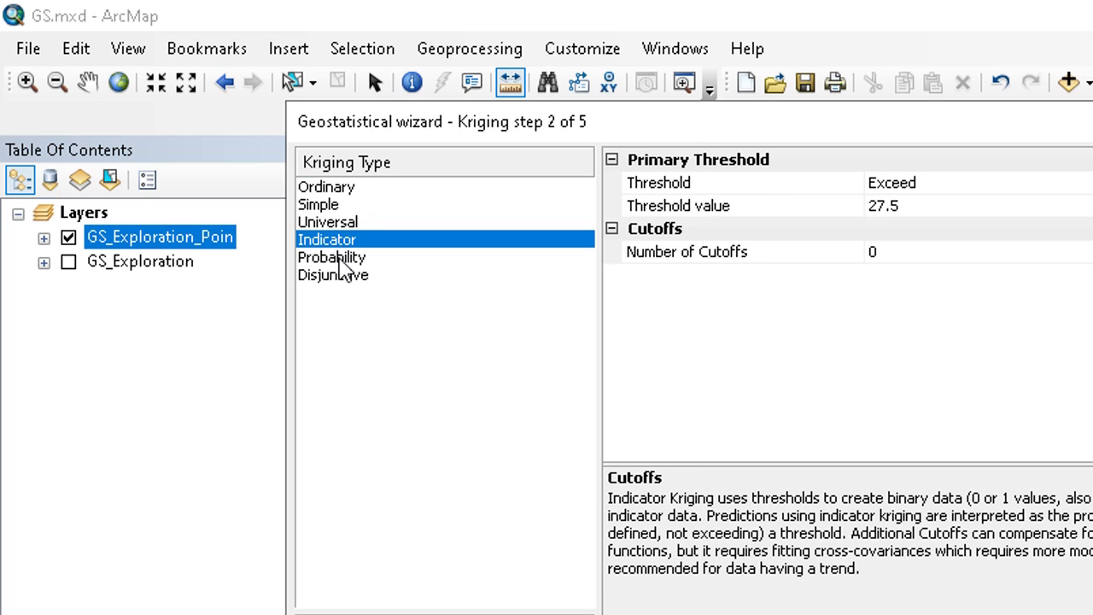
{"action": "left_click", "coordinate": [340, 188]}
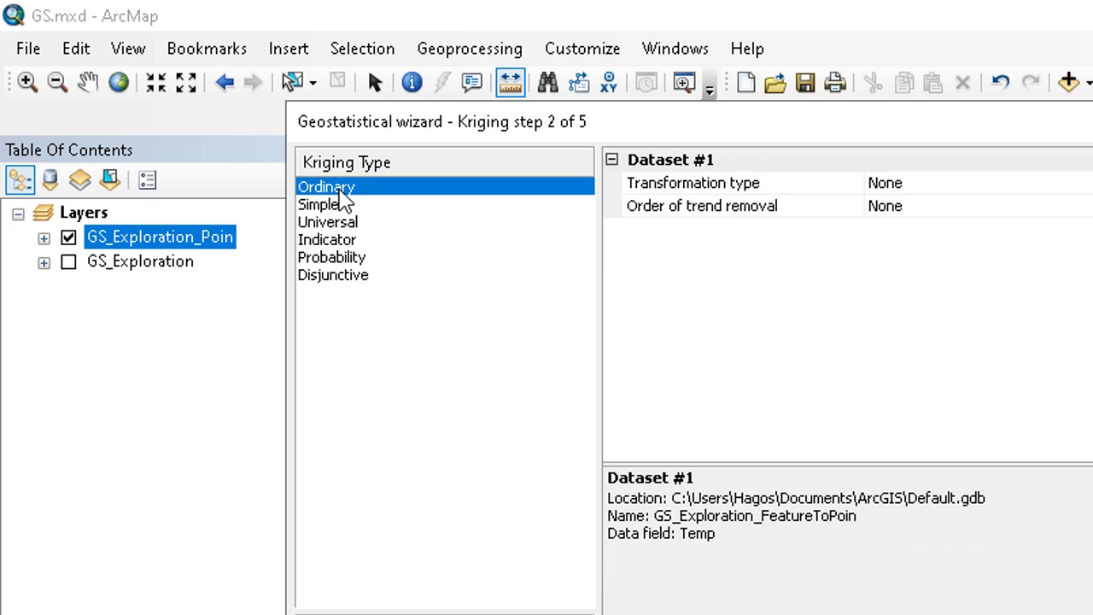
{"action": "left_click", "coordinate": [347, 208]}
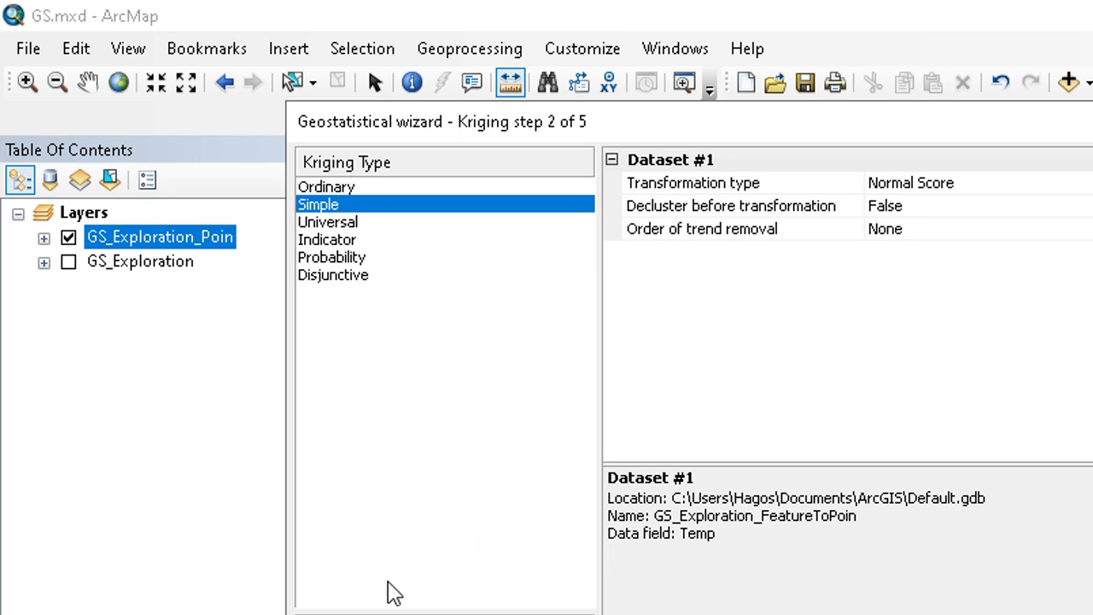
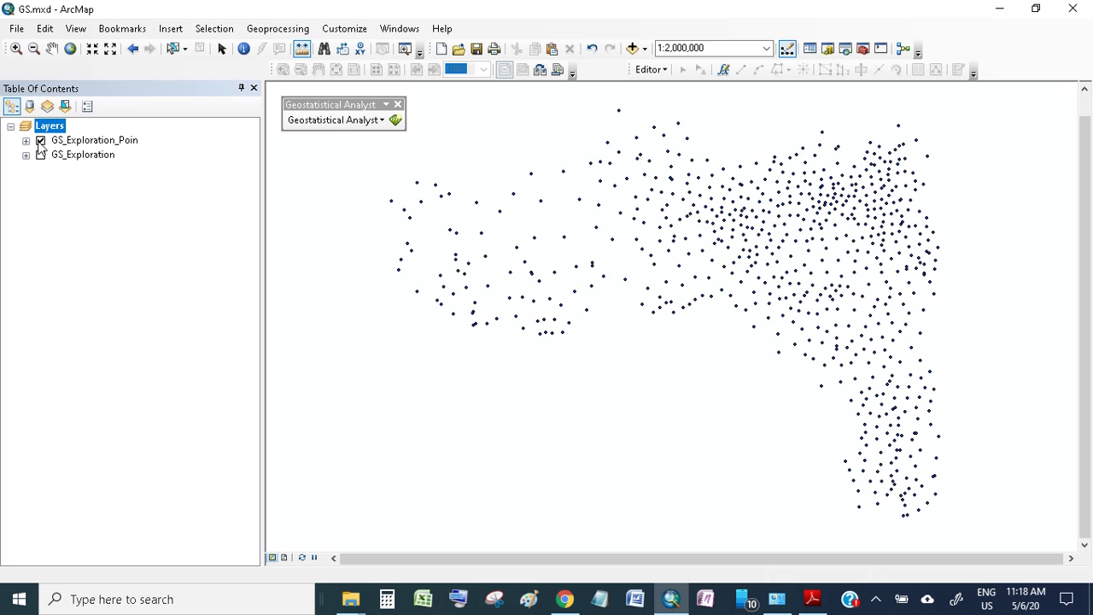
Step: Examine the Temp values in the attribute table of the GS_Exploration_Poin layer and close the table
{"action": "left_click", "coordinate": [90, 141]}
{"action": "right_click", "coordinate": [90, 140]}
{"action": "left_click", "coordinate": [117, 188]}
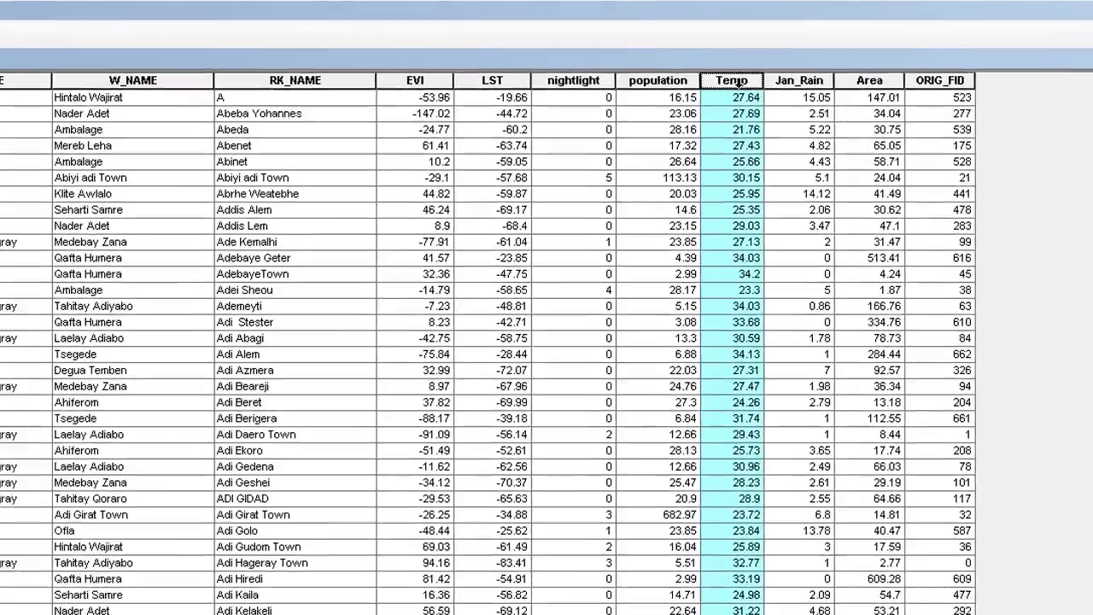
{"action": "left_click", "coordinate": [760, 64]}
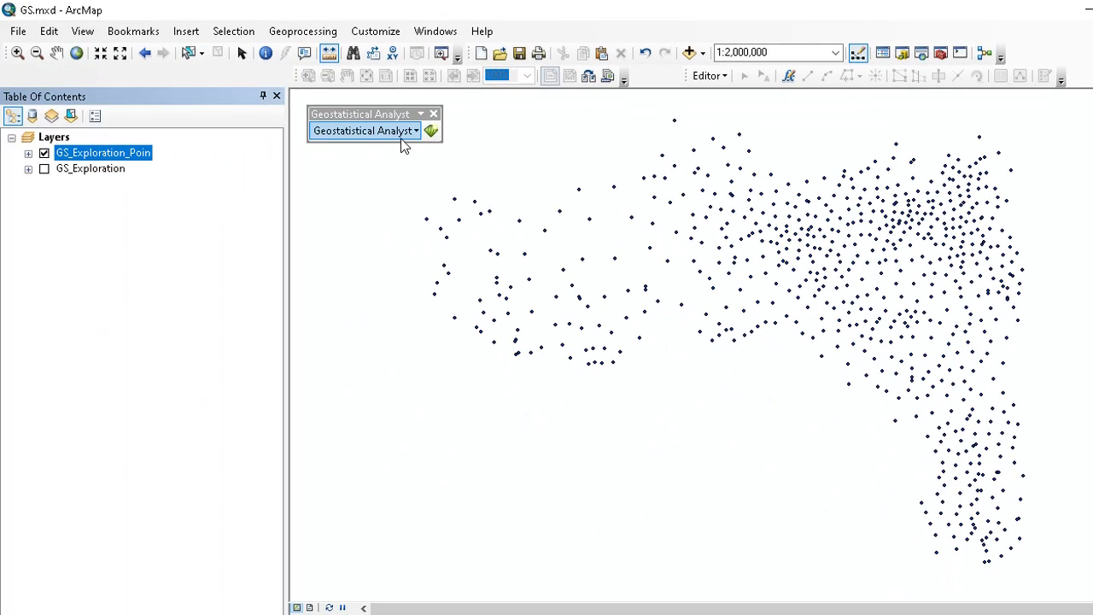
Step: Set up Kriging / CoKriging in the Geostatistical Wizard on GS_Exploration_Poin with Temp as data field, and proceed to the kriging types
{"action": "left_click", "coordinate": [401, 131]}
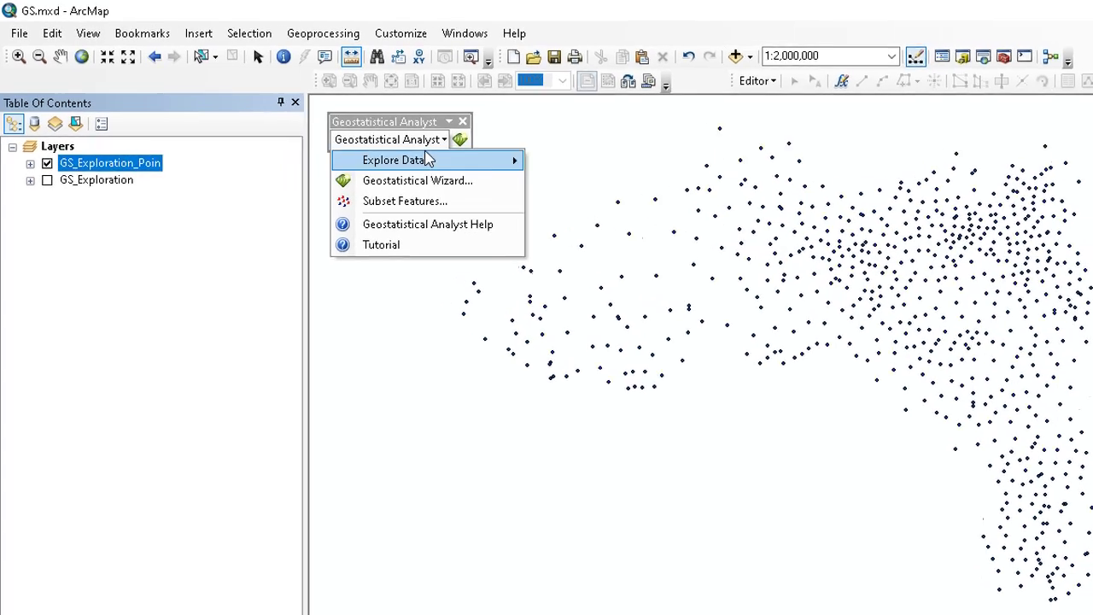
{"action": "left_click", "coordinate": [460, 173]}
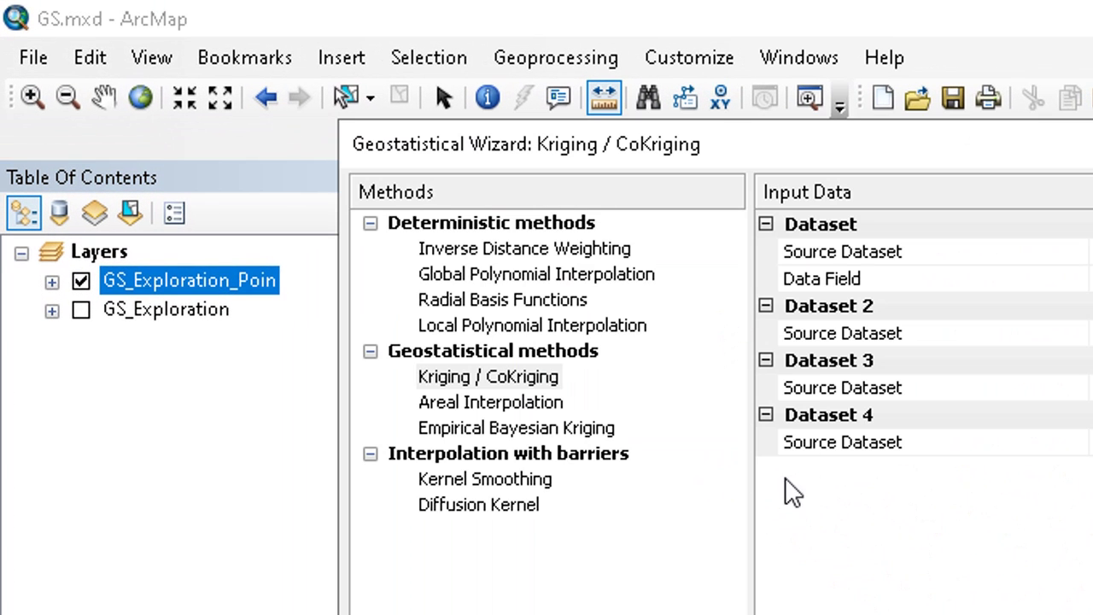
{"action": "left_click", "coordinate": [465, 378]}
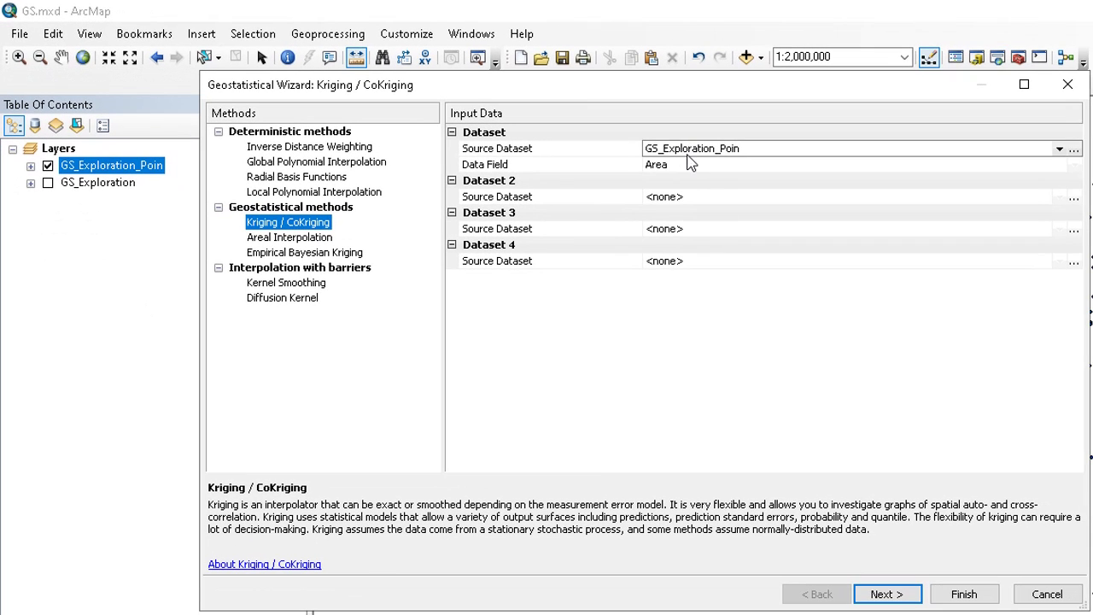
{"action": "left_click", "coordinate": [690, 164]}
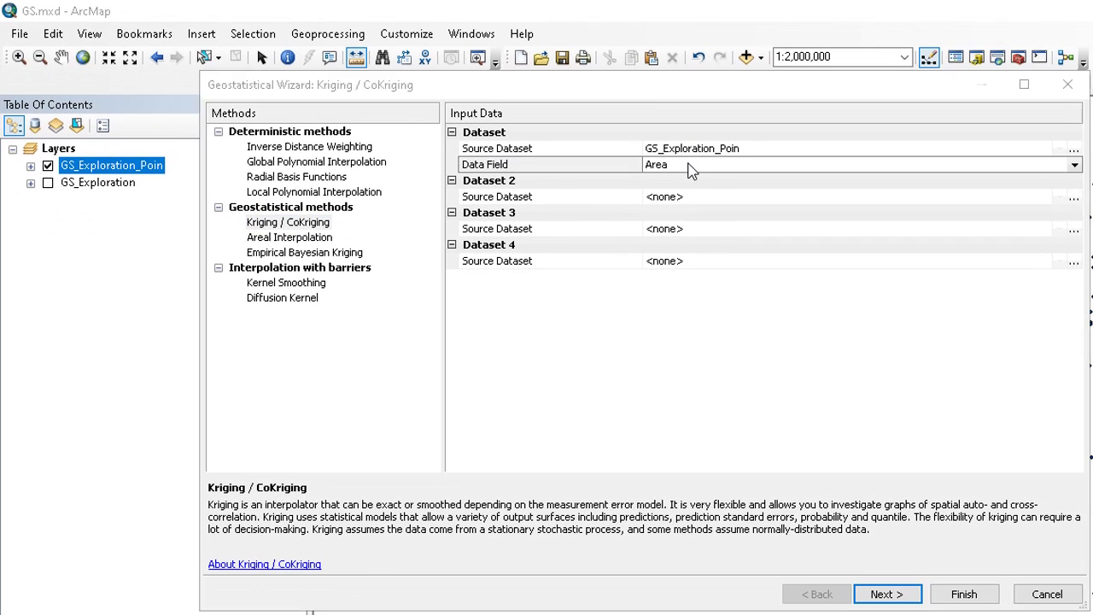
{"action": "left_click", "coordinate": [689, 169]}
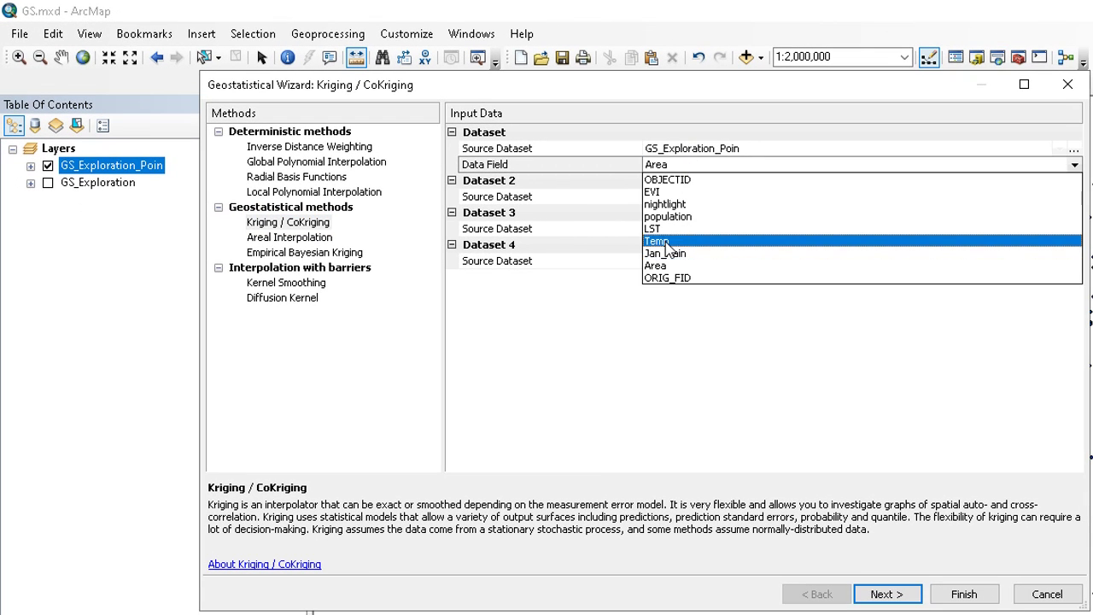
{"action": "left_click", "coordinate": [662, 241]}
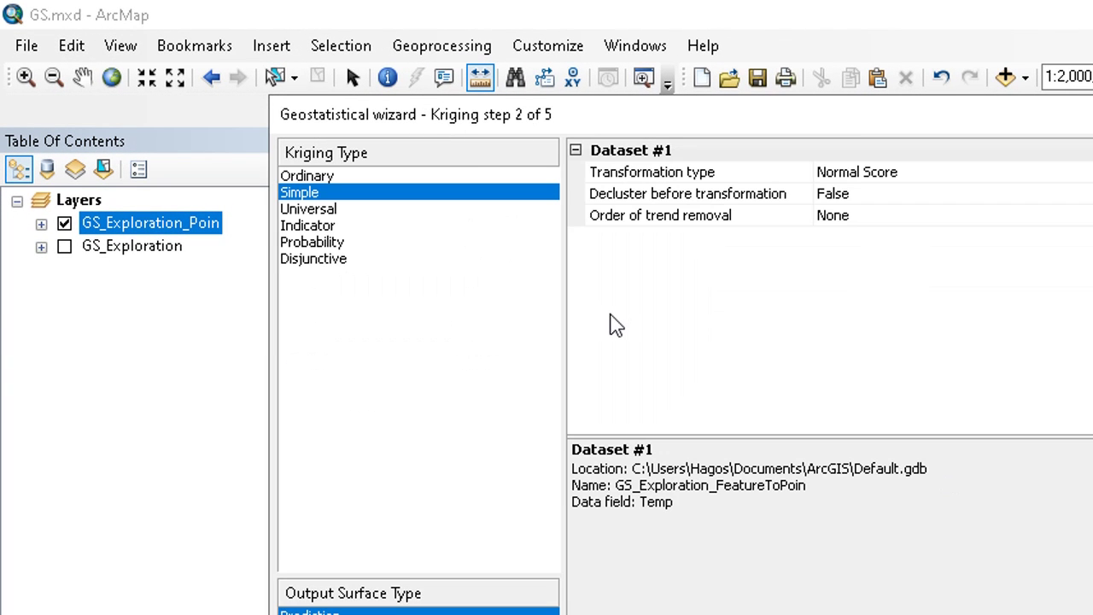
Step: Choose Ordinary kriging and generate the method report to review its searching neighborhood, variogram and model parameters
{"action": "left_click", "coordinate": [303, 178]}
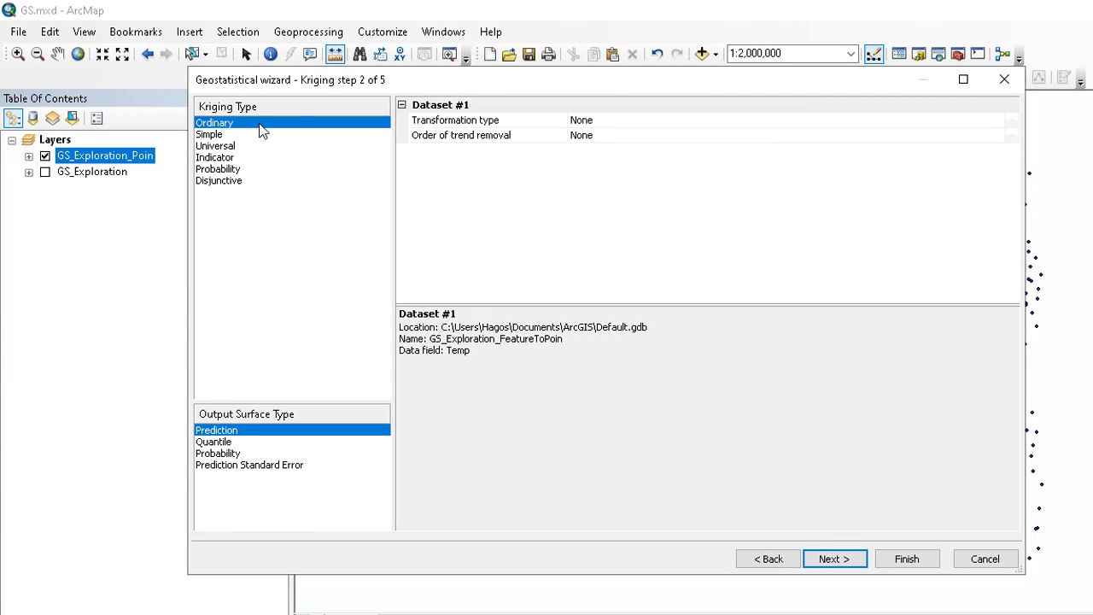
{"action": "left_click", "coordinate": [905, 558]}
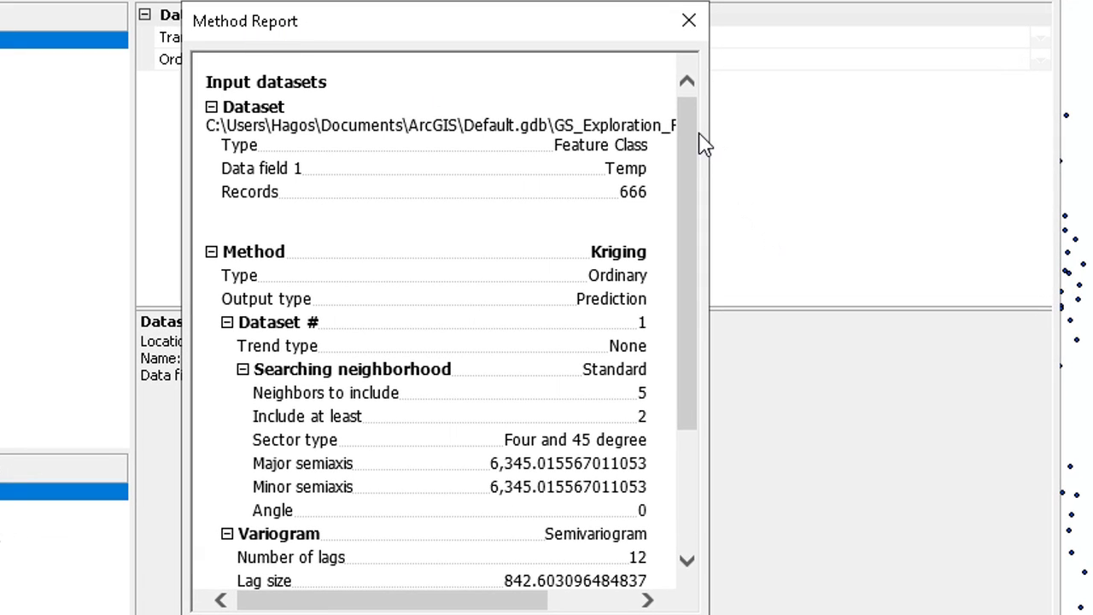
{"action": "left_click_drag", "start_coordinate": [700, 140], "coordinate": [688, 98]}
{"action": "left_click_drag", "start_coordinate": [692, 311], "coordinate": [665, 392]}
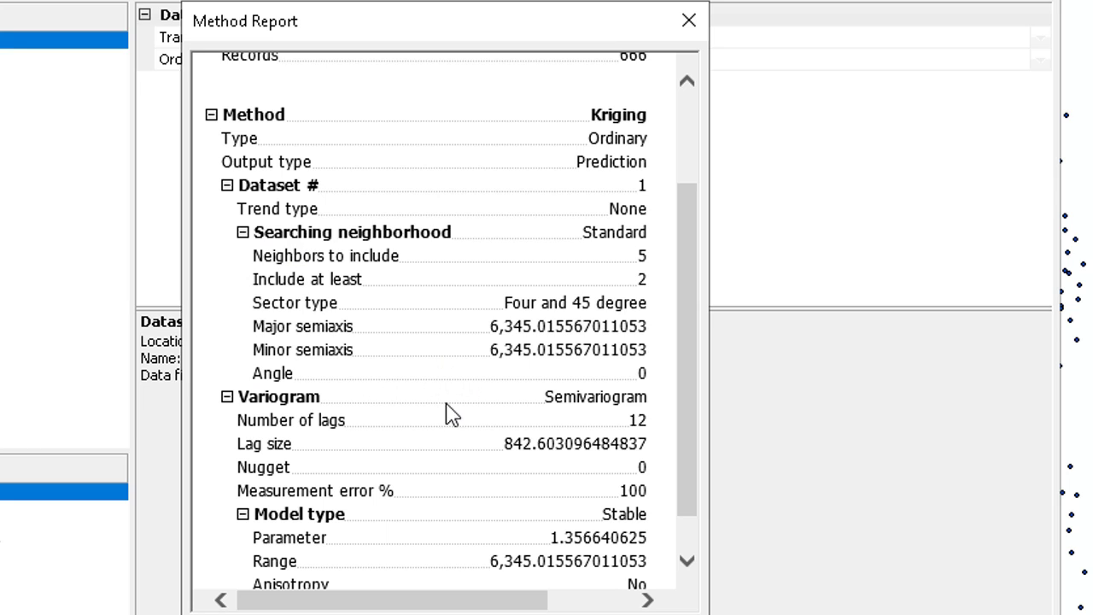
{"action": "left_click_drag", "start_coordinate": [680, 305], "coordinate": [675, 350]}
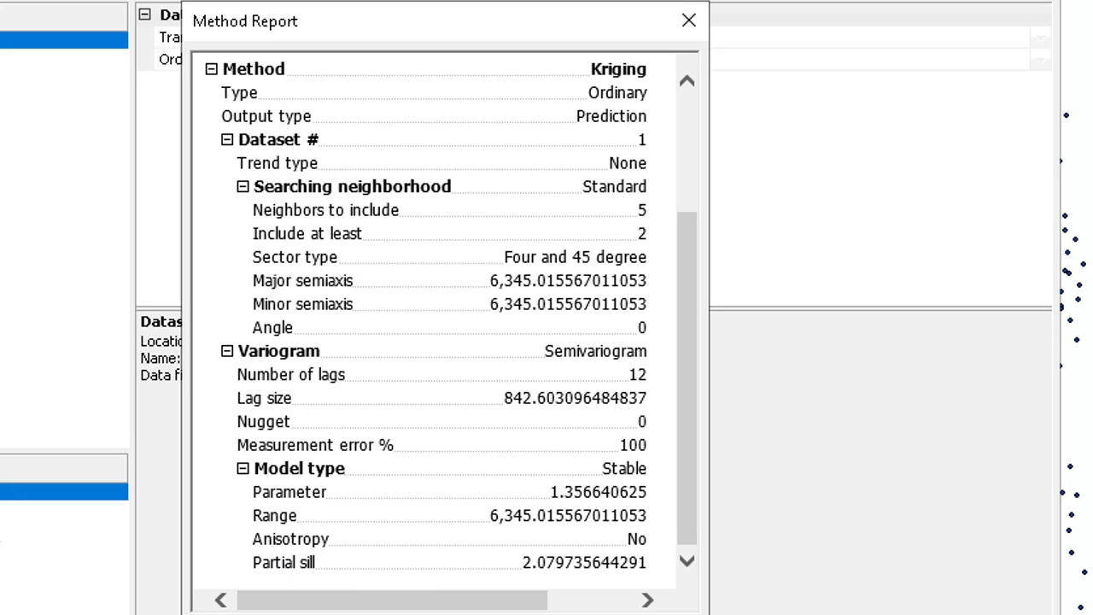
{"action": "key", "text": "Return"}
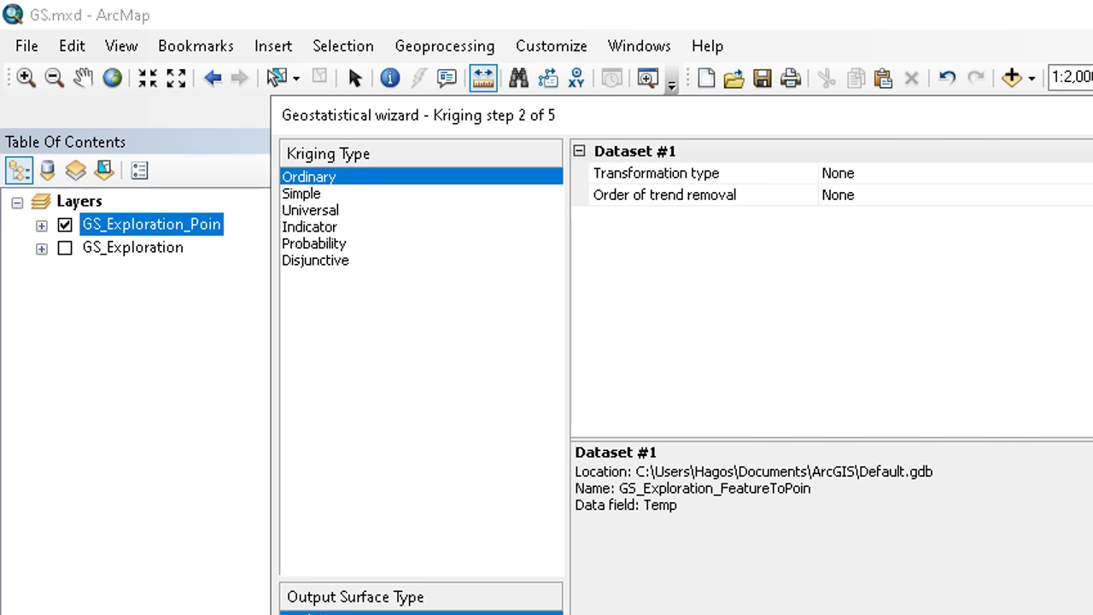
Step: Proceed to the Semivariogram/Covariance Modeling page and set the model nugget to 0.2
{"action": "key", "text": "Return"}
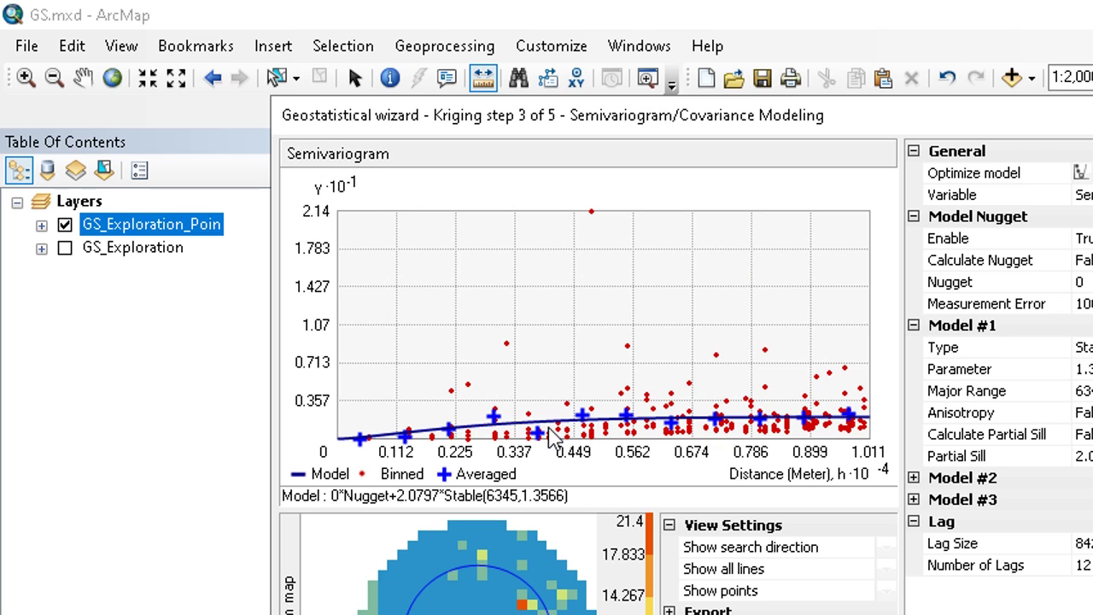
{"action": "left_click_drag", "start_coordinate": [575, 118], "coordinate": [630, 111]}
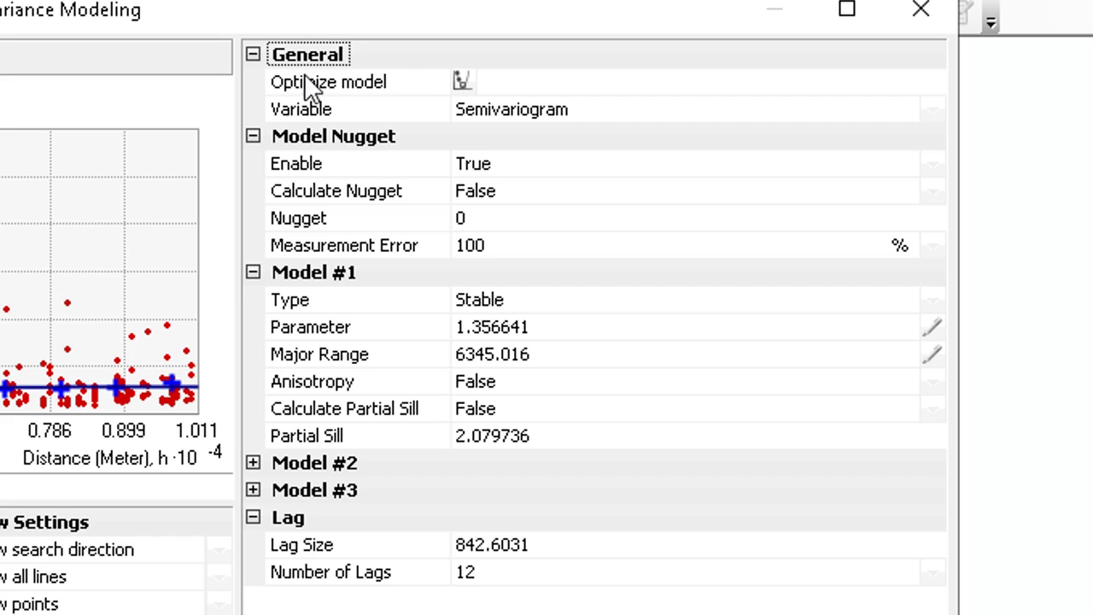
{"action": "left_click", "coordinate": [506, 114]}
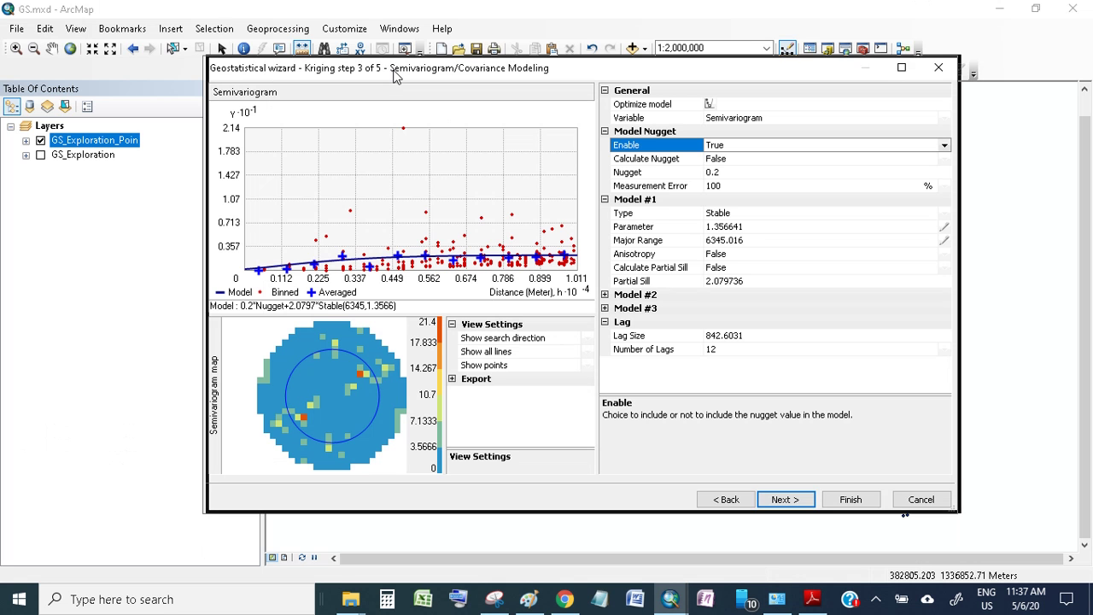
{"action": "left_click_drag", "start_coordinate": [393, 70], "coordinate": [409, 81]}
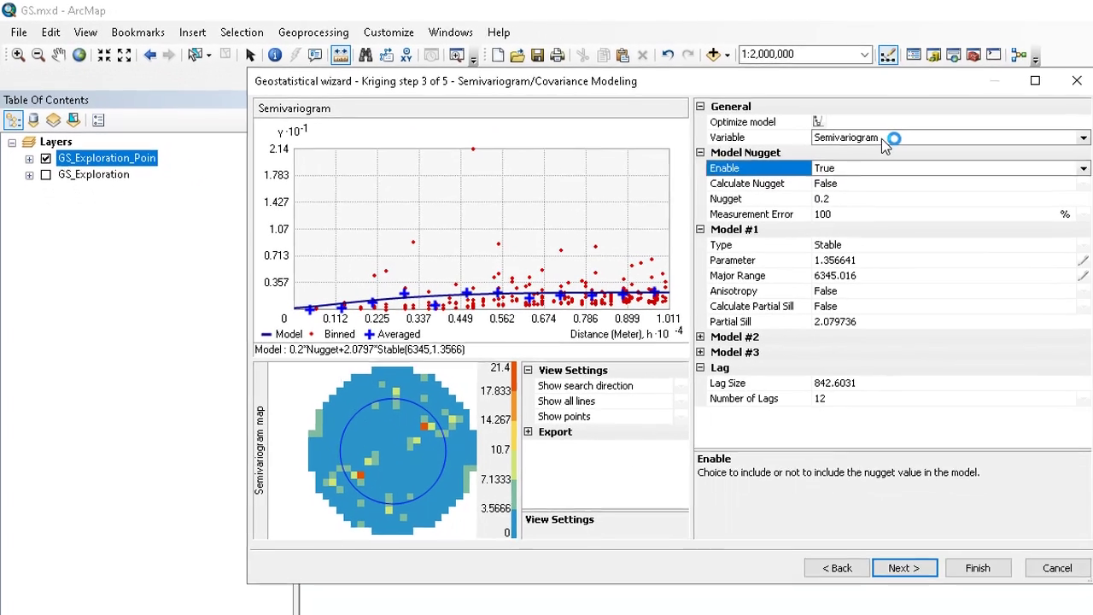
Step: Switch the model variable to Covariance to compare its plot and map, and return it to Semivariogram
{"action": "left_click", "coordinate": [872, 137]}
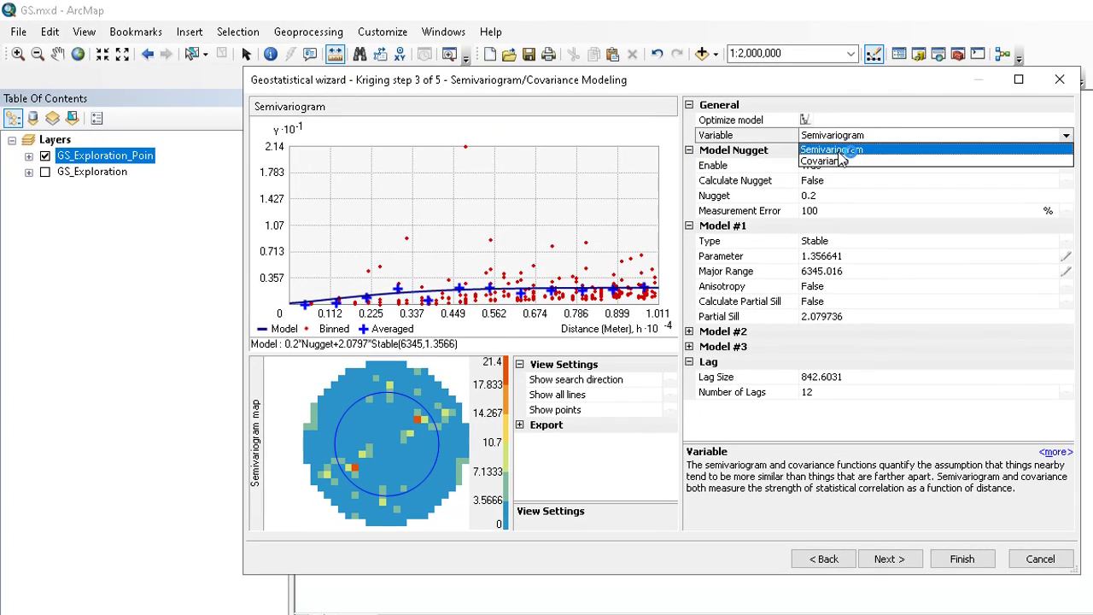
{"action": "left_click", "coordinate": [824, 162]}
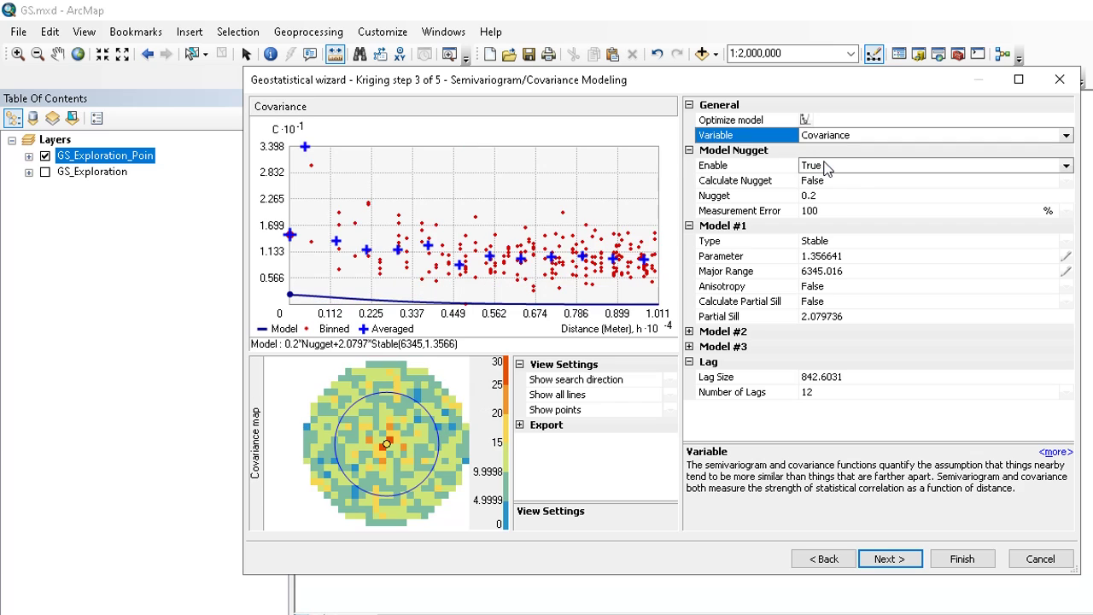
{"action": "left_click", "coordinate": [835, 136]}
{"action": "left_click", "coordinate": [834, 150]}
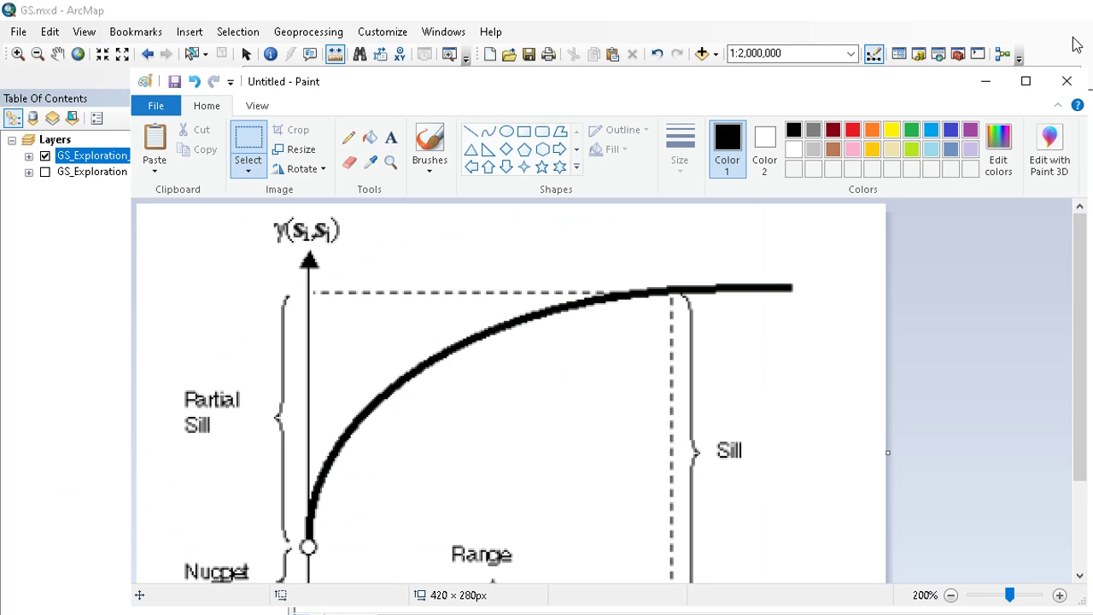
Step: Switch to the Paint window with the theoretical semivariogram diagram and place it beside the kriging wizard
{"action": "left_click_drag", "start_coordinate": [840, 68], "coordinate": [850, 152]}
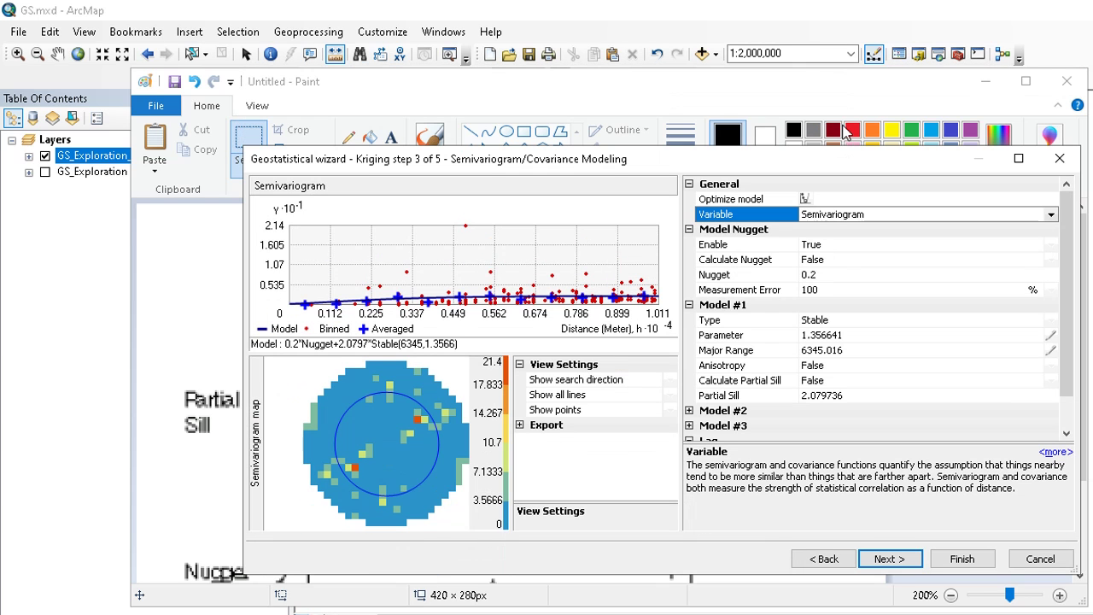
{"action": "left_click", "coordinate": [820, 70]}
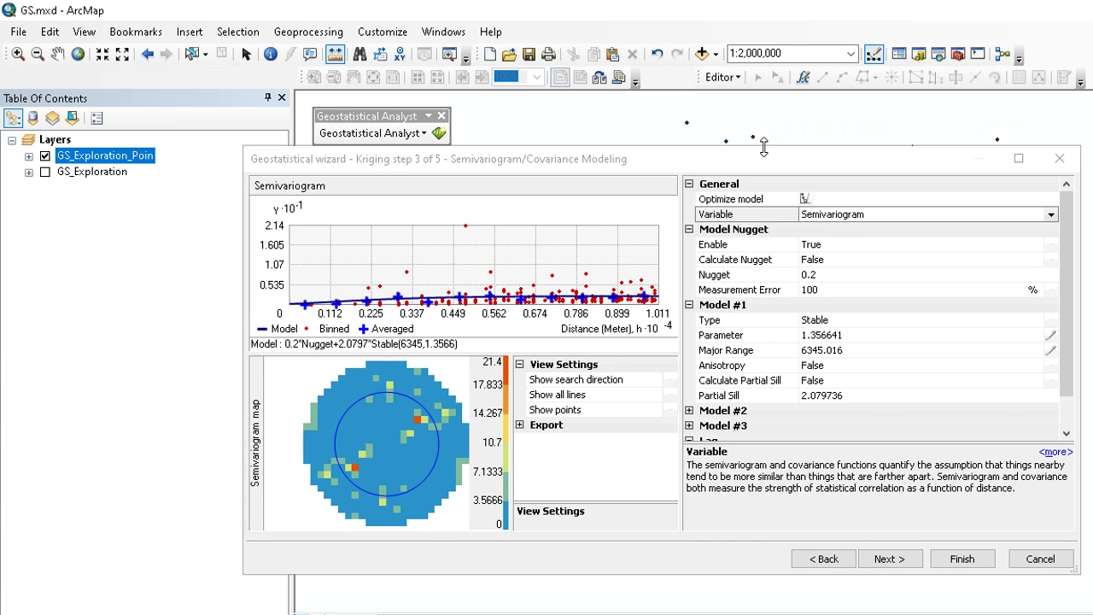
{"action": "left_click_drag", "start_coordinate": [780, 92], "coordinate": [784, 55]}
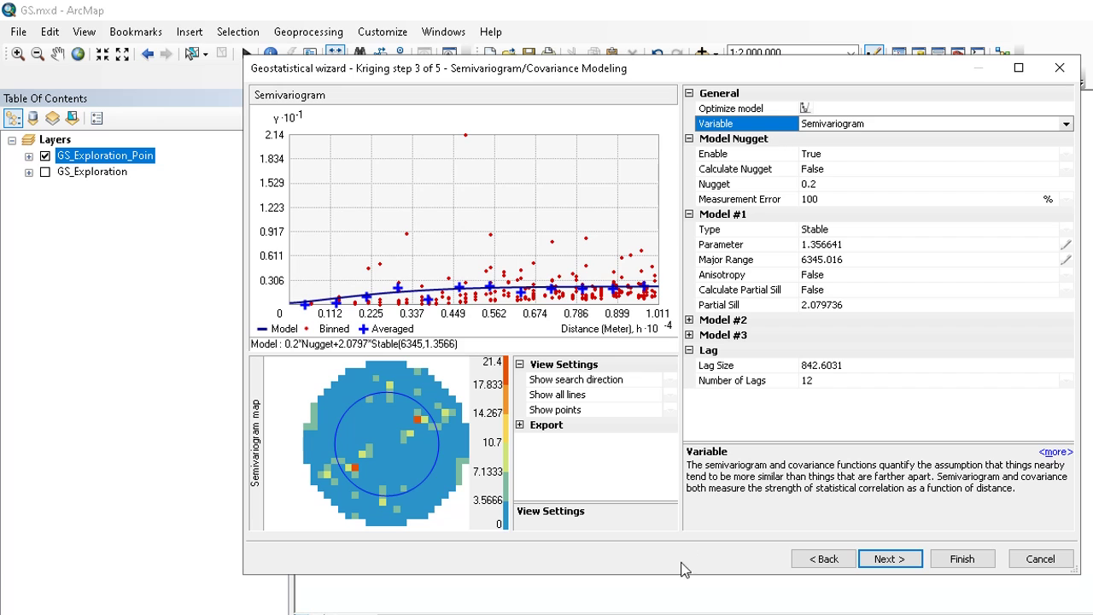
{"action": "key", "text": "alt+Tab"}
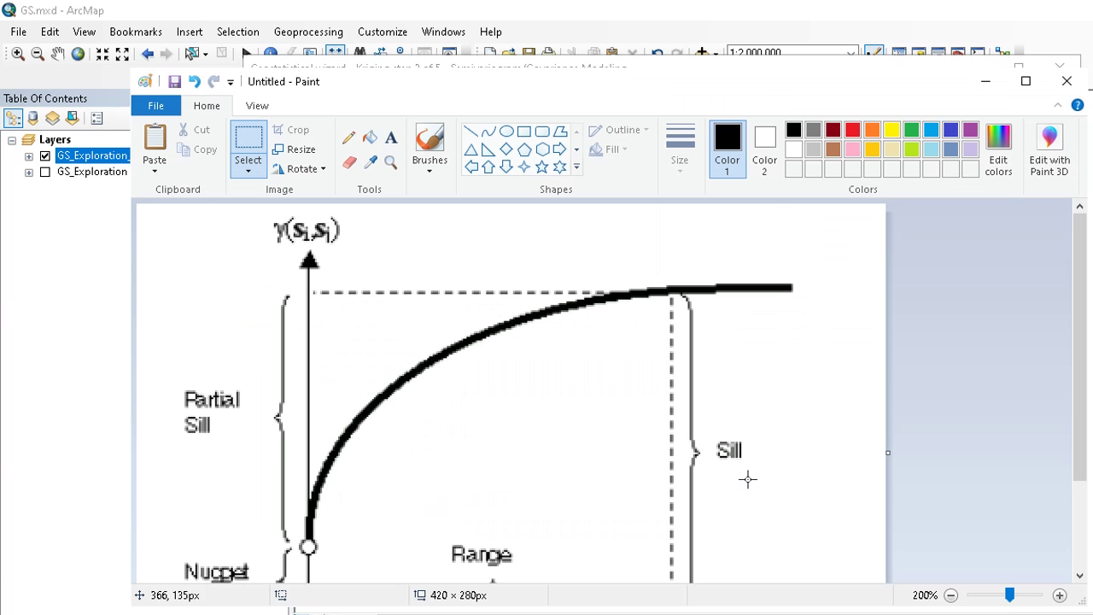
{"action": "double_click", "coordinate": [963, 91]}
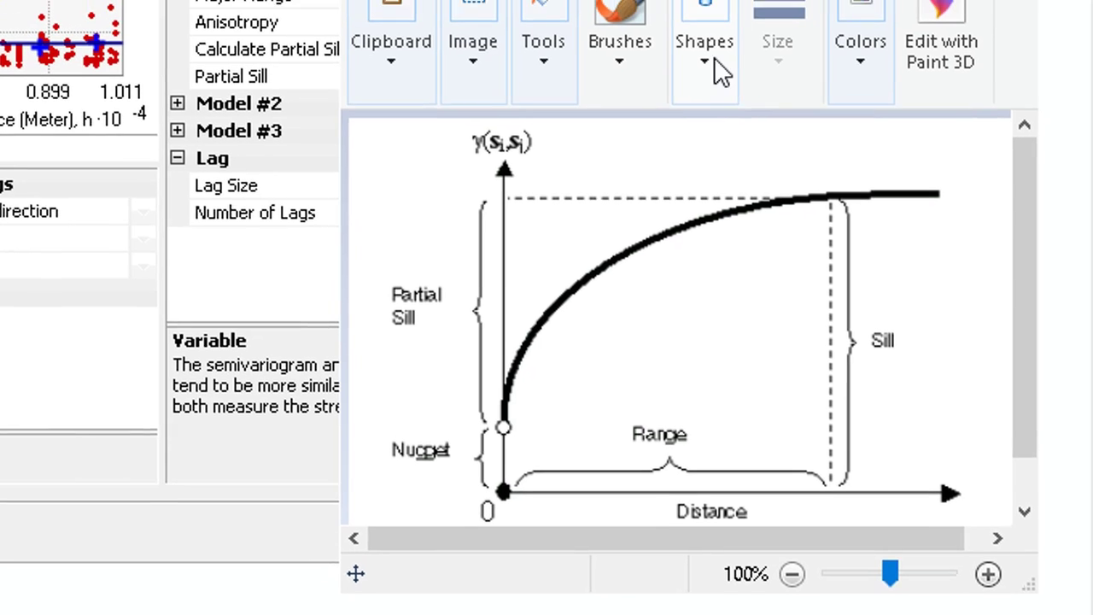
Step: Draw a rectangle around the semivariogram curve from the partial sill brace to the range limit and color its outline red
{"action": "left_click", "coordinate": [735, 53]}
{"action": "left_click", "coordinate": [577, 118]}
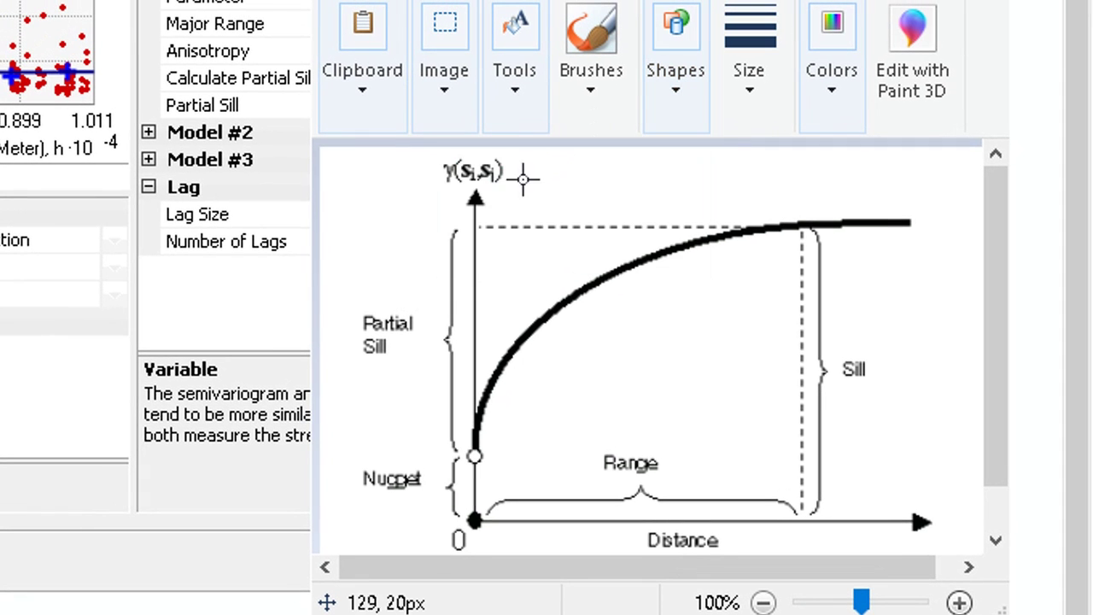
{"action": "mouse_move", "coordinate": [445, 206]}
{"action": "left_mouse_down"}
{"action": "mouse_move", "coordinate": [555, 202]}
{"action": "mouse_move", "coordinate": [800, 254]}
{"action": "mouse_move", "coordinate": [808, 521]}
{"action": "left_mouse_up"}
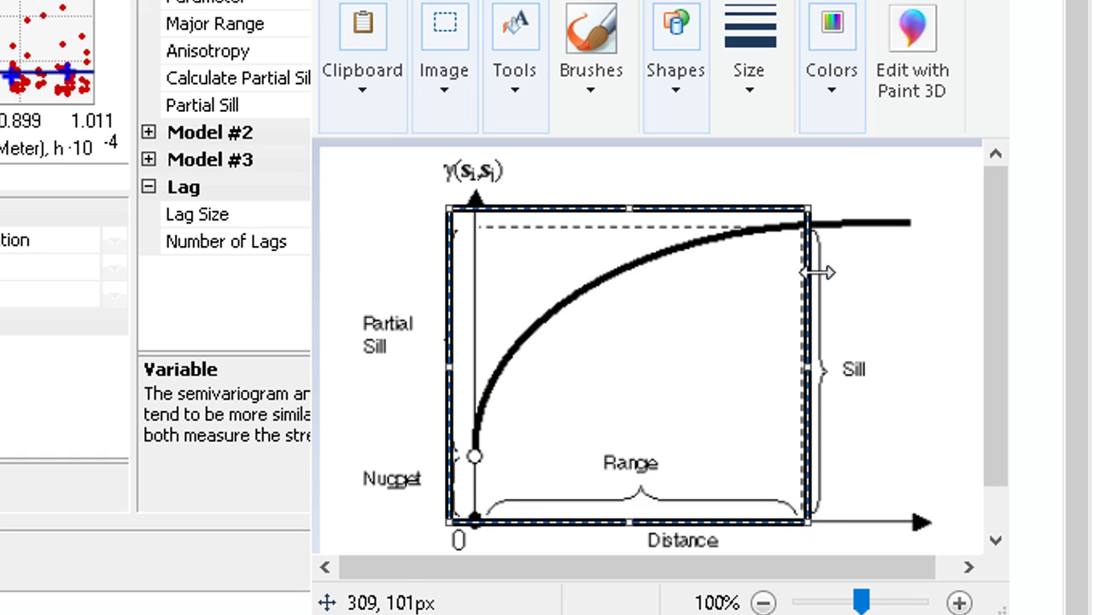
{"action": "left_click", "coordinate": [832, 94]}
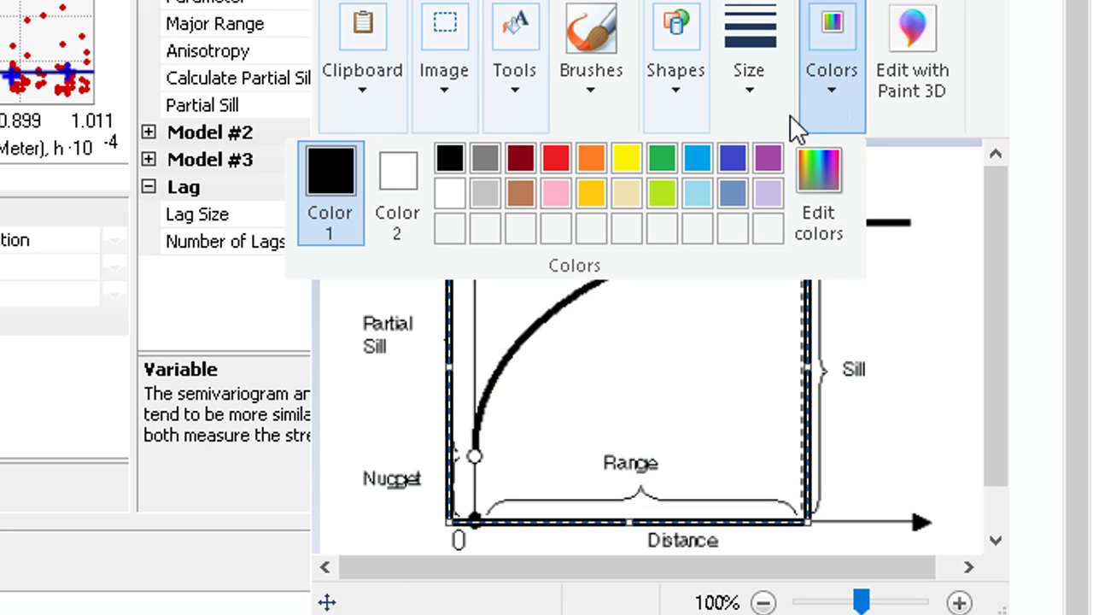
{"action": "left_click", "coordinate": [557, 158]}
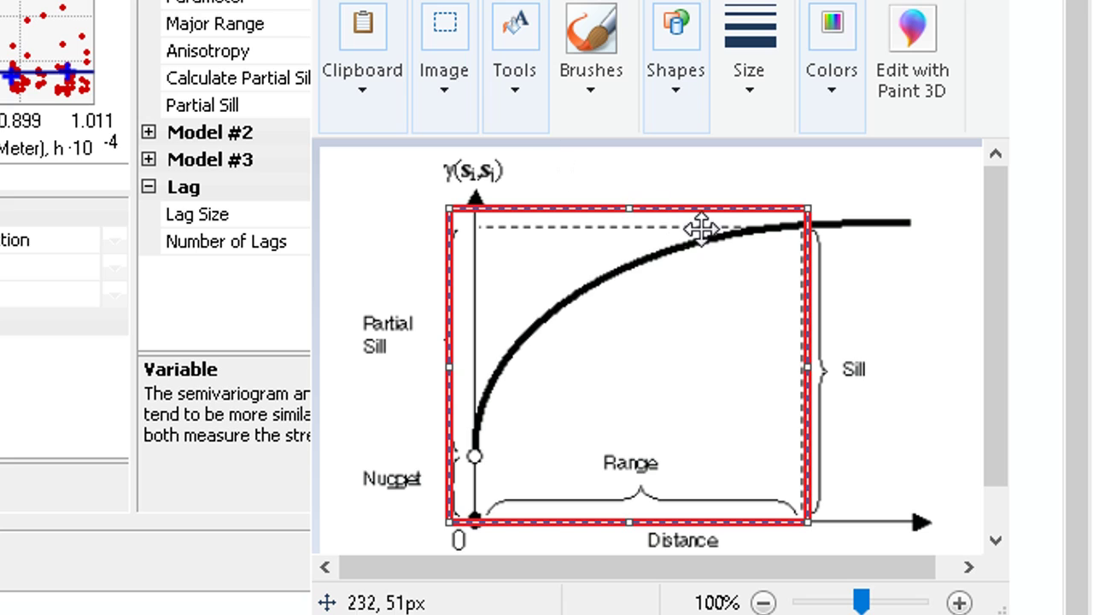
Step: Give the red rectangle the second-thinnest outline and fit it between the vertical axis and the dashed range line
{"action": "left_click", "coordinate": [759, 93]}
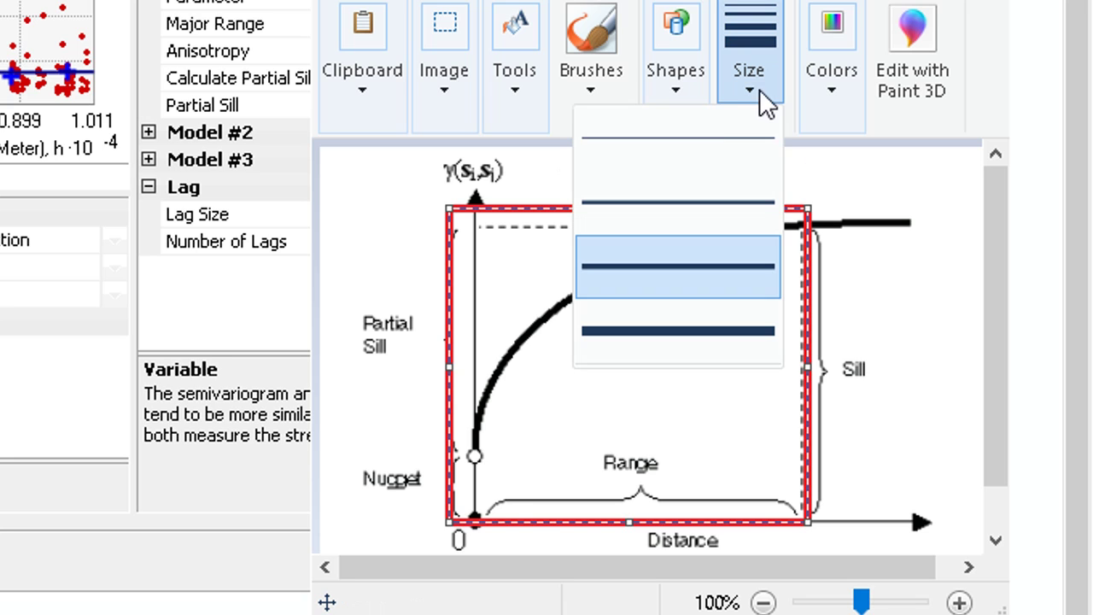
{"action": "left_click", "coordinate": [688, 136]}
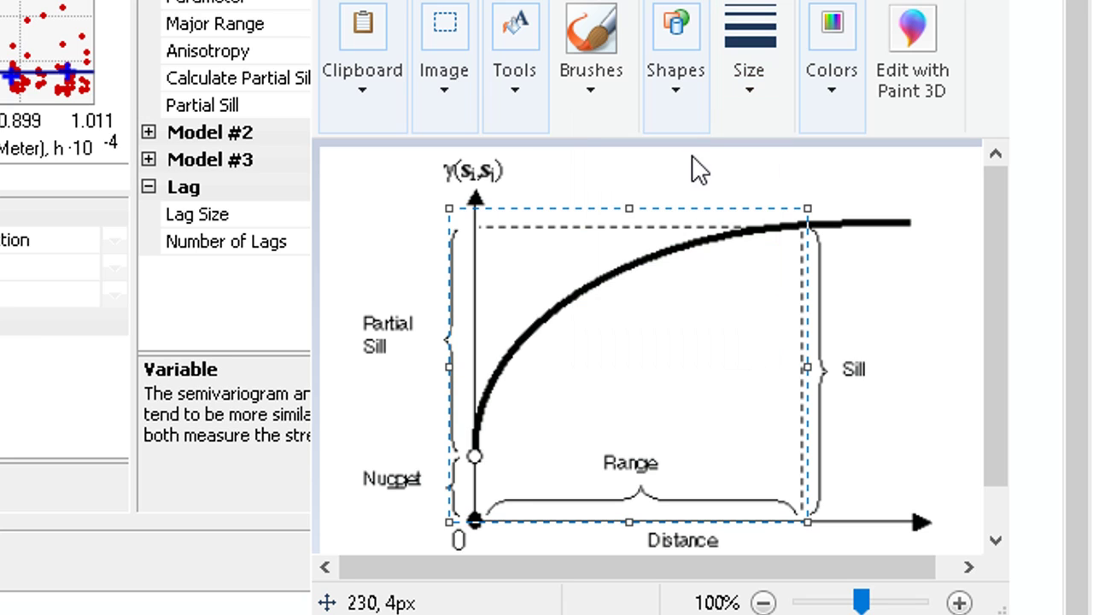
{"action": "left_click", "coordinate": [764, 85]}
{"action": "left_click", "coordinate": [714, 205]}
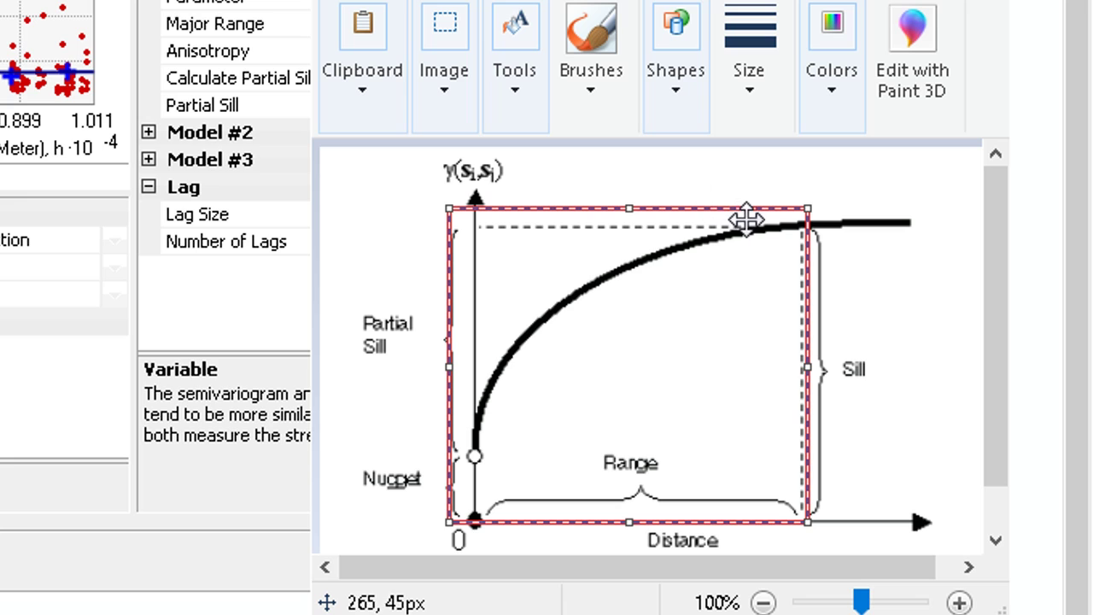
{"action": "mouse_move", "coordinate": [732, 263]}
{"action": "left_mouse_down"}
{"action": "mouse_move", "coordinate": [766, 264]}
{"action": "mouse_move", "coordinate": [734, 268]}
{"action": "mouse_move", "coordinate": [752, 265]}
{"action": "left_mouse_up"}
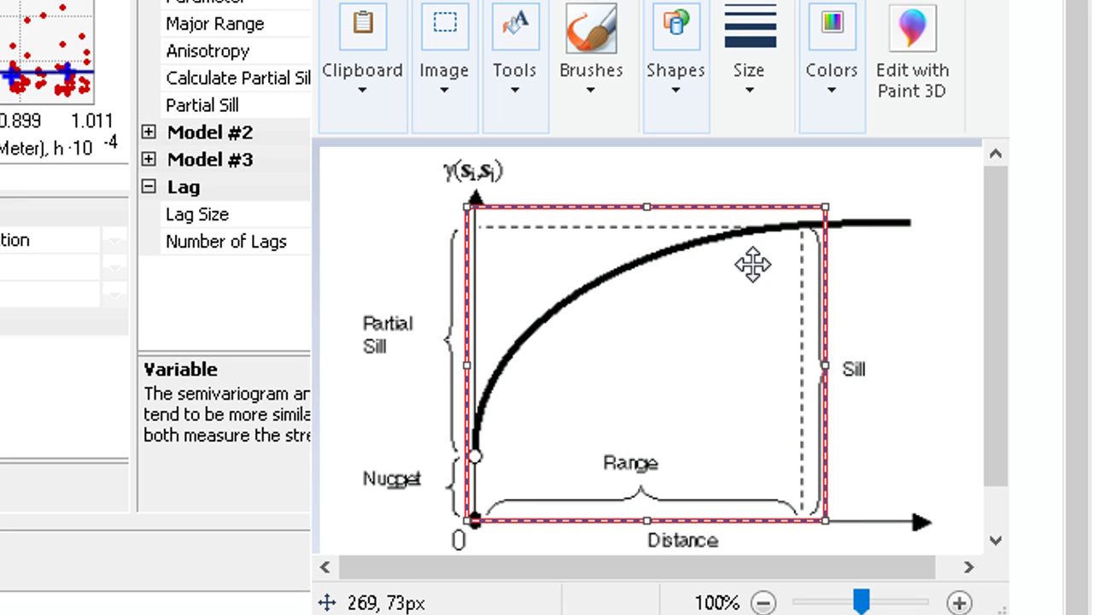
{"action": "mouse_move", "coordinate": [824, 366]}
{"action": "left_mouse_down"}
{"action": "mouse_move", "coordinate": [765, 367]}
{"action": "mouse_move", "coordinate": [805, 368]}
{"action": "left_mouse_up"}
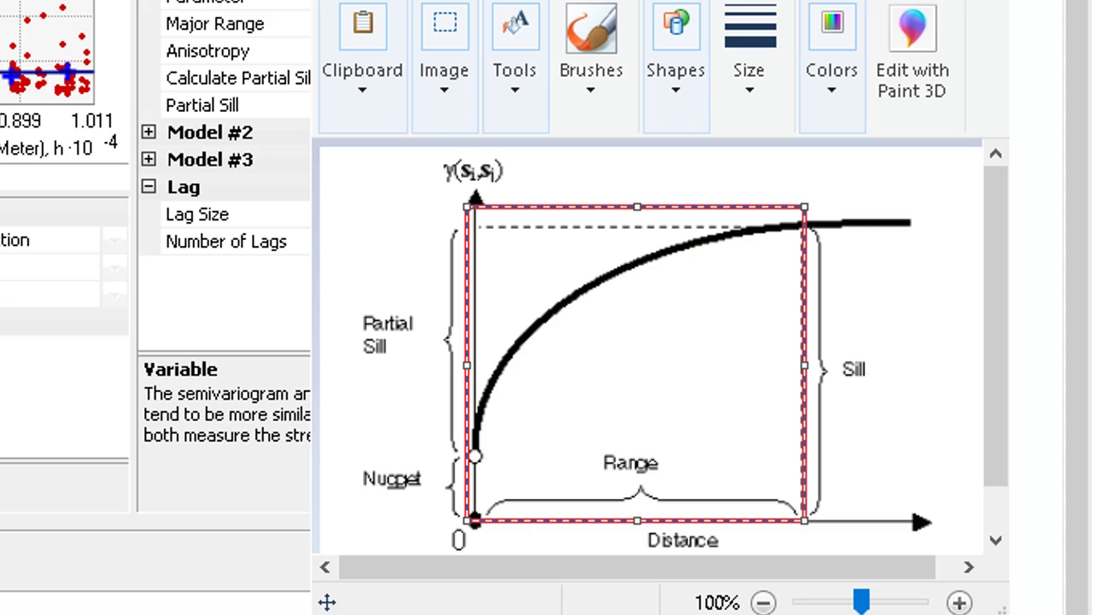
Step: Compare the wizard's semivariogram plot and its nugget, range and partial sill parameters with the theoretical diagram in Paint
{"action": "left_click_drag", "start_coordinate": [478, 0], "coordinate": [114, 14]}
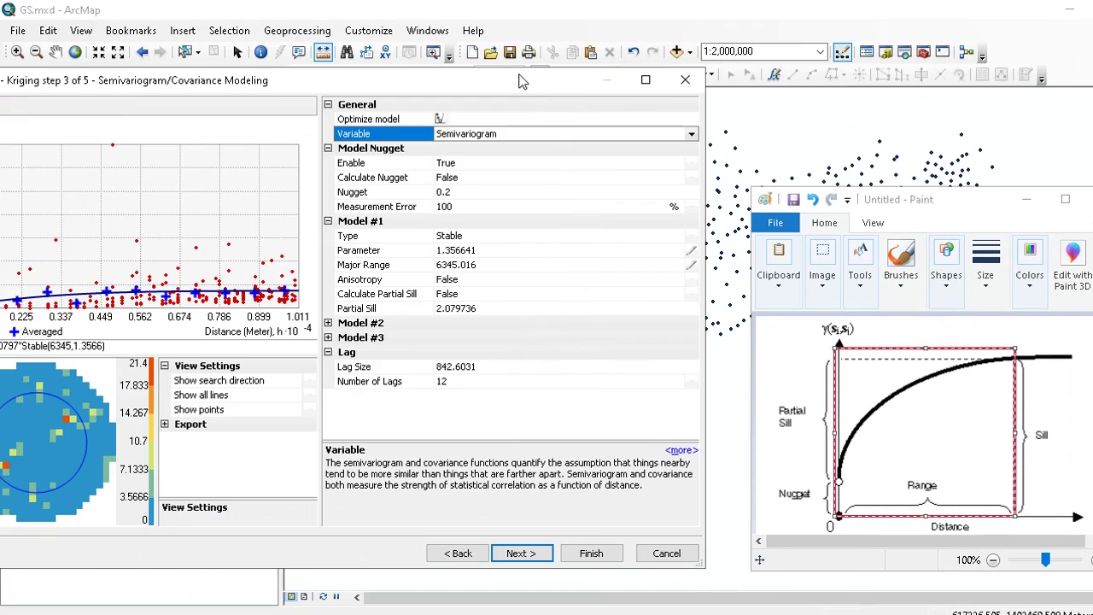
{"action": "mouse_move", "coordinate": [872, 200]}
{"action": "left_mouse_down"}
{"action": "mouse_move", "coordinate": [888, 196]}
{"action": "mouse_move", "coordinate": [846, 171]}
{"action": "mouse_move", "coordinate": [854, 174]}
{"action": "left_mouse_up"}
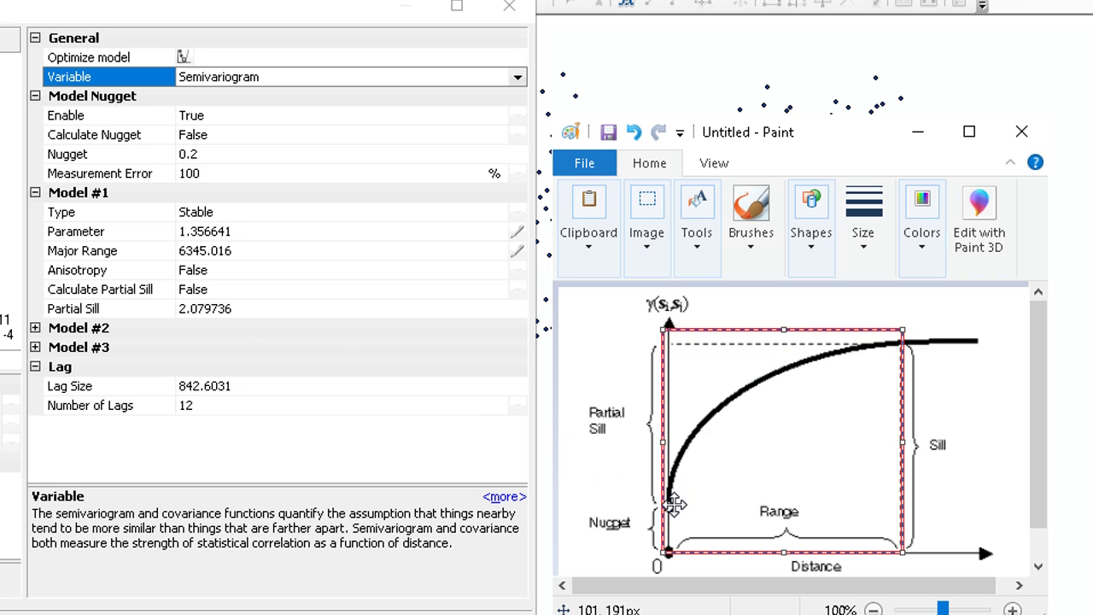
{"action": "left_click_drag", "start_coordinate": [342, 6], "coordinate": [500, 23]}
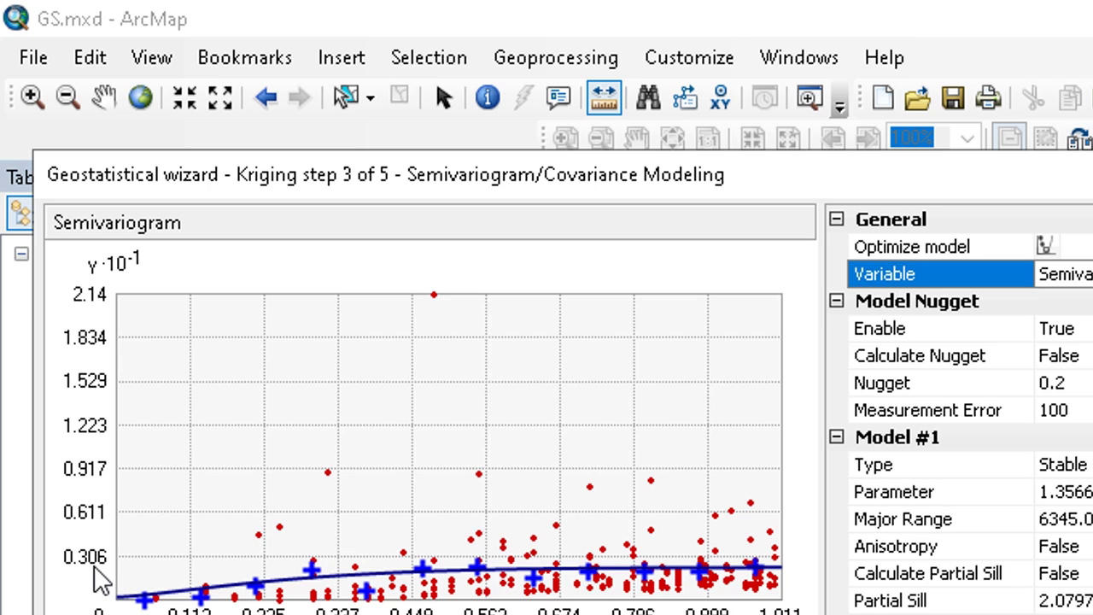
{"action": "left_click", "coordinate": [1059, 600]}
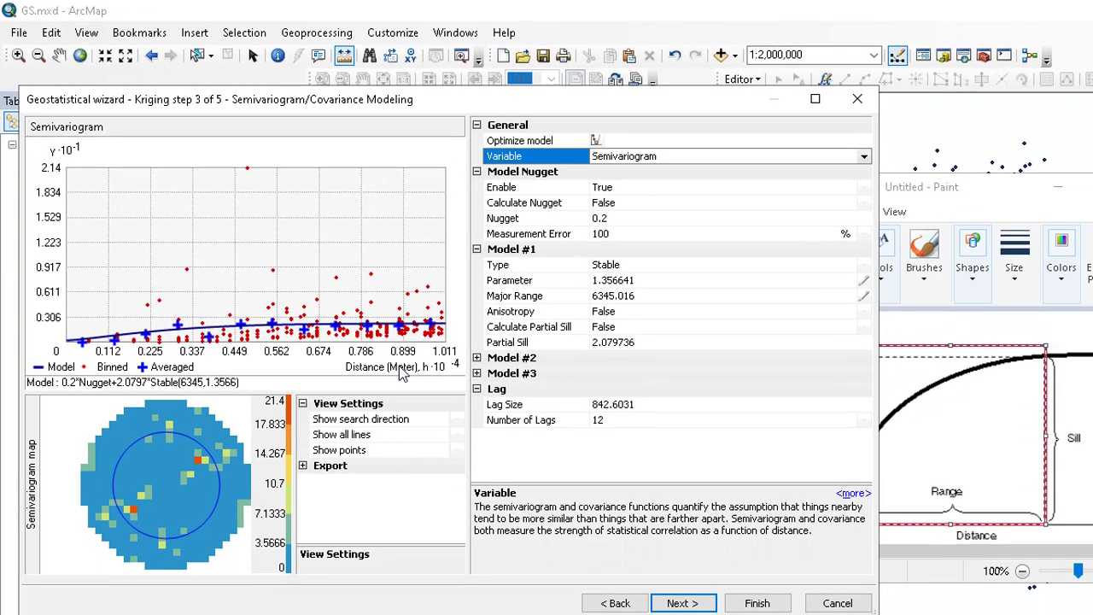
{"action": "left_click", "coordinate": [698, 342]}
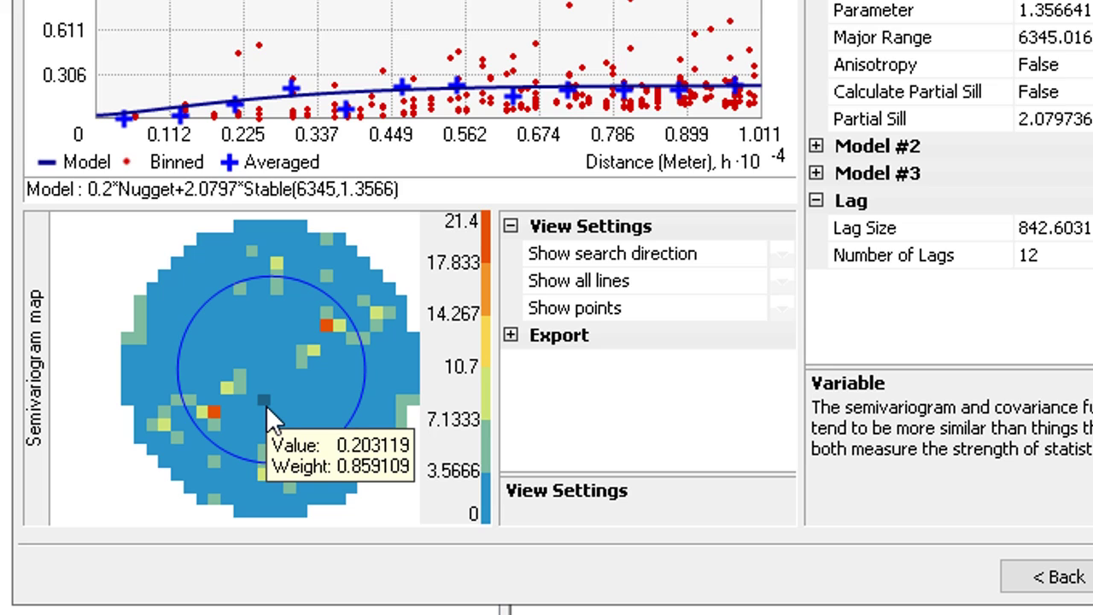
Step: Turn on the search direction display for the semivariogram map
{"action": "left_click", "coordinate": [775, 258]}
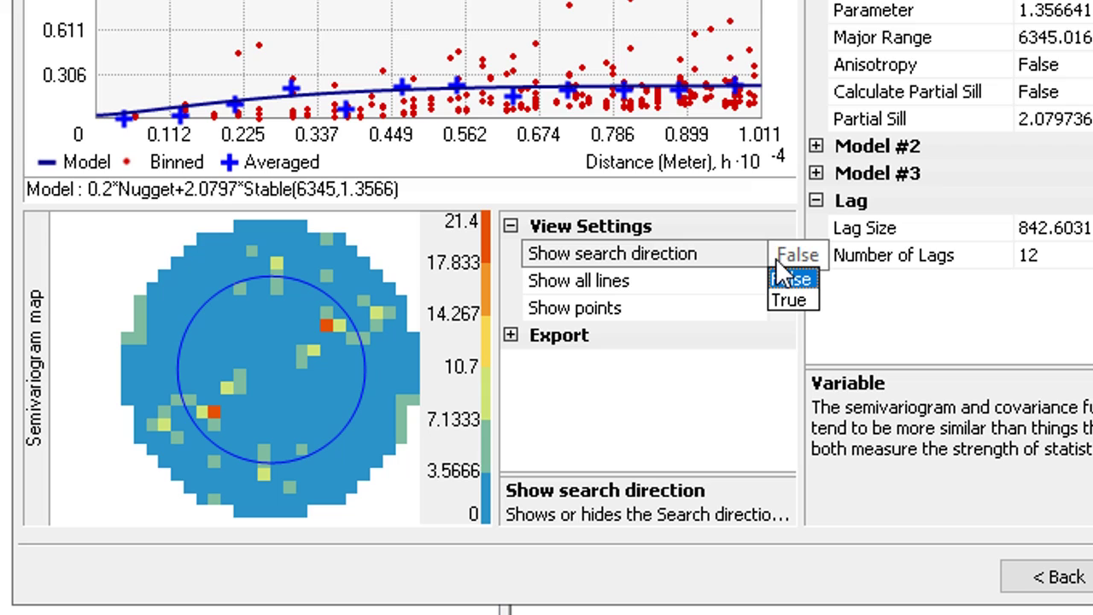
{"action": "left_click", "coordinate": [756, 263]}
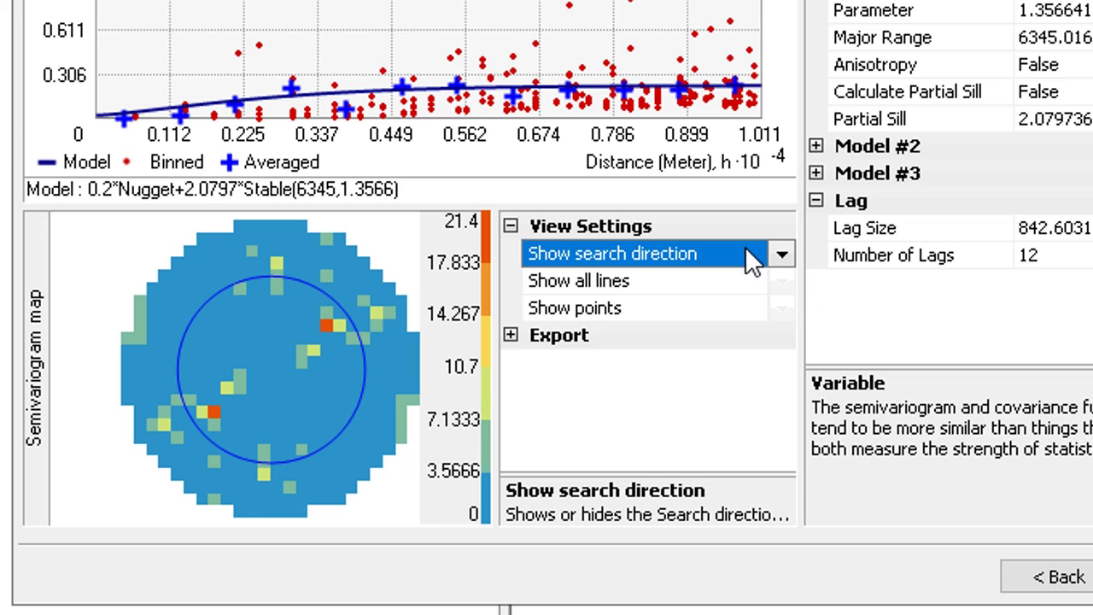
{"action": "left_click", "coordinate": [782, 254]}
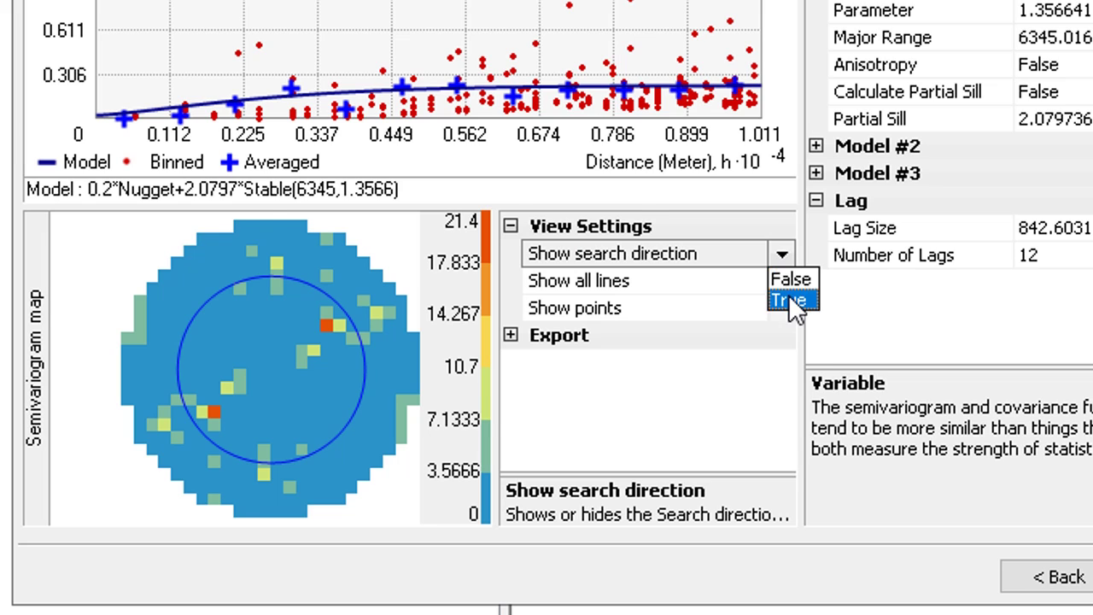
{"action": "left_click", "coordinate": [790, 301]}
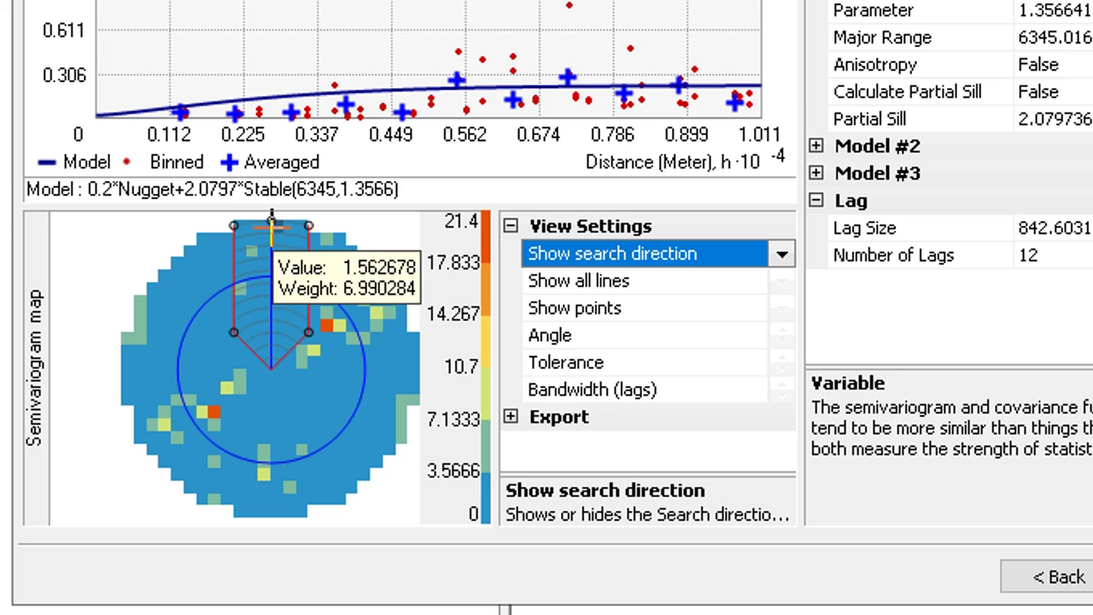
Step: Rotate the search direction sector slightly clockwise on the semivariogram map and turn its display off
{"action": "left_click_drag", "start_coordinate": [271, 223], "coordinate": [276, 249]}
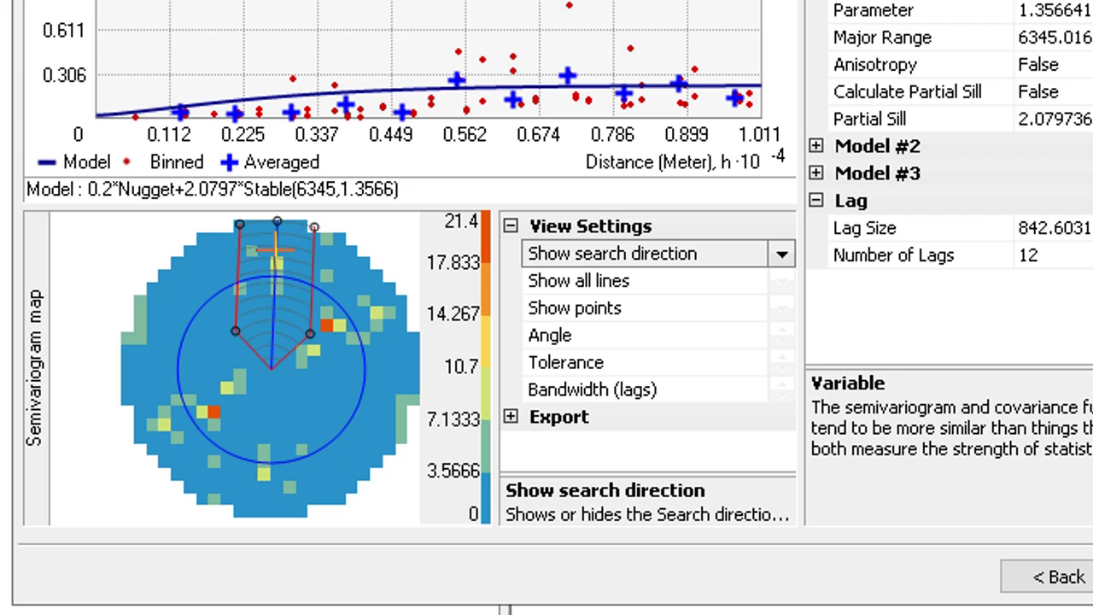
{"action": "mouse_move", "coordinate": [276, 250]}
{"action": "left_click", "coordinate": [783, 255]}
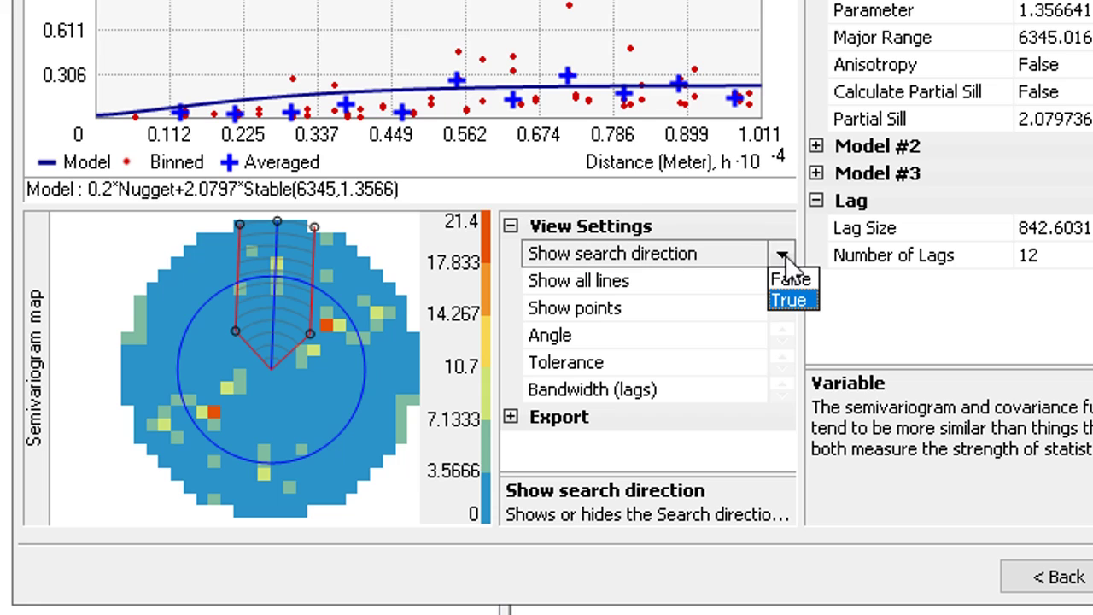
{"action": "left_click", "coordinate": [786, 276]}
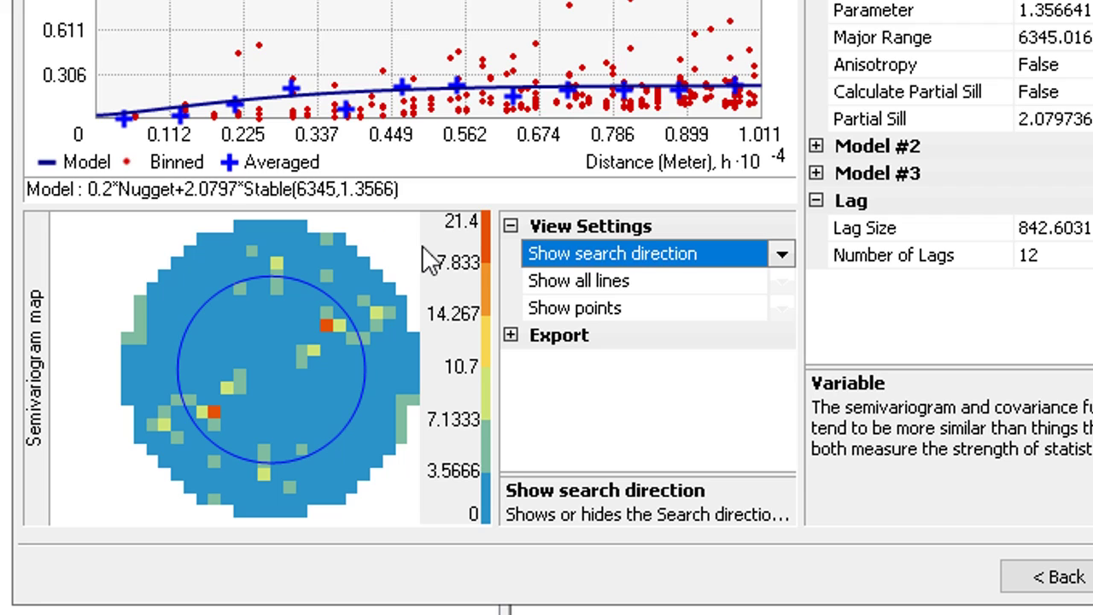
Step: Reduce the semivariogram's number of lags to 8
{"action": "left_click", "coordinate": [1053, 228]}
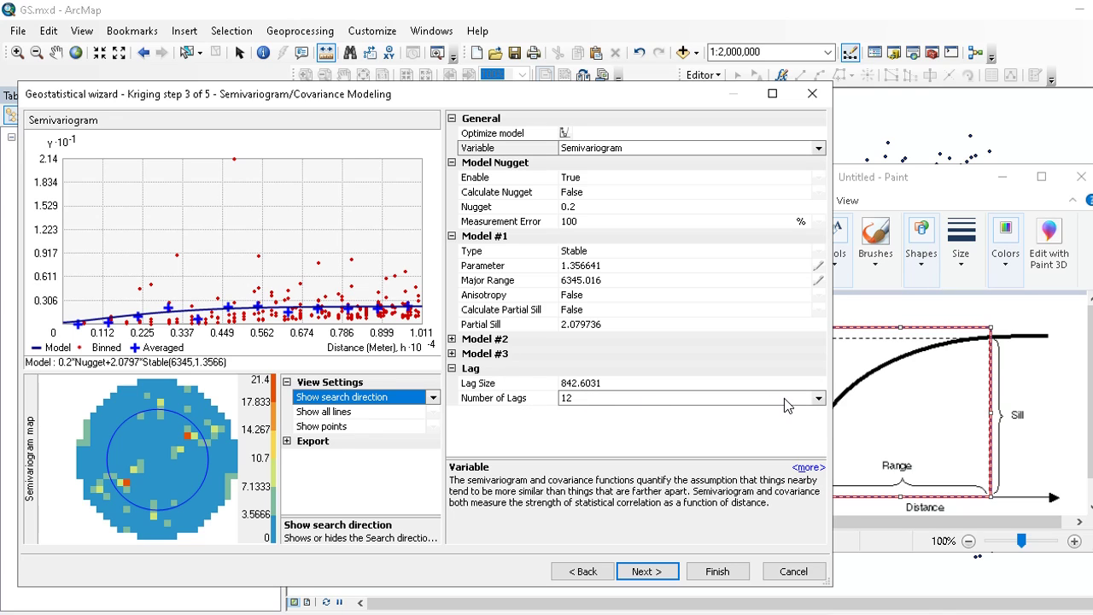
{"action": "left_click", "coordinate": [819, 401]}
{"action": "left_click", "coordinate": [819, 402]}
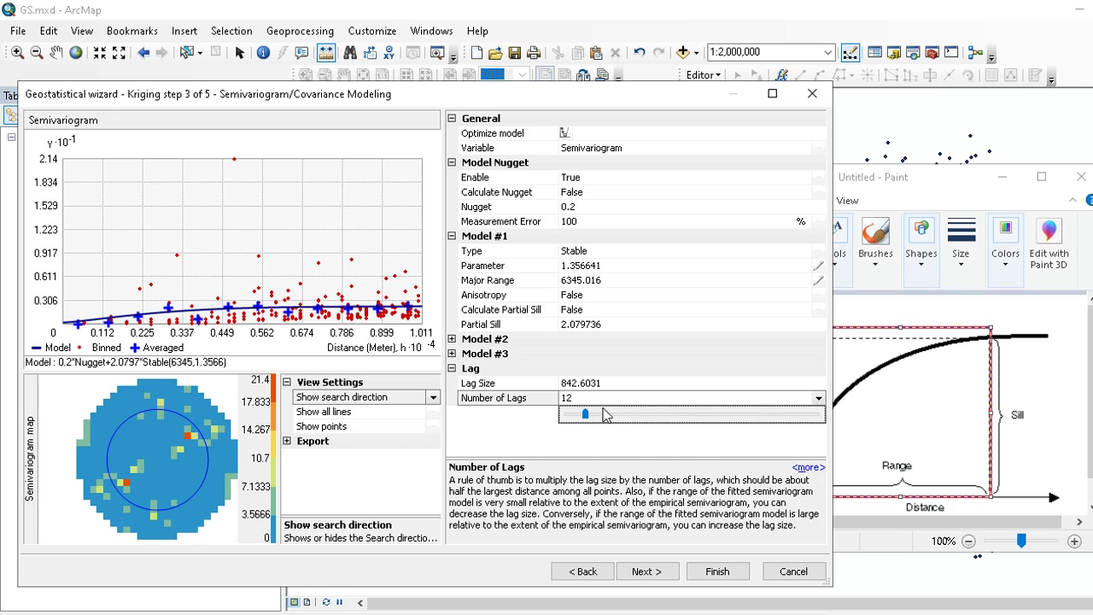
{"action": "left_click_drag", "start_coordinate": [591, 417], "coordinate": [585, 418]}
{"action": "left_click", "coordinate": [576, 413]}
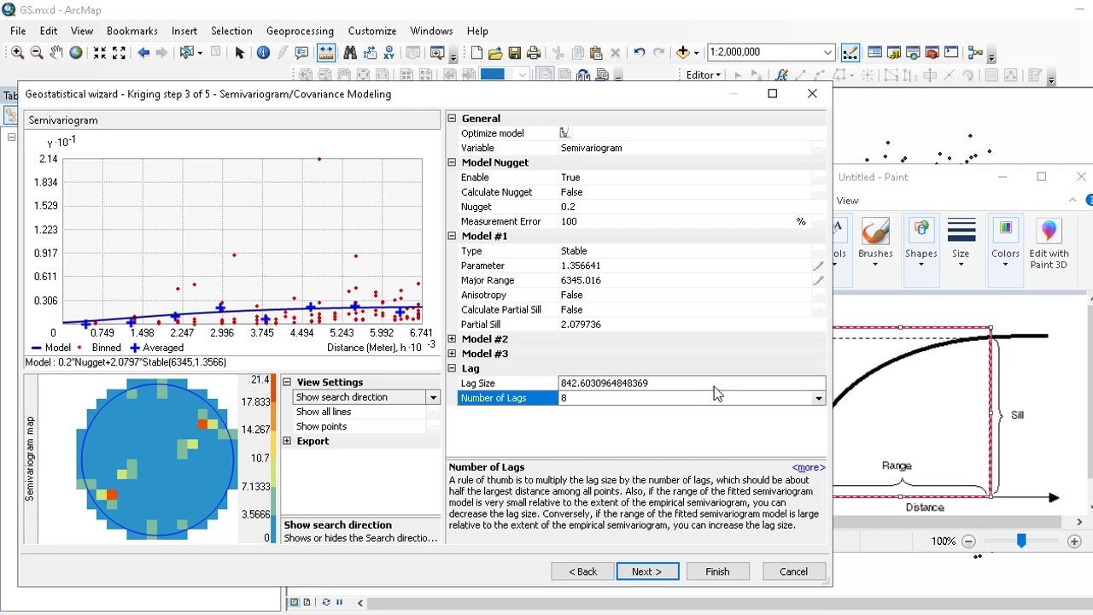
Step: Set the number of lags to 10 and advance to the searching neighborhood step
{"action": "left_click", "coordinate": [820, 401]}
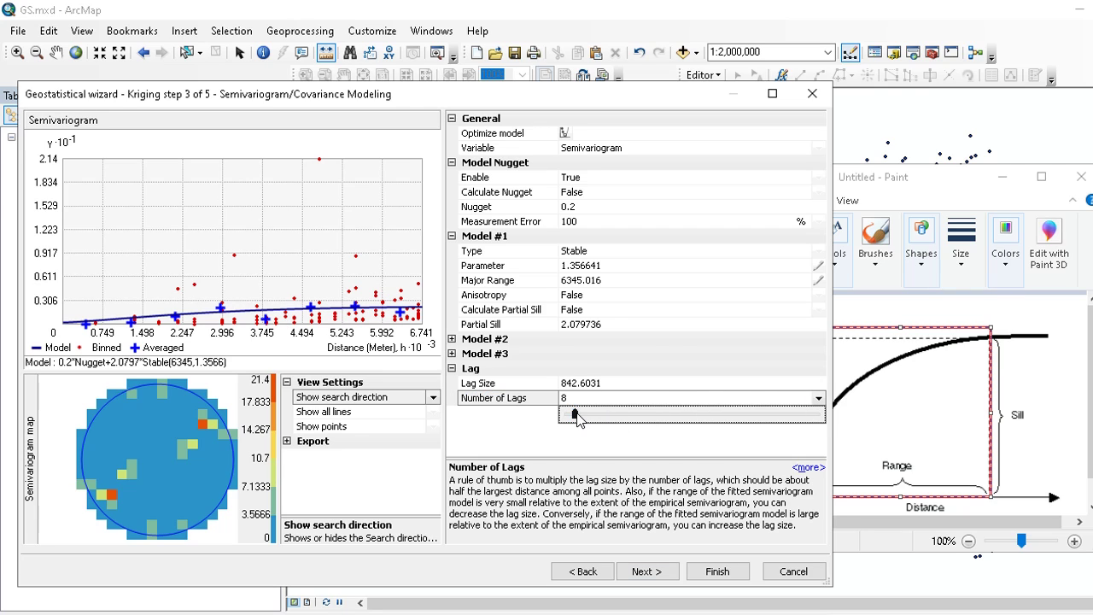
{"action": "left_click", "coordinate": [581, 413]}
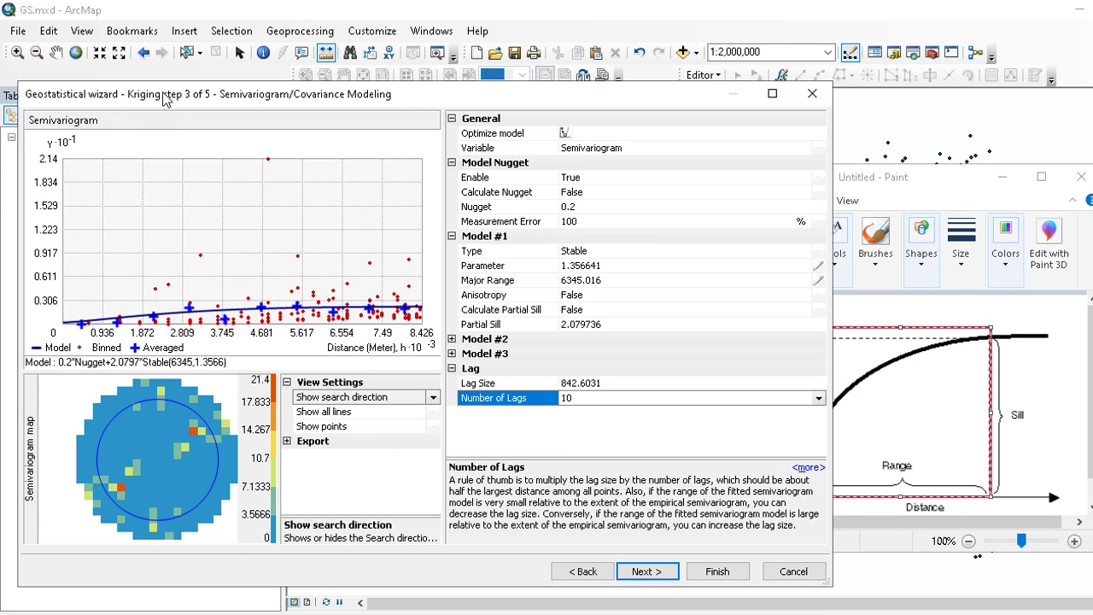
{"action": "left_click", "coordinate": [578, 417]}
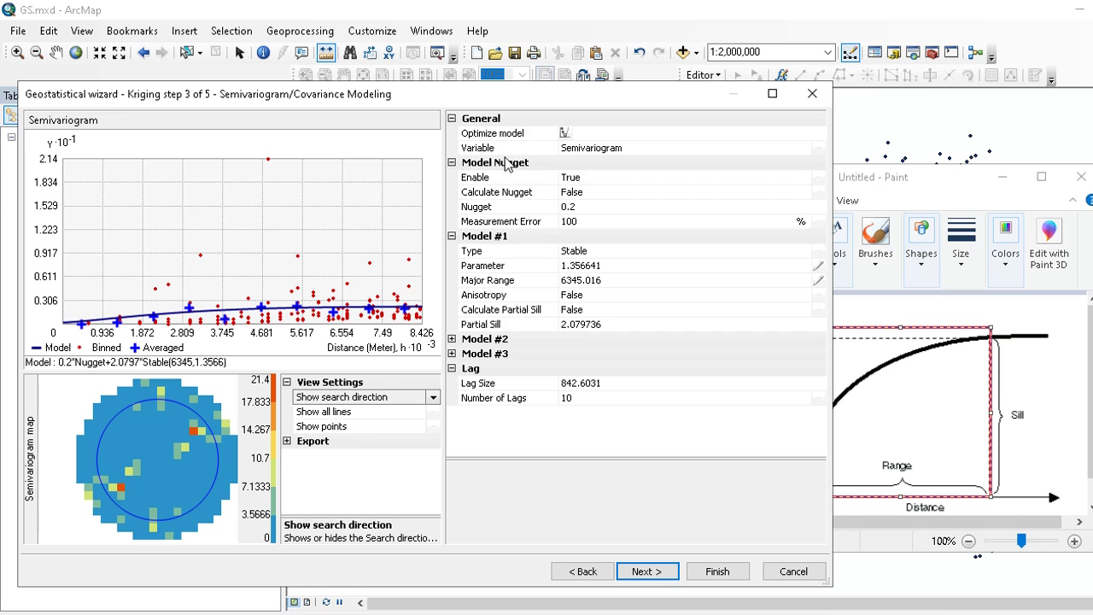
{"action": "left_click", "coordinate": [647, 572]}
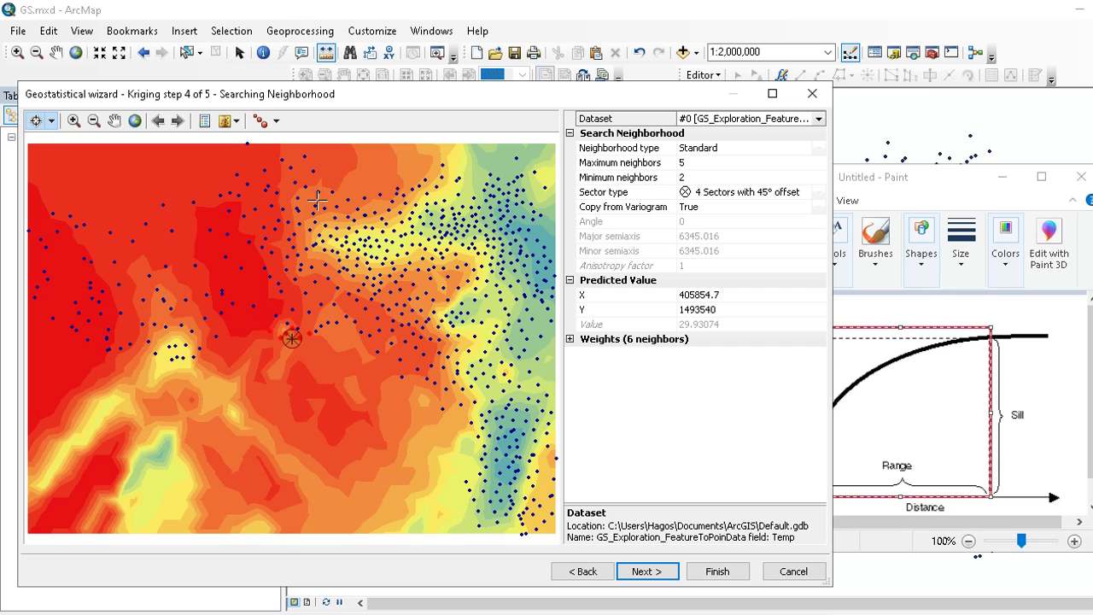
Step: Review the available neighborhood types and keep Standard
{"action": "left_click", "coordinate": [700, 162]}
{"action": "left_click", "coordinate": [680, 151]}
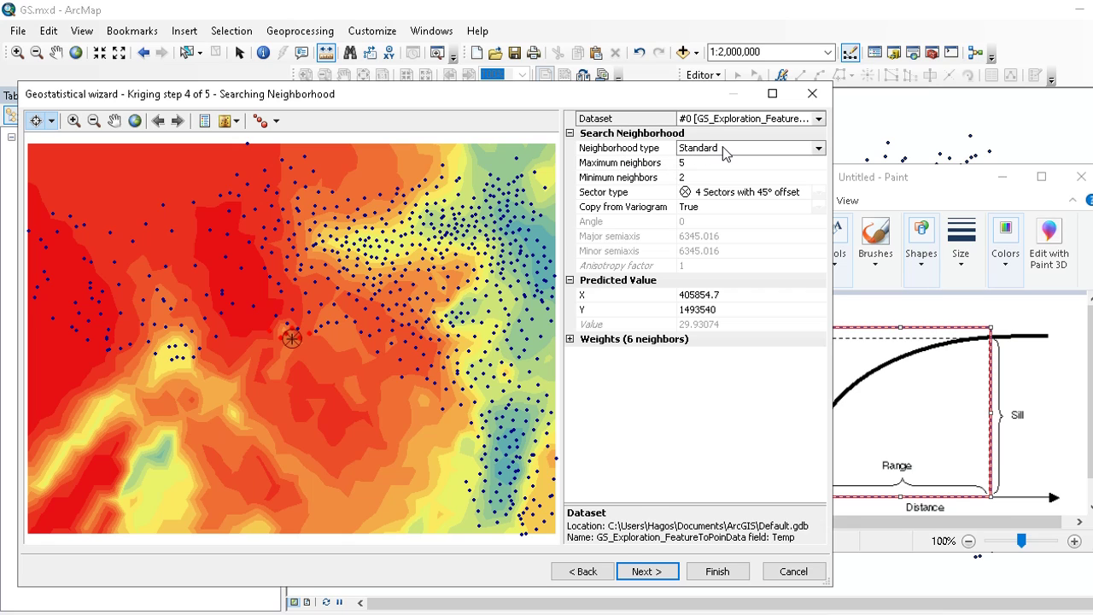
{"action": "left_click", "coordinate": [724, 151]}
{"action": "left_click", "coordinate": [724, 152]}
{"action": "left_click", "coordinate": [726, 152]}
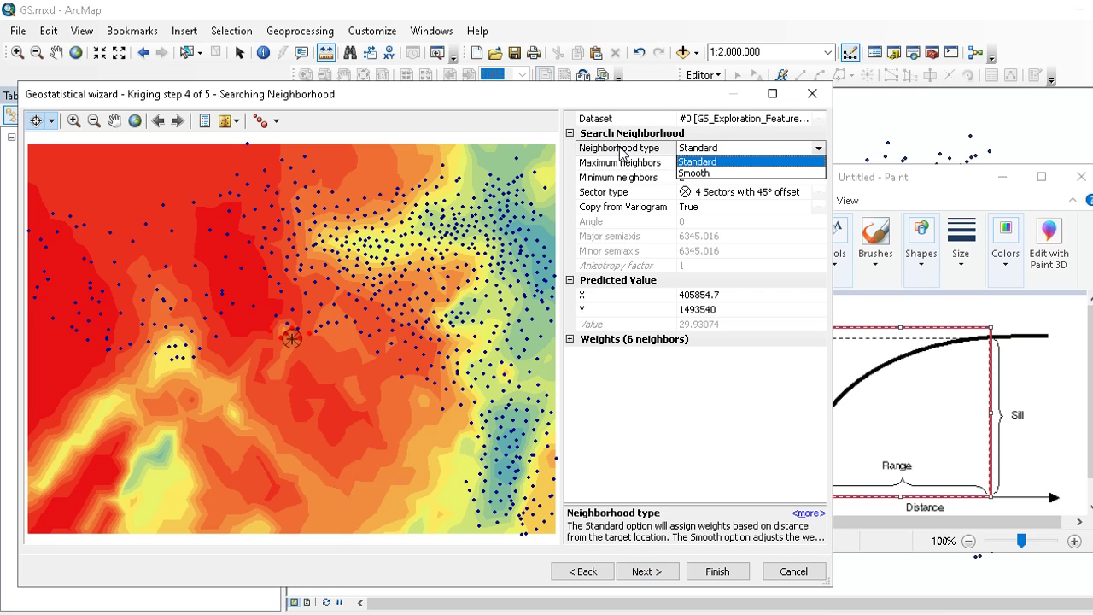
{"action": "left_click", "coordinate": [621, 154]}
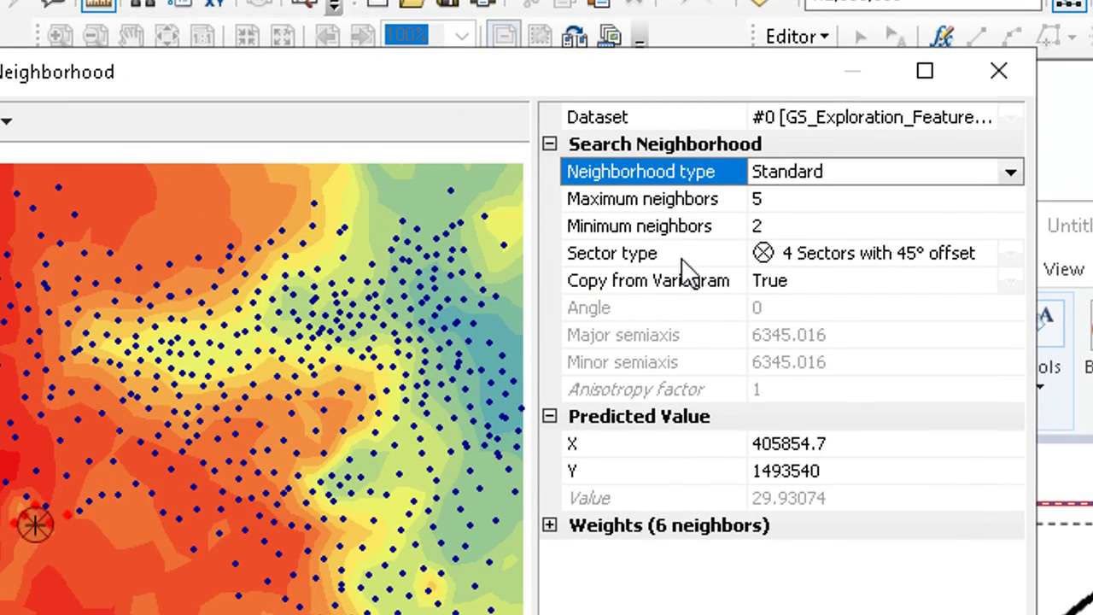
Step: Try the 4 Sectors search type and switch back to 4 Sectors with 45° offset
{"action": "left_click", "coordinate": [814, 261]}
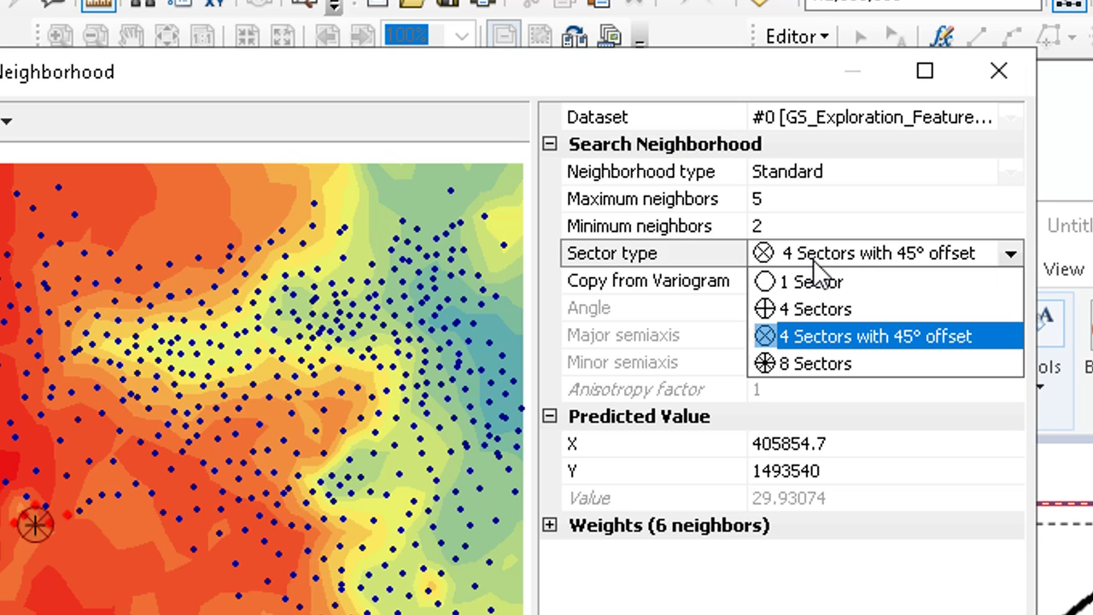
{"action": "left_click", "coordinate": [811, 307]}
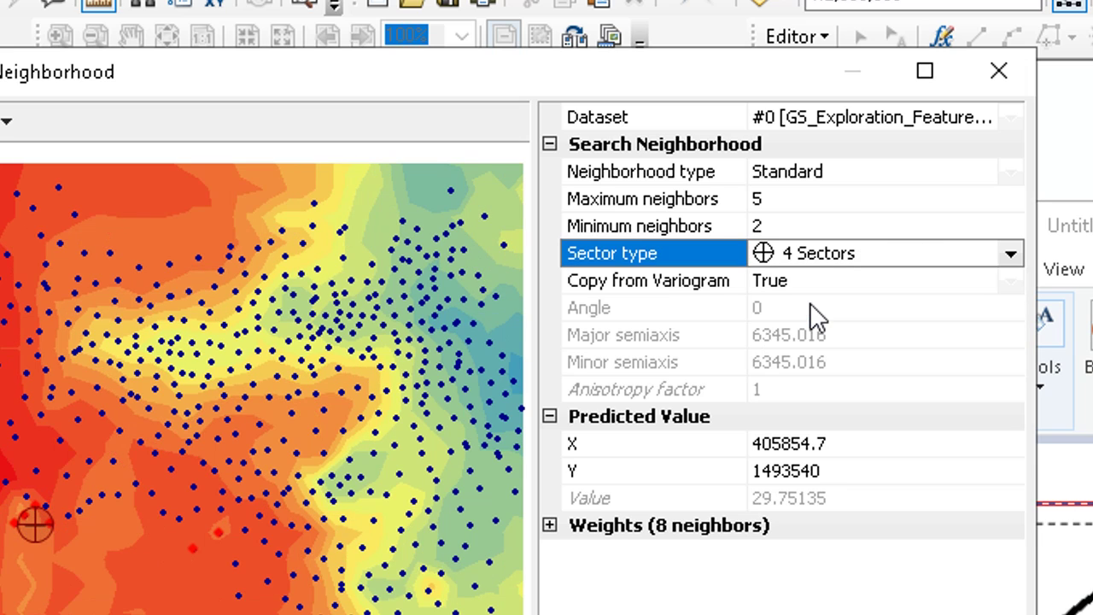
{"action": "left_click", "coordinate": [811, 248]}
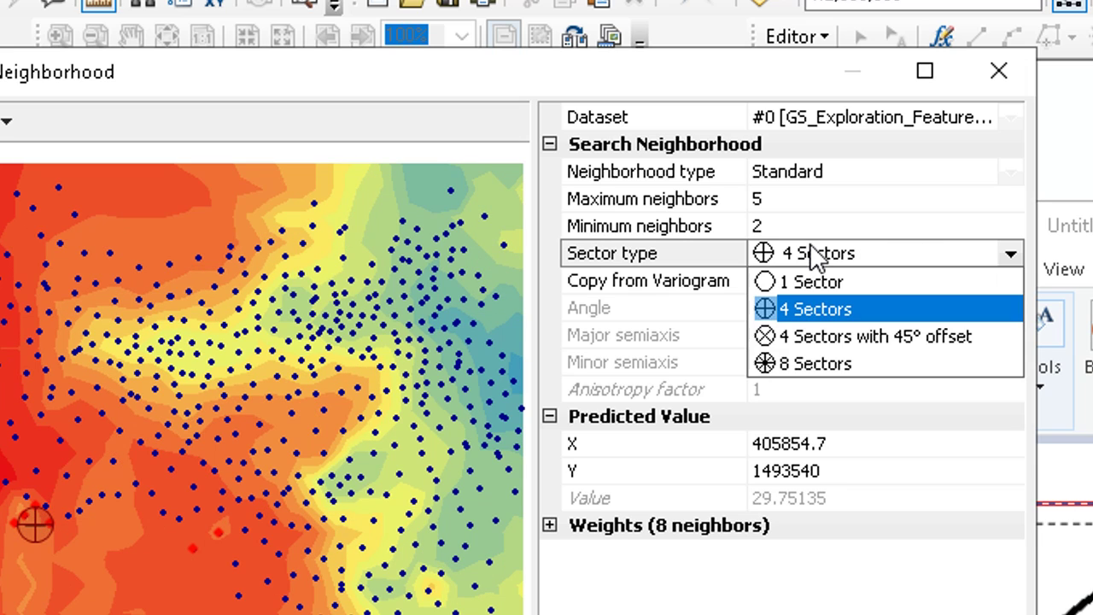
{"action": "left_click", "coordinate": [816, 337]}
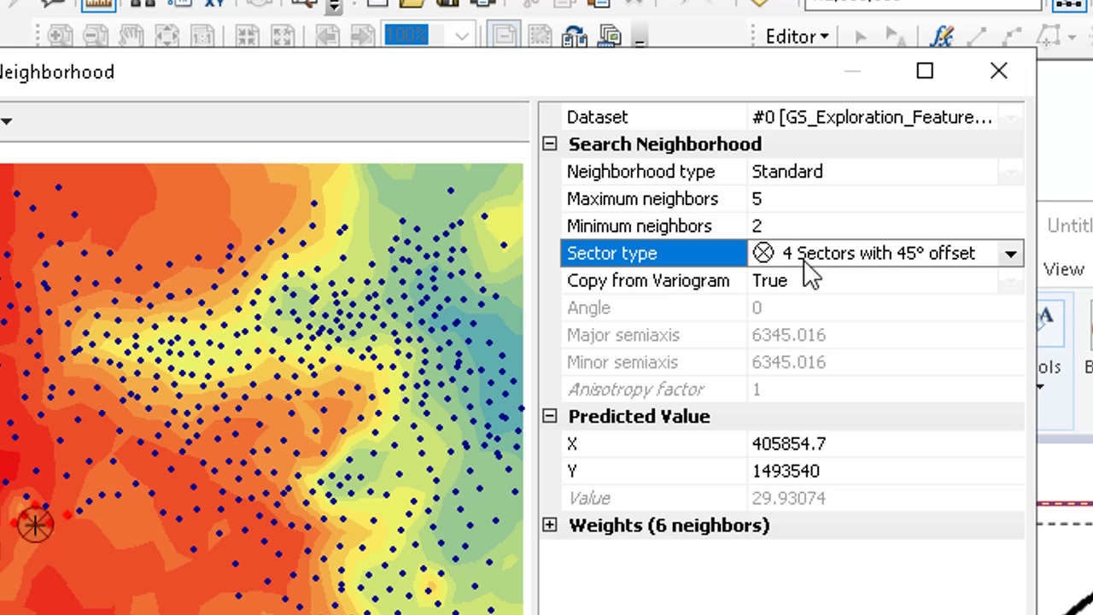
Step: Place the prediction location in the yellow zone near X 438473, Y 1554329, and set Copy from Variogram to False
{"action": "left_click", "coordinate": [123, 360]}
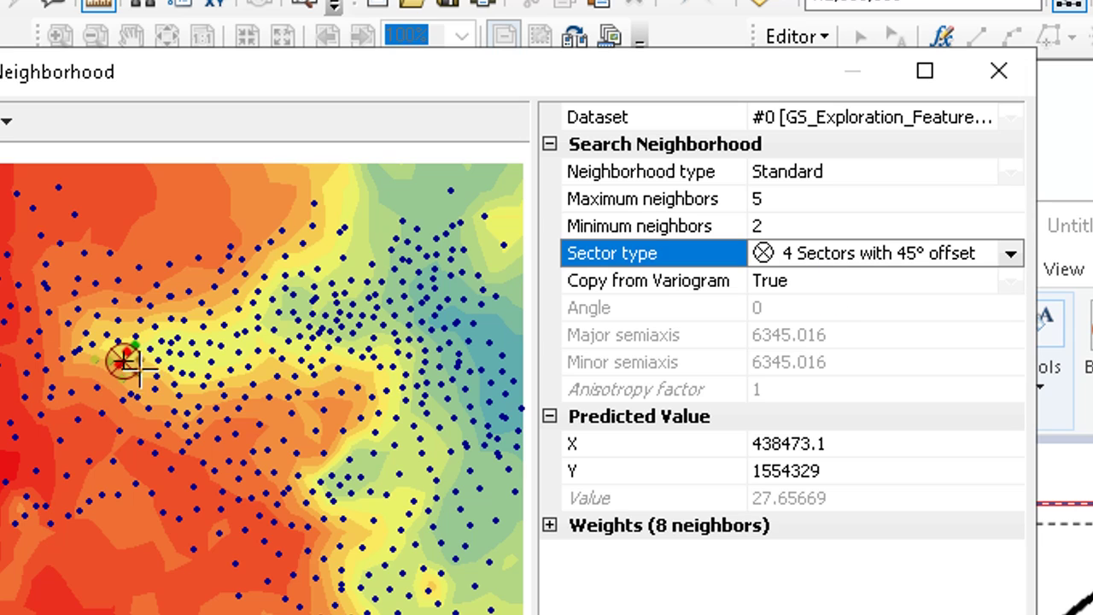
{"action": "left_click", "coordinate": [815, 285]}
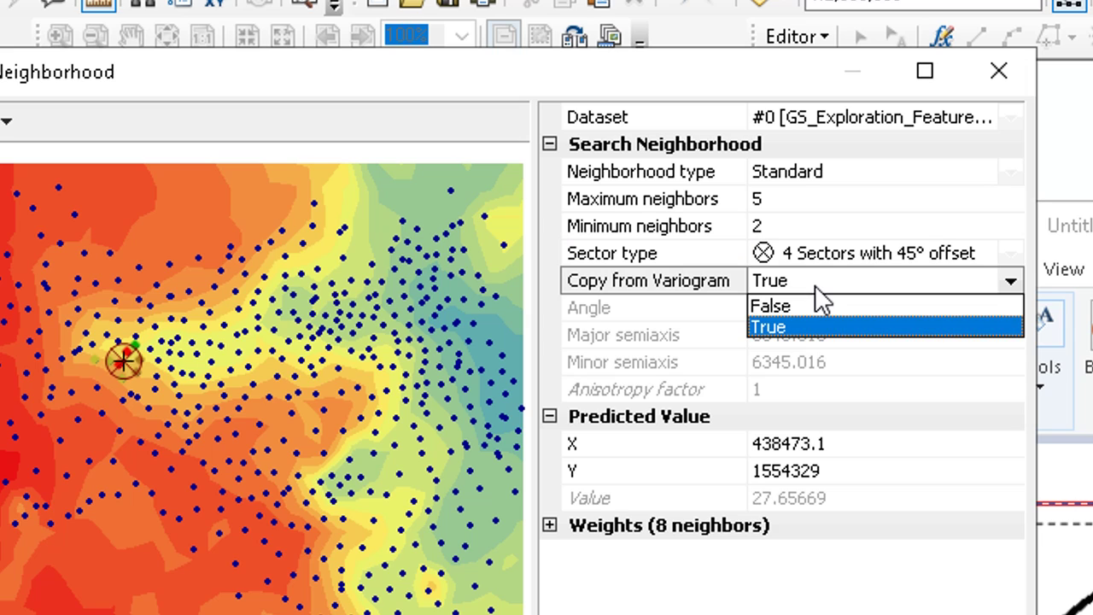
{"action": "left_click", "coordinate": [794, 303]}
Step: Set both the major and minor semiaxes of the search neighborhood to about 12345.02
{"action": "left_click", "coordinate": [769, 333]}
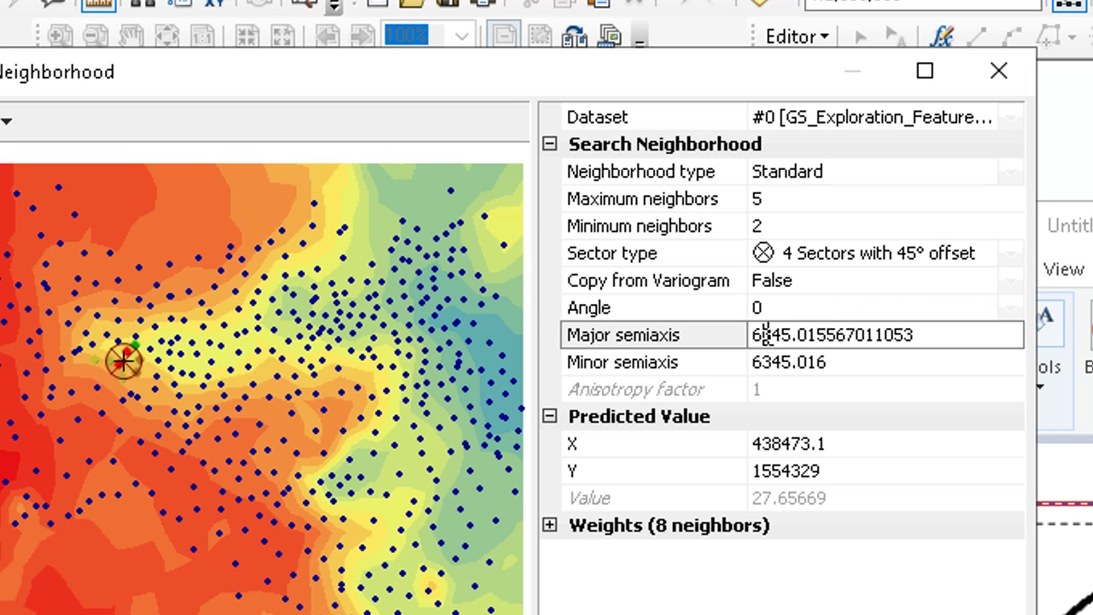
{"action": "left_click_drag", "start_coordinate": [763, 333], "coordinate": [732, 334]}
{"action": "type", "text": "12"}
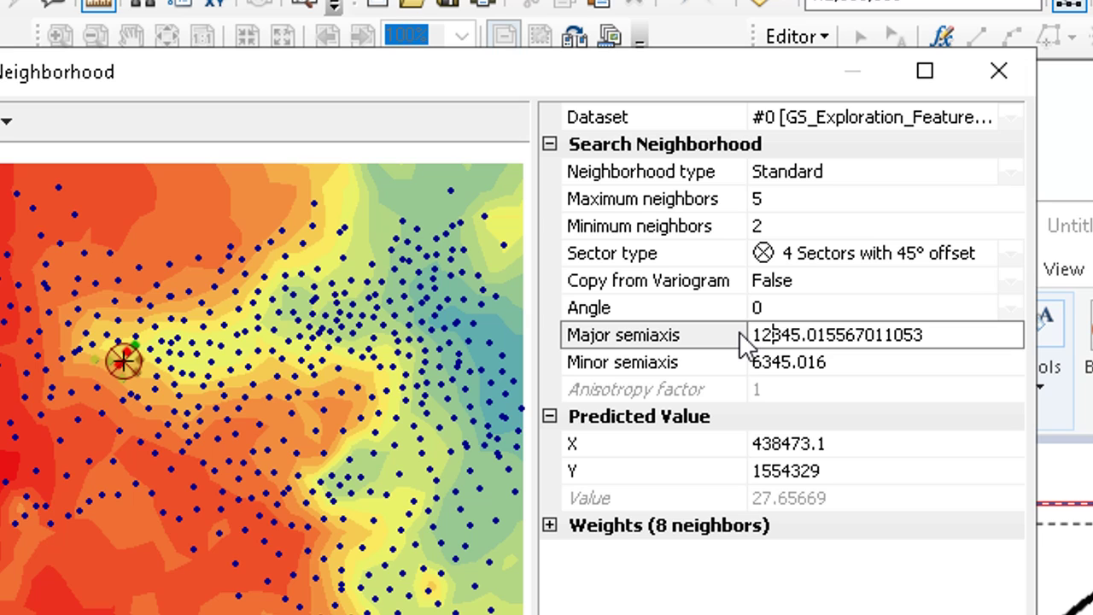
{"action": "left_click", "coordinate": [759, 362]}
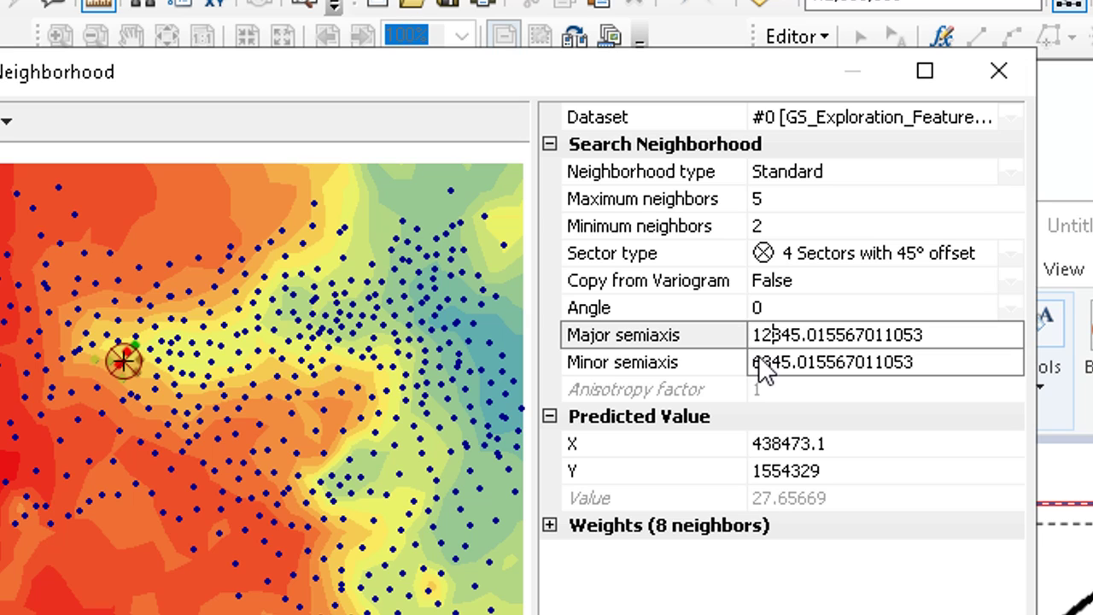
{"action": "left_click", "coordinate": [760, 362]}
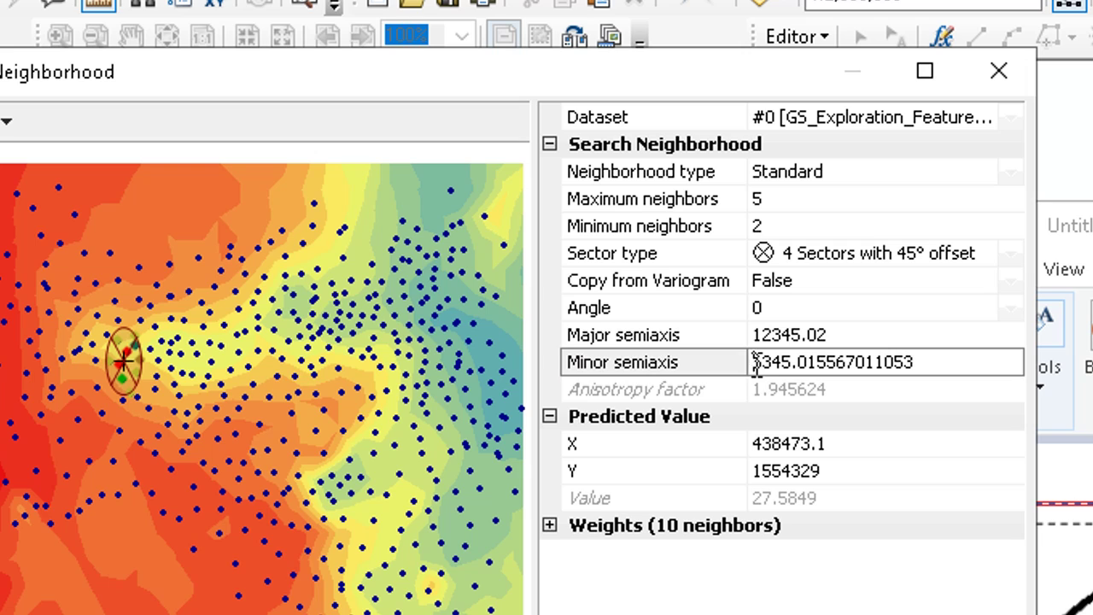
{"action": "left_click_drag", "start_coordinate": [761, 365], "coordinate": [746, 367]}
{"action": "type", "text": "12"}
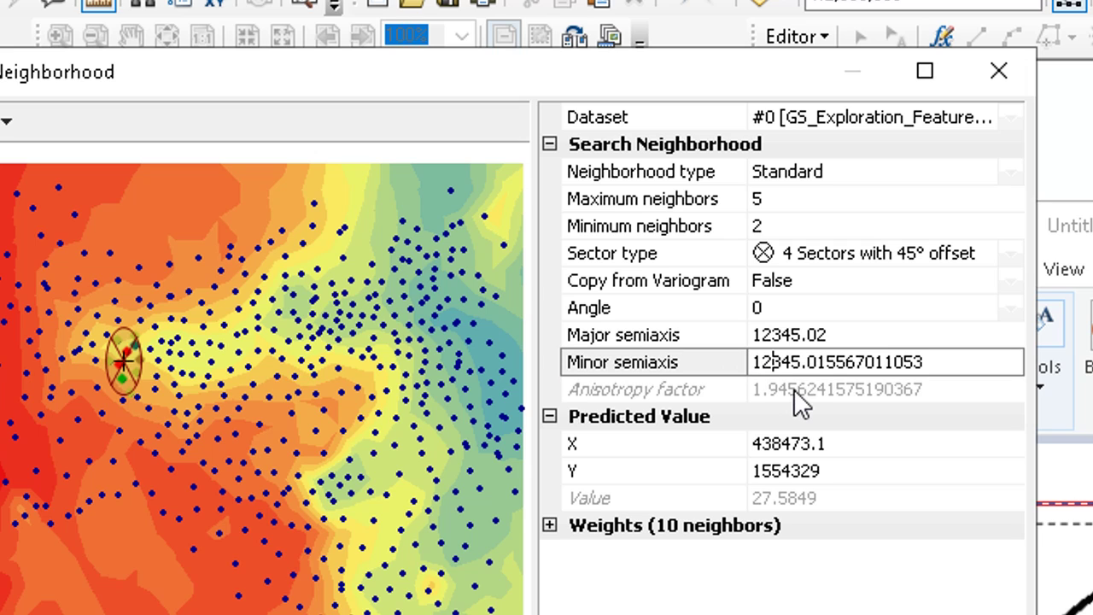
{"action": "left_click", "coordinate": [793, 388]}
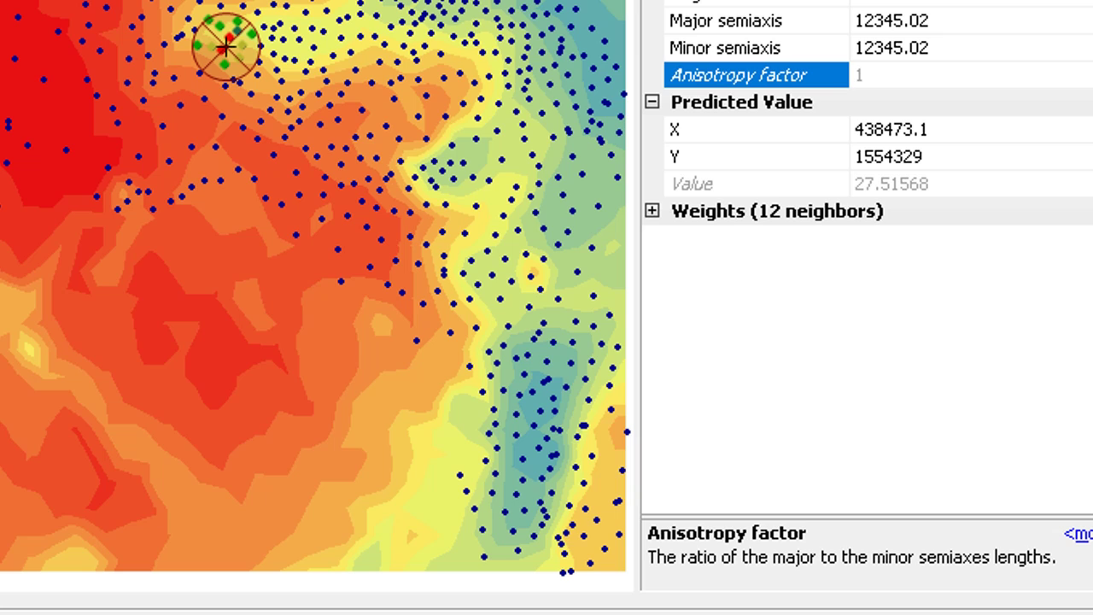
Step: Enlarge the search circle on the preview map, list its neighbors' weights, and advance to the wizard's last step
{"action": "left_click_drag", "start_coordinate": [167, 3], "coordinate": [291, 112]}
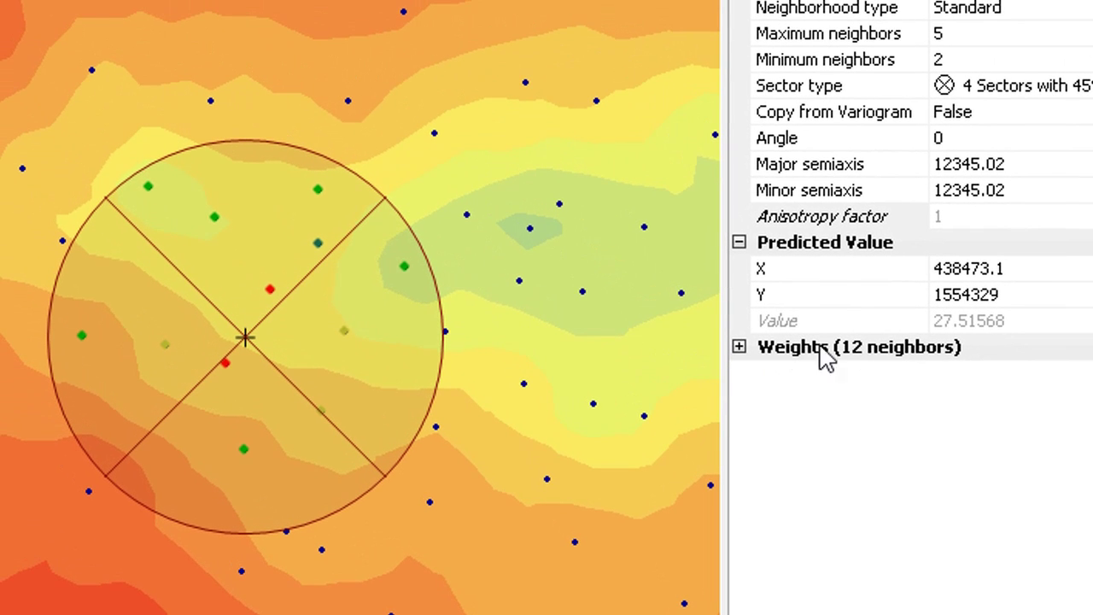
{"action": "left_click", "coordinate": [740, 348]}
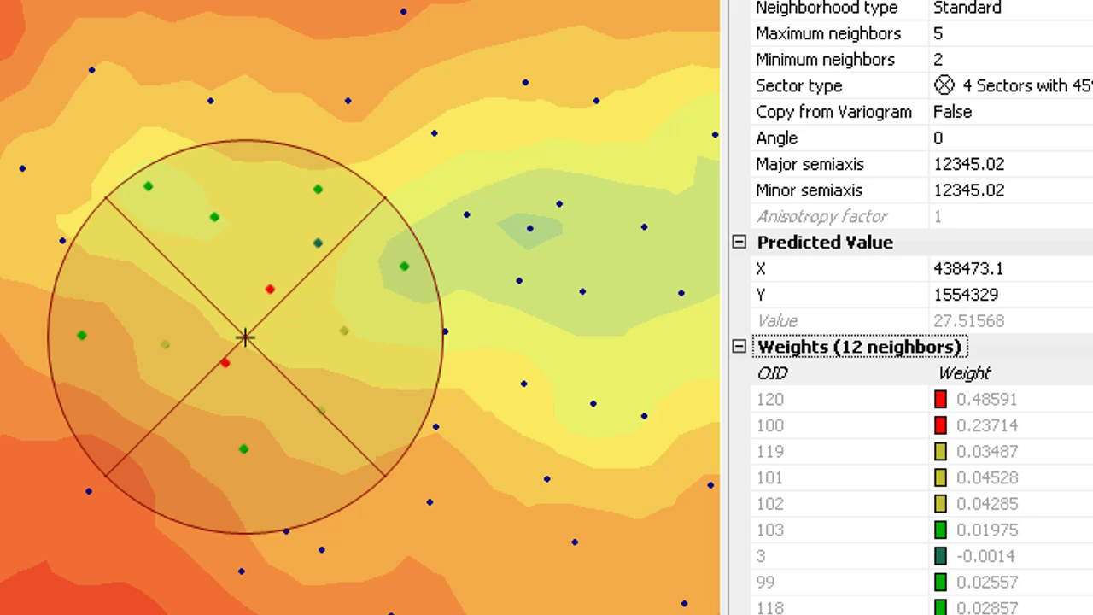
{"action": "left_click_drag", "start_coordinate": [942, 377], "coordinate": [841, 285]}
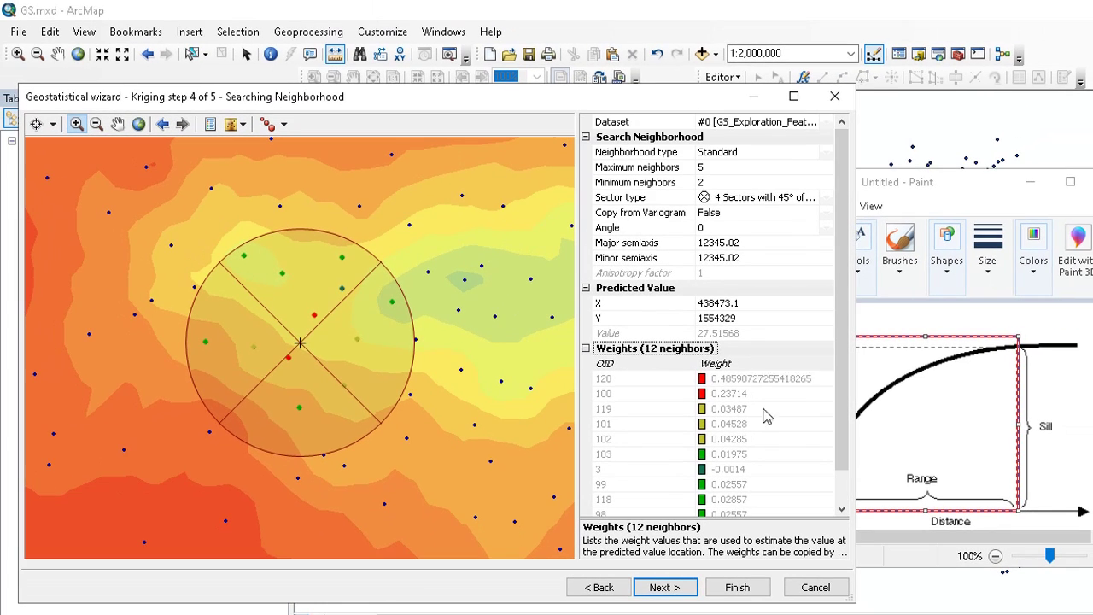
{"action": "left_click", "coordinate": [666, 588]}
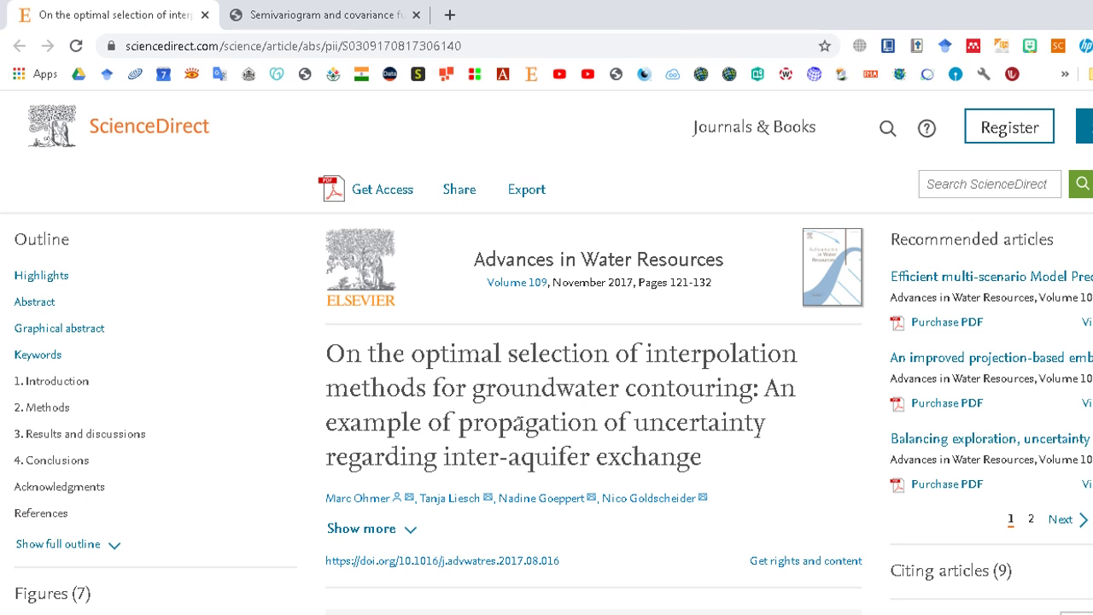
Step: Examine the ScienceDirect article's title, abstract and graphical abstract on selecting interpolation methods for groundwater contouring
{"action": "scroll", "coordinate": [516, 299], "scroll_direction": "down", "scroll_amount": 2}
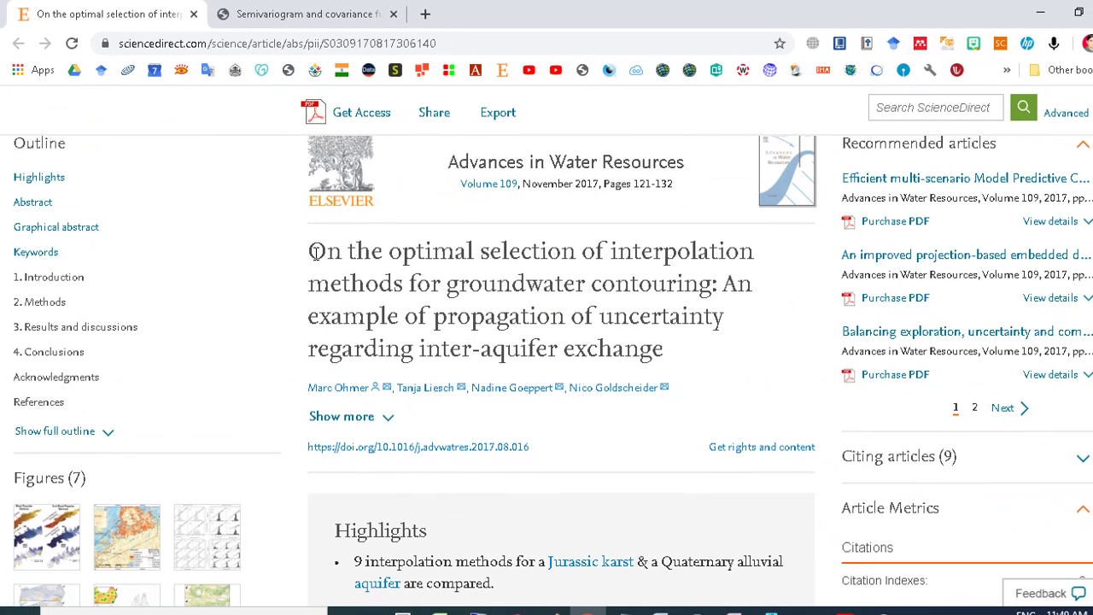
{"action": "left_click_drag", "start_coordinate": [314, 252], "coordinate": [619, 252]}
{"action": "left_click", "coordinate": [693, 278]}
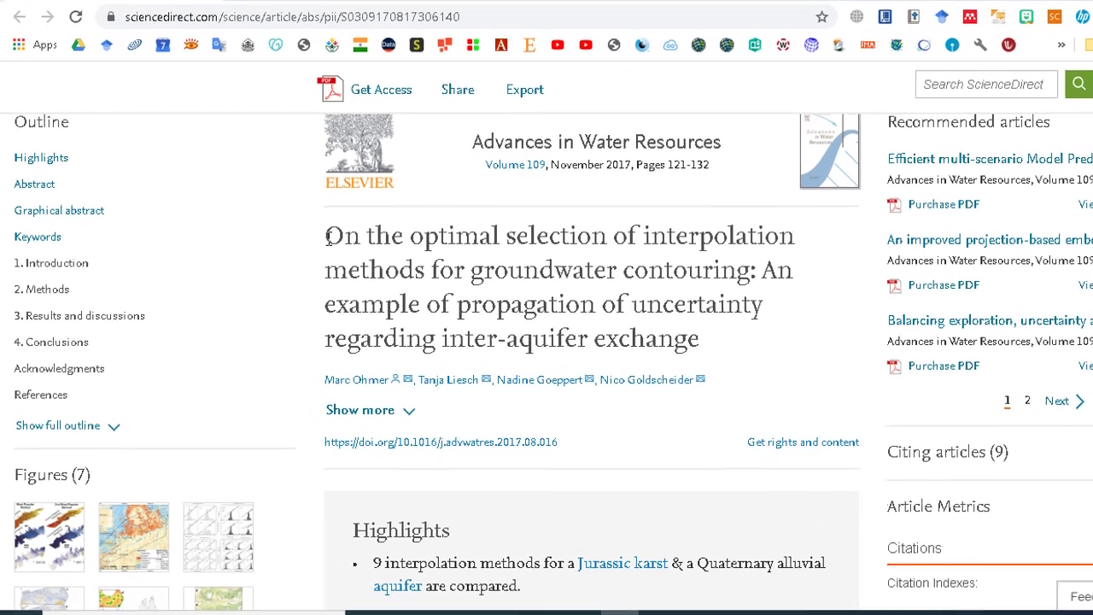
{"action": "left_click_drag", "start_coordinate": [645, 229], "coordinate": [532, 265]}
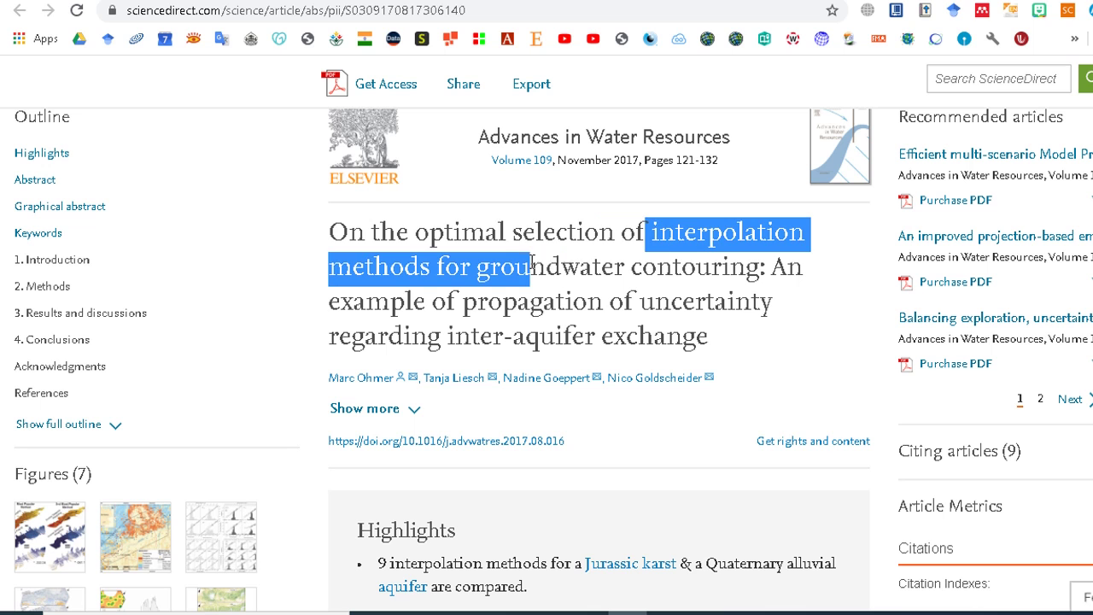
{"action": "scroll", "coordinate": [532, 309], "scroll_direction": "down", "scroll_amount": 8}
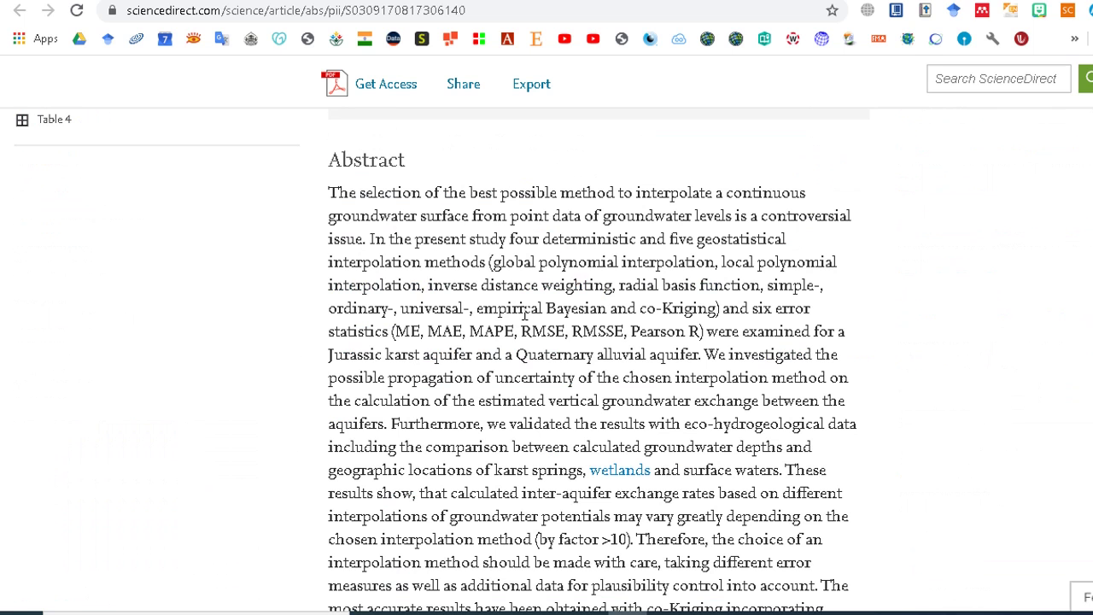
{"action": "scroll", "coordinate": [527, 312], "scroll_direction": "down", "scroll_amount": 12}
{"action": "scroll", "coordinate": [527, 312], "scroll_direction": "up", "scroll_amount": 6}
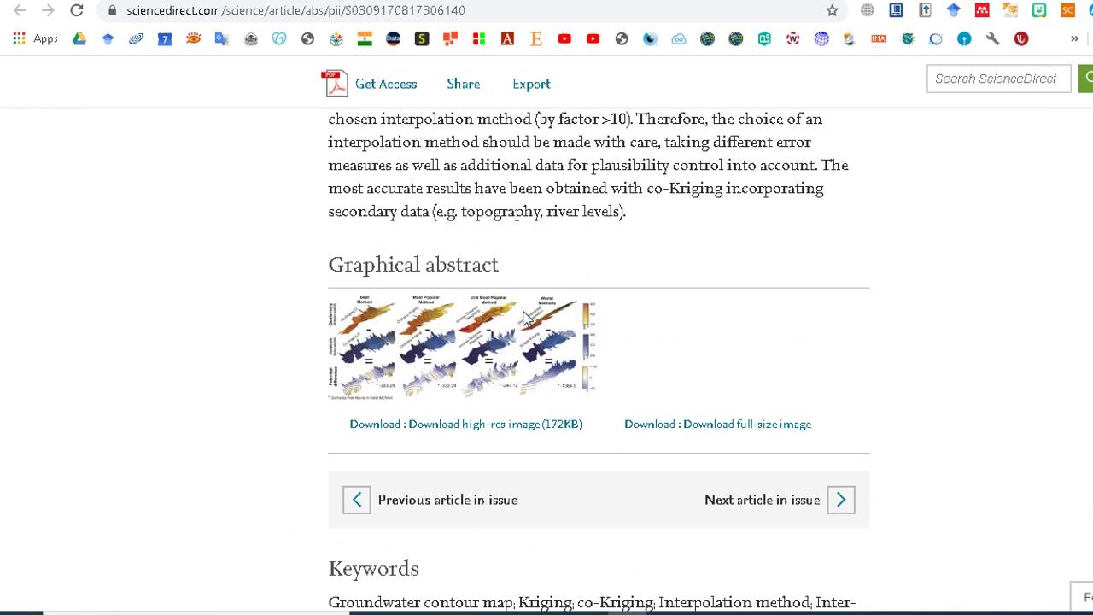
Step: Switch to the article's accepted manuscript in Adobe Reader and view its title page
{"action": "left_click", "coordinate": [903, 613]}
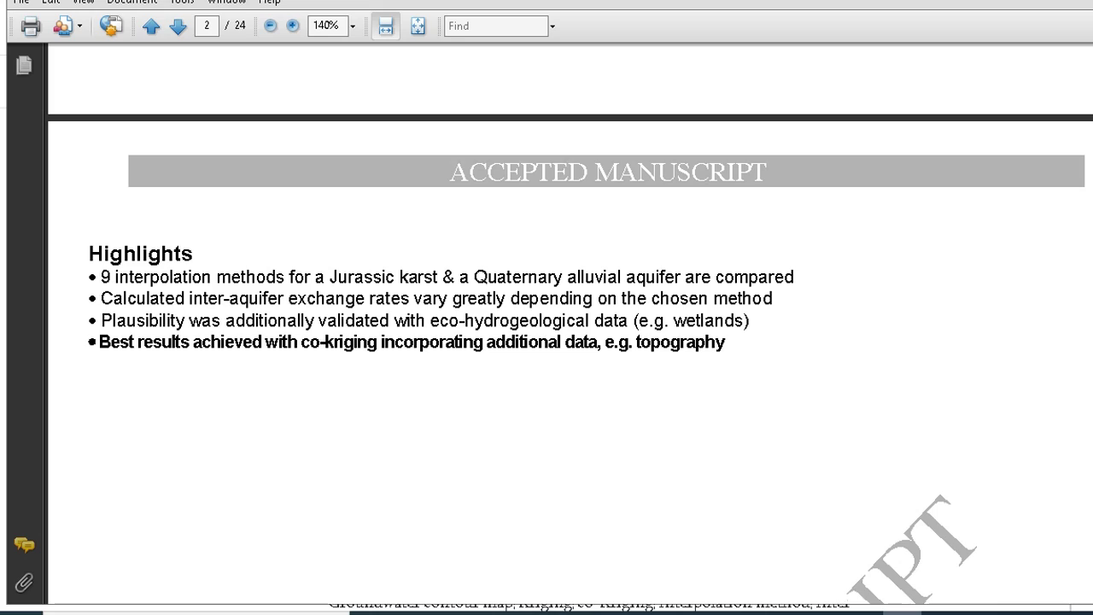
{"action": "scroll", "coordinate": [571, 317], "scroll_direction": "up", "scroll_amount": 10}
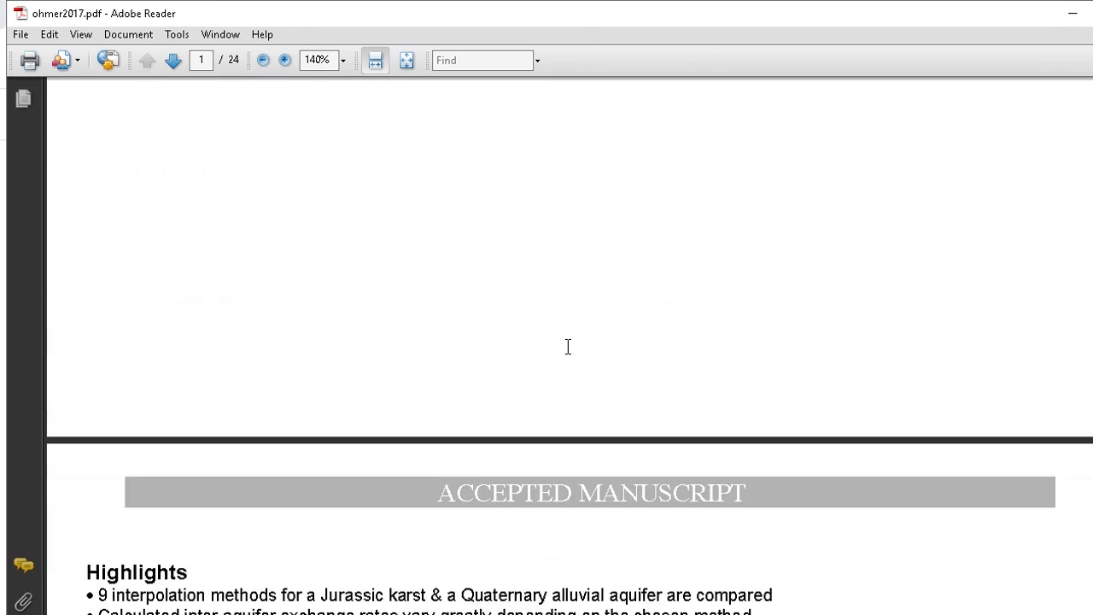
{"action": "scroll", "coordinate": [569, 348], "scroll_direction": "up", "scroll_amount": 10}
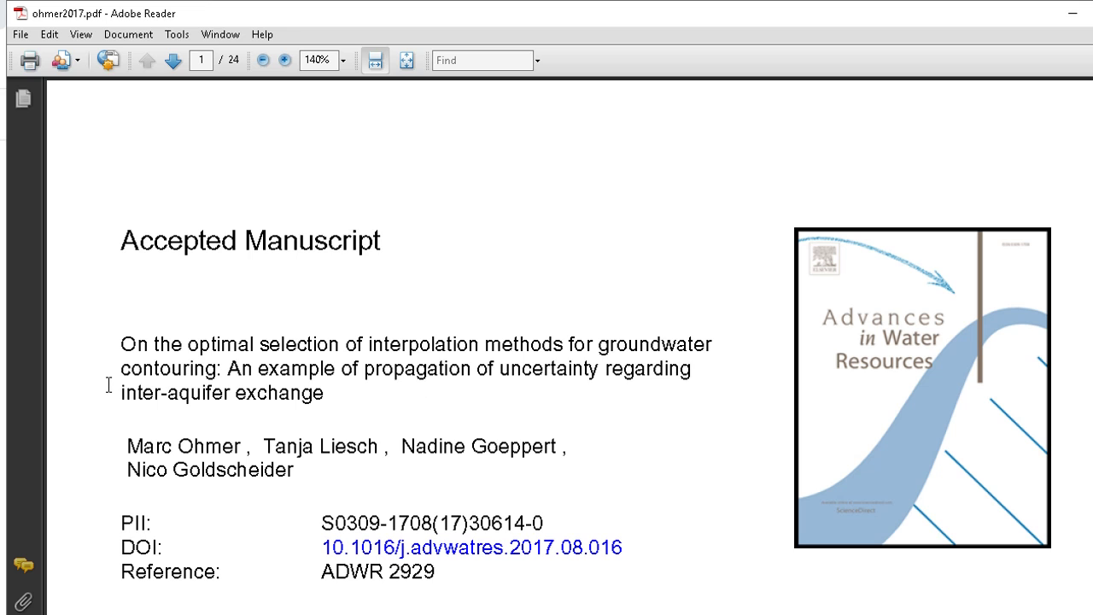
{"action": "scroll", "coordinate": [343, 378], "scroll_direction": "down", "scroll_amount": 2}
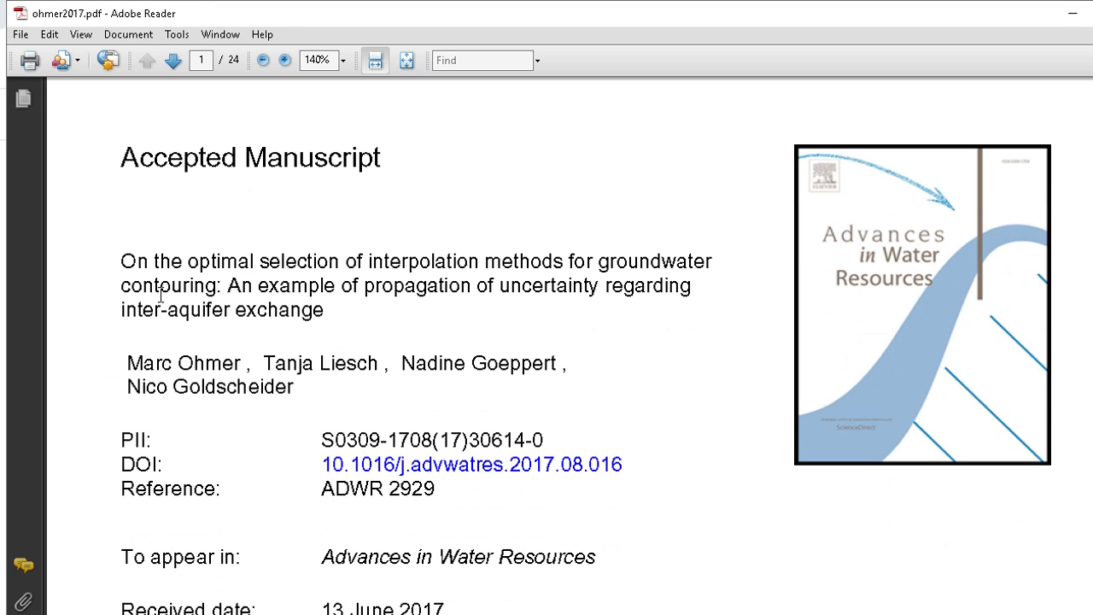
Step: Skim the manuscript past the table of compared methods and the deterministic methods to section 2.3, Geostatistical Methods, on page 7
{"action": "scroll", "coordinate": [149, 282], "scroll_direction": "down", "scroll_amount": 3}
{"action": "scroll", "coordinate": [149, 284], "scroll_direction": "up", "scroll_amount": 3}
{"action": "scroll", "coordinate": [1064, 217], "scroll_direction": "down", "scroll_amount": 20}
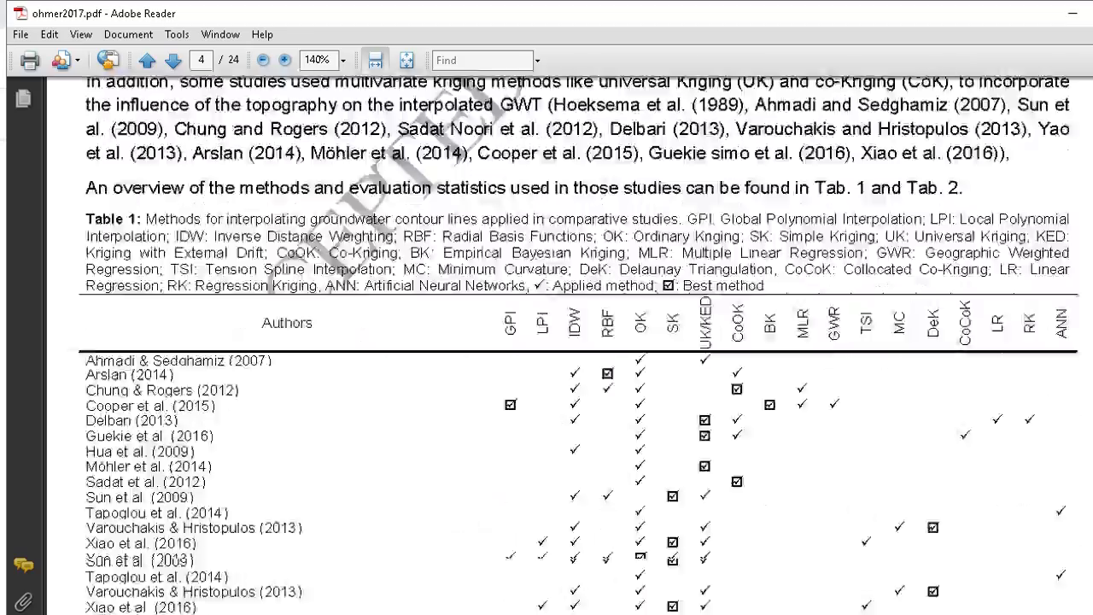
{"action": "scroll", "coordinate": [676, 294], "scroll_direction": "down", "scroll_amount": 20}
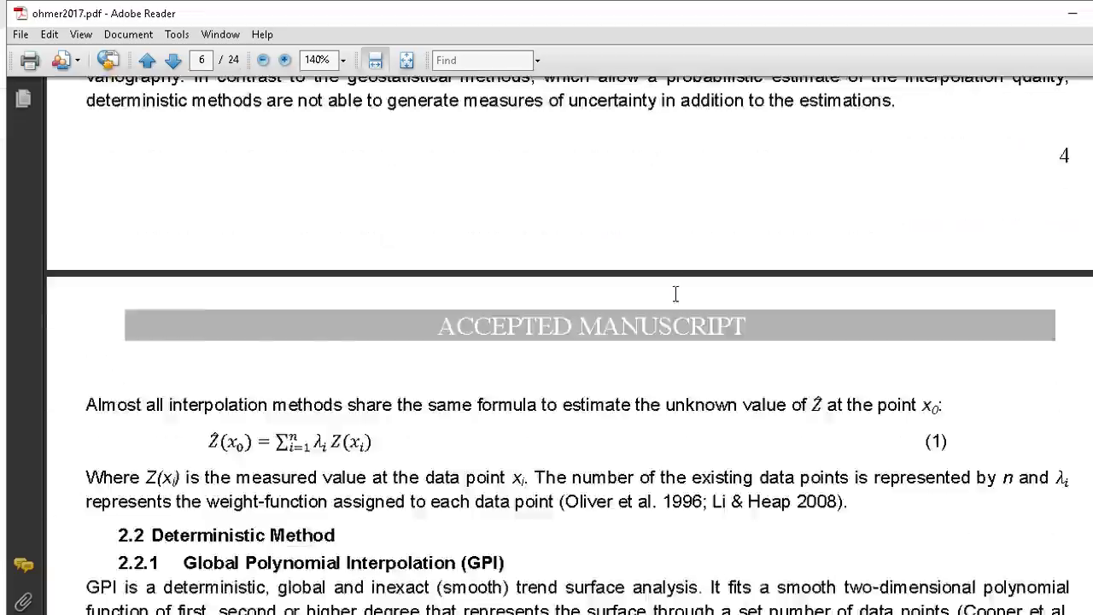
{"action": "scroll", "coordinate": [676, 294], "scroll_direction": "down", "scroll_amount": 10}
{"action": "scroll", "coordinate": [671, 297], "scroll_direction": "down", "scroll_amount": 15}
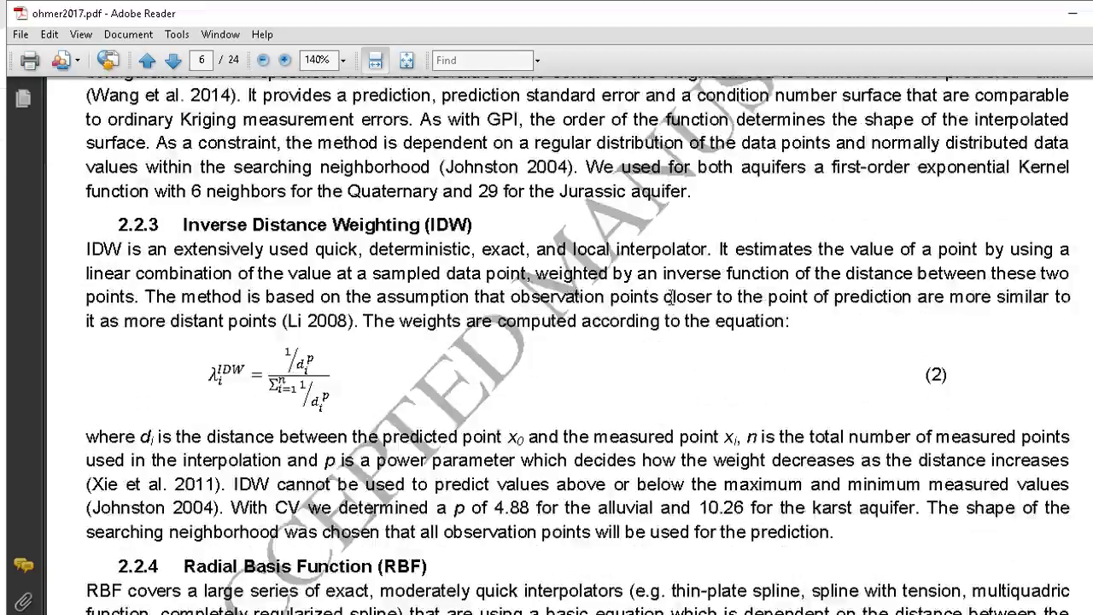
{"action": "scroll", "coordinate": [671, 304], "scroll_direction": "down", "scroll_amount": 4}
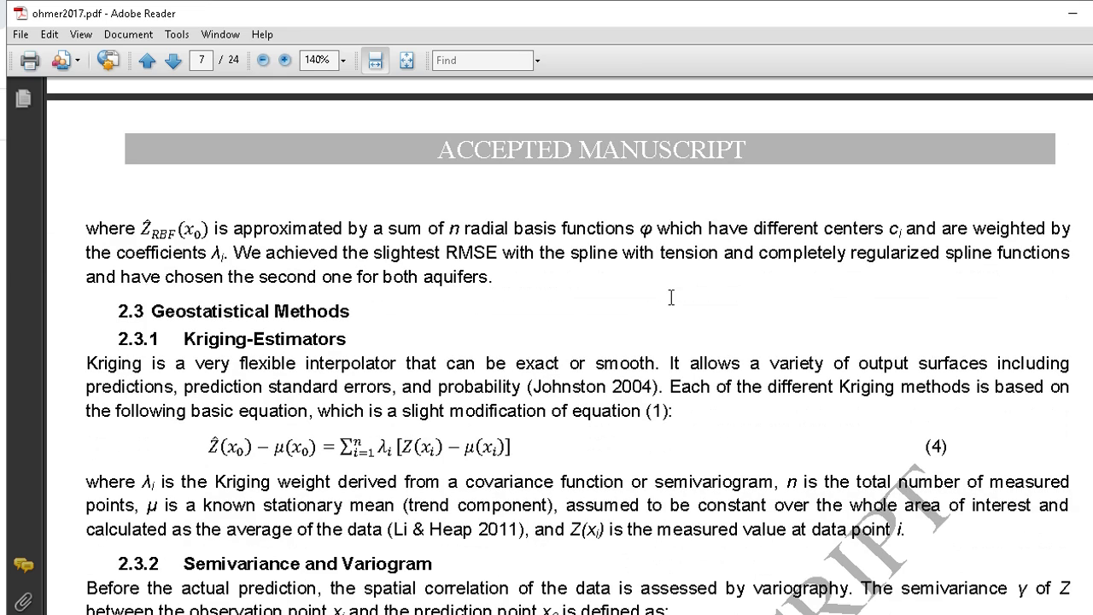
{"action": "scroll", "coordinate": [671, 298], "scroll_direction": "down", "scroll_amount": 2}
{"action": "scroll", "coordinate": [671, 297], "scroll_direction": "down", "scroll_amount": 1}
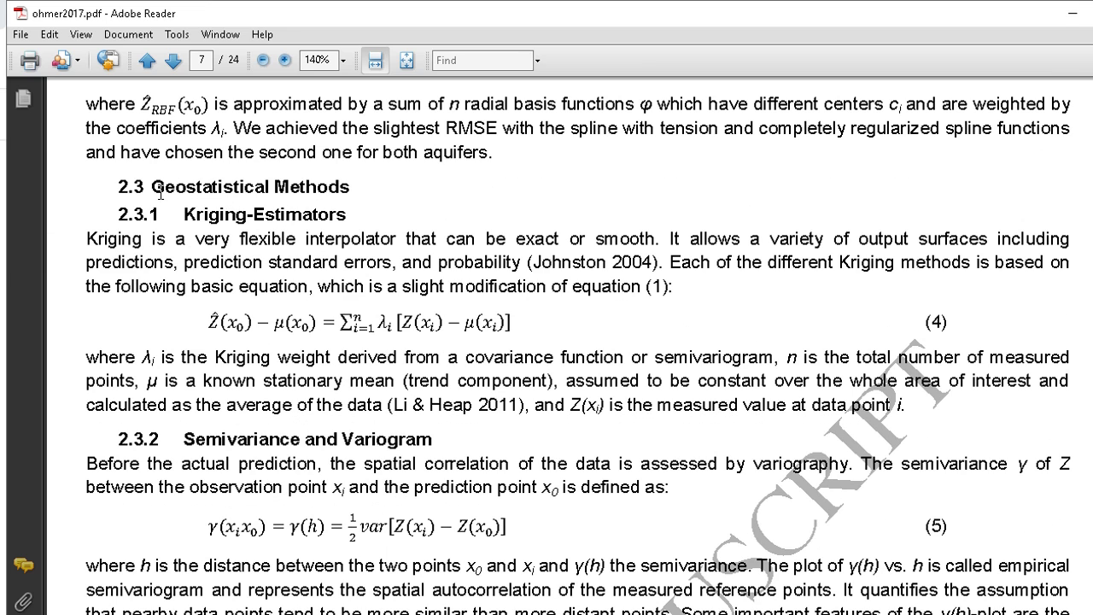
Step: Highlight the Geostatistical Methods and Kriging-Estimators headings, and examine the measured-value and trend terms of equation (4)
{"action": "left_click_drag", "start_coordinate": [156, 186], "coordinate": [320, 183]}
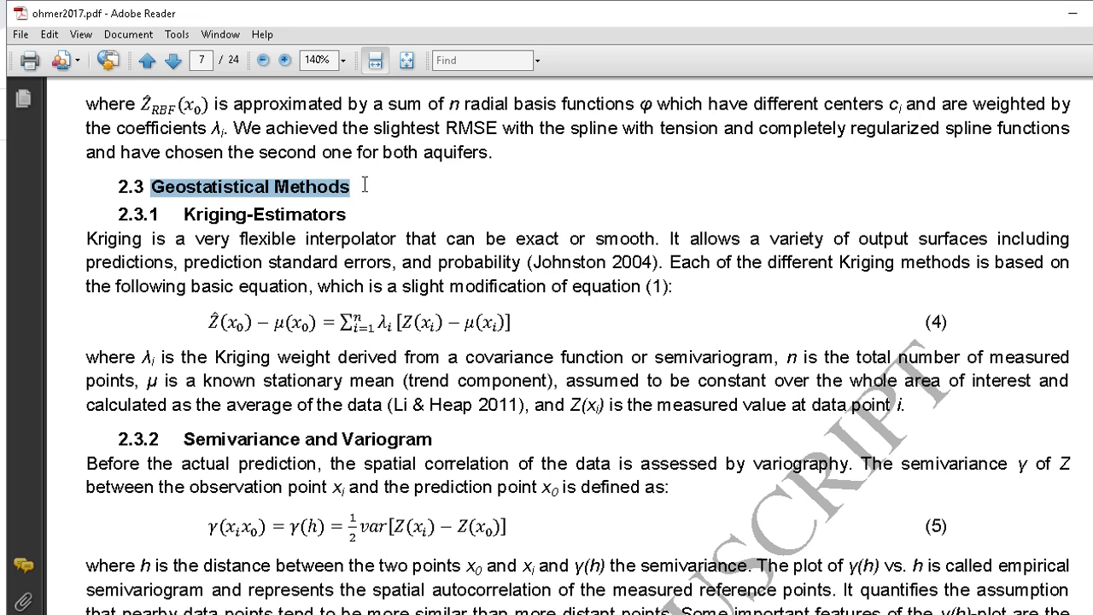
{"action": "left_click_drag", "start_coordinate": [184, 214], "coordinate": [379, 209]}
{"action": "left_click", "coordinate": [378, 210]}
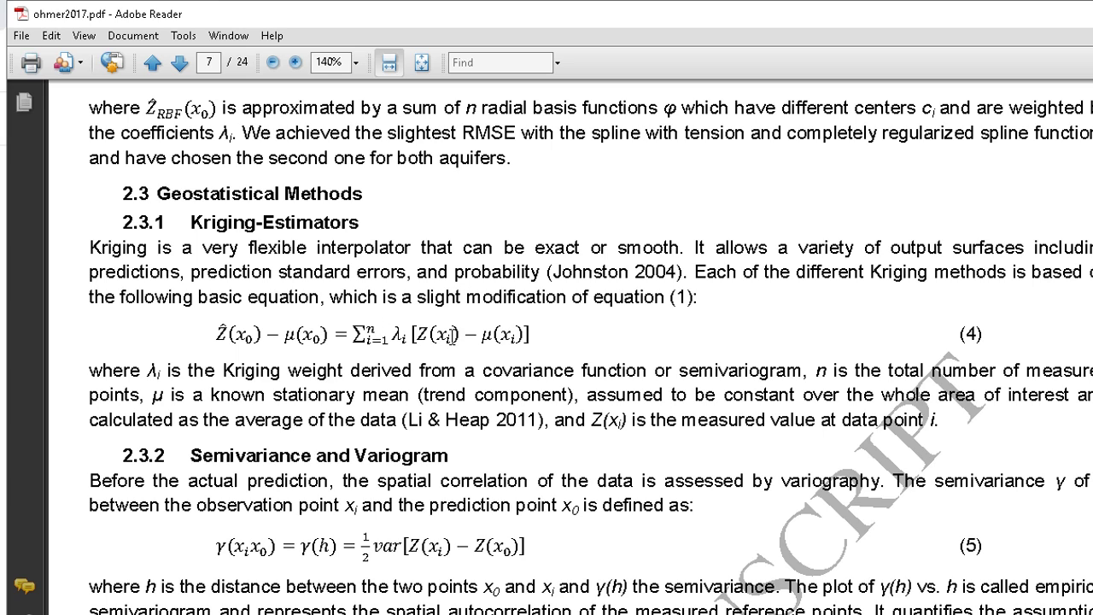
{"action": "left_click_drag", "start_coordinate": [454, 339], "coordinate": [437, 338]}
{"action": "left_click", "coordinate": [483, 338]}
{"action": "left_click_drag", "start_coordinate": [495, 340], "coordinate": [515, 338]}
Step: Highlight the Semivariance and Variogram heading in section 2.3.2 and examine the terms of equation (5)
{"action": "scroll", "coordinate": [352, 380], "scroll_direction": "down", "scroll_amount": 2}
{"action": "left_click_drag", "start_coordinate": [214, 369], "coordinate": [403, 370]}
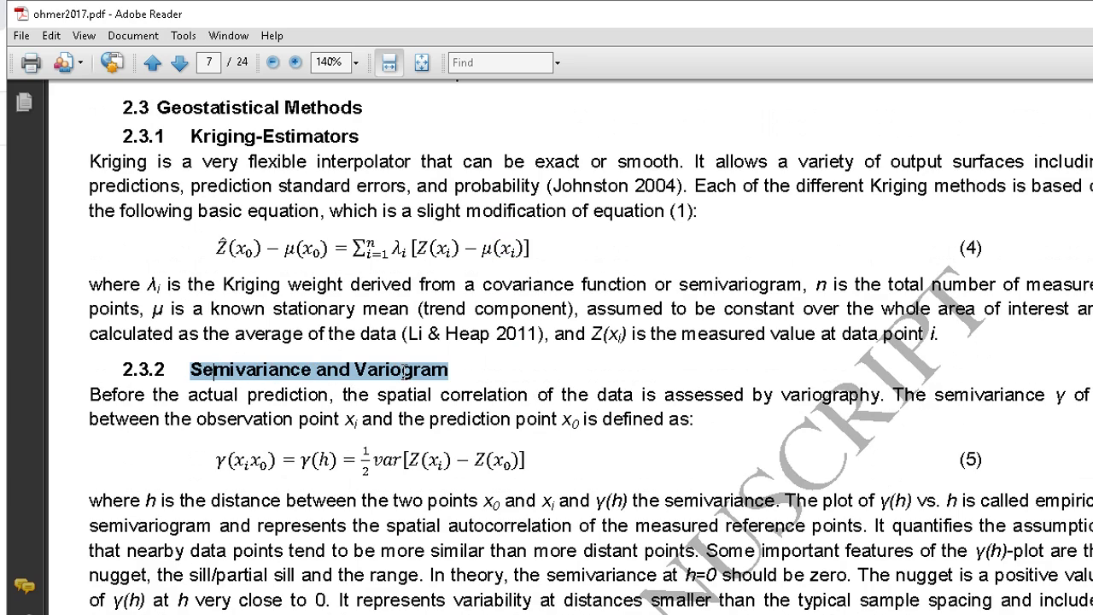
{"action": "scroll", "coordinate": [403, 369], "scroll_direction": "down", "scroll_amount": 4}
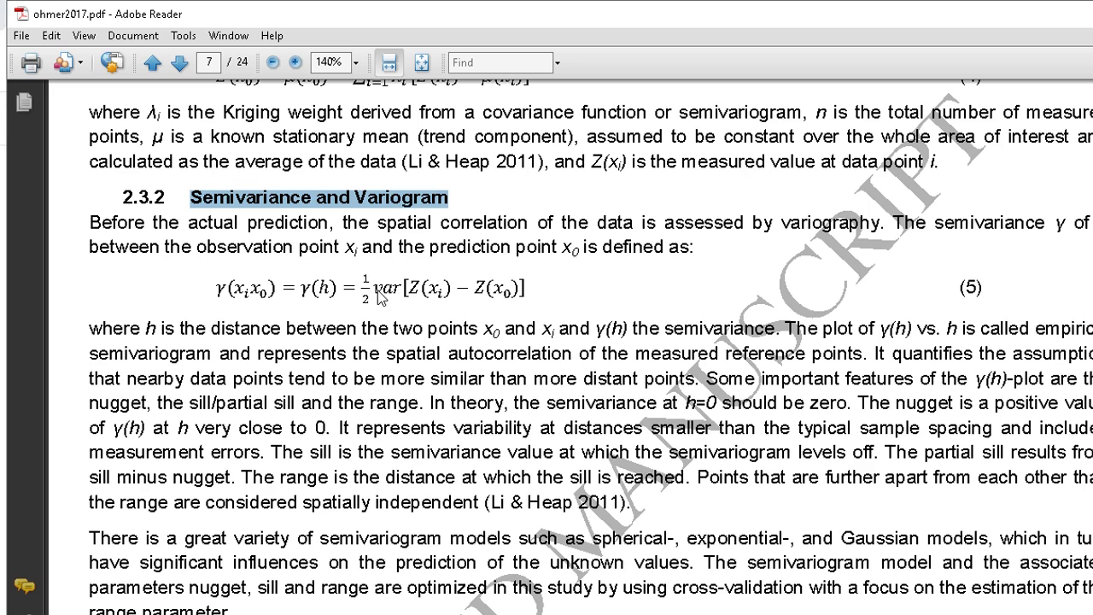
{"action": "left_click", "coordinate": [443, 290]}
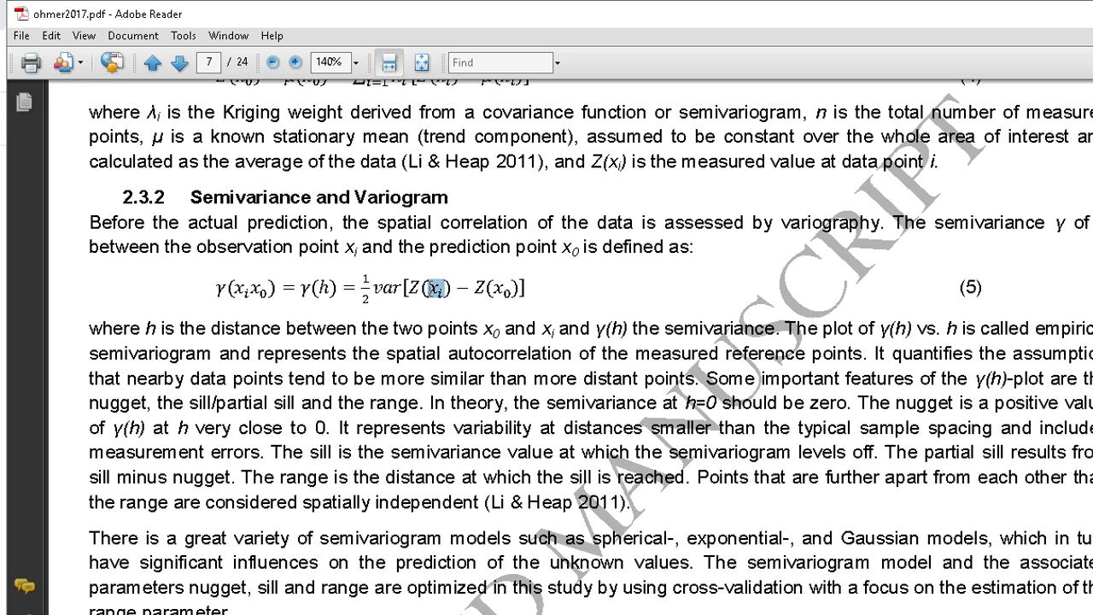
{"action": "double_click", "coordinate": [443, 290]}
{"action": "left_click_drag", "start_coordinate": [190, 198], "coordinate": [311, 189]}
{"action": "scroll", "coordinate": [327, 277], "scroll_direction": "down", "scroll_amount": 2}
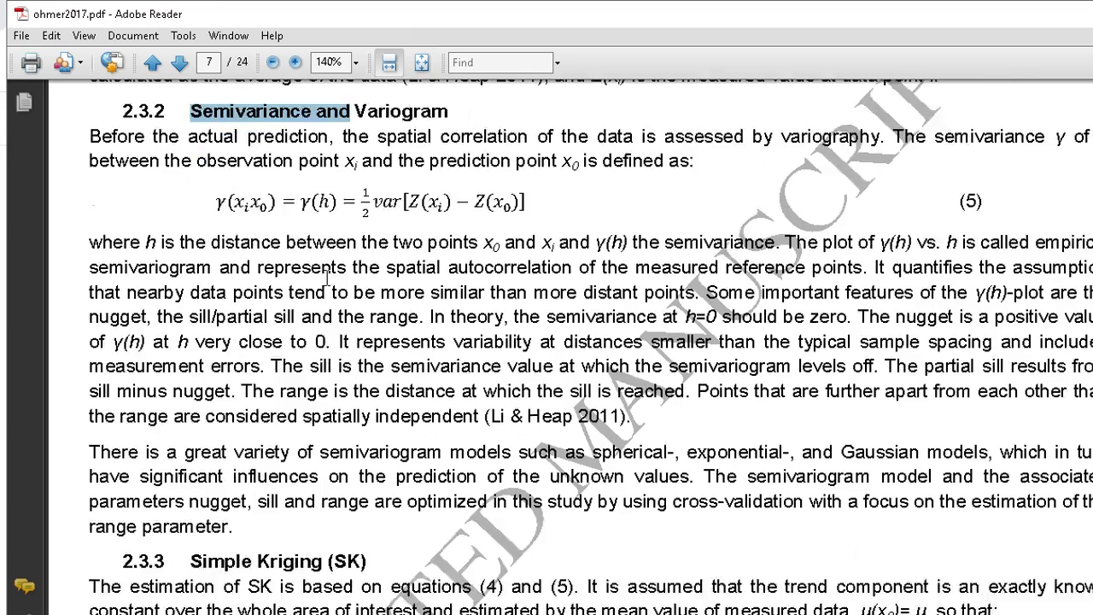
Step: Examine section 2.3.4 on Ordinary Kriging, highlighting the constant-mean assumption and the phrase "μ is an unknown"
{"action": "scroll", "coordinate": [327, 277], "scroll_direction": "down", "scroll_amount": 7}
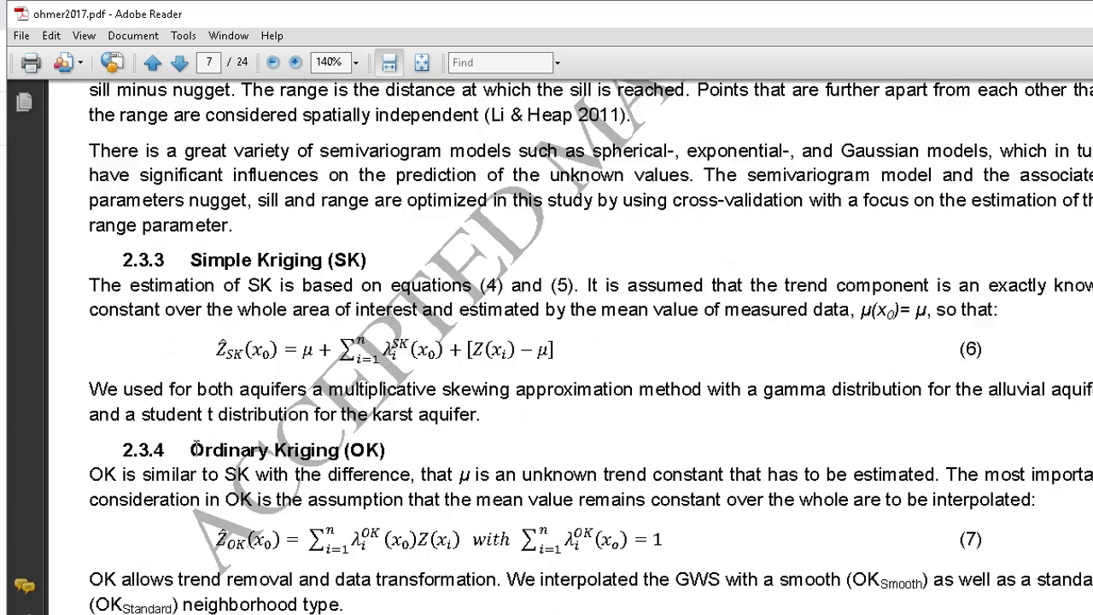
{"action": "left_click_drag", "start_coordinate": [195, 450], "coordinate": [347, 454]}
{"action": "scroll", "coordinate": [401, 437], "scroll_direction": "down", "scroll_amount": 5}
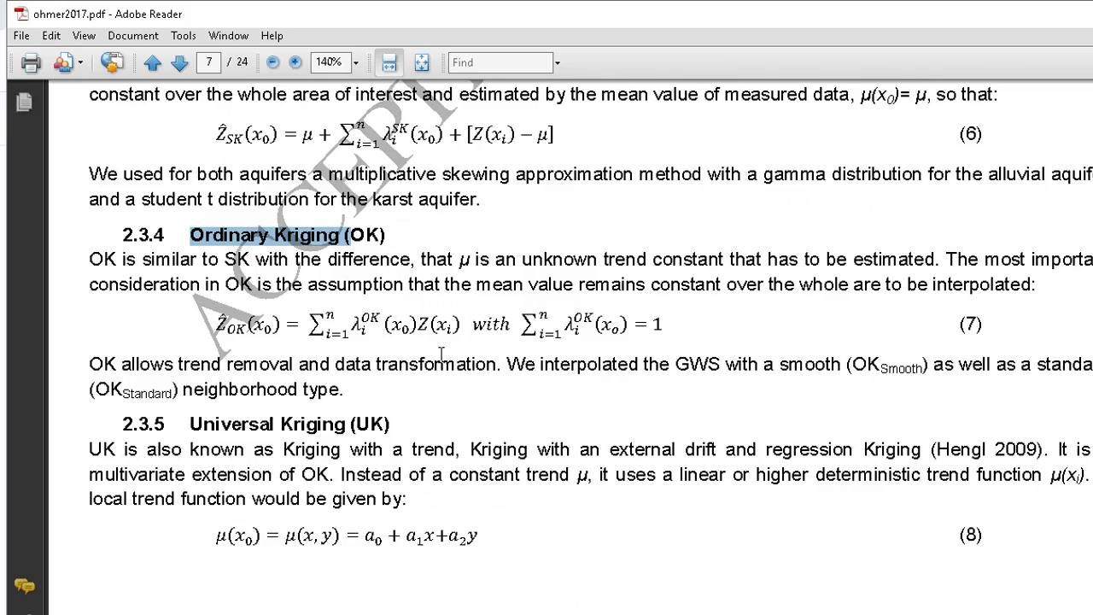
{"action": "left_click", "coordinate": [359, 335]}
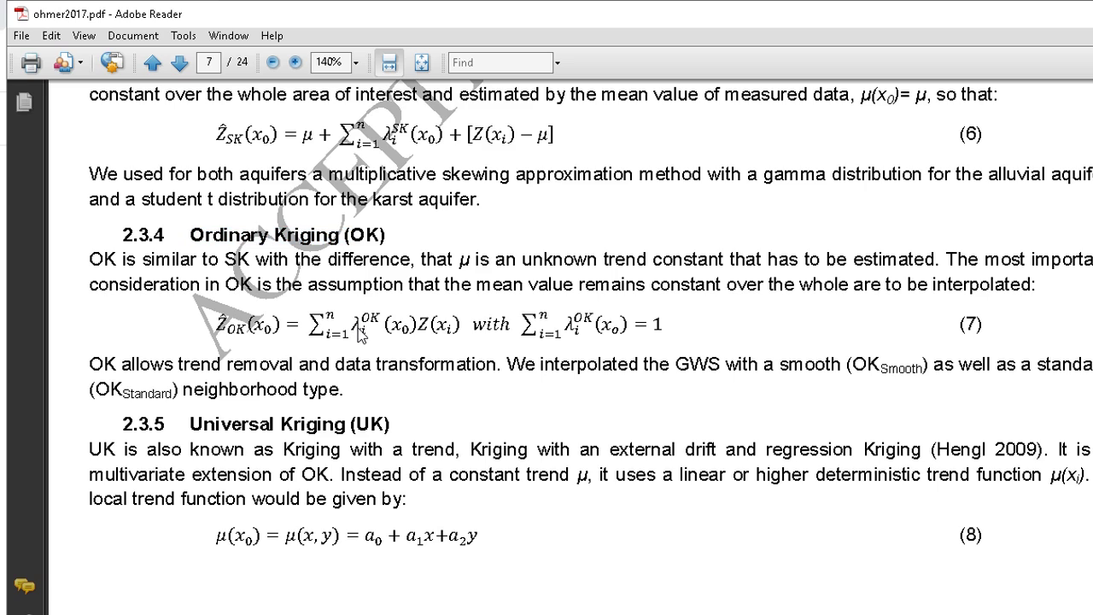
{"action": "left_click_drag", "start_coordinate": [944, 260], "coordinate": [919, 285]}
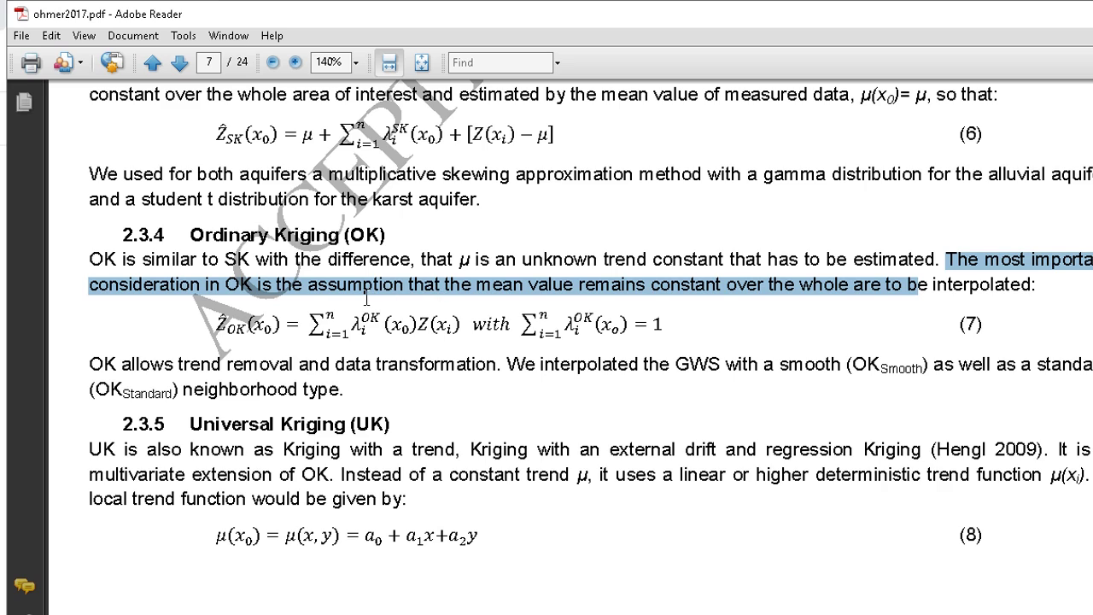
{"action": "left_click", "coordinate": [333, 288]}
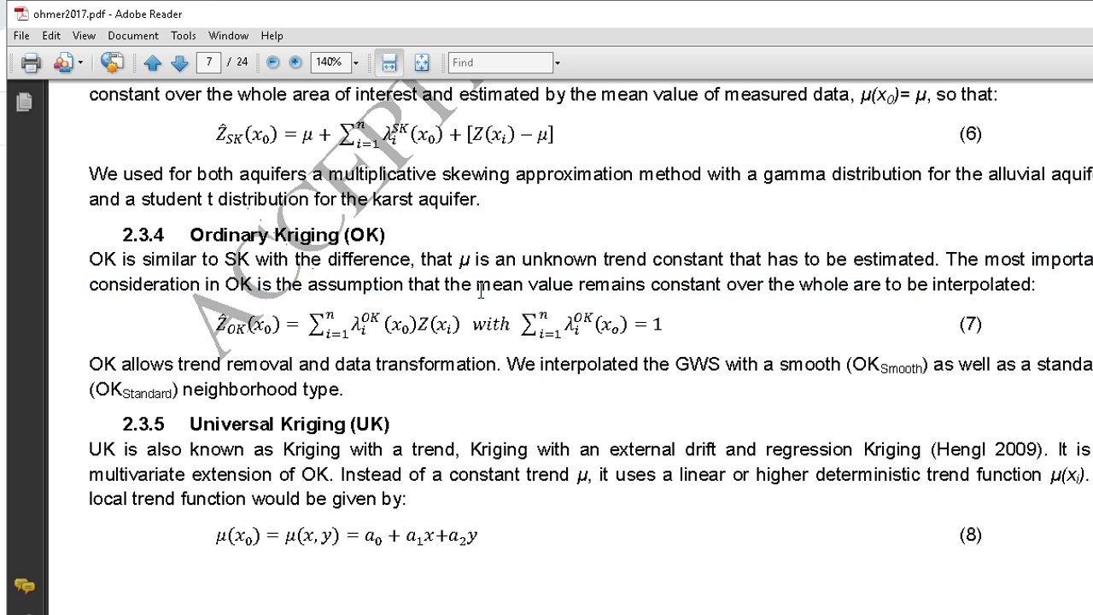
{"action": "left_click_drag", "start_coordinate": [477, 287], "coordinate": [939, 286]}
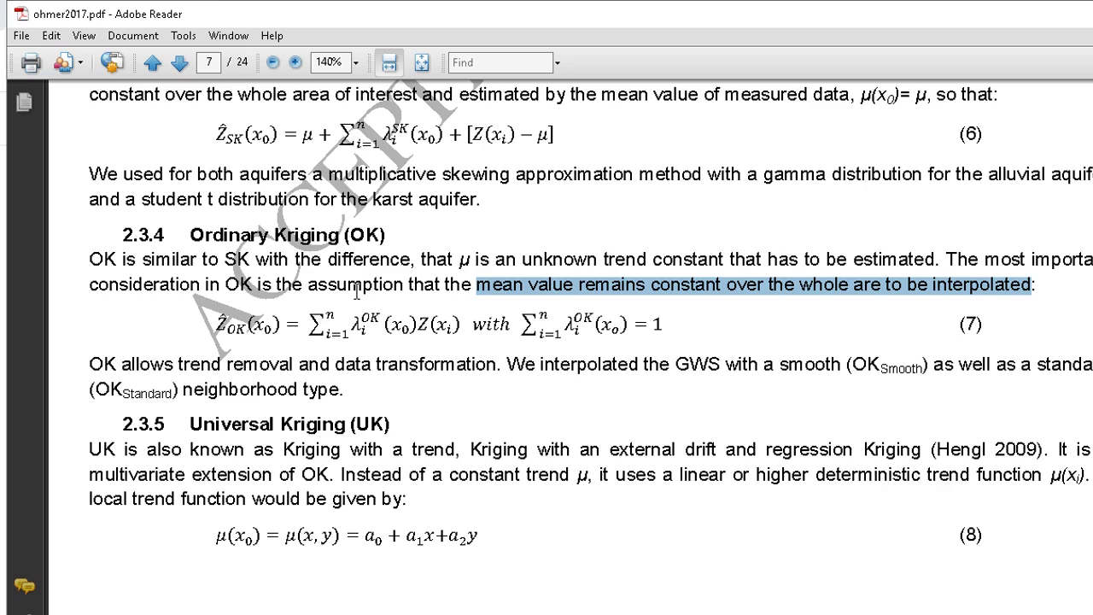
{"action": "left_click_drag", "start_coordinate": [459, 260], "coordinate": [574, 254]}
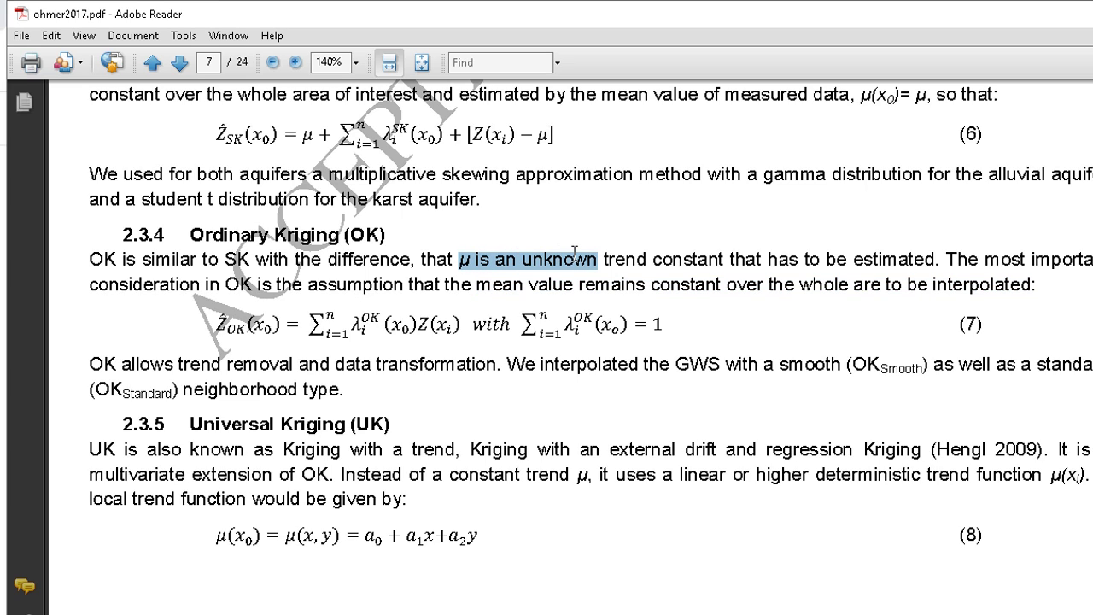
Step: Compare with section 2.3.3 on Simple Kriging, marking the measured-value term and the mean μ in equation (6)
{"action": "scroll", "coordinate": [517, 302], "scroll_direction": "up", "scroll_amount": 2}
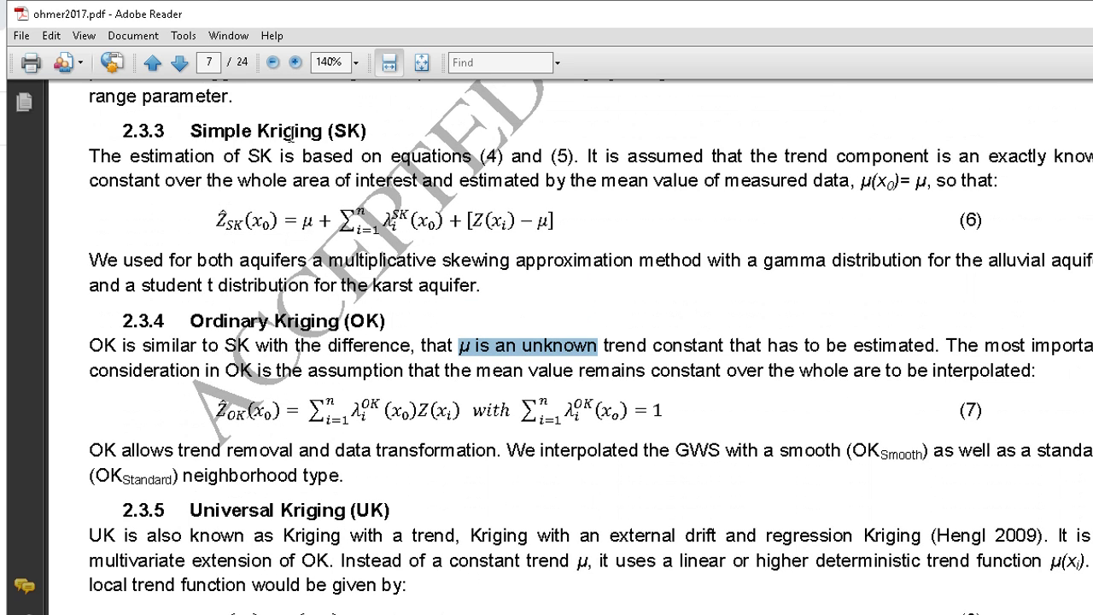
{"action": "left_click", "coordinate": [543, 220]}
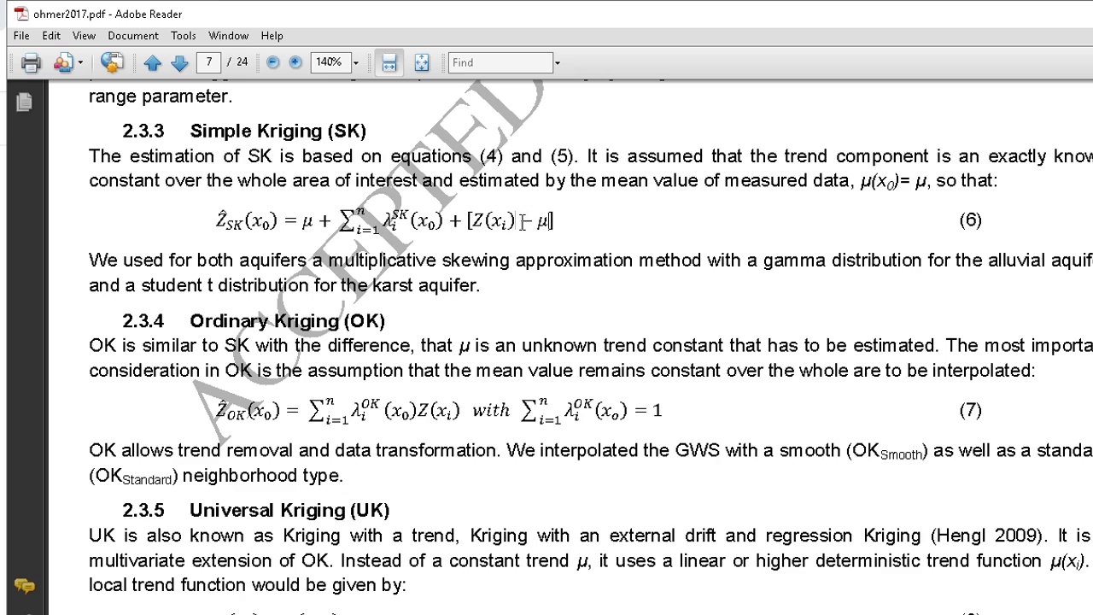
{"action": "left_click_drag", "start_coordinate": [523, 222], "coordinate": [472, 229]}
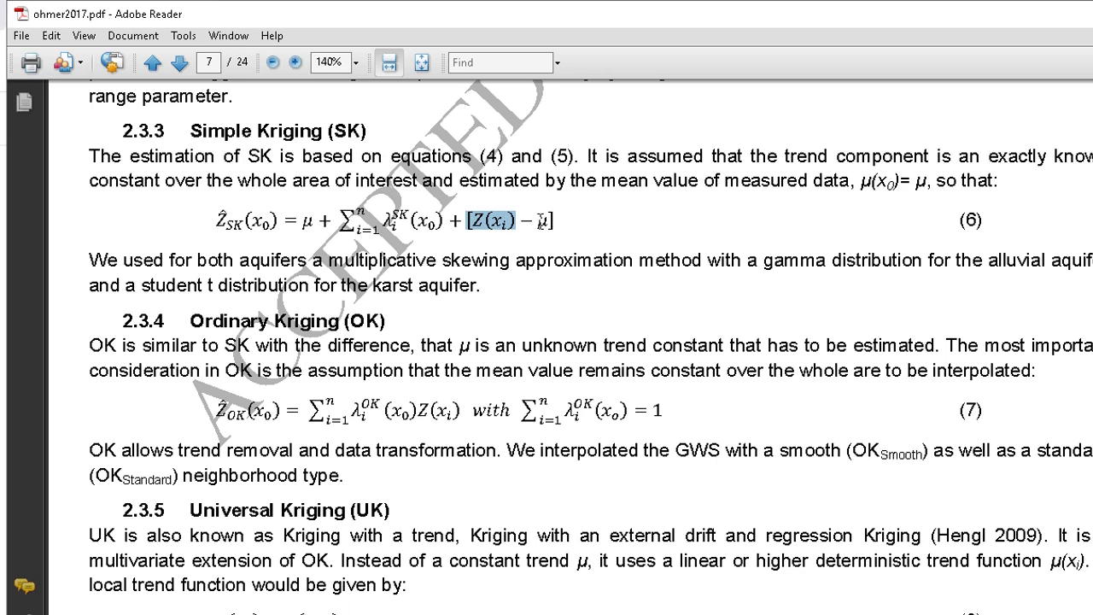
{"action": "left_click", "coordinate": [547, 221]}
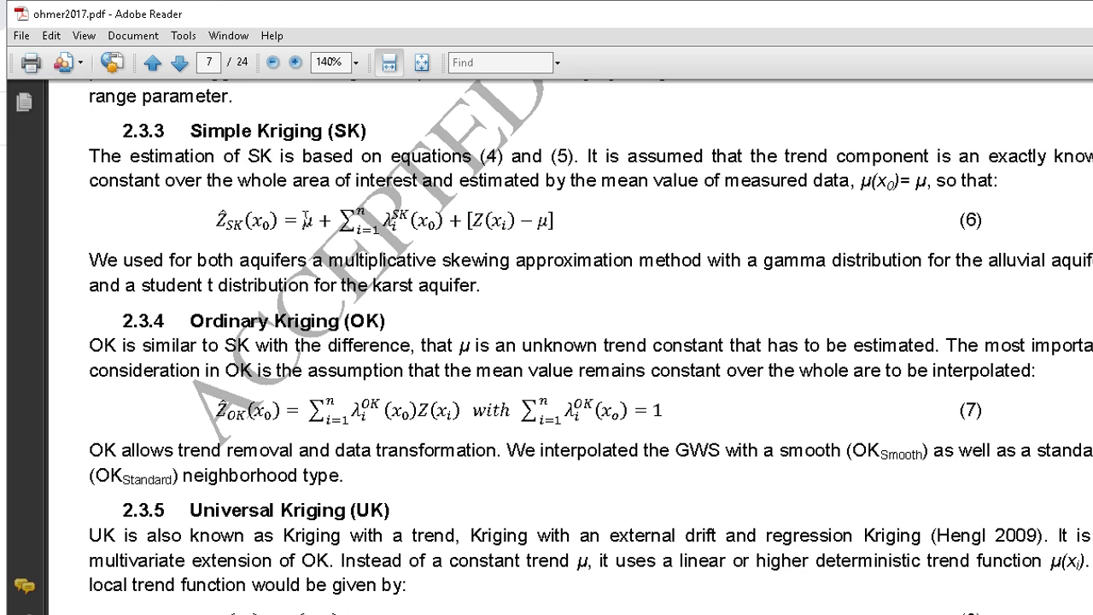
{"action": "left_click_drag", "start_coordinate": [306, 219], "coordinate": [314, 219]}
{"action": "double_click", "coordinate": [305, 217]}
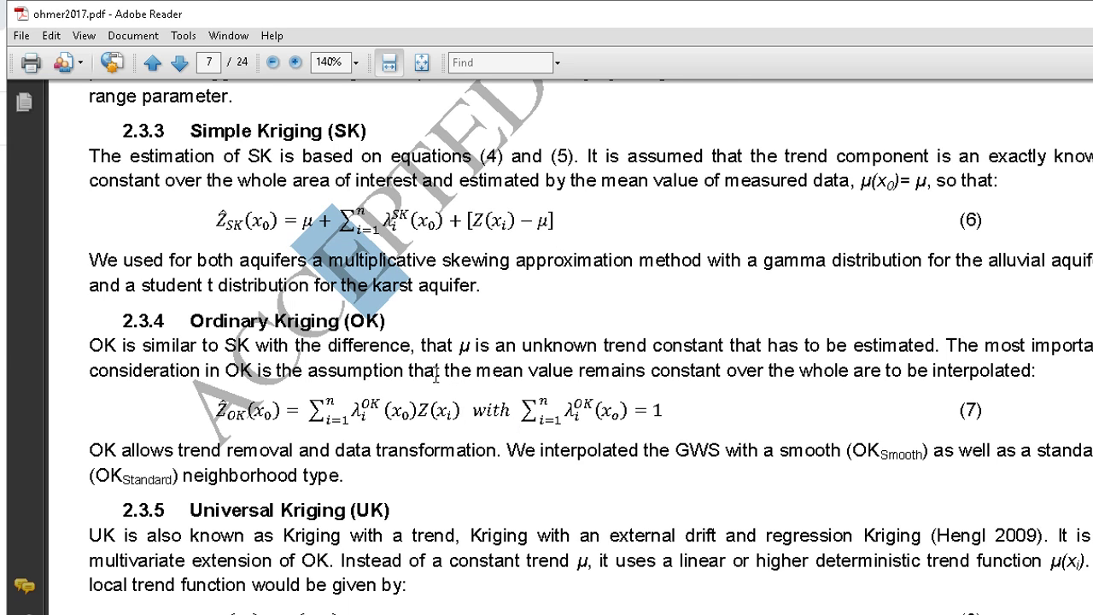
Step: Go past Co-Kriging and Empirical Bayesian Kriging to section 2.4 on page 8 and highlight the Validation Methods heading
{"action": "scroll", "coordinate": [443, 381], "scroll_direction": "down", "scroll_amount": 3}
{"action": "scroll", "coordinate": [439, 376], "scroll_direction": "down", "scroll_amount": 5}
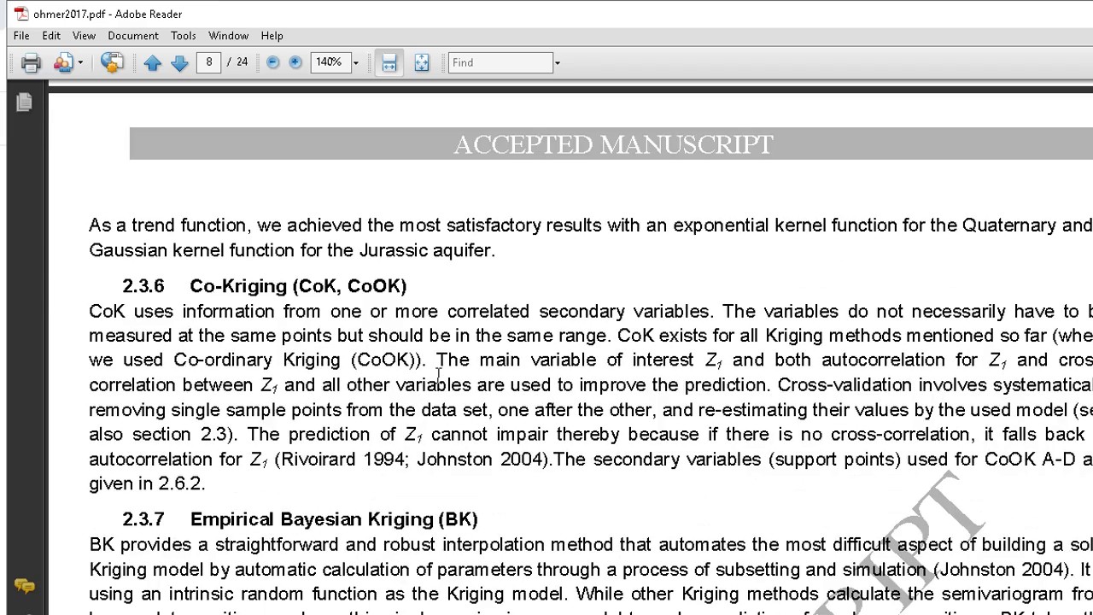
{"action": "scroll", "coordinate": [439, 376], "scroll_direction": "down", "scroll_amount": 6}
{"action": "scroll", "coordinate": [436, 376], "scroll_direction": "down", "scroll_amount": 3}
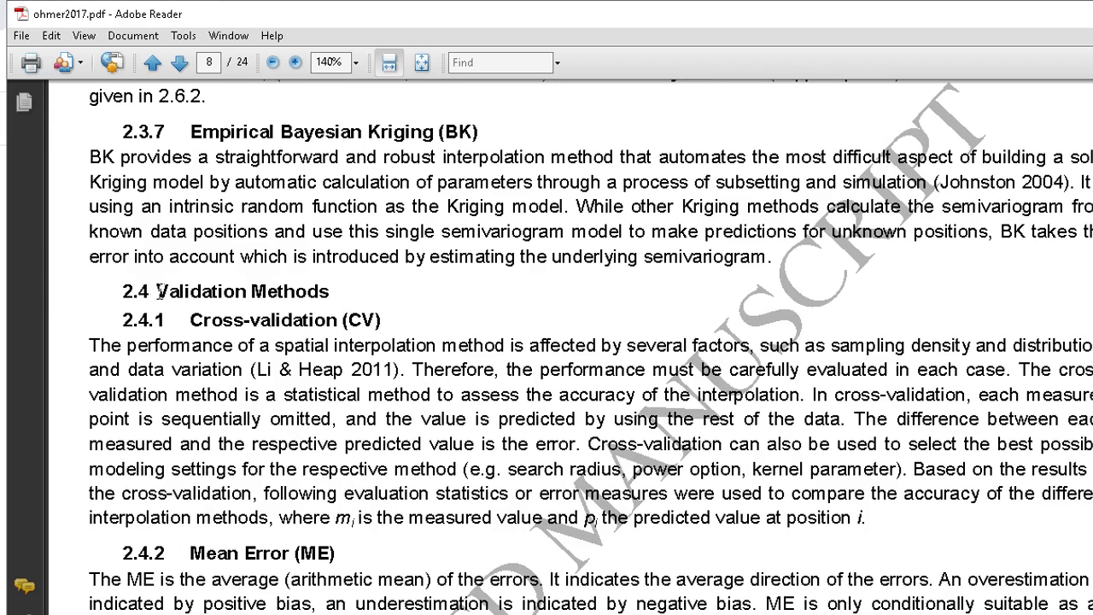
{"action": "left_click_drag", "start_coordinate": [159, 291], "coordinate": [302, 287]}
{"action": "scroll", "coordinate": [454, 391], "scroll_direction": "down", "scroll_amount": 2}
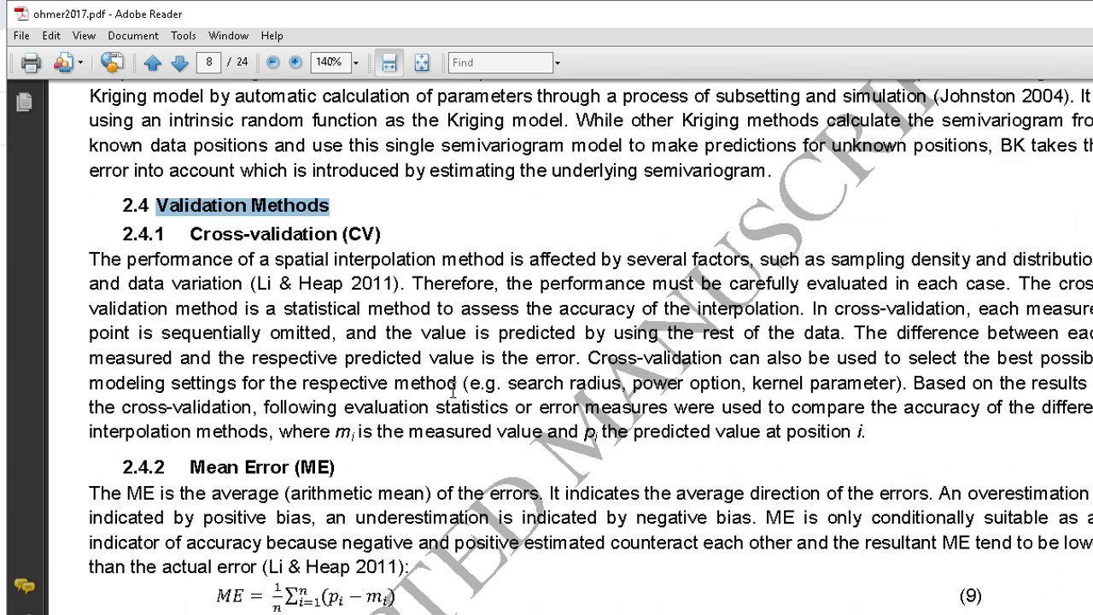
{"action": "scroll", "coordinate": [452, 391], "scroll_direction": "down", "scroll_amount": 1}
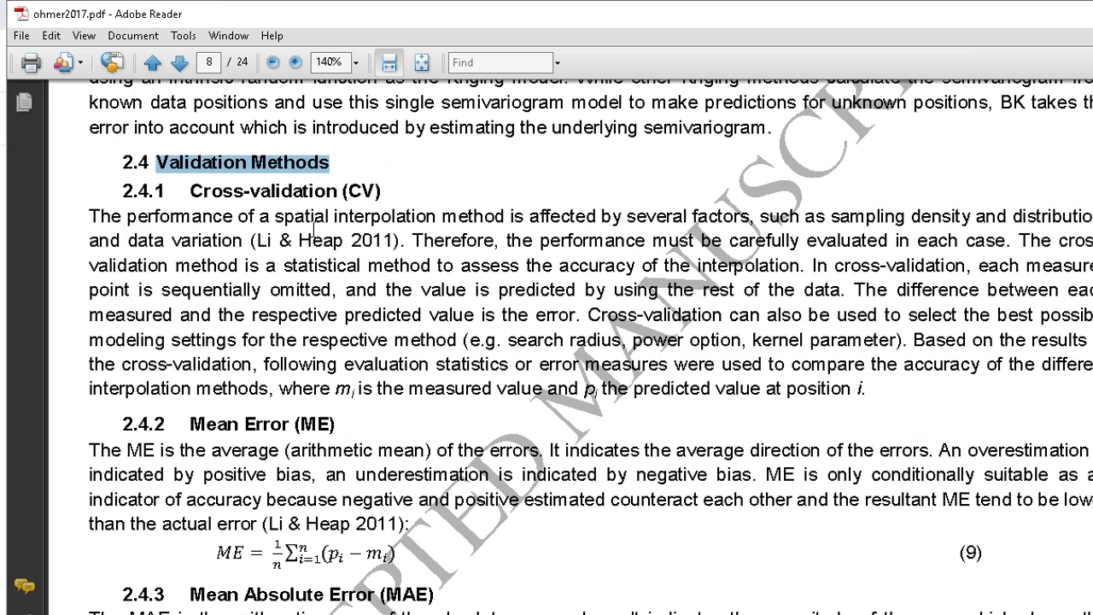
Step: Highlight "Cross-" in the section 2.4.1 heading, and switch to the GS.mxd map in ArcMap
{"action": "left_click_drag", "start_coordinate": [192, 191], "coordinate": [255, 192]}
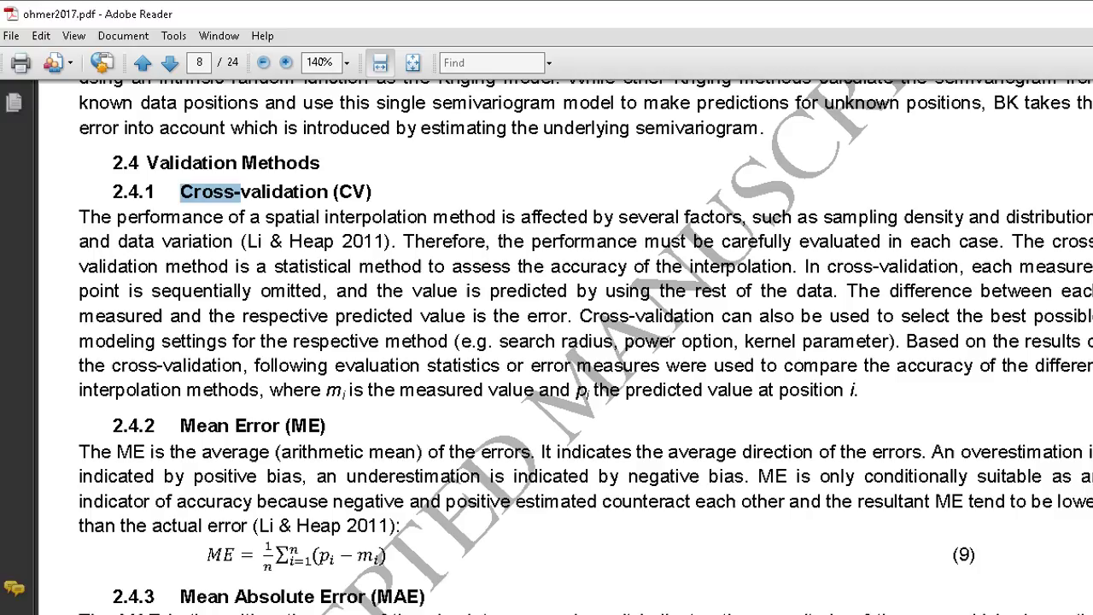
{"action": "mouse_move", "coordinate": [717, 614]}
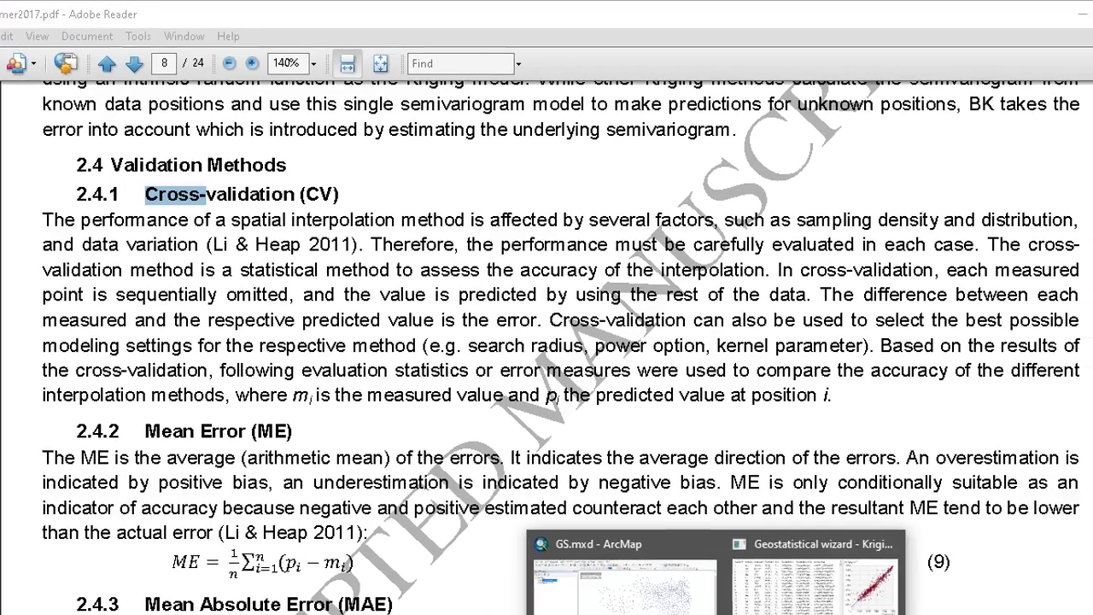
{"action": "left_click", "coordinate": [628, 589]}
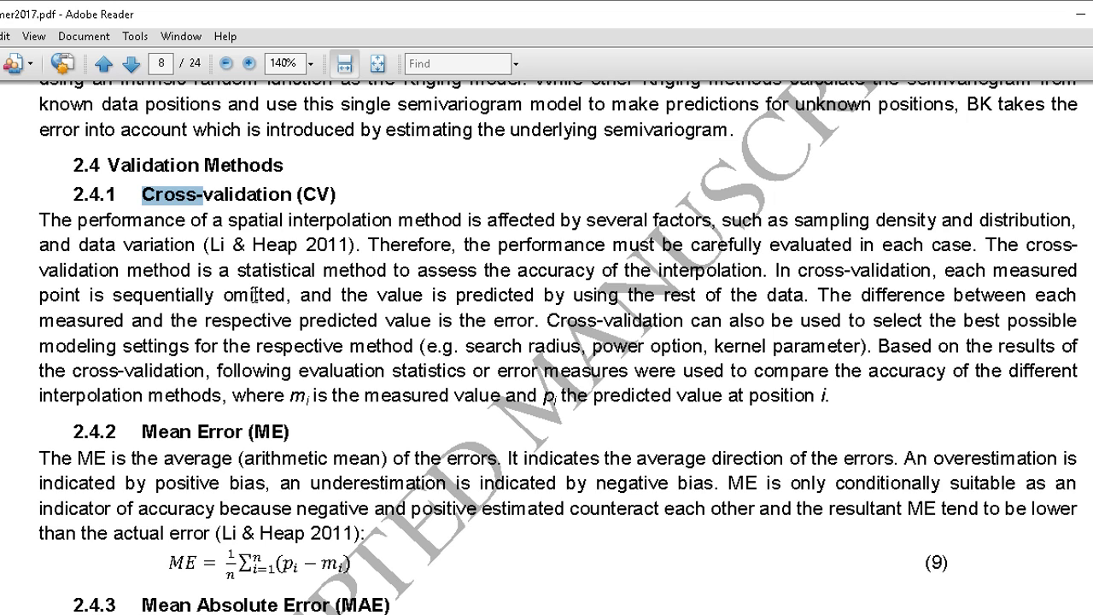
Step: Read the manuscript's cross-validation paragraph, highlighting the factors affecting performance, "data variation" and "sequentially omitted"
{"action": "scroll", "coordinate": [255, 295], "scroll_direction": "down", "scroll_amount": 1}
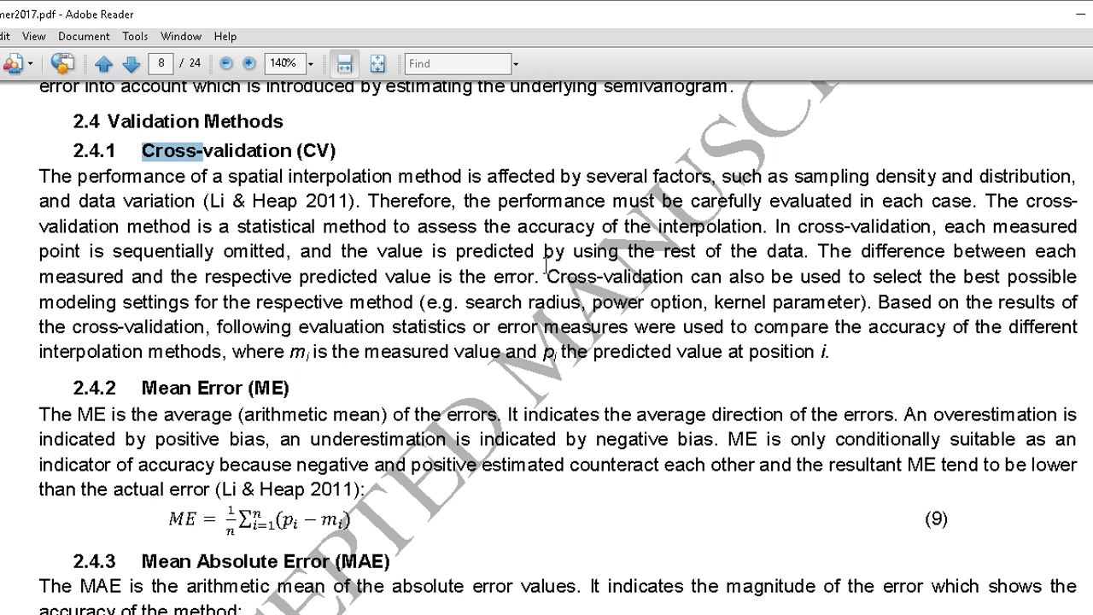
{"action": "left_click_drag", "start_coordinate": [147, 175], "coordinate": [683, 177]}
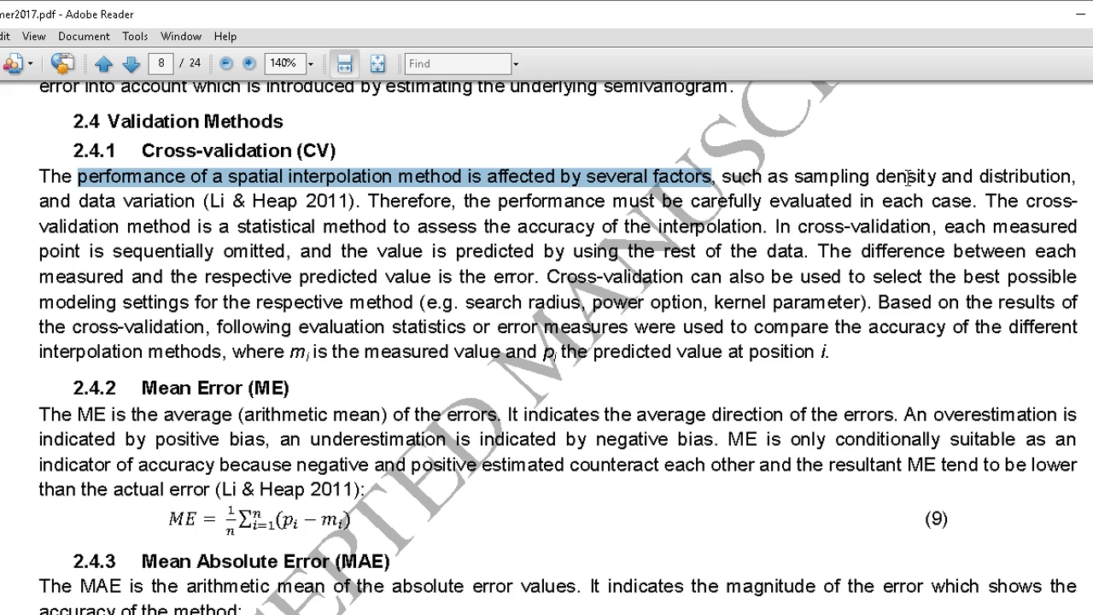
{"action": "left_click_drag", "start_coordinate": [885, 178], "coordinate": [940, 178]}
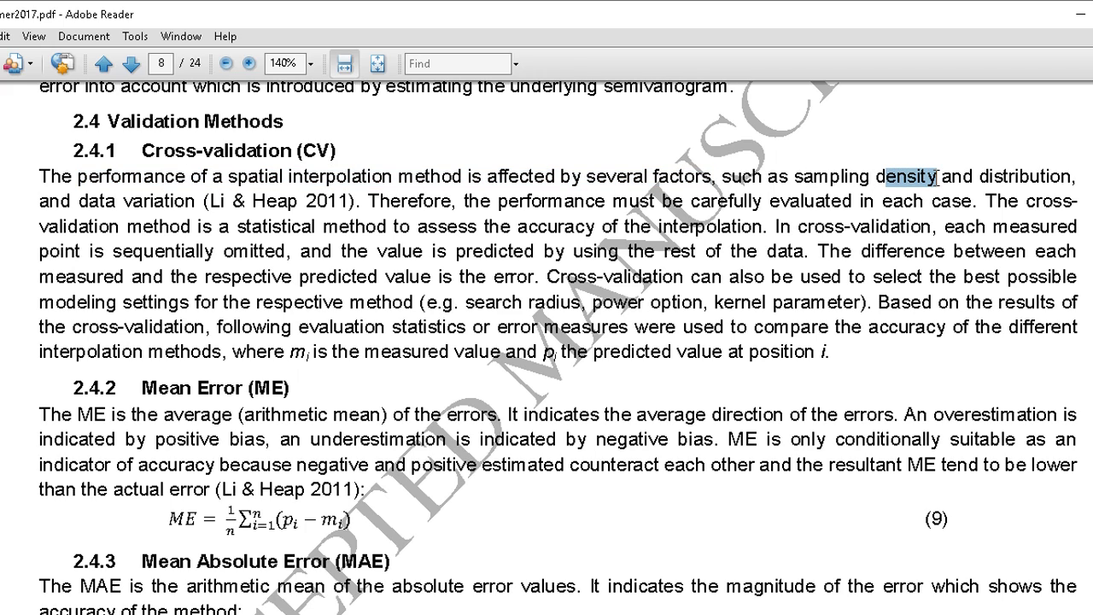
{"action": "left_click_drag", "start_coordinate": [80, 200], "coordinate": [196, 201]}
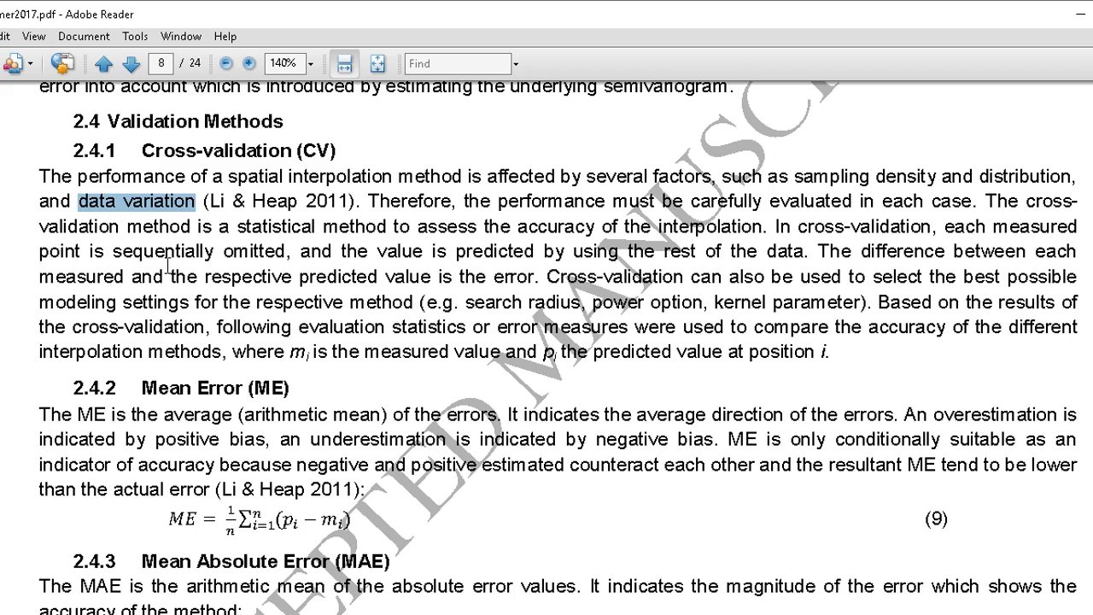
{"action": "left_click_drag", "start_coordinate": [114, 250], "coordinate": [285, 250]}
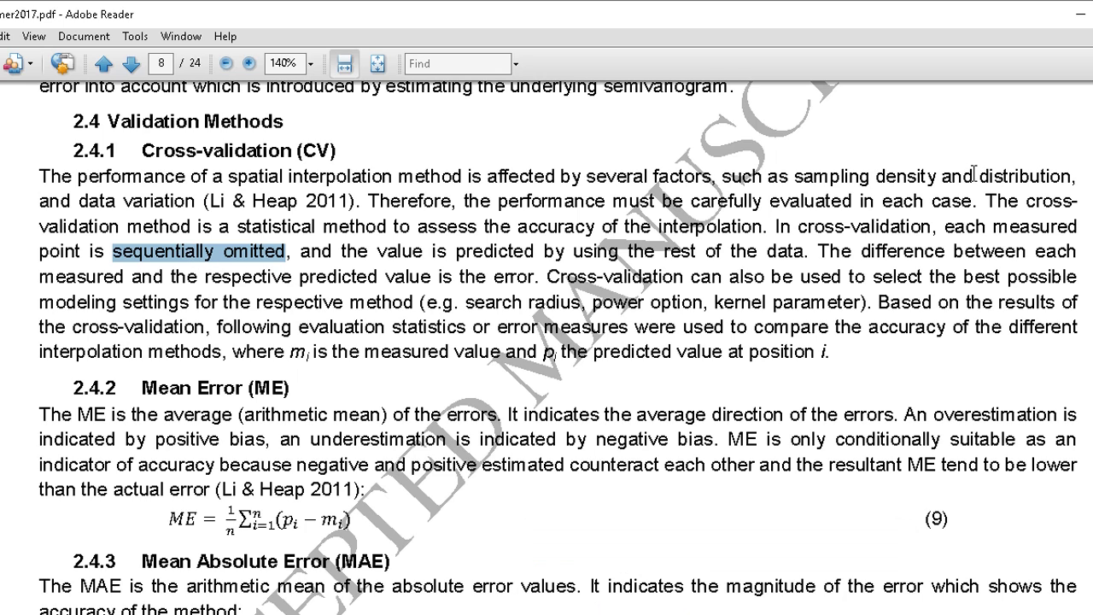
Step: Highlight the manuscript sentence on sequentially omitting each measured point, and switch to the kriging cross-validation results in ArcMap
{"action": "left_click_drag", "start_coordinate": [774, 227], "coordinate": [813, 252]}
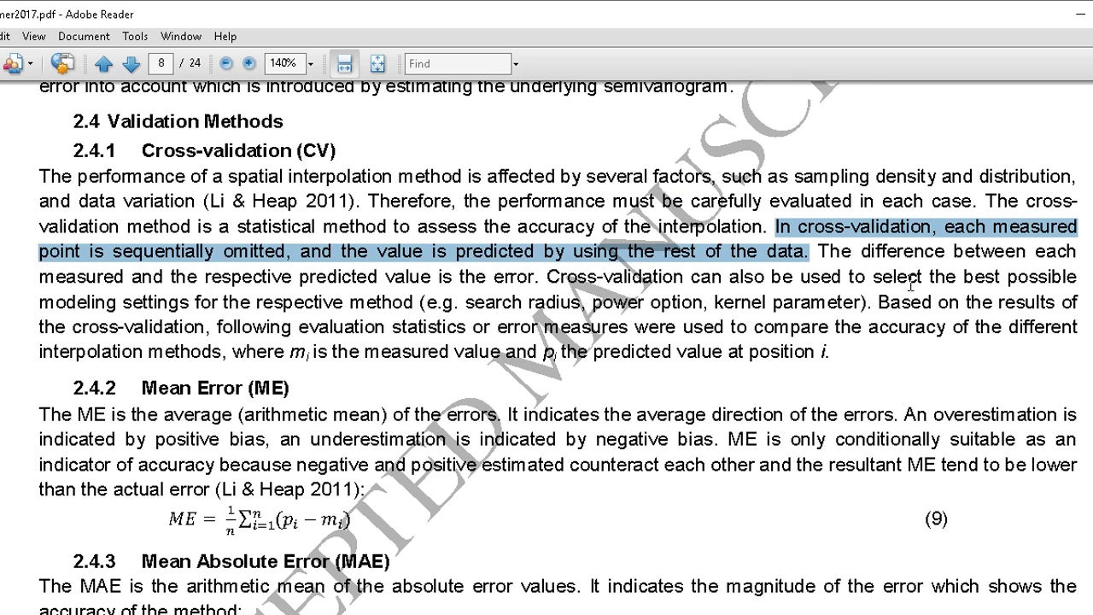
{"action": "mouse_move", "coordinate": [652, 600]}
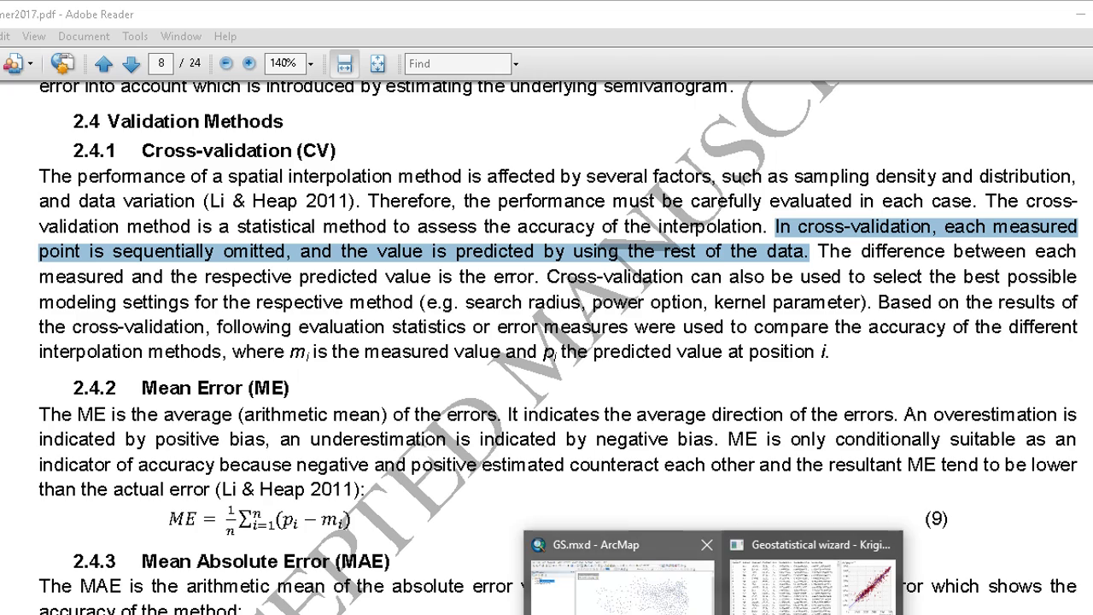
{"action": "left_click", "coordinate": [713, 568]}
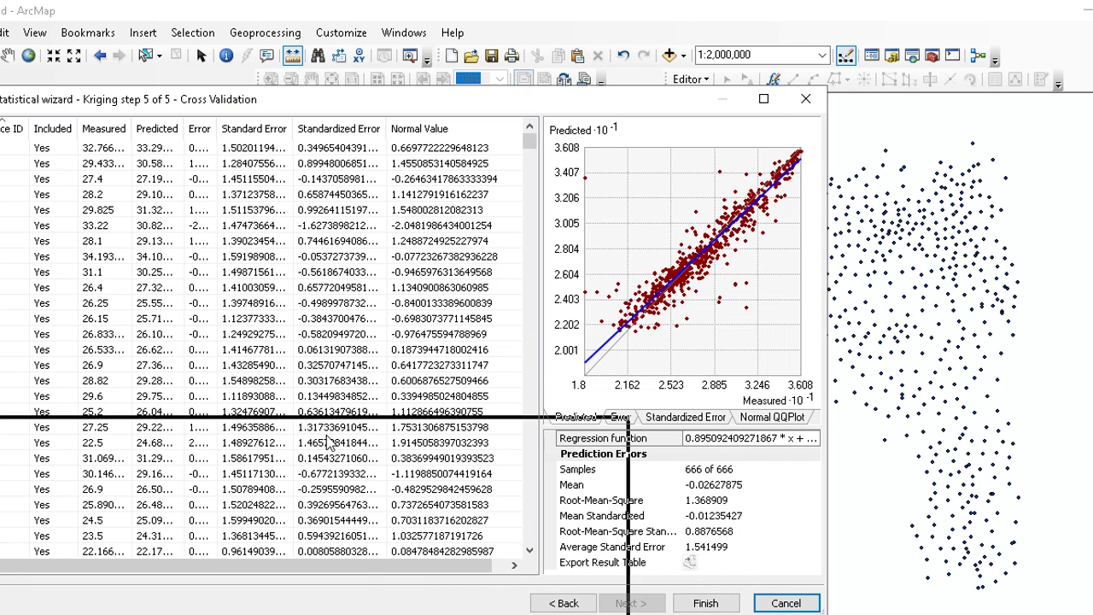
Step: Select source ID 1 in the cross-validation table to locate its point in the Predicted plot
{"action": "left_click_drag", "start_coordinate": [524, 110], "coordinate": [265, 487]}
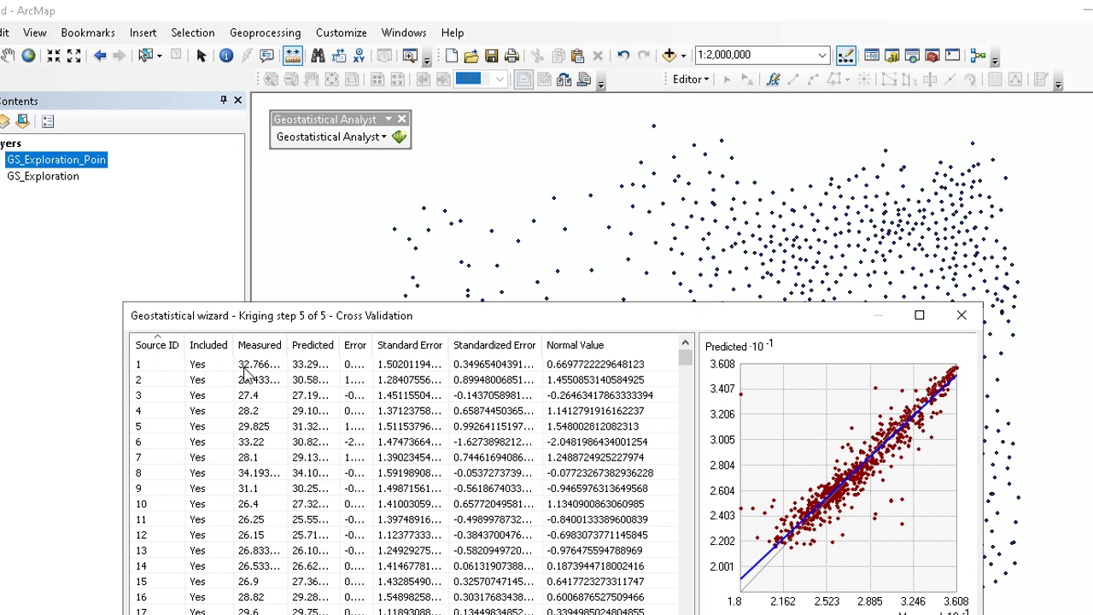
{"action": "left_click", "coordinate": [137, 366]}
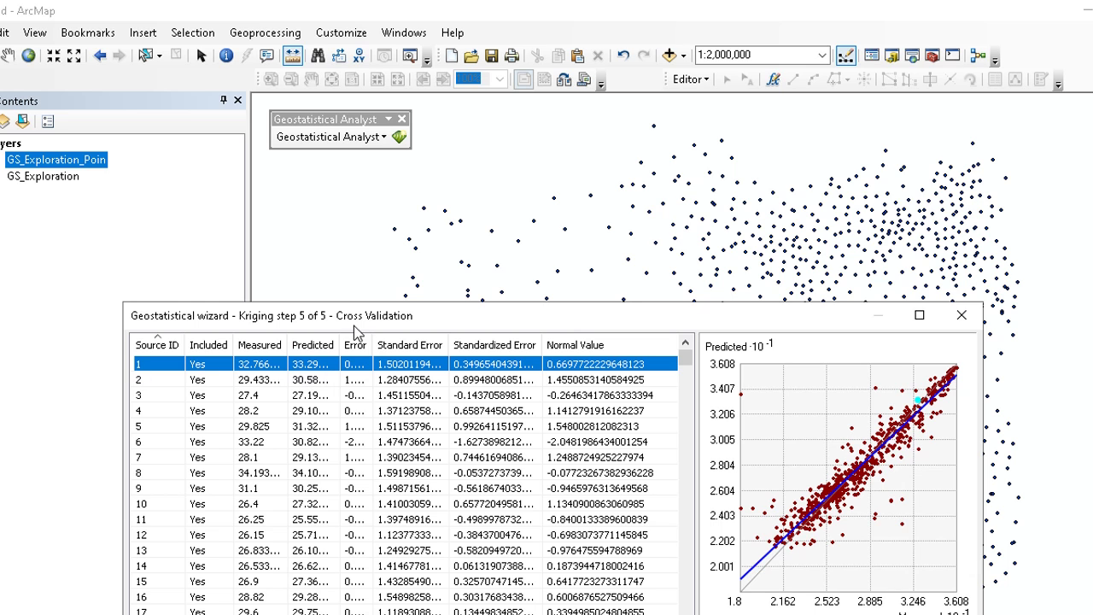
{"action": "left_click_drag", "start_coordinate": [343, 314], "coordinate": [295, 68]}
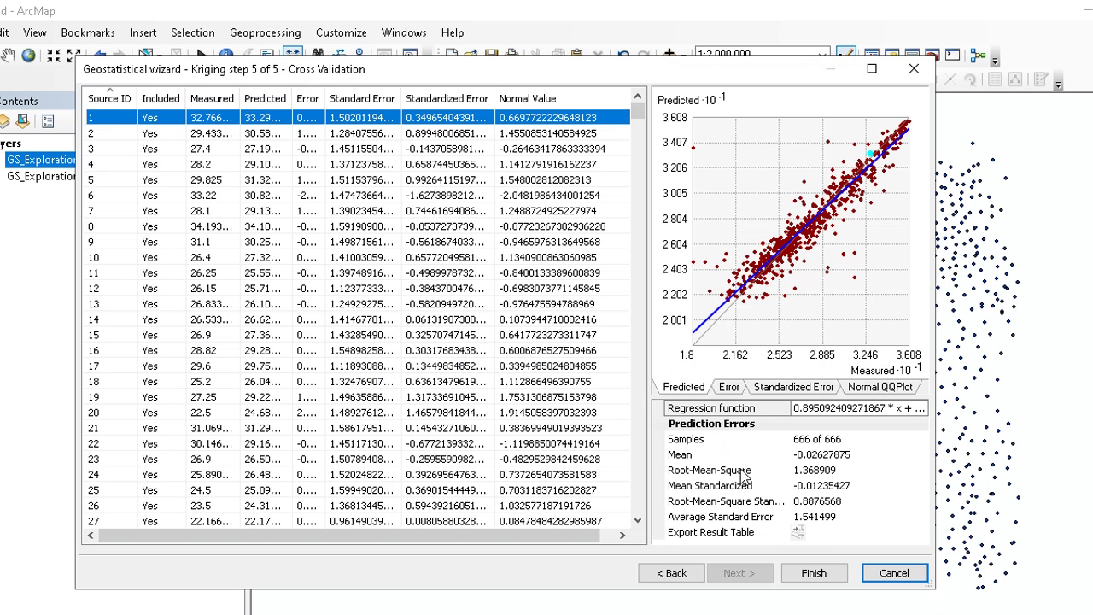
Step: Export the cross-validation result table to e.gdb as a feature class named pr
{"action": "left_click", "coordinate": [801, 534]}
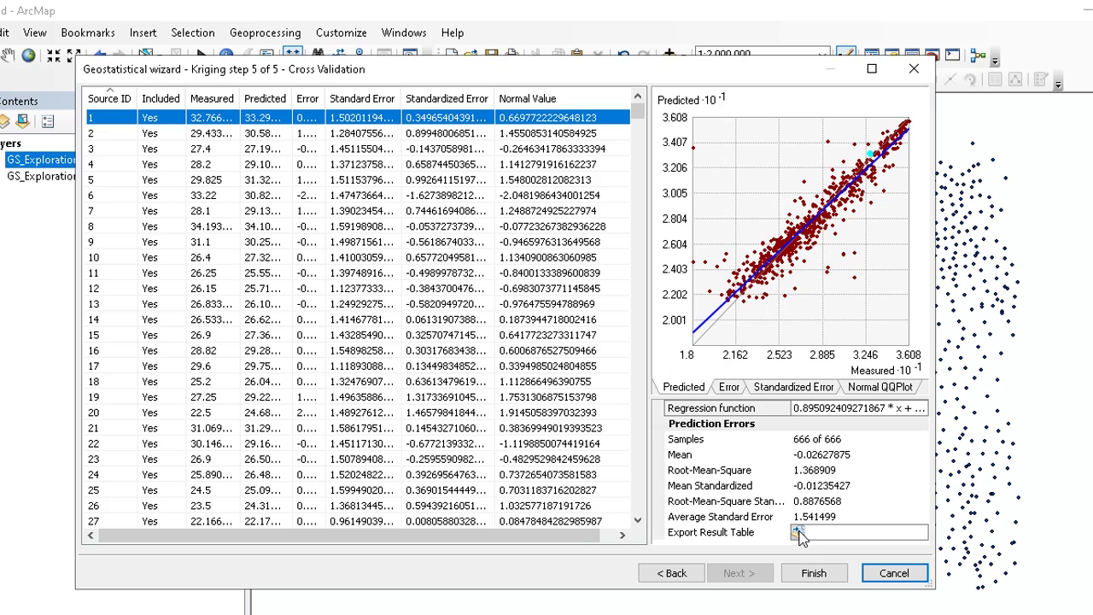
{"action": "left_click", "coordinate": [798, 532]}
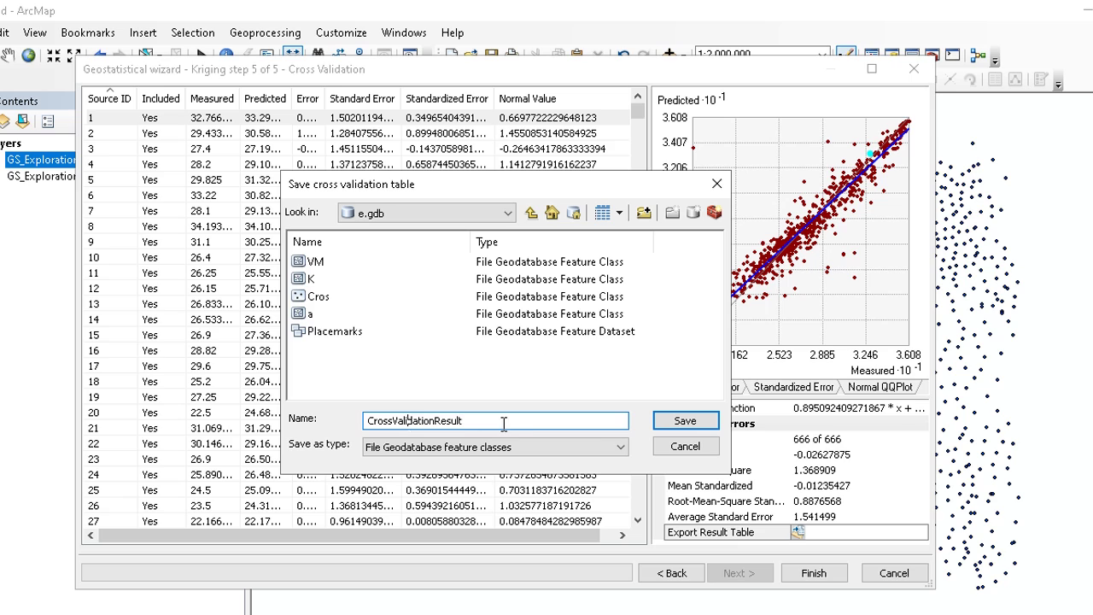
{"action": "left_click_drag", "start_coordinate": [504, 424], "coordinate": [279, 393]}
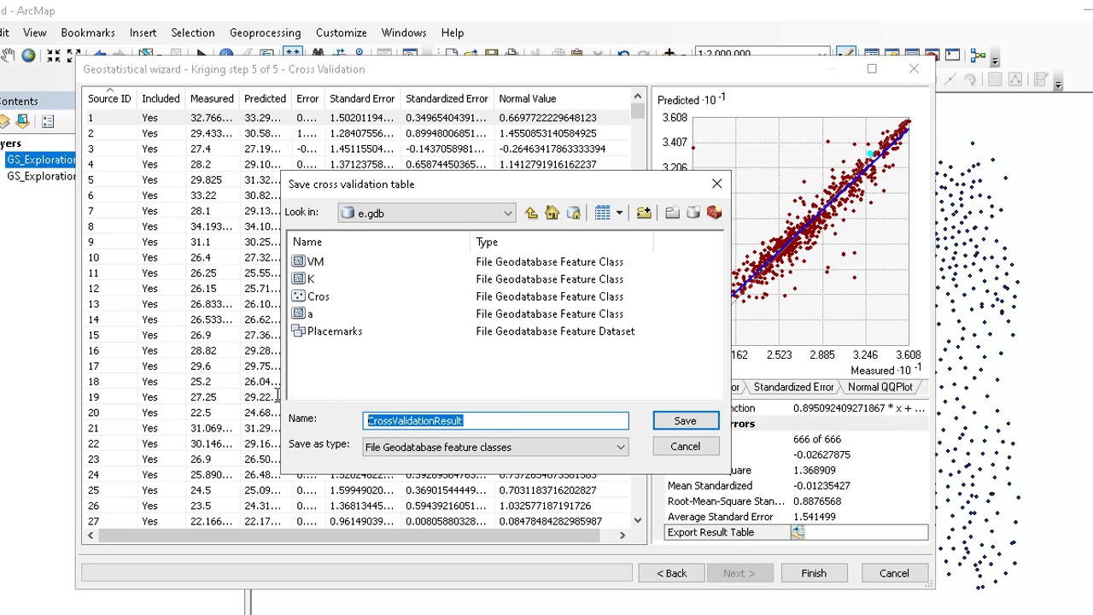
{"action": "type", "text": "pr"}
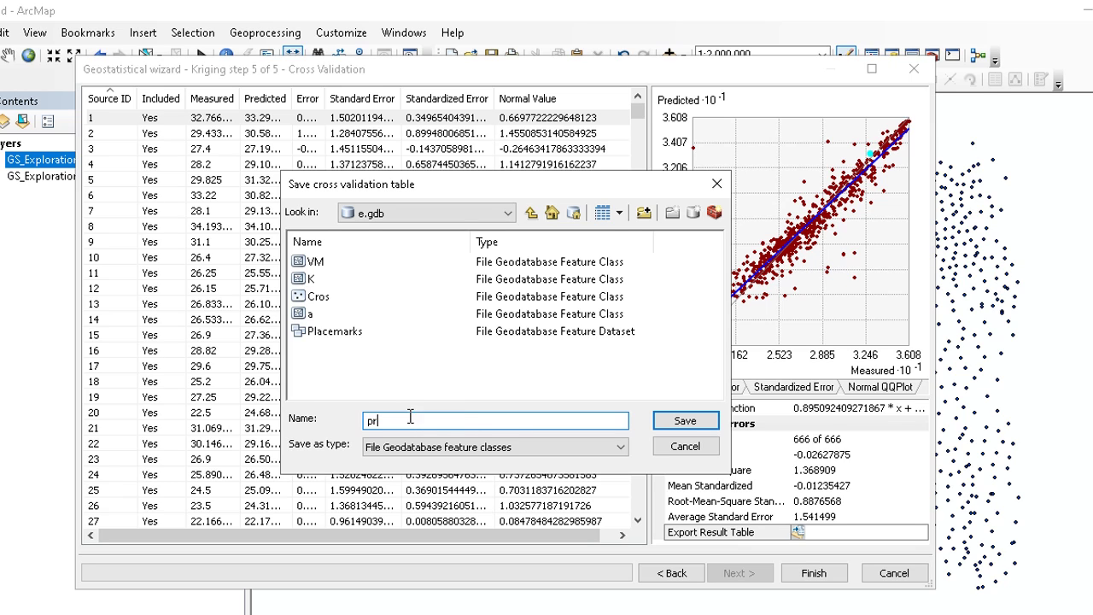
{"action": "left_click", "coordinate": [668, 421]}
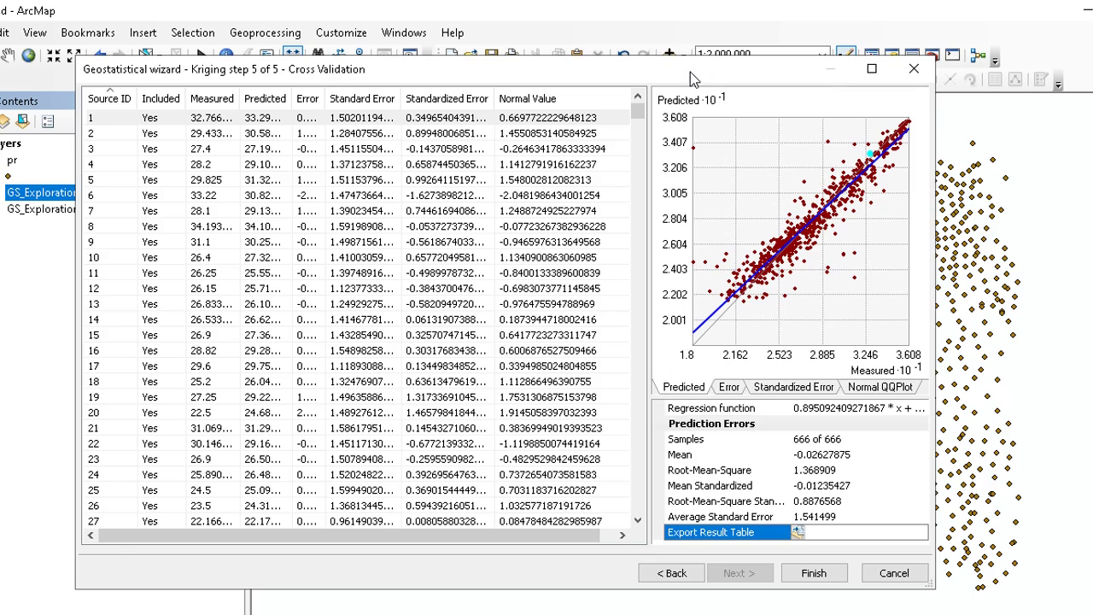
Step: Uncover the map, hide the GS_Exploration_Poin layer and open the attribute table of the pr layer
{"action": "left_click_drag", "start_coordinate": [918, 570], "coordinate": [916, 568]}
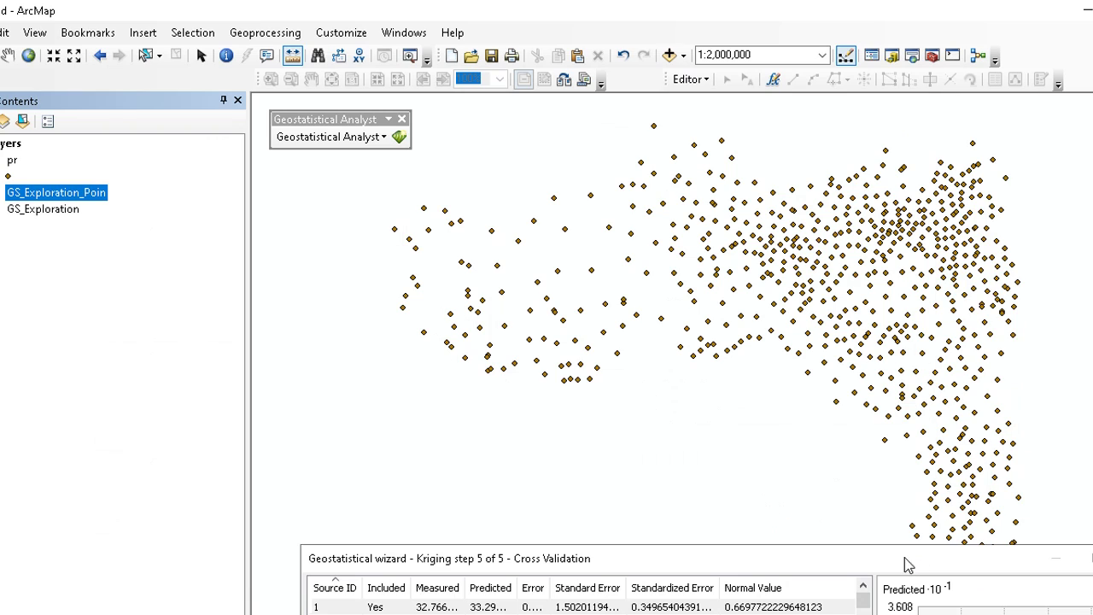
{"action": "left_click", "coordinate": [0, 197]}
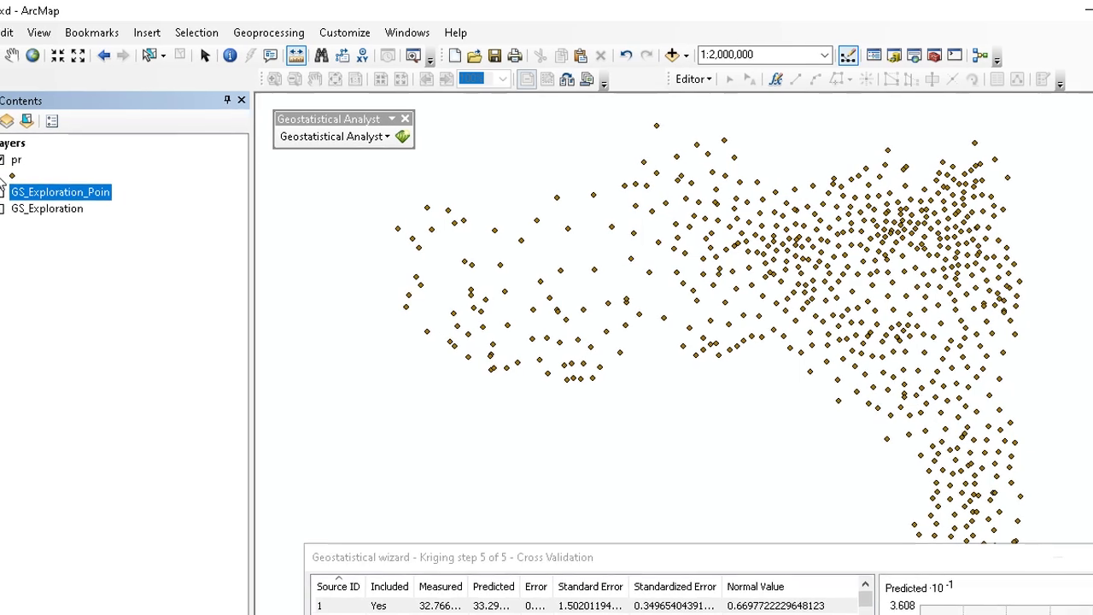
{"action": "left_click", "coordinate": [18, 163]}
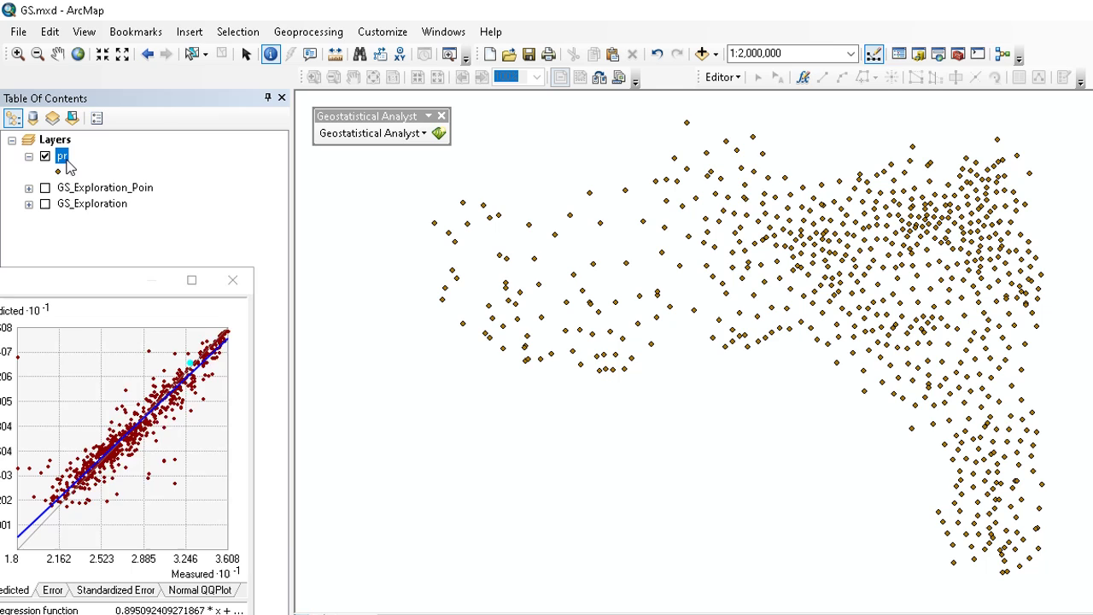
{"action": "right_click", "coordinate": [67, 159]}
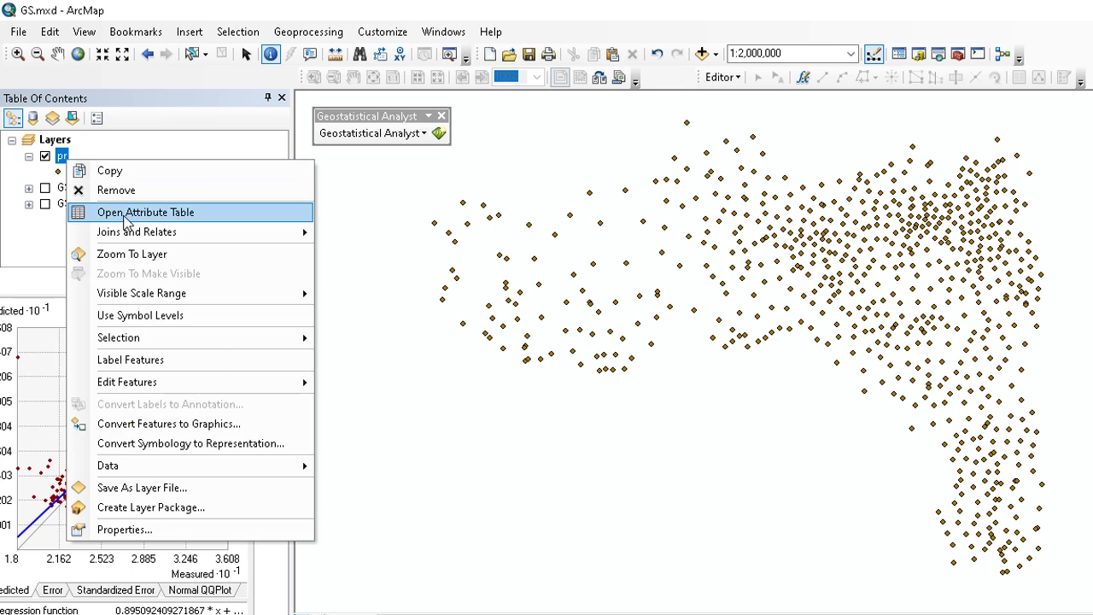
{"action": "left_click", "coordinate": [137, 213]}
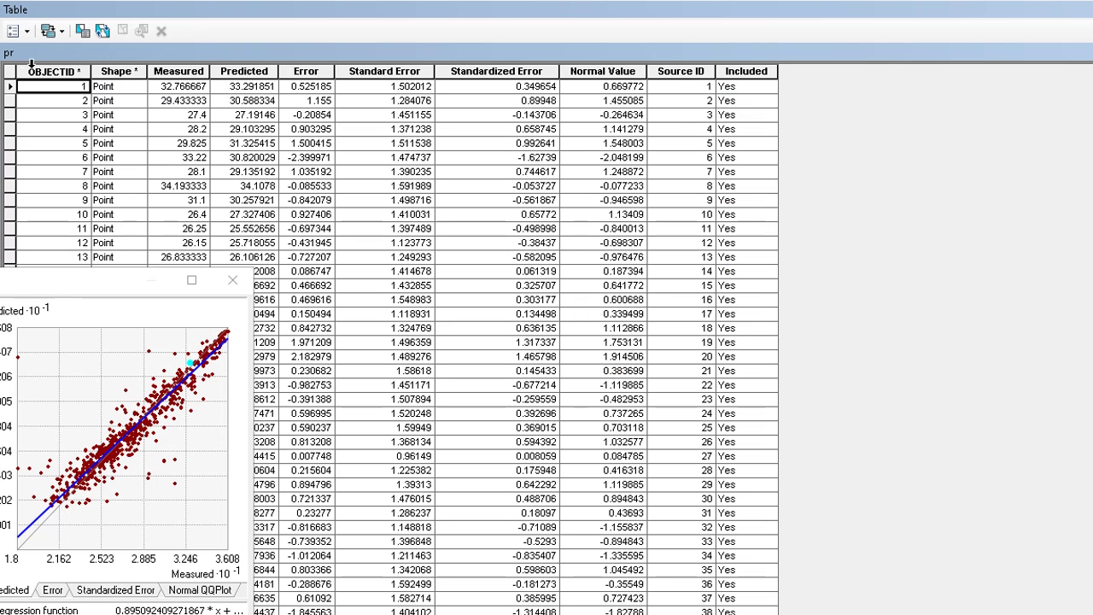
Step: Select the first record of the pr table, locate its point on the map, and clear the selection
{"action": "left_click", "coordinate": [11, 87]}
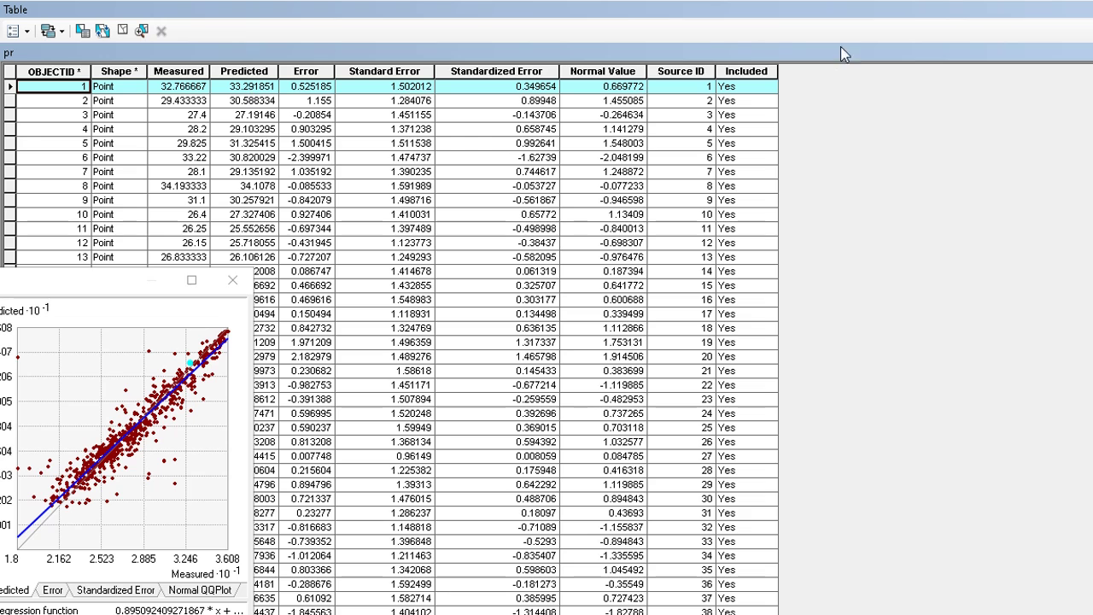
{"action": "left_click", "coordinate": [1088, 10]}
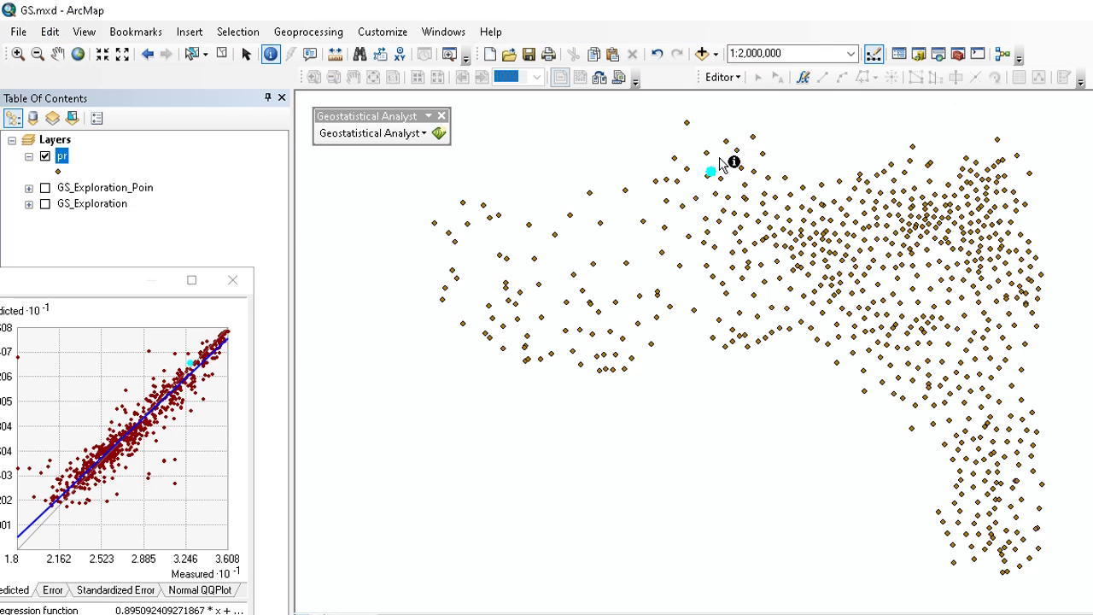
{"action": "scroll", "coordinate": [732, 155], "scroll_direction": "down", "scroll_amount": 2}
{"action": "scroll", "coordinate": [732, 156], "scroll_direction": "up", "scroll_amount": 1}
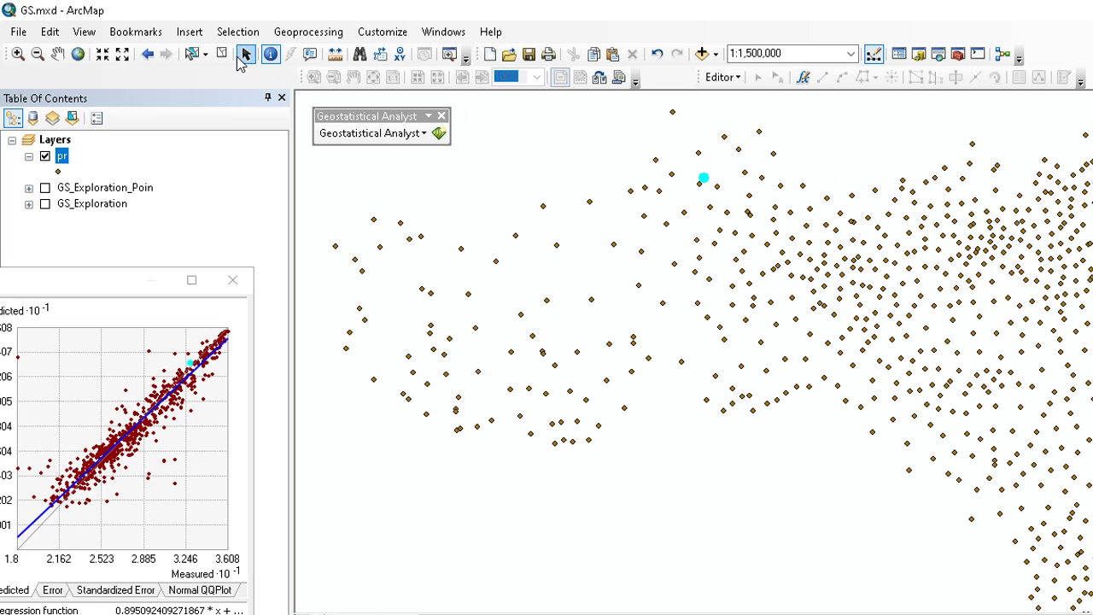
{"action": "left_click", "coordinate": [222, 54]}
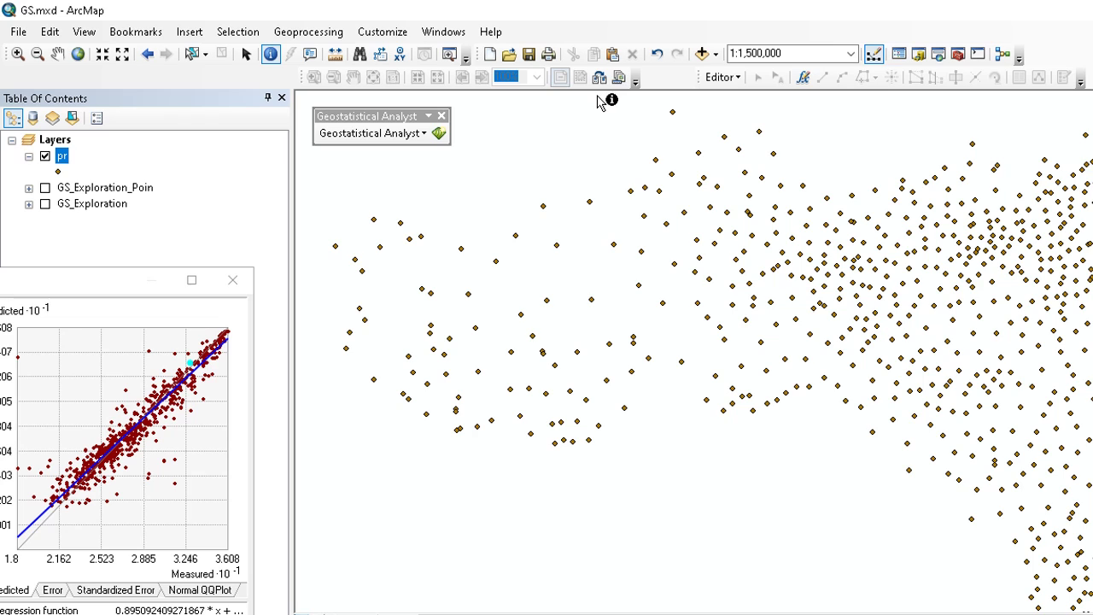
Step: Label the pr points on the map with their Measured values
{"action": "right_click", "coordinate": [69, 154]}
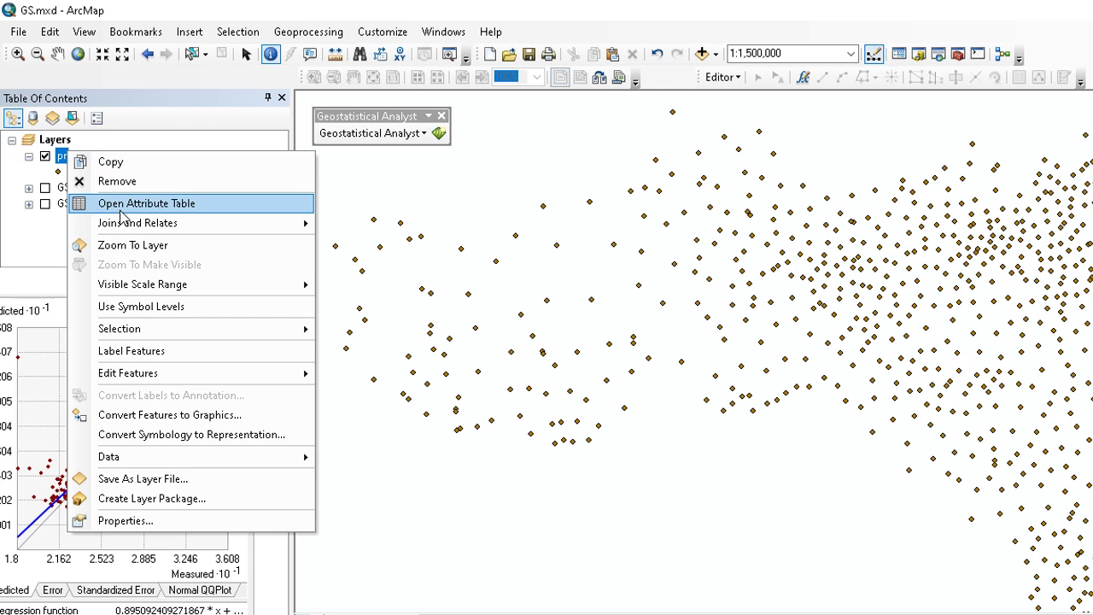
{"action": "left_click", "coordinate": [150, 520]}
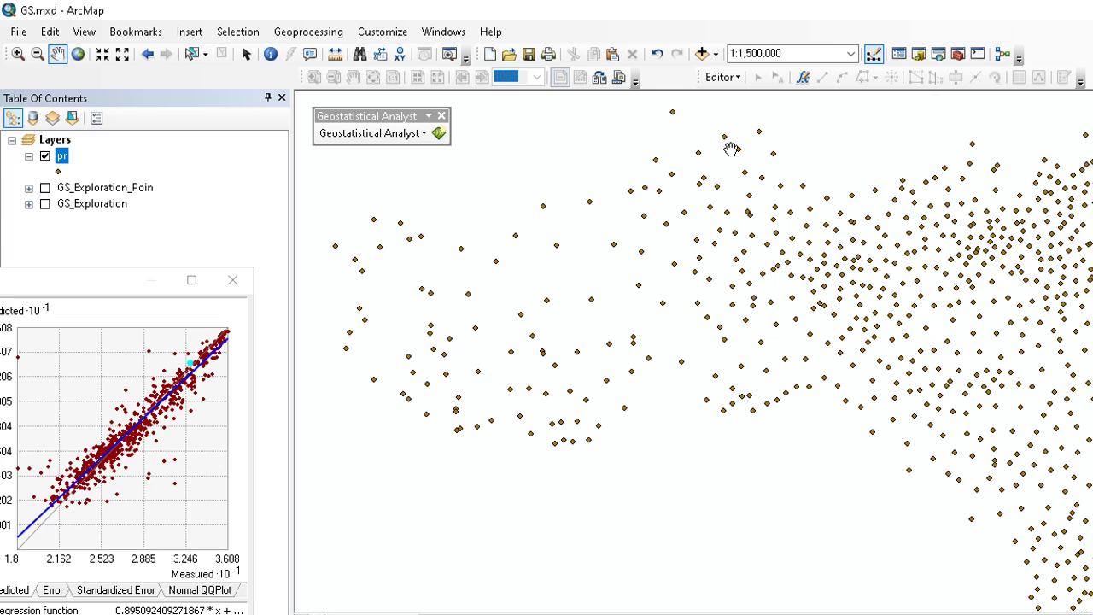
{"action": "left_click_drag", "start_coordinate": [797, 157], "coordinate": [767, 173]}
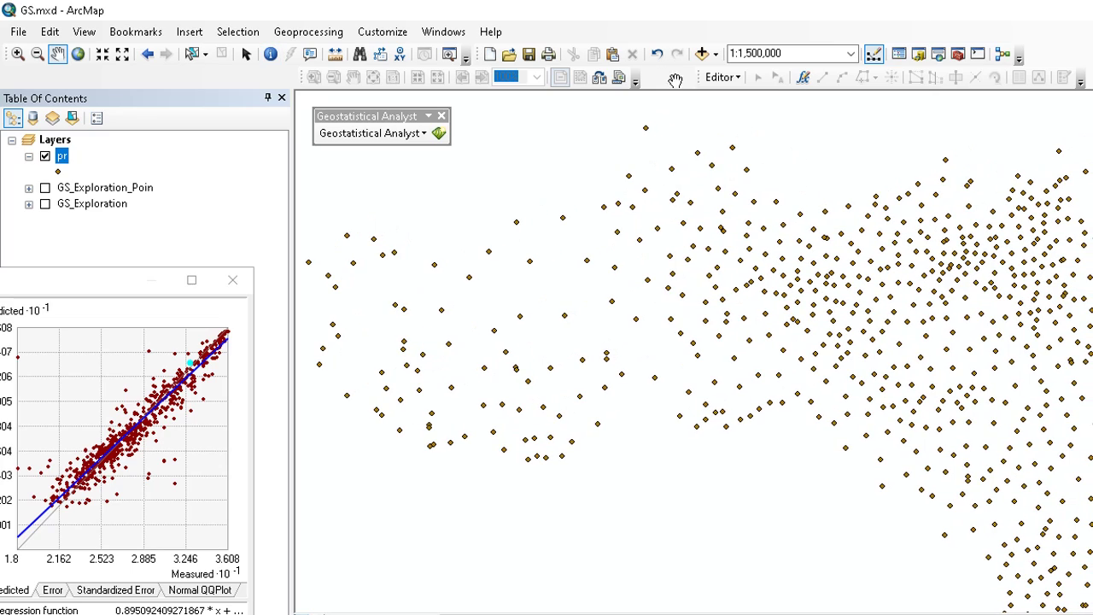
{"action": "scroll", "coordinate": [816, 143], "scroll_direction": "down", "scroll_amount": 1}
{"action": "scroll", "coordinate": [816, 143], "scroll_direction": "down", "scroll_amount": 4}
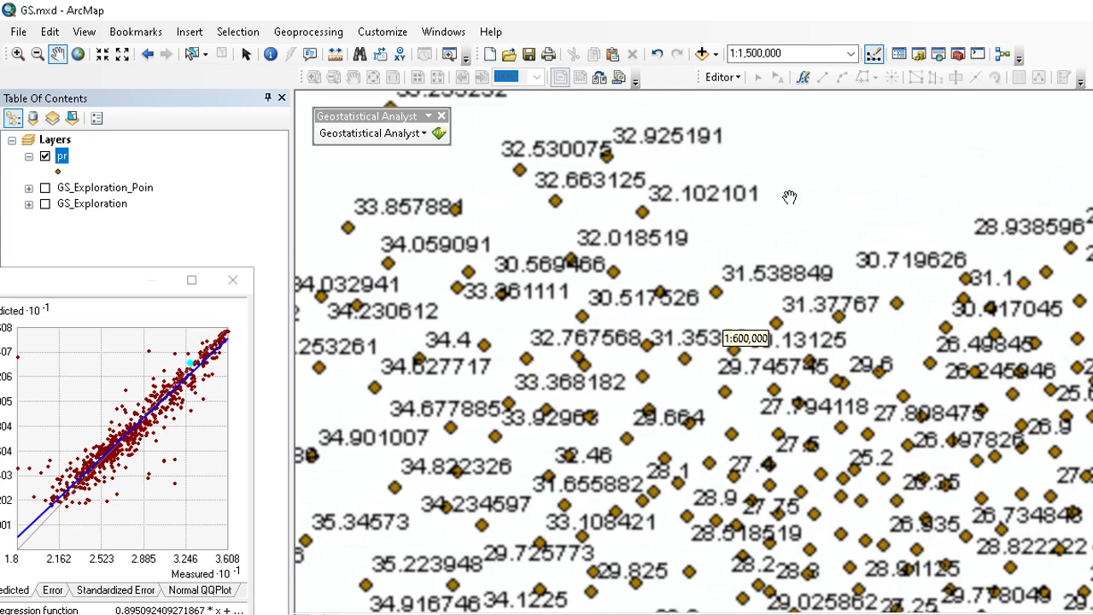
{"action": "scroll", "coordinate": [718, 274], "scroll_direction": "down", "scroll_amount": 3}
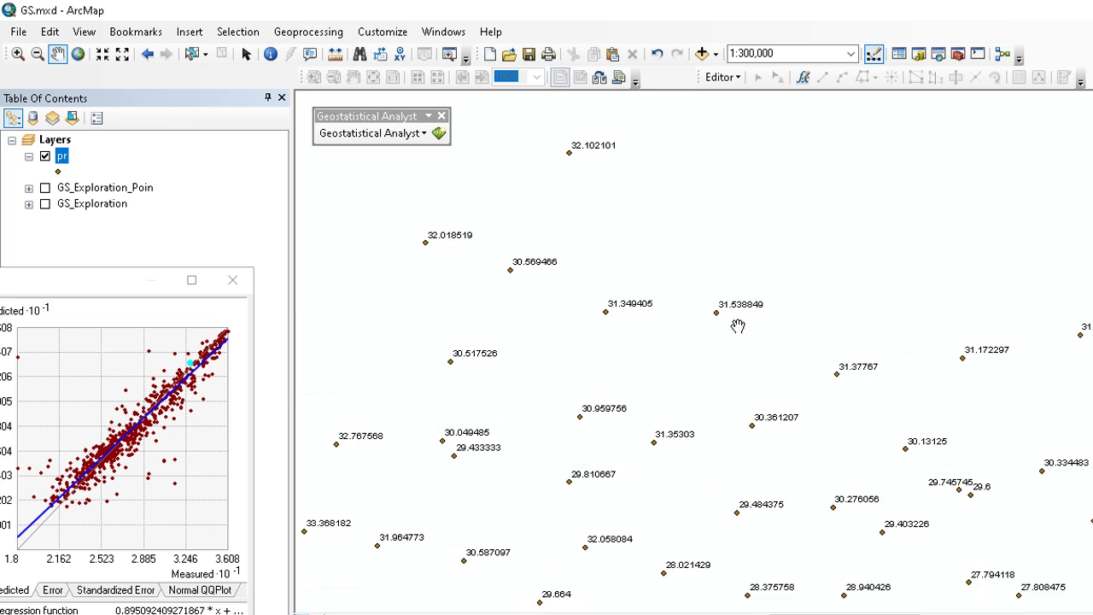
Step: Identify the points labelled 31.538849 and 32.102101 to compare their measured and predicted values
{"action": "left_click", "coordinate": [269, 55]}
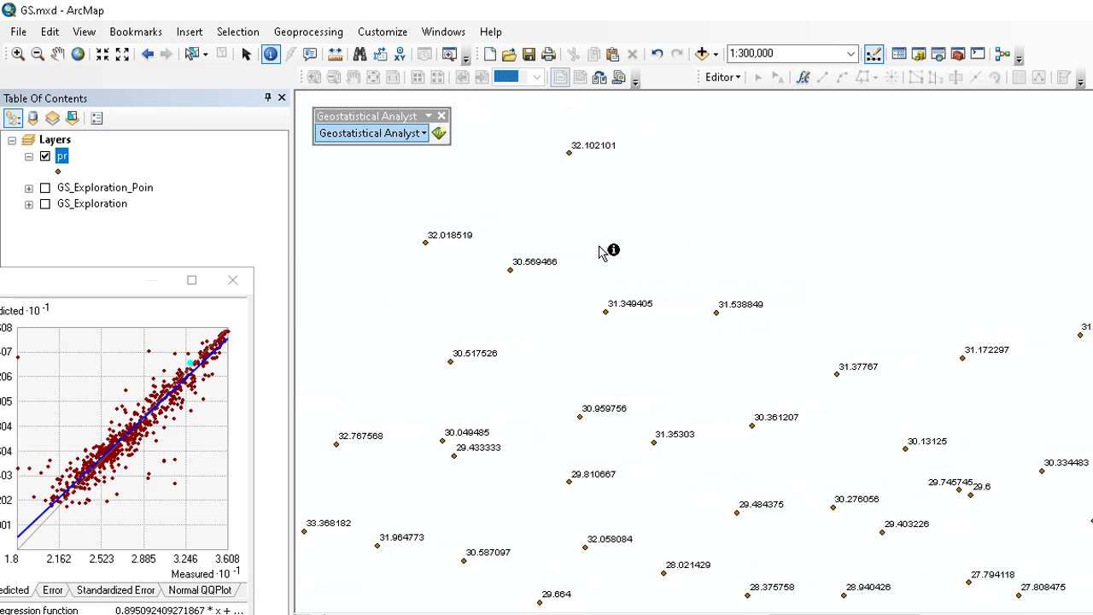
{"action": "left_click", "coordinate": [717, 313]}
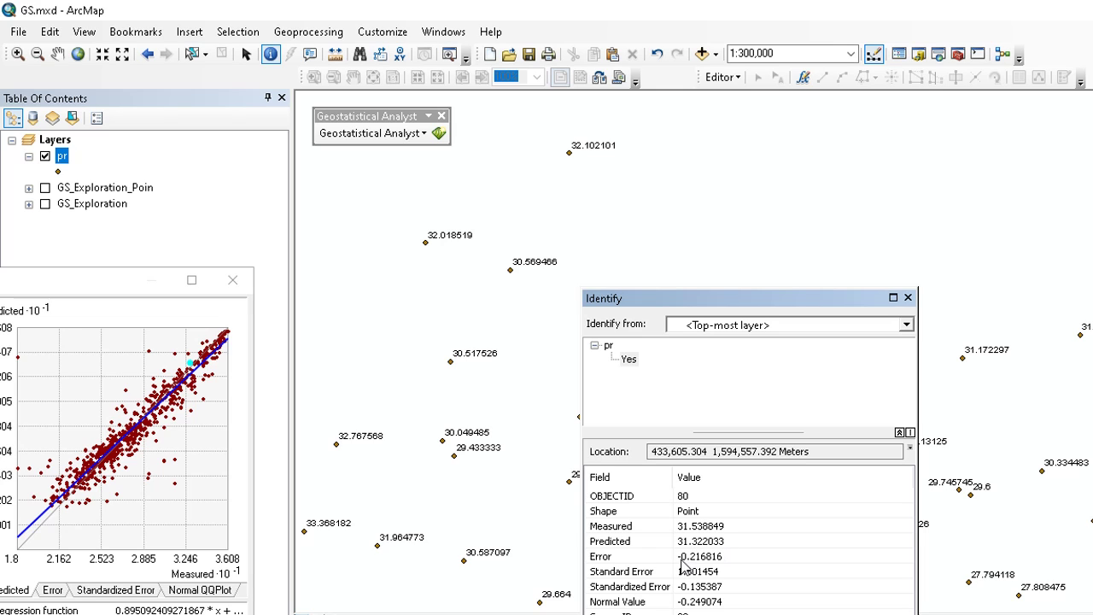
{"action": "left_click", "coordinate": [908, 298]}
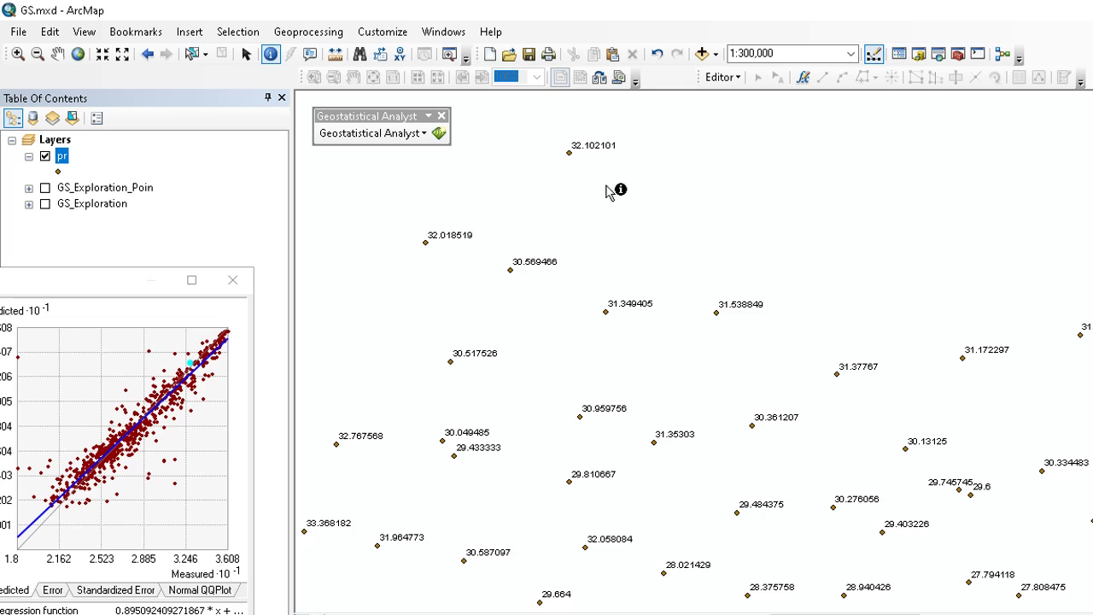
{"action": "left_click", "coordinate": [570, 153]}
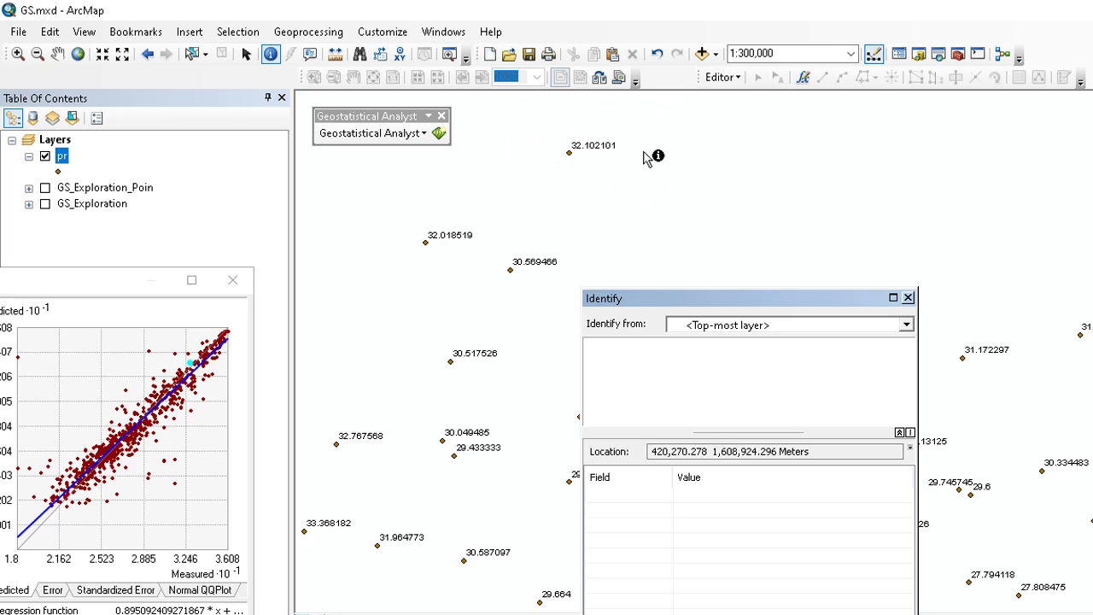
{"action": "left_click", "coordinate": [569, 153]}
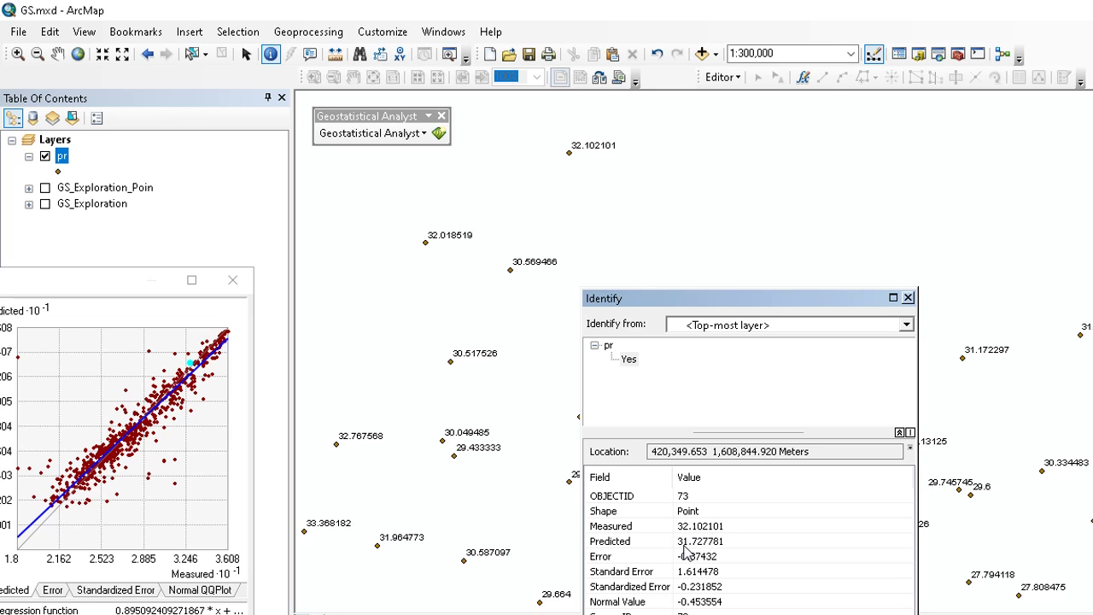
{"action": "left_click", "coordinate": [907, 297]}
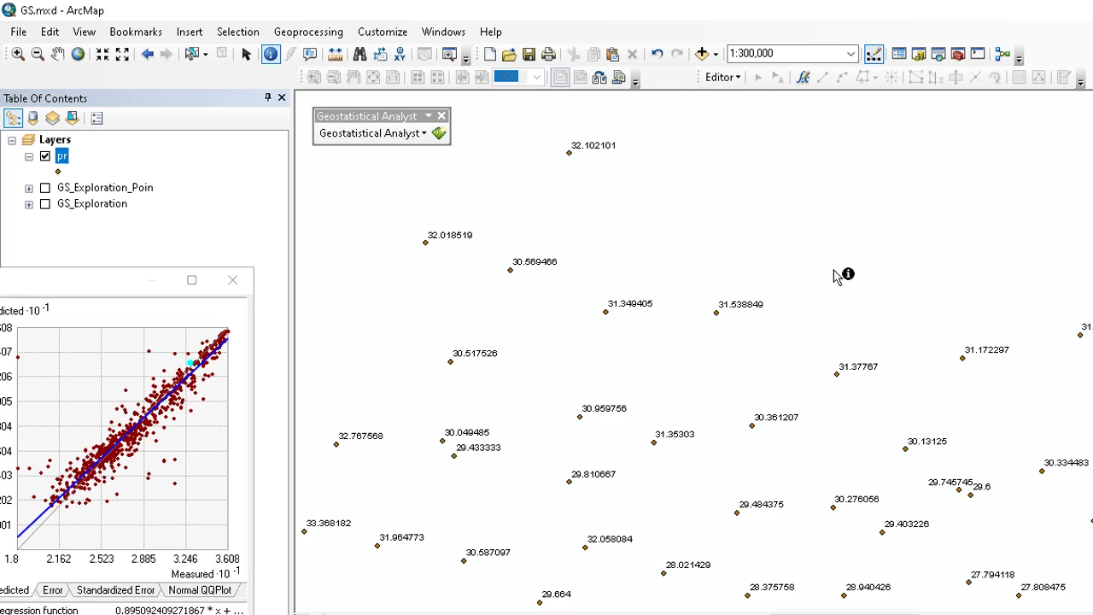
Step: Start an edit session on the pr layer in the e.gdb workspace
{"action": "left_click", "coordinate": [722, 77]}
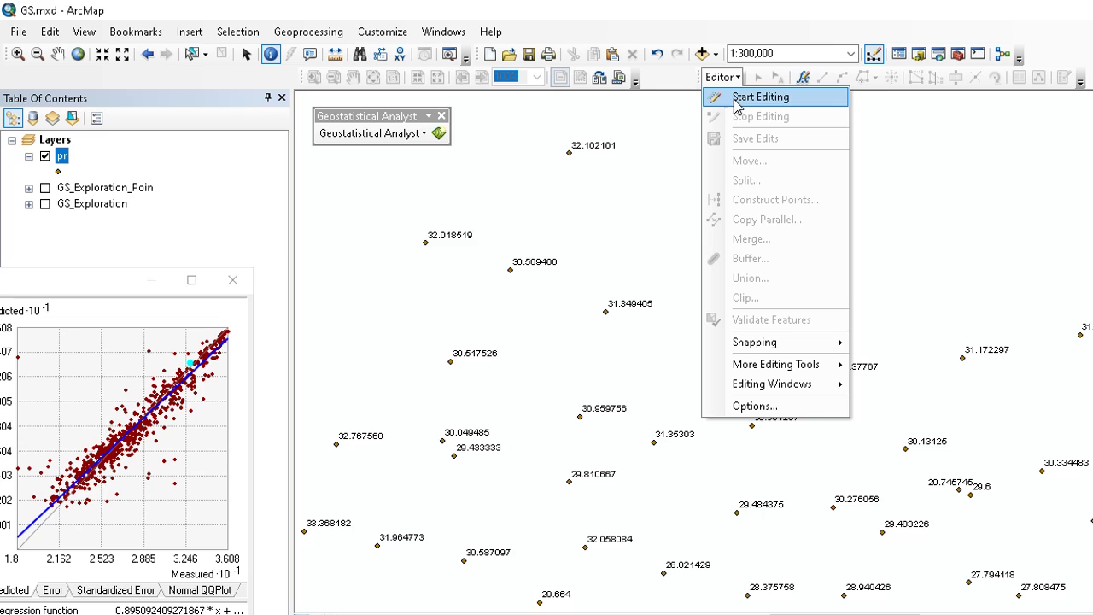
{"action": "left_click", "coordinate": [734, 100]}
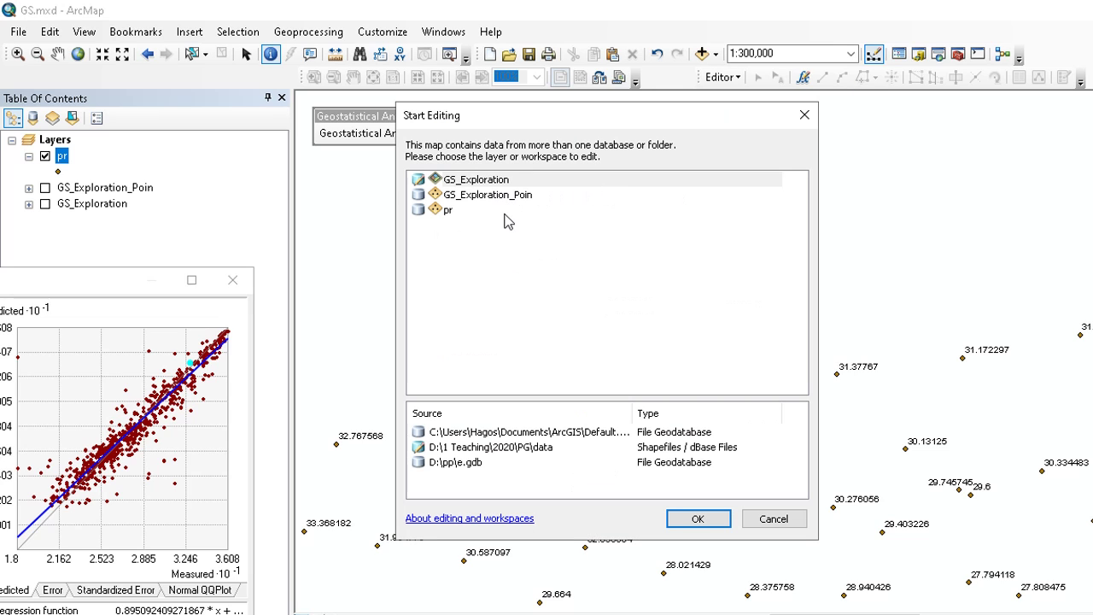
{"action": "left_click", "coordinate": [457, 212]}
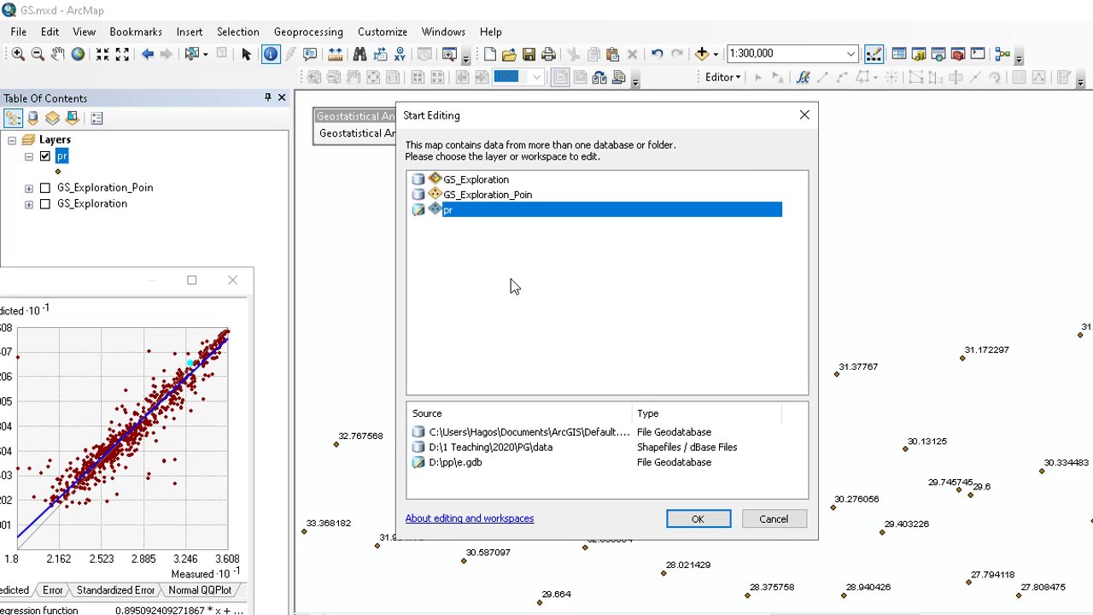
{"action": "left_click", "coordinate": [724, 521]}
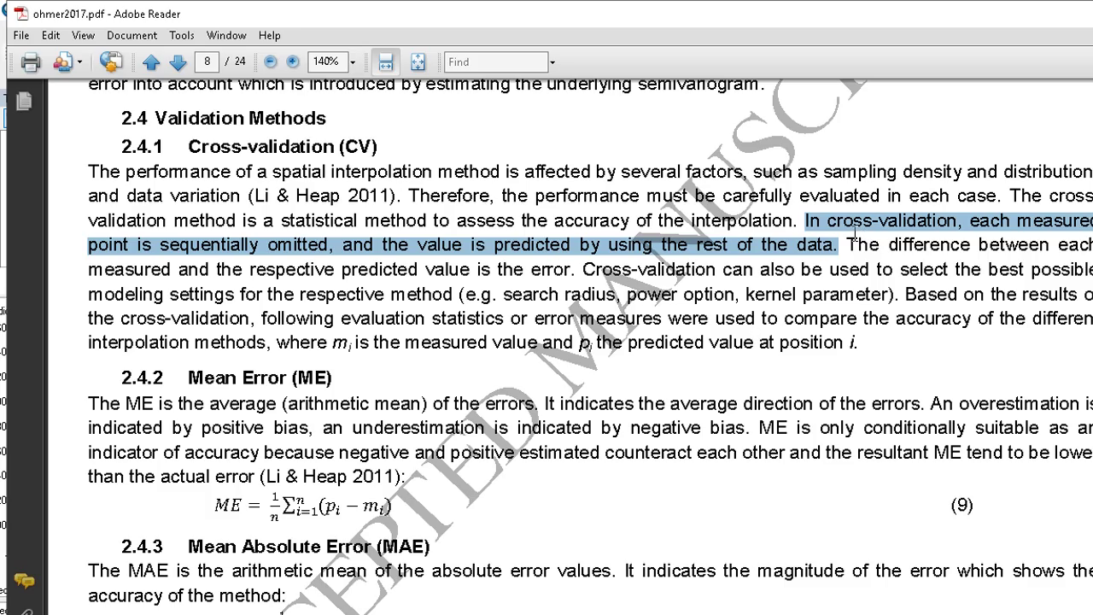
Step: In the paper's Cross-validation section, highlight the sentence about sequentially omitting each measured point
{"action": "left_click", "coordinate": [815, 211]}
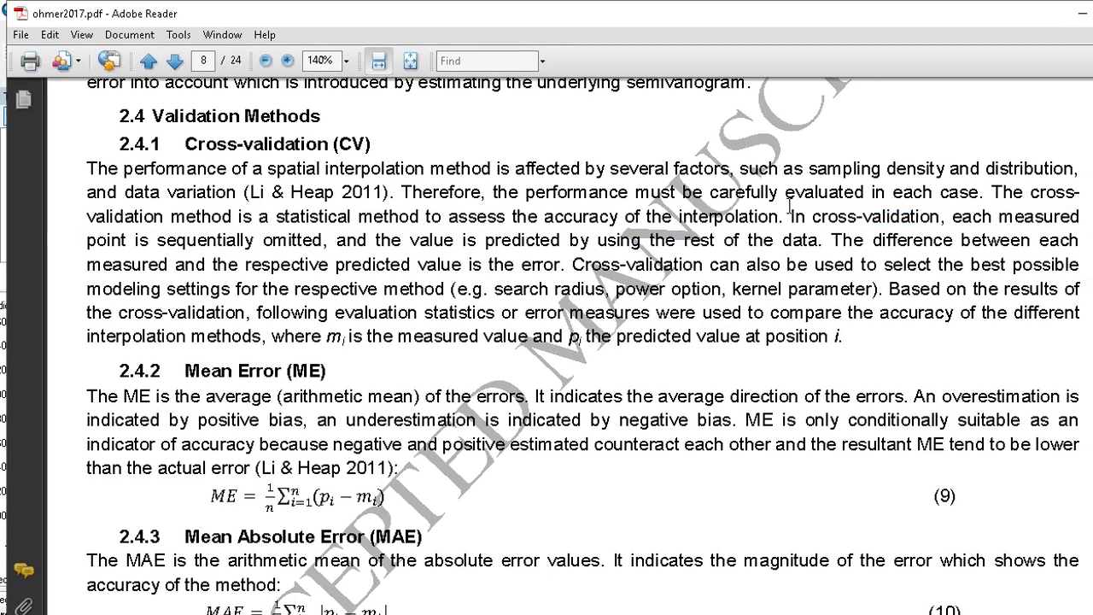
{"action": "left_click_drag", "start_coordinate": [793, 216], "coordinate": [820, 243]}
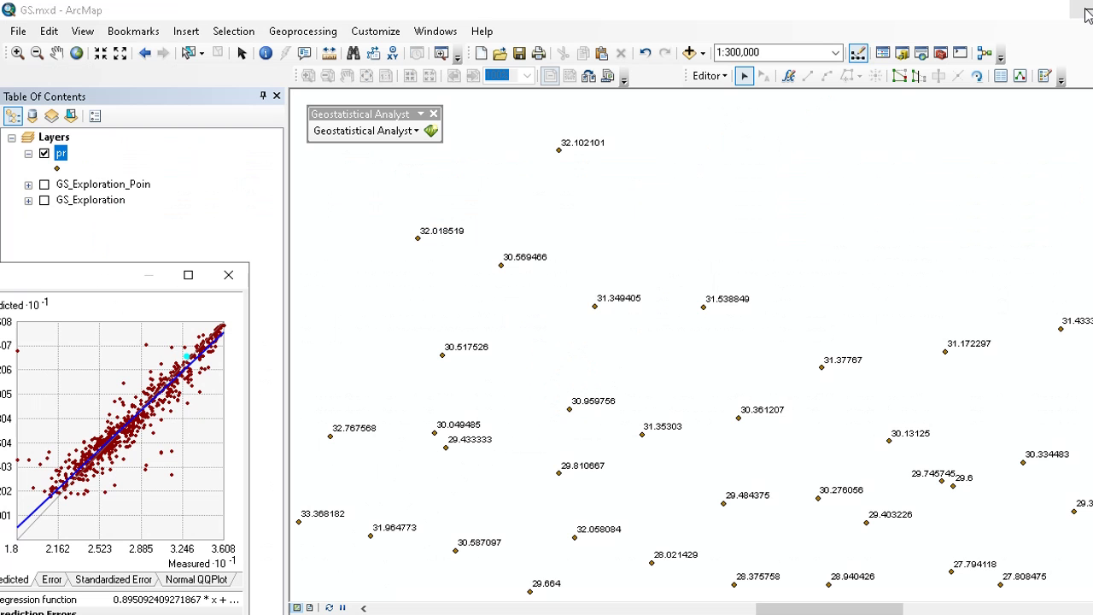
Step: Delete the point labelled 32.102101 from the pr layer and undo the deletion
{"action": "left_click", "coordinate": [560, 151]}
{"action": "left_click", "coordinate": [560, 152]}
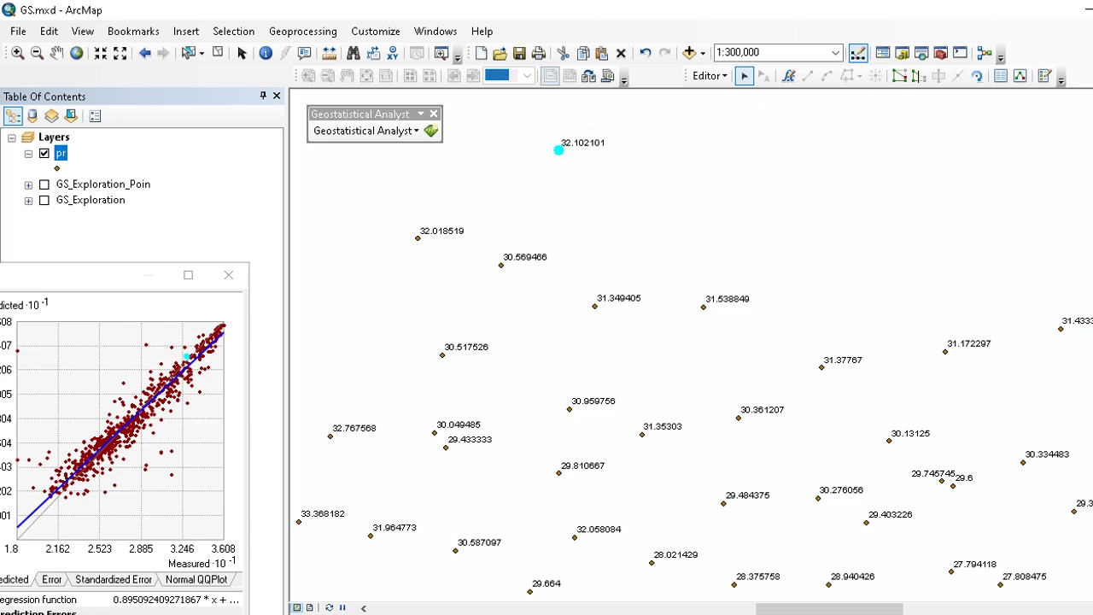
{"action": "key", "text": "Delete"}
{"action": "left_click", "coordinate": [642, 56]}
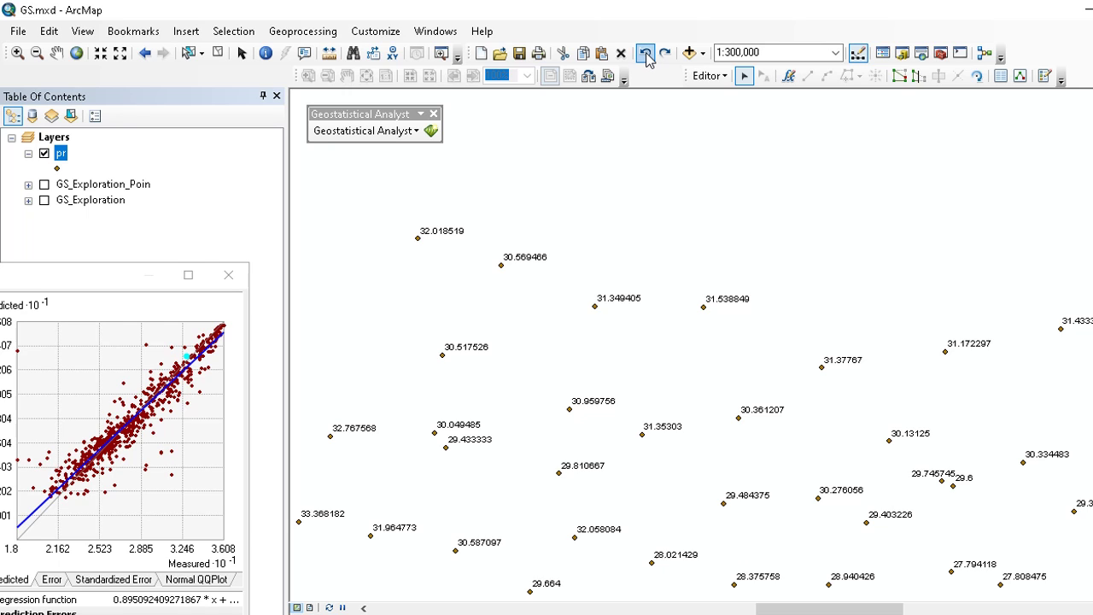
{"action": "left_click", "coordinate": [646, 56]}
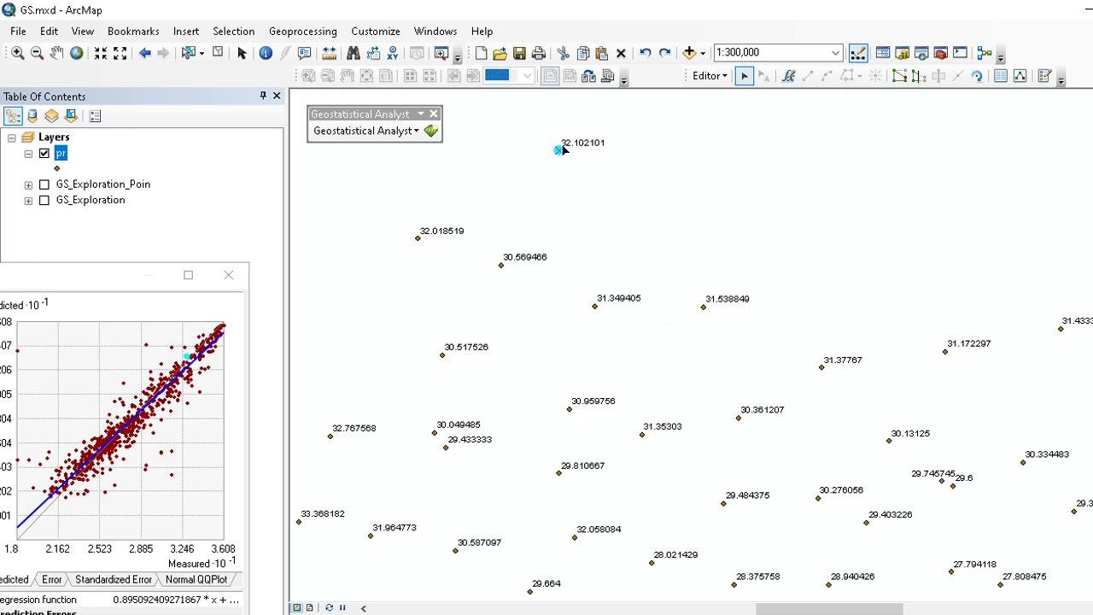
Step: Identify the point labelled 32.102101 to inspect its measured and predicted values, and clear the selection
{"action": "left_click", "coordinate": [265, 52]}
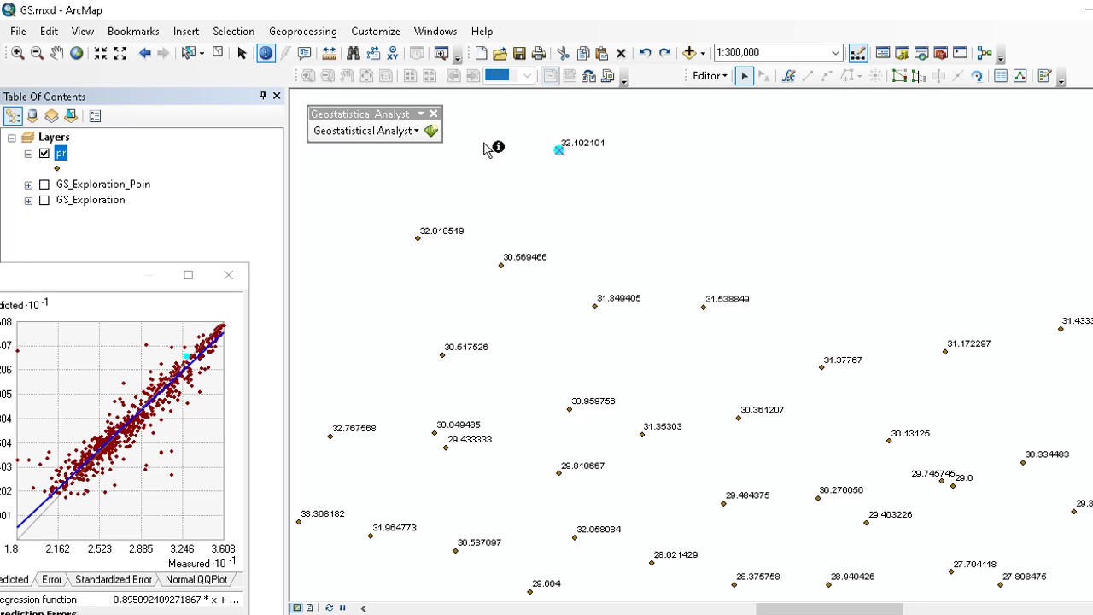
{"action": "left_click", "coordinate": [560, 152]}
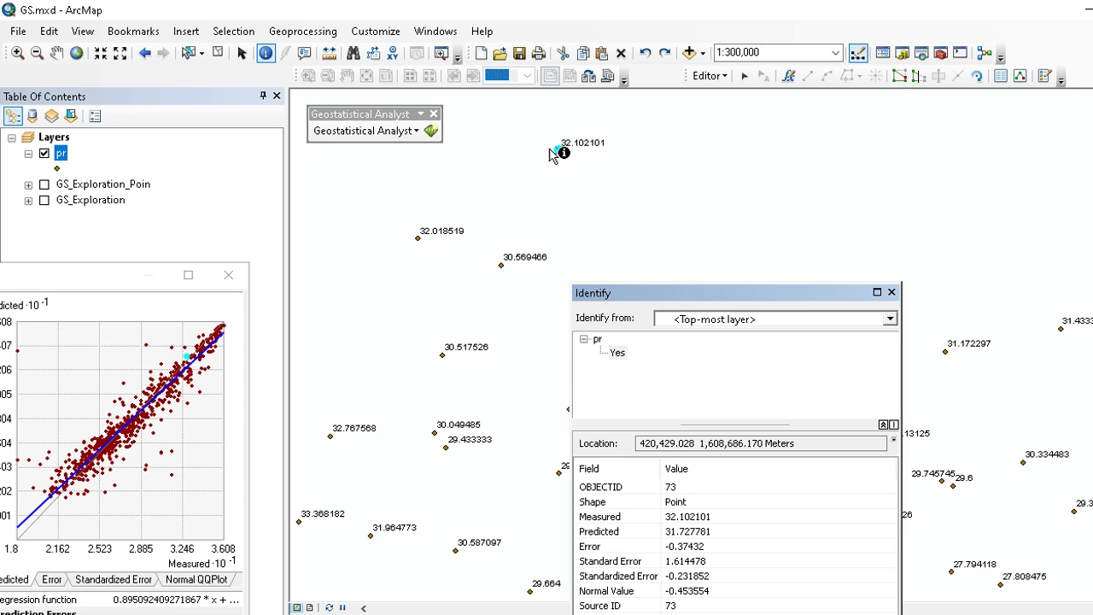
{"action": "left_click", "coordinate": [891, 292]}
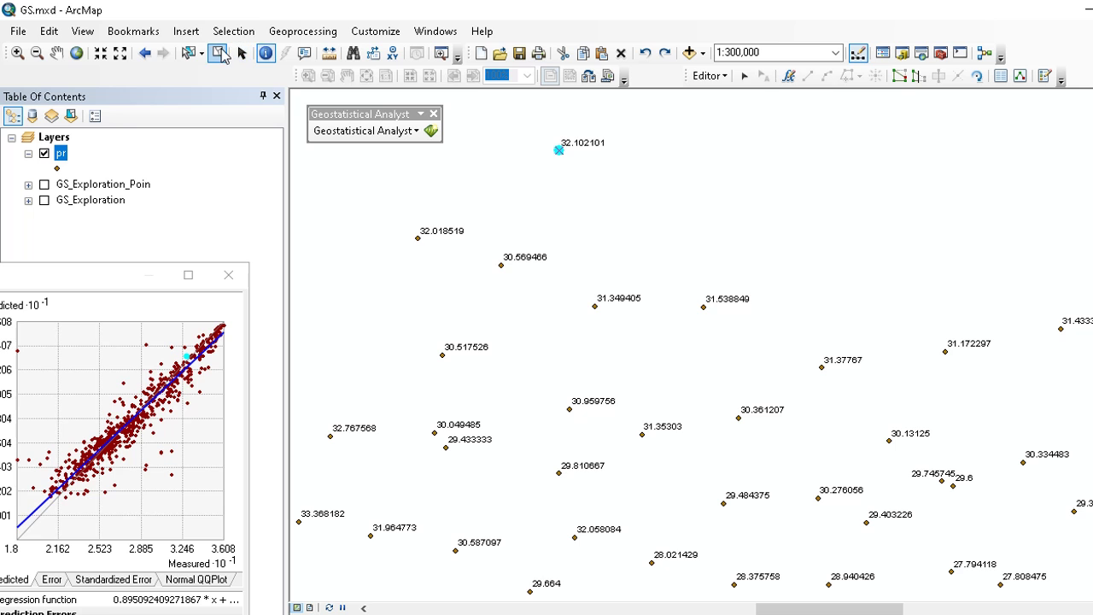
{"action": "left_click", "coordinate": [221, 53]}
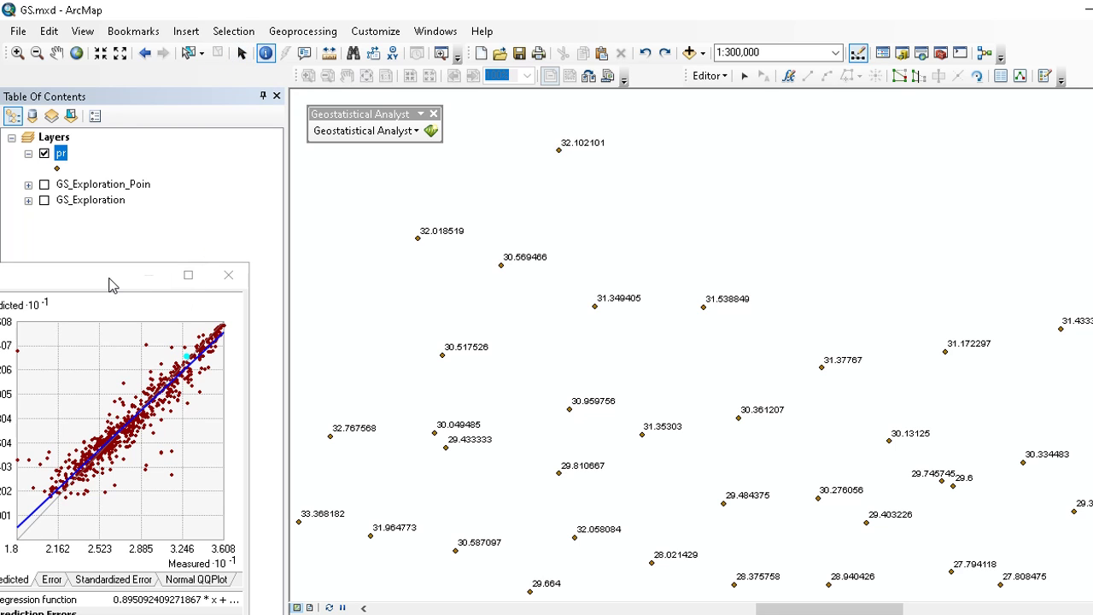
Step: Bring the kriging Cross Validation window fully into view and inspect the Samples and Mean prediction errors
{"action": "left_click_drag", "start_coordinate": [108, 283], "coordinate": [949, 77]}
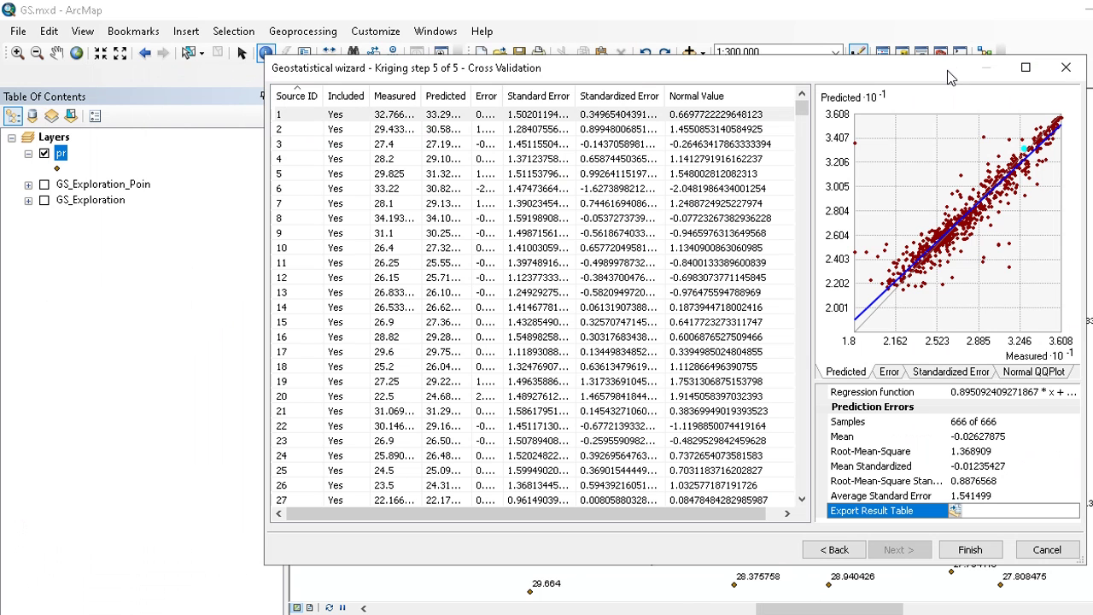
{"action": "left_click", "coordinate": [859, 423]}
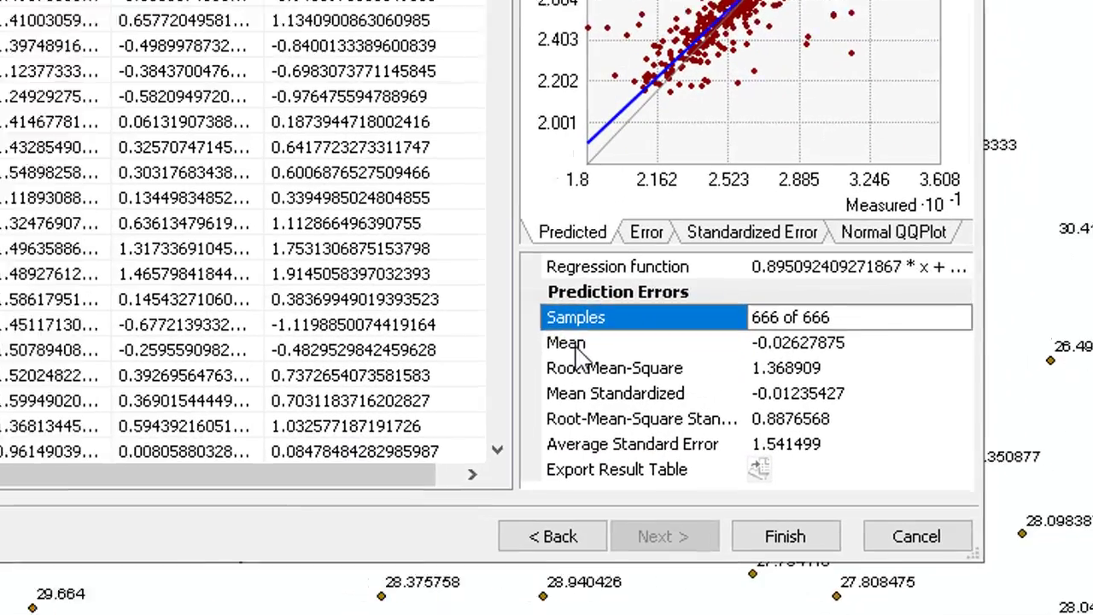
{"action": "left_click", "coordinate": [574, 345]}
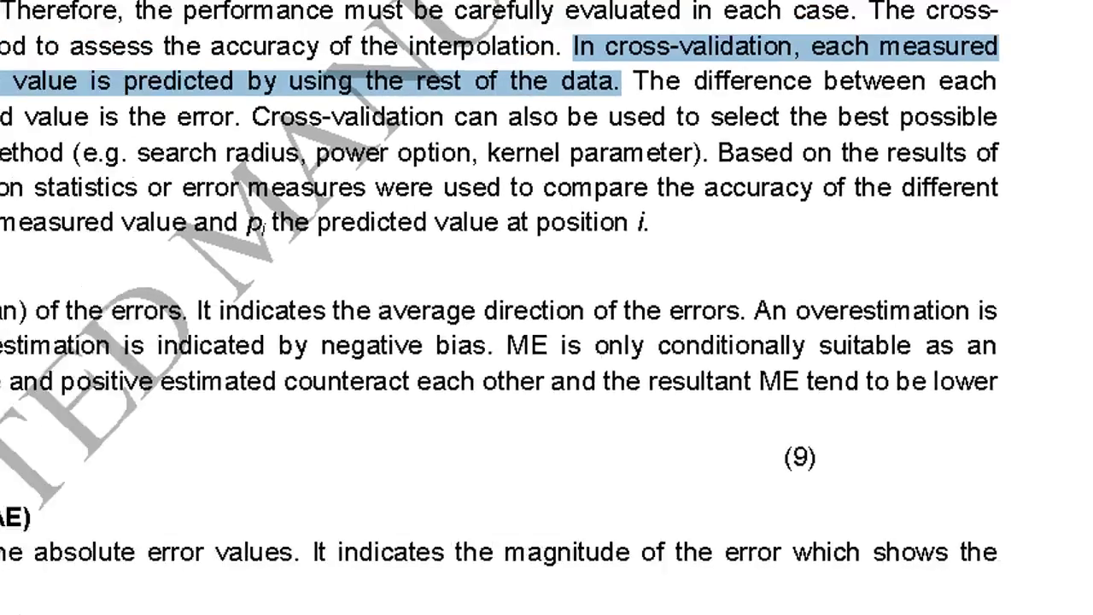
Step: Switch to ohmer2017.pdf in Adobe Reader and examine the Mean Error (ME) heading and its formula
{"action": "left_click_drag", "start_coordinate": [167, 361], "coordinate": [313, 364]}
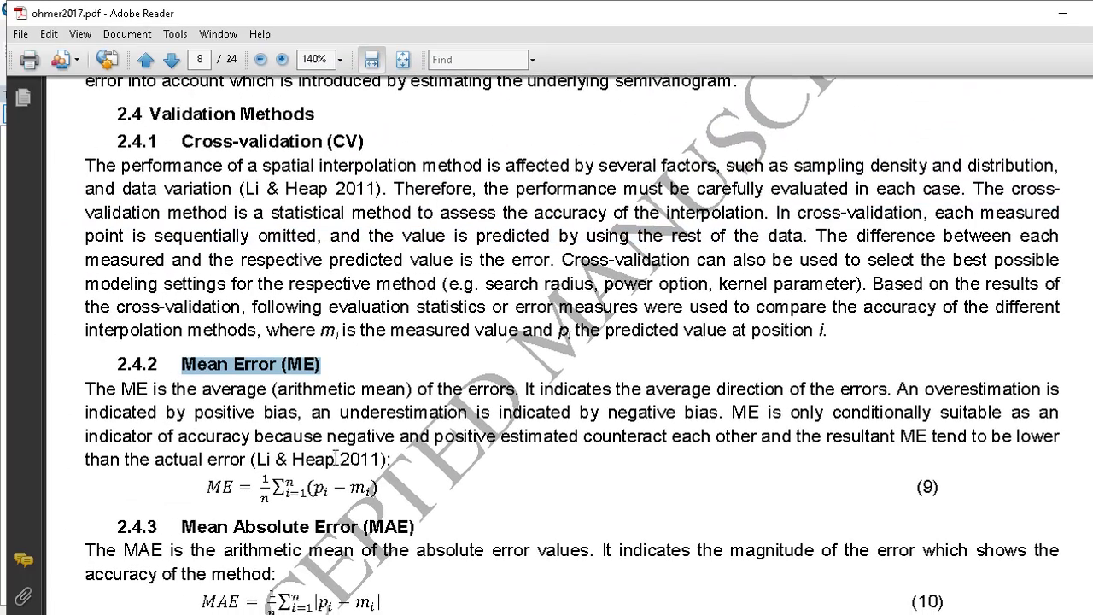
{"action": "left_click_drag", "start_coordinate": [329, 488], "coordinate": [306, 484]}
{"action": "left_click", "coordinate": [306, 485]}
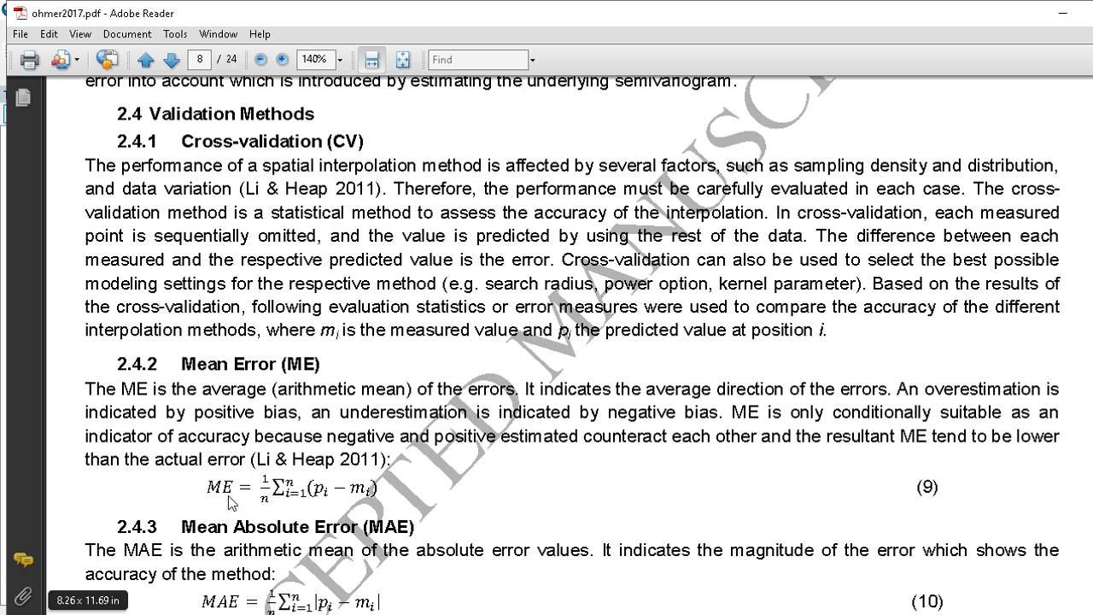
Step: Return to ArcMap and widen the Error column of the cross-validation results
{"action": "left_click", "coordinate": [1050, 27]}
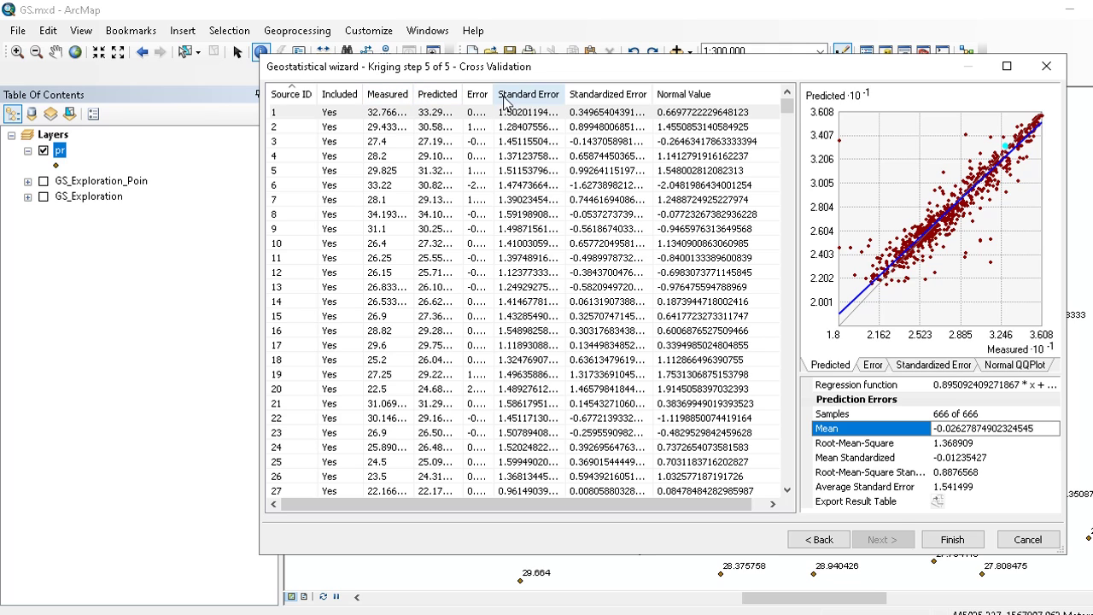
{"action": "left_click_drag", "start_coordinate": [495, 96], "coordinate": [550, 96]}
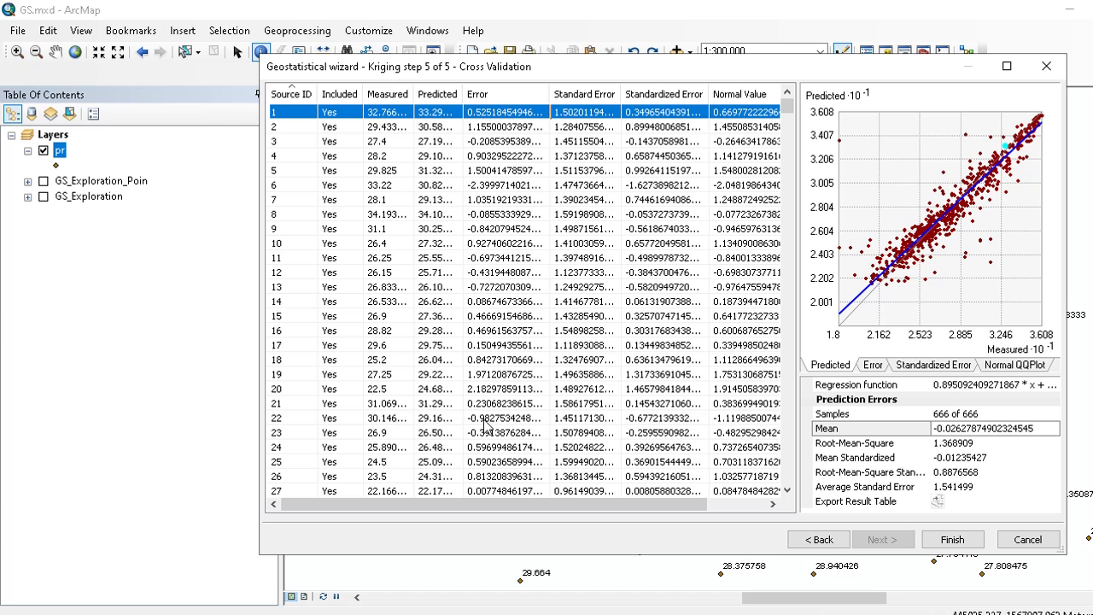
Step: Zoom the map to the full extent of the pr layer and move the Cross Validation window clear of the points
{"action": "left_click_drag", "start_coordinate": [883, 65], "coordinate": [493, 281]}
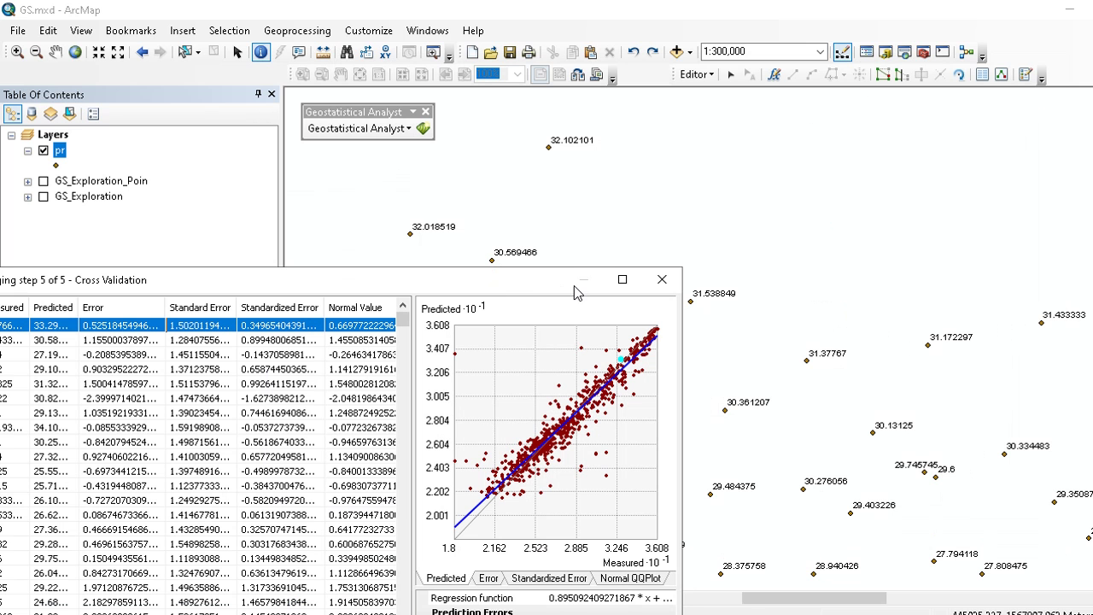
{"action": "right_click", "coordinate": [60, 151]}
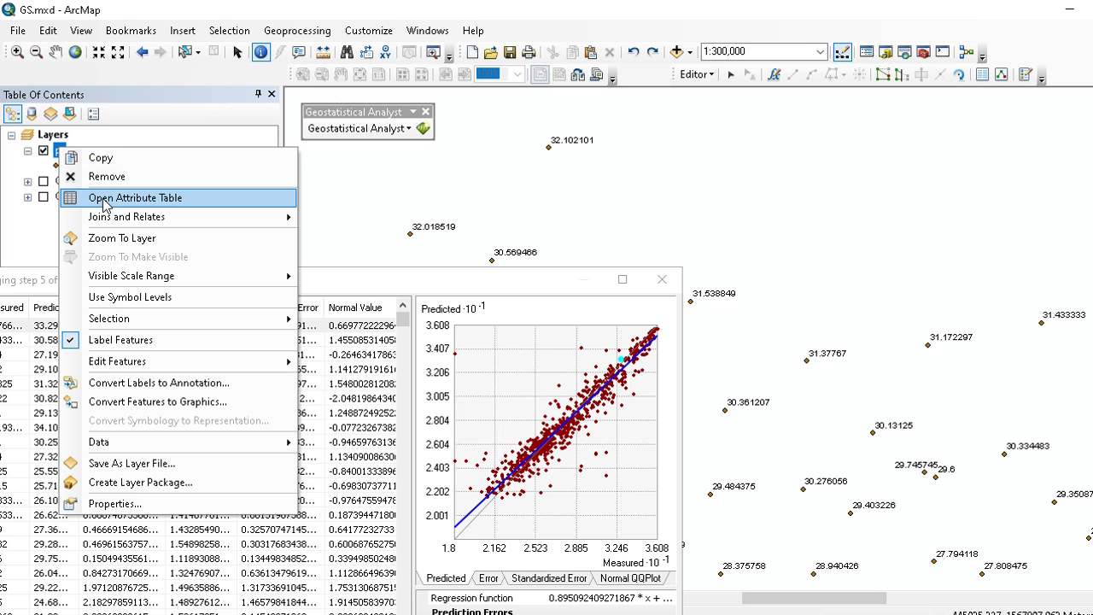
{"action": "left_click", "coordinate": [116, 239]}
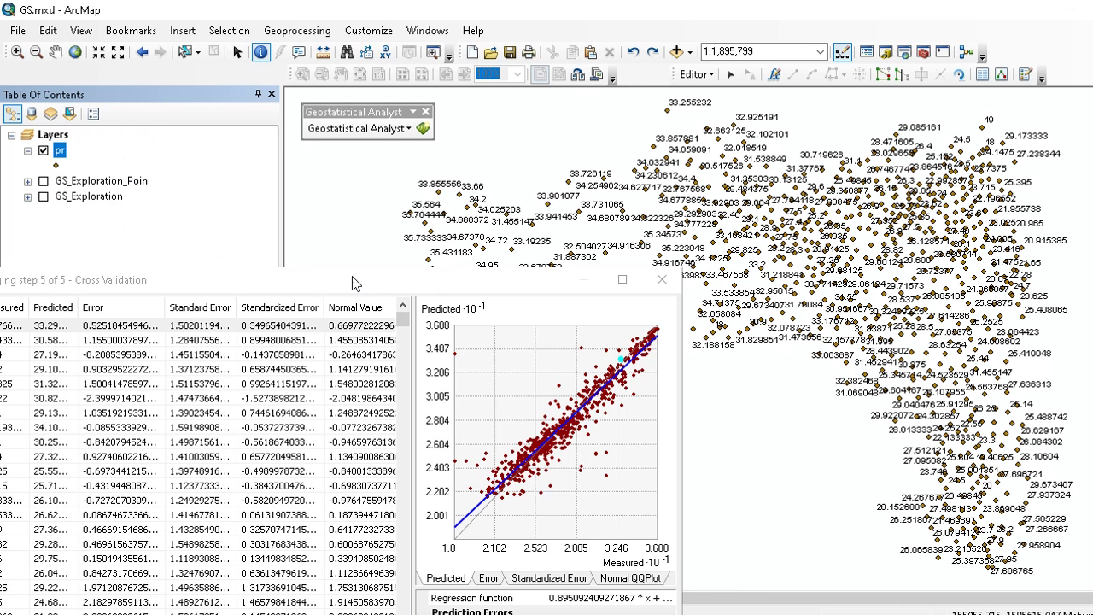
{"action": "left_click_drag", "start_coordinate": [355, 284], "coordinate": [65, 431]}
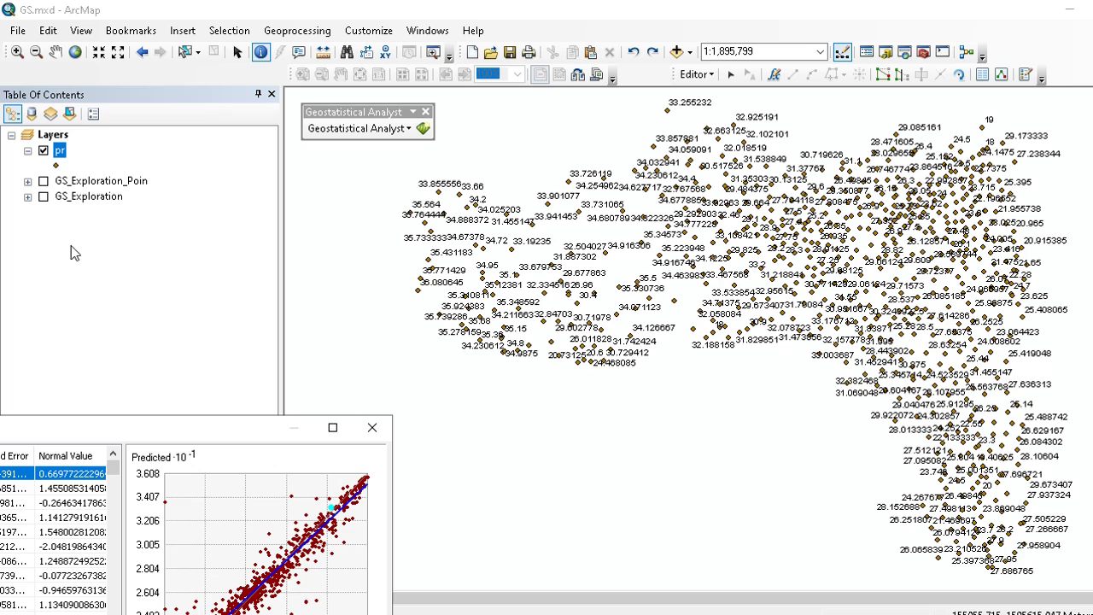
Step: Open the pr attribute table and arrange it beside the Cross Validation window so the prediction errors can be compared
{"action": "right_click", "coordinate": [65, 158]}
{"action": "left_click", "coordinate": [126, 200]}
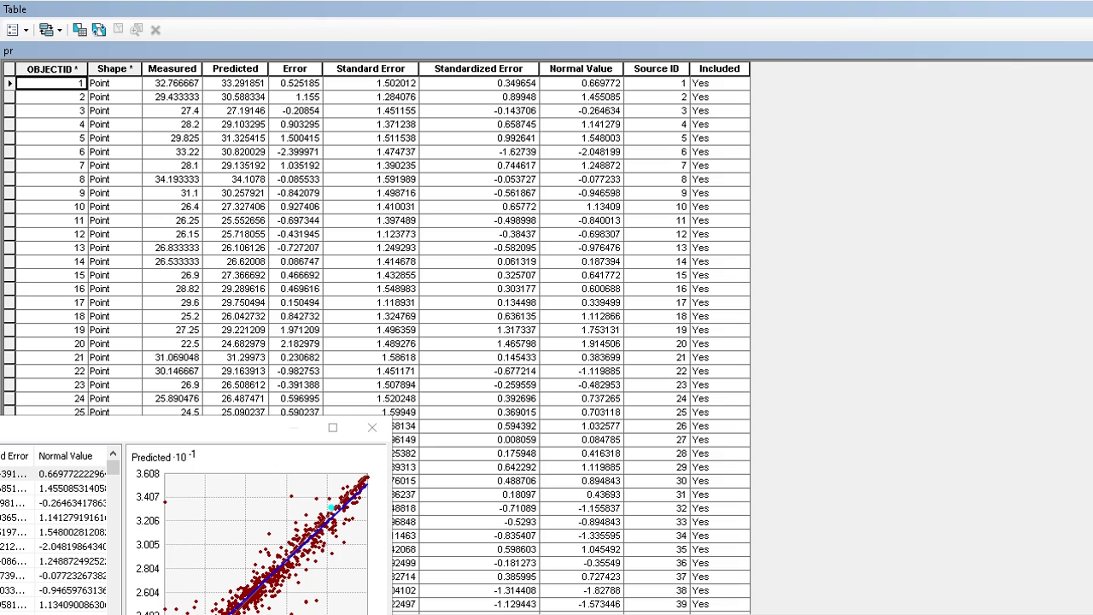
{"action": "mouse_move", "coordinate": [1092, 8]}
{"action": "left_mouse_down"}
{"action": "mouse_move", "coordinate": [1092, 86]}
{"action": "mouse_move", "coordinate": [1070, 112]}
{"action": "left_mouse_up"}
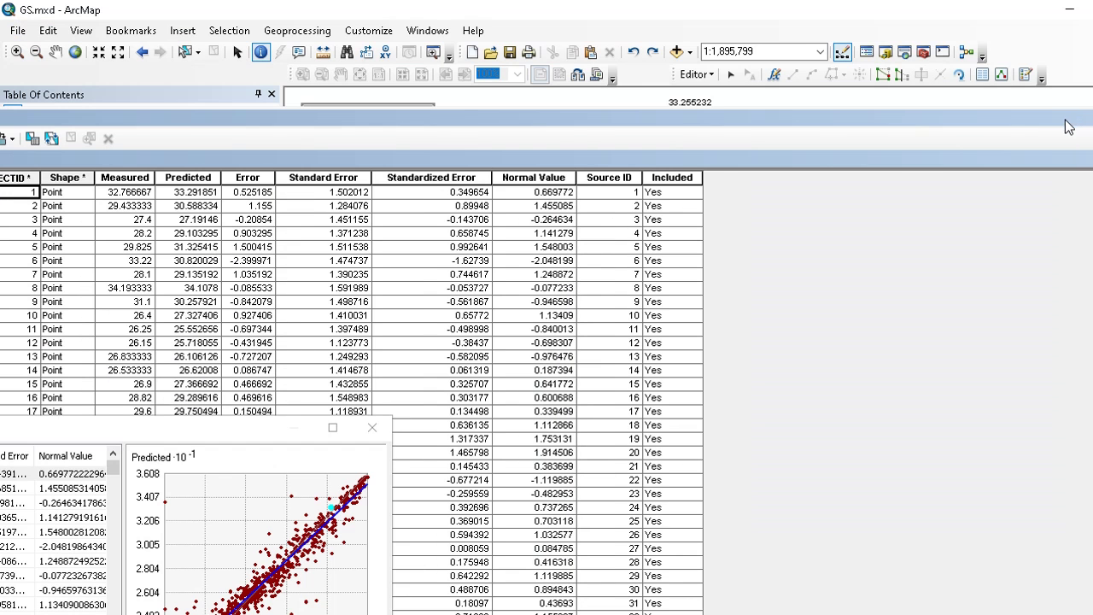
{"action": "left_click_drag", "start_coordinate": [1091, 156], "coordinate": [760, 251]}
{"action": "left_click_drag", "start_coordinate": [550, 112], "coordinate": [725, 245]}
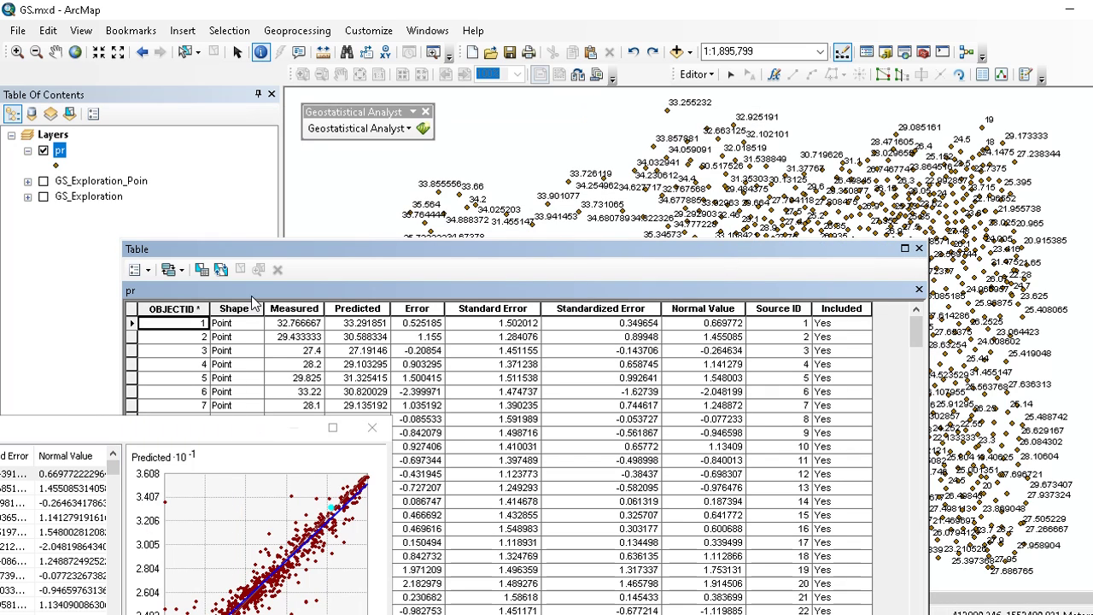
{"action": "left_click_drag", "start_coordinate": [234, 432], "coordinate": [918, 316]}
{"action": "left_click_drag", "start_coordinate": [1072, 242], "coordinate": [358, 111]}
{"action": "left_click", "coordinate": [556, 249]}
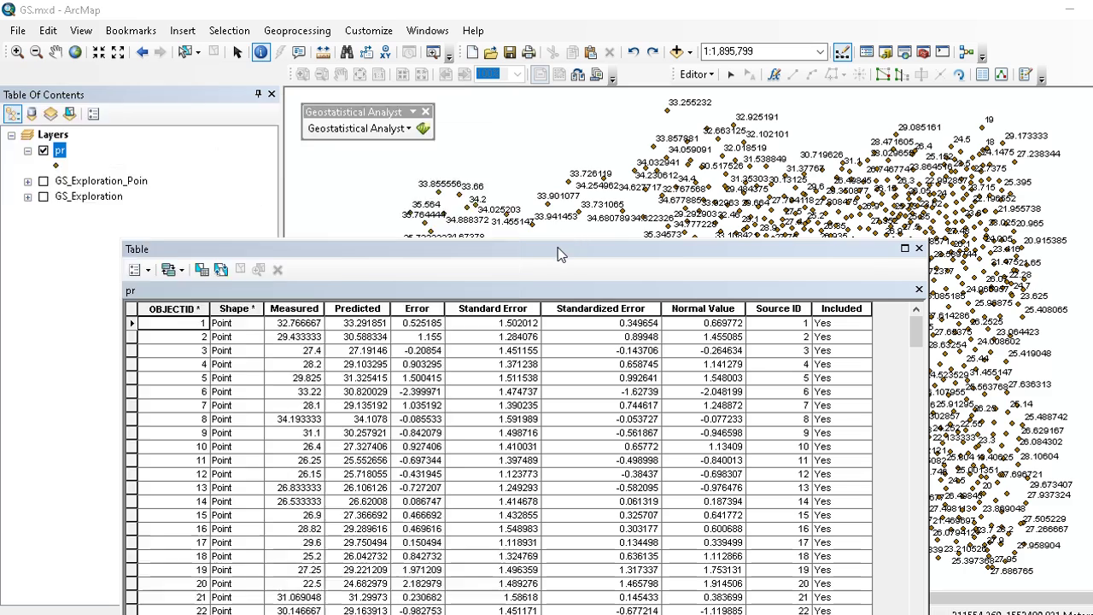
{"action": "left_click_drag", "start_coordinate": [344, 114], "coordinate": [117, 127]}
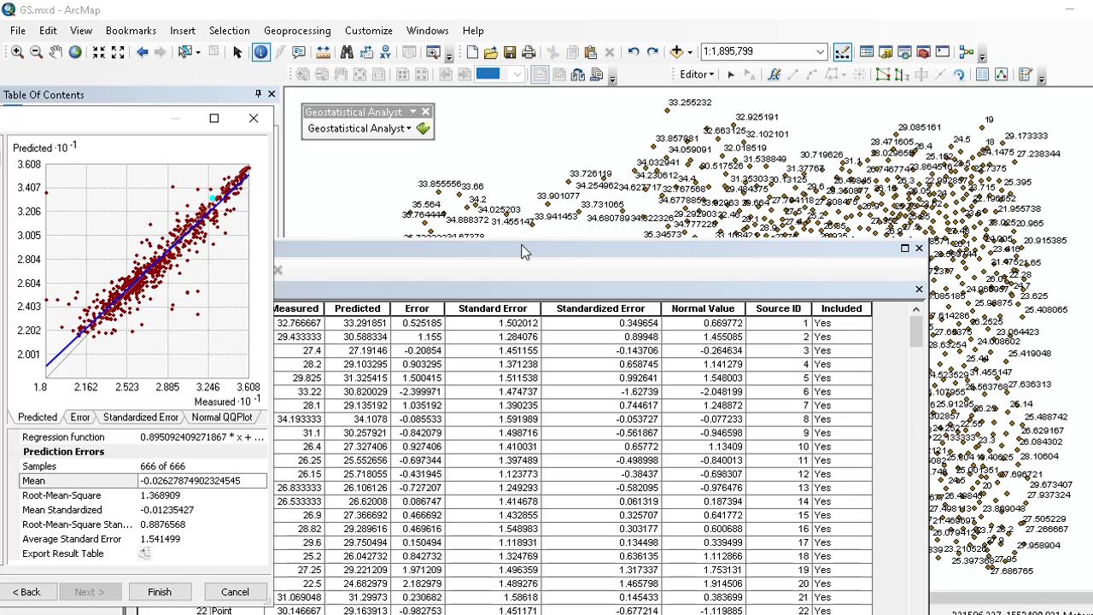
{"action": "left_click_drag", "start_coordinate": [461, 251], "coordinate": [619, 92]}
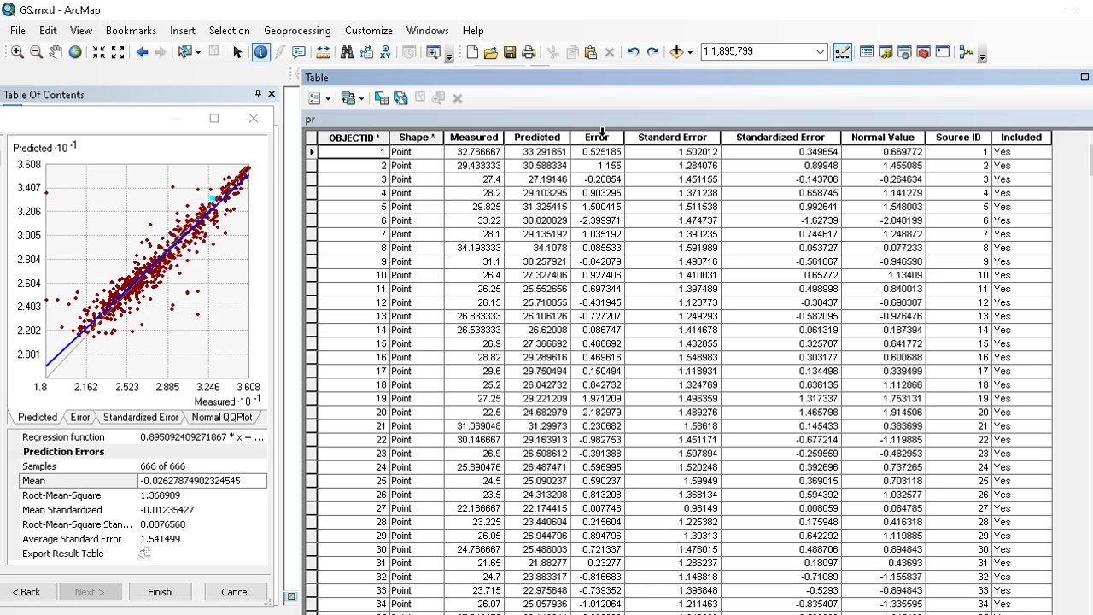
Step: Generate statistics for the pr table's Error field and compare their mean with the wizard's Mean prediction error
{"action": "left_click", "coordinate": [597, 137]}
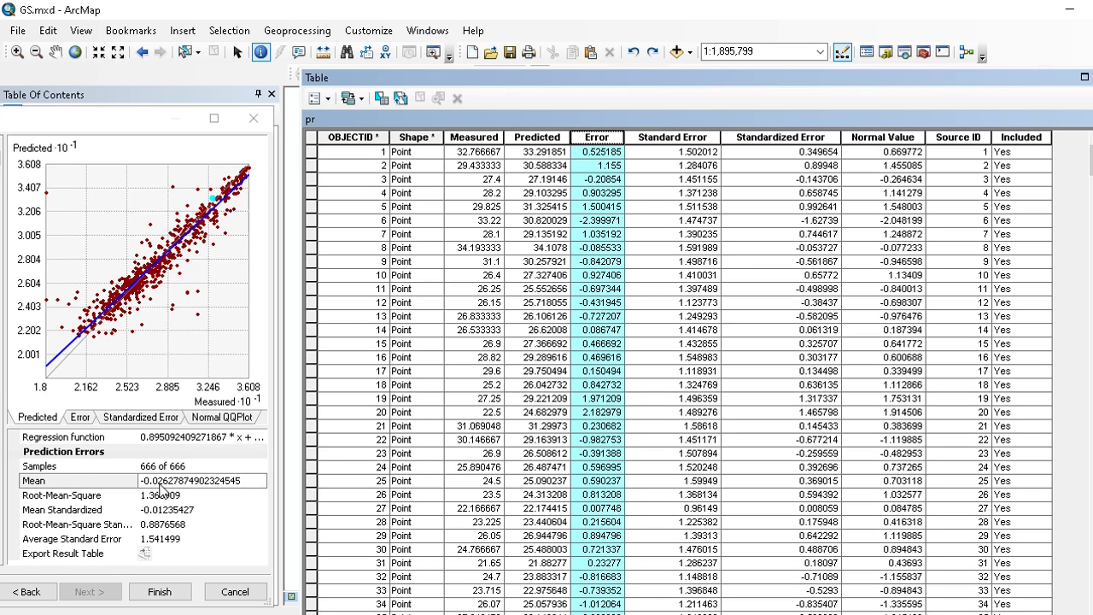
{"action": "right_click", "coordinate": [592, 142]}
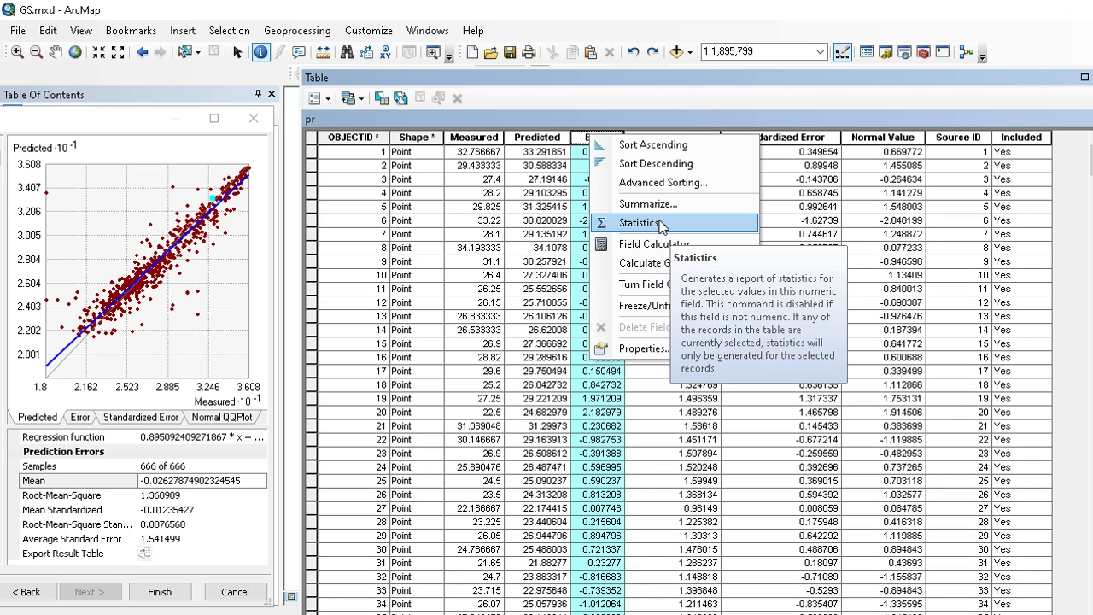
{"action": "left_click", "coordinate": [663, 224]}
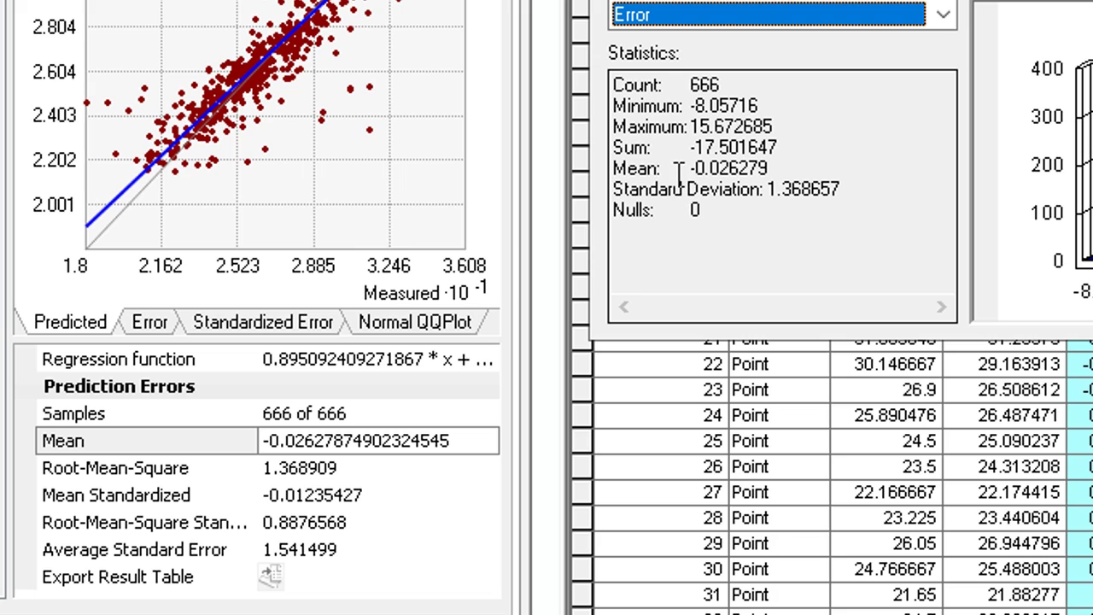
{"action": "left_click_drag", "start_coordinate": [681, 171], "coordinate": [740, 172]}
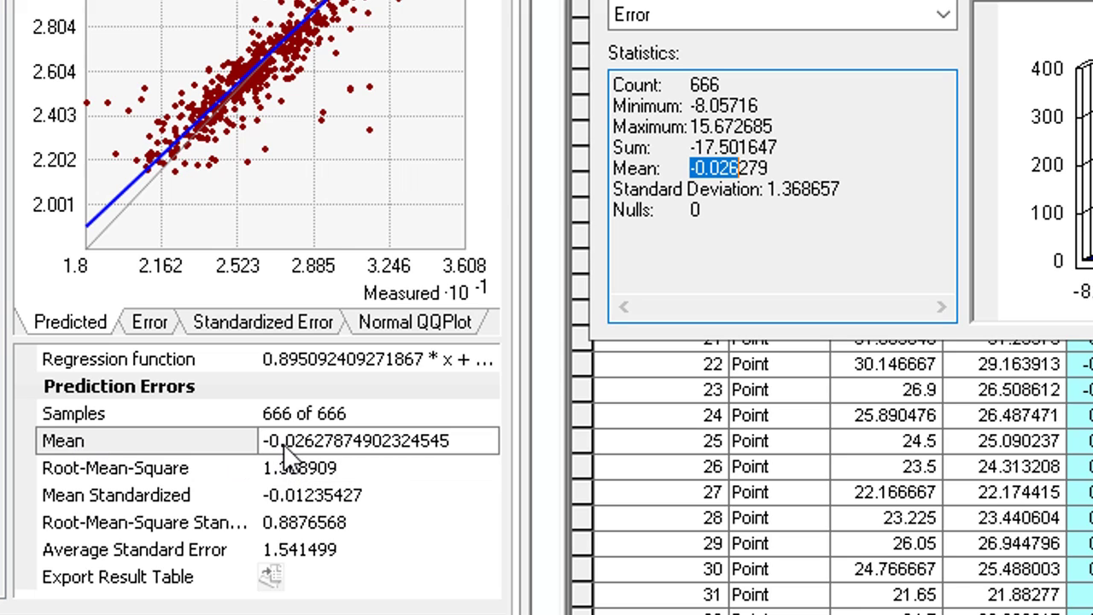
{"action": "left_click", "coordinate": [713, 167]}
{"action": "left_click_drag", "start_coordinate": [690, 168], "coordinate": [728, 167]}
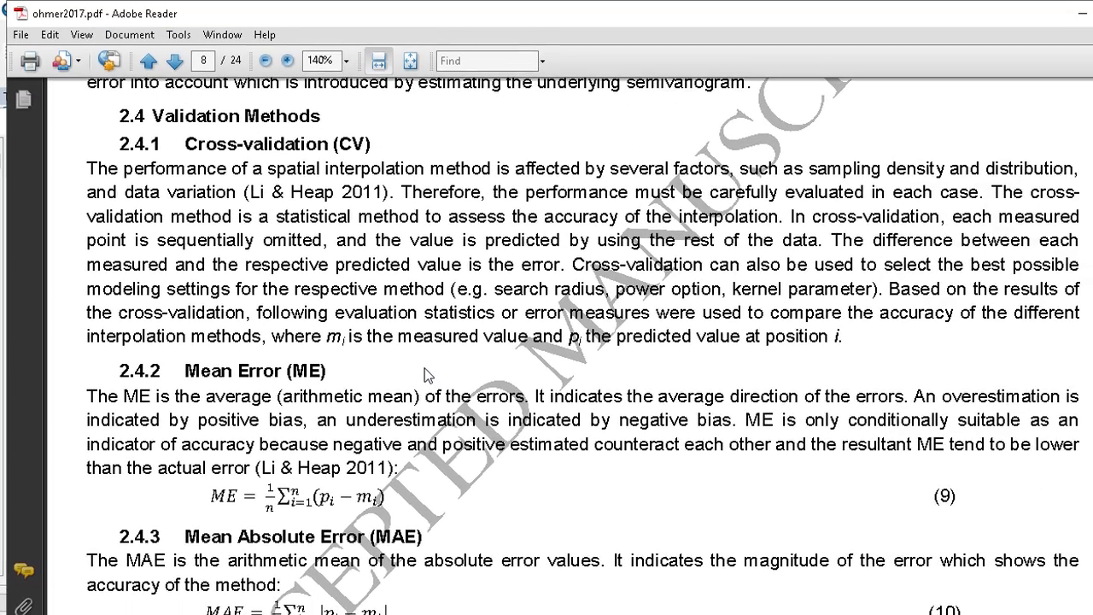
Step: Examine the Mean Absolute Error (MAE) formula in ohmer2017.pdf, highlighting its absolute difference term
{"action": "scroll", "coordinate": [425, 369], "scroll_direction": "down", "scroll_amount": 5}
{"action": "scroll", "coordinate": [415, 376], "scroll_direction": "down", "scroll_amount": 1}
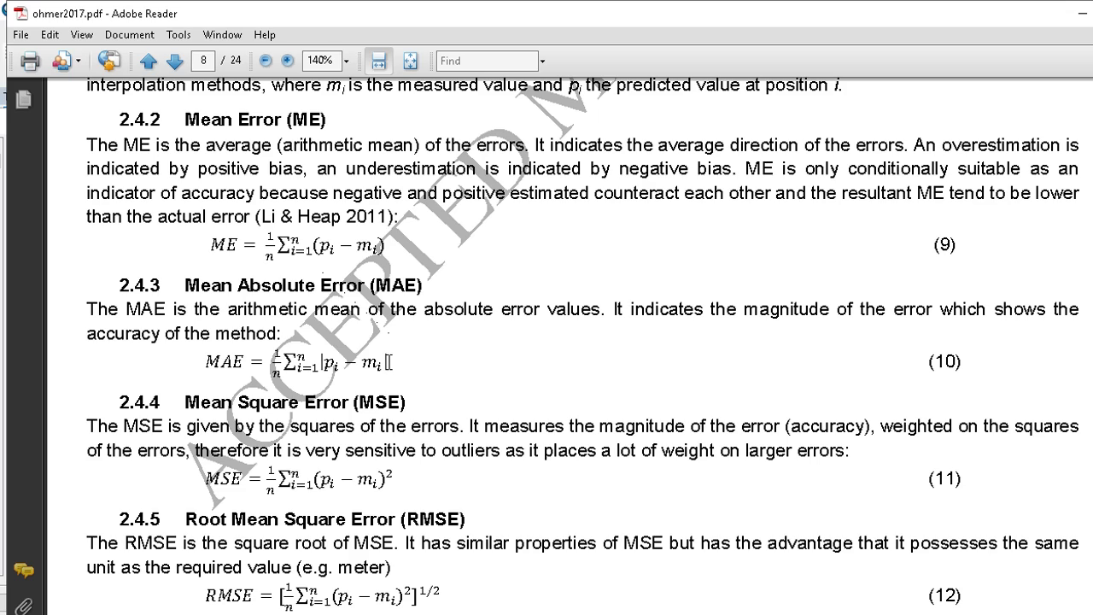
{"action": "left_click_drag", "start_coordinate": [389, 362], "coordinate": [365, 364]}
{"action": "left_click", "coordinate": [430, 368]}
Step: Read the Mean Square Error (MSE) section of the paper, marking its heading and the sentence on squared errors
{"action": "scroll", "coordinate": [274, 362], "scroll_direction": "down", "scroll_amount": 1}
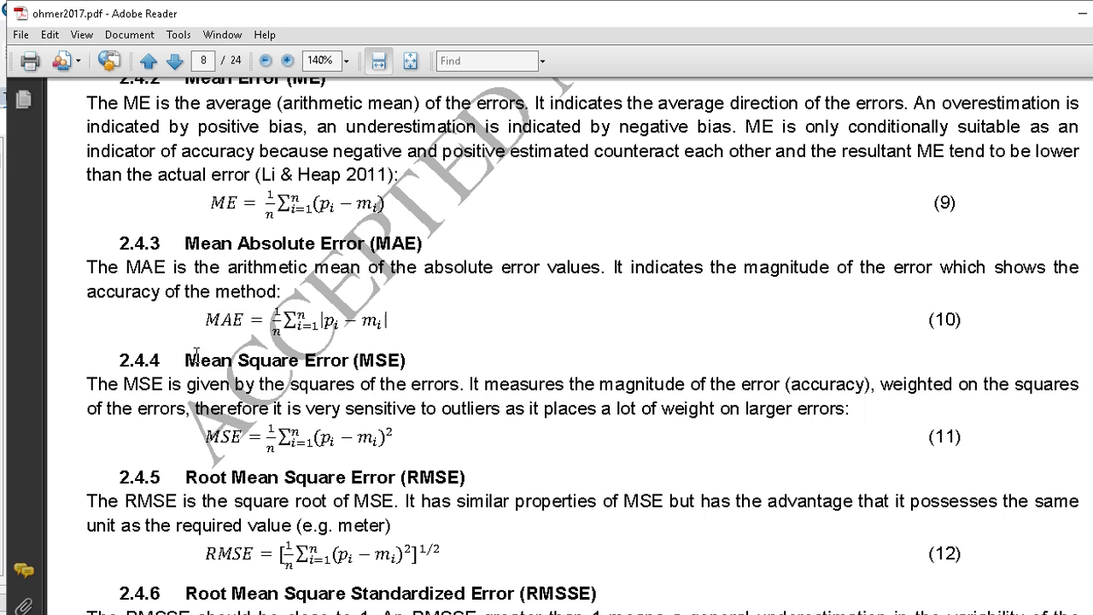
{"action": "left_click_drag", "start_coordinate": [187, 360], "coordinate": [209, 362]}
{"action": "left_click", "coordinate": [473, 386]}
{"action": "left_click_drag", "start_coordinate": [469, 384], "coordinate": [169, 371]}
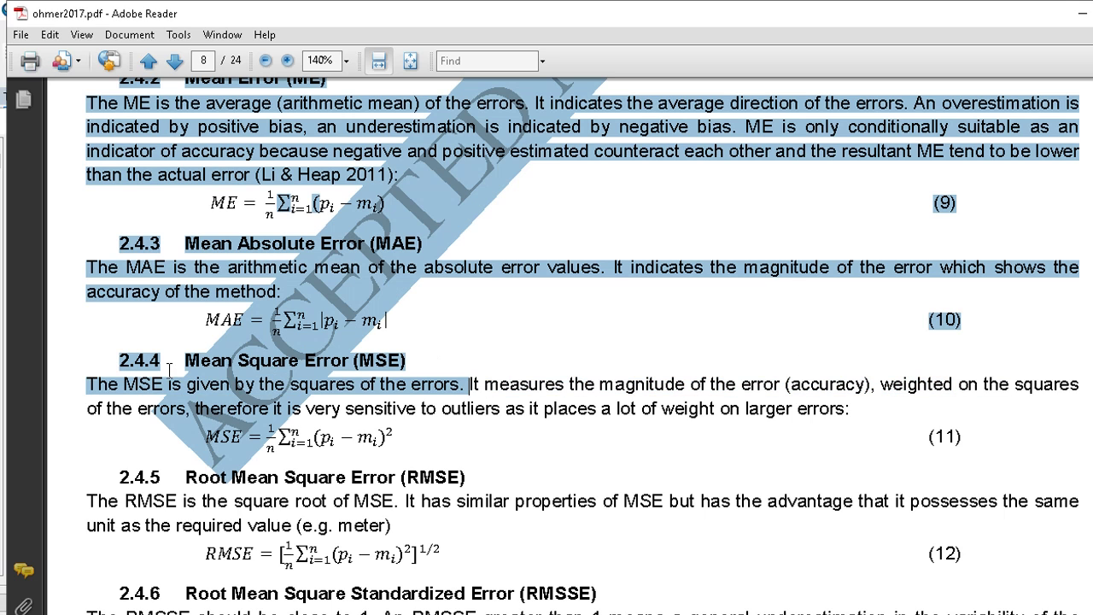
{"action": "left_click", "coordinate": [278, 417]}
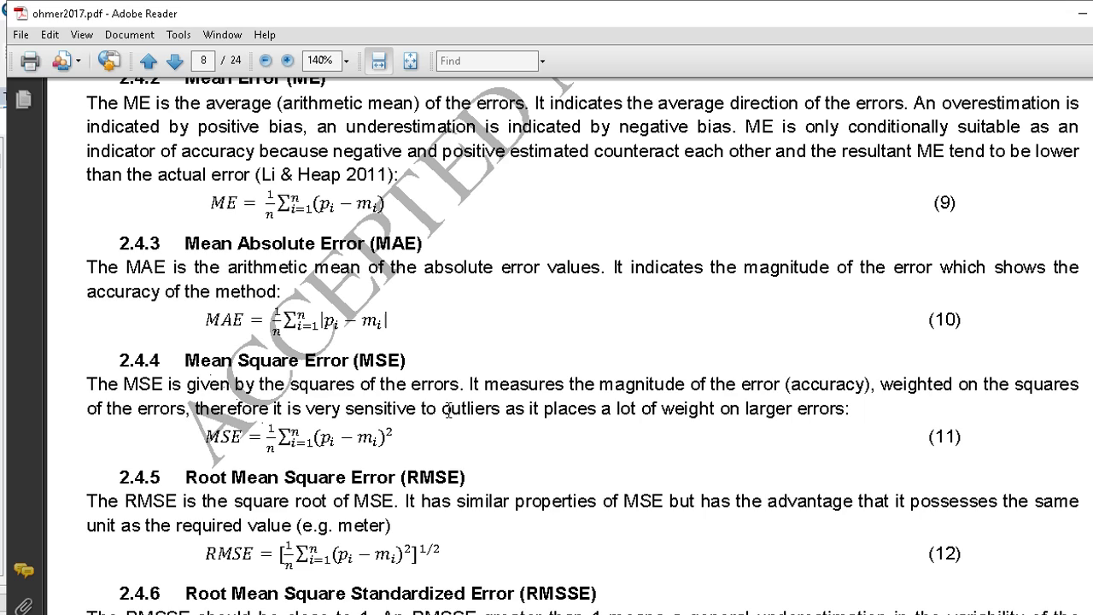
Step: Highlight the phrase "outliers as it places" in the paper's Mean Square Error section
{"action": "left_click_drag", "start_coordinate": [444, 410], "coordinate": [549, 411]}
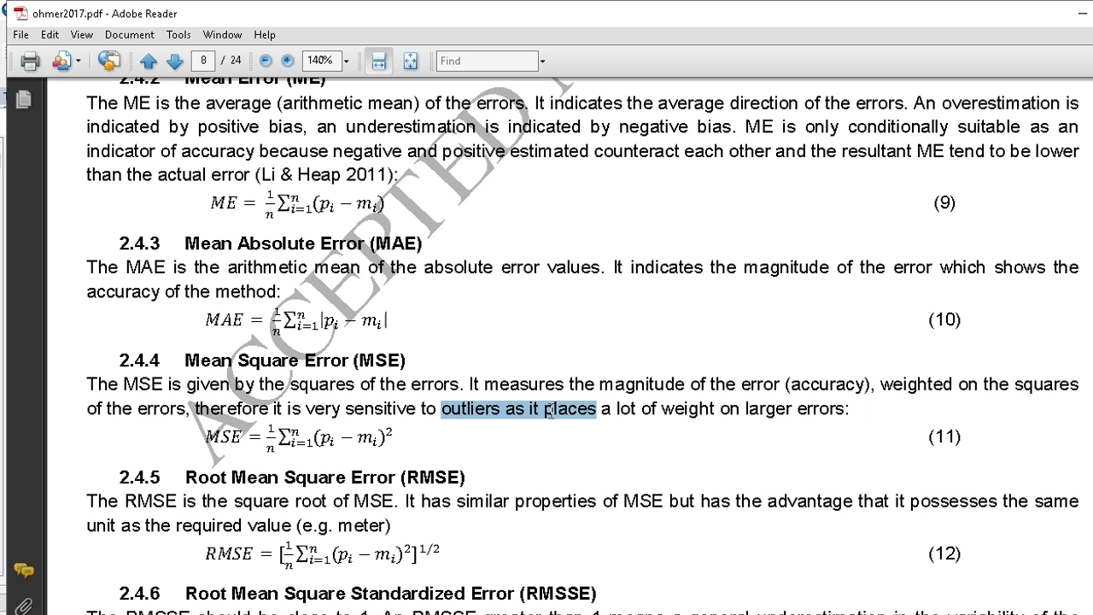
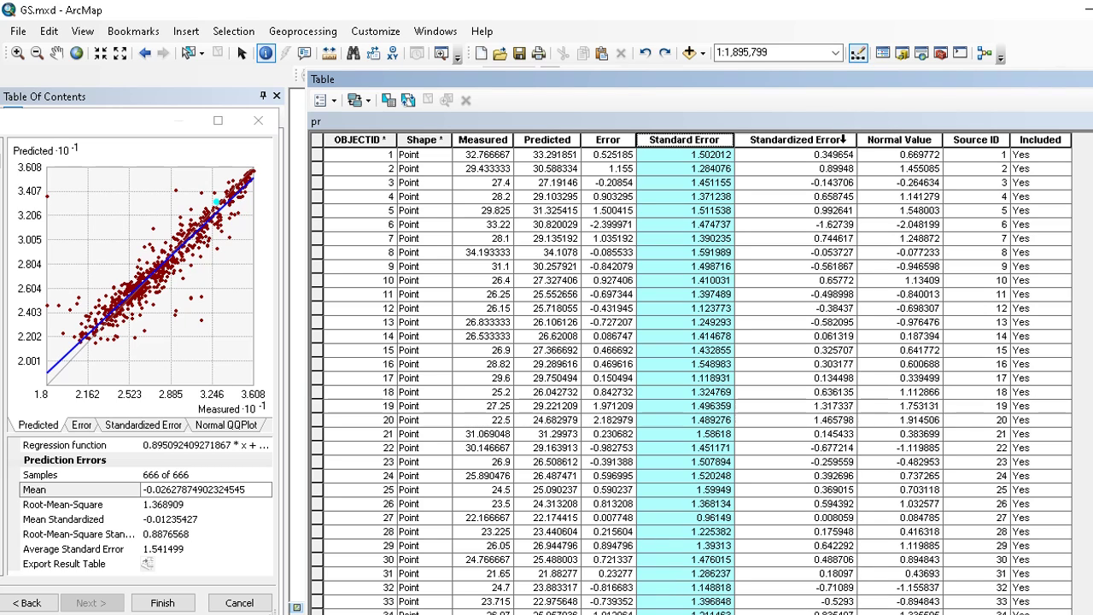
Step: Generate statistics for the pr table's Standardized Error field and compare them with the wizard's prediction errors
{"action": "left_click", "coordinate": [842, 139]}
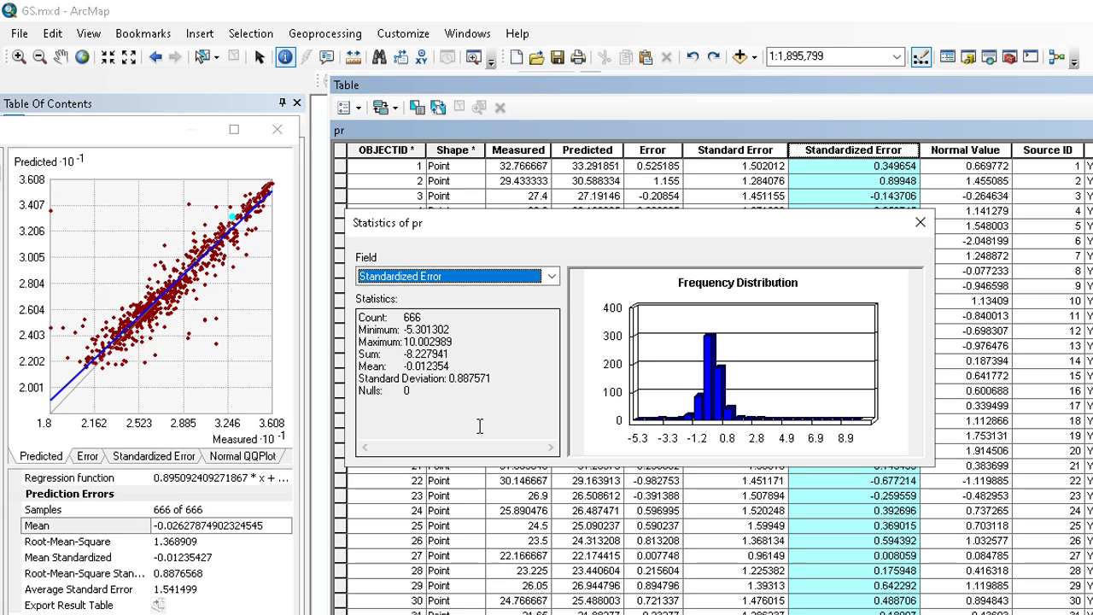
{"action": "left_click", "coordinate": [191, 591]}
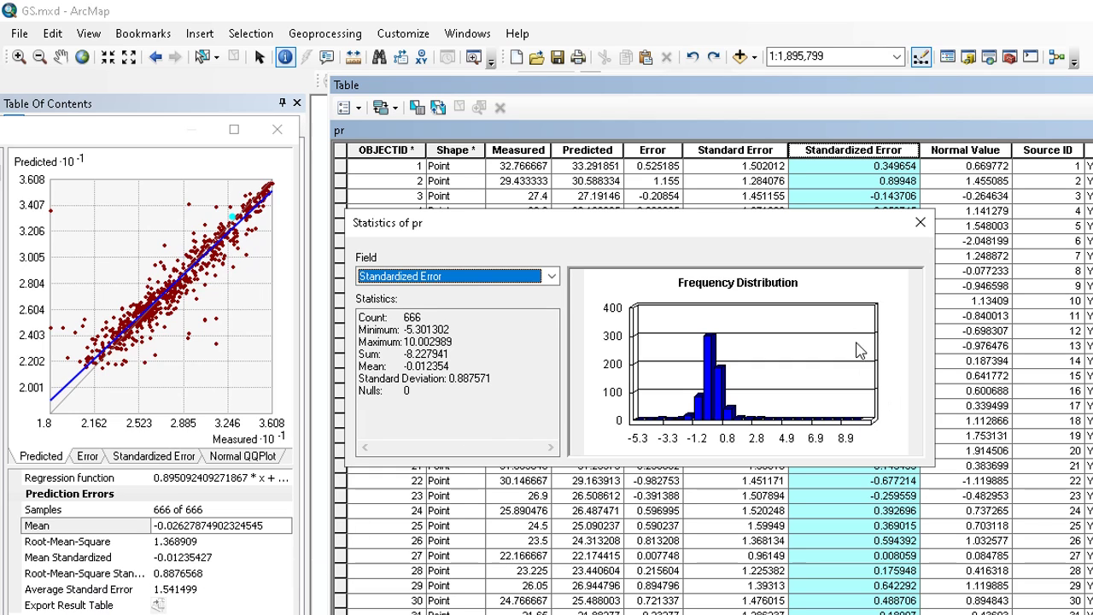
{"action": "left_click", "coordinate": [920, 223]}
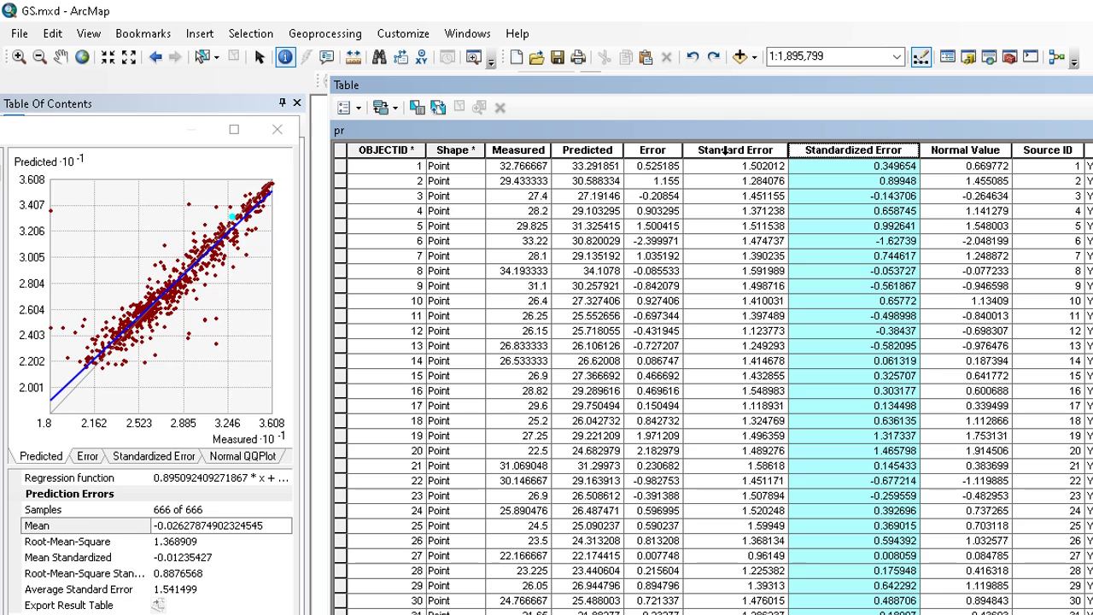
Step: Generate statistics for the Standard Error field and check its mean against the error definitions in ohmer2017.pdf
{"action": "left_click", "coordinate": [727, 151]}
{"action": "right_click", "coordinate": [728, 152]}
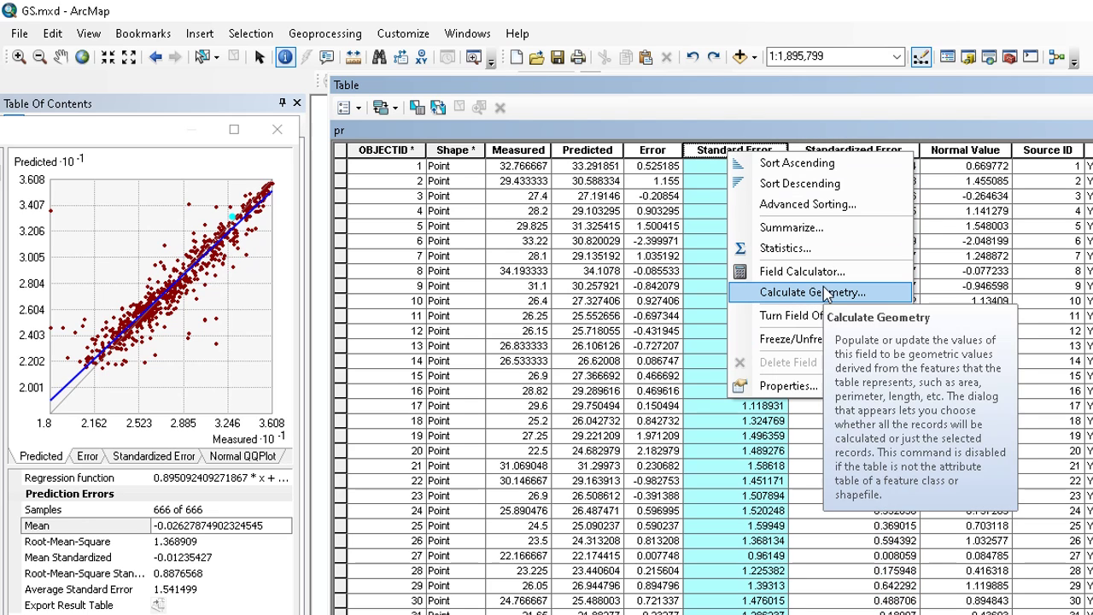
{"action": "left_click", "coordinate": [773, 247]}
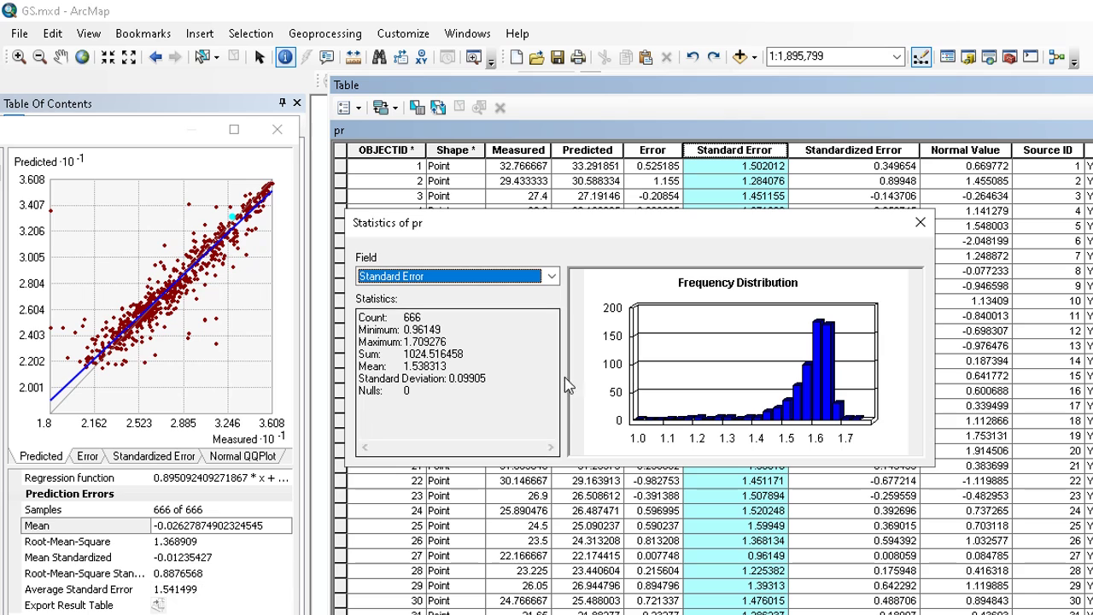
{"action": "key", "text": "alt+Tab"}
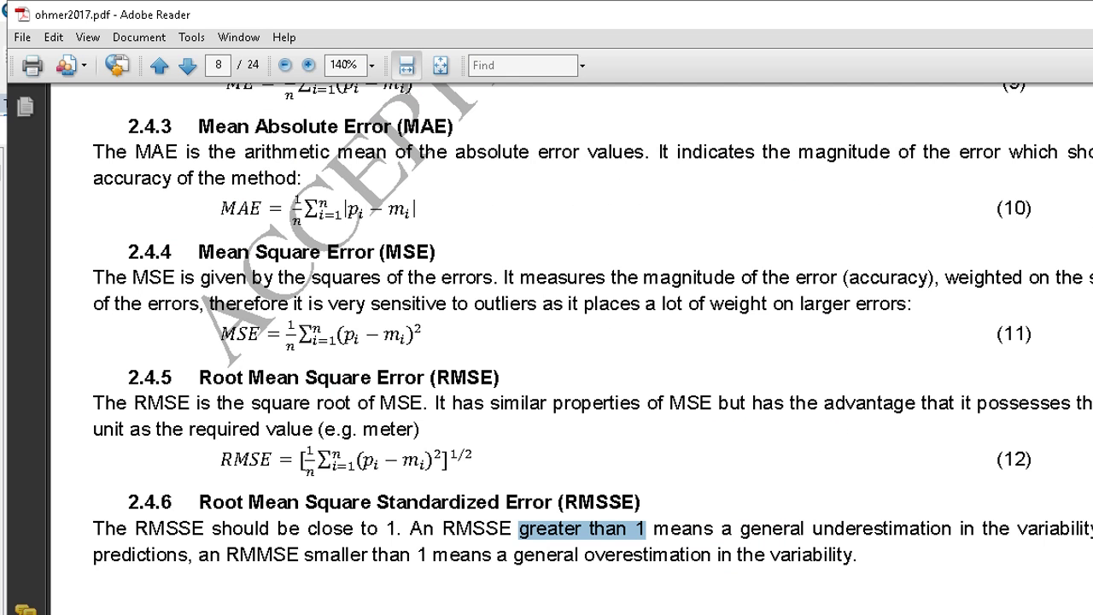
{"action": "key", "text": "alt+Tab"}
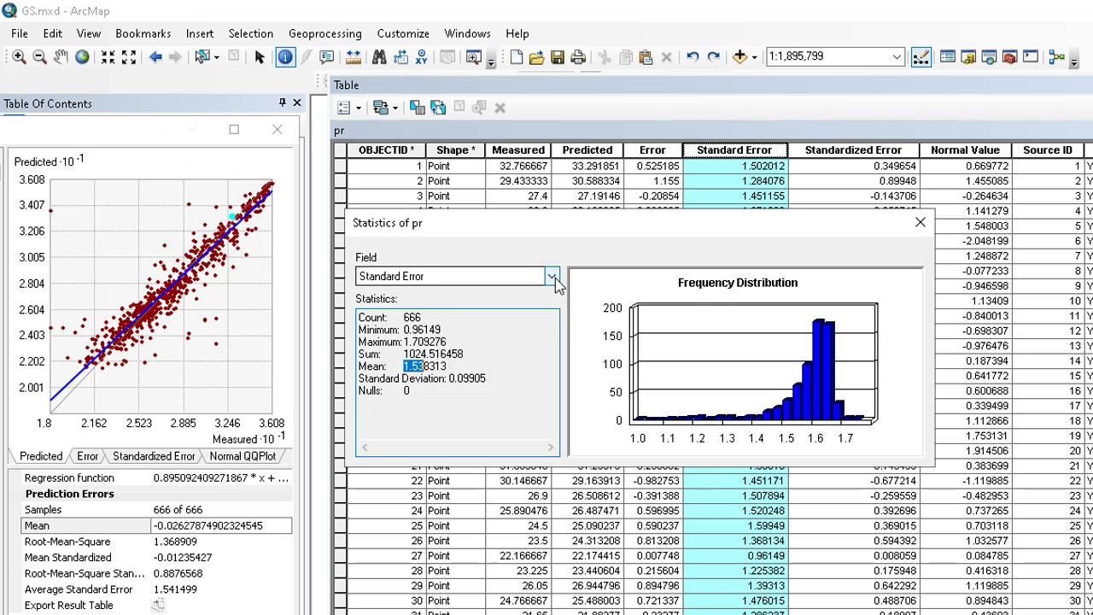
Step: Switch the statistics to Standardized Error, compare its mean and standard deviation with the wizard's standardized errors, and close the statistics
{"action": "left_click", "coordinate": [552, 275]}
{"action": "left_click", "coordinate": [477, 345]}
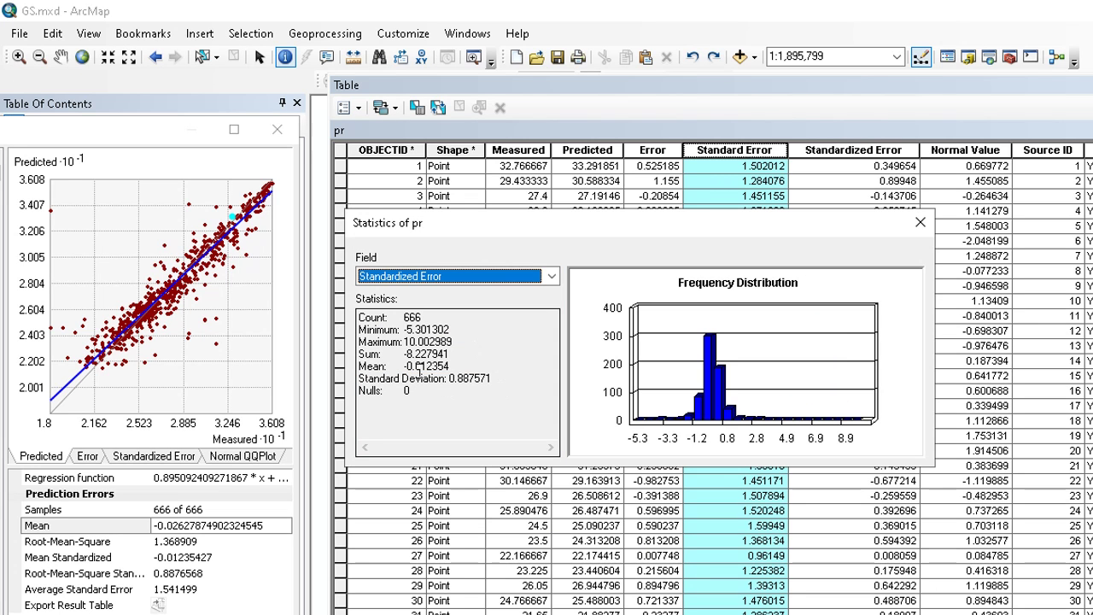
{"action": "left_click_drag", "start_coordinate": [405, 366], "coordinate": [427, 367]}
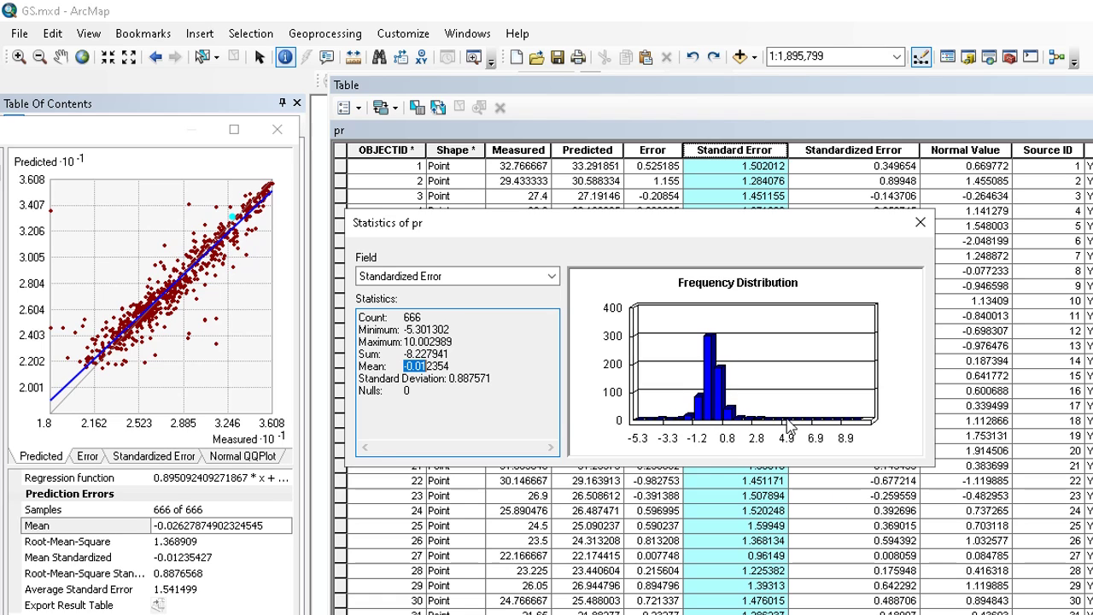
{"action": "left_click", "coordinate": [469, 390]}
{"action": "mouse_move", "coordinate": [179, 564]}
{"action": "left_click", "coordinate": [920, 222]}
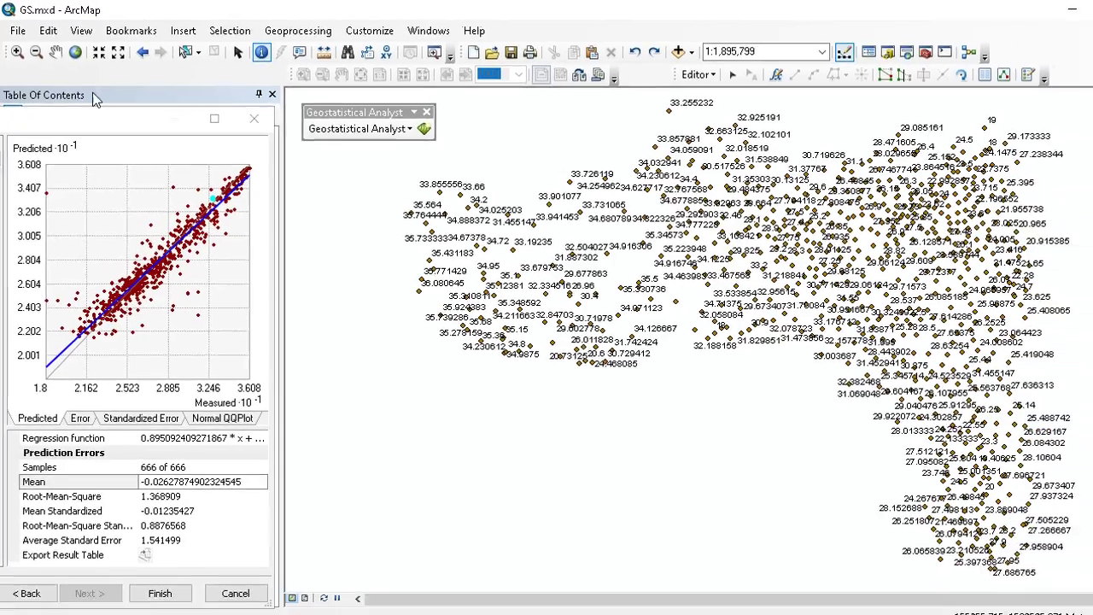
Step: Dock the Table Of Contents again and reposition the Cross Validation window so its whole content is visible
{"action": "left_click_drag", "start_coordinate": [101, 104], "coordinate": [649, 98]}
{"action": "left_click_drag", "start_coordinate": [578, 86], "coordinate": [577, 88]}
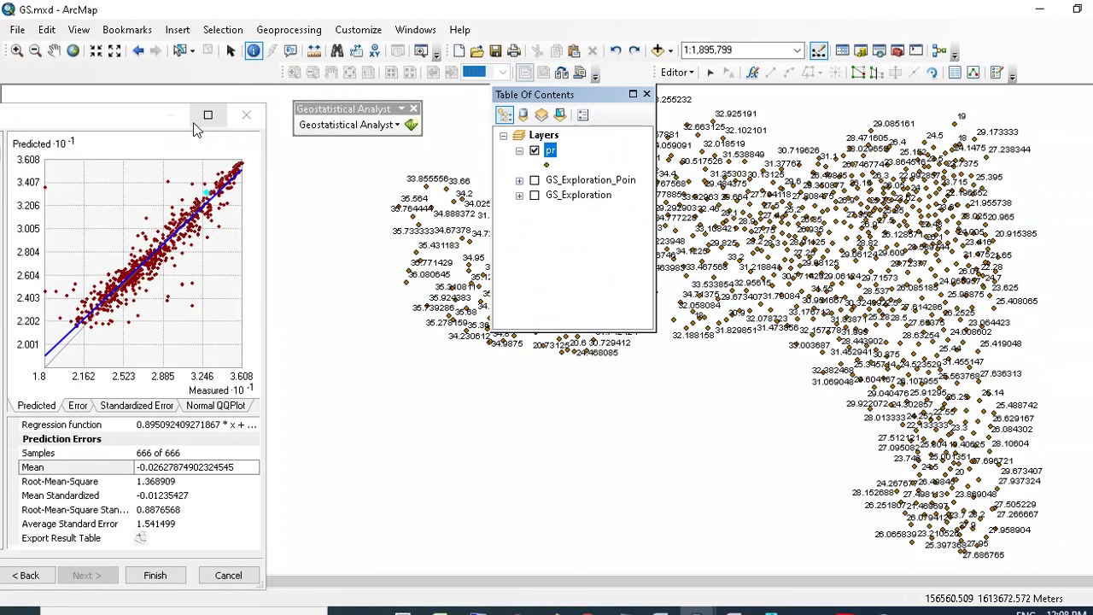
{"action": "left_click", "coordinate": [160, 117]}
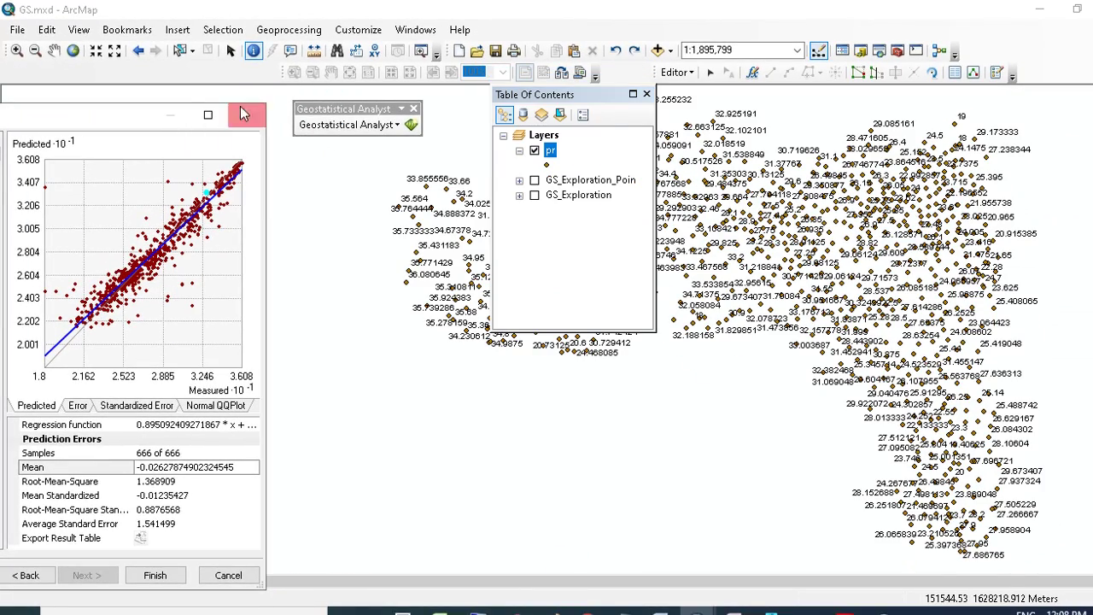
{"action": "left_click_drag", "start_coordinate": [132, 119], "coordinate": [933, 141]}
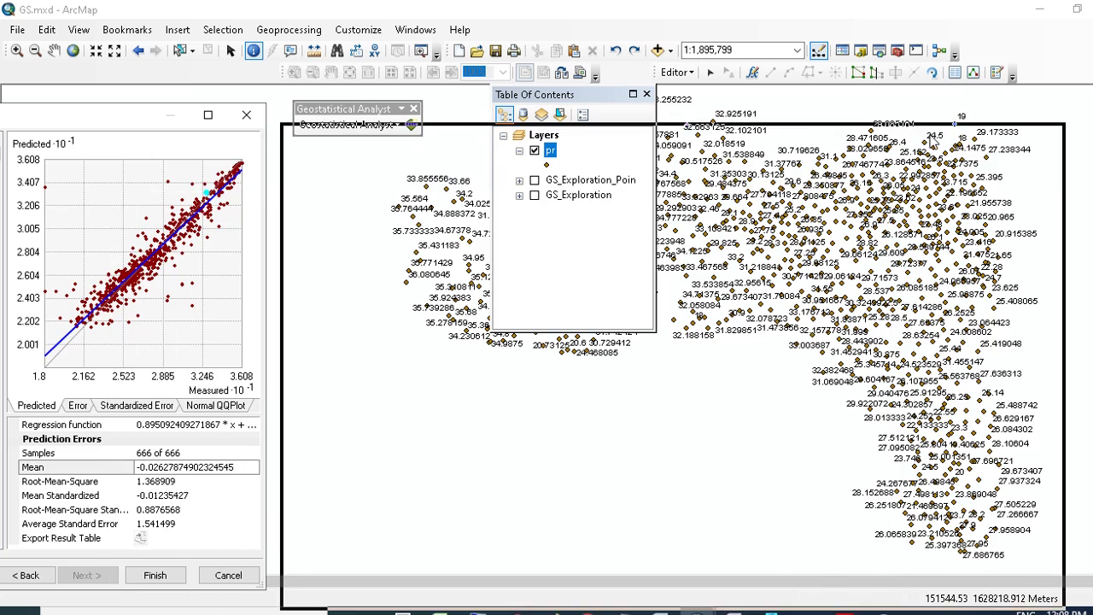
{"action": "left_click_drag", "start_coordinate": [595, 92], "coordinate": [25, 337]}
{"action": "left_click", "coordinate": [515, 113]}
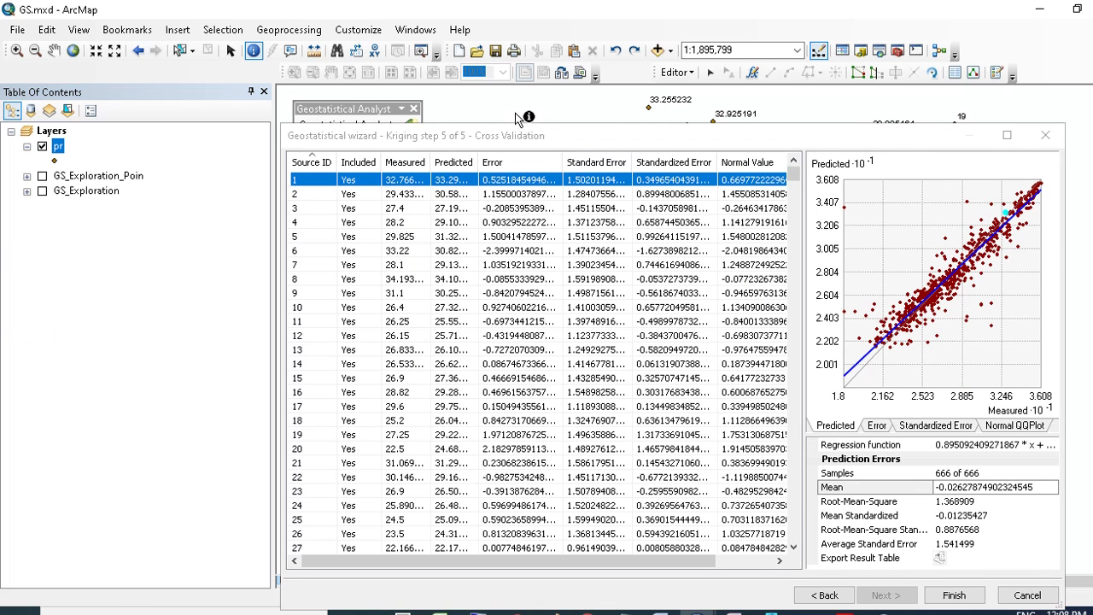
{"action": "left_click_drag", "start_coordinate": [577, 145], "coordinate": [410, 76]}
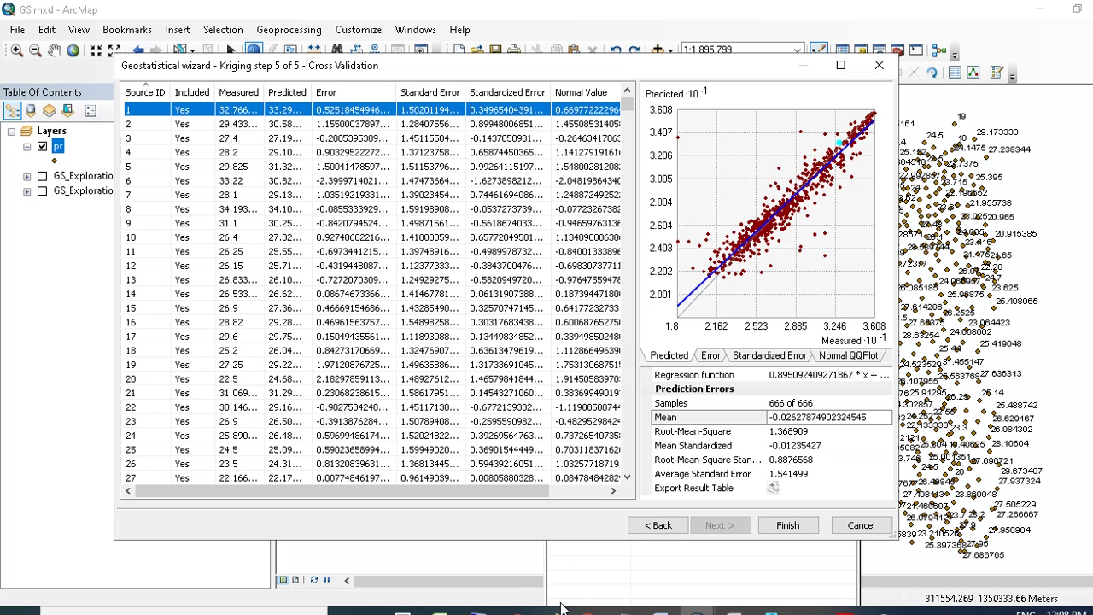
Step: Capture the wizard's Prediction Errors list with Snipping Tool as a reference and minimize the capture
{"action": "left_click", "coordinate": [519, 609]}
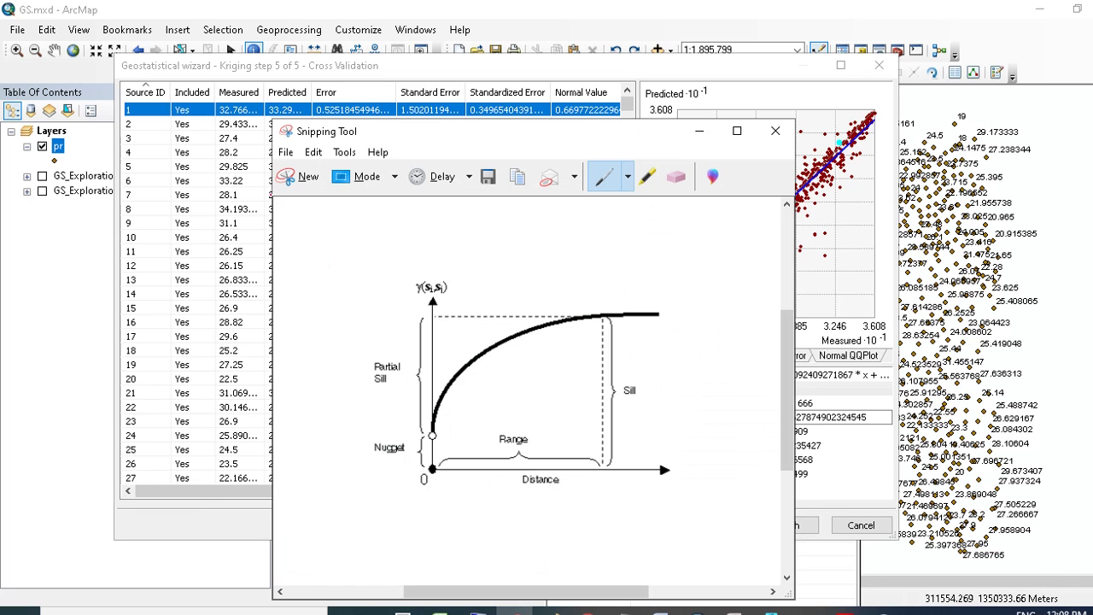
{"action": "left_click", "coordinate": [300, 176]}
{"action": "left_click_drag", "start_coordinate": [656, 391], "coordinate": [885, 504]}
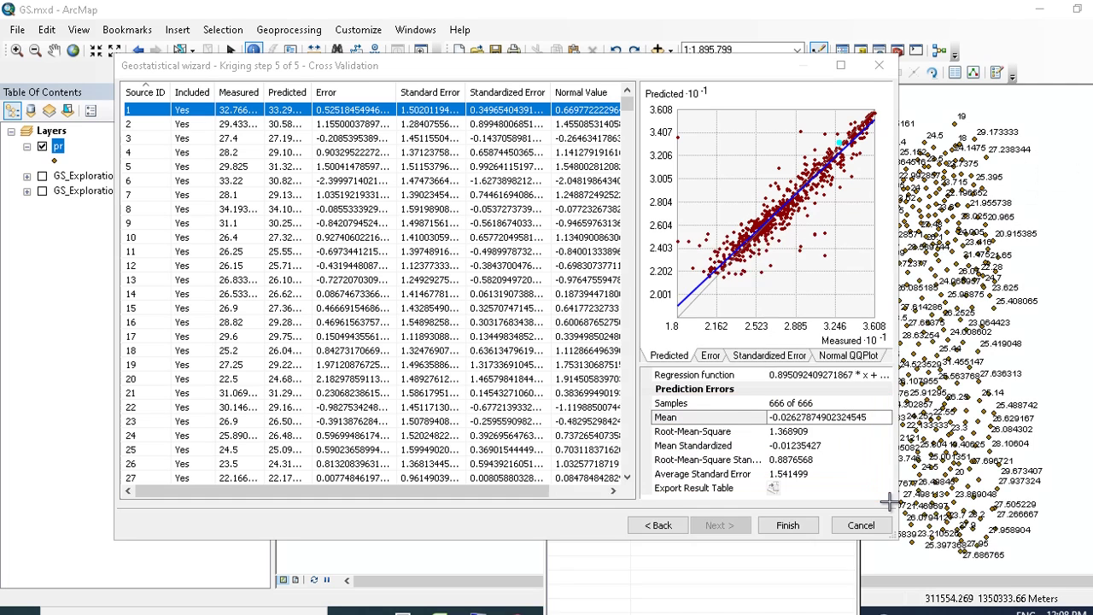
{"action": "left_click", "coordinate": [934, 250]}
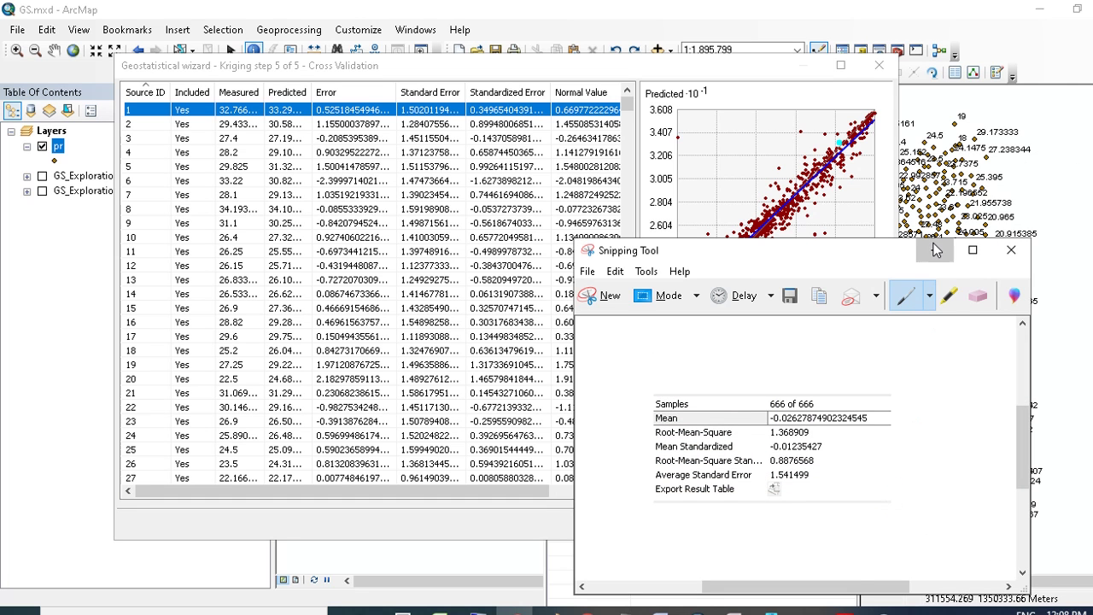
Step: Return to Semivariogram/Covariance Modeling, optimize the model parameters, review the Major Range, and advance to Cross Validation again
{"action": "left_click", "coordinate": [659, 526]}
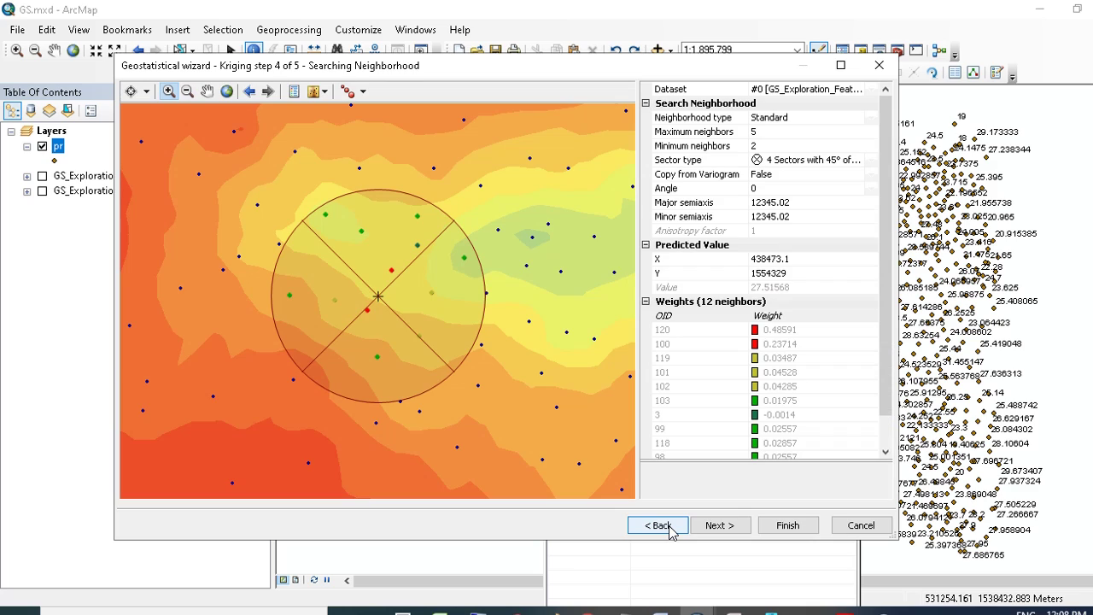
{"action": "left_click", "coordinate": [670, 528]}
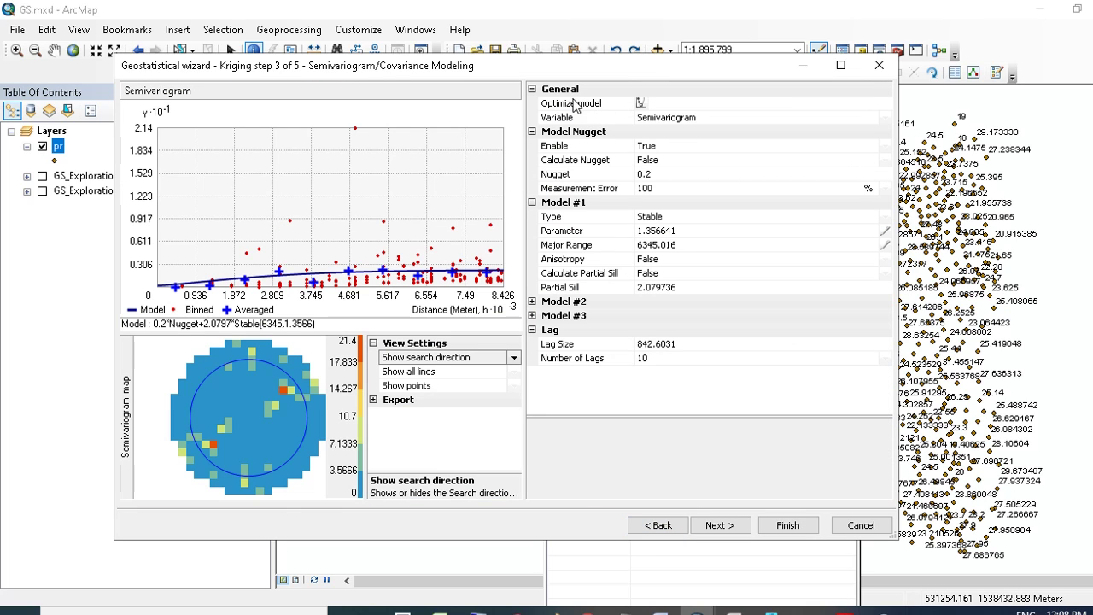
{"action": "left_click", "coordinate": [643, 103]}
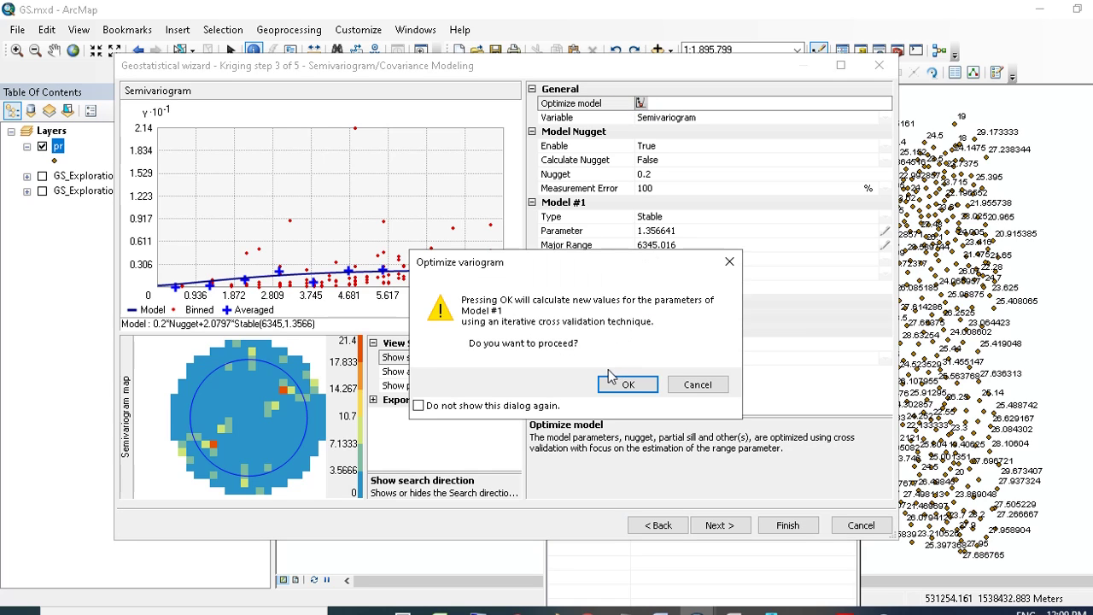
{"action": "left_click", "coordinate": [627, 385]}
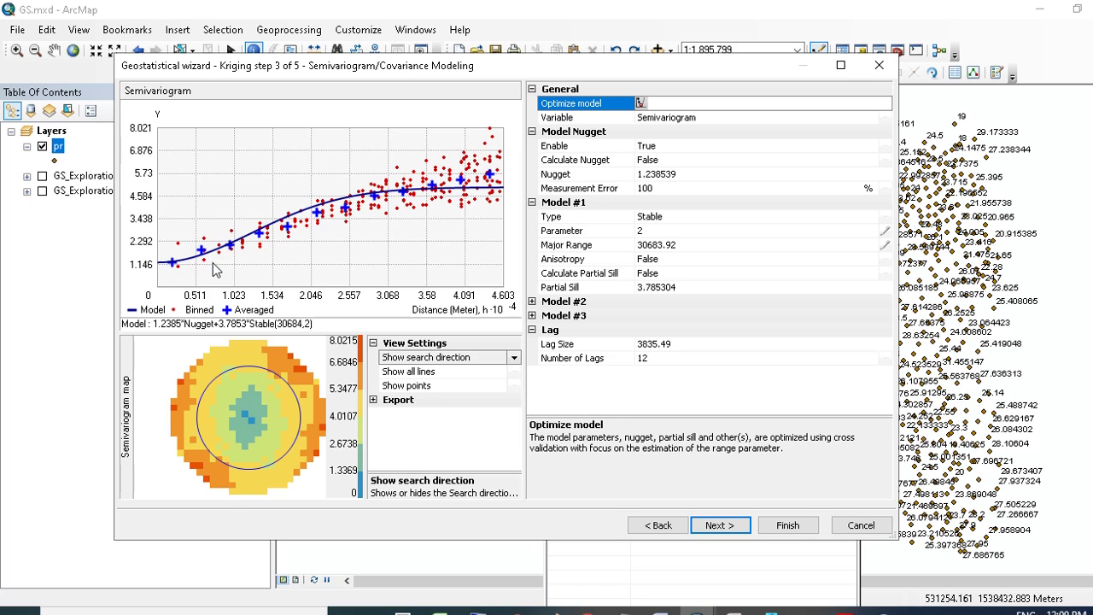
{"action": "left_click", "coordinate": [649, 247]}
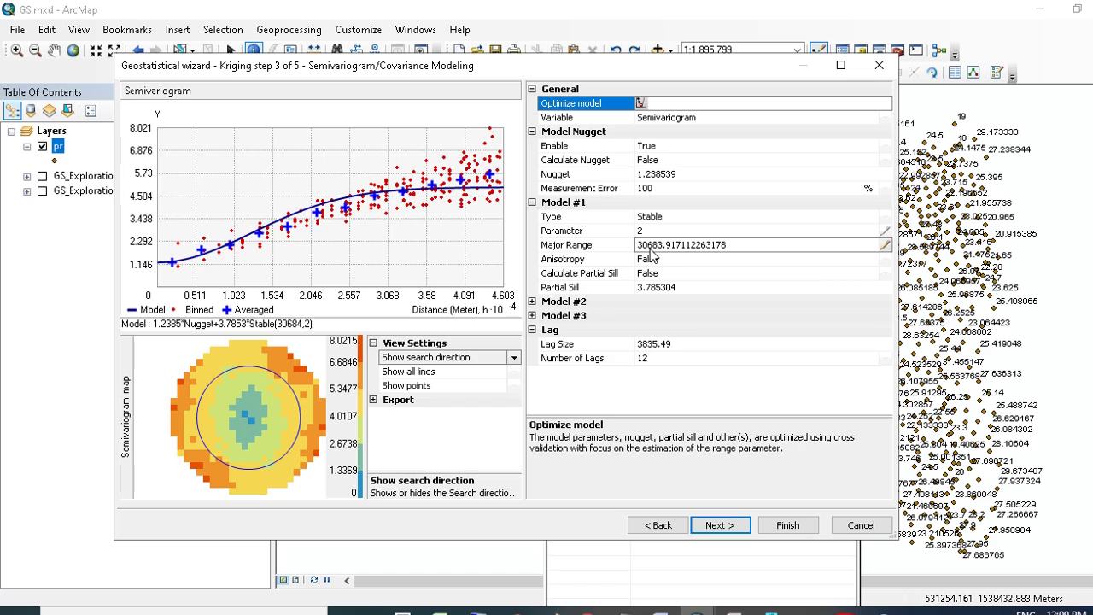
{"action": "key", "text": "Return"}
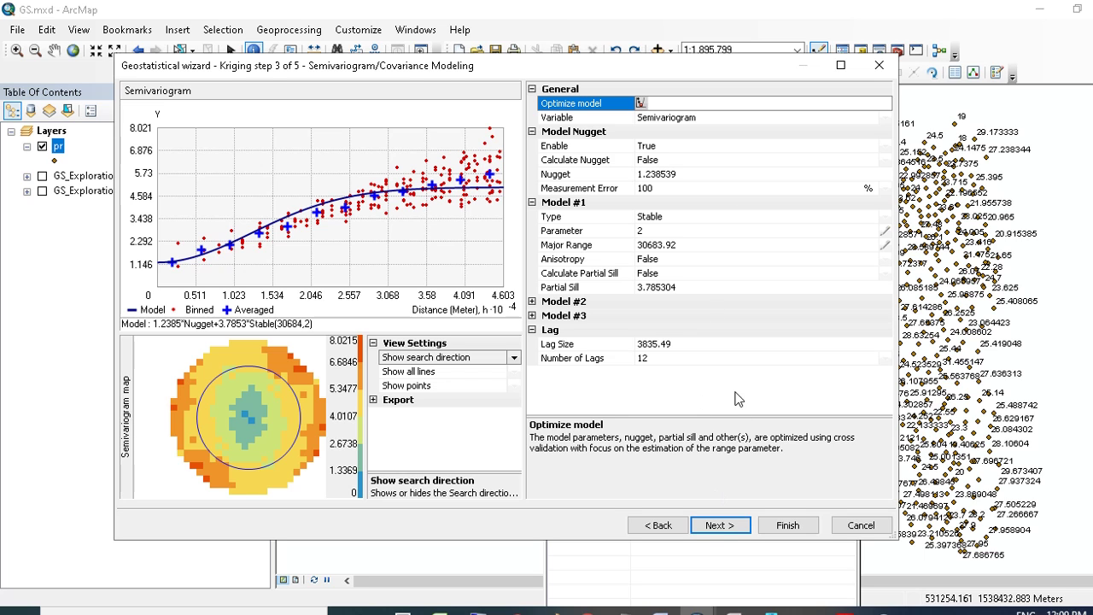
{"action": "left_click", "coordinate": [712, 529]}
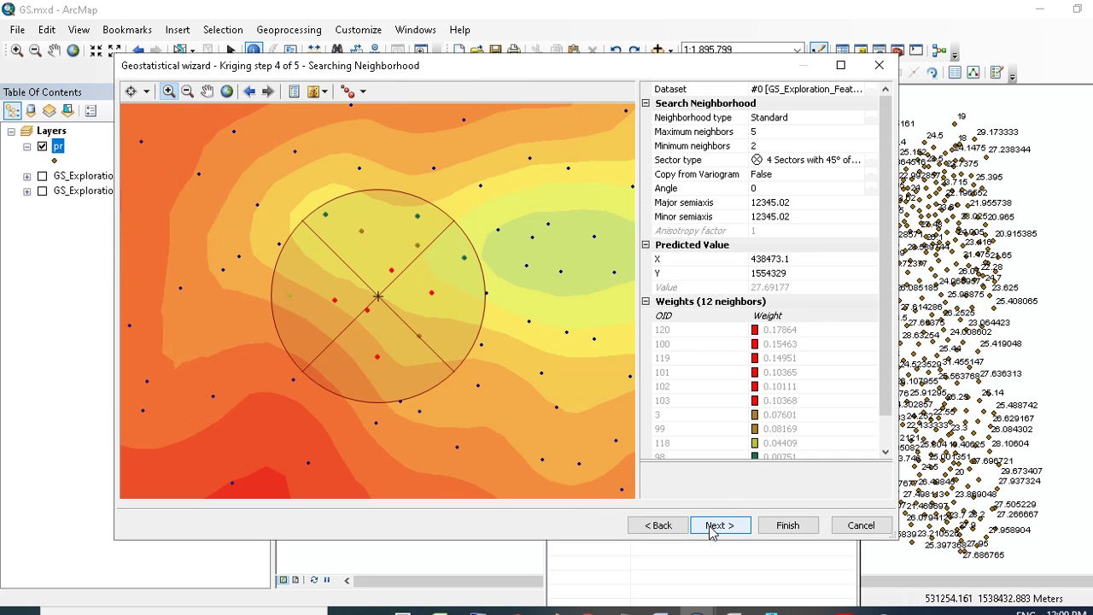
{"action": "left_click", "coordinate": [715, 526]}
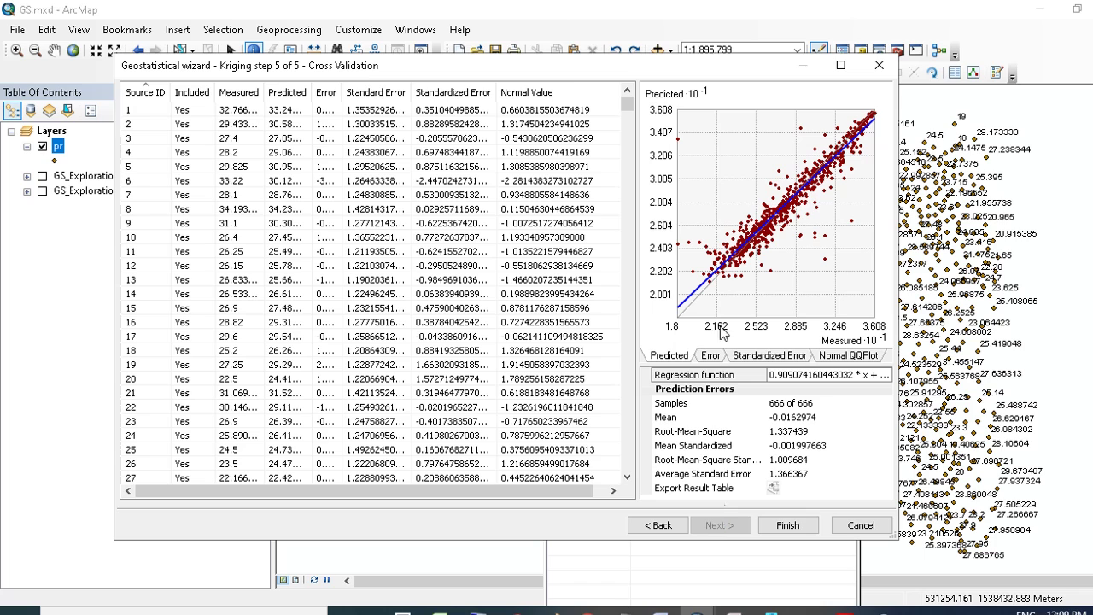
Step: Place the captured errors beside the optimized model's Prediction Errors and compare them, circling the captured Average Standard Error in red
{"action": "left_click_drag", "start_coordinate": [636, 72], "coordinate": [246, 86]}
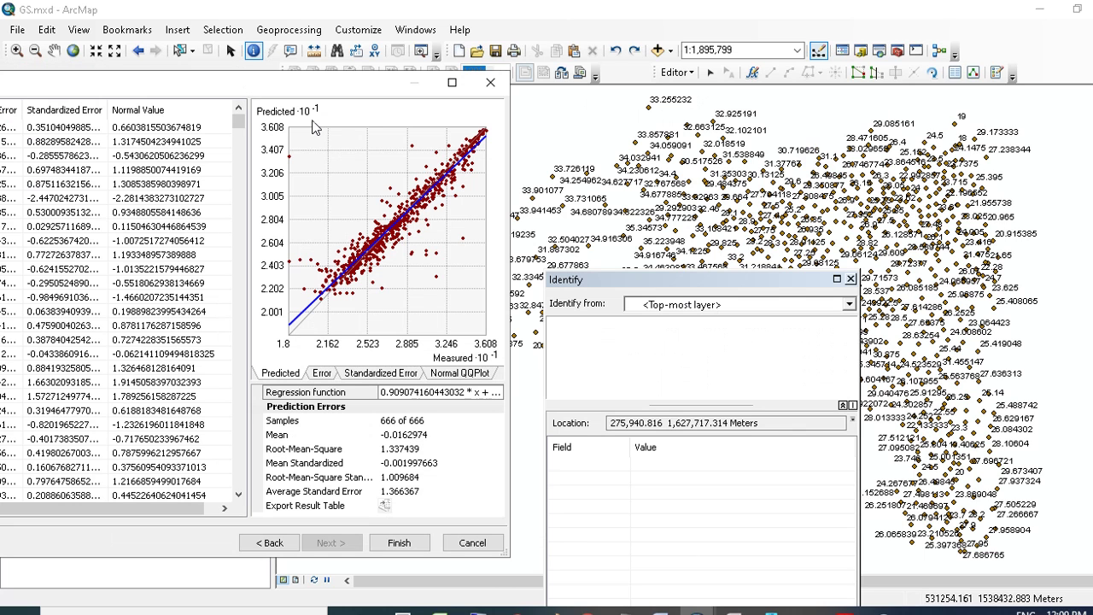
{"action": "left_click", "coordinate": [532, 611]}
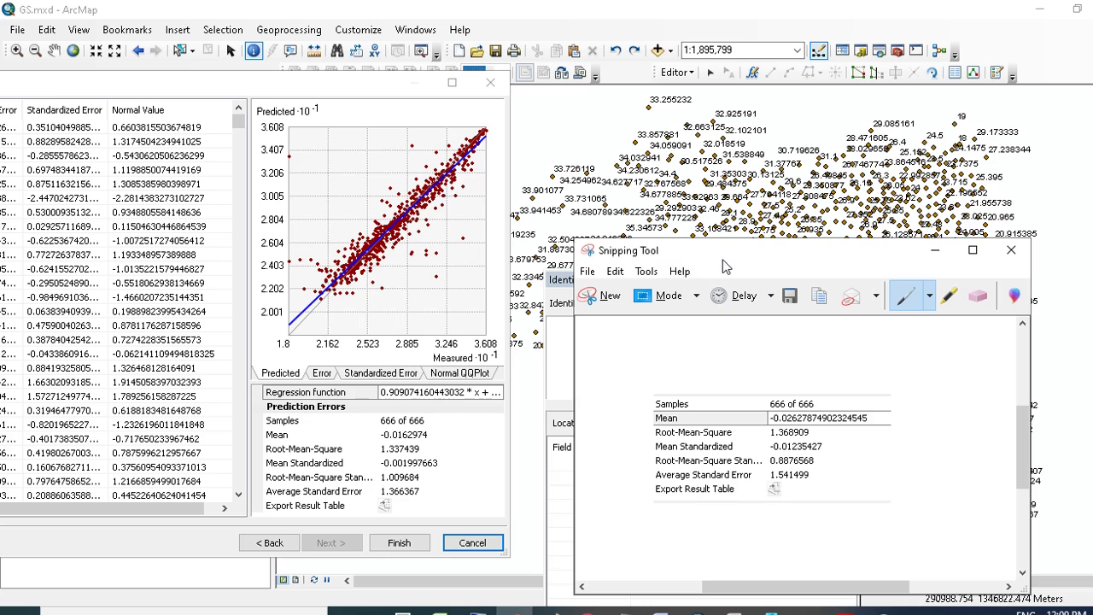
{"action": "left_click_drag", "start_coordinate": [723, 261], "coordinate": [658, 241]}
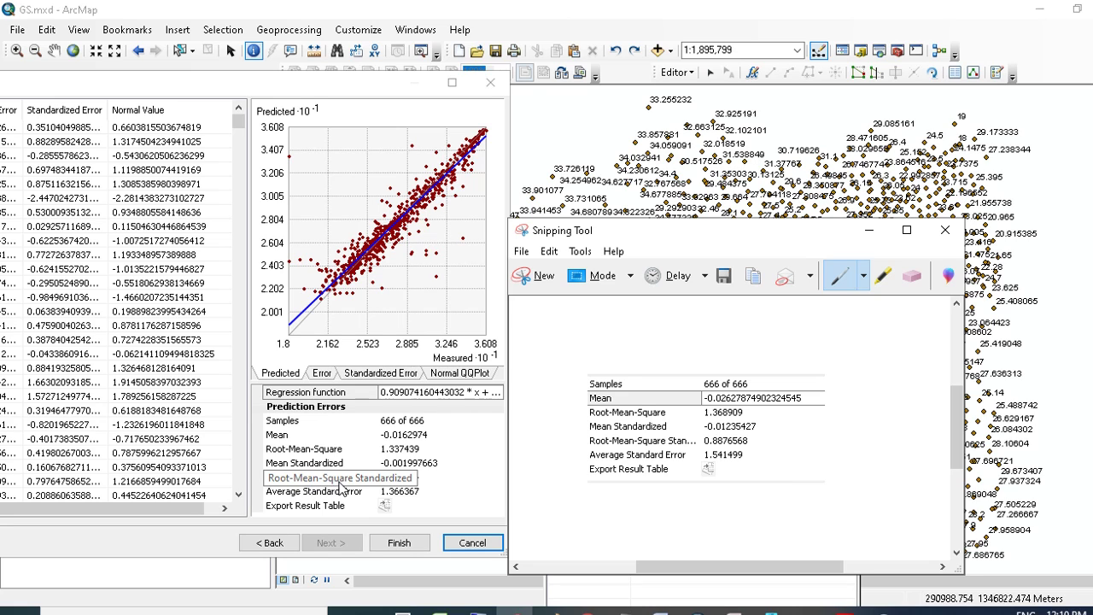
{"action": "mouse_move", "coordinate": [384, 482]}
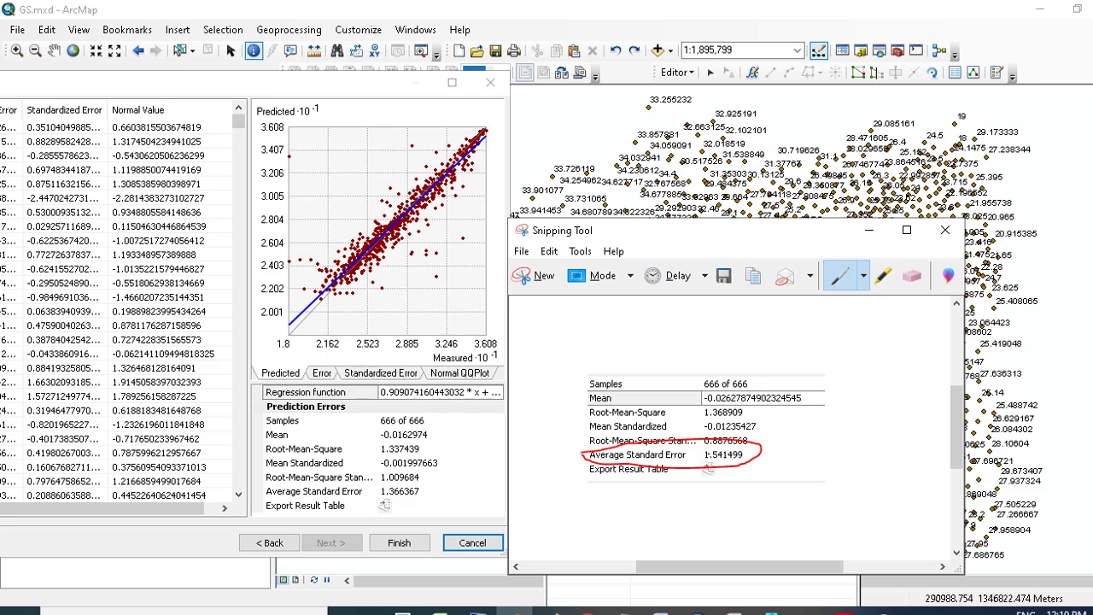
{"action": "left_click", "coordinate": [397, 493]}
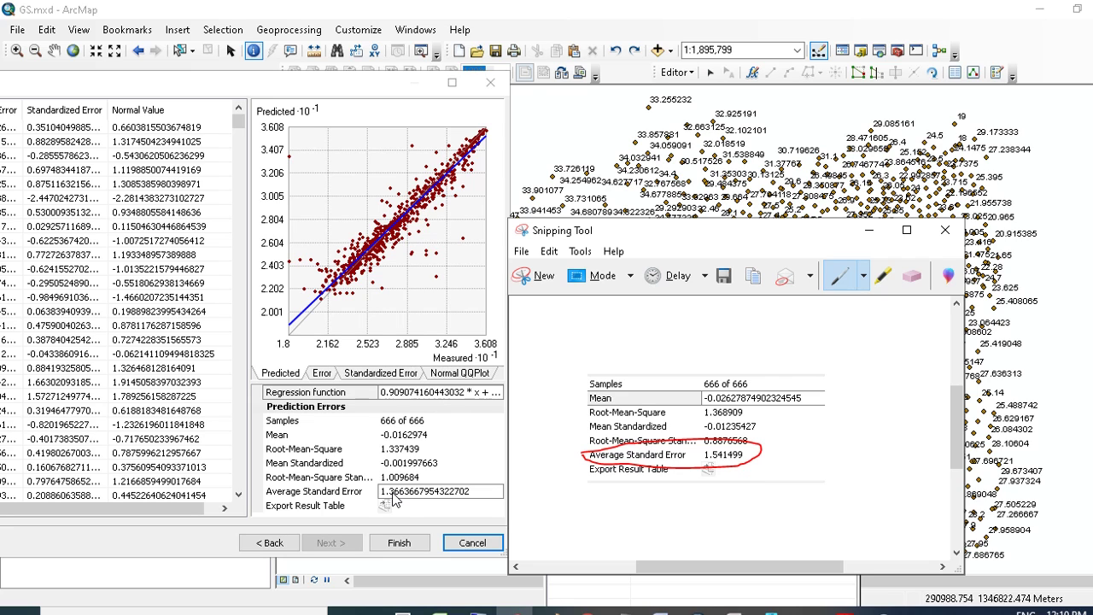
{"action": "left_click", "coordinate": [868, 230]}
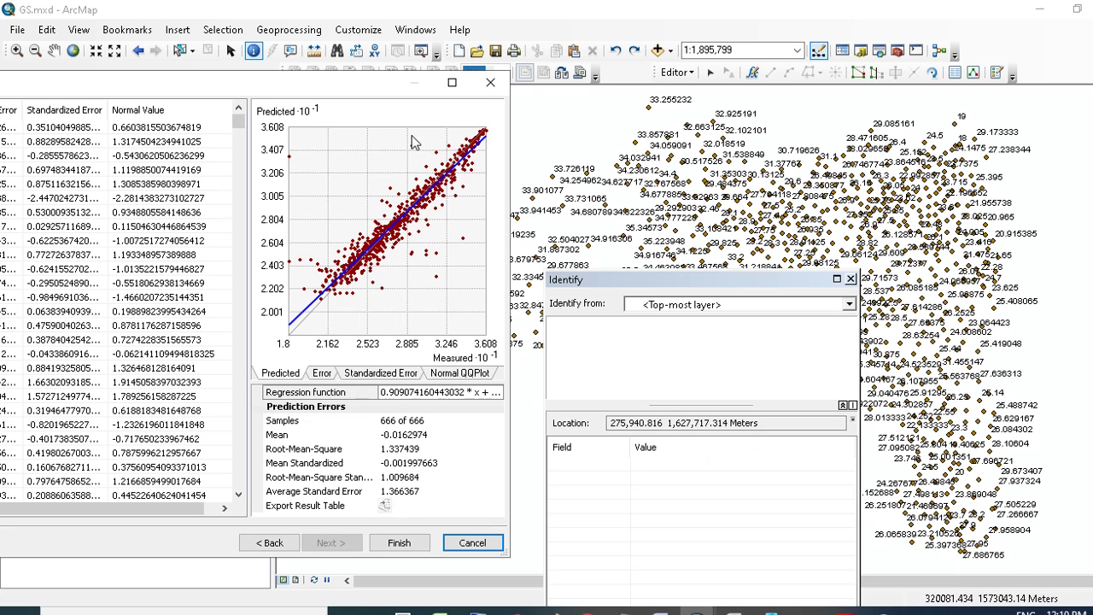
Step: Close the Identify window, bring the whole Cross Validation window into view, and finish the wizard to produce the Method Report
{"action": "left_click", "coordinate": [851, 282]}
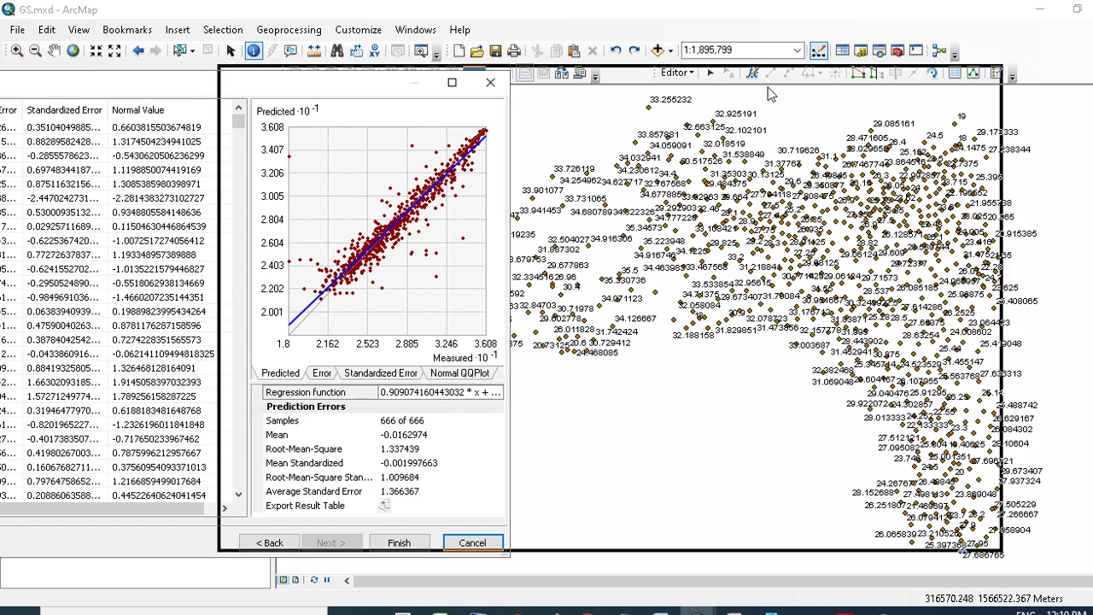
{"action": "left_click_drag", "start_coordinate": [779, 97], "coordinate": [779, 96]}
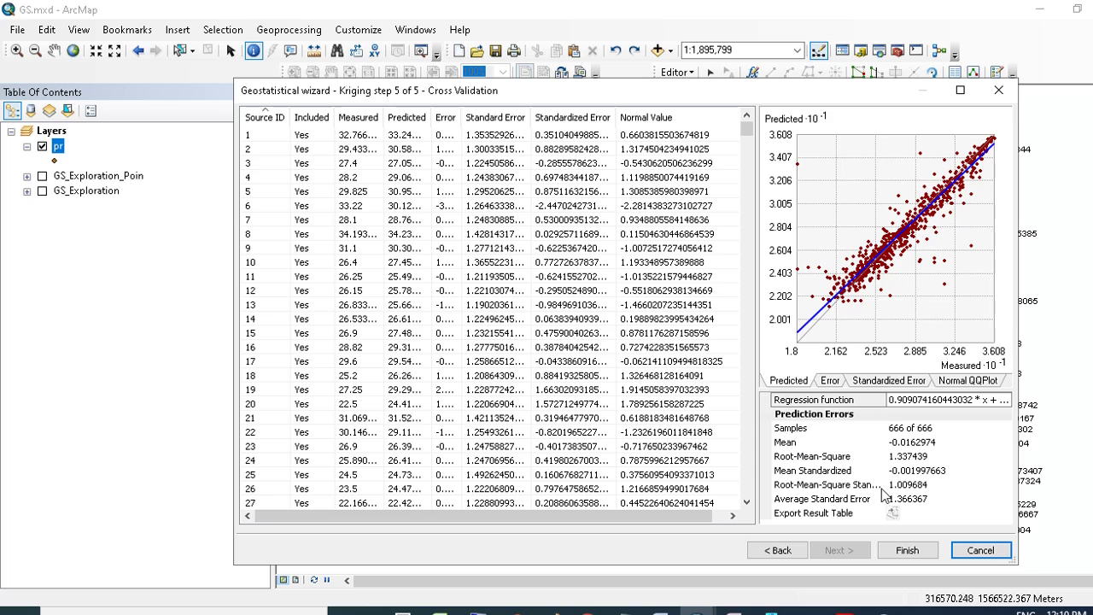
{"action": "left_click", "coordinate": [906, 550]}
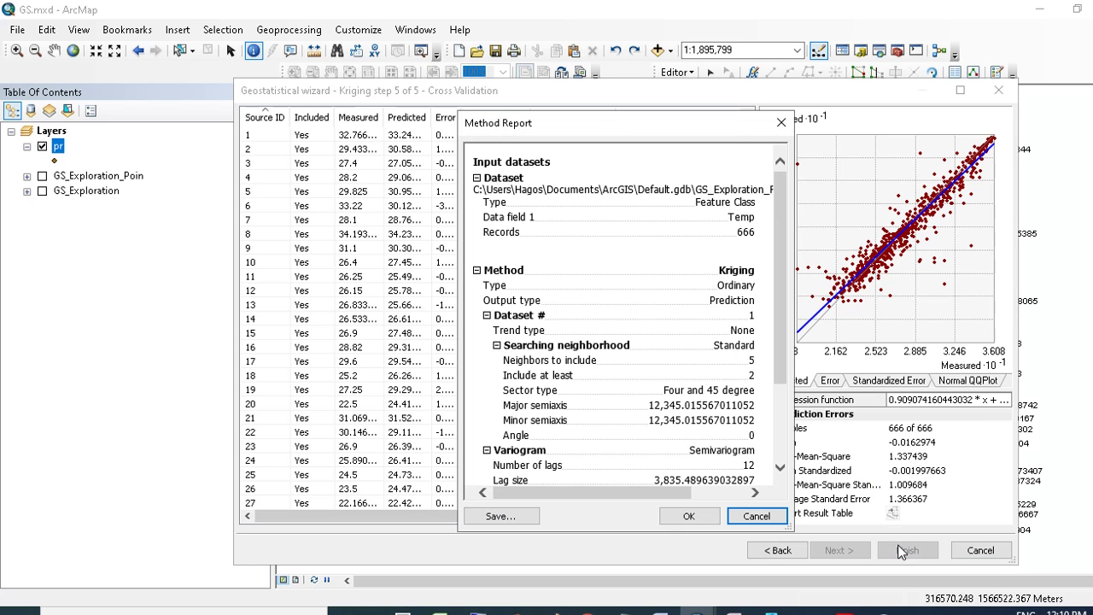
Step: Review the kriging method report, save it as Kriging.xml, and close the report without generating the layer
{"action": "left_click_drag", "start_coordinate": [478, 162], "coordinate": [595, 352]}
{"action": "left_click_drag", "start_coordinate": [780, 267], "coordinate": [743, 423]}
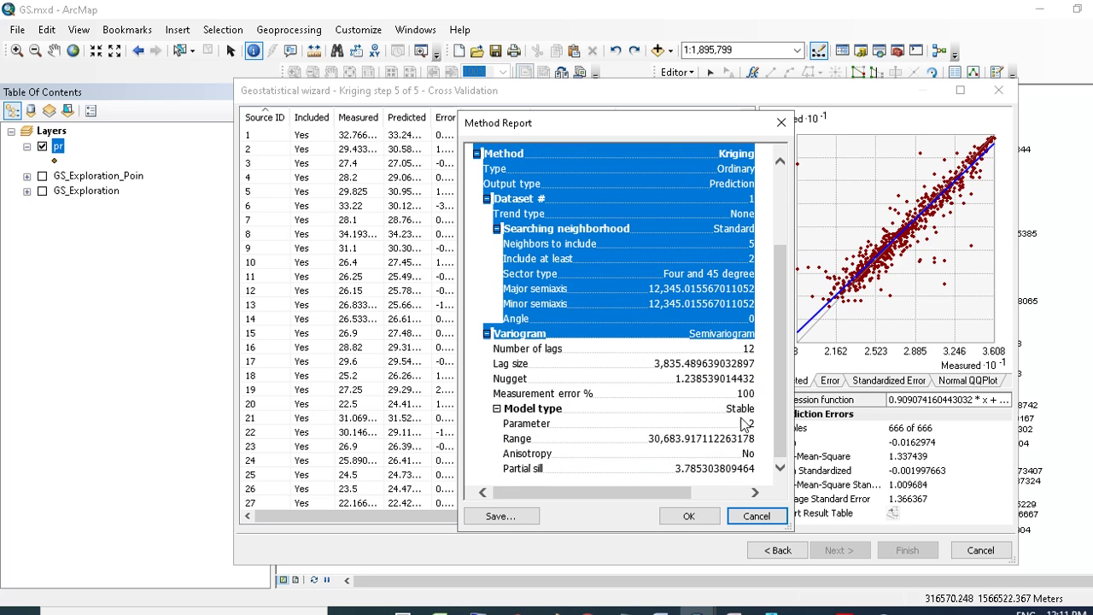
{"action": "left_click", "coordinate": [526, 512]}
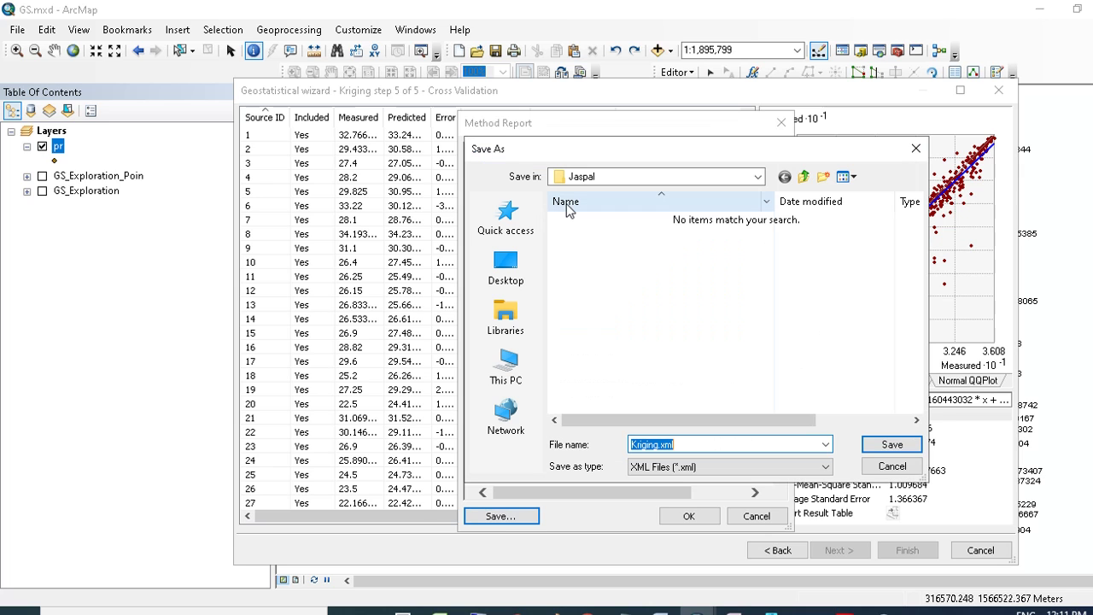
{"action": "left_click", "coordinate": [893, 448]}
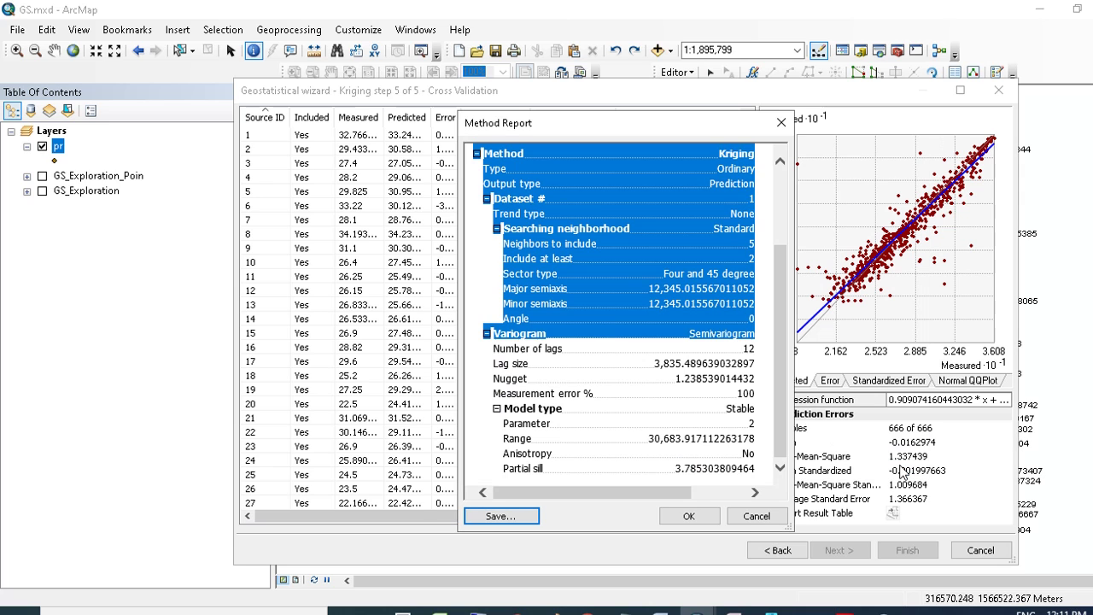
{"action": "left_click", "coordinate": [756, 515]}
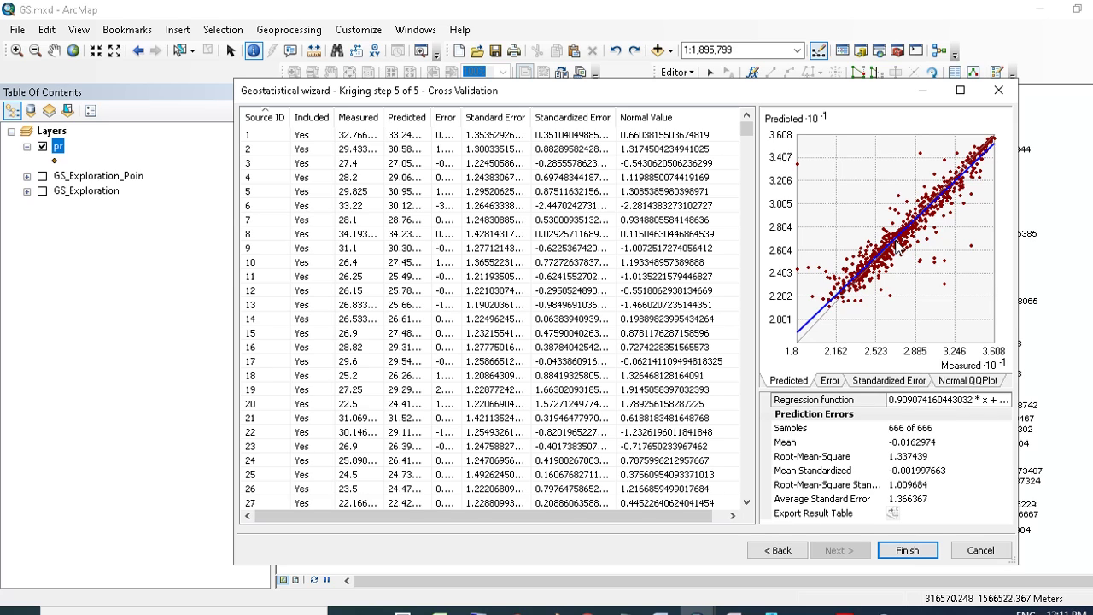
Step: Examine the Error, Standardized Error and Normal QQPlot graphs of the kriging cross validation
{"action": "left_click", "coordinate": [834, 384]}
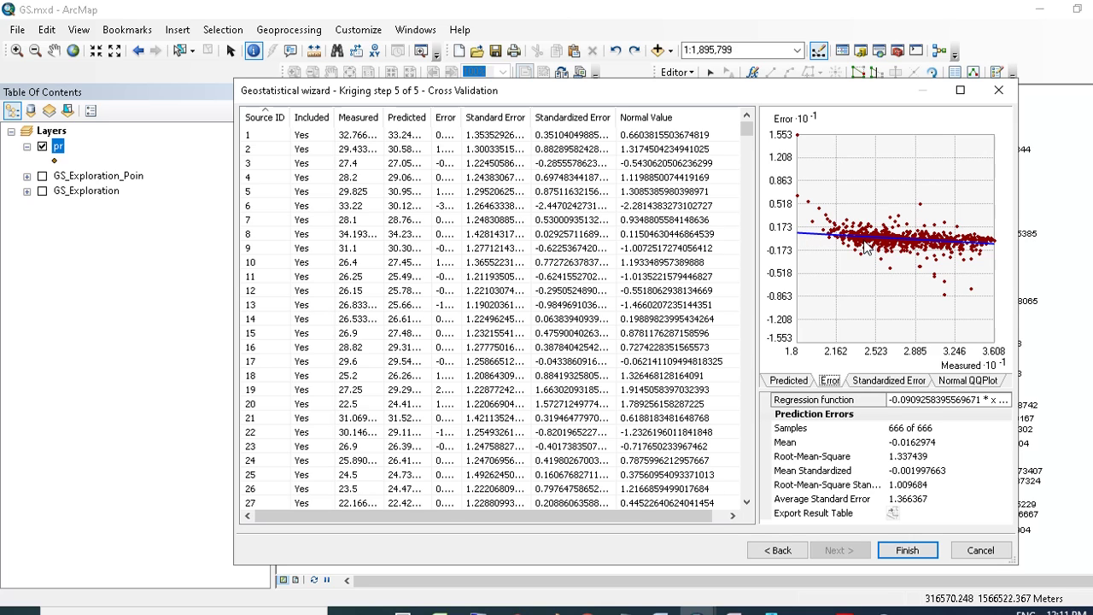
{"action": "left_click", "coordinate": [892, 381]}
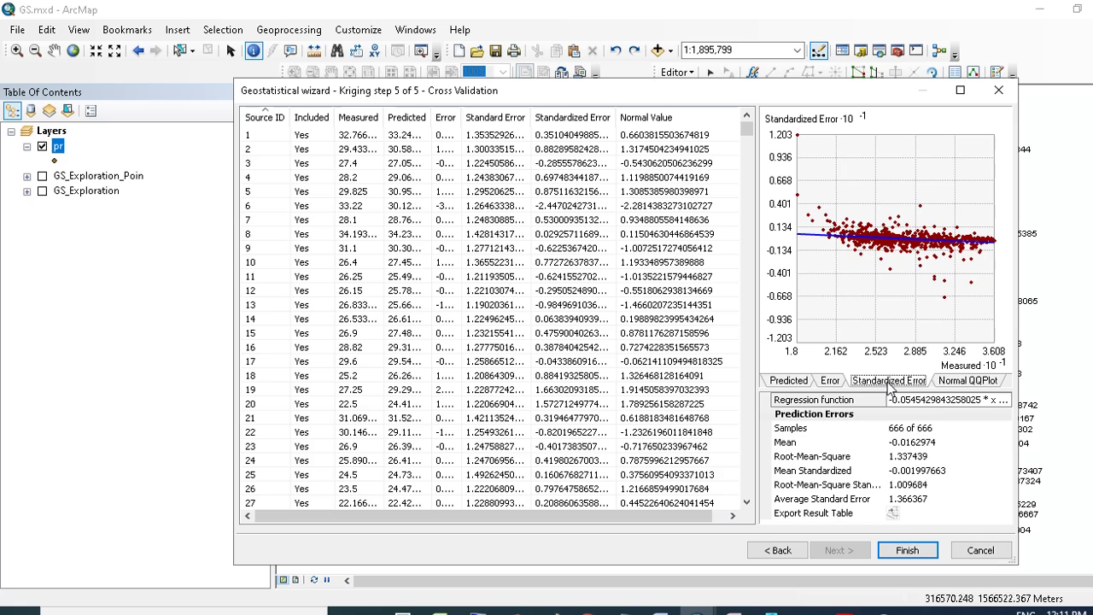
{"action": "left_click", "coordinate": [967, 385]}
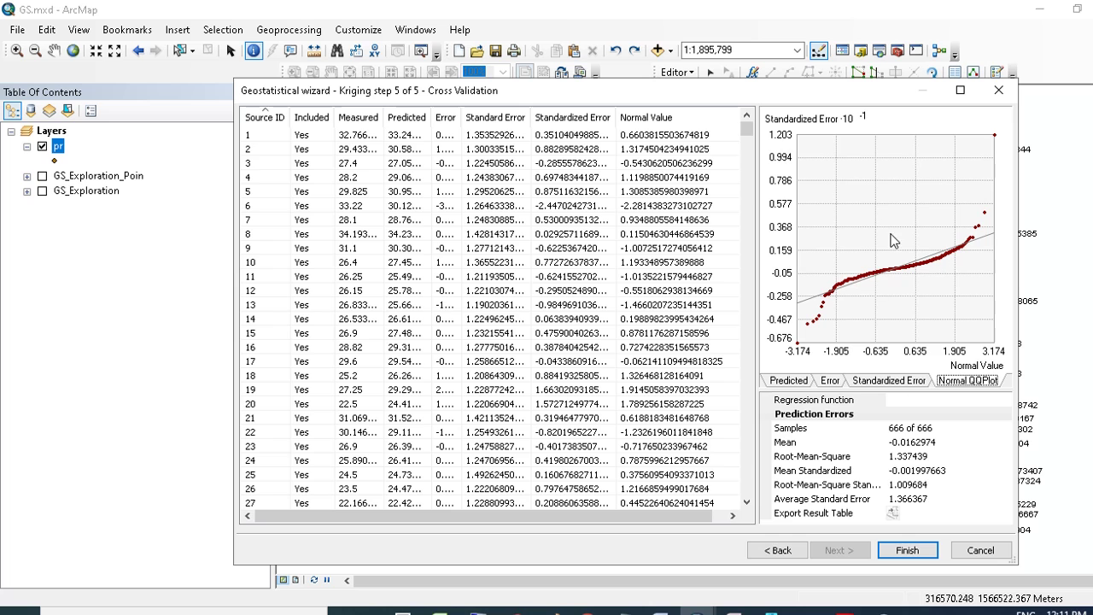
Step: Revisit the wizard's searching neighborhood and semivariogram modeling settings and return to the cross validation results
{"action": "left_click", "coordinate": [785, 551]}
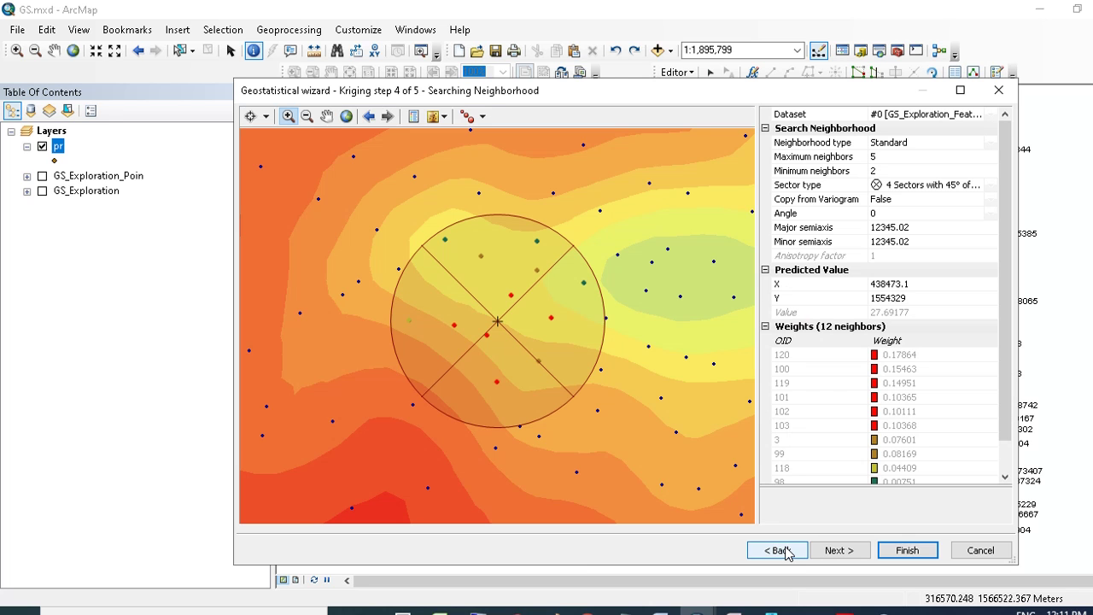
{"action": "left_click", "coordinate": [858, 551]}
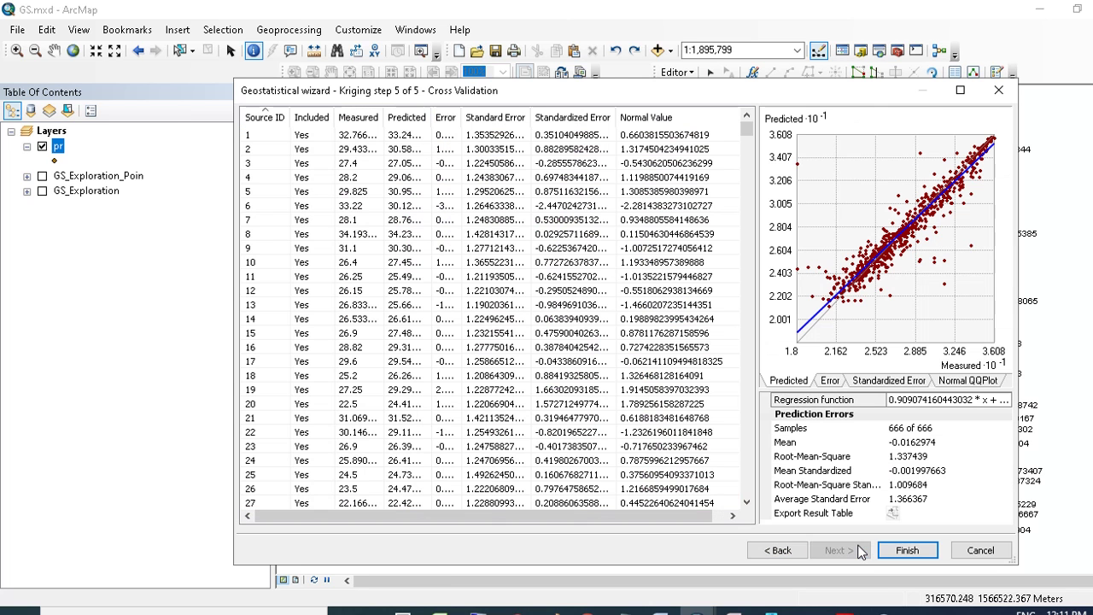
{"action": "left_click", "coordinate": [793, 553]}
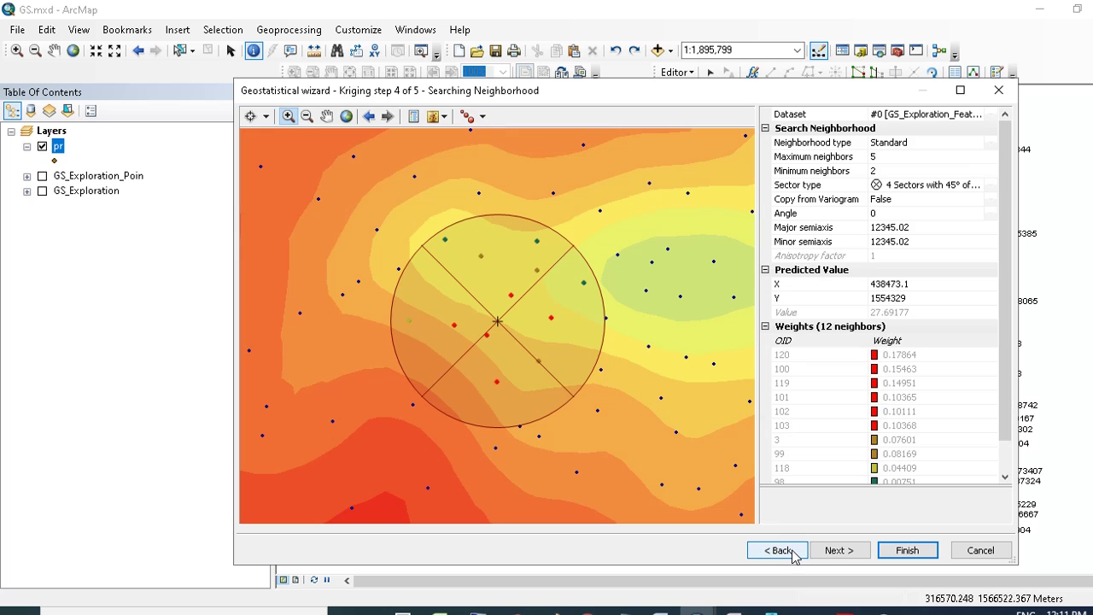
{"action": "left_click", "coordinate": [794, 553]}
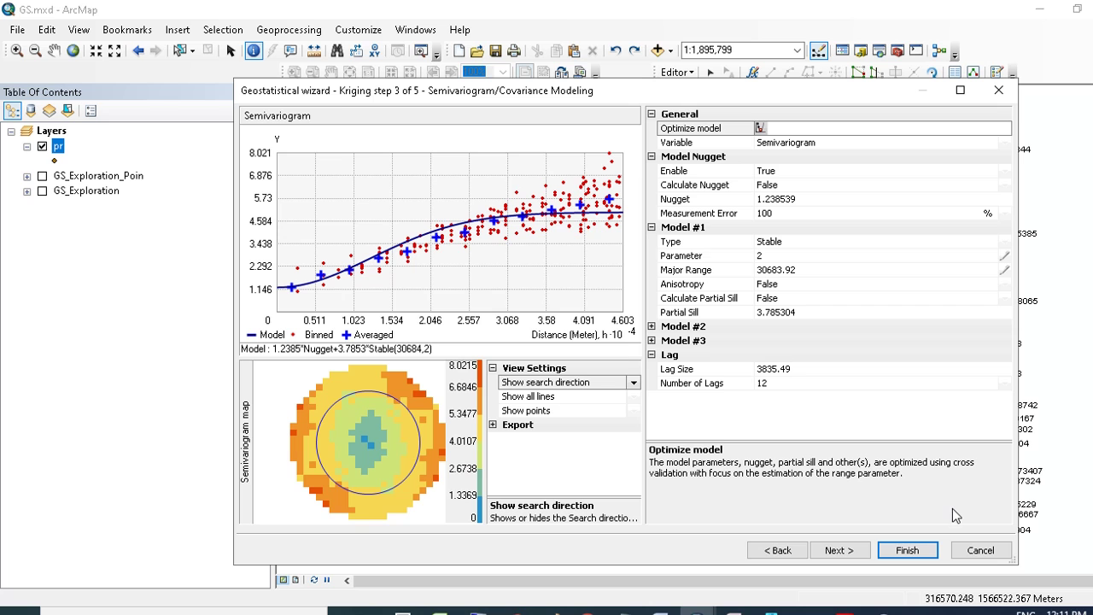
{"action": "left_click", "coordinate": [852, 551]}
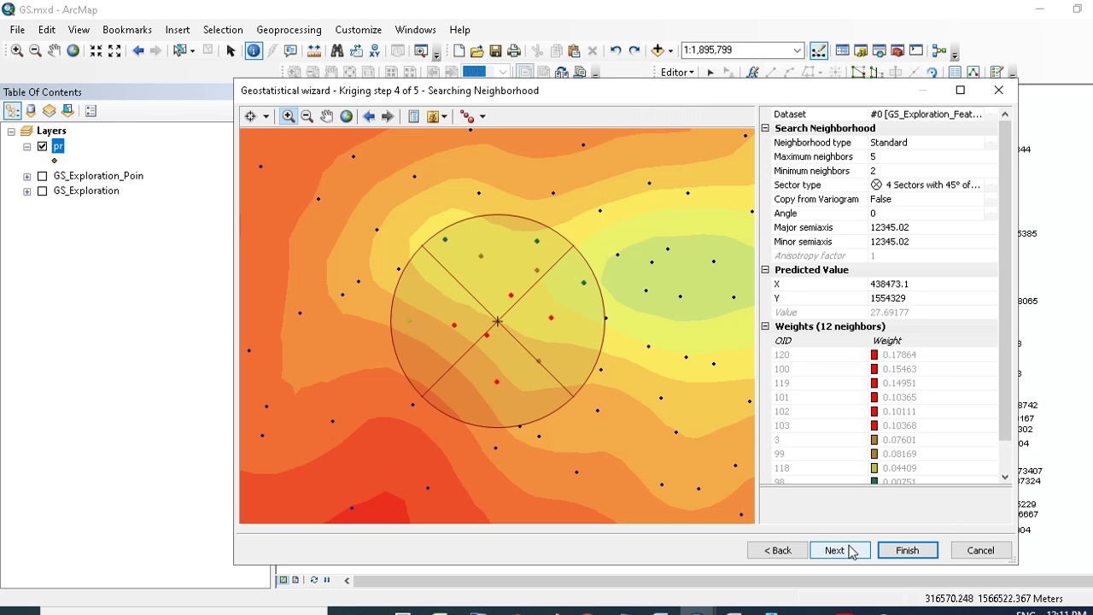
{"action": "left_click", "coordinate": [854, 551]}
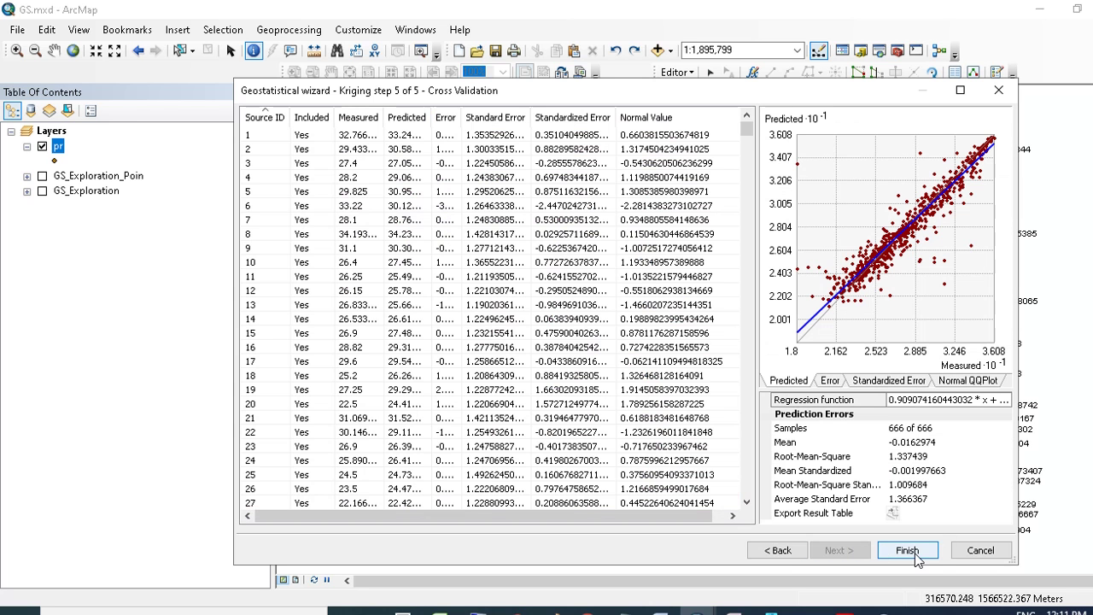
Step: Finish the kriging wizard and accept the method report to add the temperature prediction map as a layer
{"action": "left_click", "coordinate": [914, 551]}
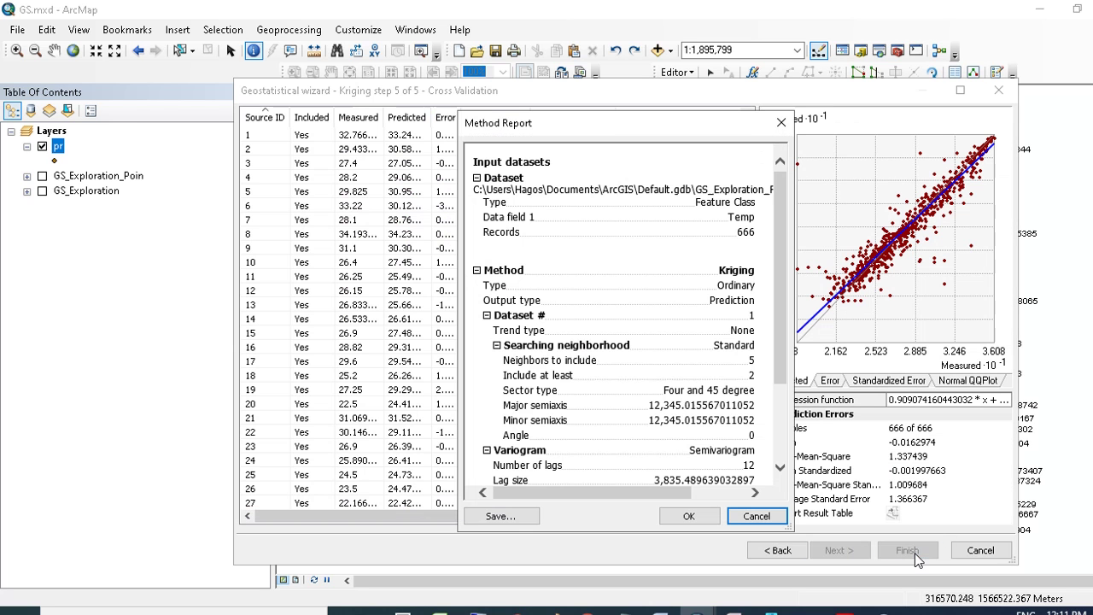
{"action": "left_click", "coordinate": [688, 517]}
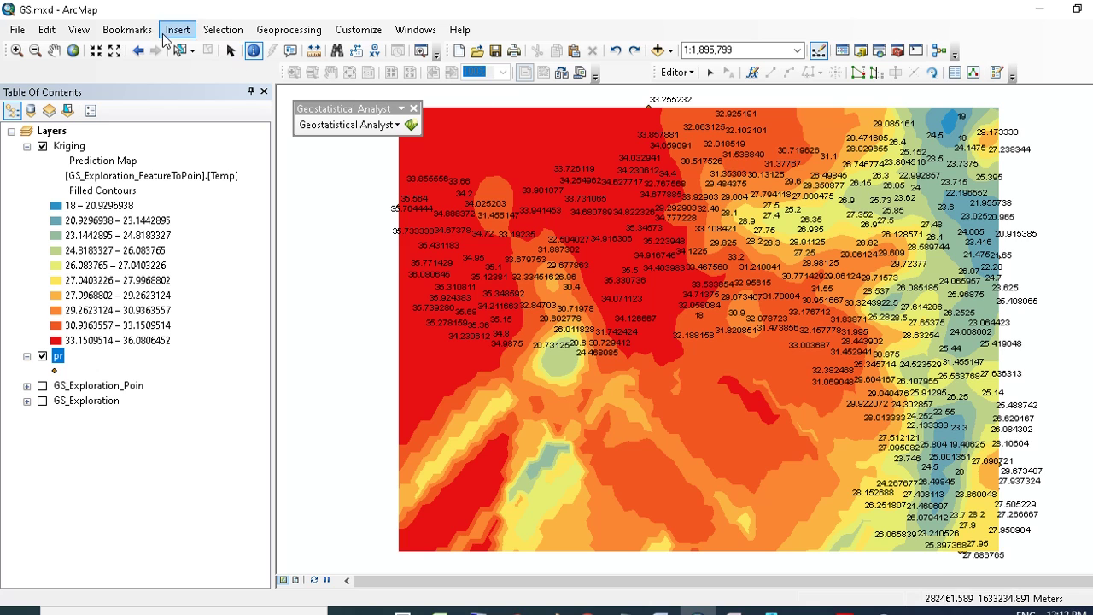
{"action": "left_click", "coordinate": [54, 51]}
{"action": "left_click_drag", "start_coordinate": [678, 162], "coordinate": [600, 220]}
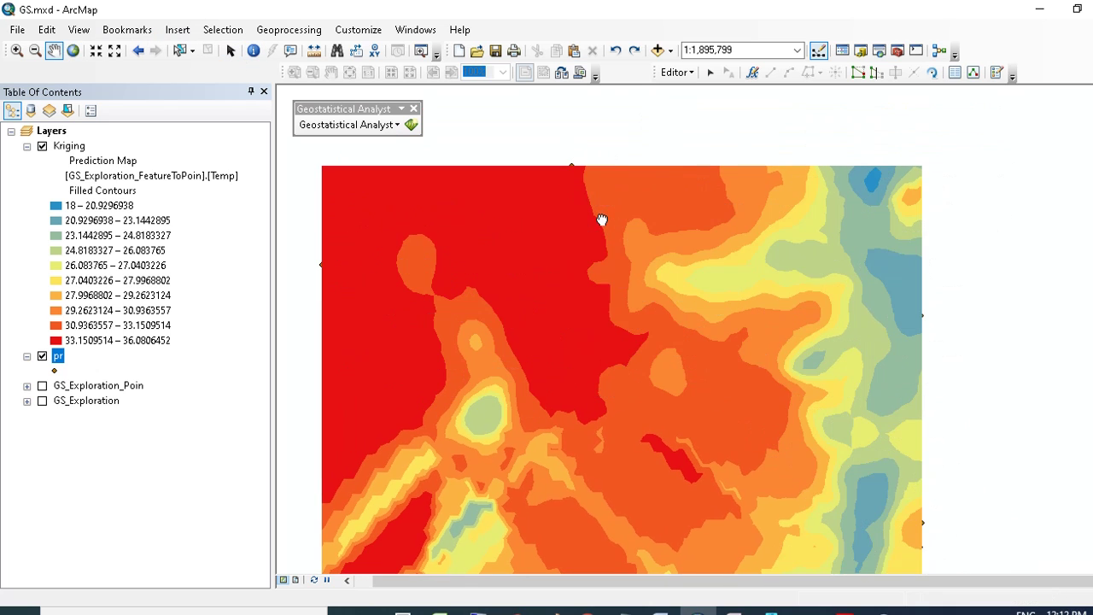
Step: Edit the Kriging layer's method properties to set the semivariogram model's partial sill to 2.5, and accept the method report
{"action": "left_click", "coordinate": [77, 147]}
{"action": "right_click", "coordinate": [77, 147]}
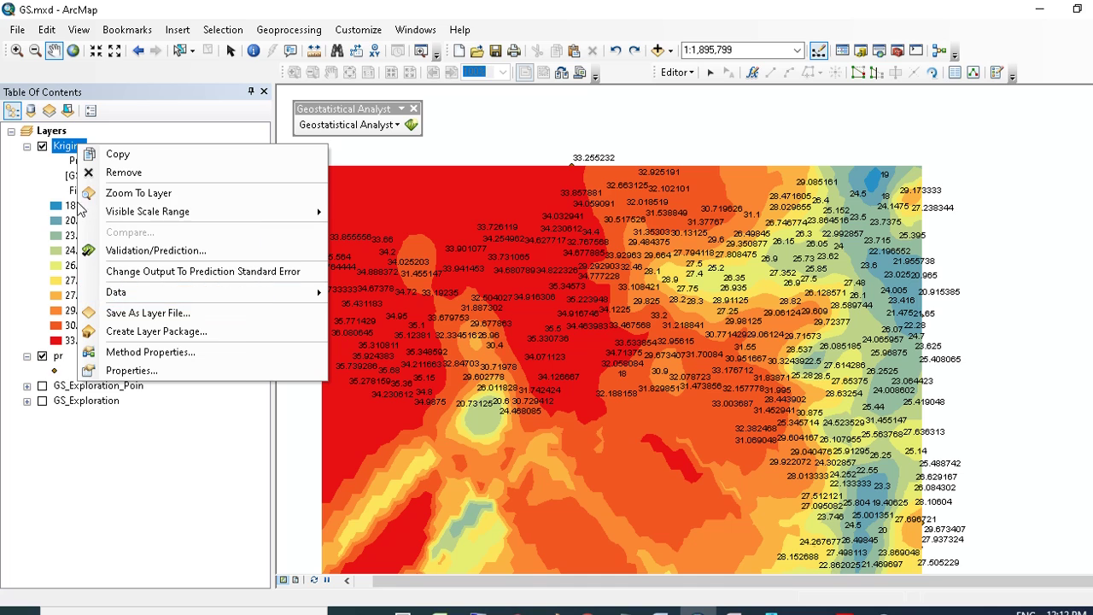
{"action": "left_click", "coordinate": [139, 353]}
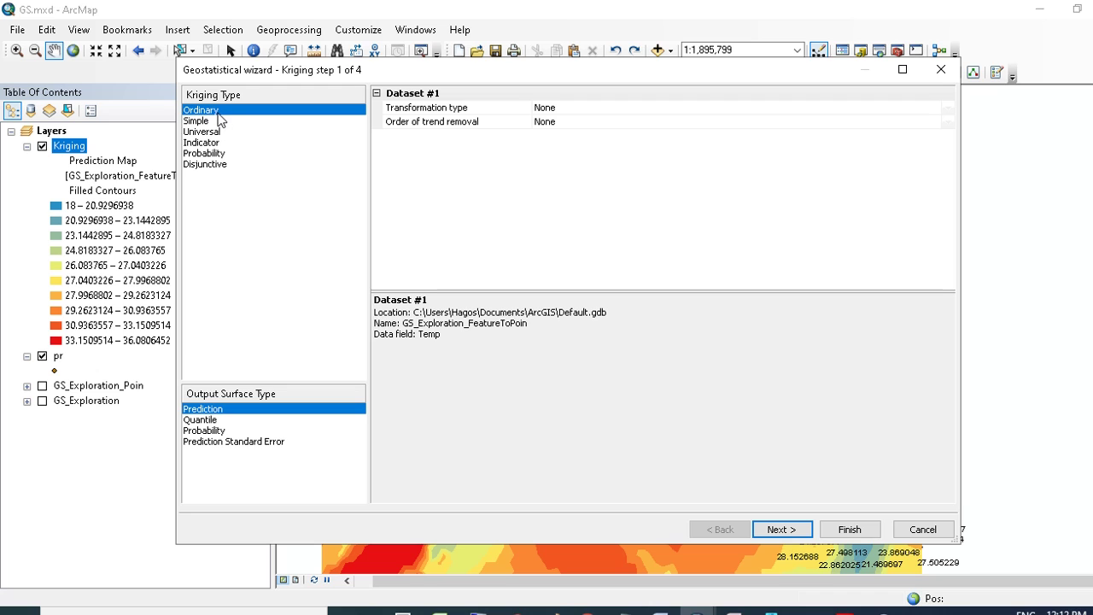
{"action": "left_click", "coordinate": [793, 531]}
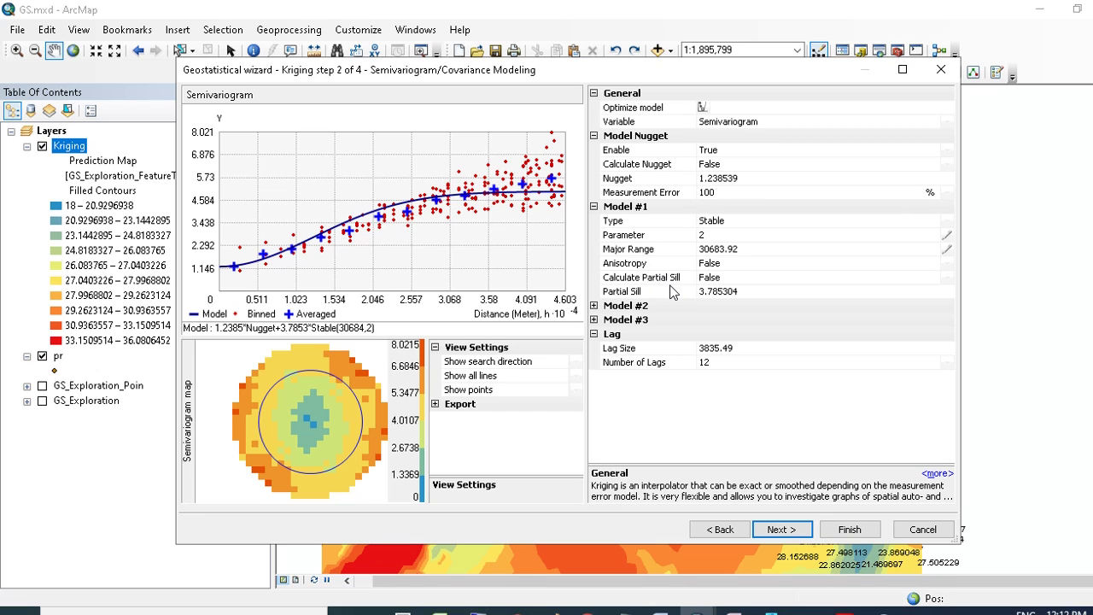
{"action": "left_click", "coordinate": [722, 291]}
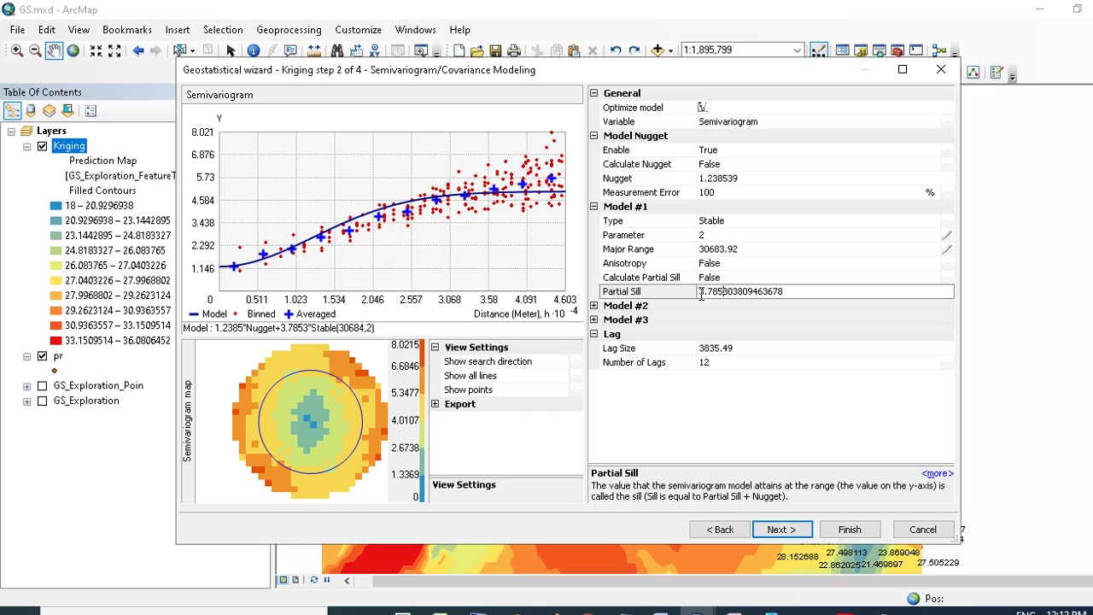
{"action": "left_click_drag", "start_coordinate": [701, 292], "coordinate": [832, 289]}
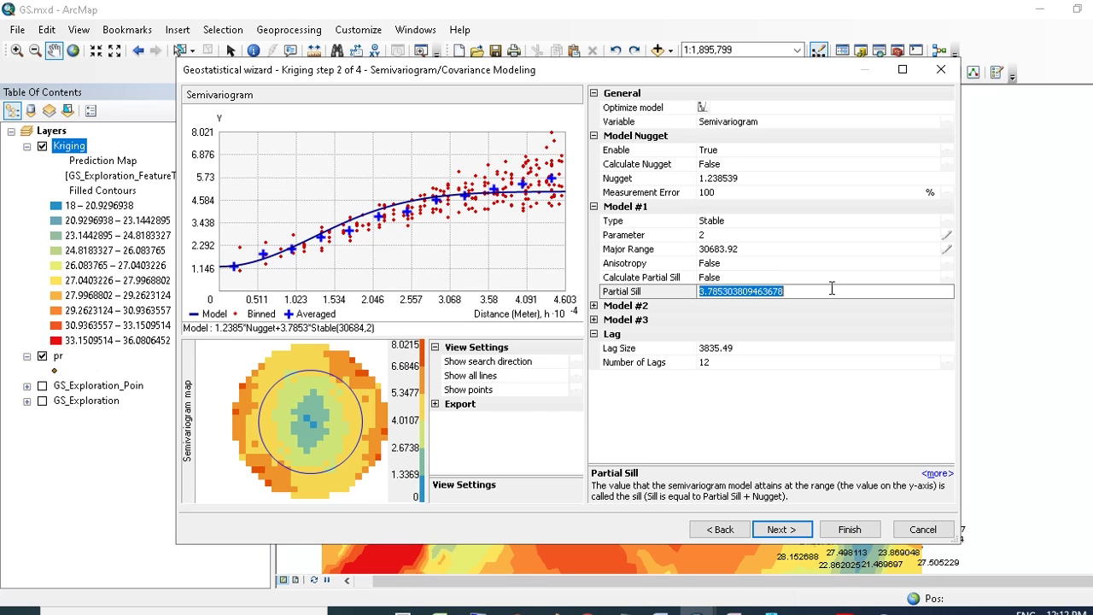
{"action": "type", "text": "2"}
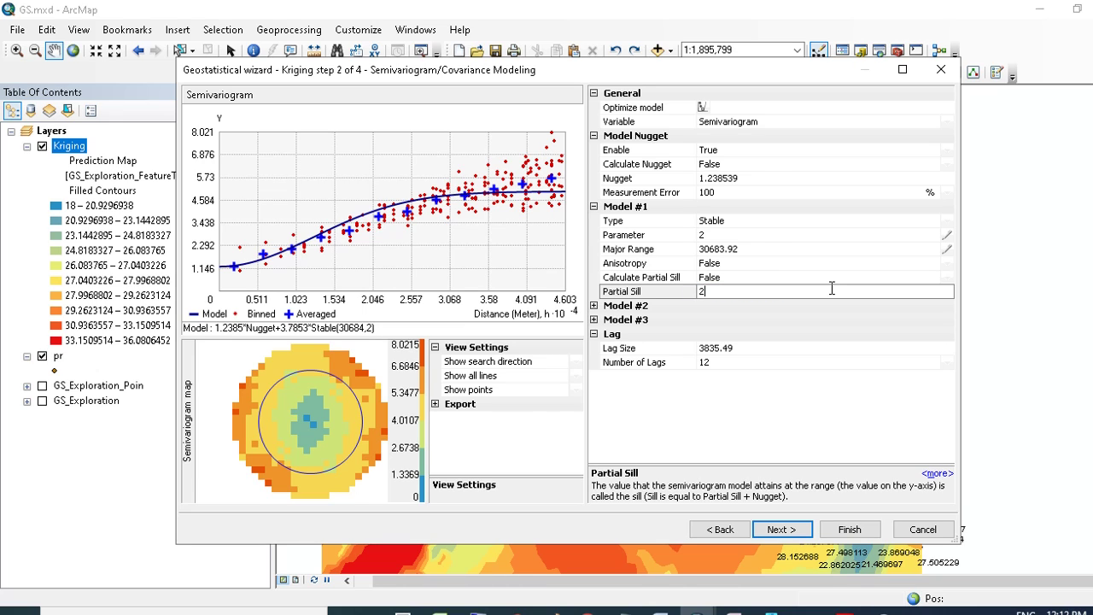
{"action": "type", "text": ".5"}
{"action": "left_click", "coordinate": [810, 398]}
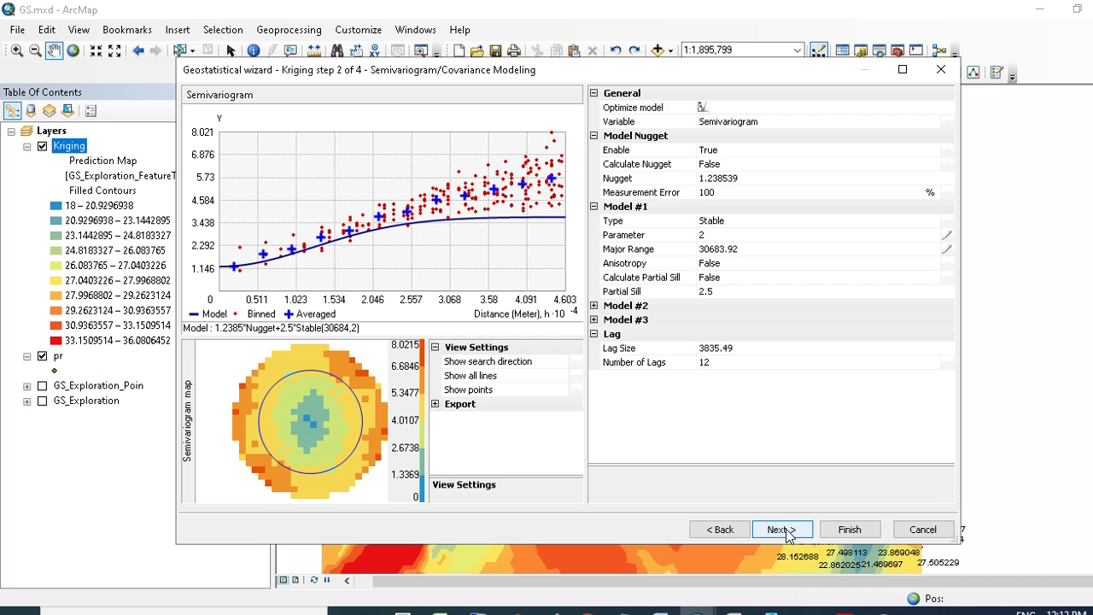
{"action": "left_click", "coordinate": [845, 529]}
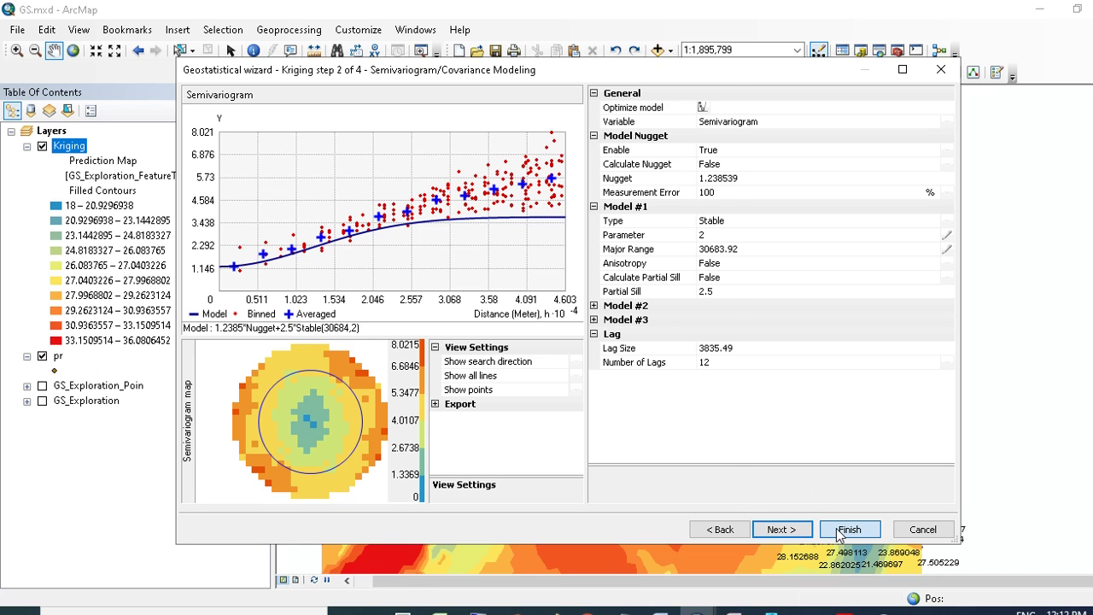
{"action": "left_click", "coordinate": [633, 496]}
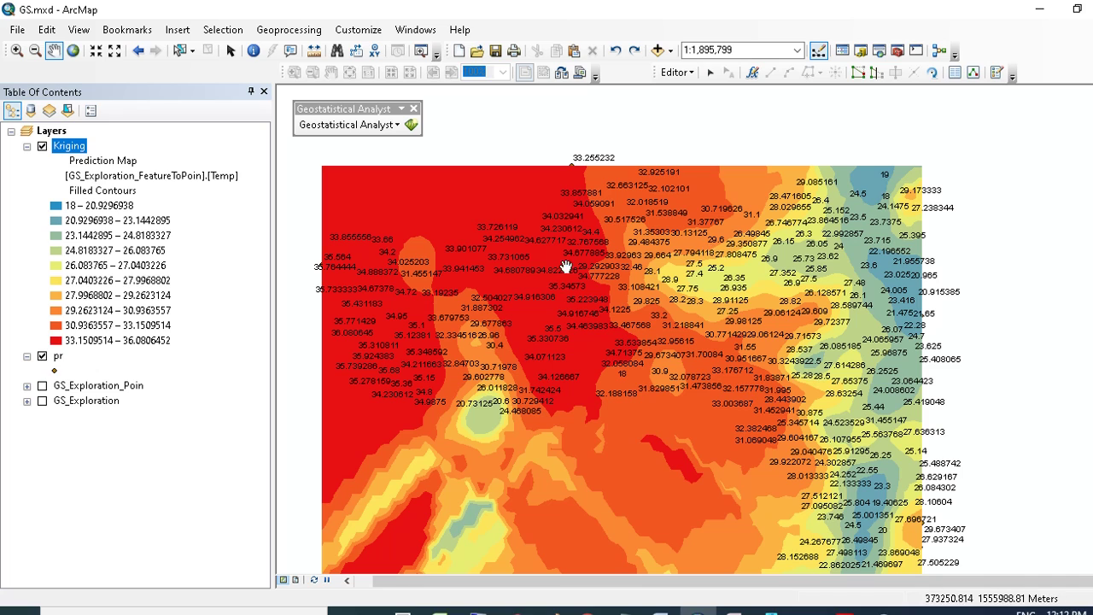
Step: Optimize the Kriging layer's semivariogram model in its method properties and accept the method report
{"action": "right_click", "coordinate": [68, 150]}
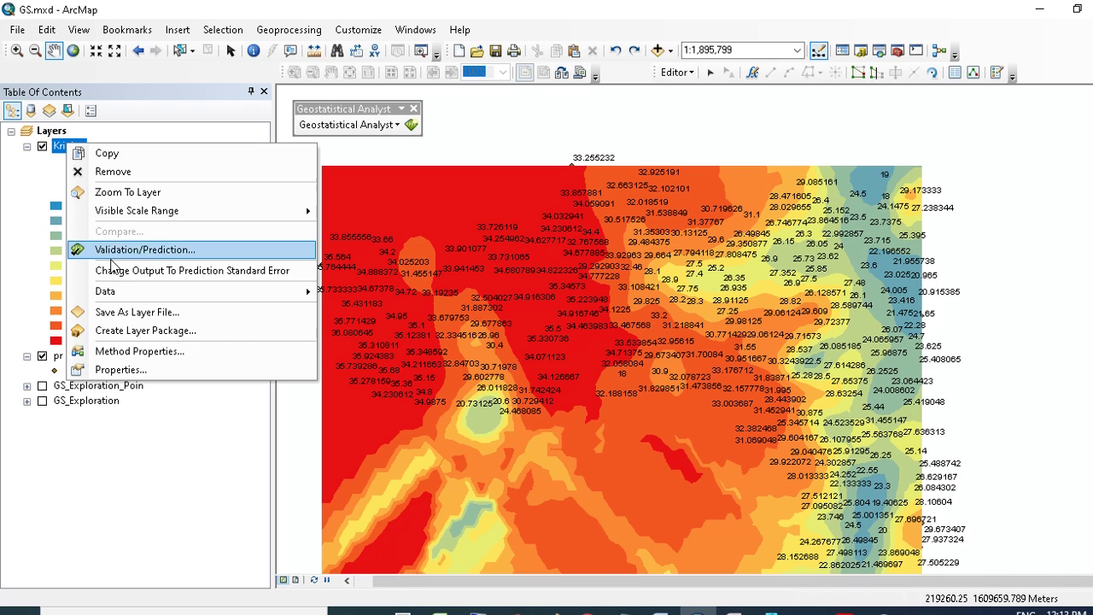
{"action": "left_click", "coordinate": [117, 354]}
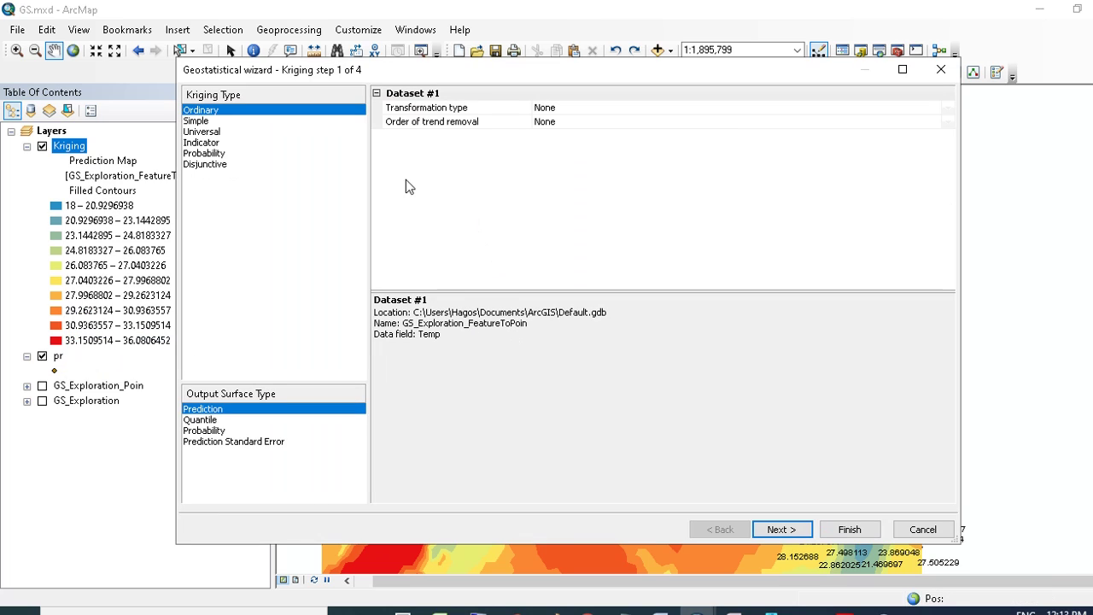
{"action": "left_click", "coordinate": [793, 527]}
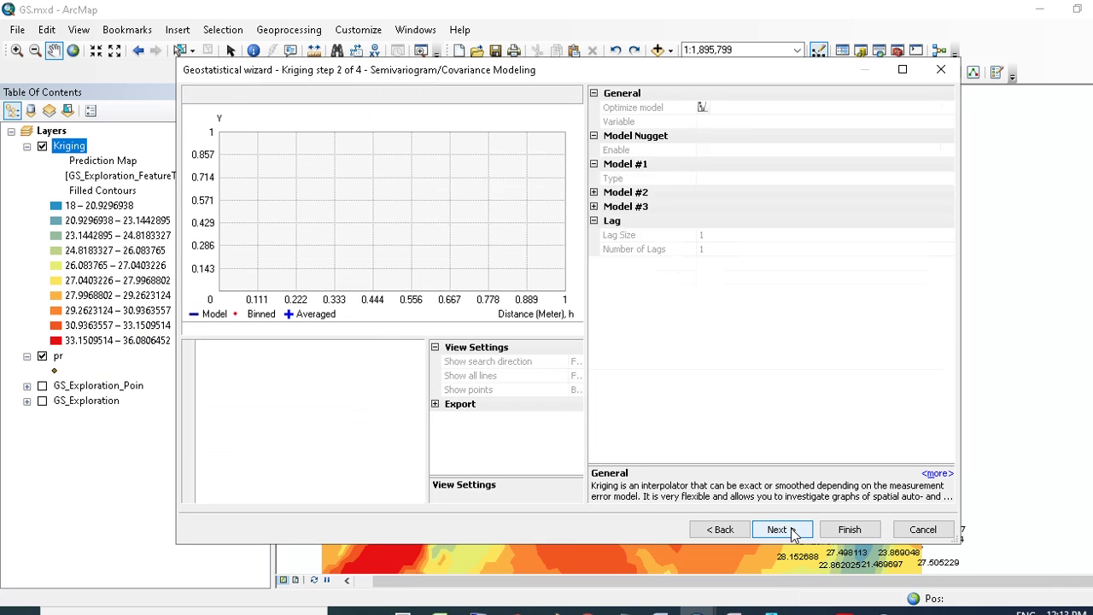
{"action": "left_click", "coordinate": [701, 107]}
{"action": "left_click", "coordinate": [628, 384]}
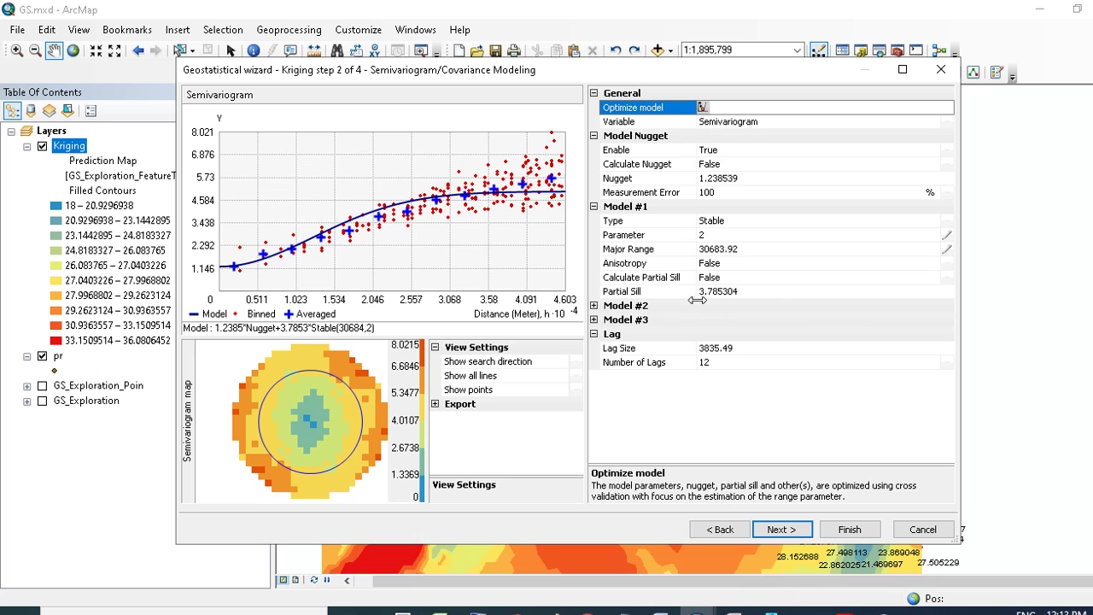
{"action": "left_click", "coordinate": [845, 527]}
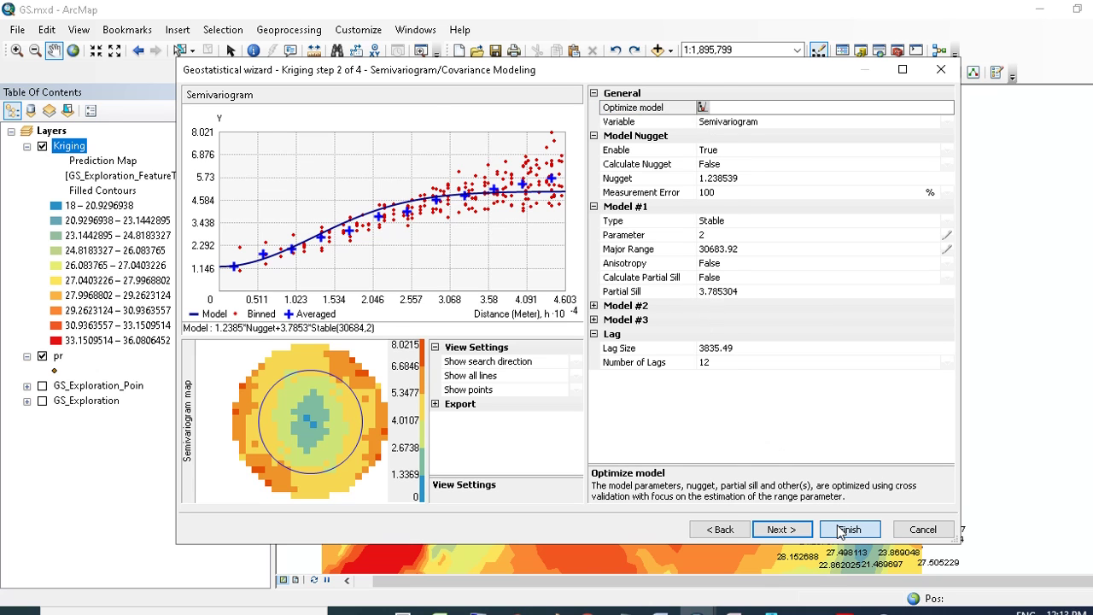
{"action": "left_click", "coordinate": [630, 495]}
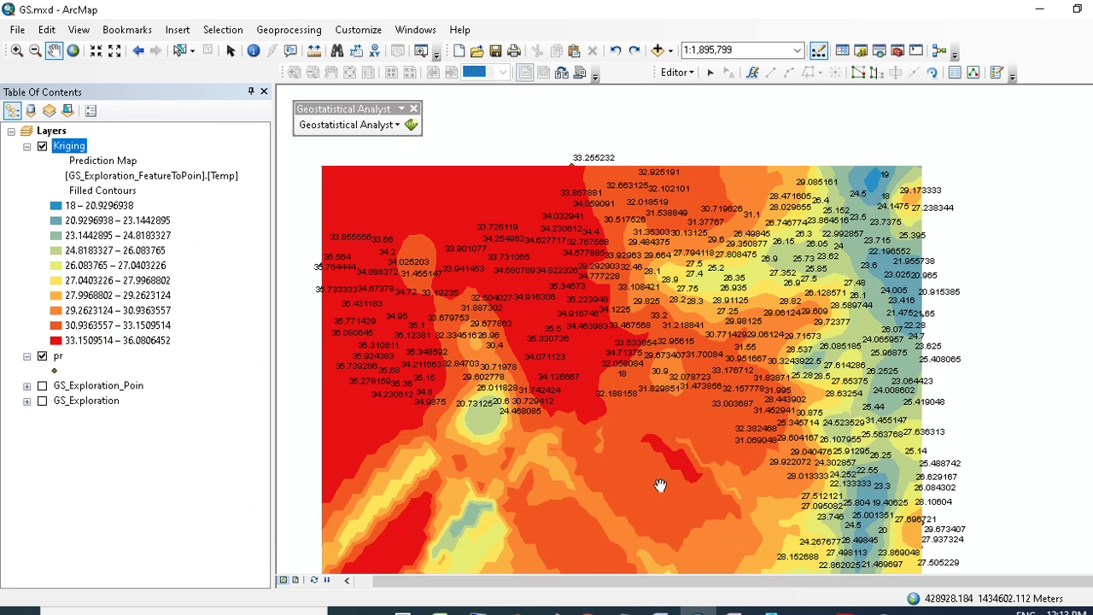
Step: Reclassify the Kriging layer's filled contours into 20 classes in its symbology and apply the change
{"action": "left_click_drag", "start_coordinate": [632, 307], "coordinate": [681, 271]}
{"action": "left_click_drag", "start_coordinate": [557, 210], "coordinate": [550, 198]}
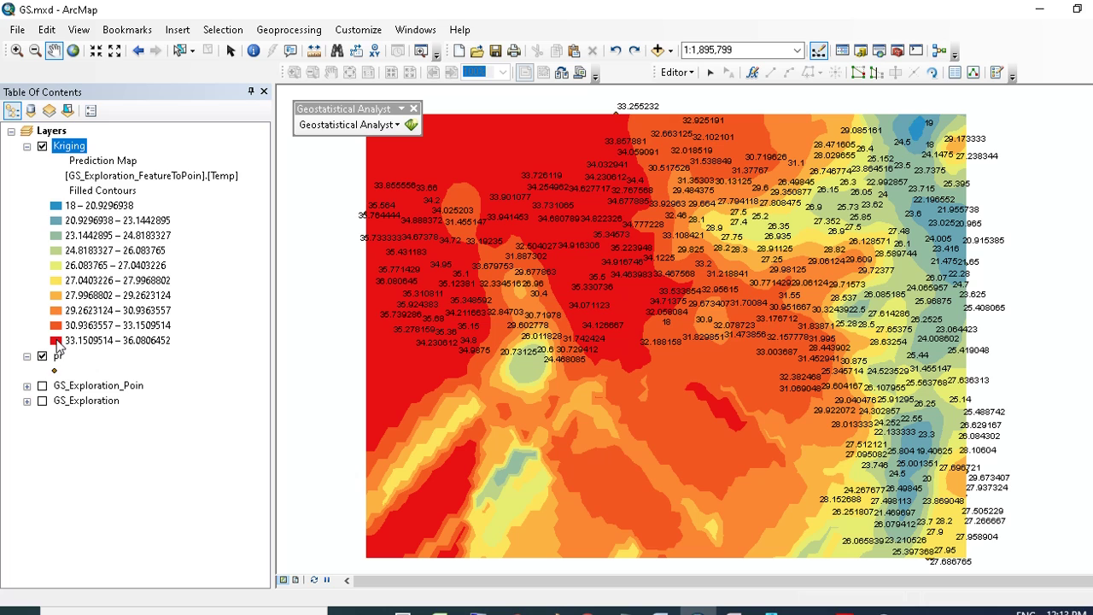
{"action": "right_click", "coordinate": [81, 152]}
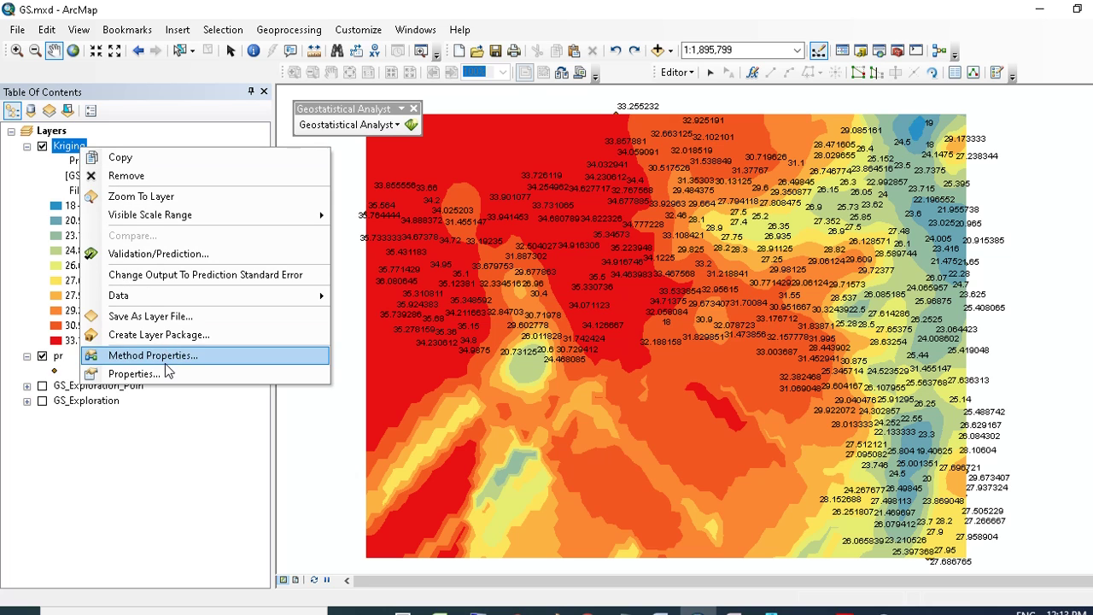
{"action": "left_click", "coordinate": [163, 374]}
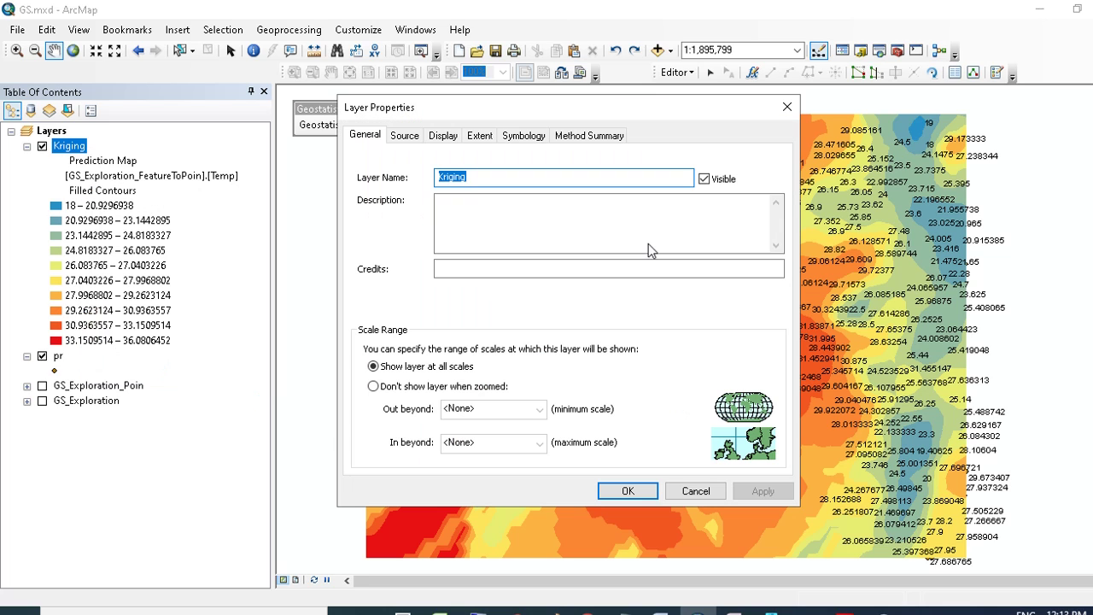
{"action": "left_click", "coordinate": [523, 135]}
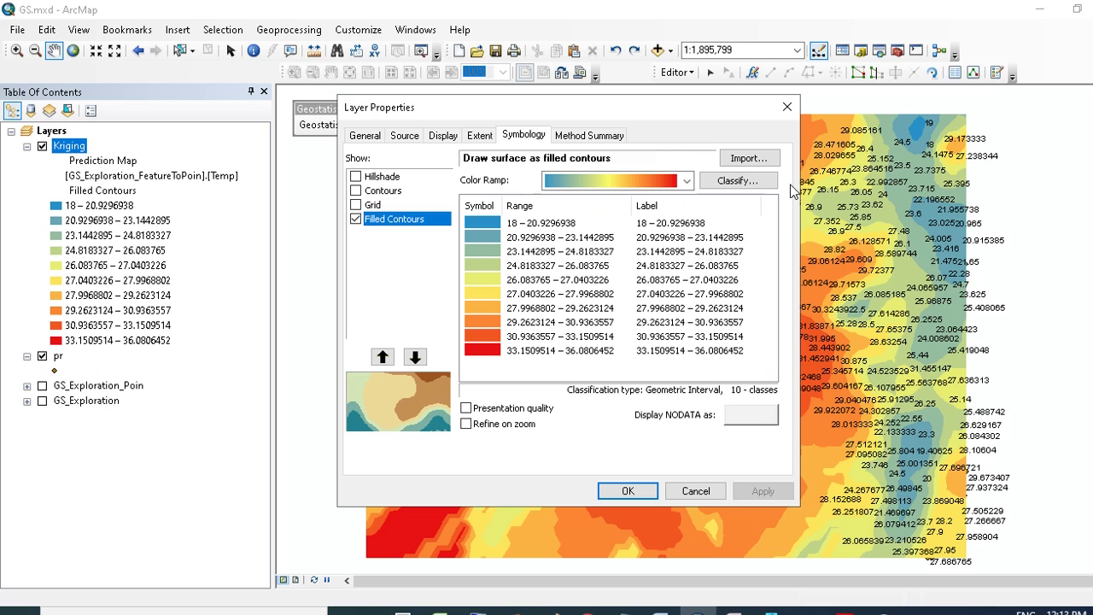
{"action": "left_click", "coordinate": [737, 181]}
{"action": "left_click", "coordinate": [744, 169]}
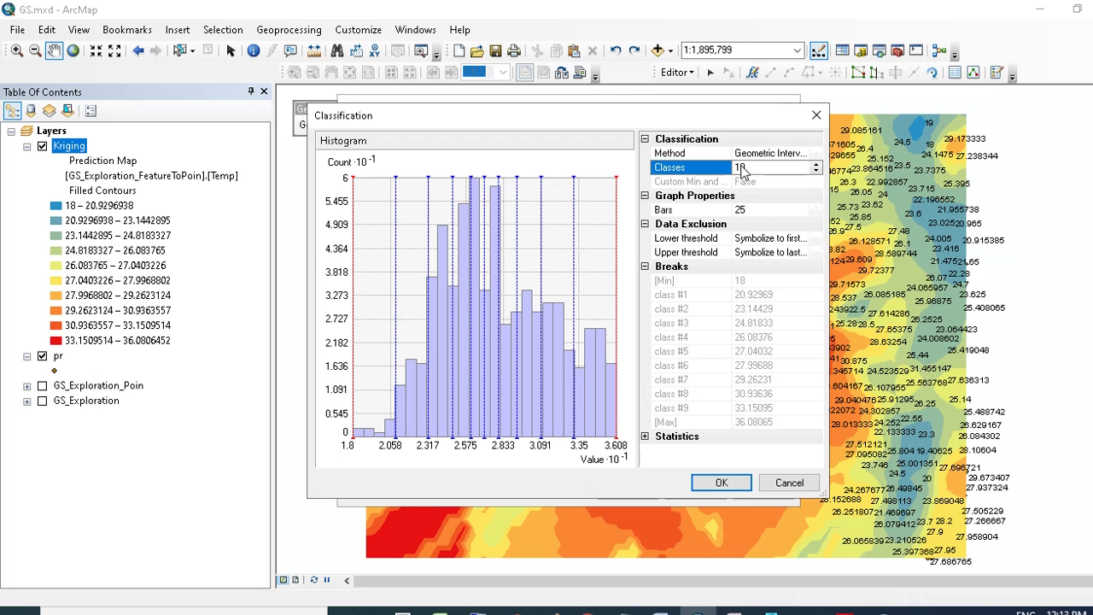
{"action": "left_click", "coordinate": [745, 169]}
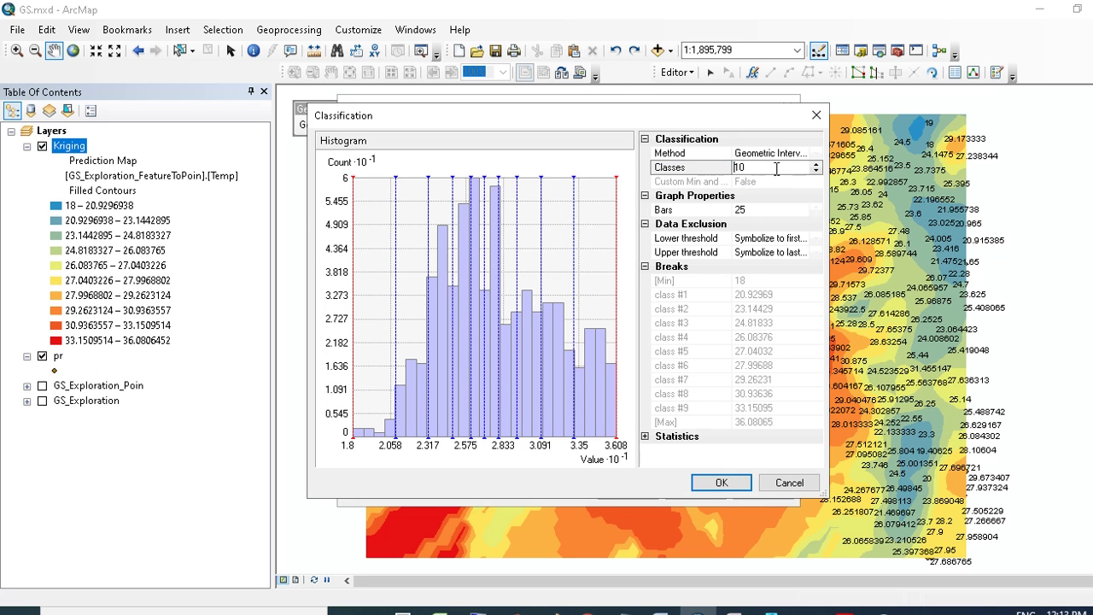
{"action": "left_click_drag", "start_coordinate": [739, 169], "coordinate": [732, 168]}
{"action": "type", "text": "20"}
{"action": "left_click", "coordinate": [748, 484]}
{"action": "left_click", "coordinate": [749, 487]}
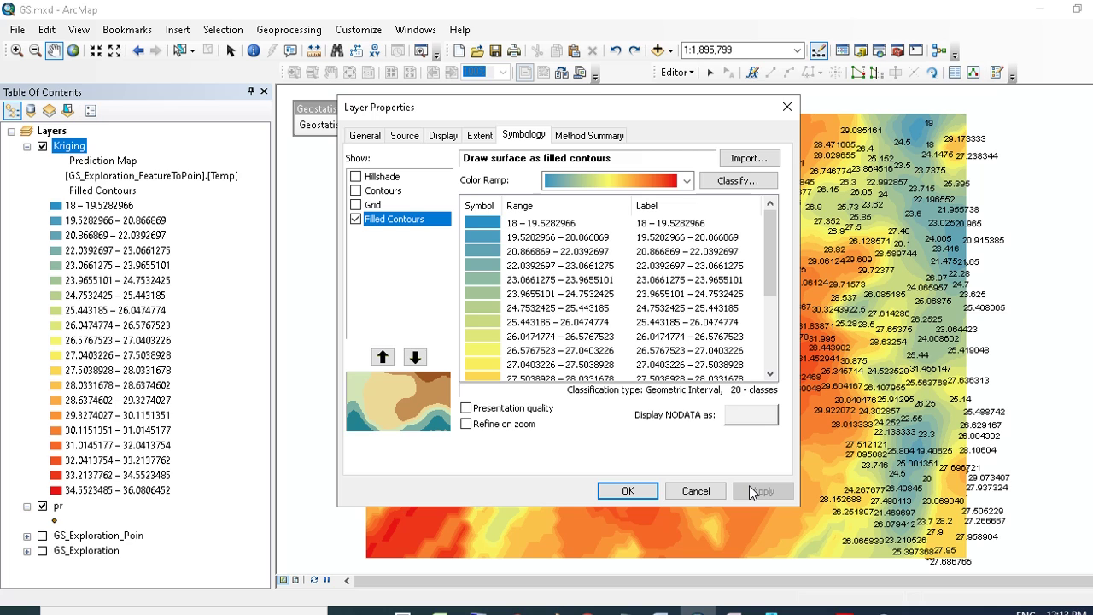
{"action": "left_click", "coordinate": [641, 493]}
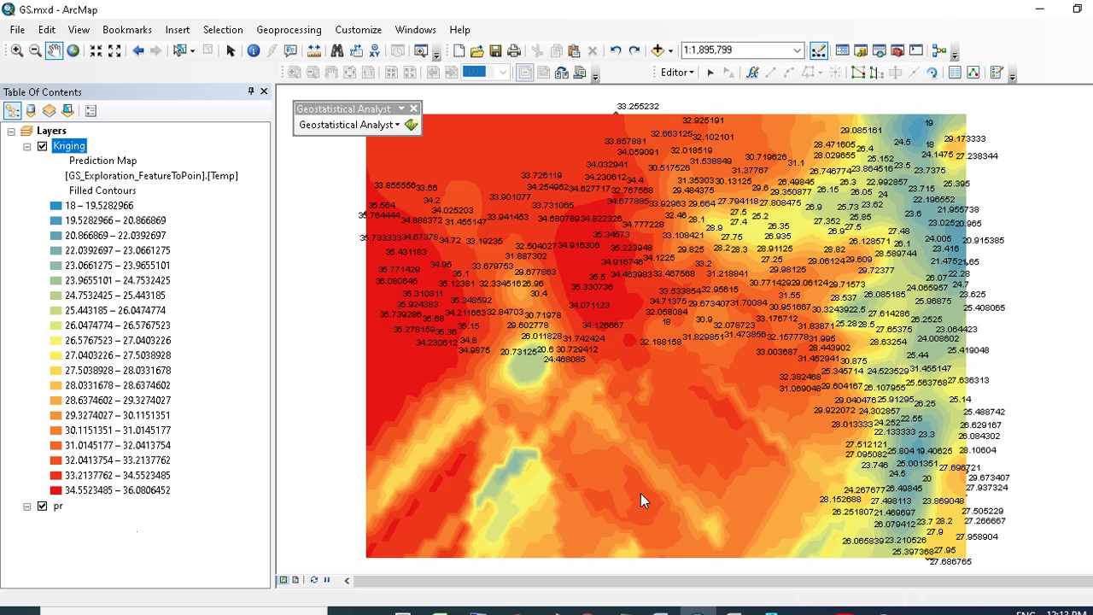
Step: Reduce the Kriging layer's filled contour classification to 10 classes and apply the symbology
{"action": "right_click", "coordinate": [82, 144]}
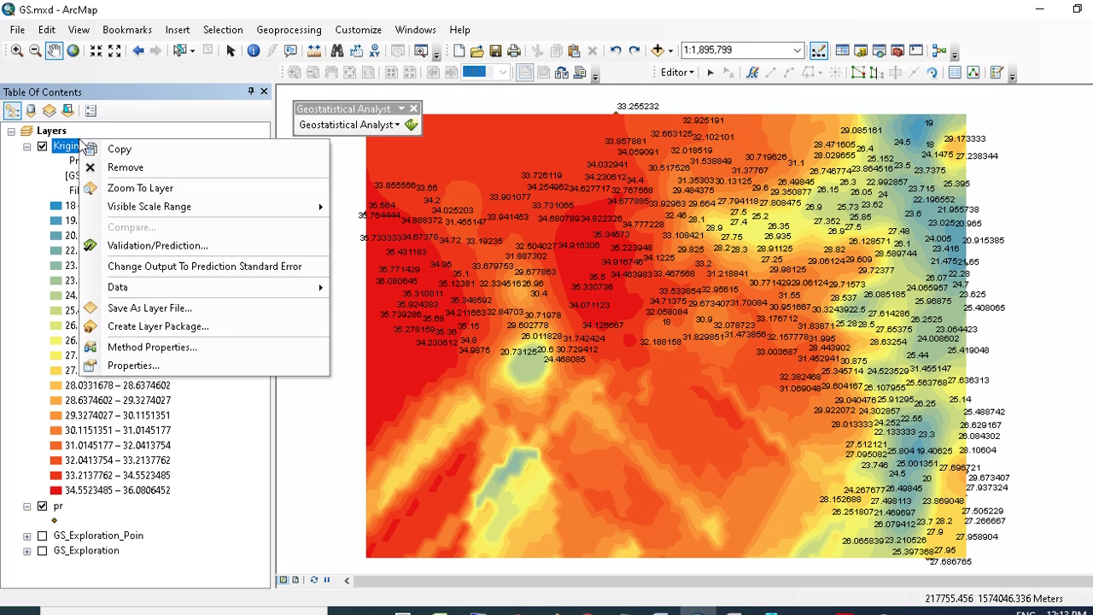
{"action": "left_click", "coordinate": [136, 364]}
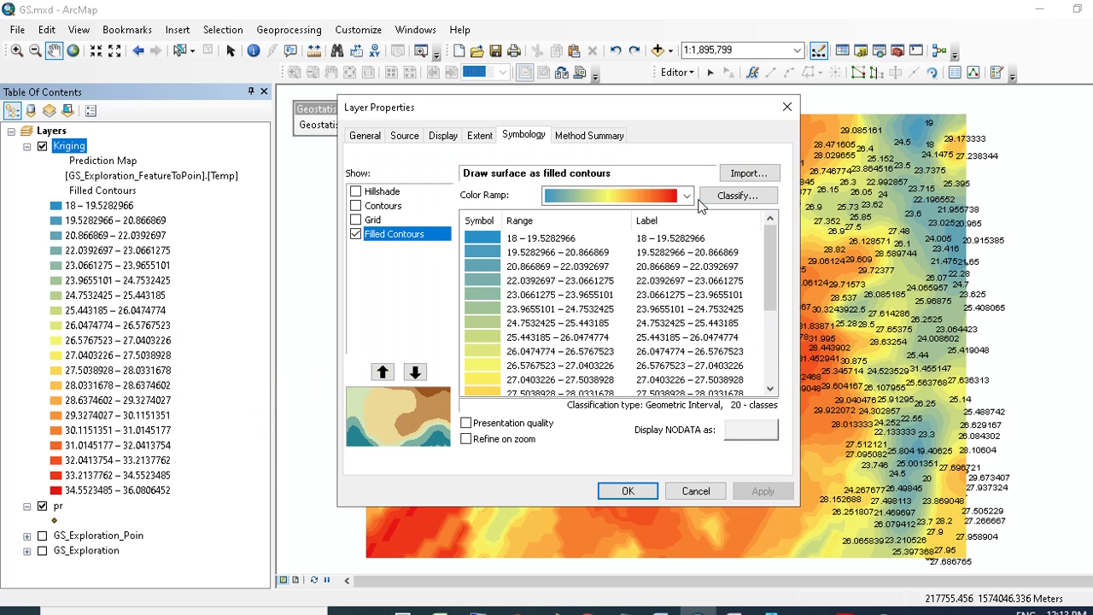
{"action": "left_click", "coordinate": [726, 195]}
{"action": "left_click", "coordinate": [746, 210]}
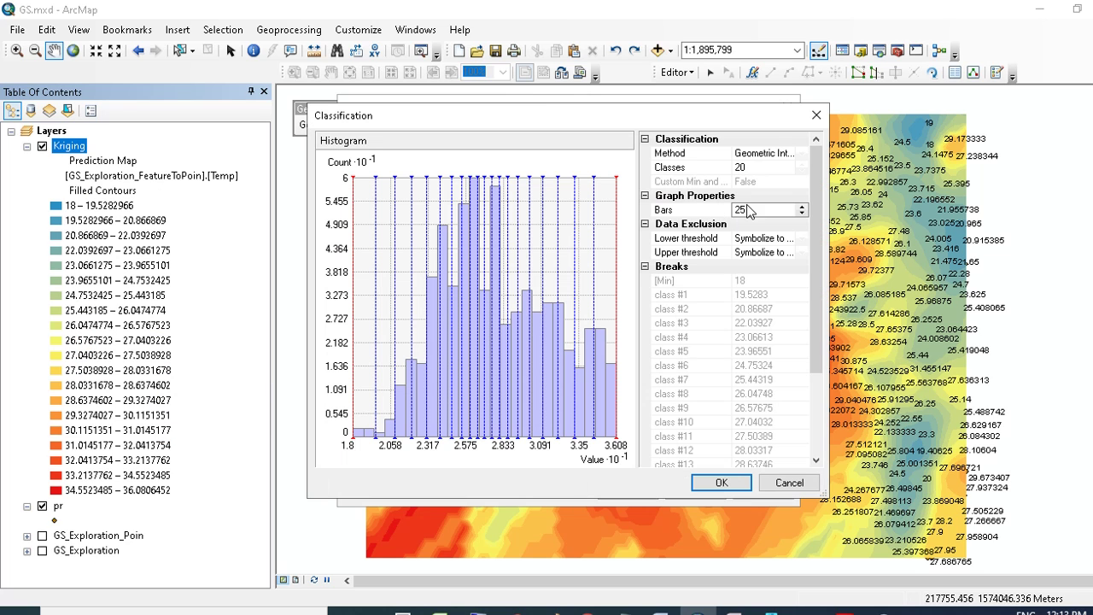
{"action": "left_click", "coordinate": [750, 167]}
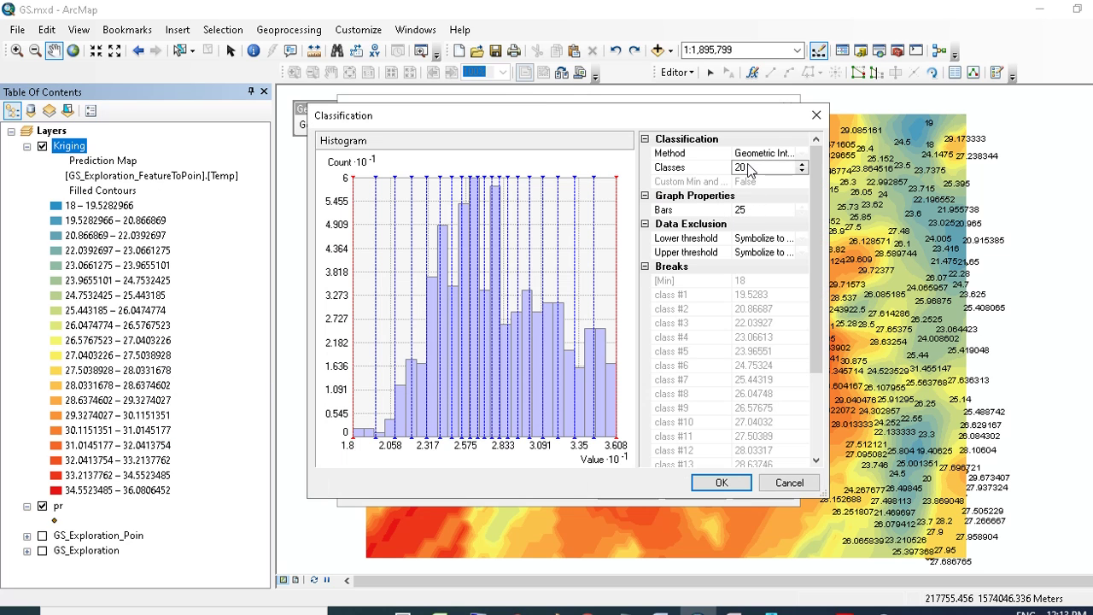
{"action": "left_click", "coordinate": [801, 172]}
{"action": "left_click", "coordinate": [802, 172]}
{"action": "left_click", "coordinate": [802, 171]}
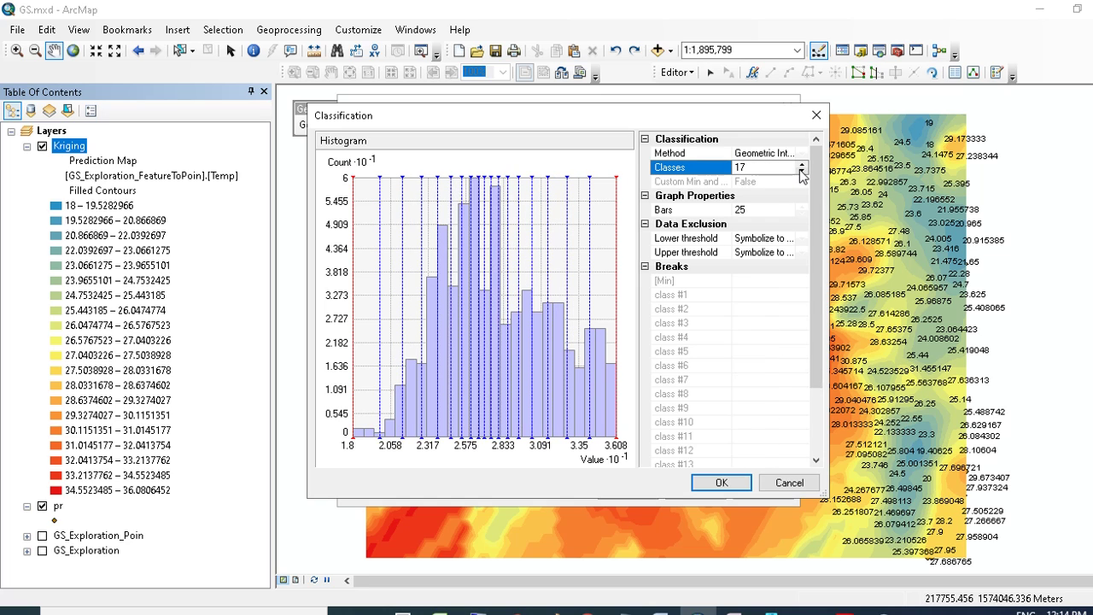
{"action": "left_click", "coordinate": [802, 172]}
{"action": "left_click", "coordinate": [802, 171]}
{"action": "left_click", "coordinate": [802, 172]}
{"action": "left_click", "coordinate": [801, 171]}
{"action": "left_click", "coordinate": [802, 171]}
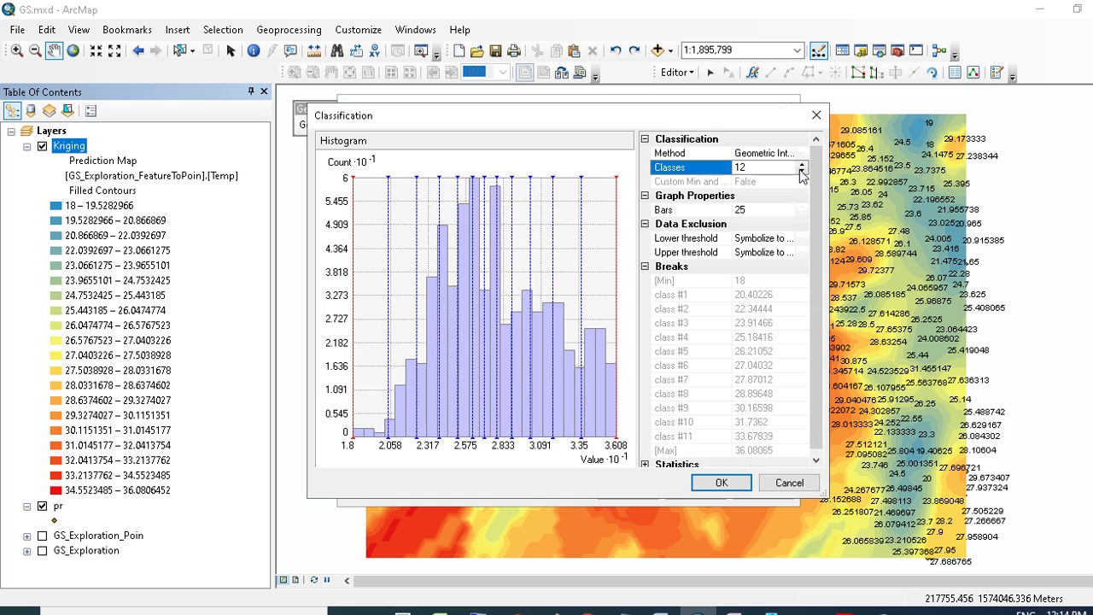
{"action": "left_click", "coordinate": [802, 172]}
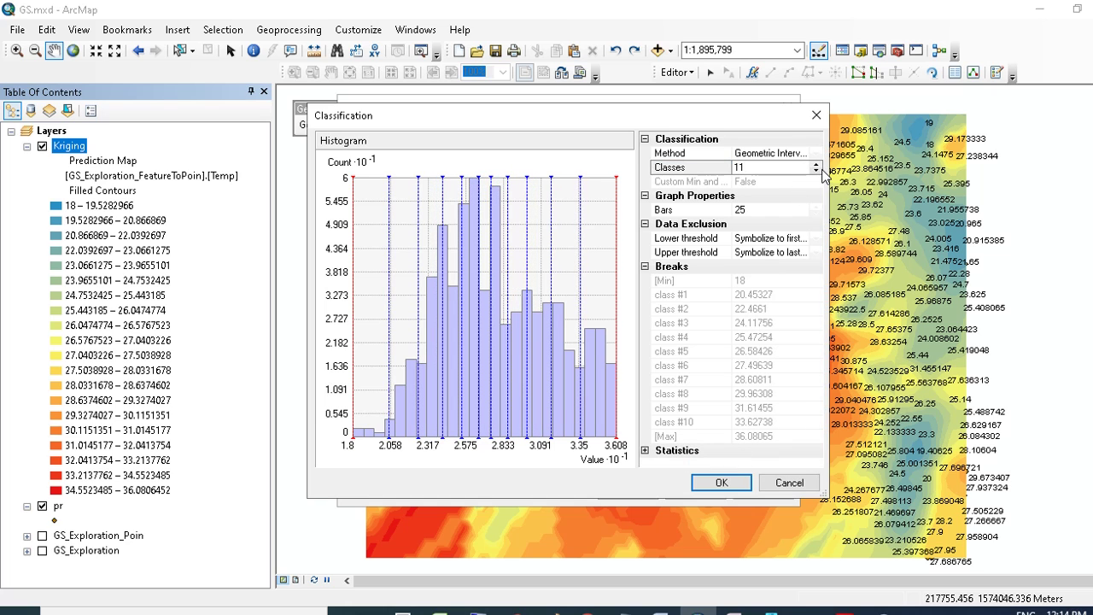
{"action": "left_click", "coordinate": [816, 172]}
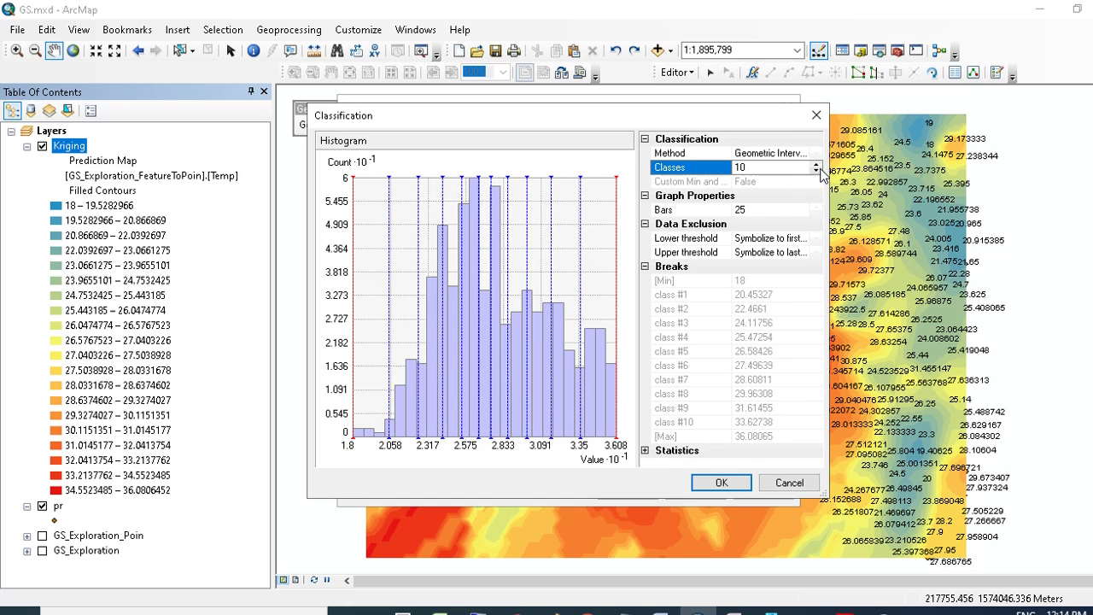
{"action": "left_click", "coordinate": [724, 481]}
{"action": "left_click", "coordinate": [739, 499]}
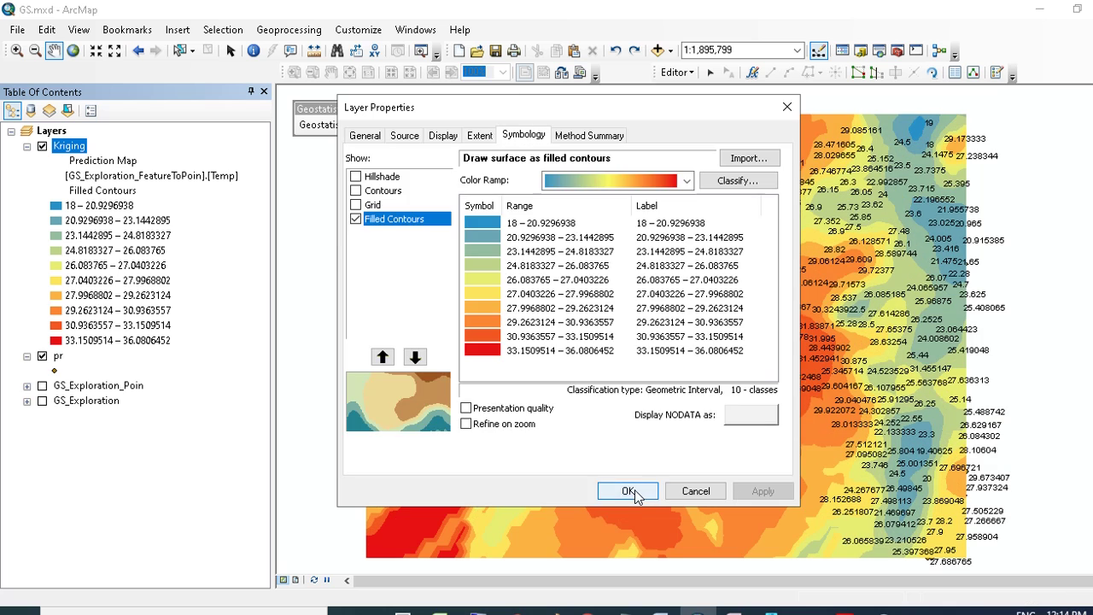
{"action": "left_click", "coordinate": [627, 491]}
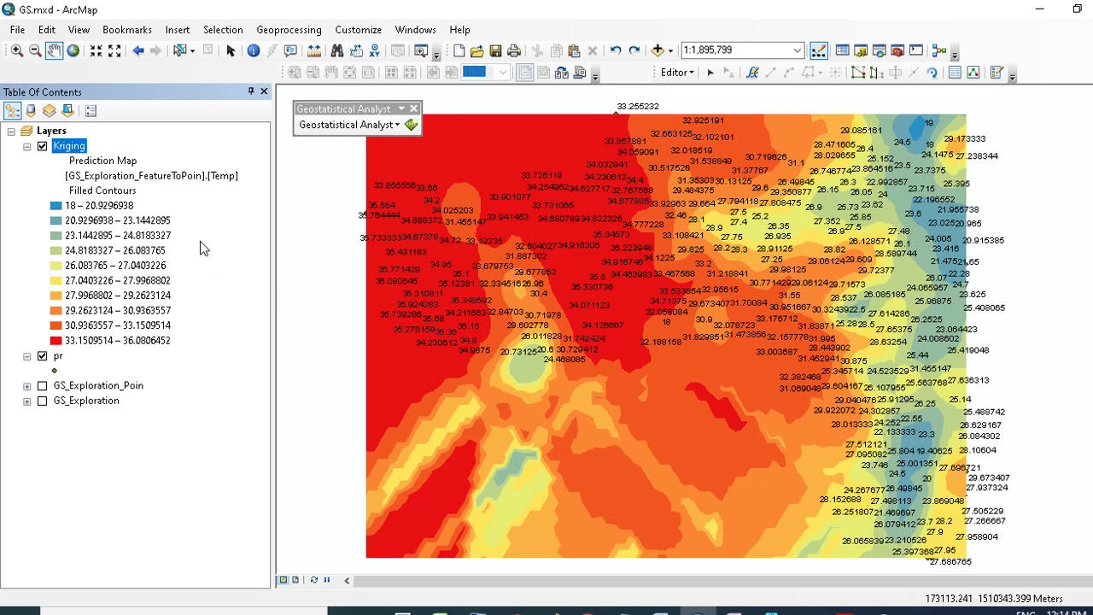
Step: Open the Kriging layer's method properties and switch the output surface type to Quantile
{"action": "left_click", "coordinate": [366, 123]}
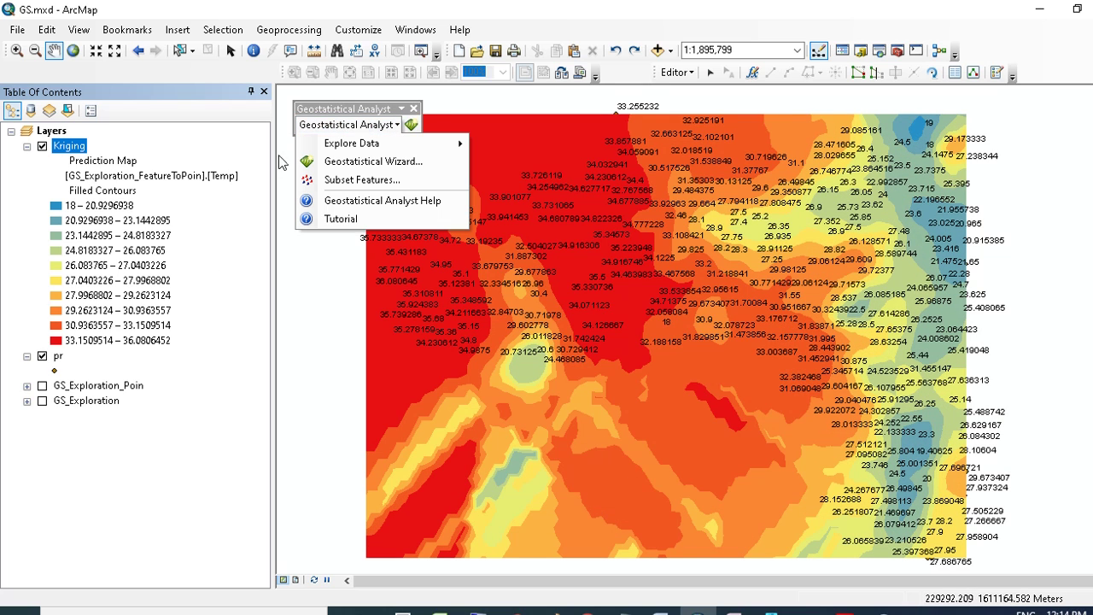
{"action": "right_click", "coordinate": [76, 145]}
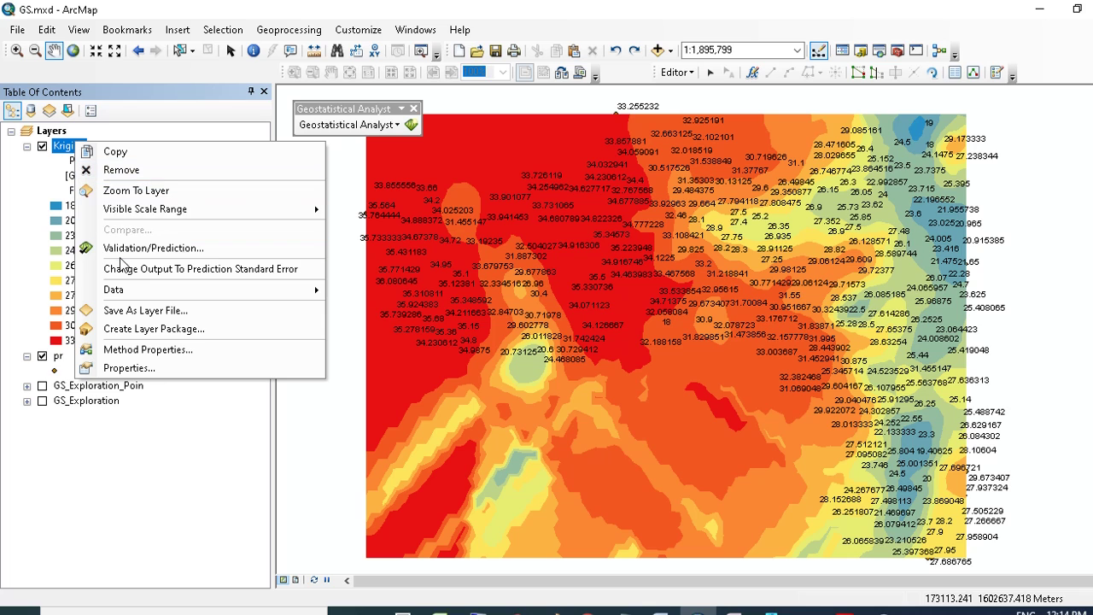
{"action": "left_click", "coordinate": [145, 351]}
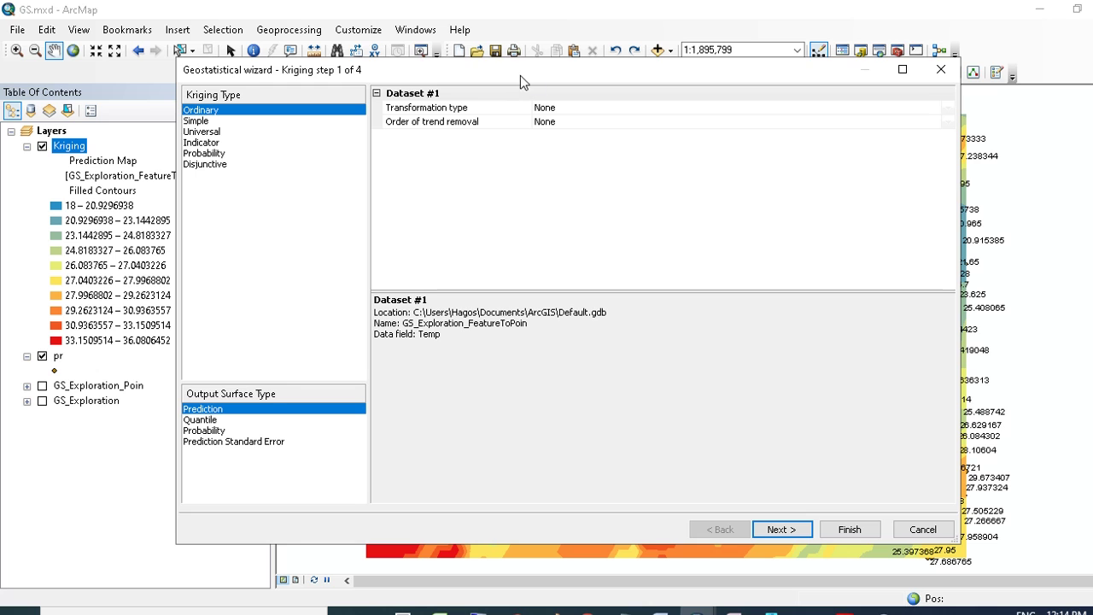
{"action": "left_click_drag", "start_coordinate": [463, 104], "coordinate": [453, 107]}
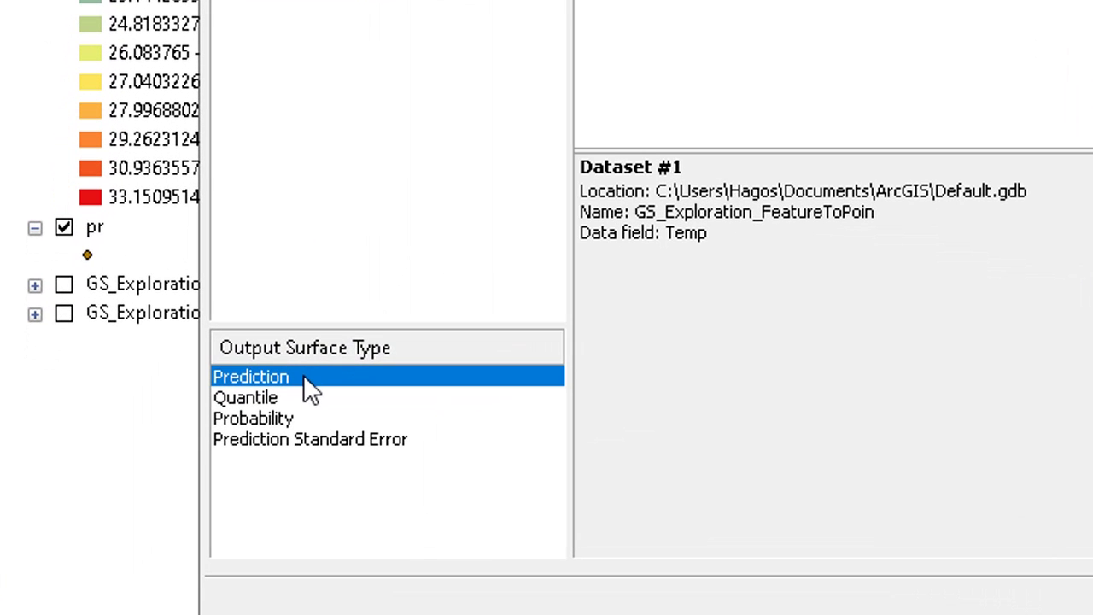
{"action": "left_click", "coordinate": [259, 398]}
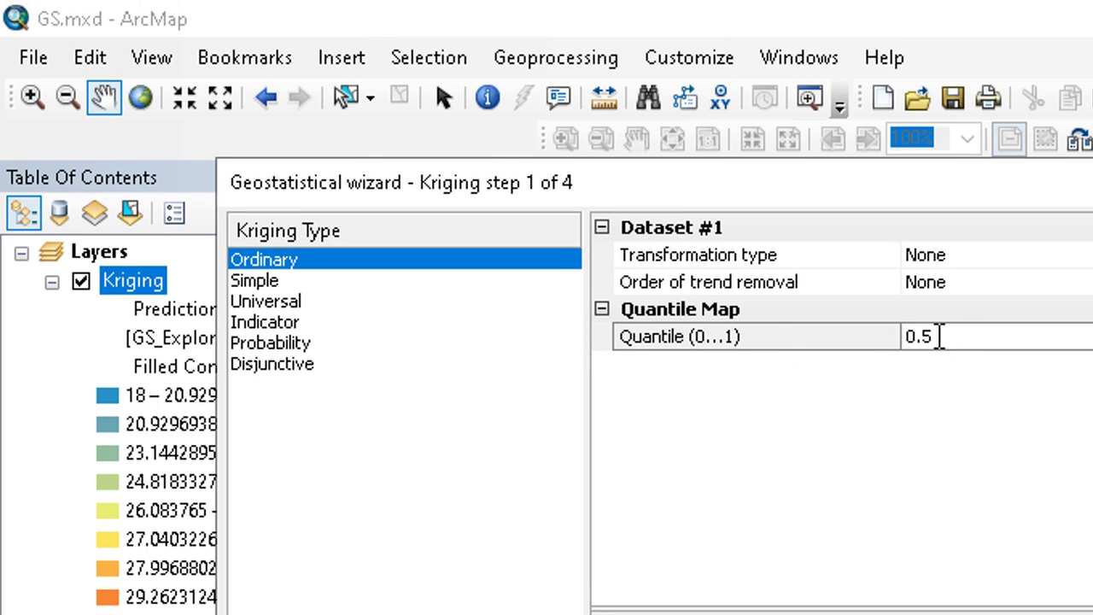
Step: Set the quantile map's quantile value to 0.75 and apply the method to the Kriging layer
{"action": "left_click_drag", "start_coordinate": [942, 334], "coordinate": [910, 342]}
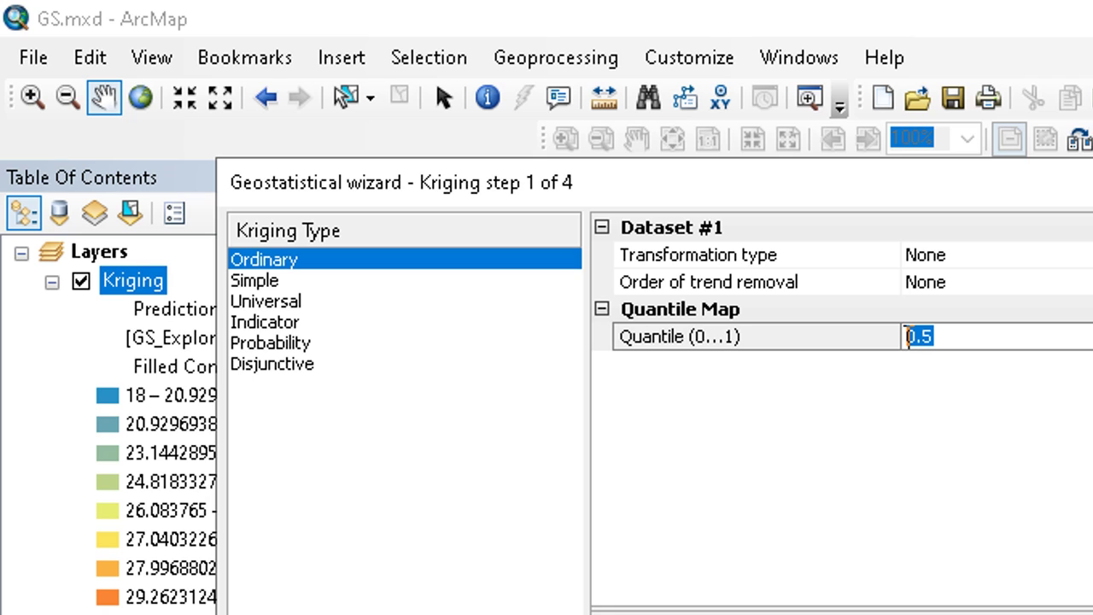
{"action": "left_click", "coordinate": [922, 338]}
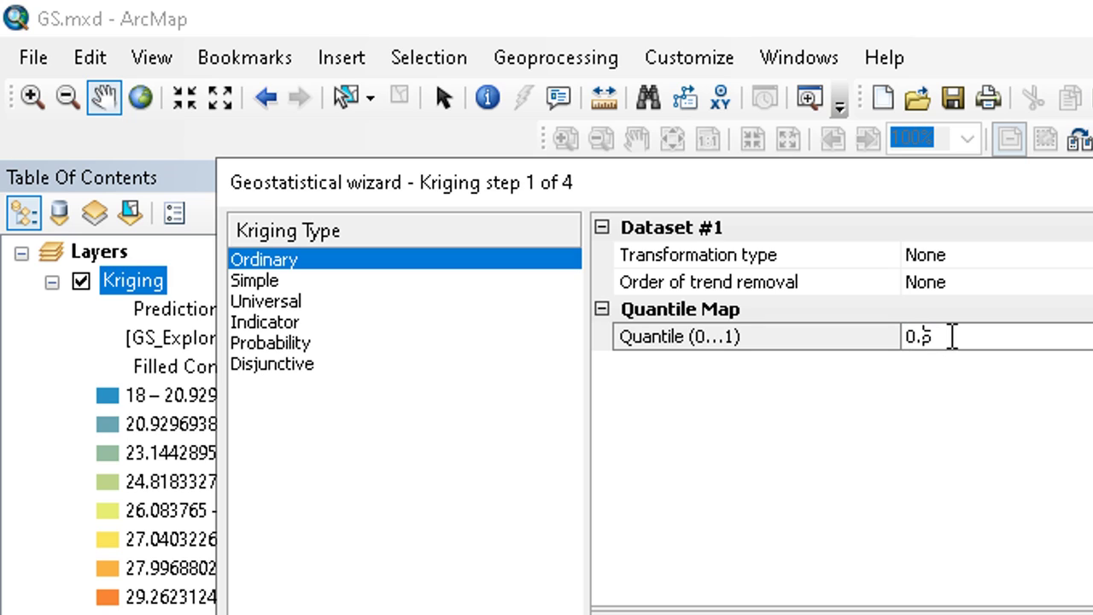
{"action": "type", "text": "7"}
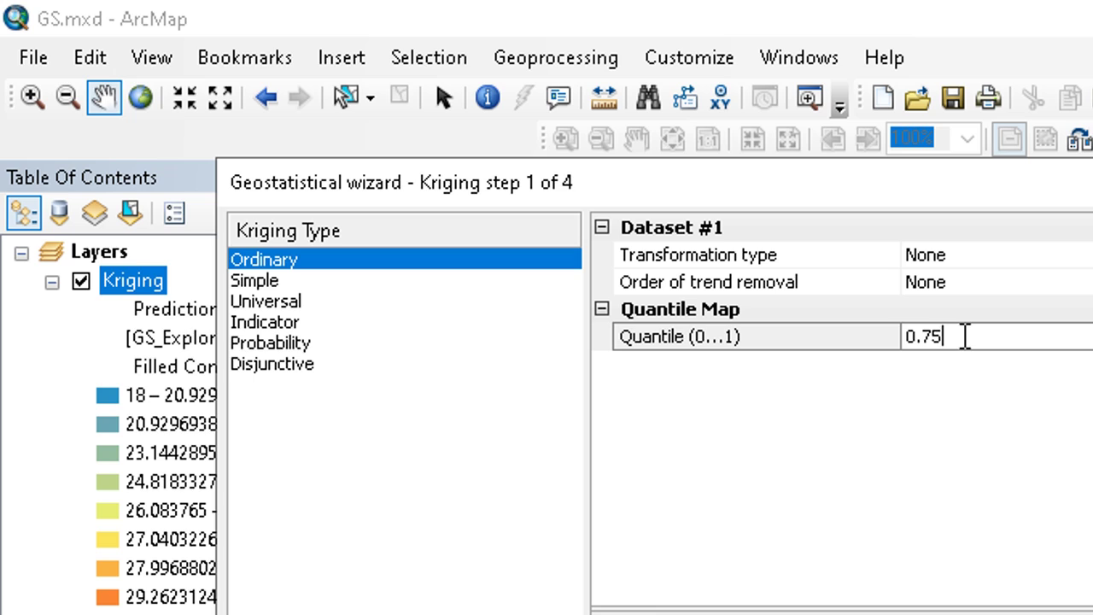
{"action": "left_click_drag", "start_coordinate": [965, 337], "coordinate": [883, 340]}
{"action": "left_click", "coordinate": [939, 340]}
{"action": "left_click_drag", "start_coordinate": [953, 333], "coordinate": [887, 337]}
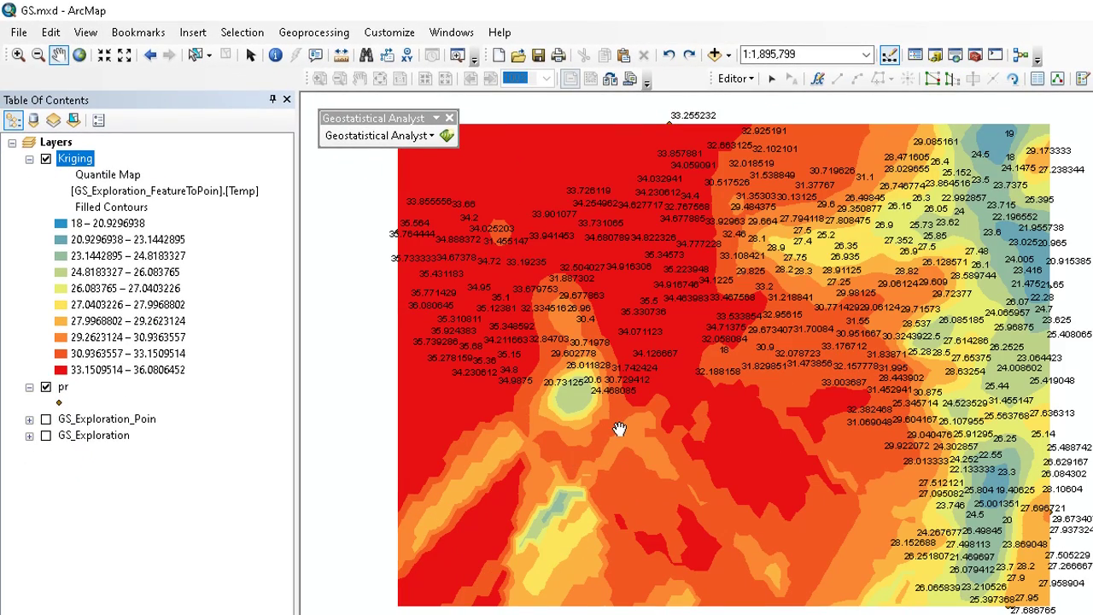
{"action": "left_click_drag", "start_coordinate": [899, 379], "coordinate": [872, 410]}
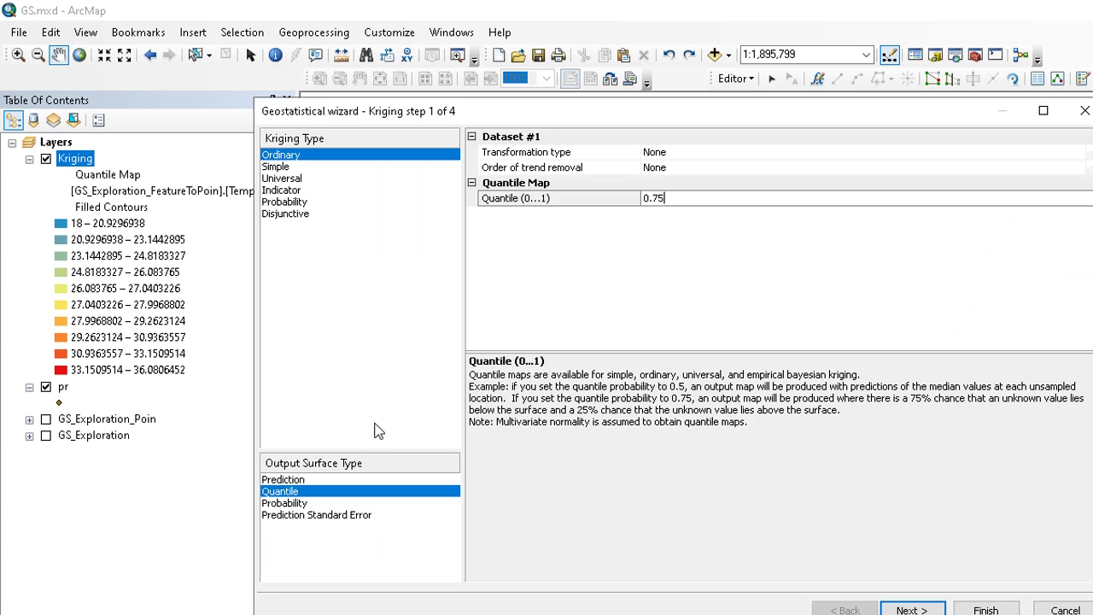
Step: Change the Kriging output surface type to Probability and set the Exceed threshold value to 27
{"action": "left_click", "coordinate": [291, 503]}
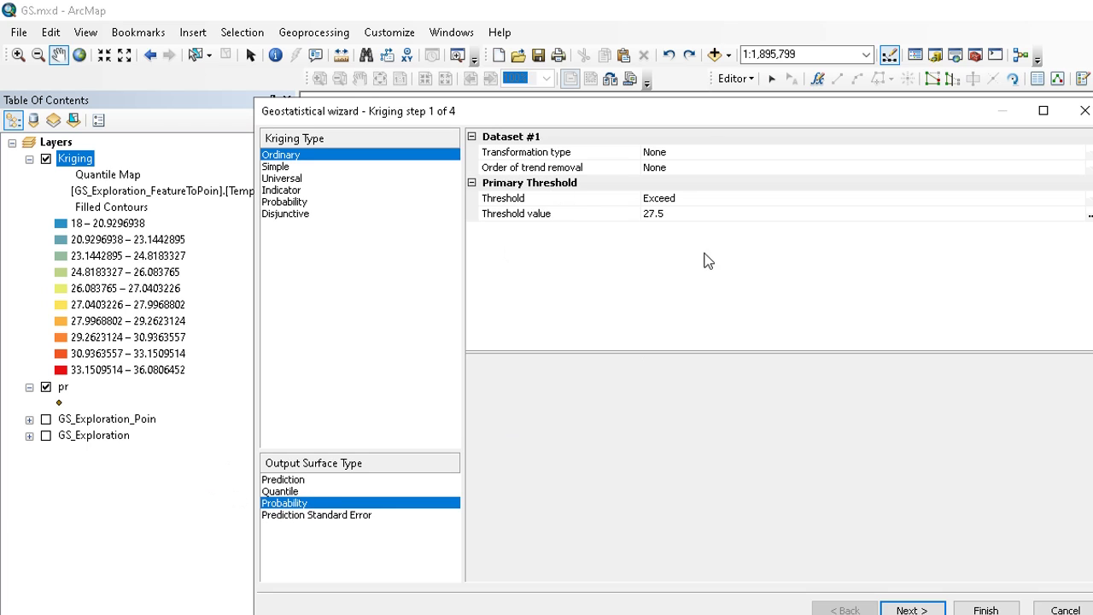
{"action": "left_click", "coordinate": [683, 218]}
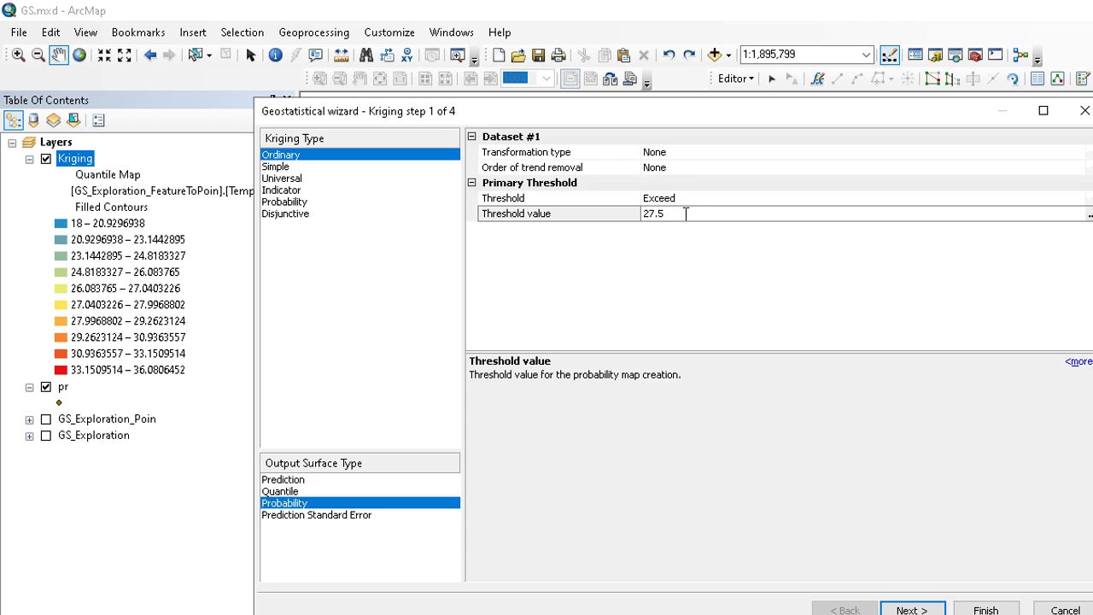
{"action": "left_click_drag", "start_coordinate": [682, 213], "coordinate": [642, 219]}
{"action": "left_click", "coordinate": [681, 213]}
{"action": "key", "text": "BackSpace"}
{"action": "left_click", "coordinate": [678, 246]}
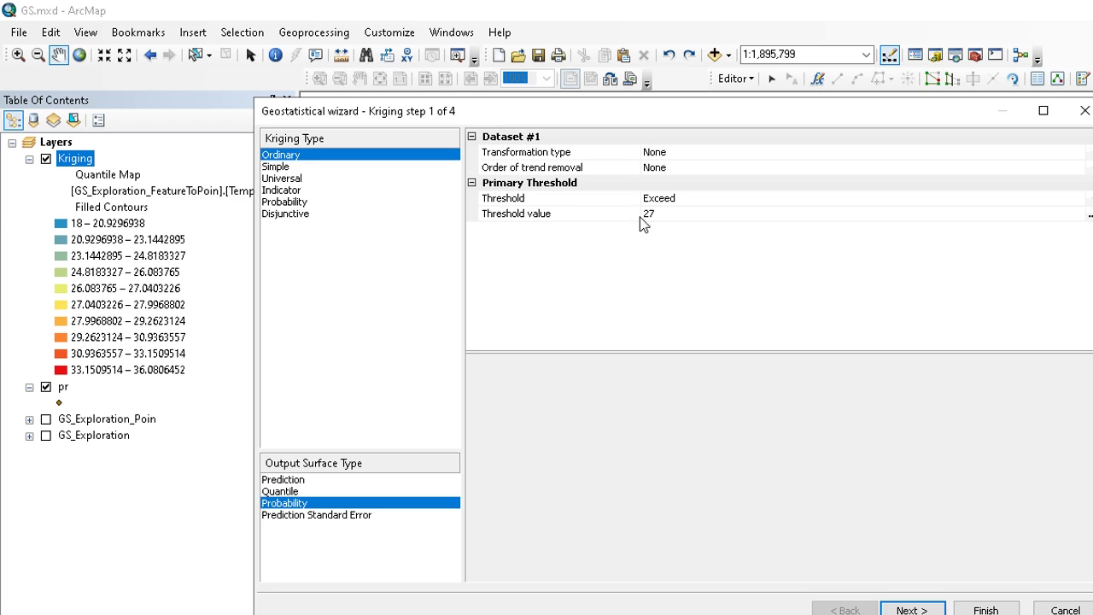
Step: Keep the threshold value at 27, finish the kriging wizard and accept the method report to produce the probability map
{"action": "left_click", "coordinate": [647, 216]}
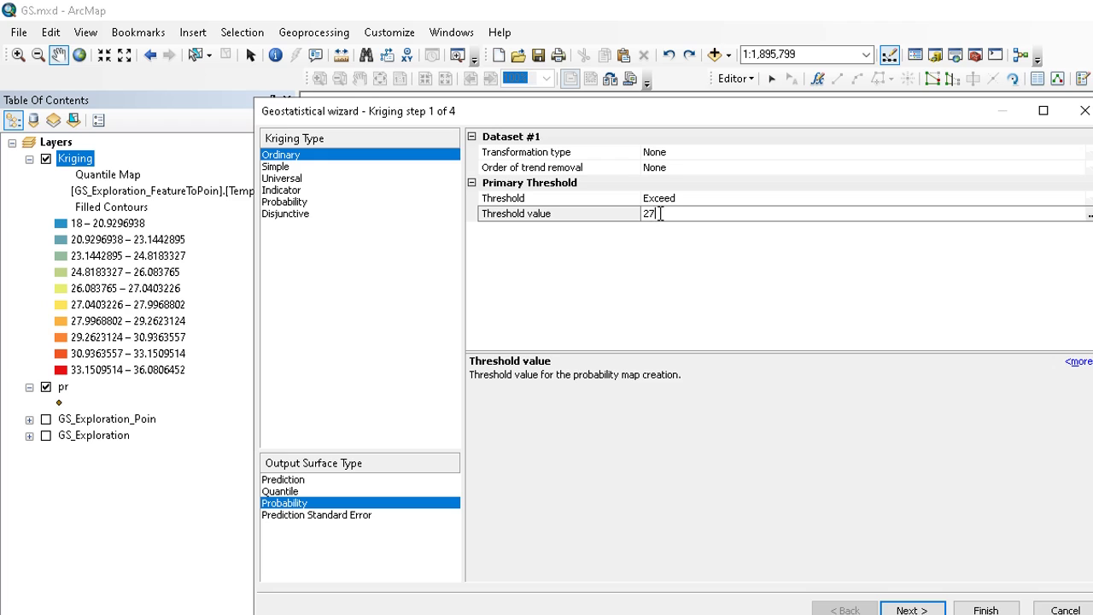
{"action": "left_click_drag", "start_coordinate": [658, 215], "coordinate": [642, 213]}
{"action": "left_click_drag", "start_coordinate": [664, 212], "coordinate": [639, 216]}
{"action": "left_click", "coordinate": [652, 214]}
{"action": "left_click", "coordinate": [668, 214]}
{"action": "left_click", "coordinate": [911, 609]}
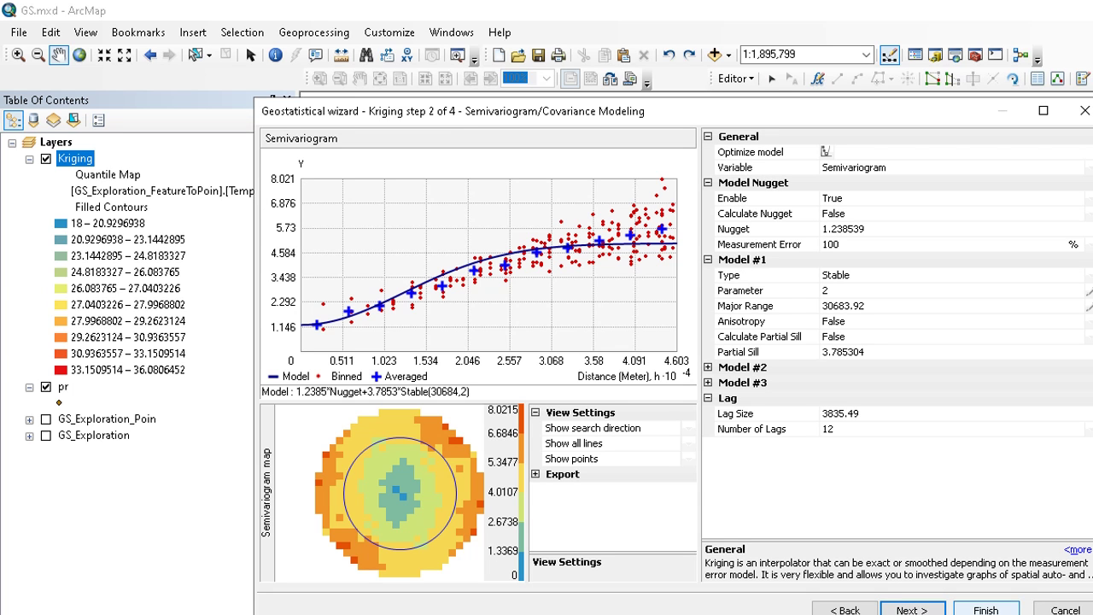
{"action": "left_click", "coordinate": [986, 610]}
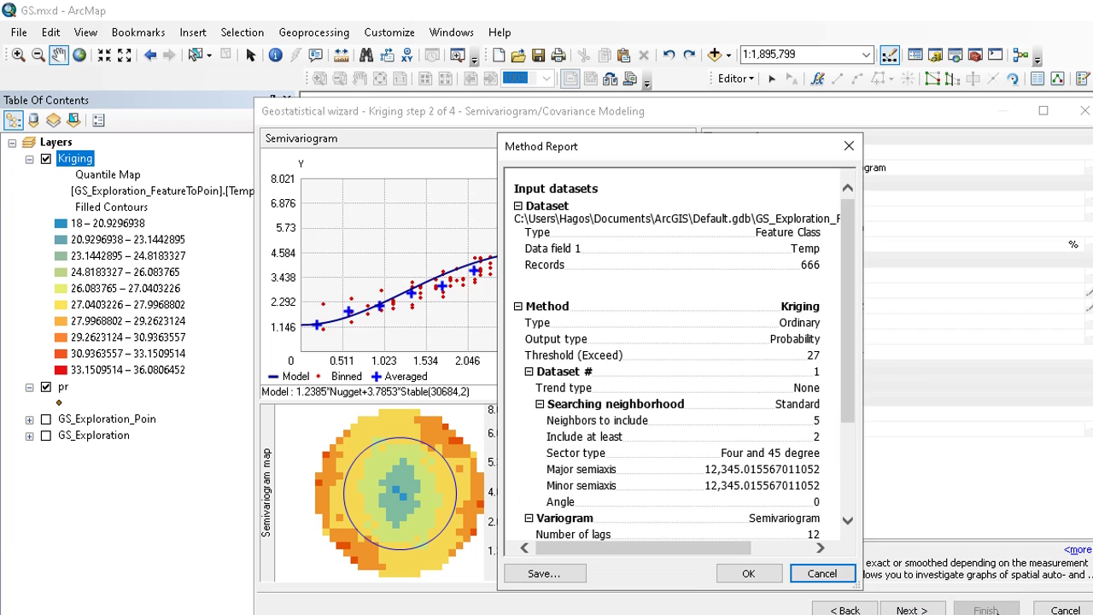
{"action": "left_click", "coordinate": [769, 577]}
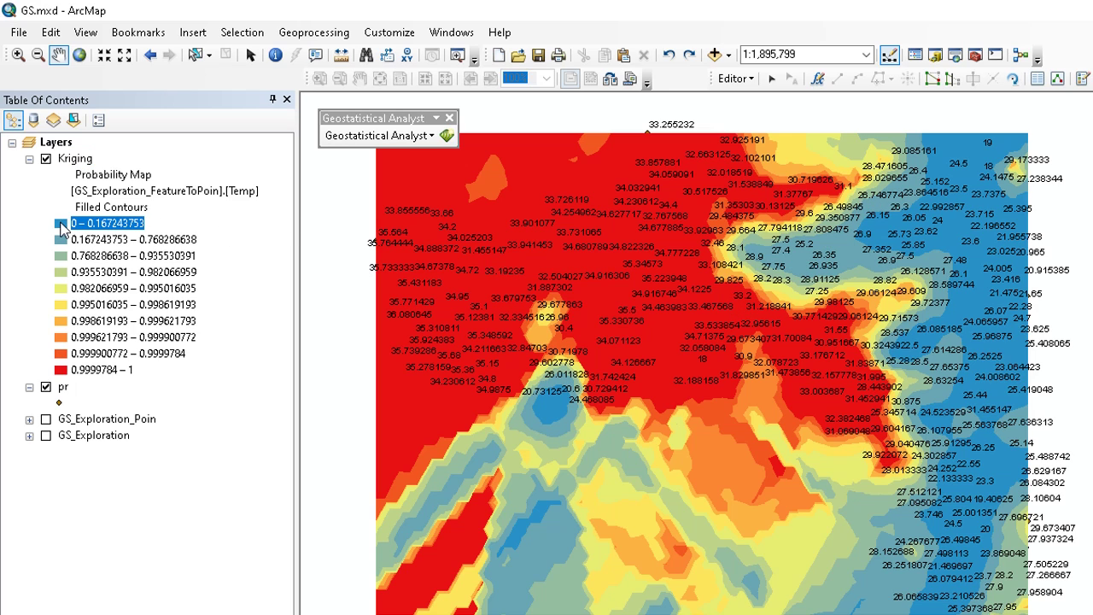
{"action": "double_click", "coordinate": [61, 224]}
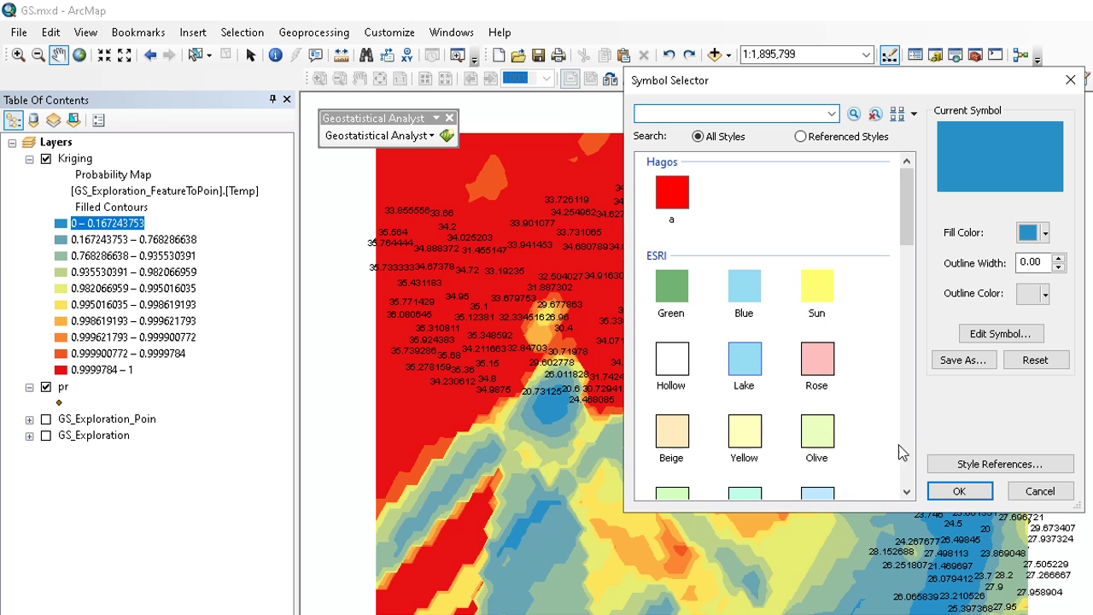
{"action": "left_click", "coordinate": [1037, 492]}
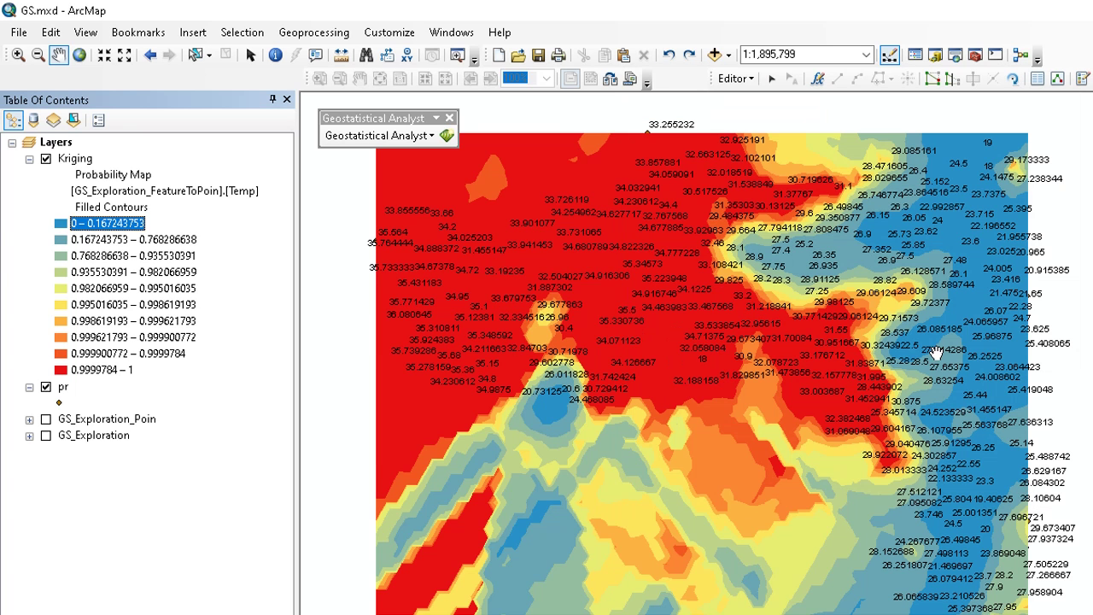
{"action": "left_click_drag", "start_coordinate": [934, 359], "coordinate": [888, 369]}
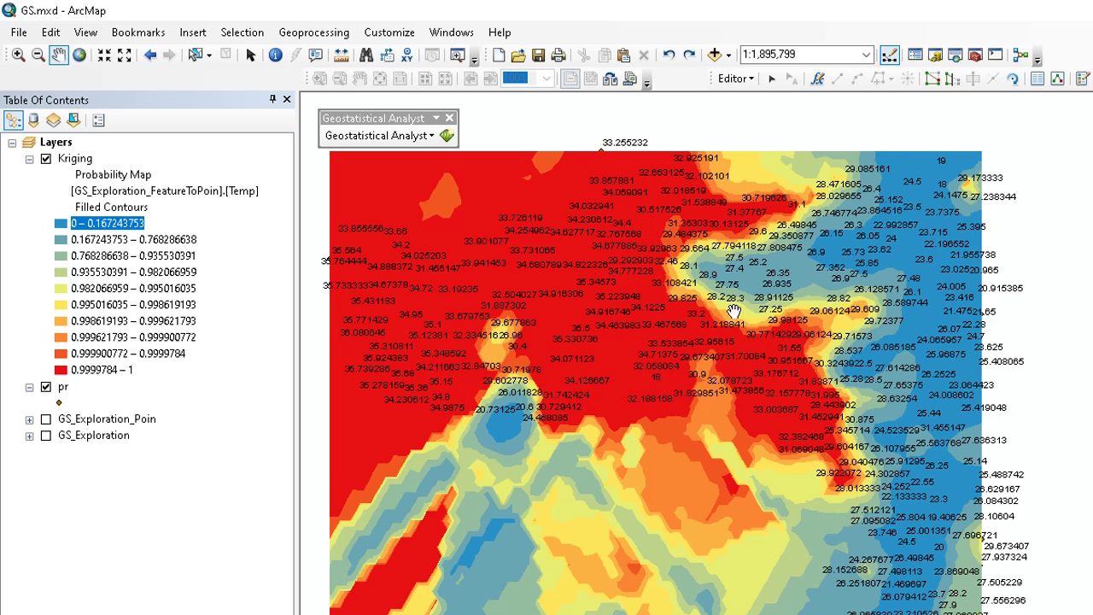
Step: Set the fill colour of the highest probability class, 0.9999784 – 1, to black and inspect the area it covers on the map
{"action": "double_click", "coordinate": [61, 371]}
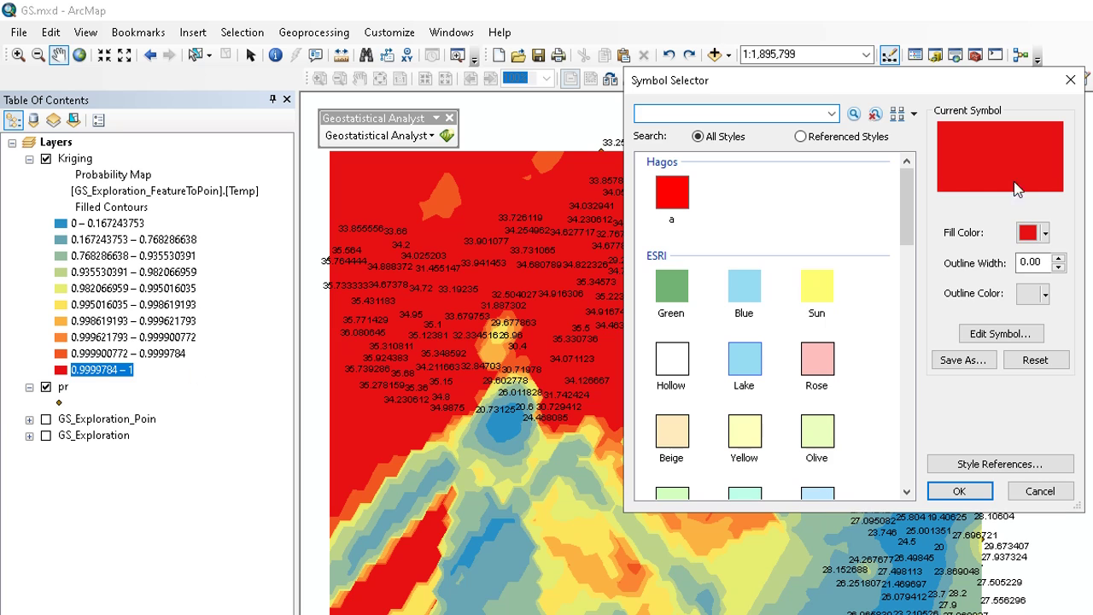
{"action": "left_click", "coordinate": [1046, 240]}
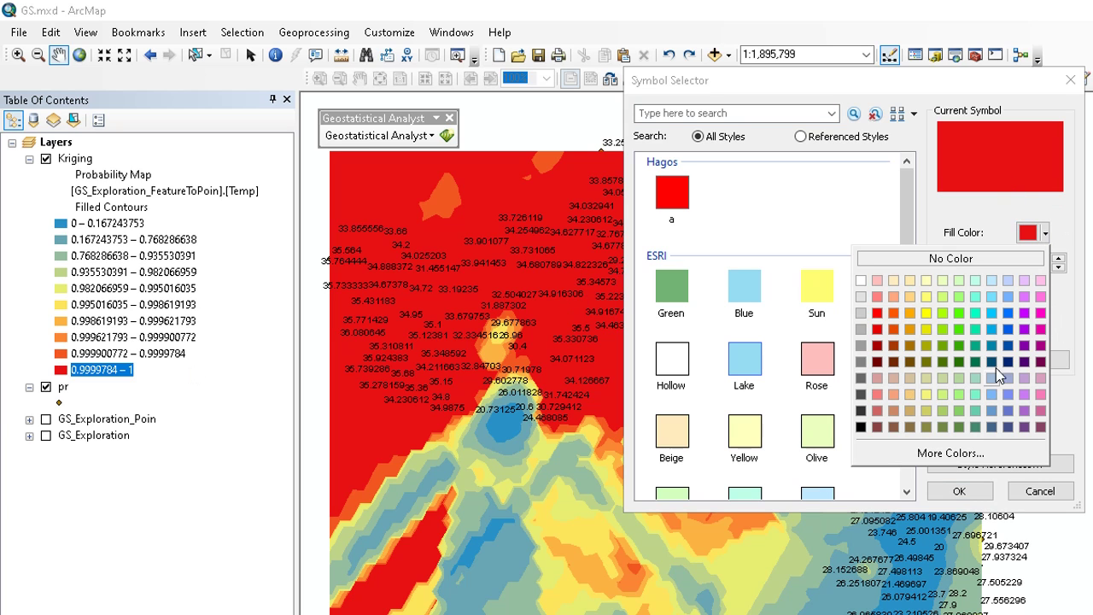
{"action": "left_click", "coordinate": [865, 425]}
{"action": "left_click", "coordinate": [942, 489]}
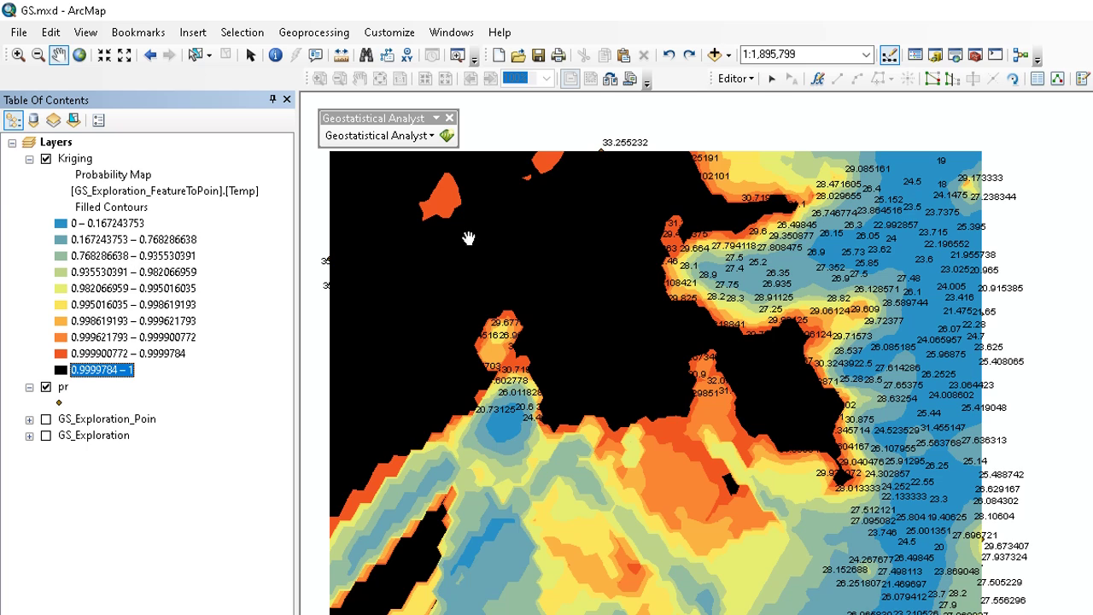
{"action": "left_click_drag", "start_coordinate": [469, 237], "coordinate": [548, 231]}
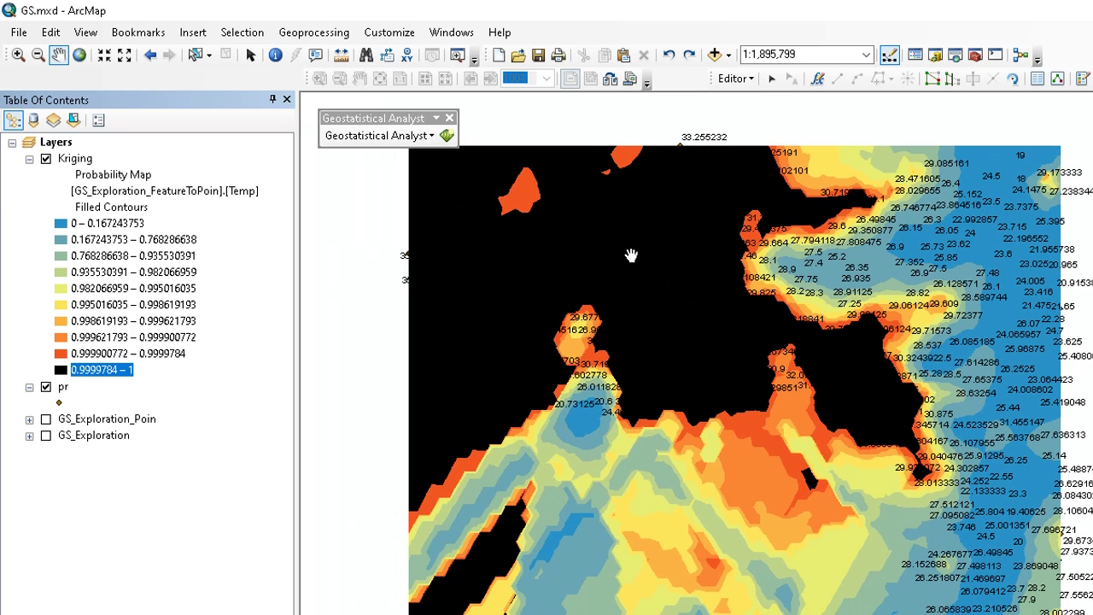
{"action": "scroll", "coordinate": [634, 256], "scroll_direction": "up", "scroll_amount": 2}
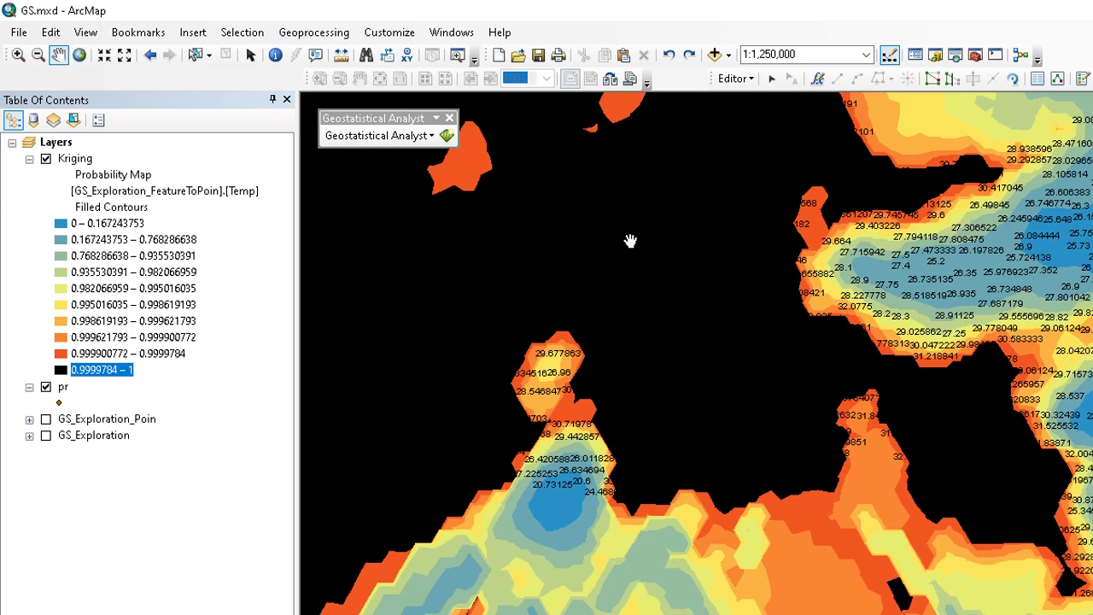
{"action": "left_click_drag", "start_coordinate": [629, 239], "coordinate": [645, 282]}
{"action": "left_click_drag", "start_coordinate": [666, 325], "coordinate": [672, 299]}
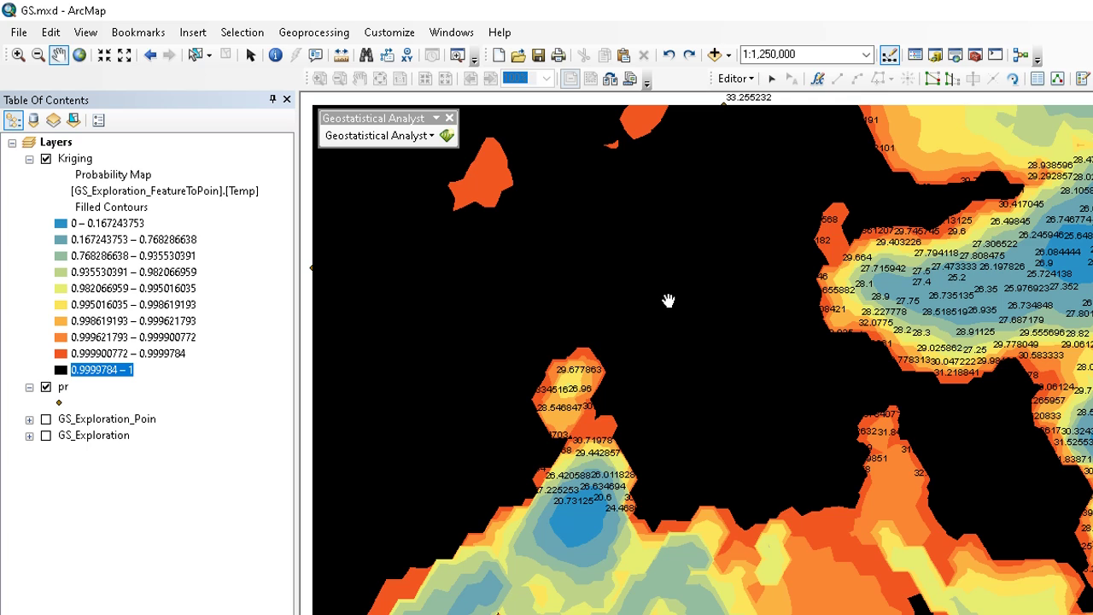
{"action": "left_click", "coordinate": [429, 135]}
{"action": "left_click", "coordinate": [403, 177]}
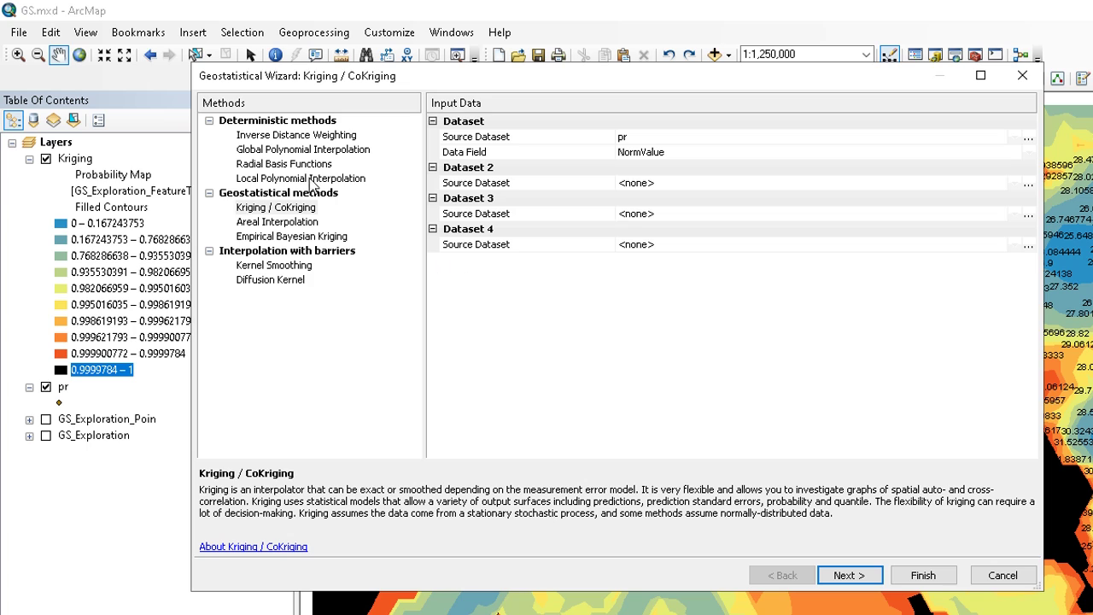
{"action": "left_click", "coordinate": [285, 210]}
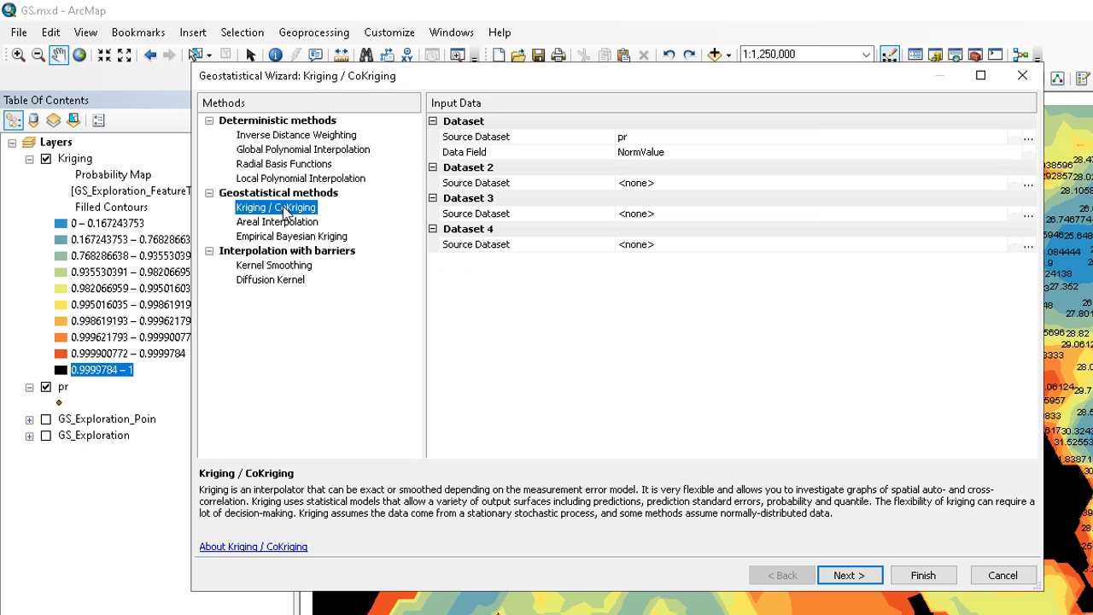
{"action": "left_click", "coordinate": [1002, 574]}
{"action": "left_click", "coordinate": [614, 413]}
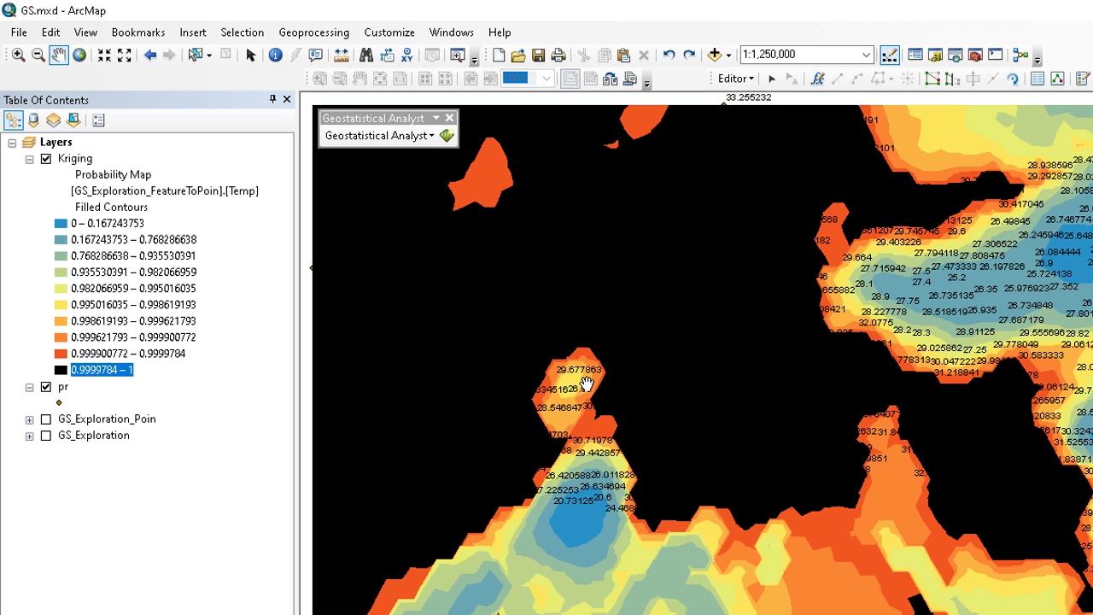
Step: Change the Kriging layer's output surface type to Prediction Standard Error in its method properties and accept the method report
{"action": "right_click", "coordinate": [79, 162]}
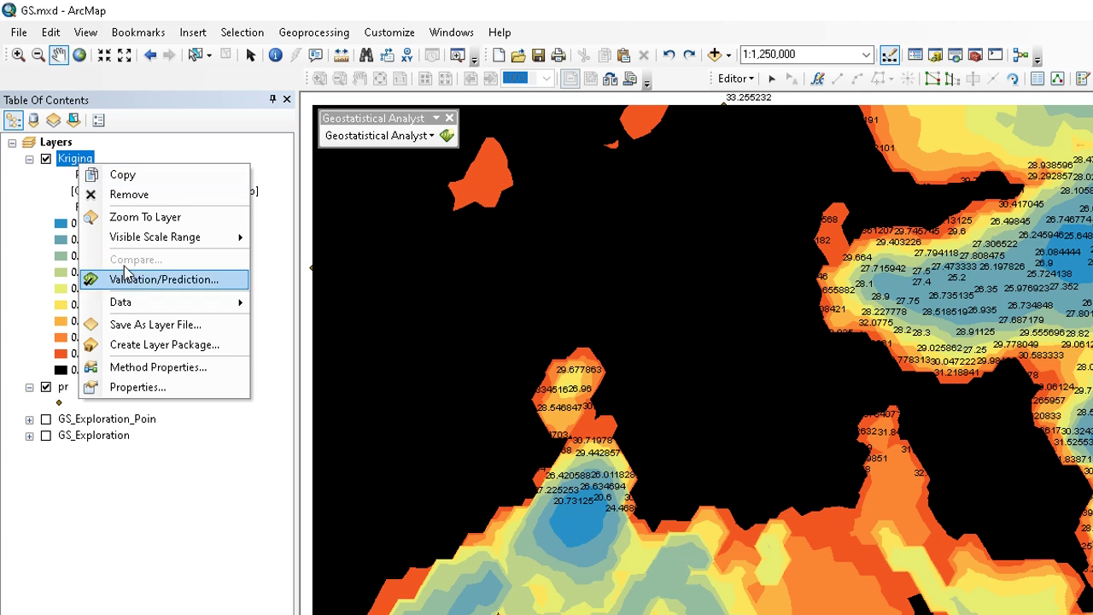
{"action": "left_click", "coordinate": [157, 367]}
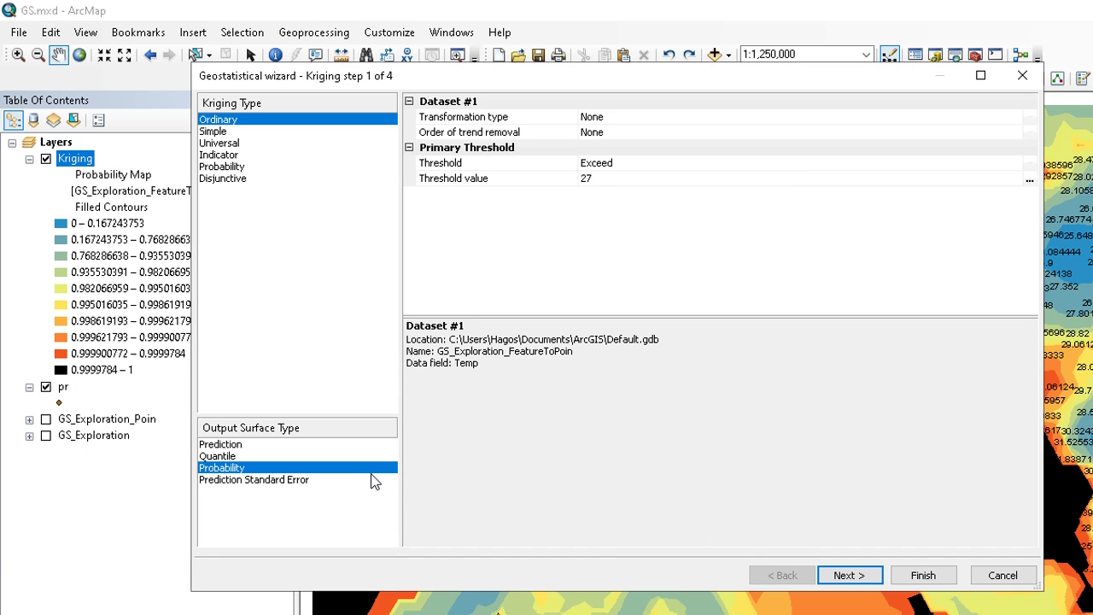
{"action": "left_click", "coordinate": [250, 481]}
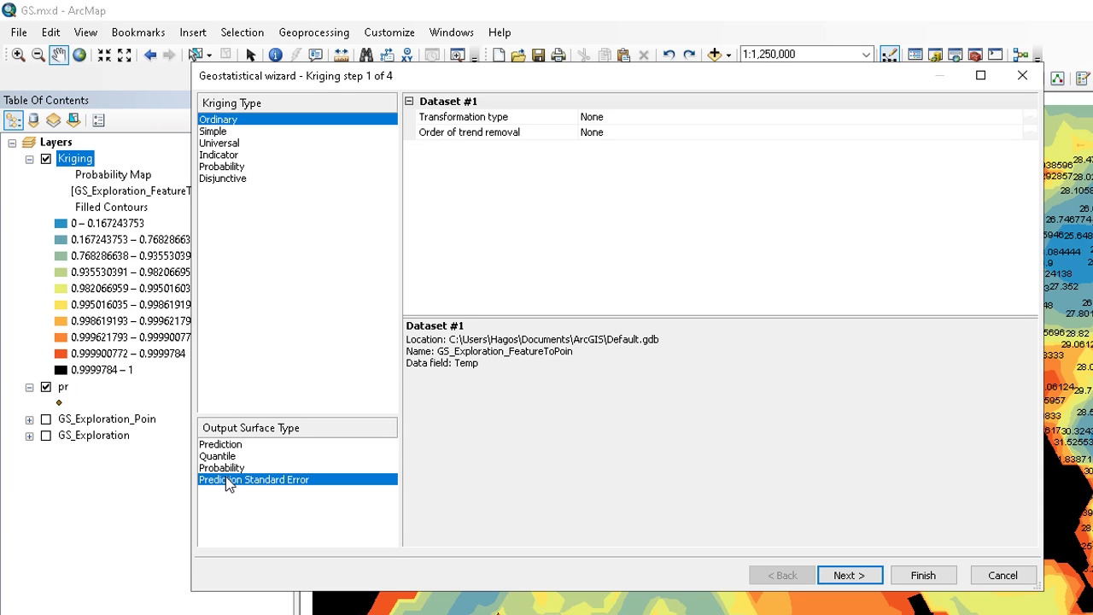
{"action": "left_click", "coordinate": [923, 575]}
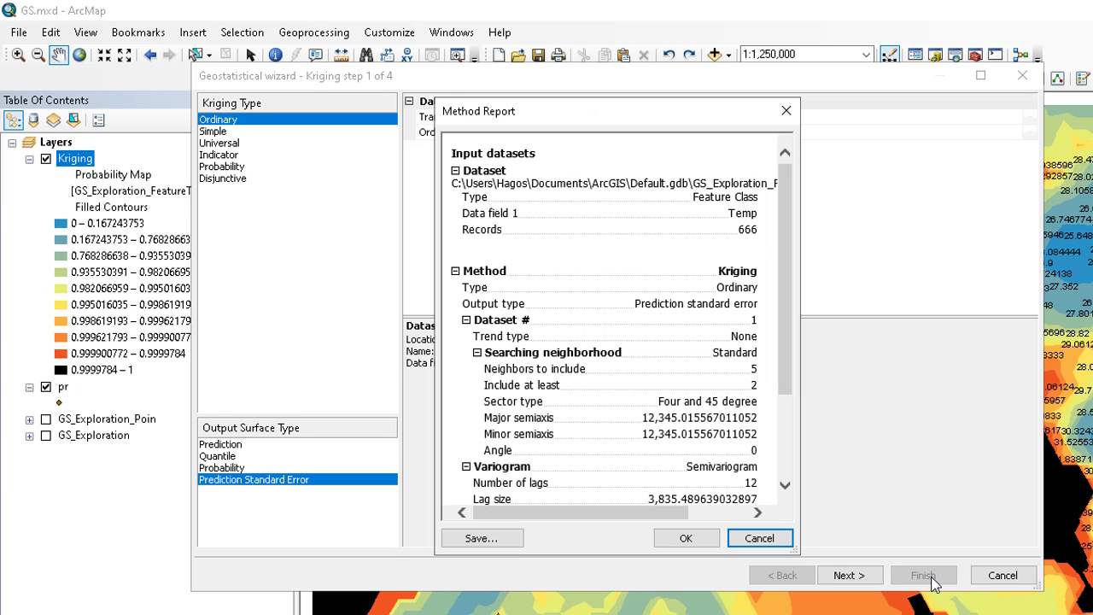
{"action": "left_click", "coordinate": [710, 536]}
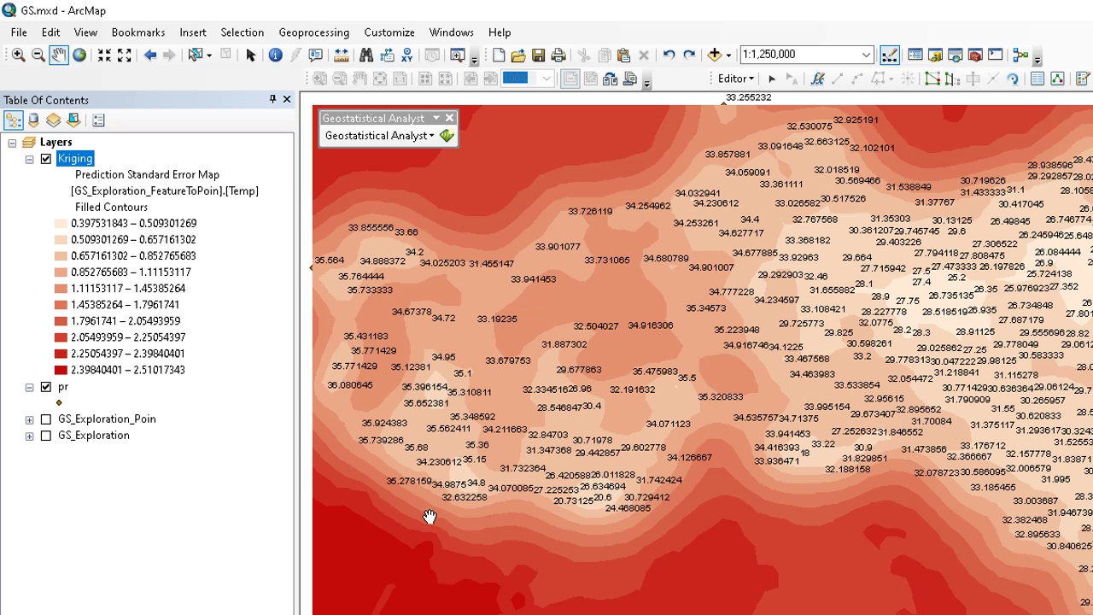
Step: Move the pr point layer above the Kriging layer in the layer order and zoom to the Kriging layer's extent
{"action": "scroll", "coordinate": [749, 369], "scroll_direction": "up", "scroll_amount": 2}
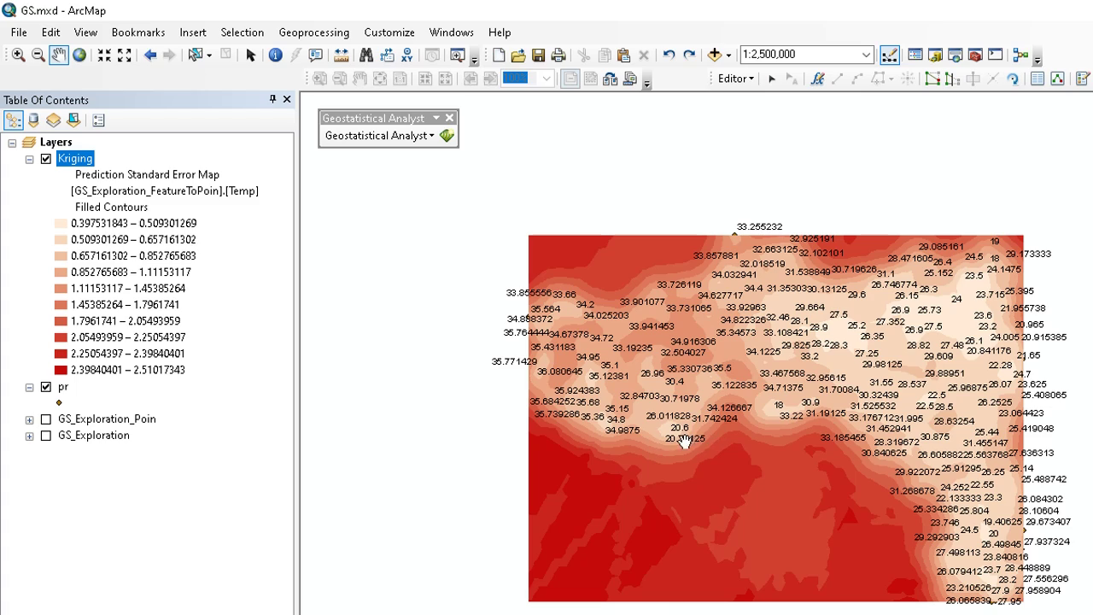
{"action": "left_click_drag", "start_coordinate": [997, 373], "coordinate": [929, 395]}
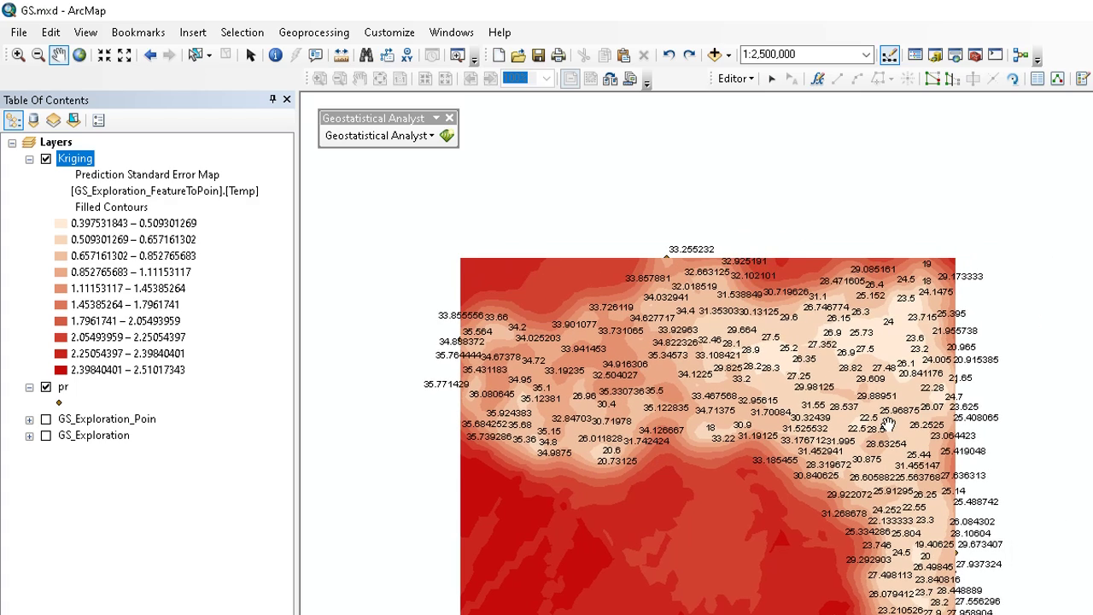
{"action": "scroll", "coordinate": [888, 425], "scroll_direction": "up", "scroll_amount": 5}
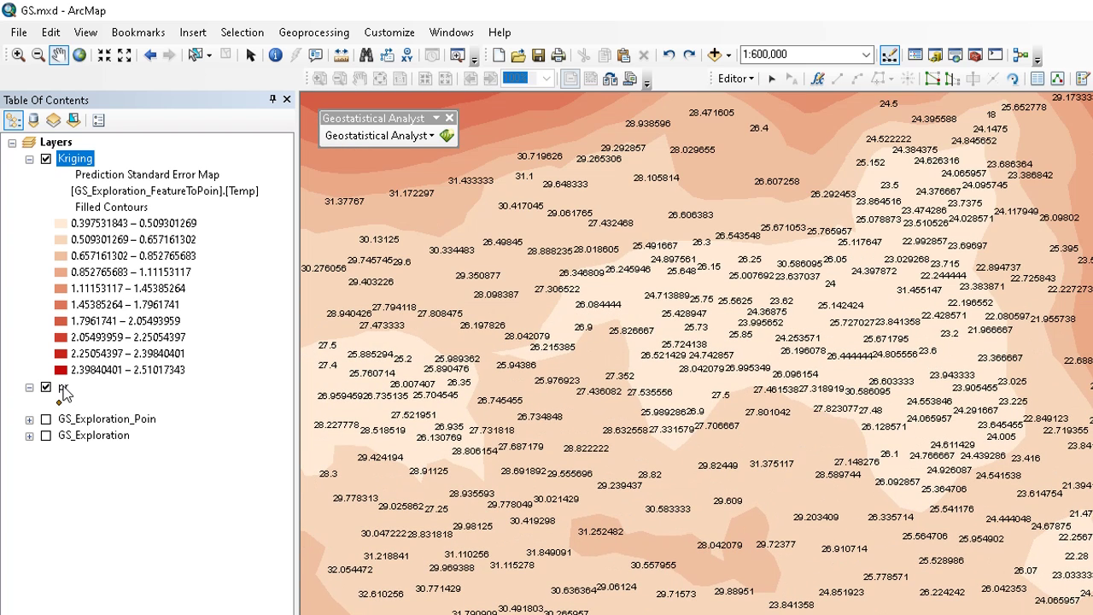
{"action": "left_click_drag", "start_coordinate": [64, 391], "coordinate": [81, 154]}
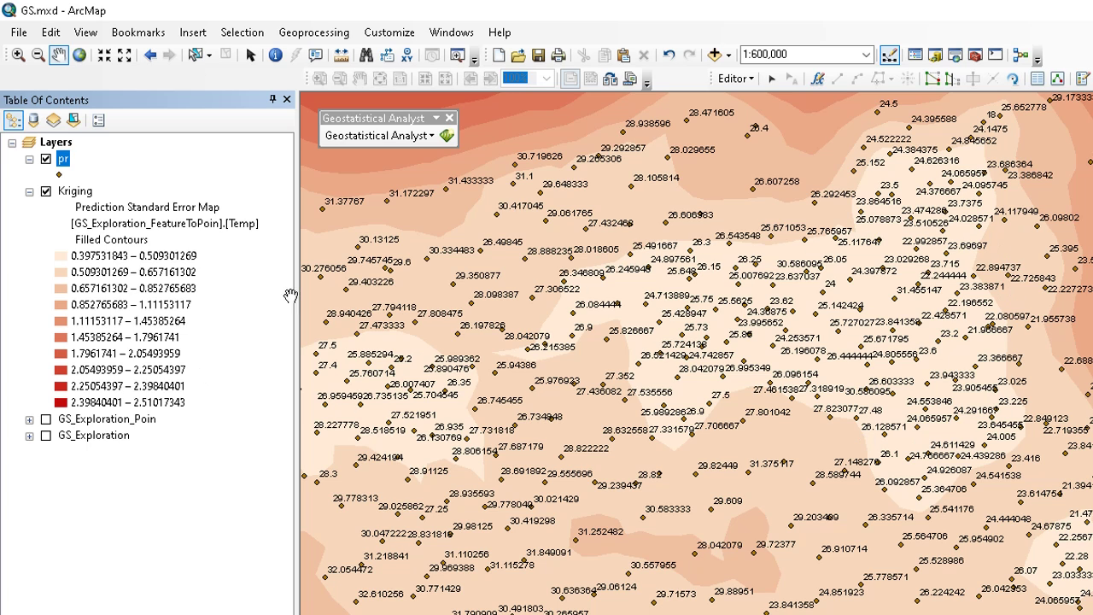
{"action": "right_click", "coordinate": [91, 194]}
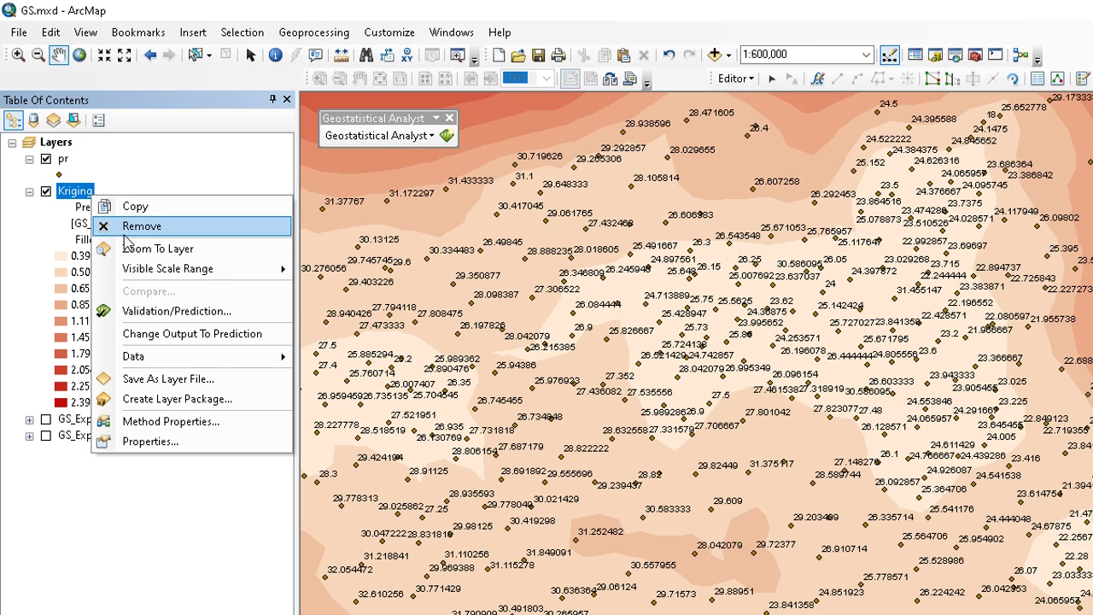
{"action": "left_click", "coordinate": [136, 248]}
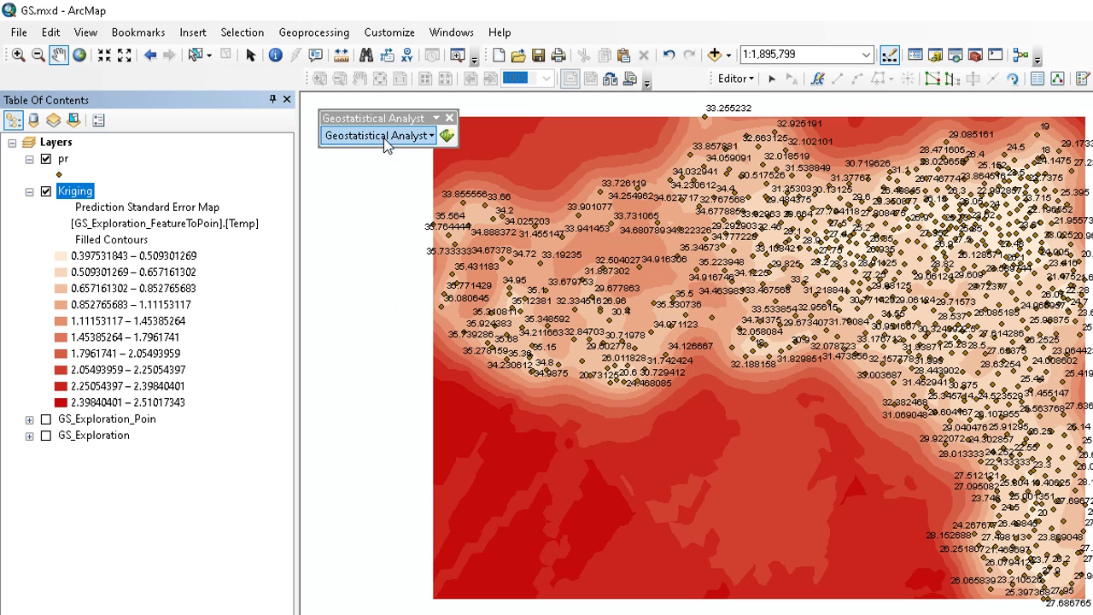
Step: Switch the Kriging layer's output surface type back to Prediction in its method properties and bring up the method report
{"action": "right_click", "coordinate": [88, 193]}
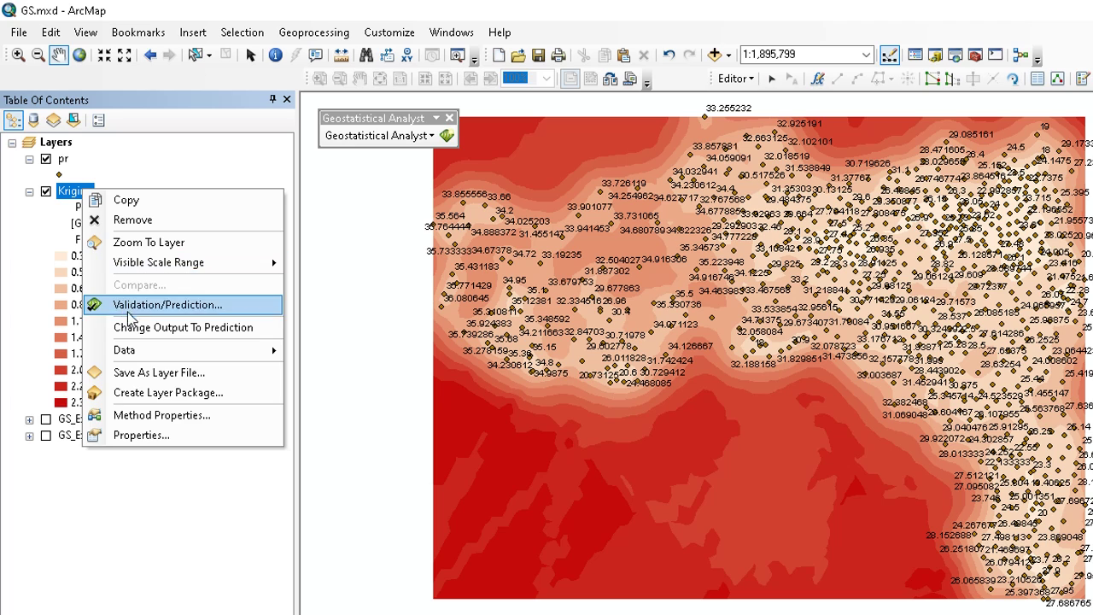
{"action": "left_click", "coordinate": [180, 416]}
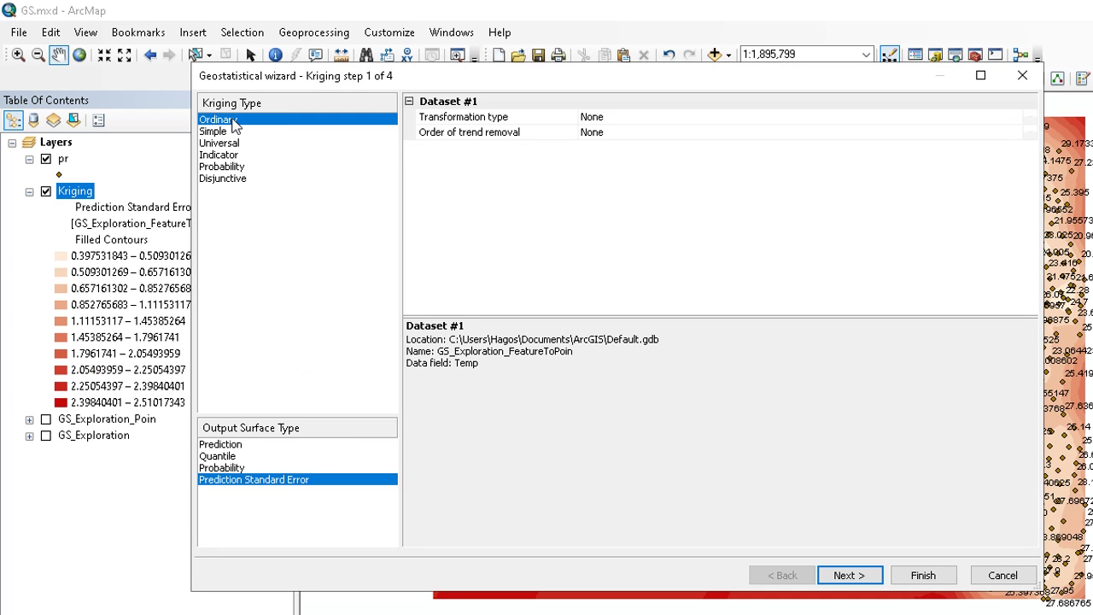
{"action": "left_click", "coordinate": [212, 448]}
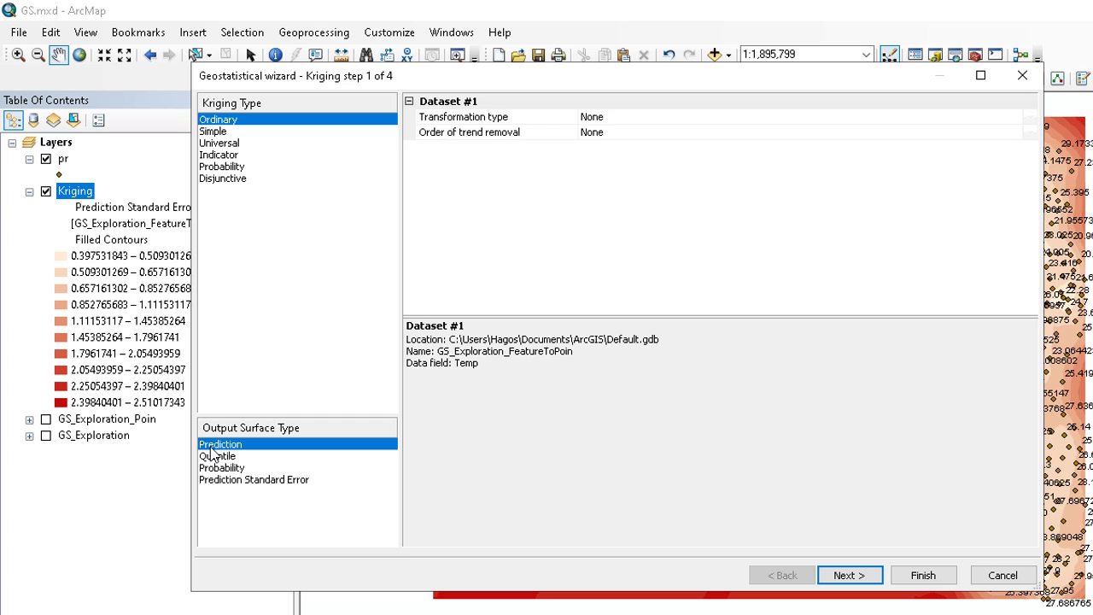
{"action": "left_click", "coordinate": [922, 576]}
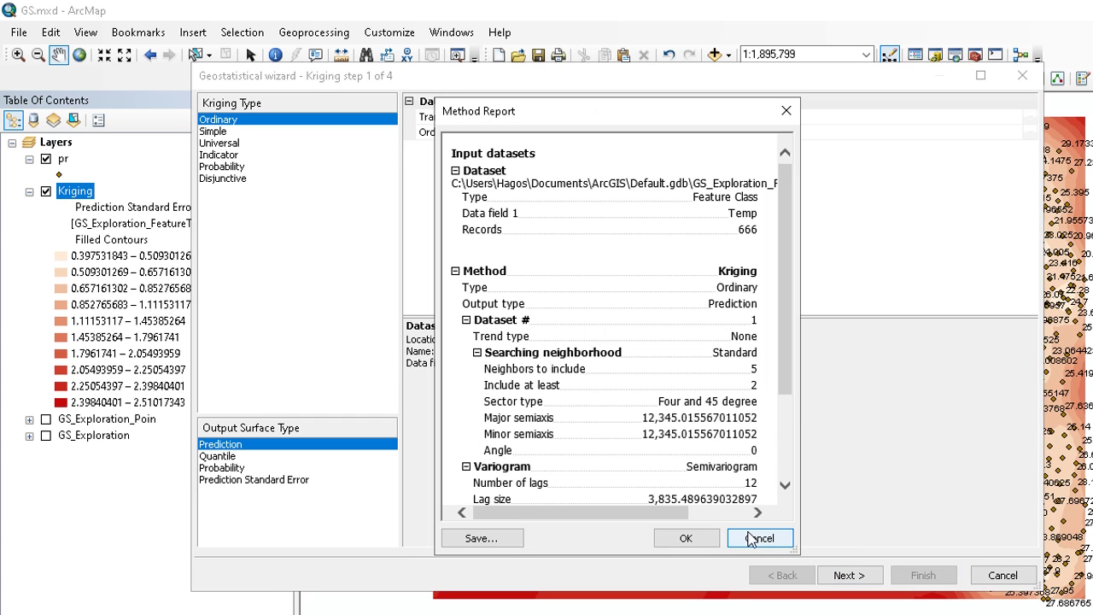
Step: Review the method report's searching neighborhood and variogram settings and accept it to produce the prediction map
{"action": "left_click_drag", "start_coordinate": [777, 289], "coordinate": [779, 406]}
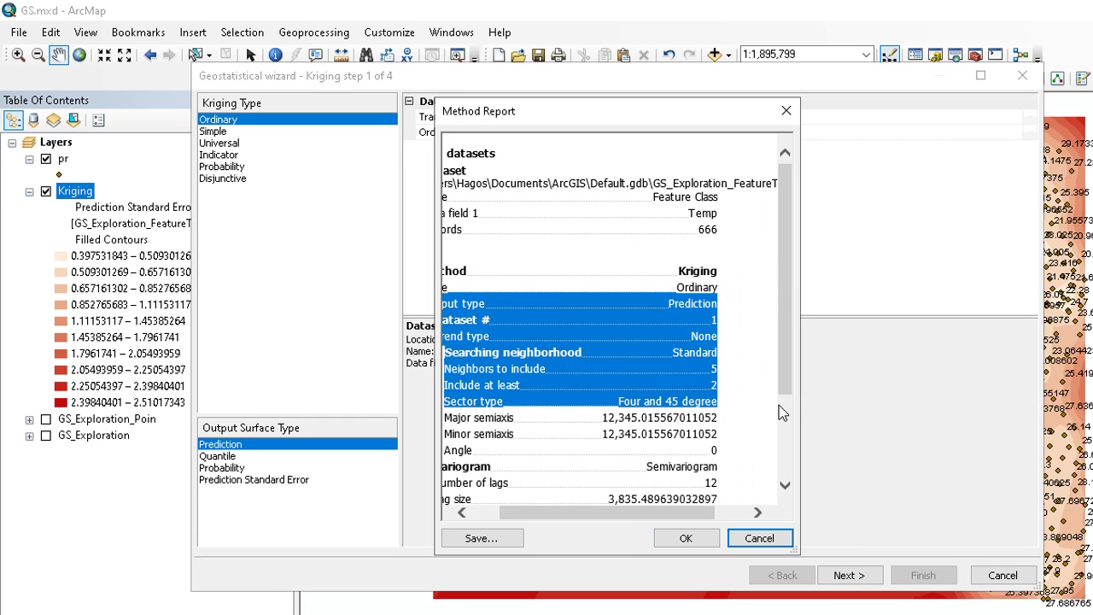
{"action": "left_click", "coordinate": [704, 464]}
{"action": "left_click_drag", "start_coordinate": [655, 519], "coordinate": [628, 519]}
{"action": "scroll", "coordinate": [586, 355], "scroll_direction": "down", "scroll_amount": 3}
{"action": "scroll", "coordinate": [586, 355], "scroll_direction": "up", "scroll_amount": 3}
{"action": "scroll", "coordinate": [586, 355], "scroll_direction": "down", "scroll_amount": 3}
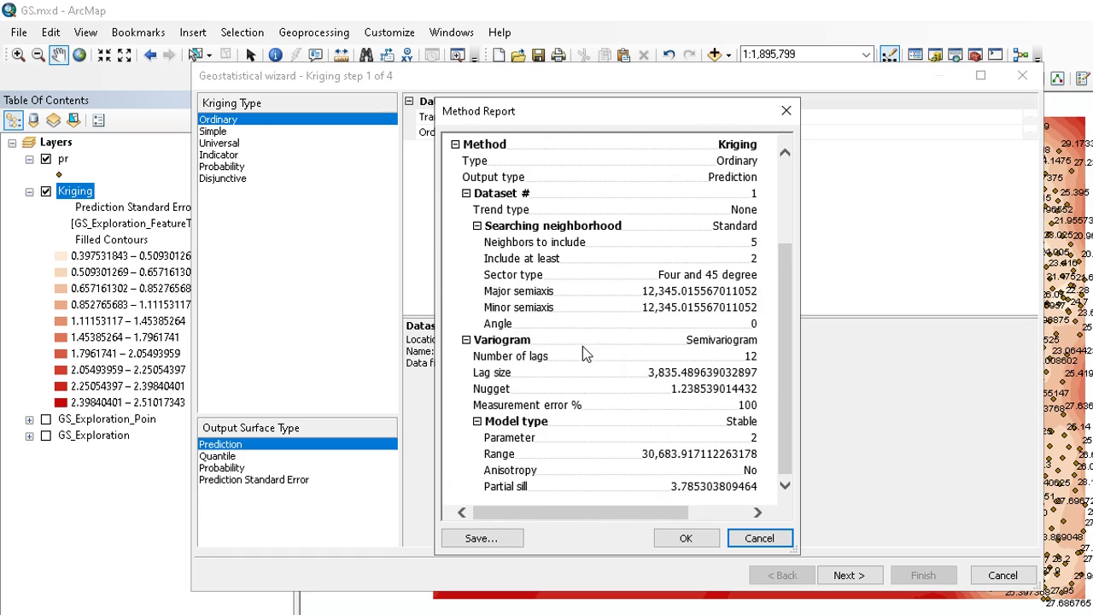
{"action": "left_click", "coordinate": [685, 538]}
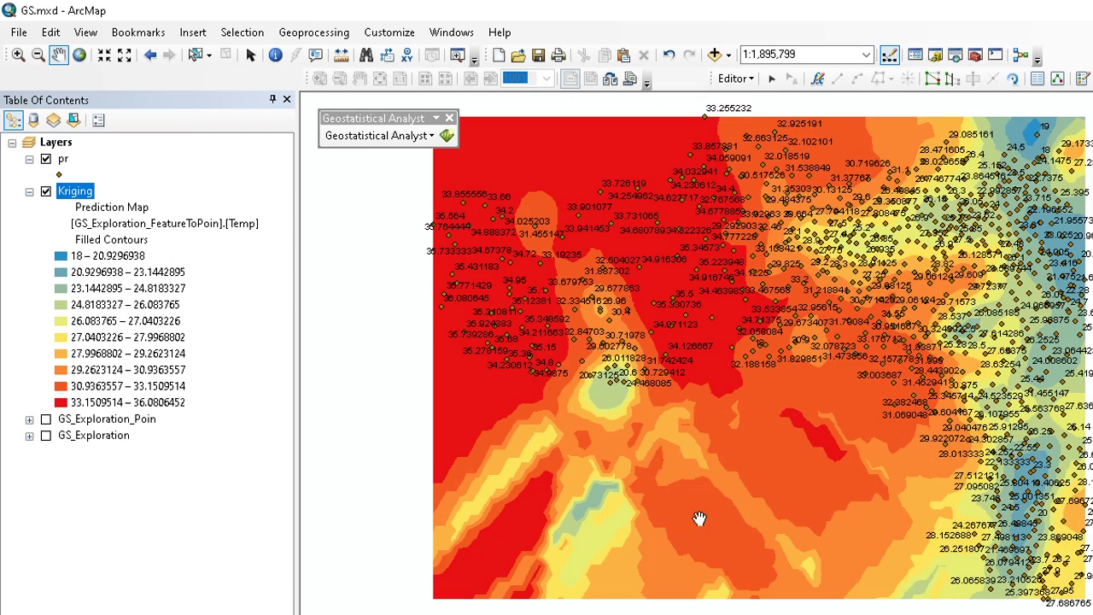
{"action": "left_click_drag", "start_coordinate": [744, 319], "coordinate": [725, 334]}
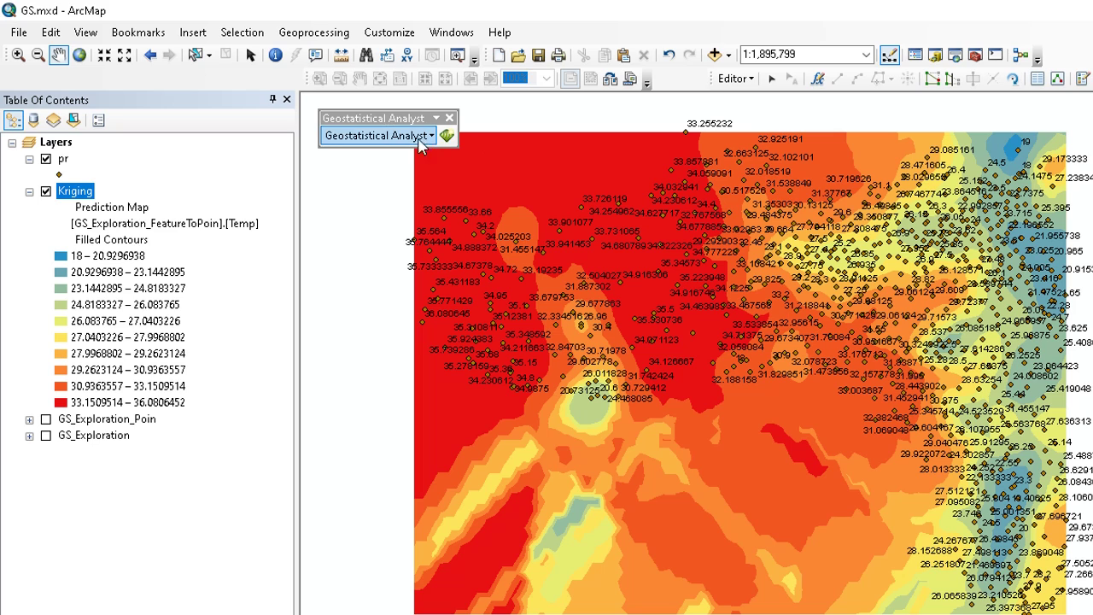
Step: Open the Kriging layer's method properties and choose Simple as the kriging type
{"action": "right_click", "coordinate": [84, 189]}
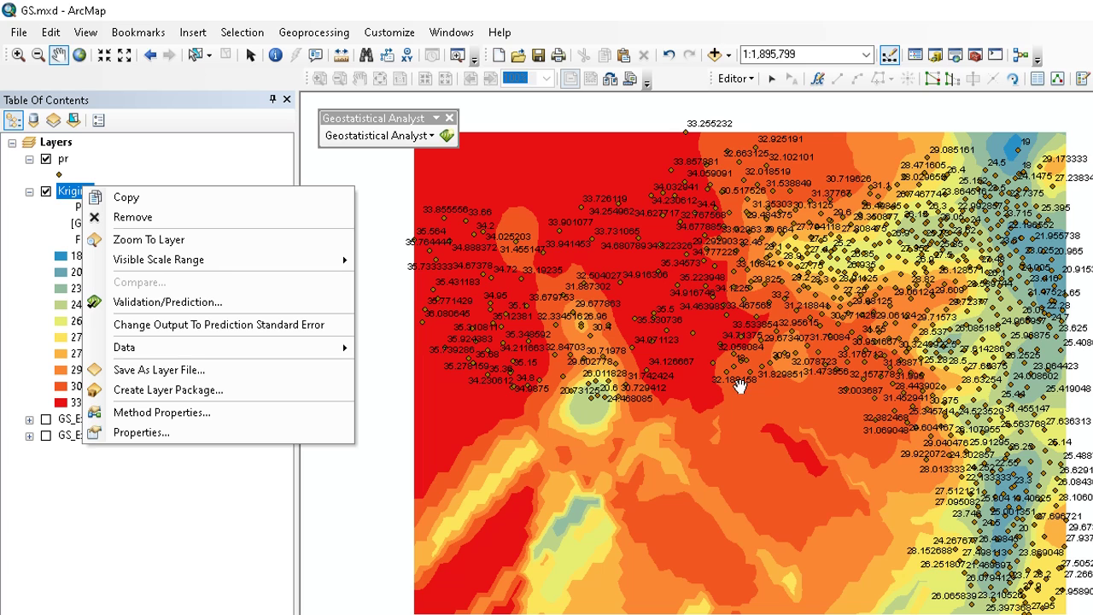
{"action": "left_click", "coordinate": [214, 414]}
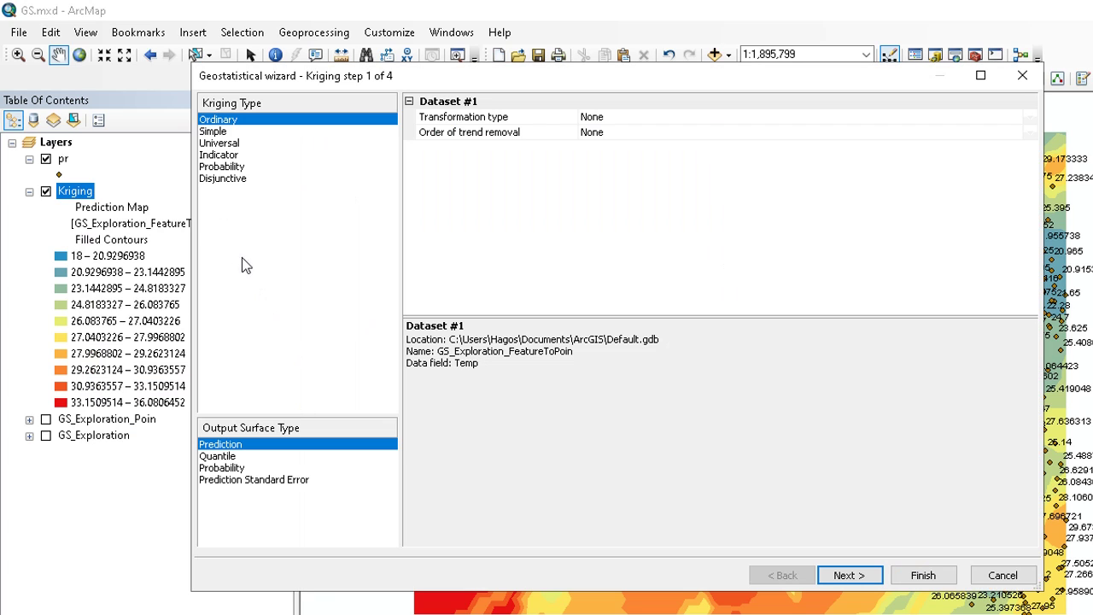
{"action": "left_click", "coordinate": [218, 135]}
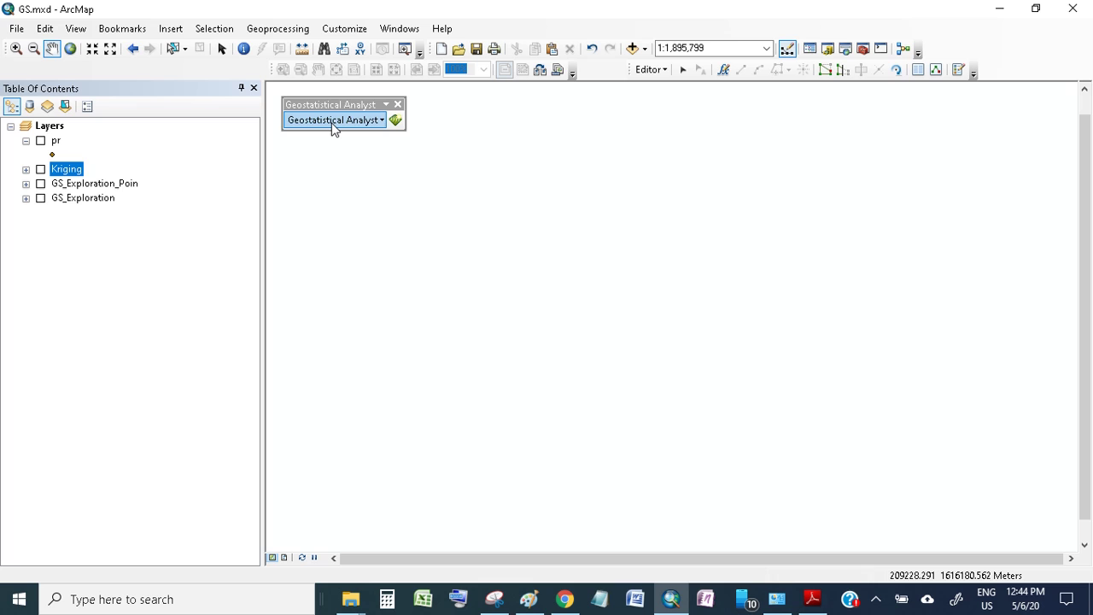
Step: Start a Kriging/CoKriging interpolation in the Geostatistical Wizard with GS_Exploration_Poin as source dataset and Temp as data field
{"action": "left_click", "coordinate": [333, 122]}
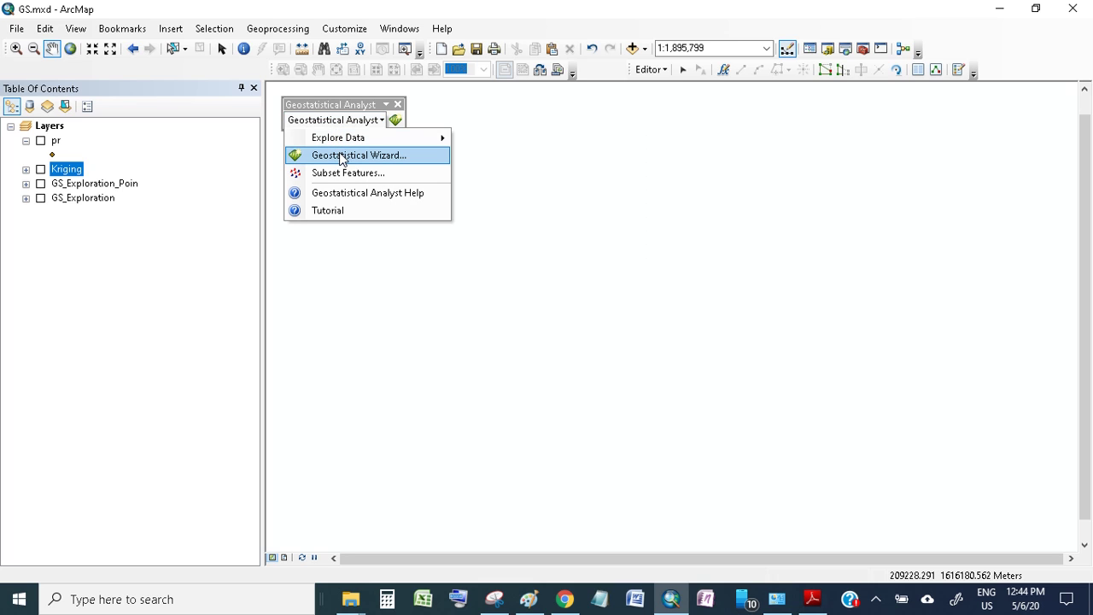
{"action": "left_click", "coordinate": [341, 156]}
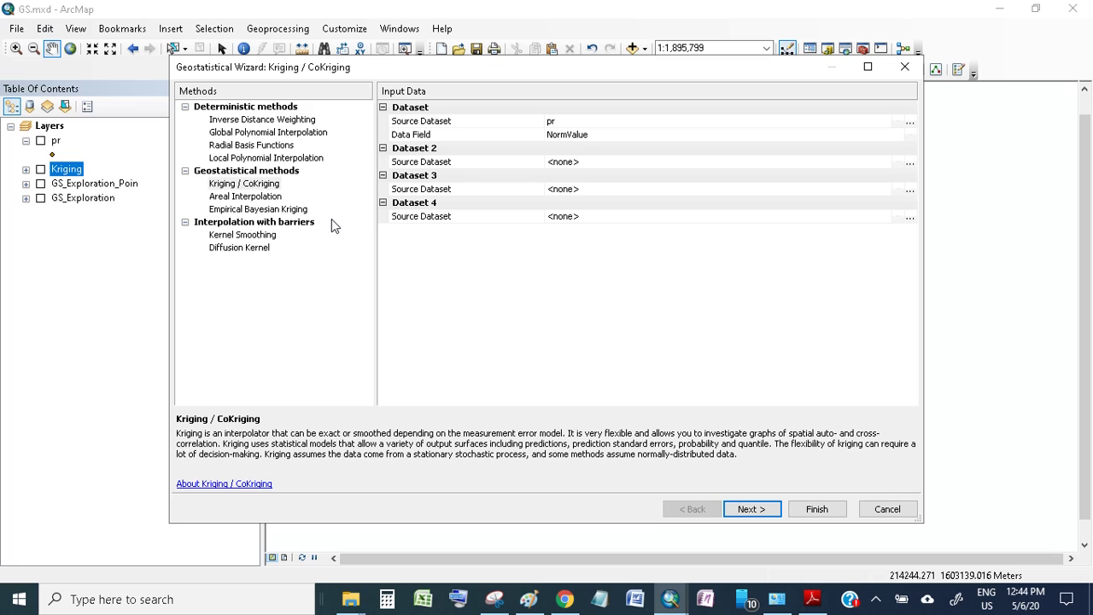
{"action": "left_click", "coordinate": [261, 187]}
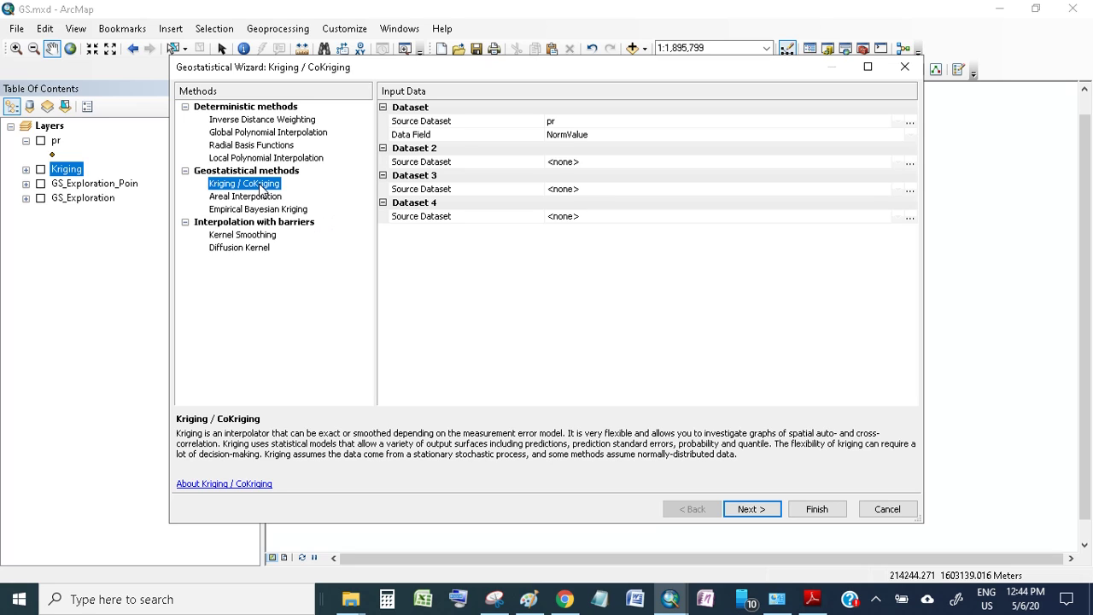
{"action": "left_click", "coordinate": [591, 127]}
{"action": "left_click", "coordinate": [592, 125]}
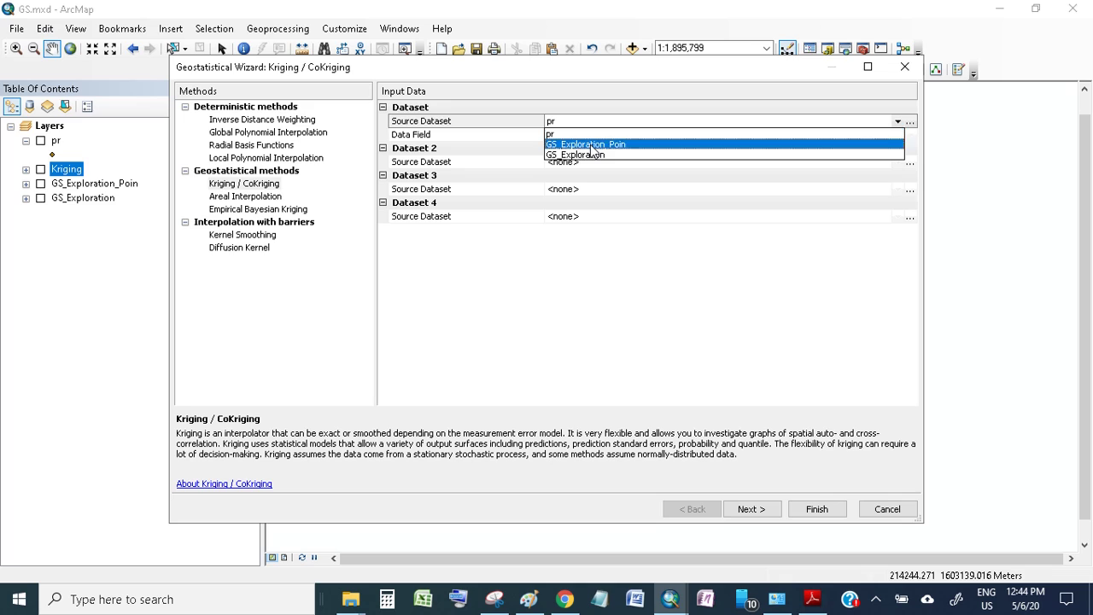
{"action": "left_click", "coordinate": [590, 144]}
{"action": "left_click", "coordinate": [591, 138]}
{"action": "left_click", "coordinate": [590, 137]}
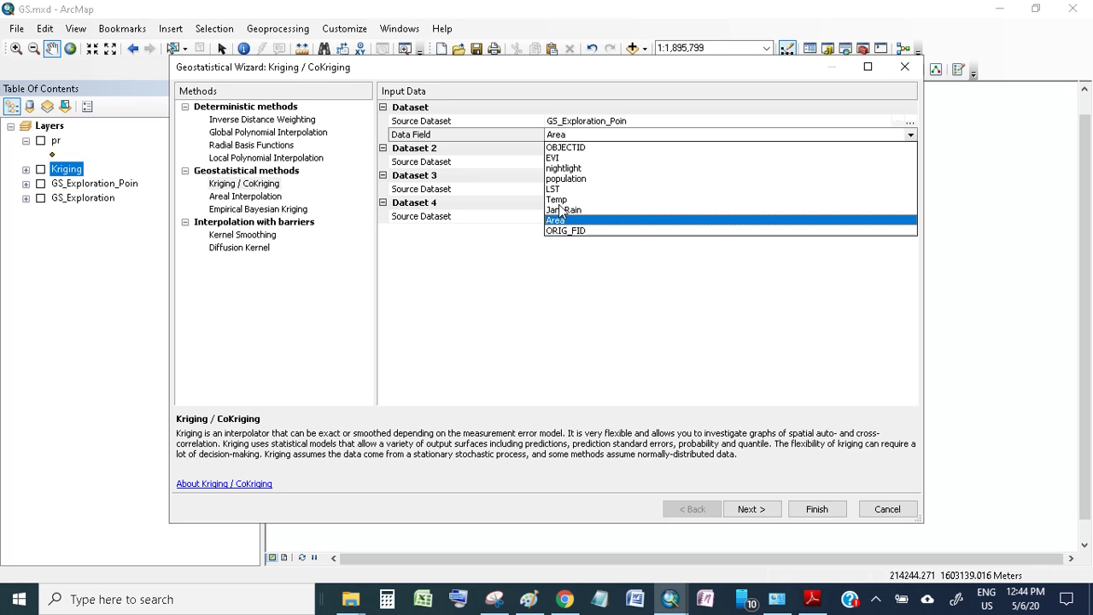
{"action": "left_click", "coordinate": [560, 200]}
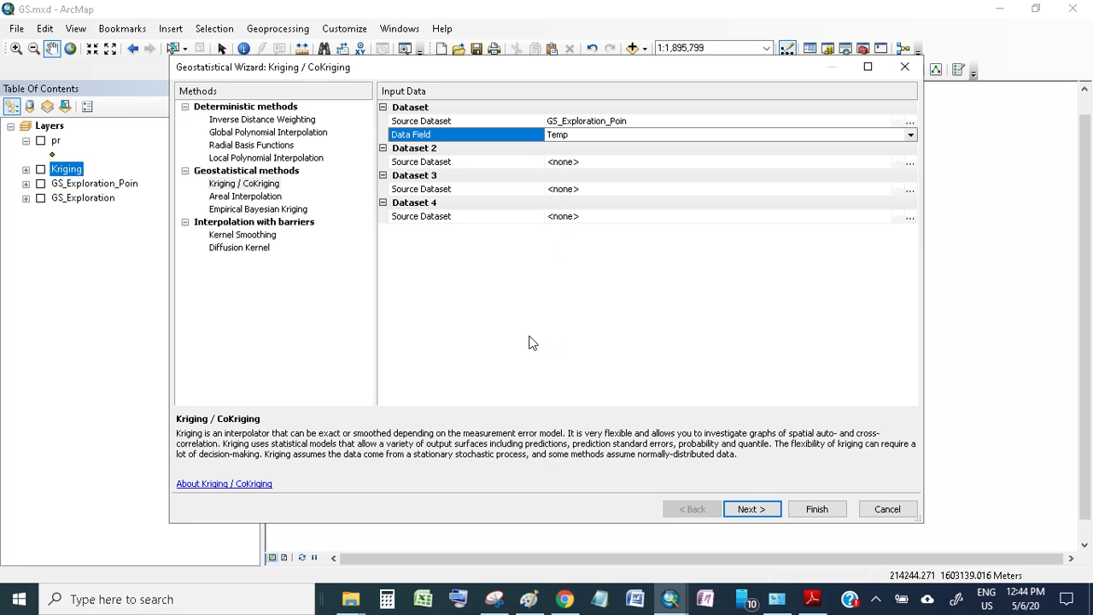
{"action": "left_click", "coordinate": [735, 510]}
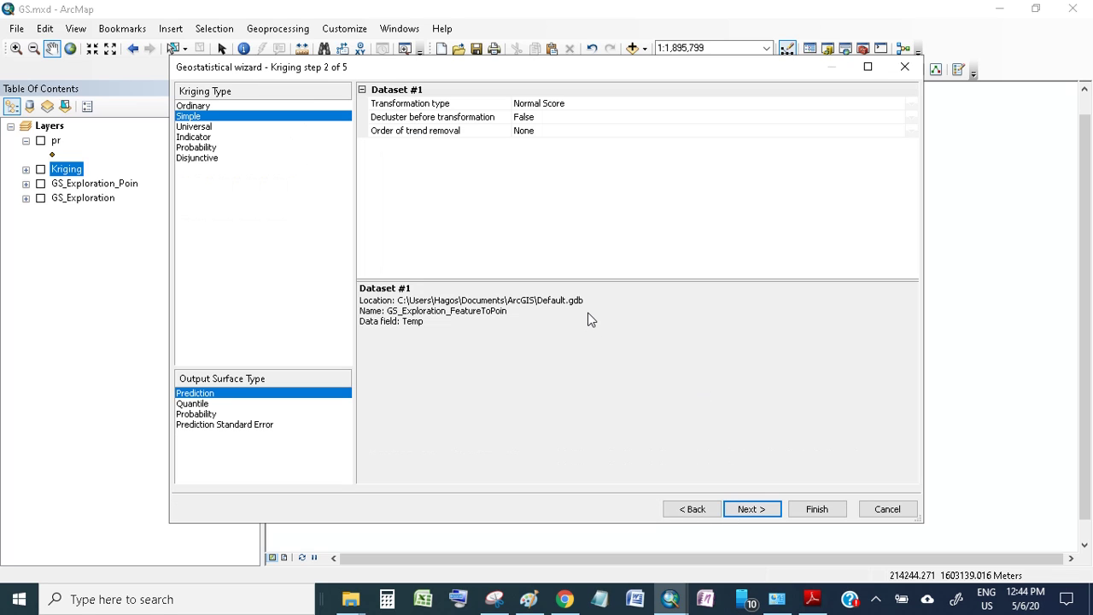
Step: Compare the Ordinary and Simple kriging options, select Simple, preview its normal score transformation and return to the kriging type settings
{"action": "left_click", "coordinate": [188, 106]}
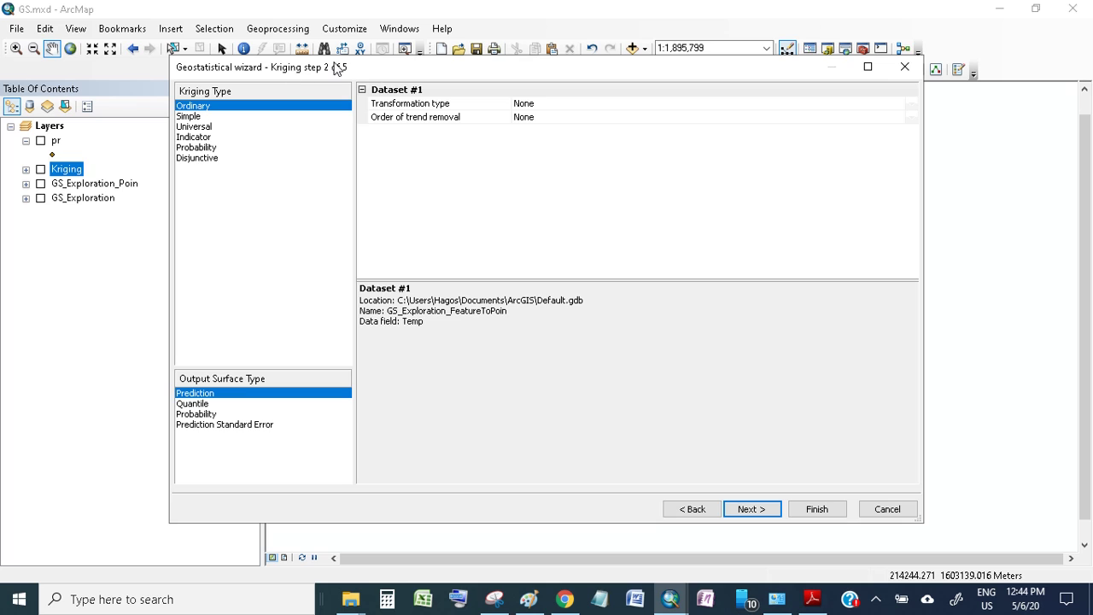
{"action": "left_click", "coordinate": [190, 117]}
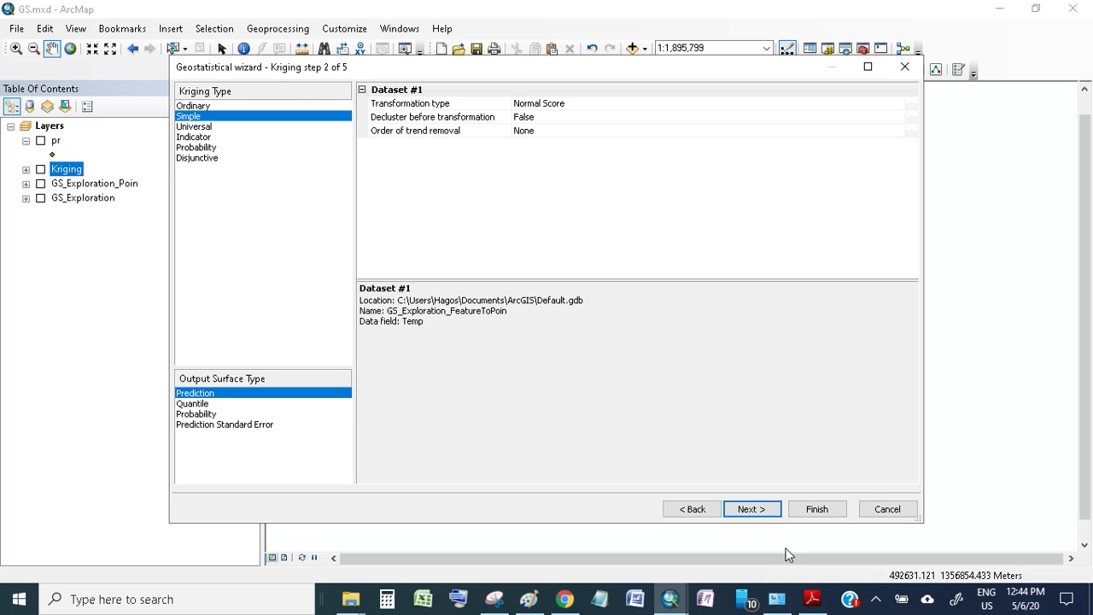
{"action": "left_click", "coordinate": [758, 510]}
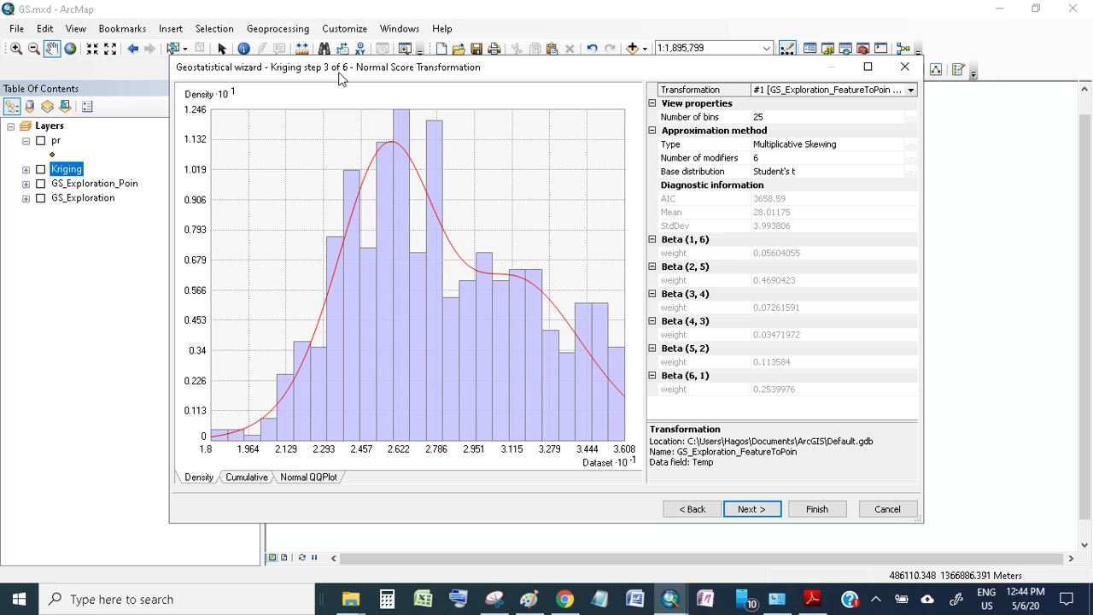
{"action": "left_click", "coordinate": [710, 510]}
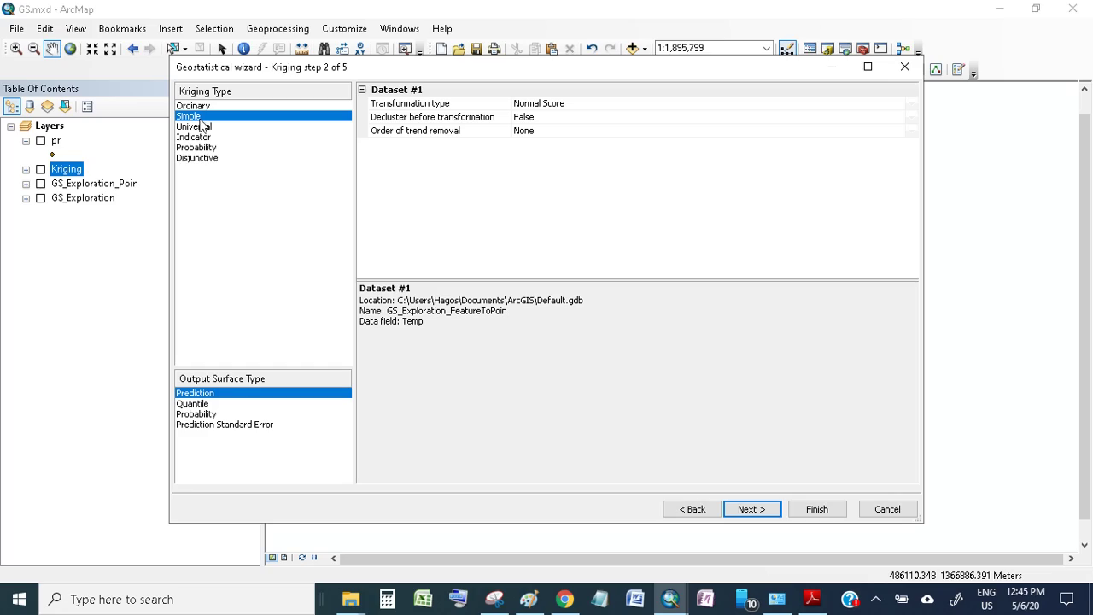
Step: Switch to ohmer2017.pdf in Adobe Reader and read section 2.3.3 on Simple Kriging
{"action": "left_click", "coordinate": [811, 600]}
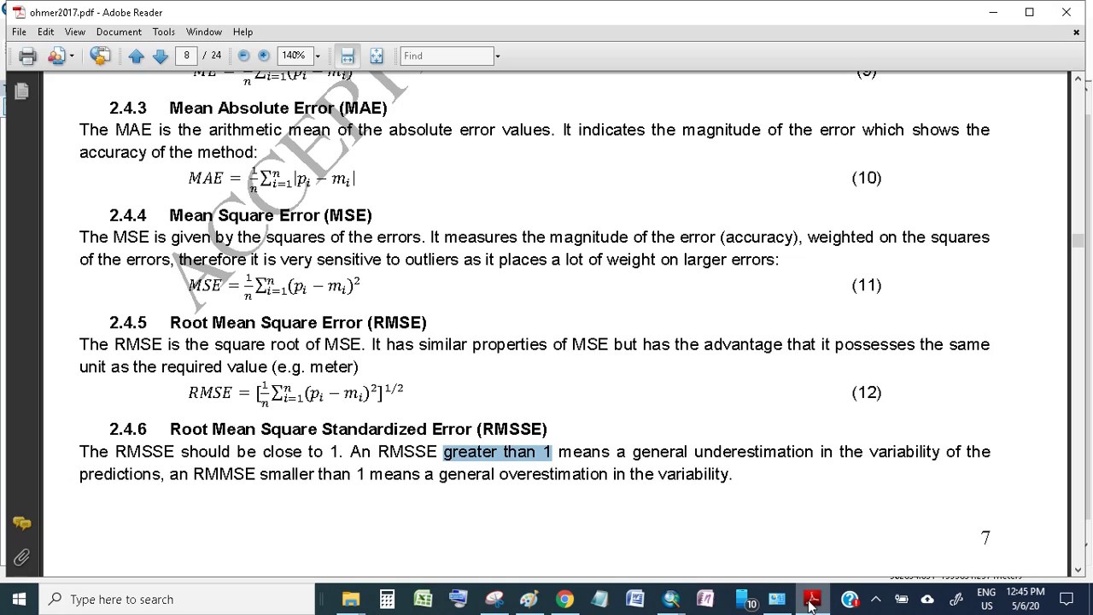
{"action": "scroll", "coordinate": [359, 323], "scroll_direction": "up", "scroll_amount": 10}
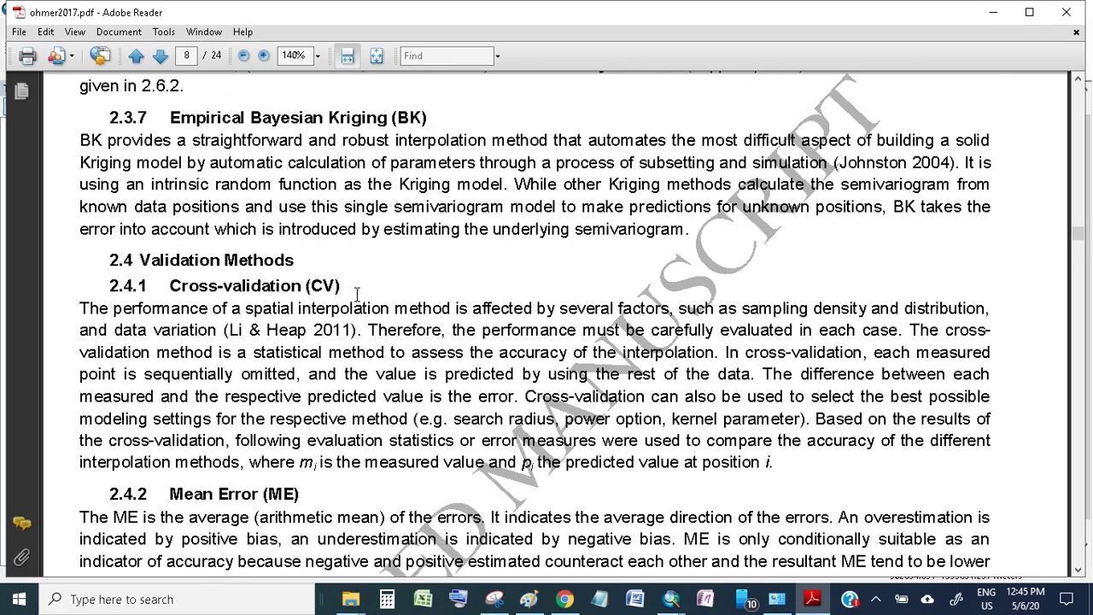
{"action": "scroll", "coordinate": [357, 293], "scroll_direction": "up", "scroll_amount": 15}
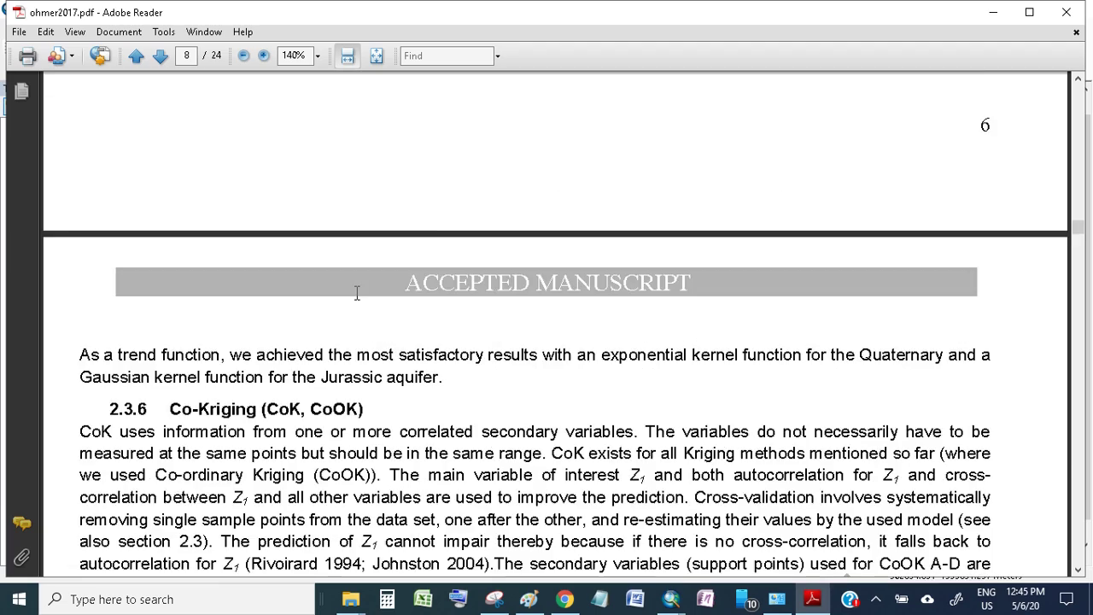
{"action": "scroll", "coordinate": [359, 300], "scroll_direction": "up", "scroll_amount": 5}
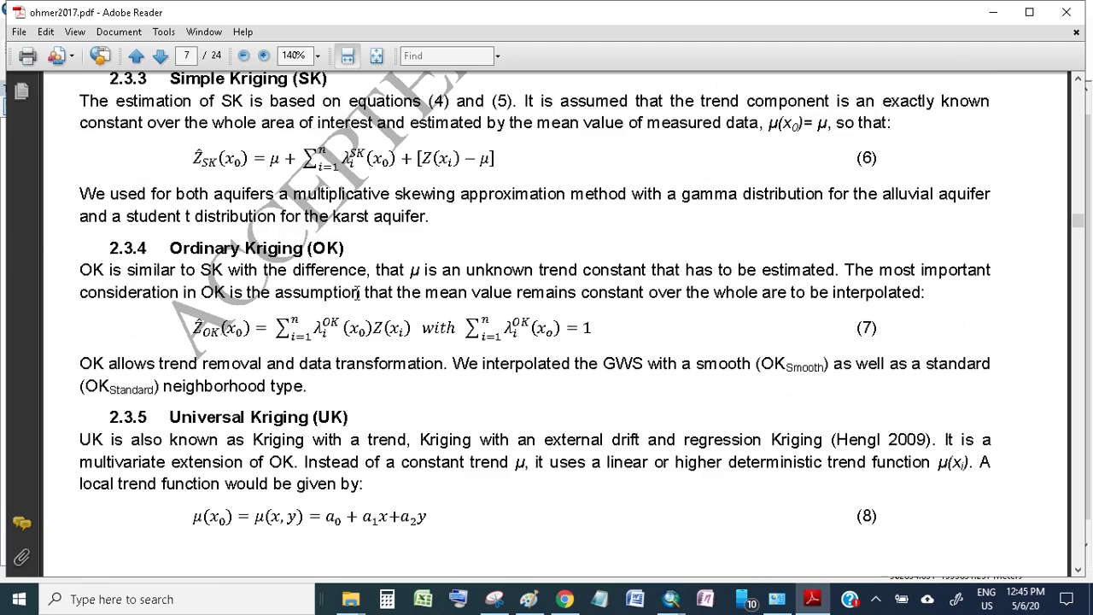
{"action": "scroll", "coordinate": [273, 191], "scroll_direction": "up", "scroll_amount": 2}
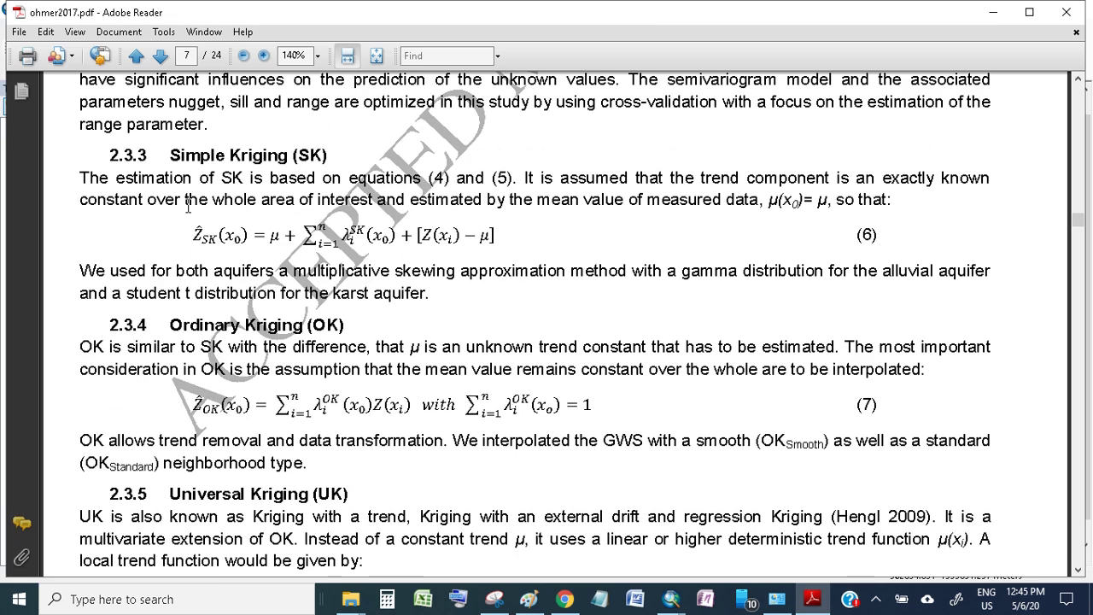
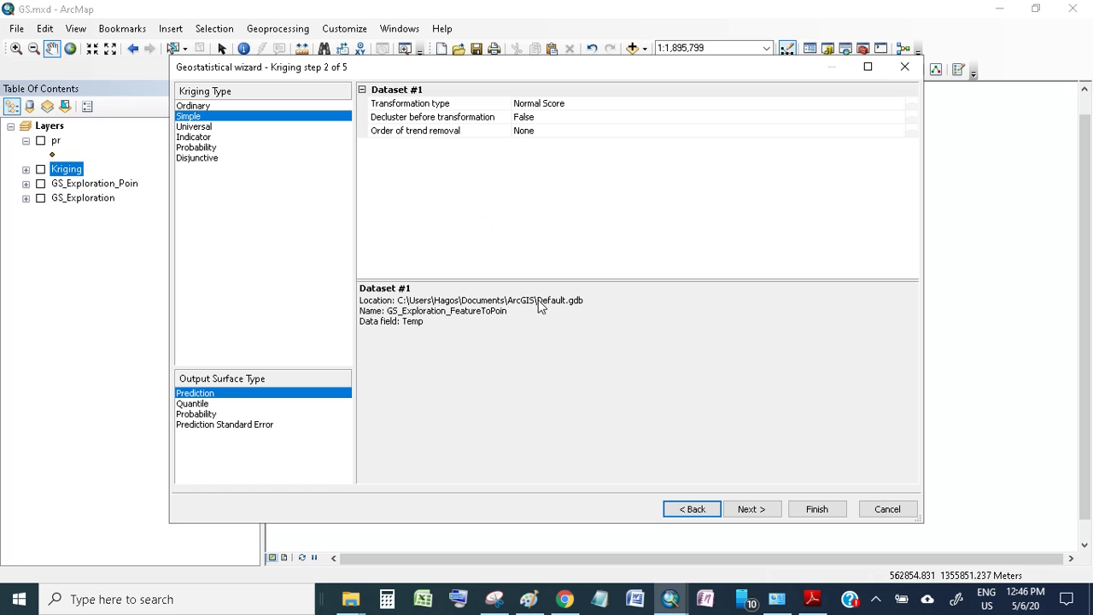
Step: Examine the density, cumulative and normal QQ plots of the Temp data's normal score transformation
{"action": "left_click", "coordinate": [748, 510]}
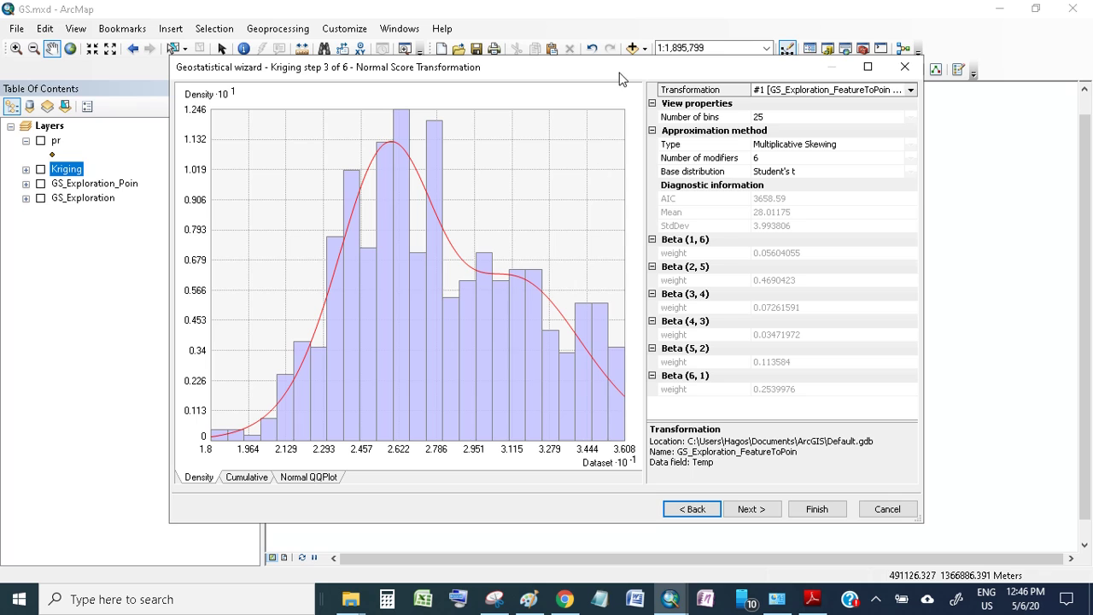
{"action": "left_click_drag", "start_coordinate": [614, 65], "coordinate": [602, 62]}
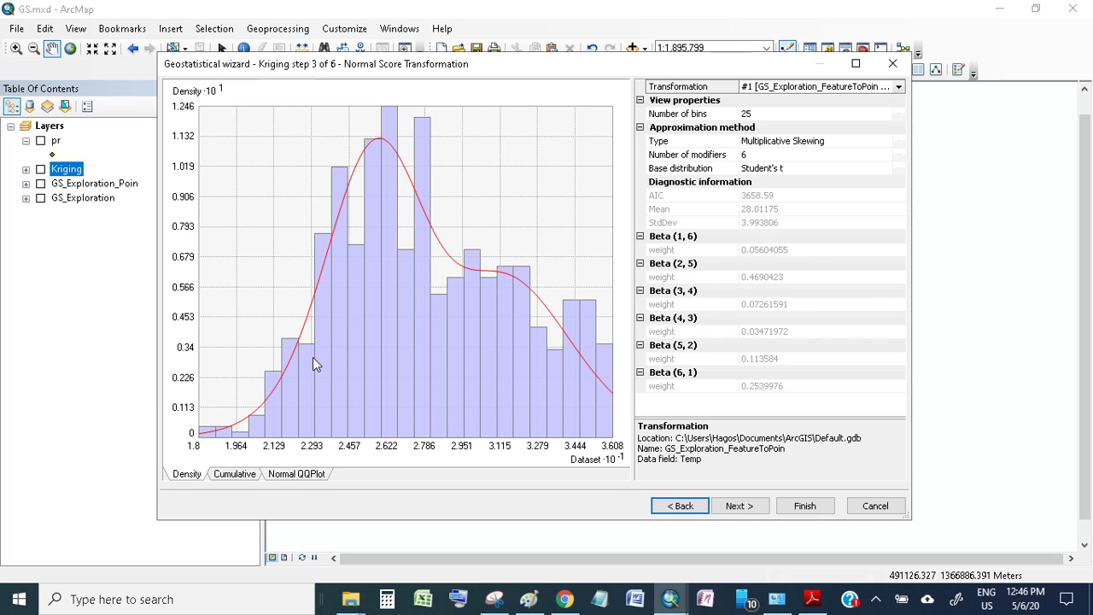
{"action": "left_click", "coordinate": [241, 478]}
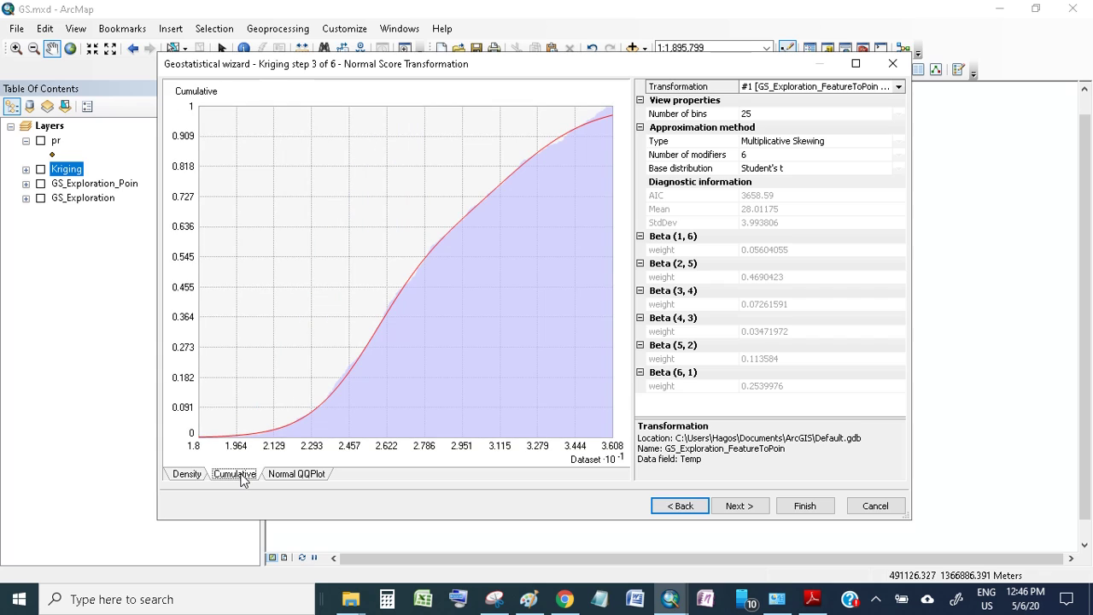
{"action": "left_click", "coordinate": [299, 480]}
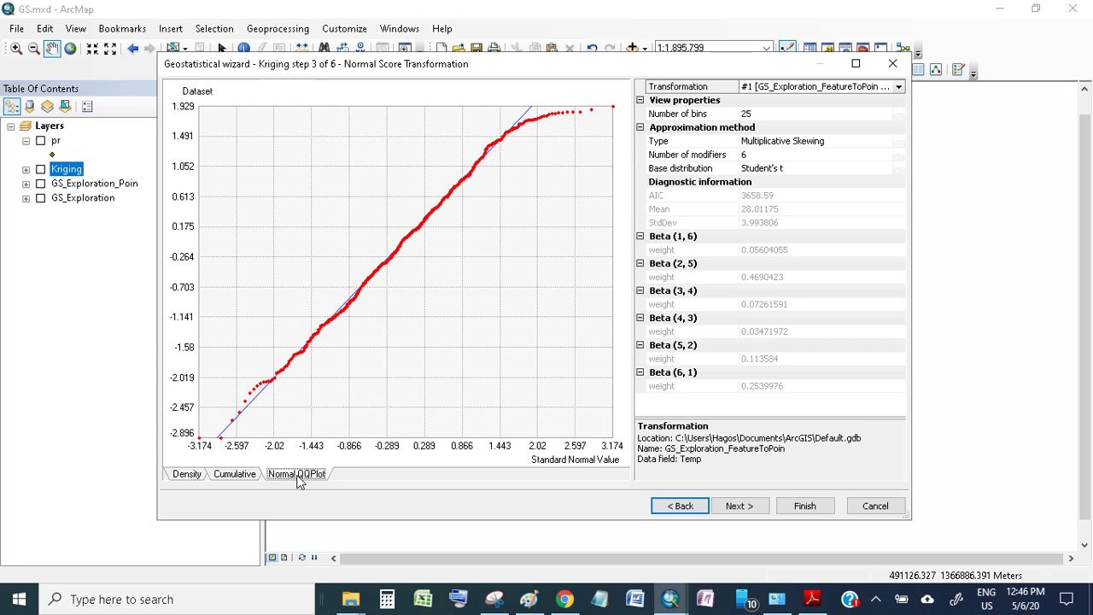
{"action": "left_click", "coordinate": [188, 478]}
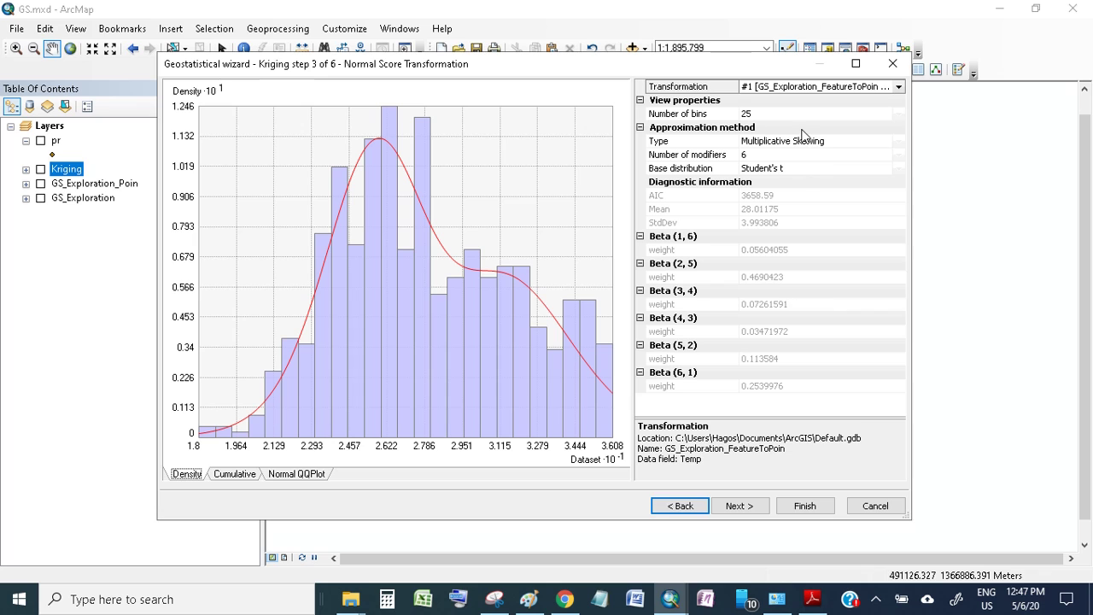
Step: Set the modeling variable to Semivariogram and optimize the Stable model's parameters by cross validation
{"action": "left_click", "coordinate": [747, 507]}
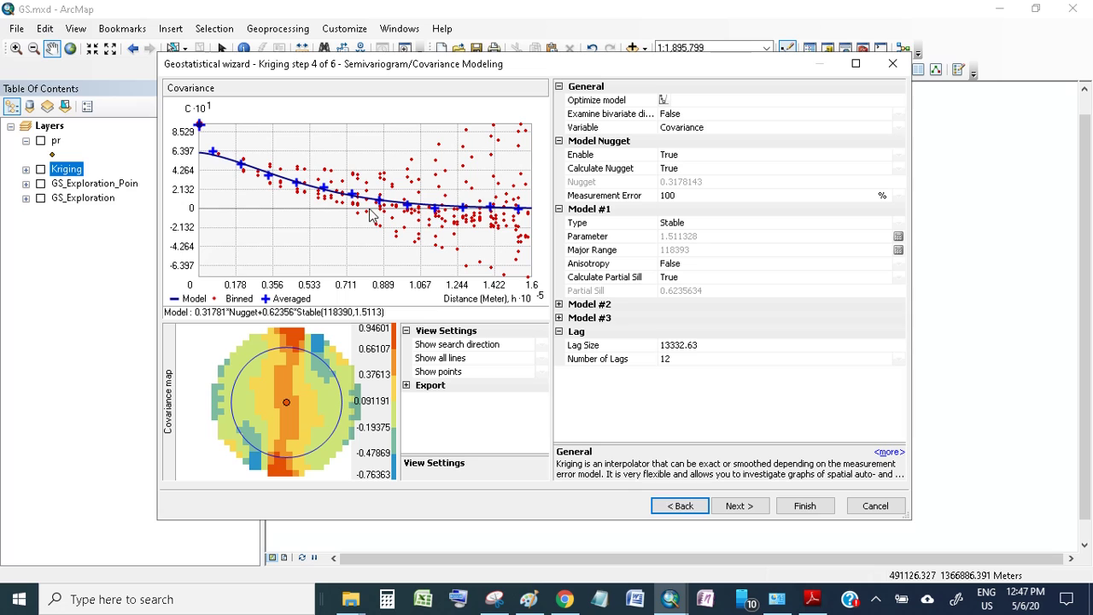
{"action": "left_click", "coordinate": [743, 101]}
{"action": "left_click", "coordinate": [735, 130]}
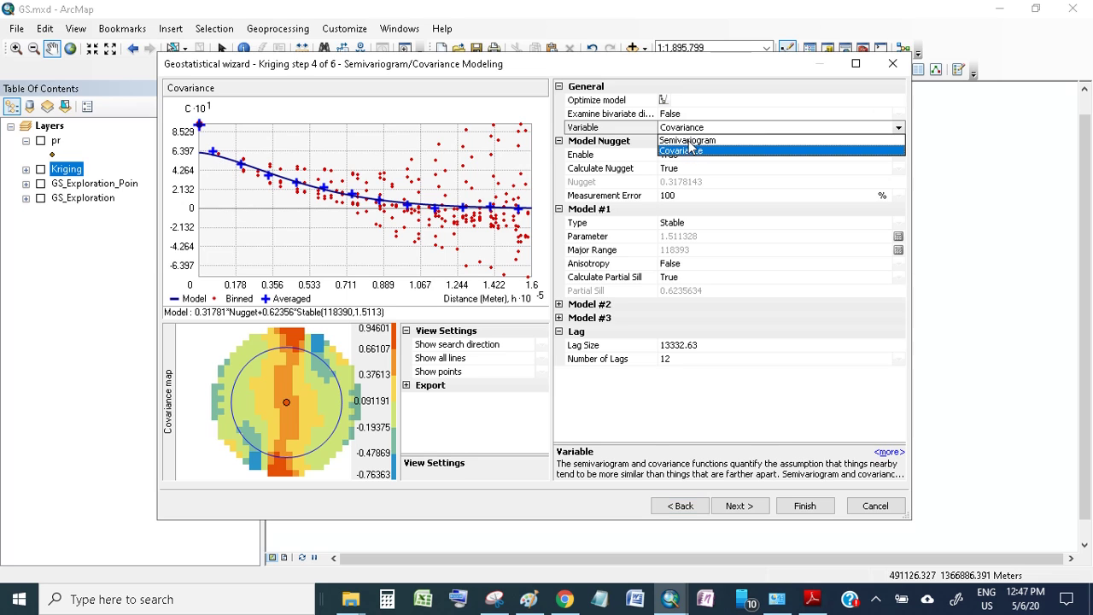
{"action": "left_click", "coordinate": [689, 140]}
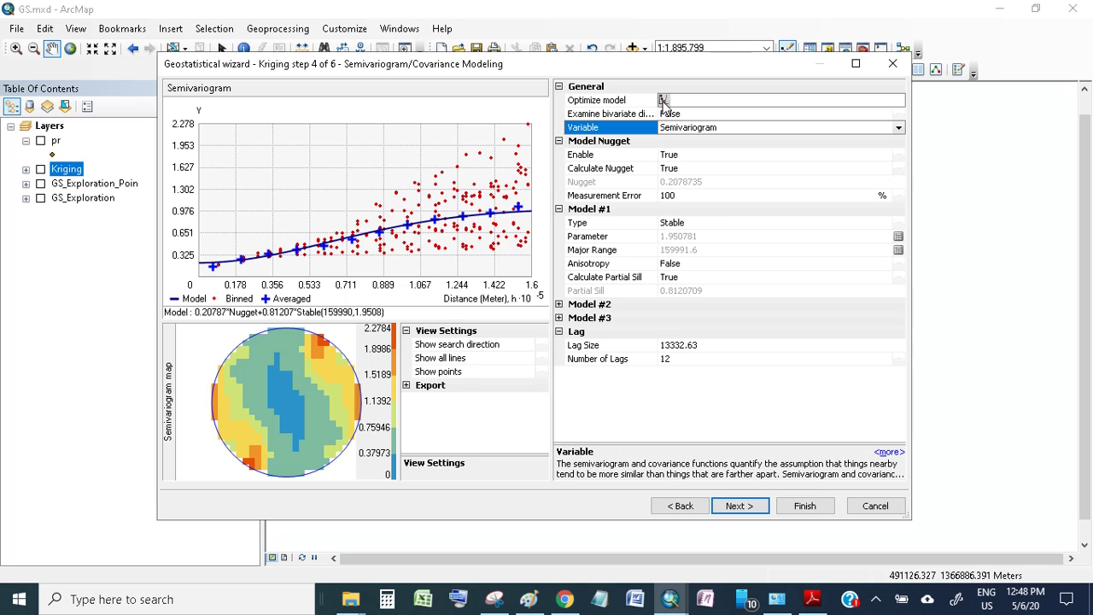
{"action": "left_click", "coordinate": [663, 101]}
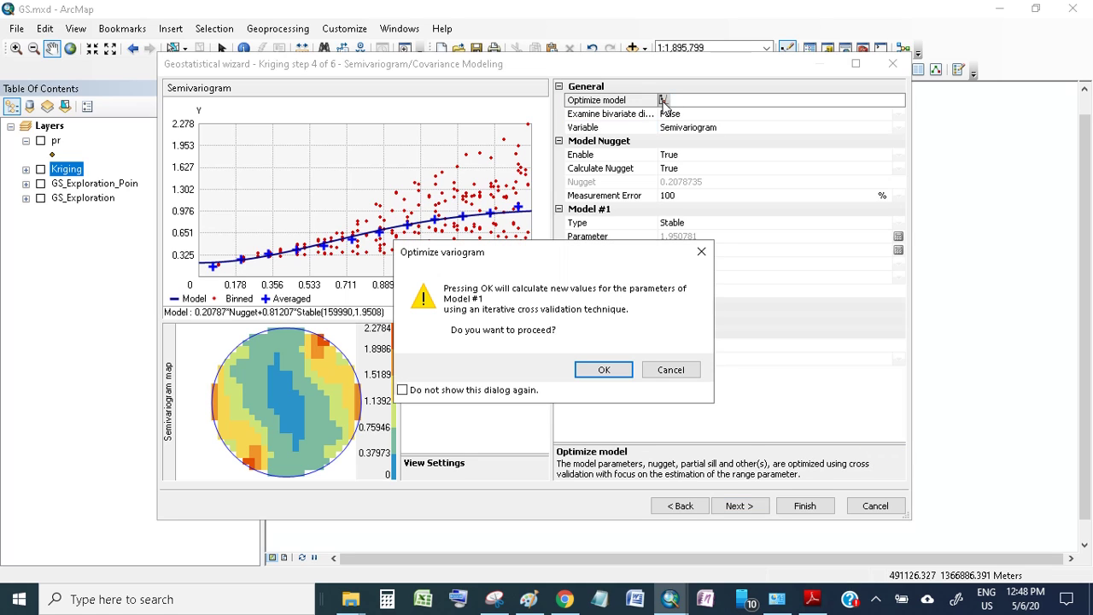
{"action": "left_click", "coordinate": [598, 369]}
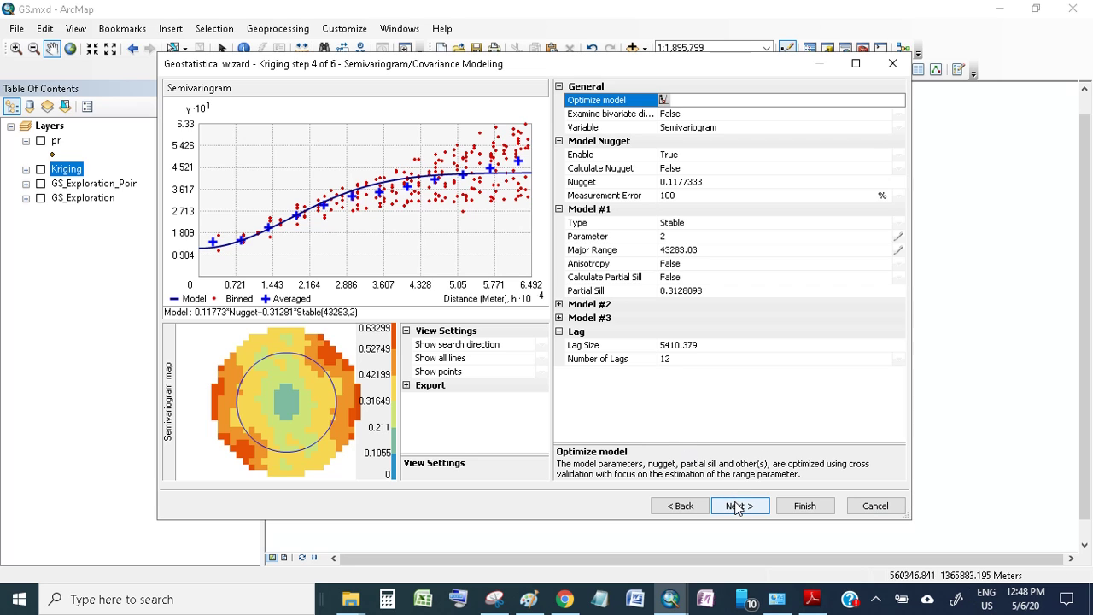
{"action": "mouse_move", "coordinate": [357, 386]}
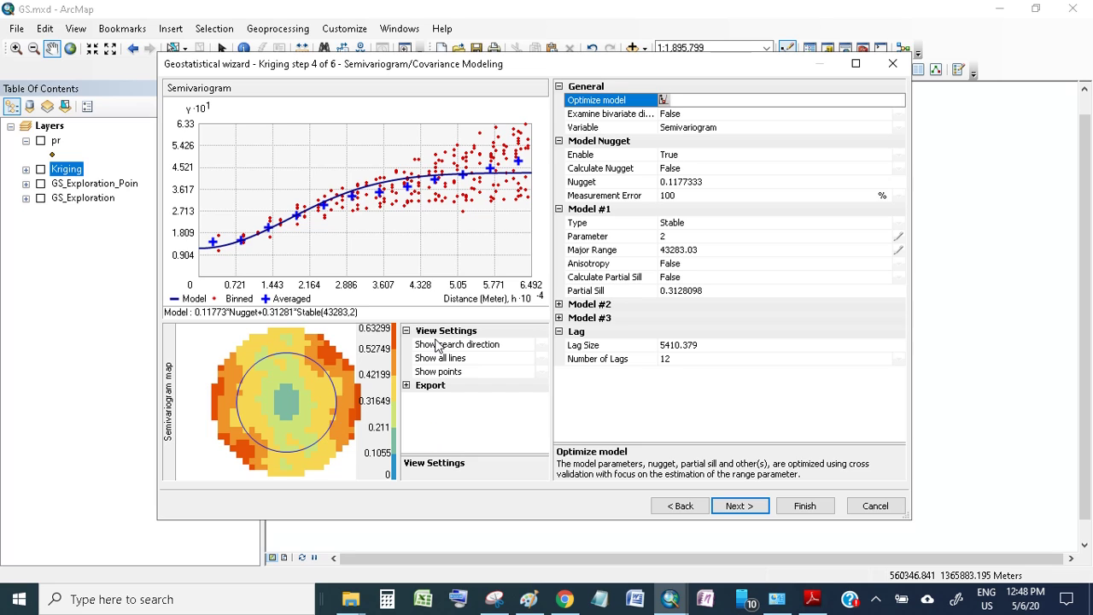
{"action": "mouse_move", "coordinate": [843, 266]}
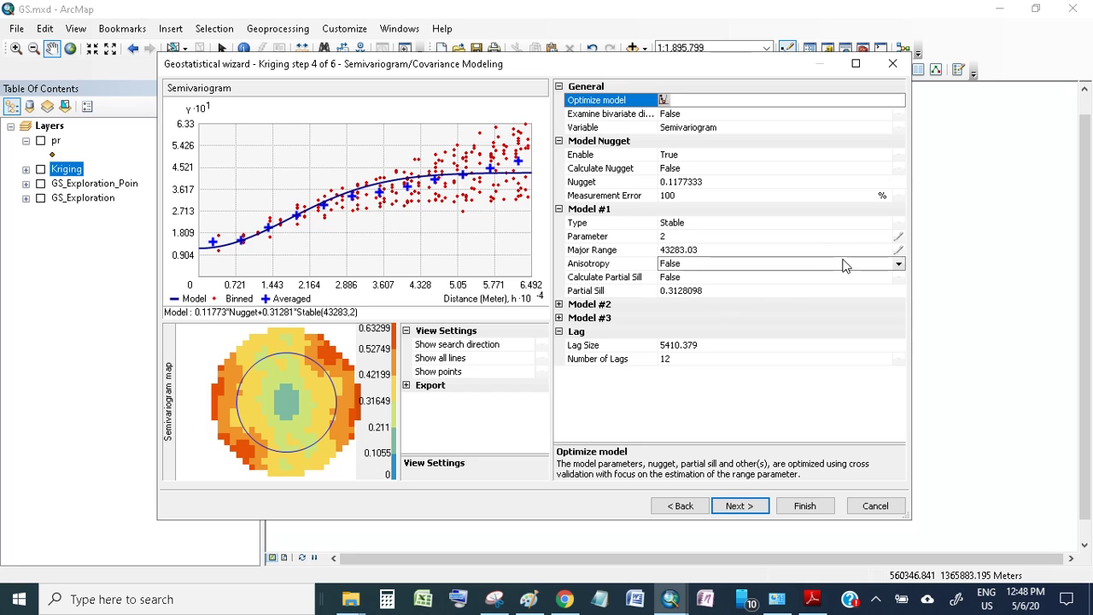
Step: Examine the searching neighborhood and predicted value at a location in the red northwestern area of the preview map
{"action": "left_click", "coordinate": [736, 505]}
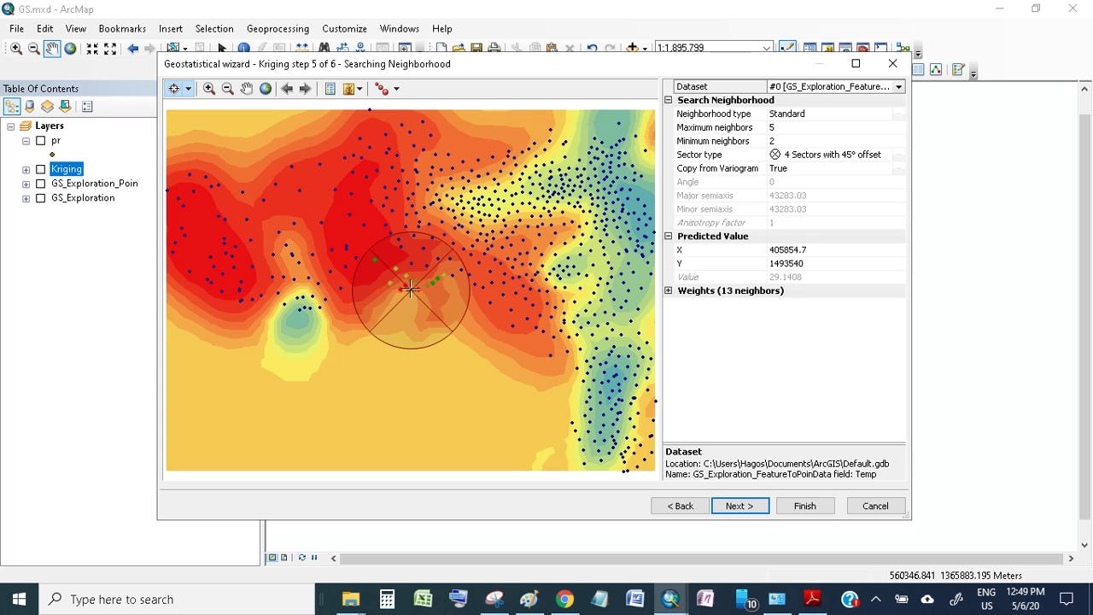
{"action": "left_click", "coordinate": [410, 289]}
{"action": "left_click", "coordinate": [333, 205]}
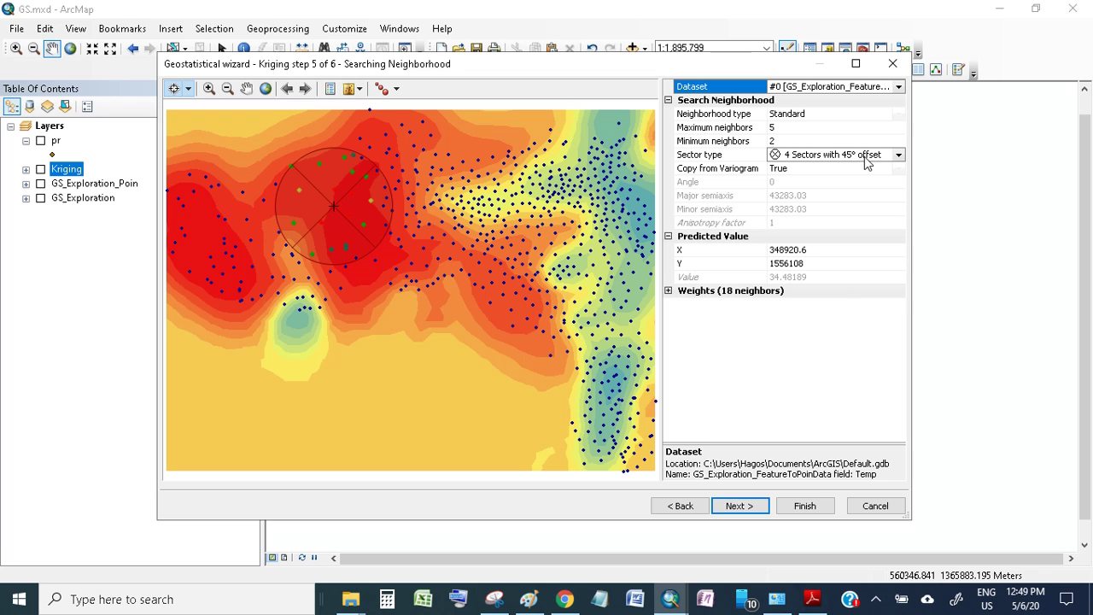
Step: Compare the simple kriging cross-validation prediction errors side by side with the earlier results captured in Snipping Tool
{"action": "left_click", "coordinate": [763, 504]}
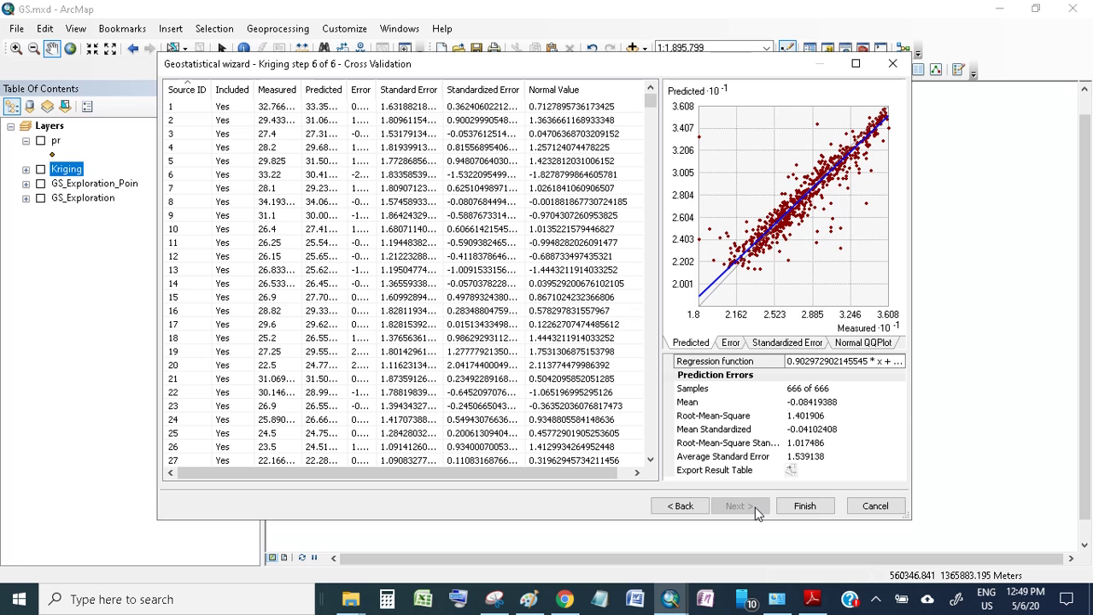
{"action": "left_click_drag", "start_coordinate": [600, 64], "coordinate": [296, 63]}
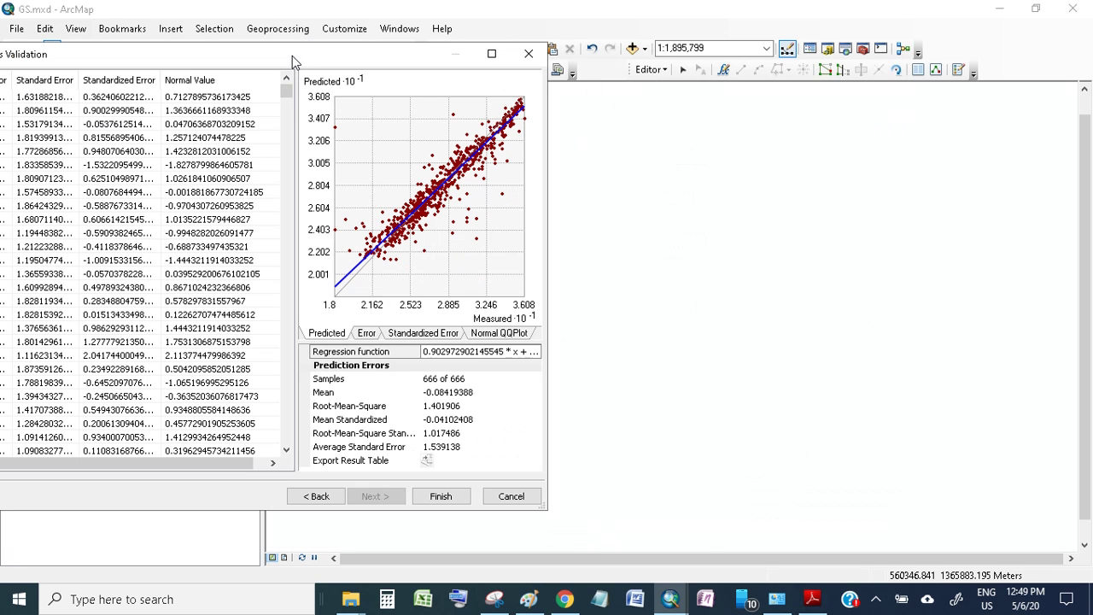
{"action": "left_click", "coordinate": [499, 601]}
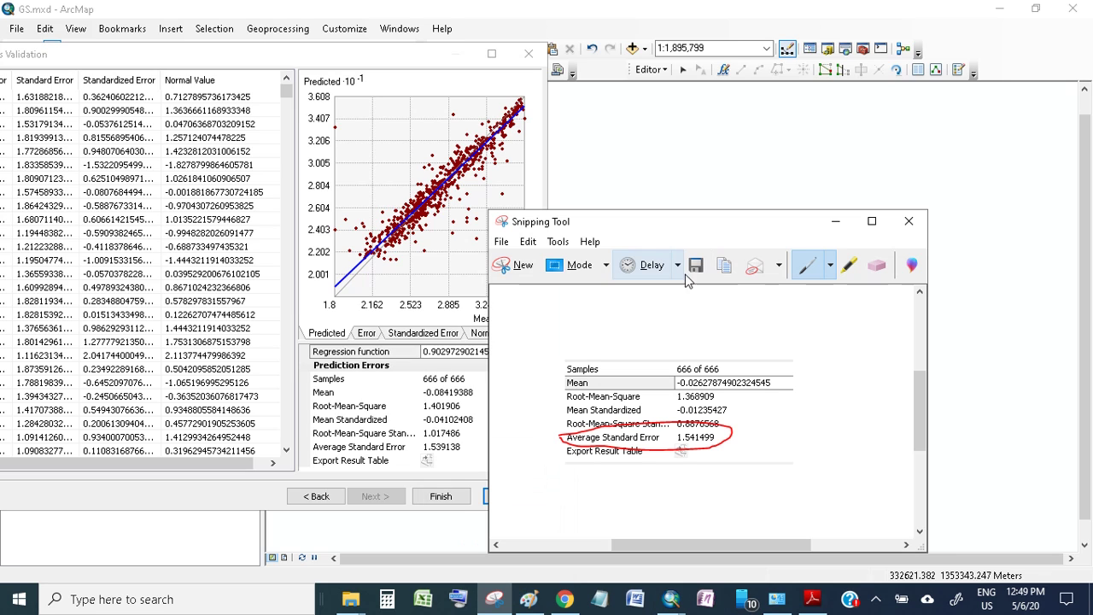
{"action": "left_click_drag", "start_coordinate": [659, 233], "coordinate": [727, 173]}
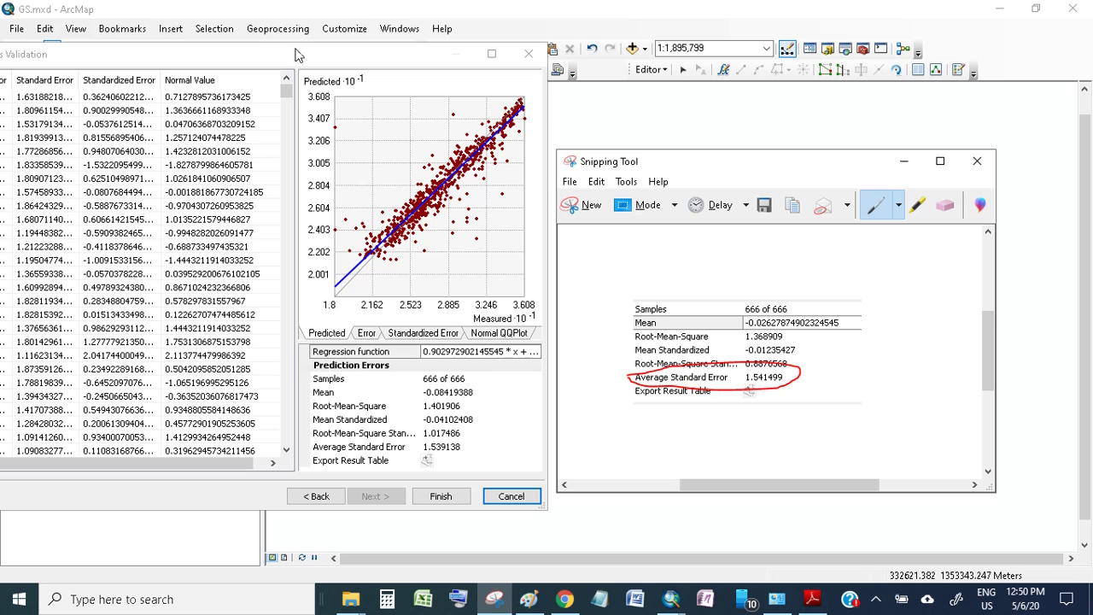
Step: Finish the simple kriging wizard, accept the method report to refresh the Kriging_2 prediction map, and minimize Snipping Tool
{"action": "left_click_drag", "start_coordinate": [232, 51], "coordinate": [453, 67]}
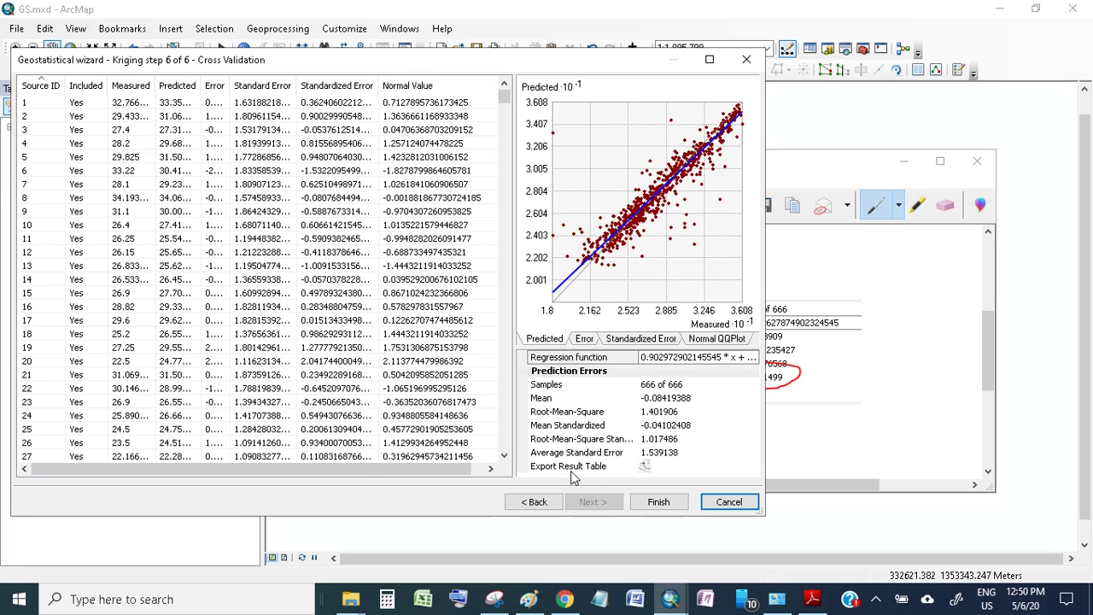
{"action": "left_click", "coordinate": [643, 468]}
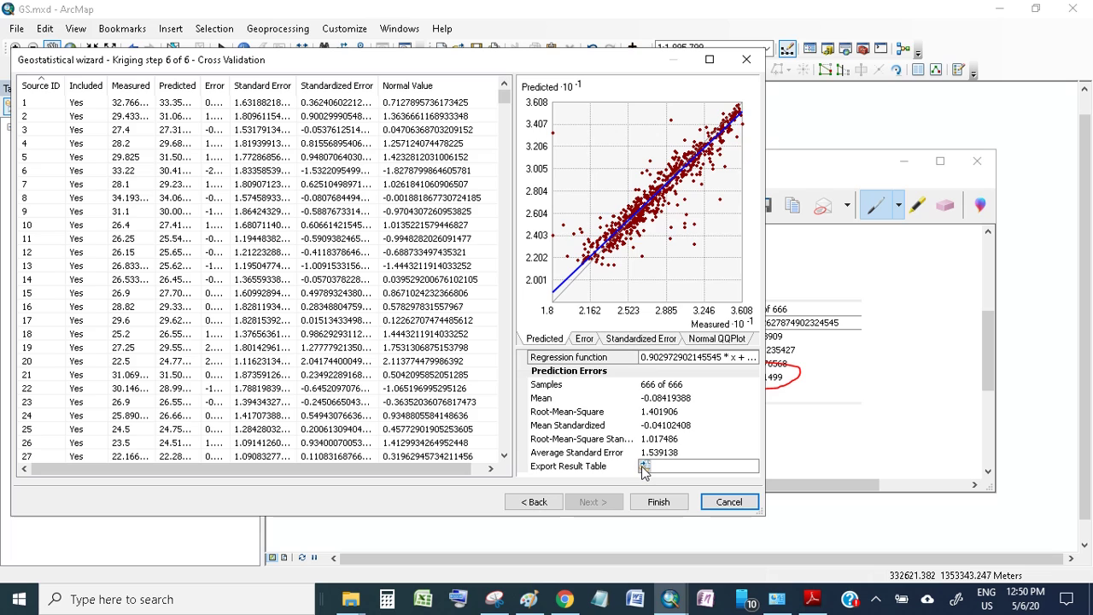
{"action": "left_click", "coordinate": [674, 508]}
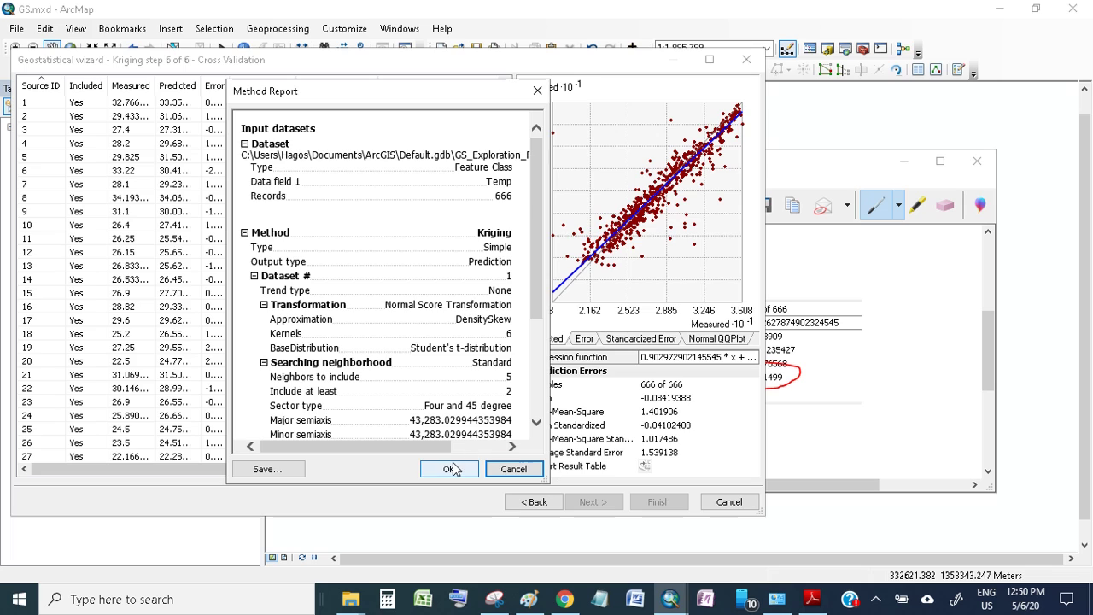
{"action": "left_click", "coordinate": [450, 469]}
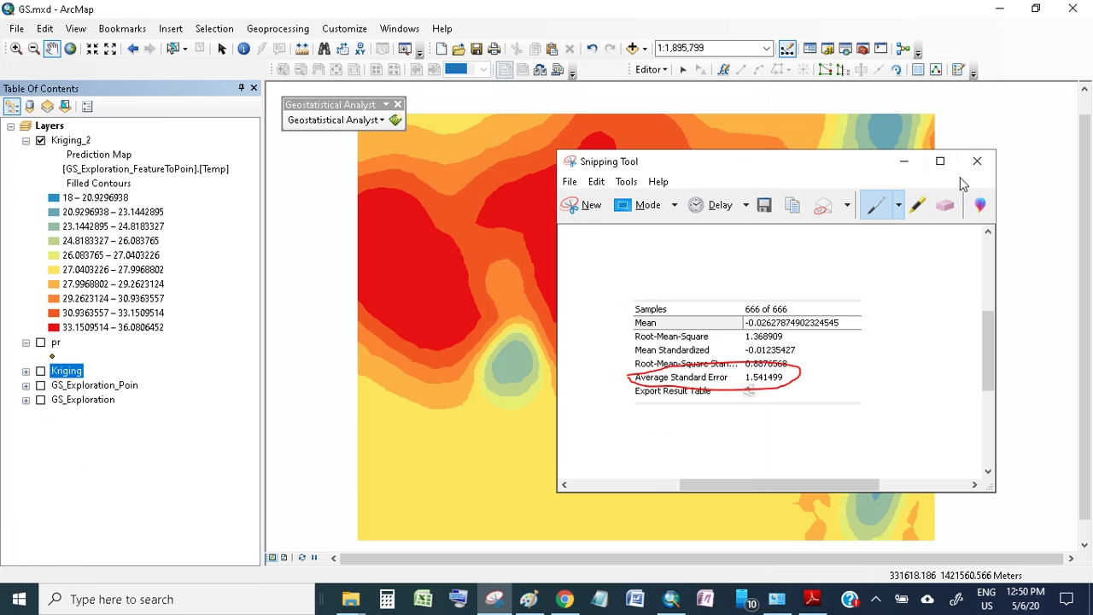
{"action": "left_click", "coordinate": [903, 161]}
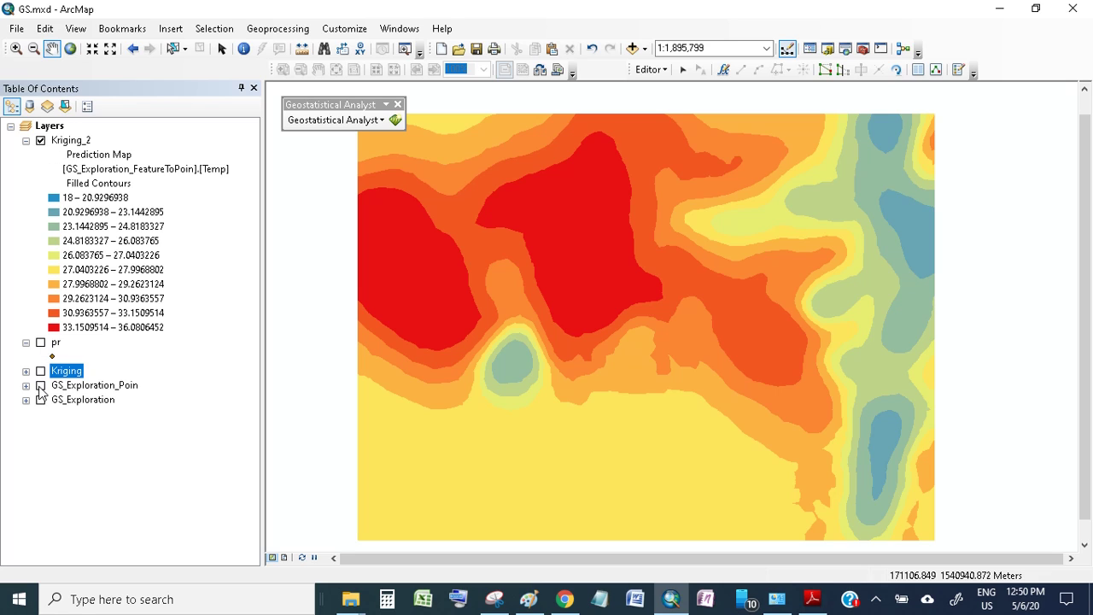
Step: Turn on the Kriging layer and toggle Kriging_2's visibility to compare the two temperature maps
{"action": "left_click", "coordinate": [65, 141]}
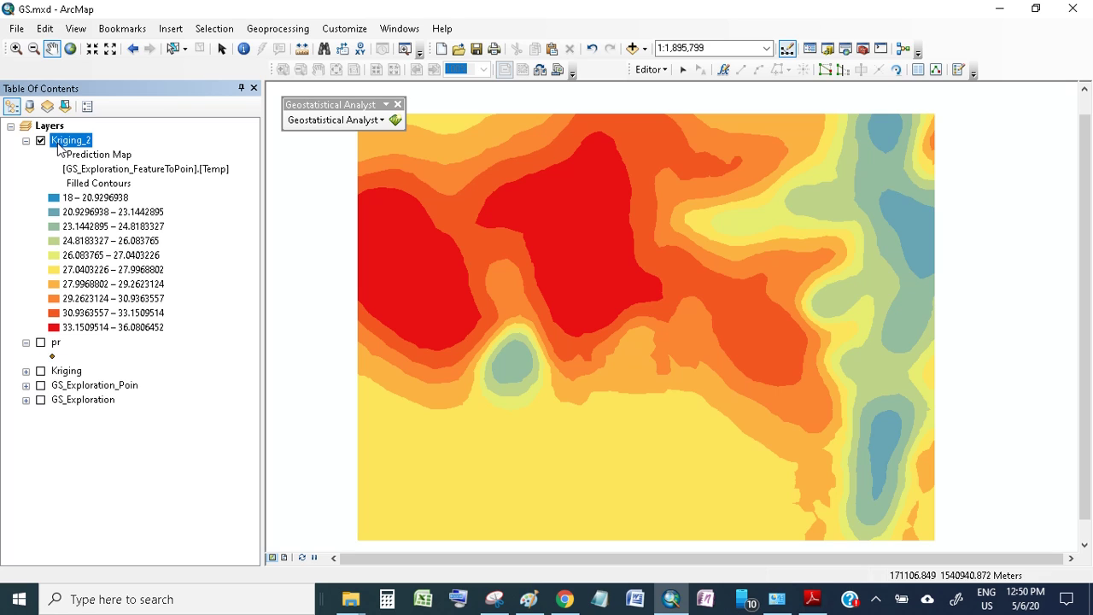
{"action": "left_click", "coordinate": [40, 371]}
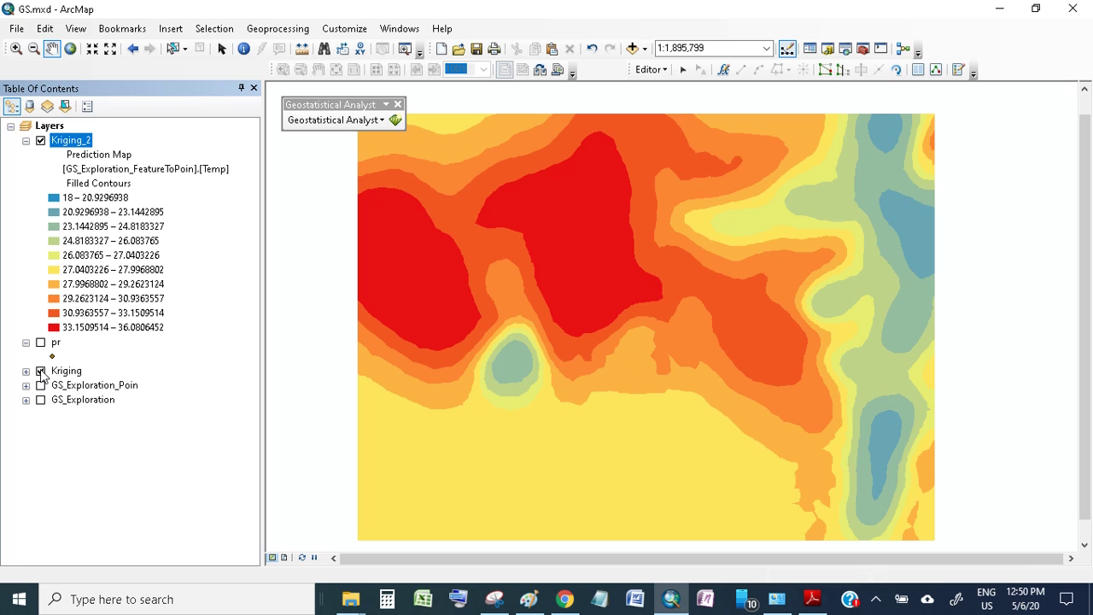
{"action": "left_click", "coordinate": [40, 143]}
{"action": "left_click", "coordinate": [39, 142]}
{"action": "left_click", "coordinate": [40, 142]}
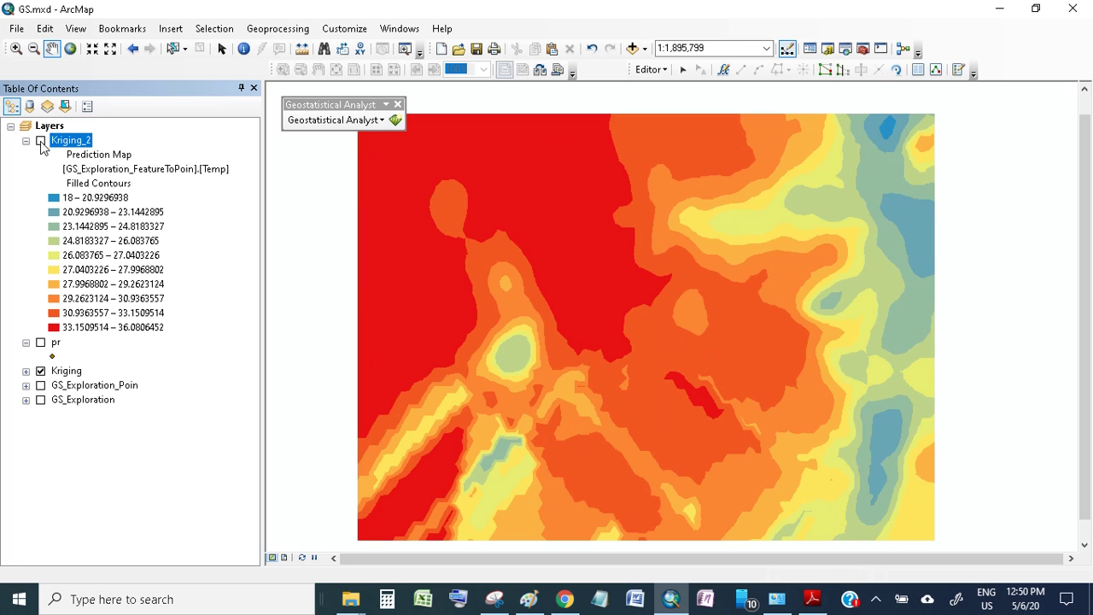
Step: Display GS_Exploration at the top of the layer order and place the Kriging layer directly beneath Kriging_2
{"action": "left_click", "coordinate": [40, 400]}
{"action": "left_click_drag", "start_coordinate": [72, 400], "coordinate": [54, 142]}
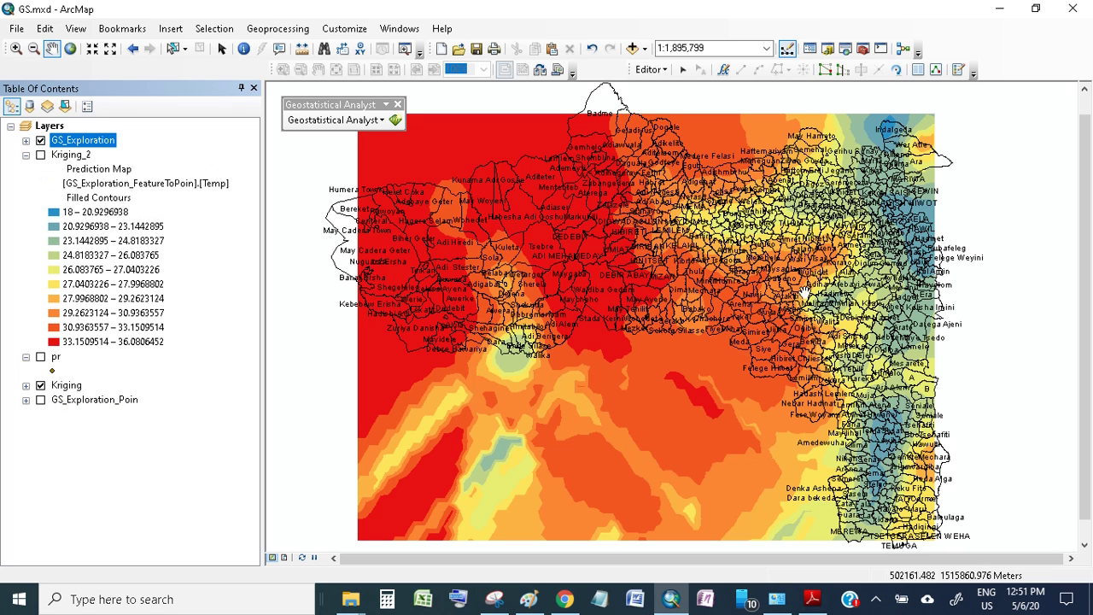
{"action": "left_click", "coordinate": [70, 385]}
{"action": "left_click_drag", "start_coordinate": [72, 367], "coordinate": [47, 164]}
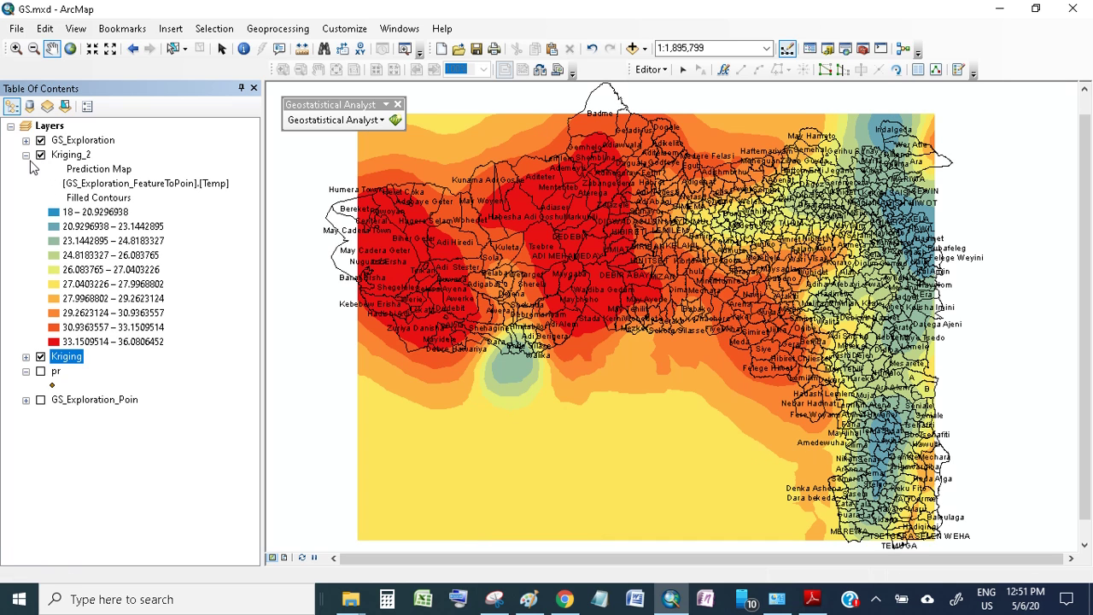
Step: Compare the filled contour class ranges in the legends of Kriging_2 and Kriging, leaving both legends collapsed
{"action": "left_click", "coordinate": [25, 154]}
{"action": "left_click", "coordinate": [26, 155]}
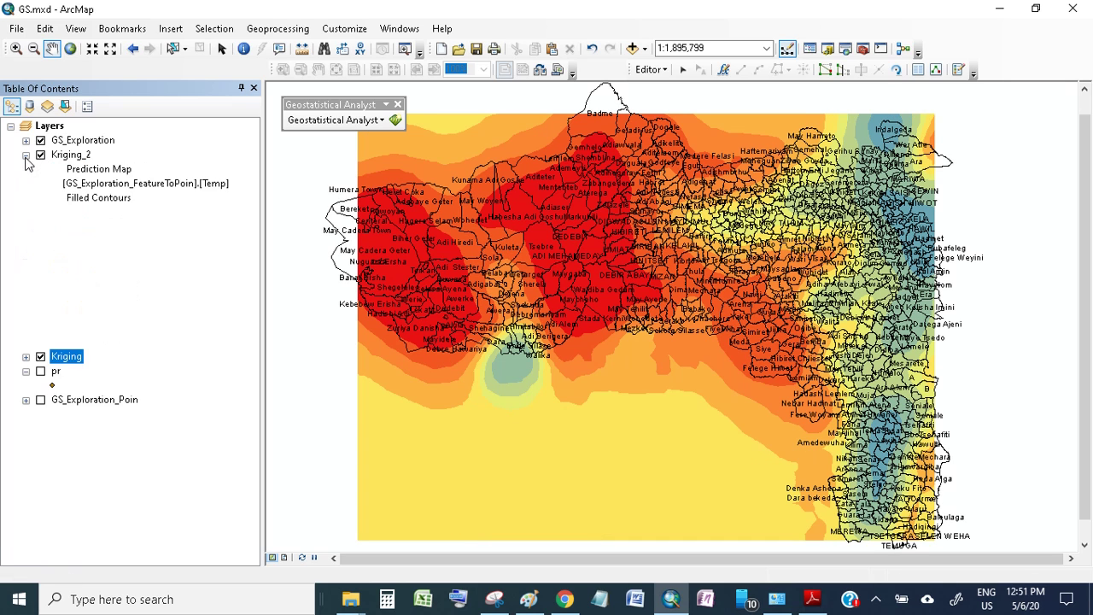
{"action": "left_click", "coordinate": [25, 357]}
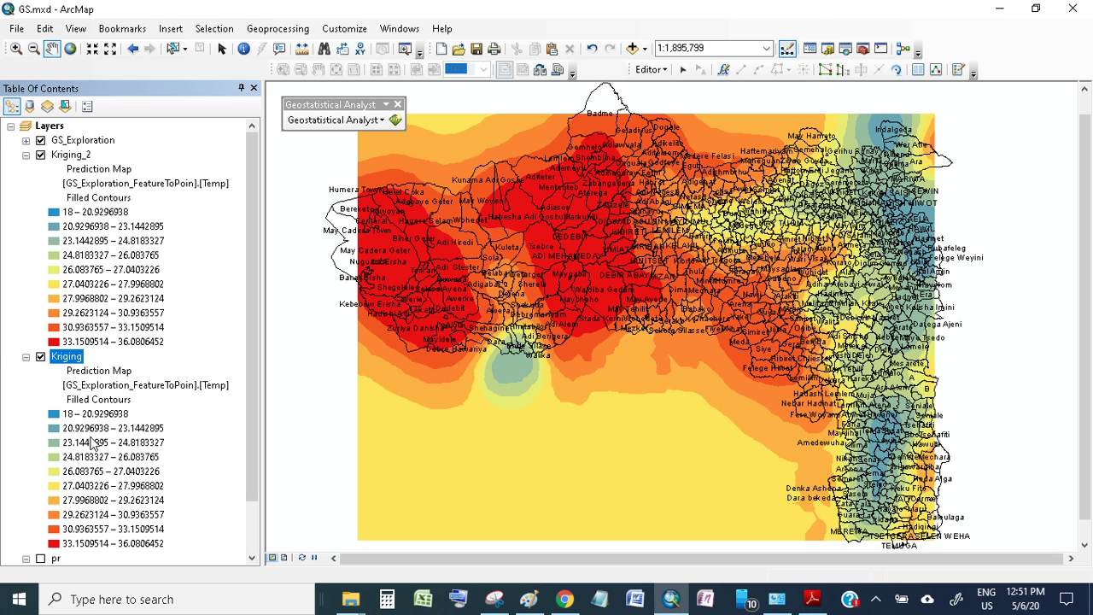
{"action": "scroll", "coordinate": [130, 483], "scroll_direction": "down", "scroll_amount": 2}
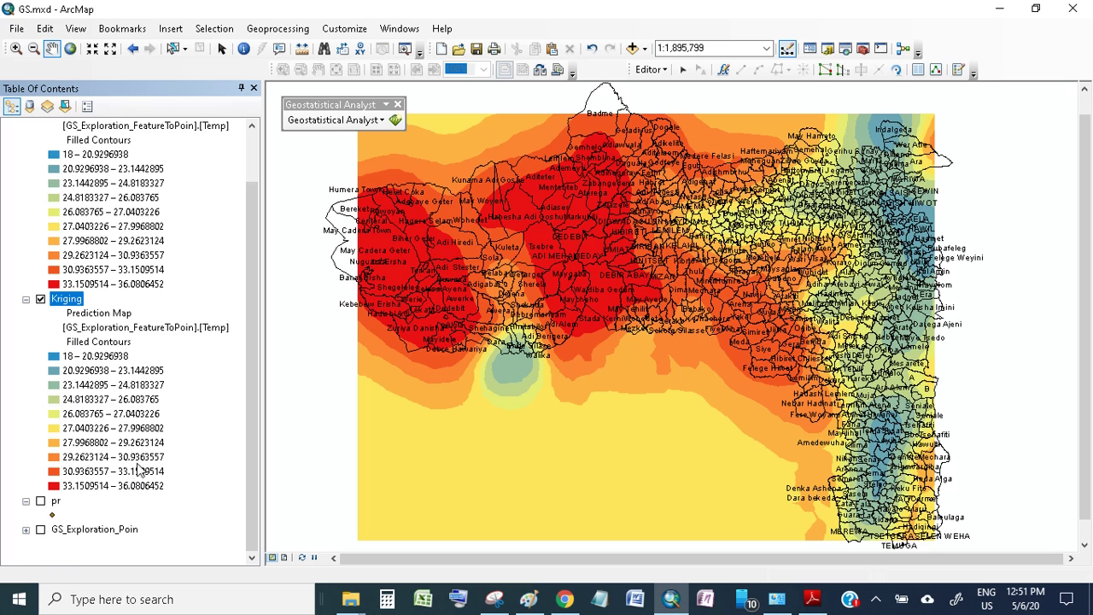
{"action": "scroll", "coordinate": [141, 465], "scroll_direction": "up", "scroll_amount": 2}
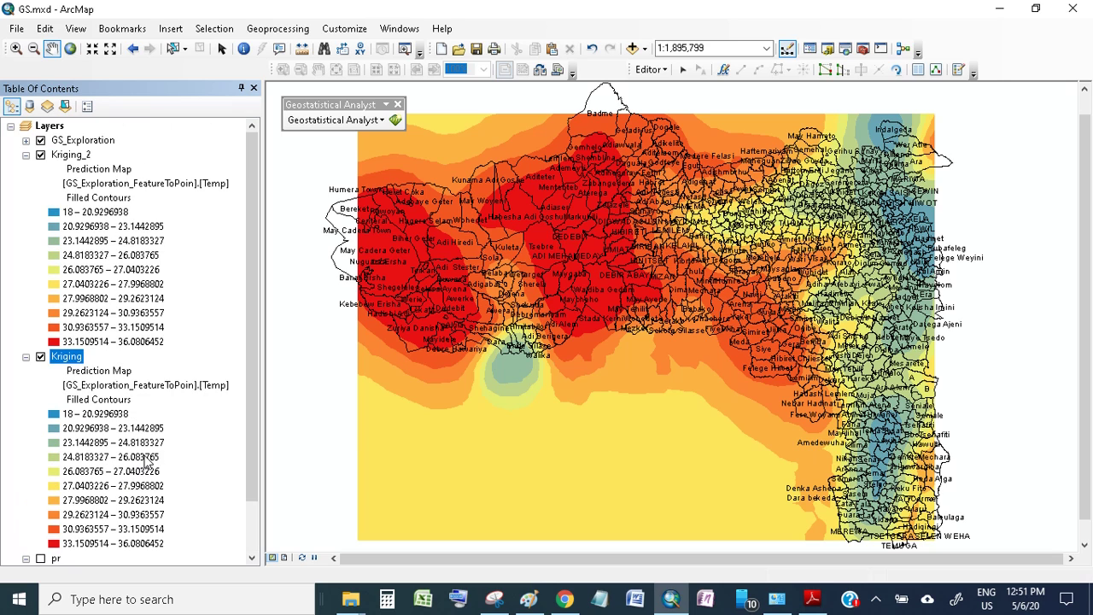
{"action": "left_click", "coordinate": [26, 357]}
{"action": "left_click", "coordinate": [26, 155]}
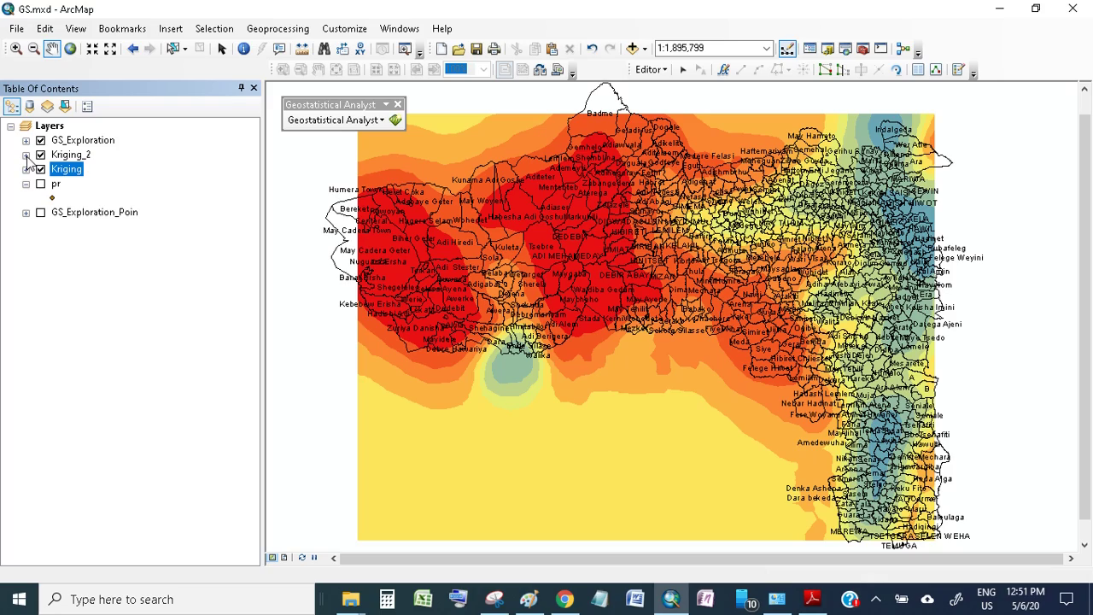
Step: Hide the Kriging layer, leaving Kriging_2 displayed under the GS_Exploration boundaries
{"action": "left_click_drag", "start_coordinate": [751, 358], "coordinate": [776, 356]}
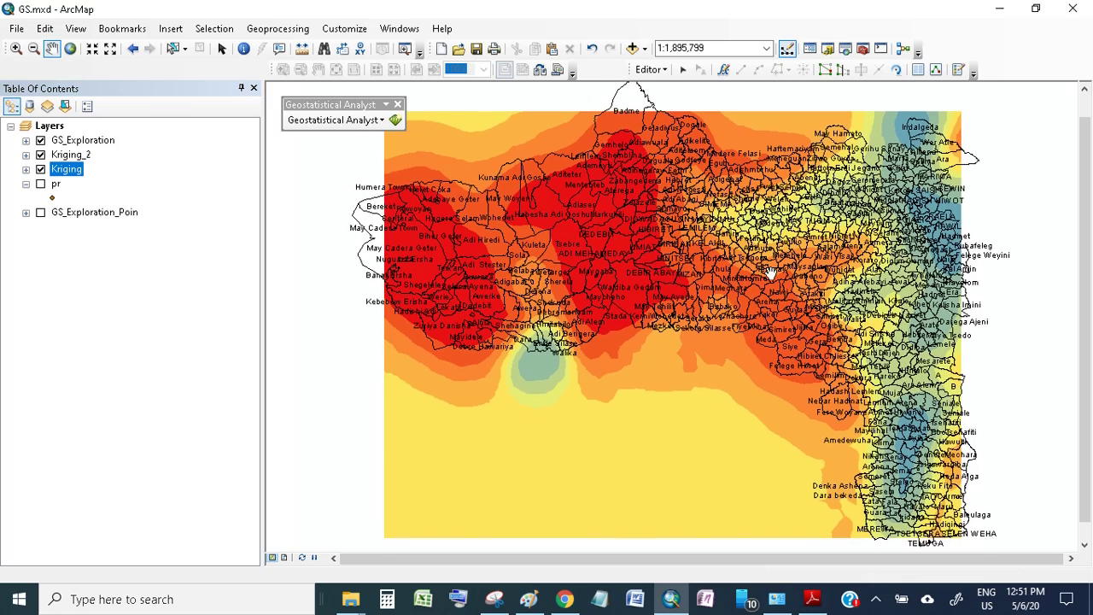
{"action": "left_click_drag", "start_coordinate": [767, 271], "coordinate": [753, 274]}
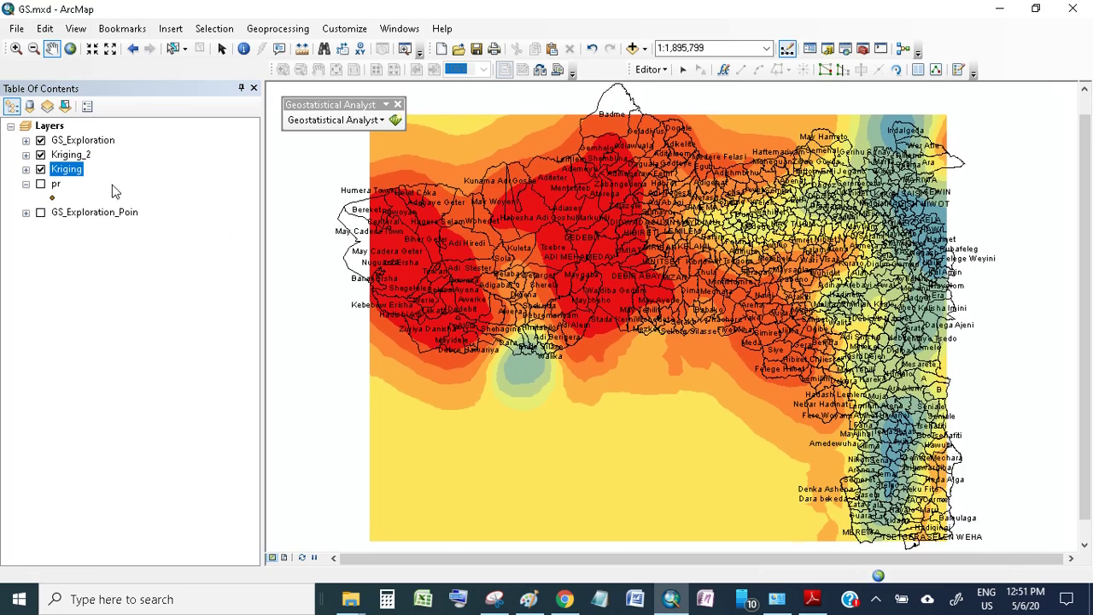
{"action": "left_click", "coordinate": [41, 170]}
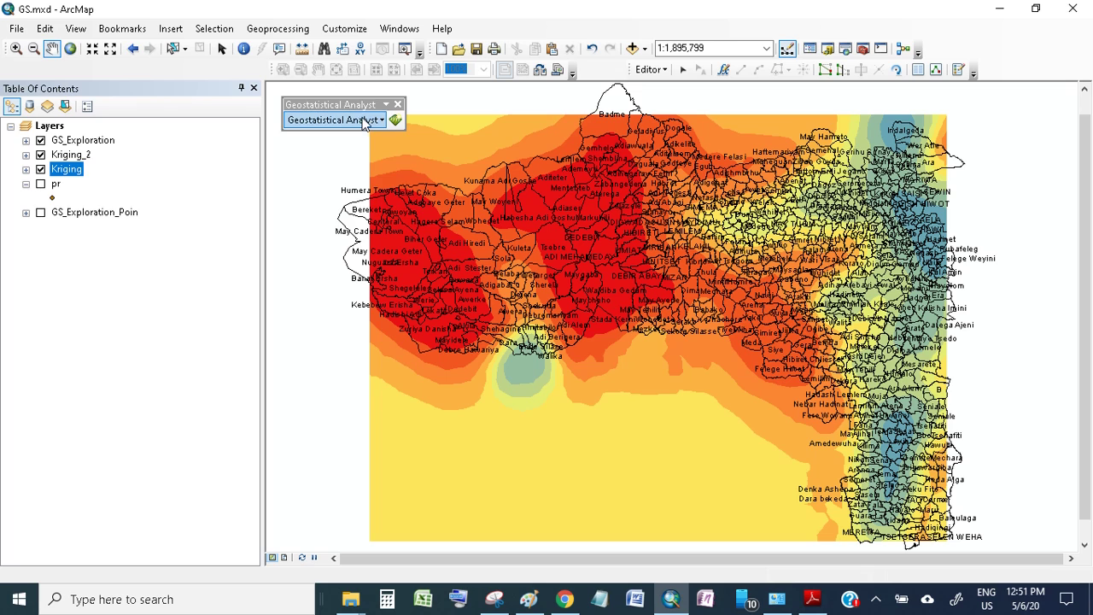
{"action": "left_click", "coordinate": [367, 121]}
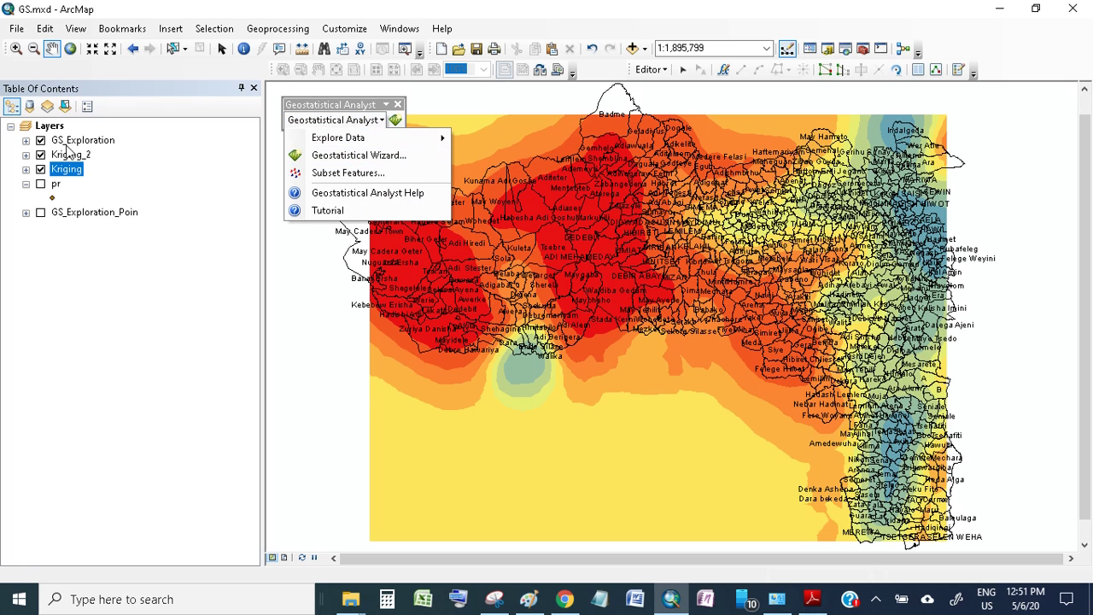
{"action": "left_click", "coordinate": [40, 170]}
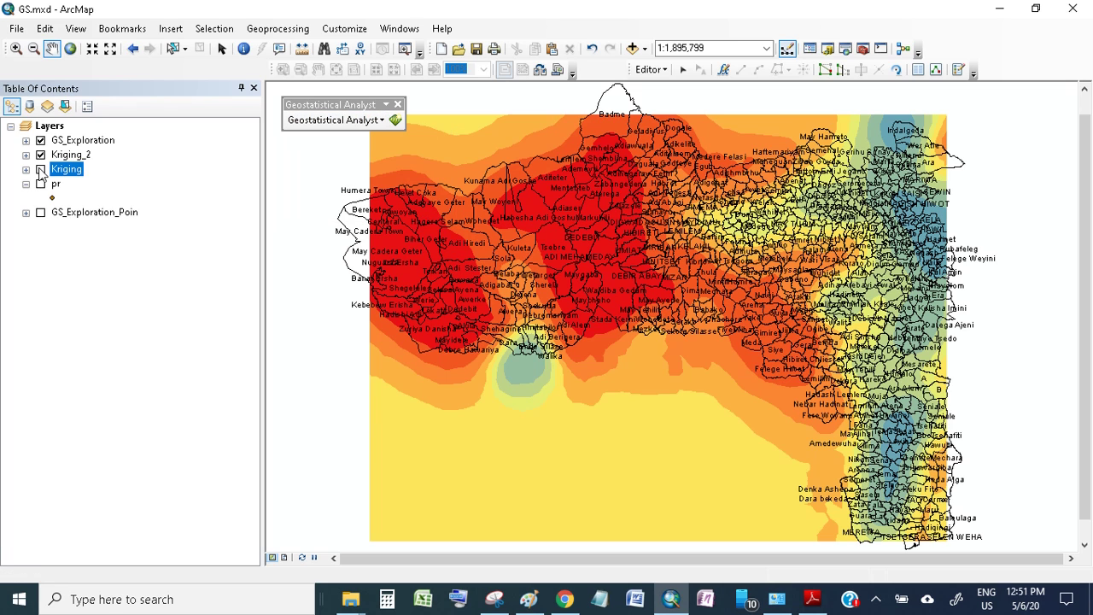
Step: Open the method properties of Kriging_2 and switch the simple kriging output surface type to Probability
{"action": "right_click", "coordinate": [57, 155]}
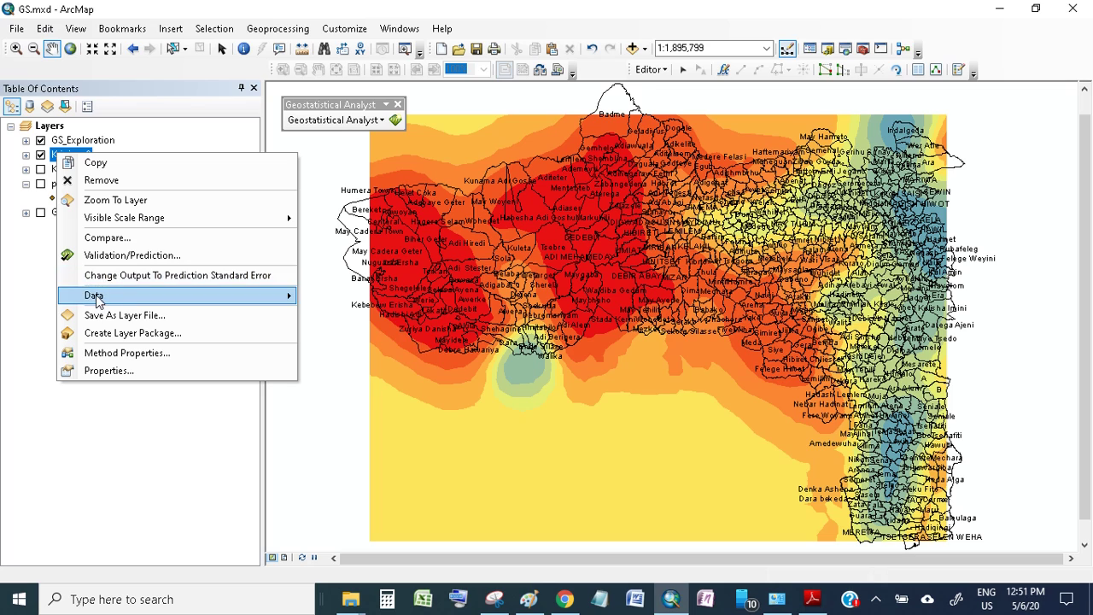
{"action": "left_click", "coordinate": [112, 353]}
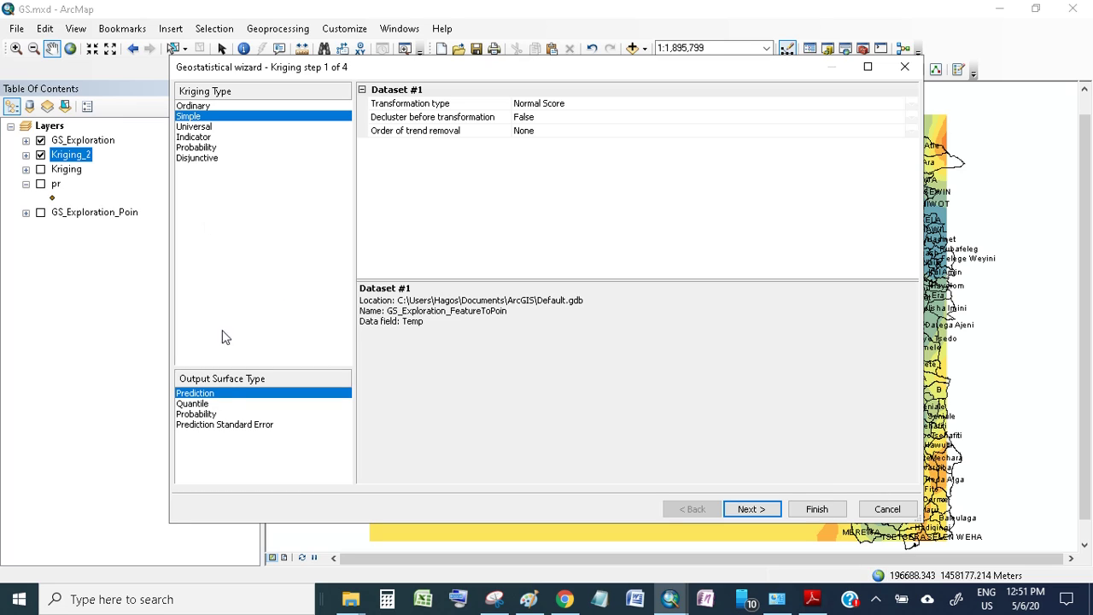
{"action": "left_click", "coordinate": [201, 405]}
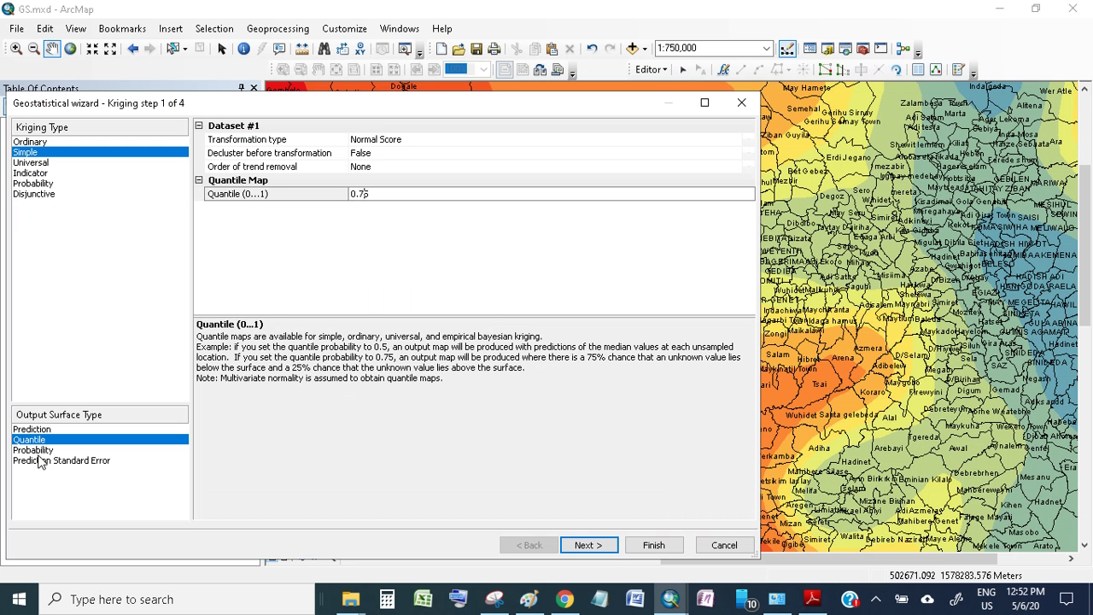
{"action": "left_click", "coordinate": [38, 453]}
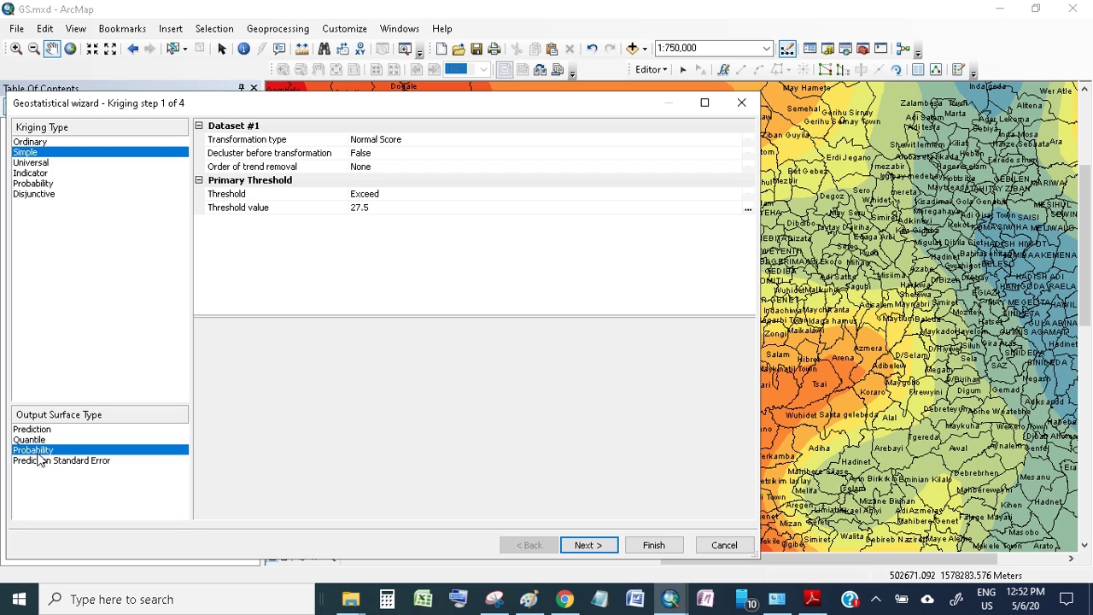
Step: Expand the Kriging_2 legend for reference and set the probability map's Exceed threshold value to 30
{"action": "left_click", "coordinate": [373, 208]}
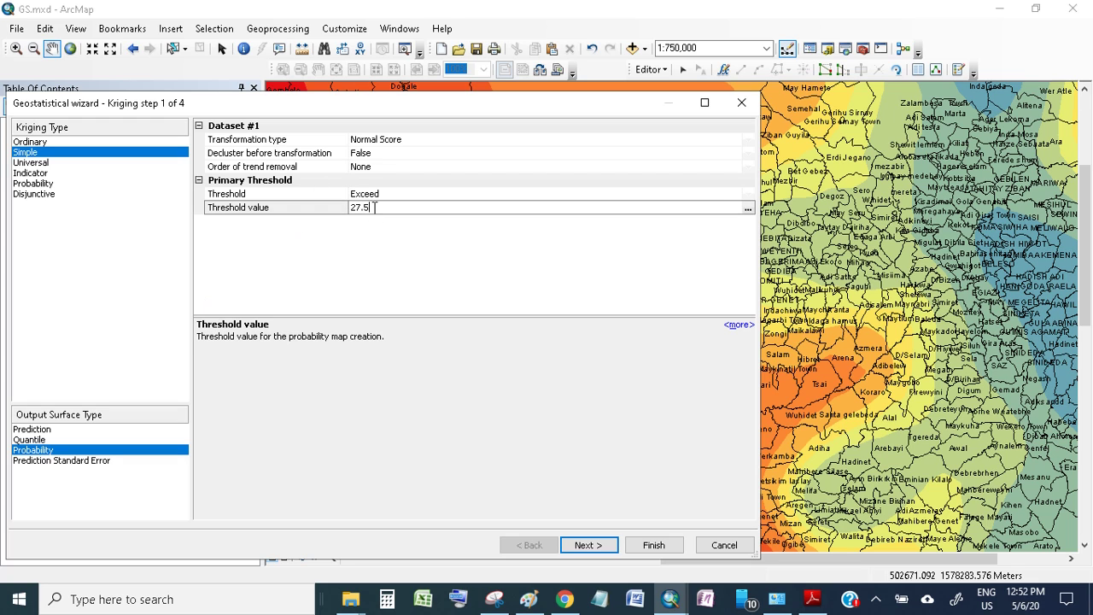
{"action": "left_click_drag", "start_coordinate": [373, 208], "coordinate": [344, 206]}
{"action": "left_click_drag", "start_coordinate": [299, 104], "coordinate": [477, 214]}
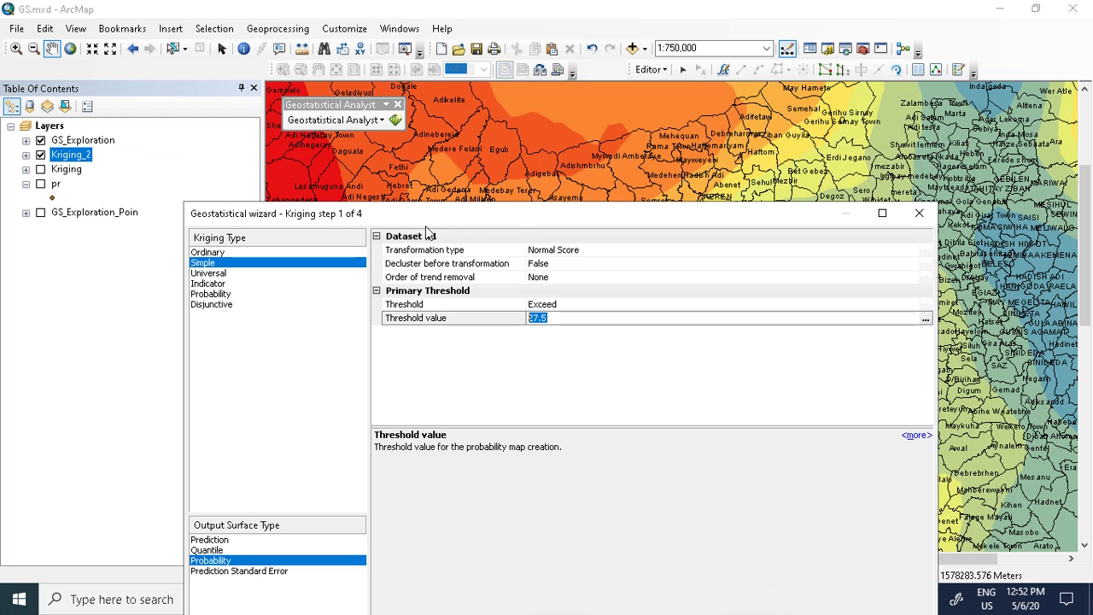
{"action": "left_click", "coordinate": [27, 156]}
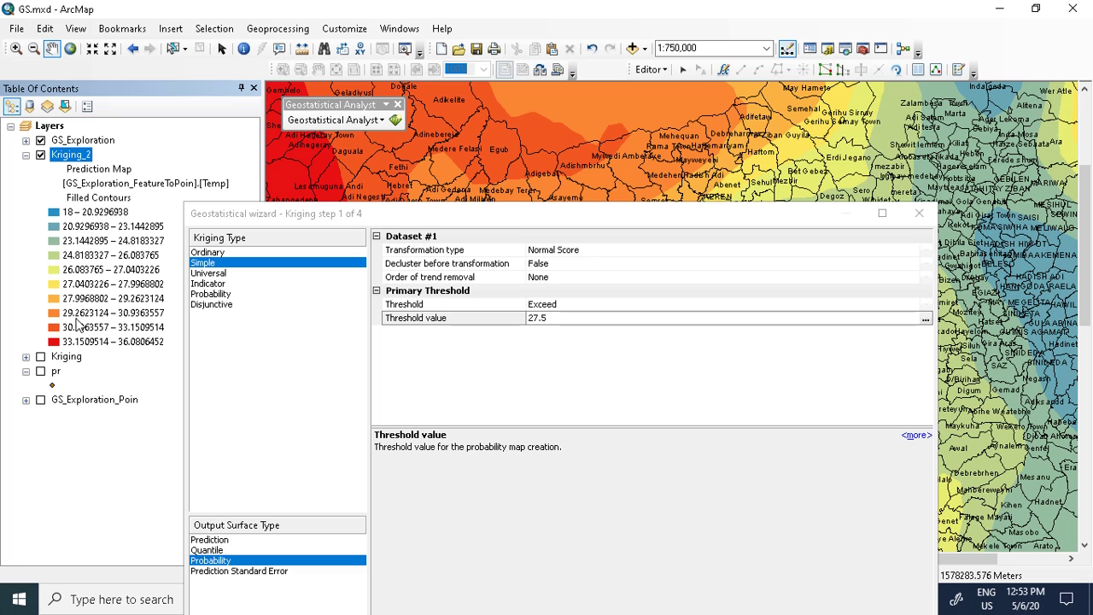
{"action": "left_click", "coordinate": [551, 322]}
{"action": "left_click", "coordinate": [540, 319]}
{"action": "left_click_drag", "start_coordinate": [527, 318], "coordinate": [569, 319]}
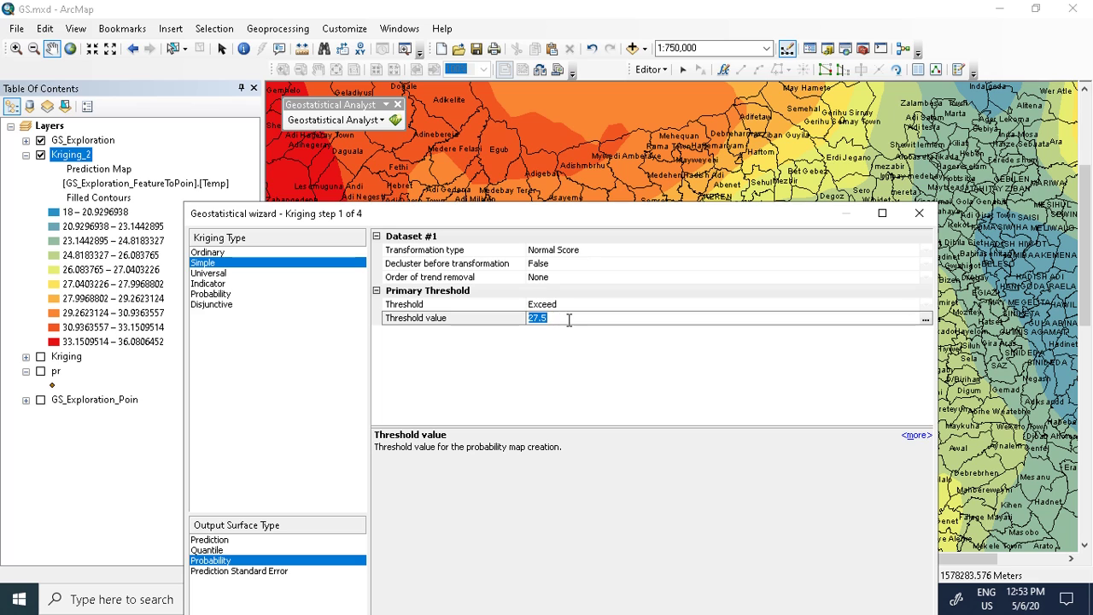
{"action": "type", "text": "30"}
{"action": "key", "text": "Return"}
Step: Finish the wizard, accept the method report to generate the probability map, and inspect it at 1:1,000,000 scale
{"action": "left_click_drag", "start_coordinate": [550, 220], "coordinate": [511, 90]}
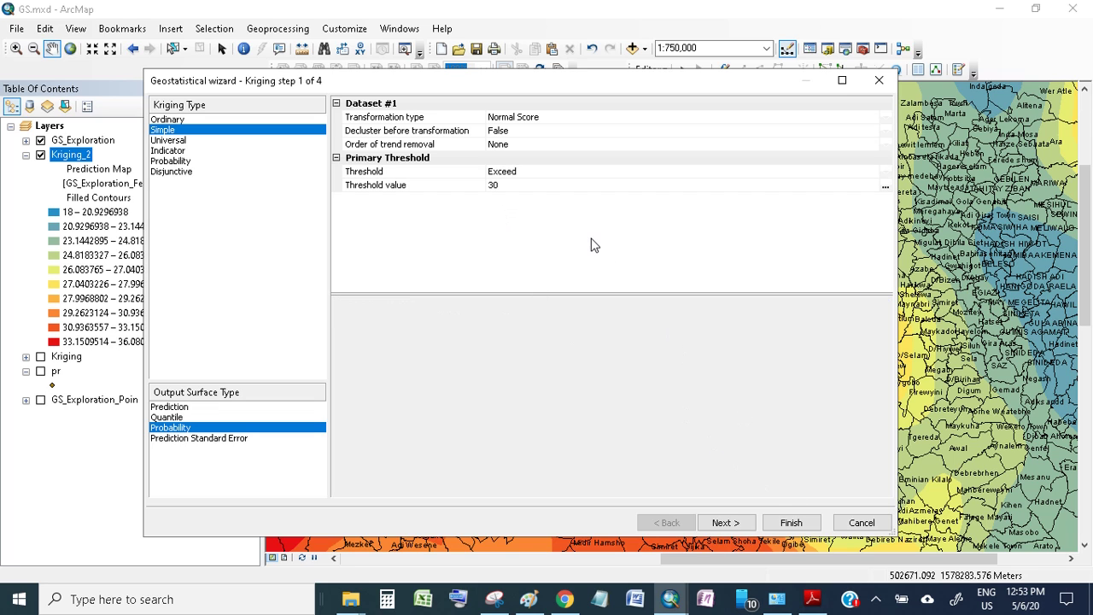
{"action": "left_click", "coordinate": [789, 524]}
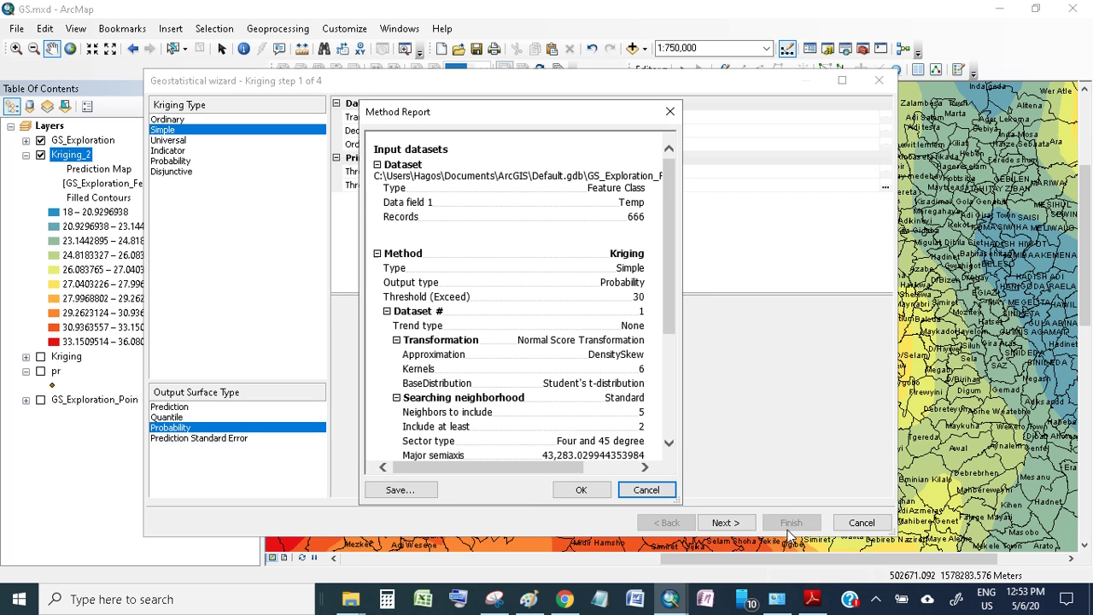
{"action": "left_click", "coordinate": [574, 487]}
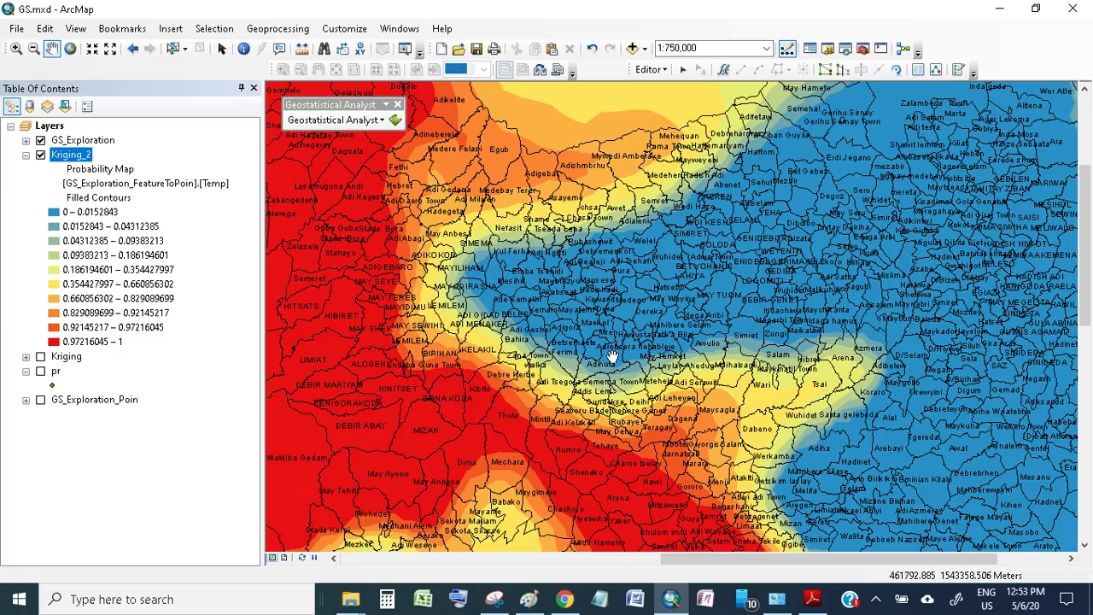
{"action": "scroll", "coordinate": [612, 359], "scroll_direction": "up", "scroll_amount": 2}
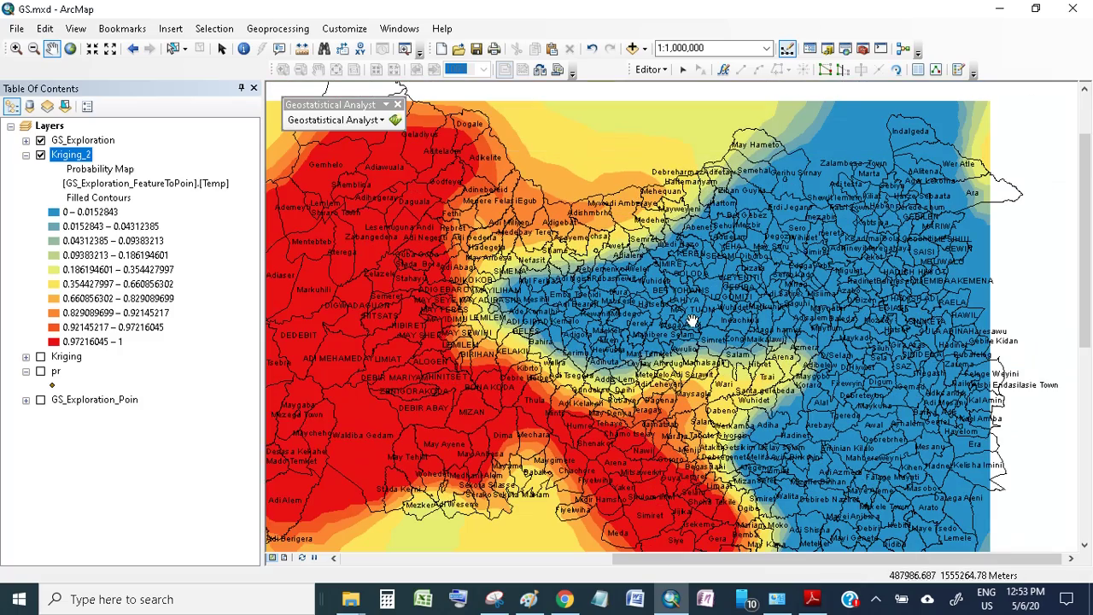
{"action": "left_click_drag", "start_coordinate": [692, 320], "coordinate": [666, 319]}
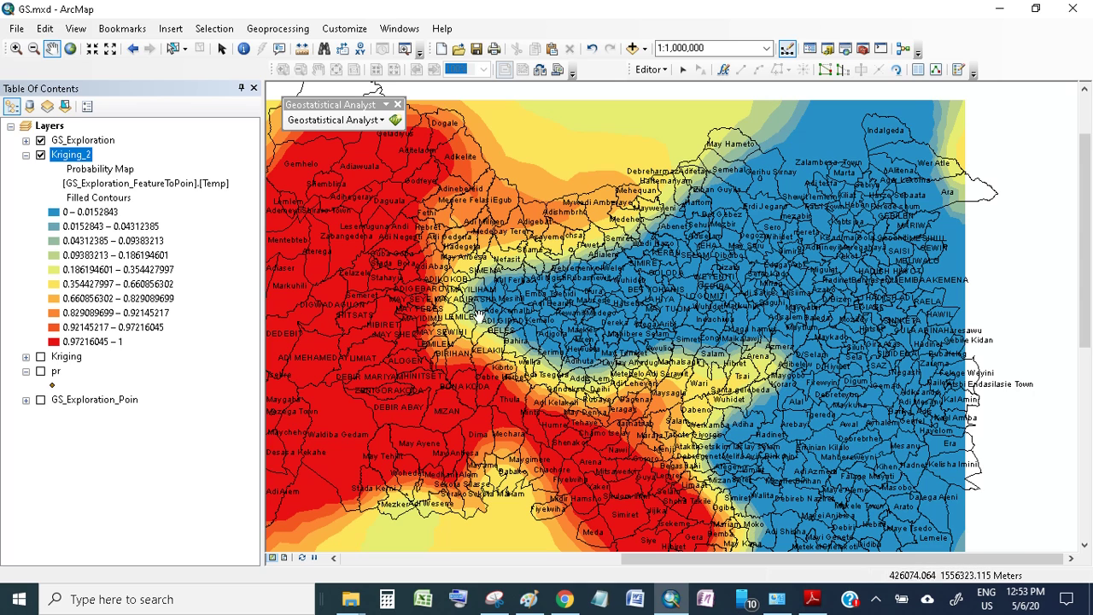
Step: Change the fill symbol of the highest probability class in Kriging_2 to the ESRI Green style
{"action": "double_click", "coordinate": [54, 342]}
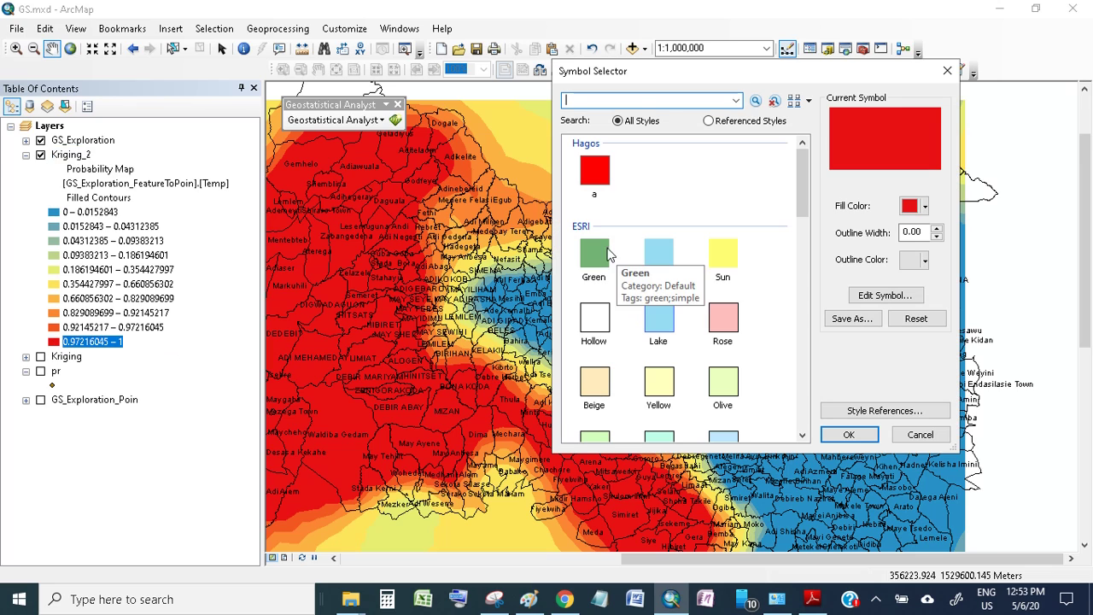
{"action": "left_click", "coordinate": [607, 254]}
{"action": "left_click", "coordinate": [841, 434]}
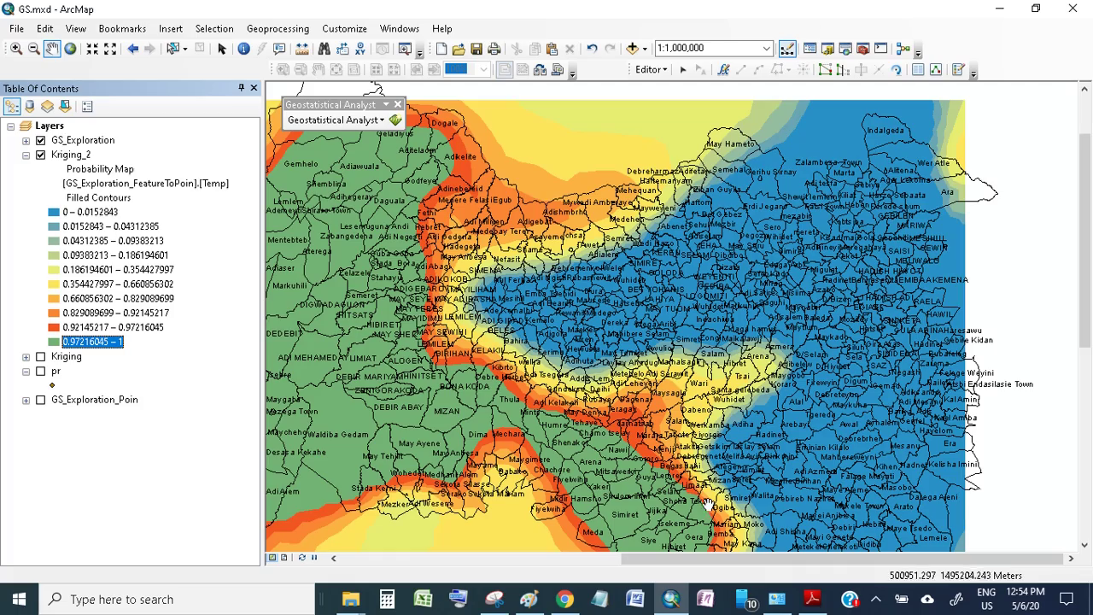
Step: Switch the simple kriging output surface type of Kriging_2 back to Prediction and finish the wizard, accepting the method report
{"action": "left_click_drag", "start_coordinate": [393, 300], "coordinate": [435, 293]}
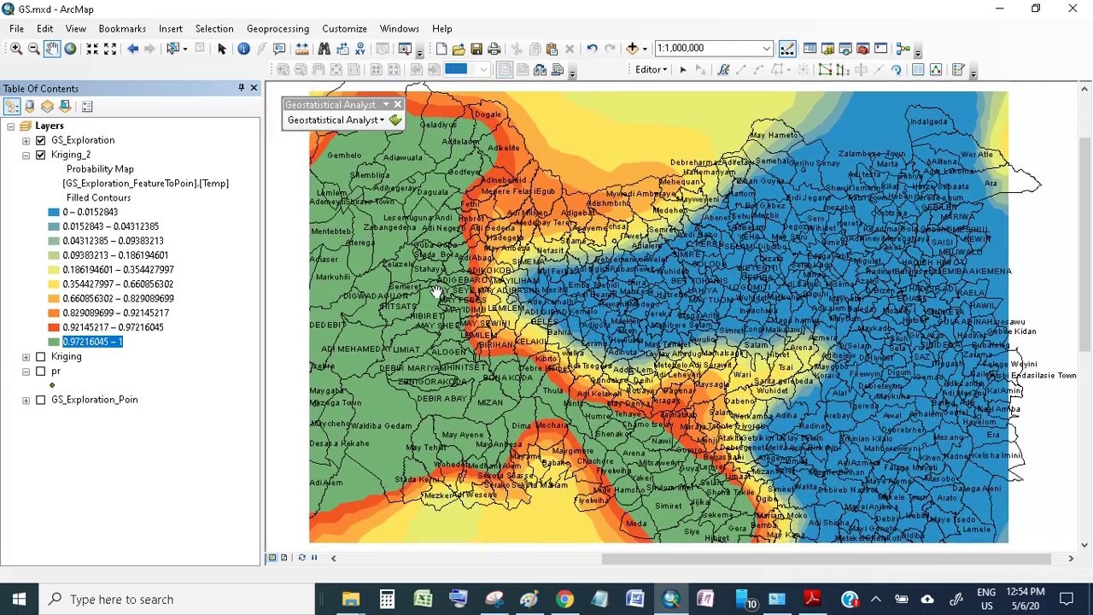
{"action": "left_click", "coordinate": [27, 155]}
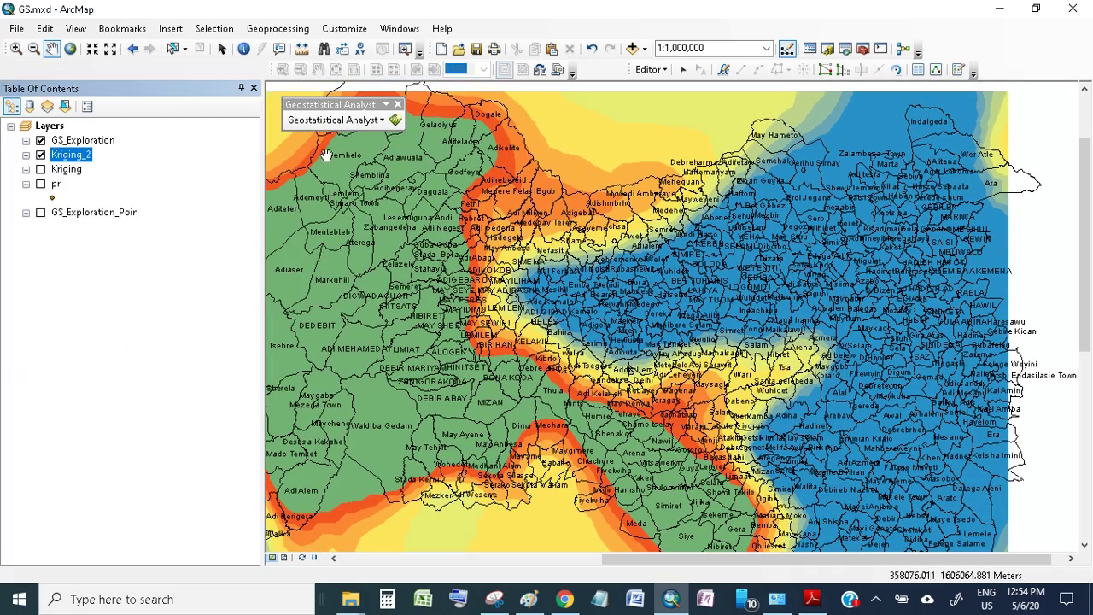
{"action": "left_click", "coordinate": [332, 120]}
{"action": "right_click", "coordinate": [74, 156]}
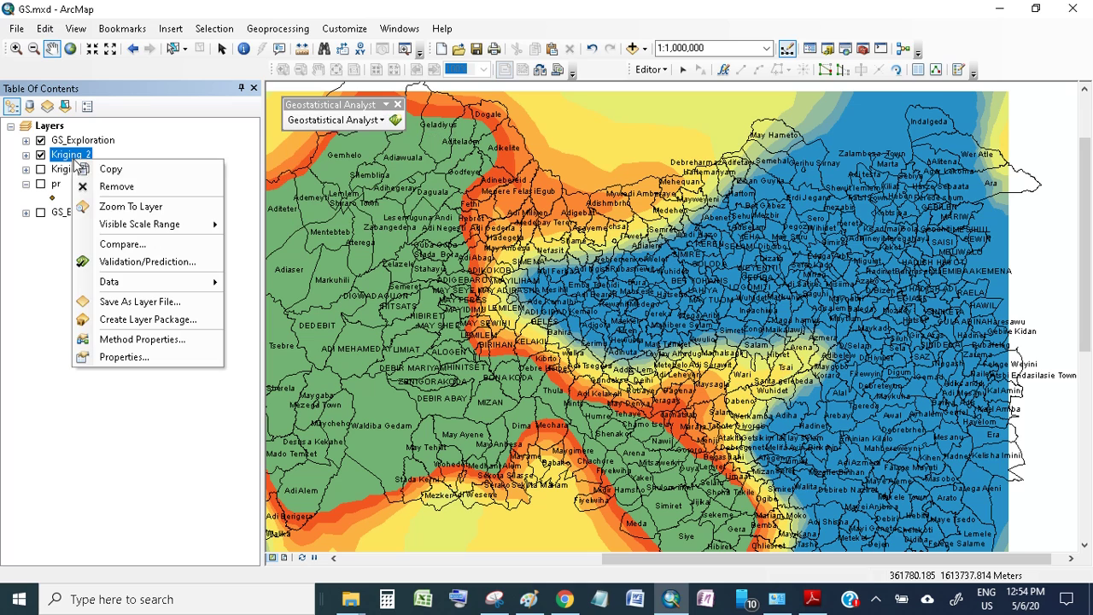
{"action": "left_click", "coordinate": [141, 339]}
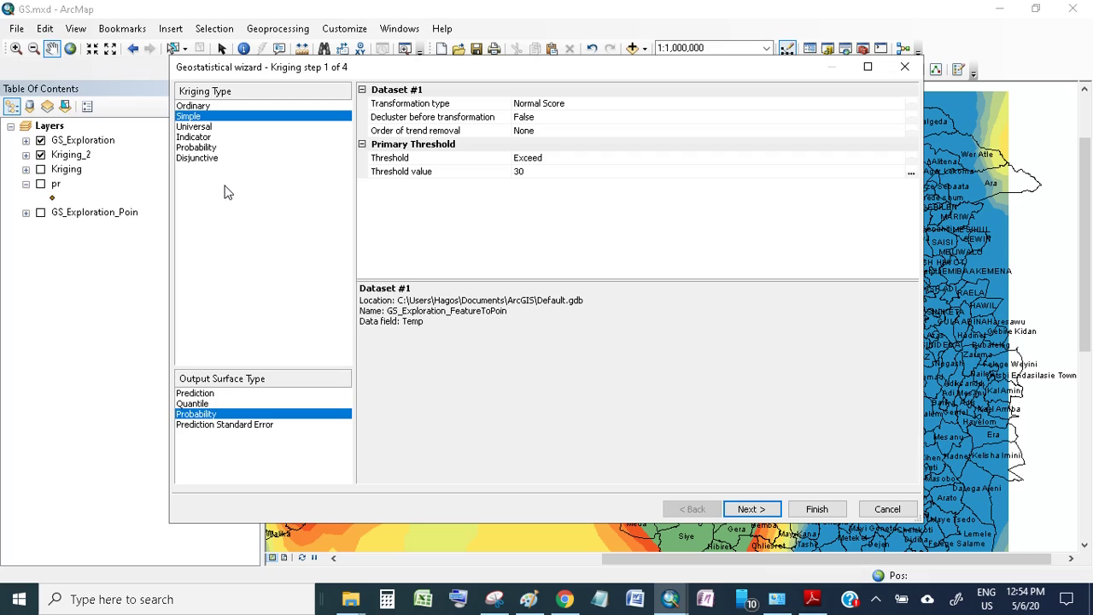
{"action": "left_click", "coordinate": [196, 393]}
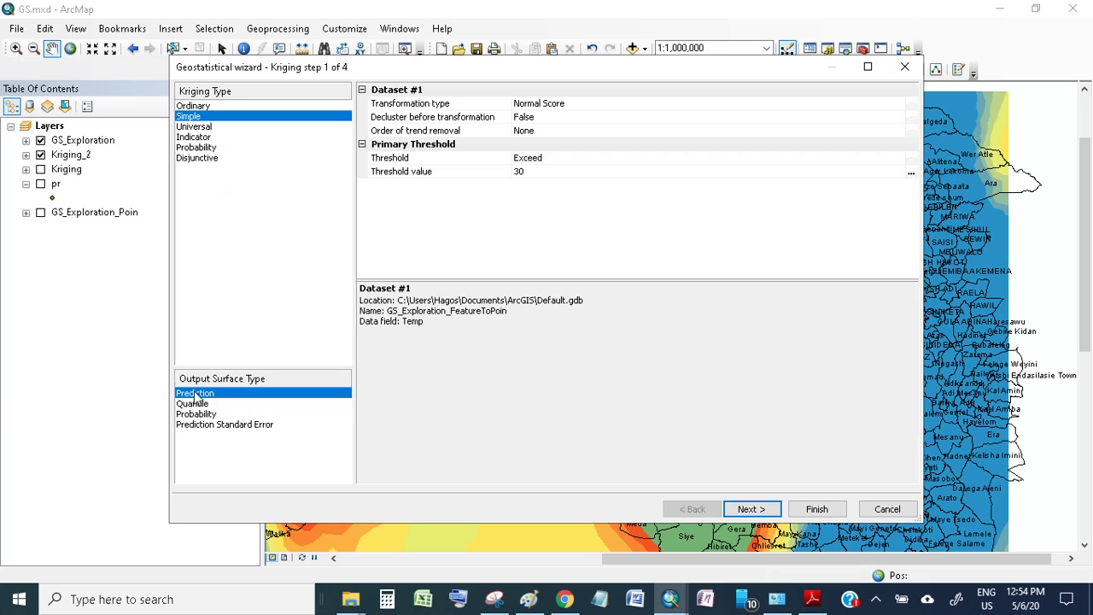
{"action": "left_click", "coordinate": [815, 510]}
{"action": "left_click", "coordinate": [619, 483]}
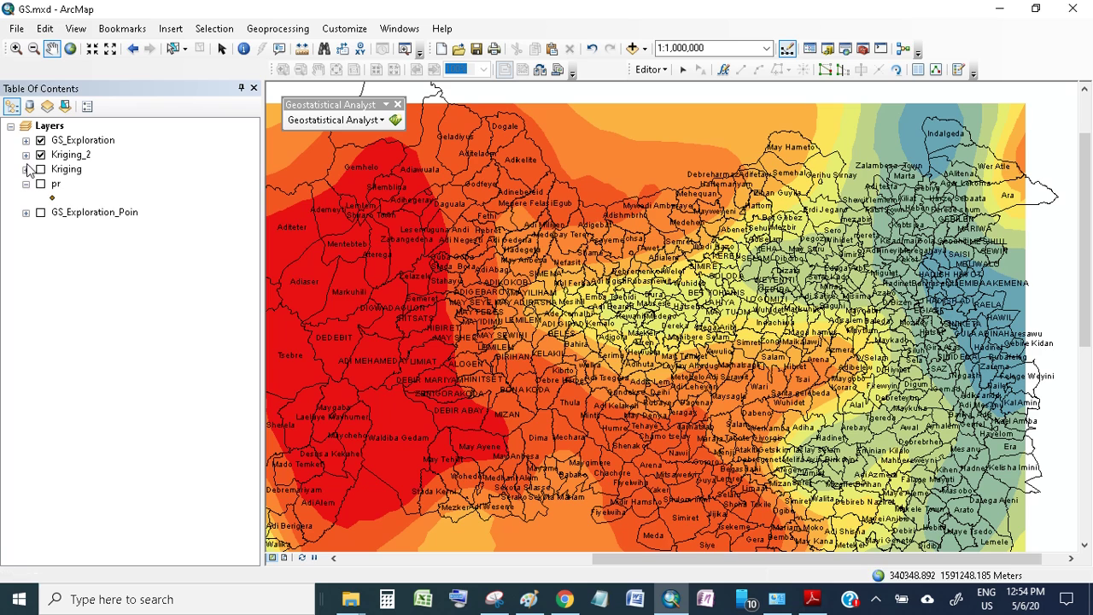
Step: Reopen the method properties of Kriging_2, select Universal kriging, and consult the Universal Kriging section in ohmer2017.pdf
{"action": "left_click", "coordinate": [27, 154]}
{"action": "left_click", "coordinate": [27, 154]}
{"action": "right_click", "coordinate": [74, 154]}
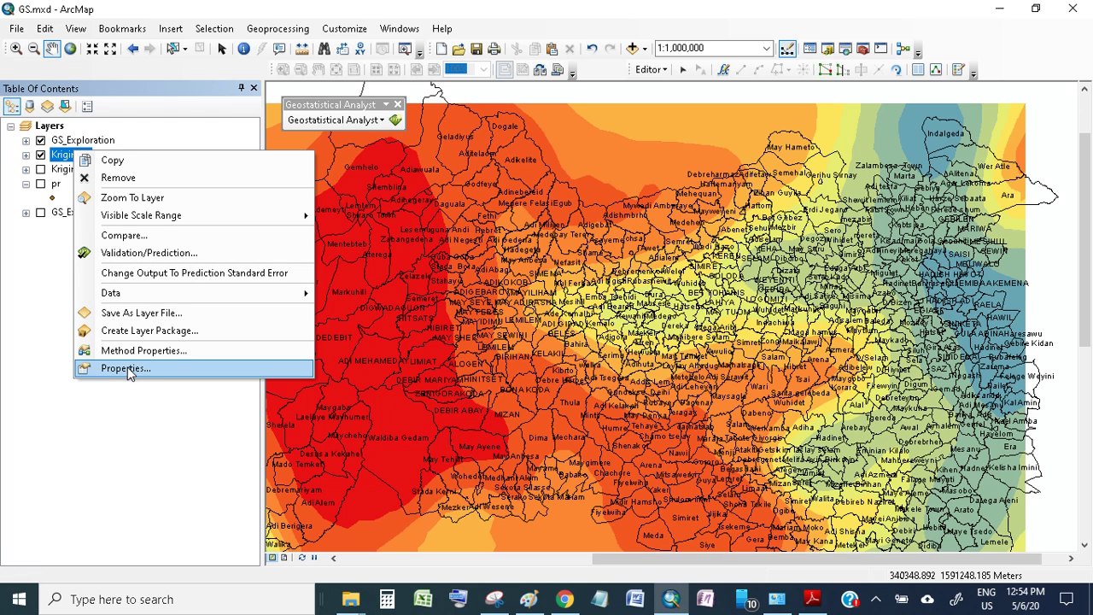
{"action": "left_click", "coordinate": [140, 350]}
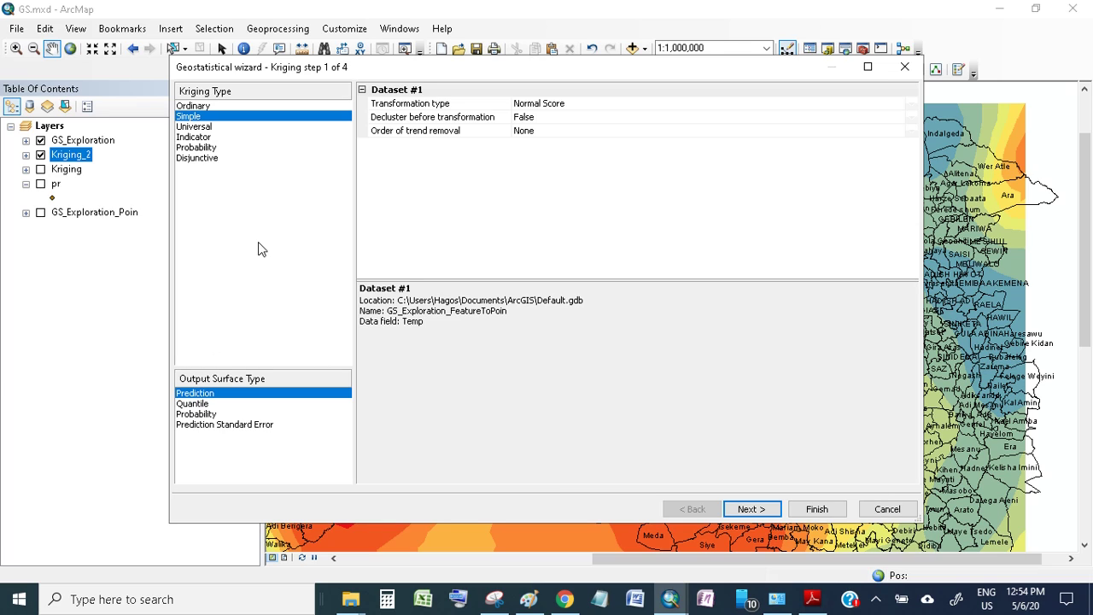
{"action": "left_click", "coordinate": [193, 127]}
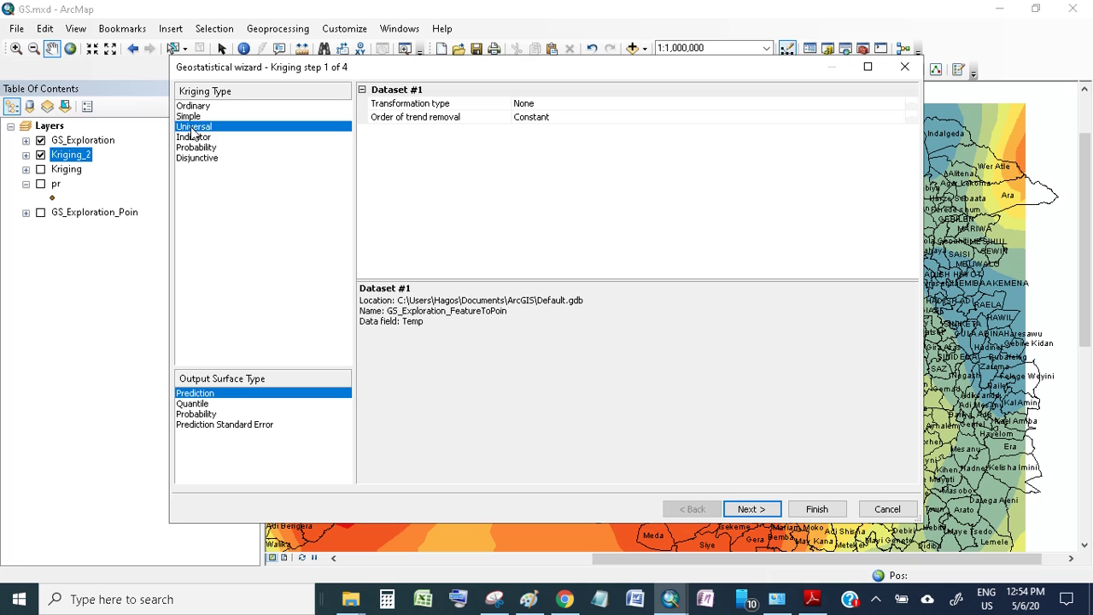
{"action": "left_click", "coordinate": [812, 601]}
{"action": "scroll", "coordinate": [265, 382], "scroll_direction": "down", "scroll_amount": 3}
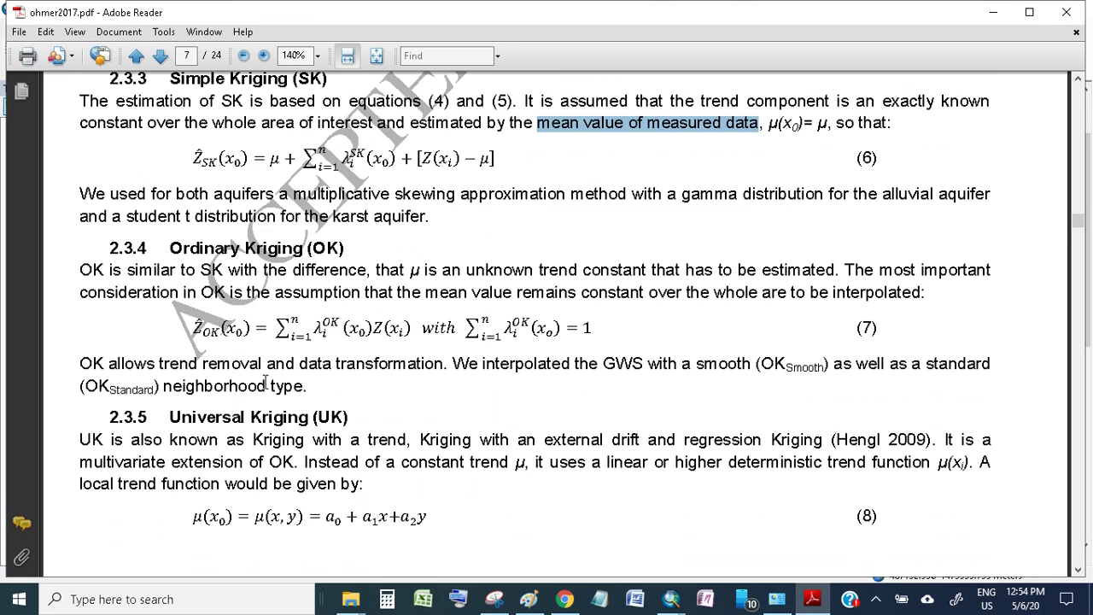
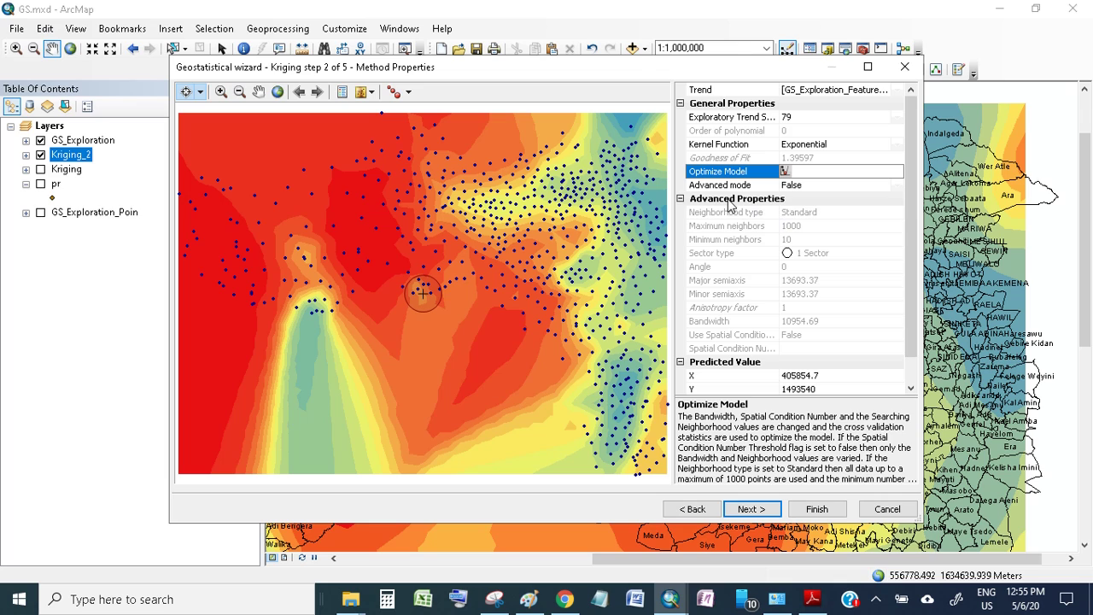
Step: Accept the trend settings, optimize the universal kriging semivariogram model, and continue to the searching neighborhood stage
{"action": "scroll", "coordinate": [738, 284], "scroll_direction": "down", "scroll_amount": 1}
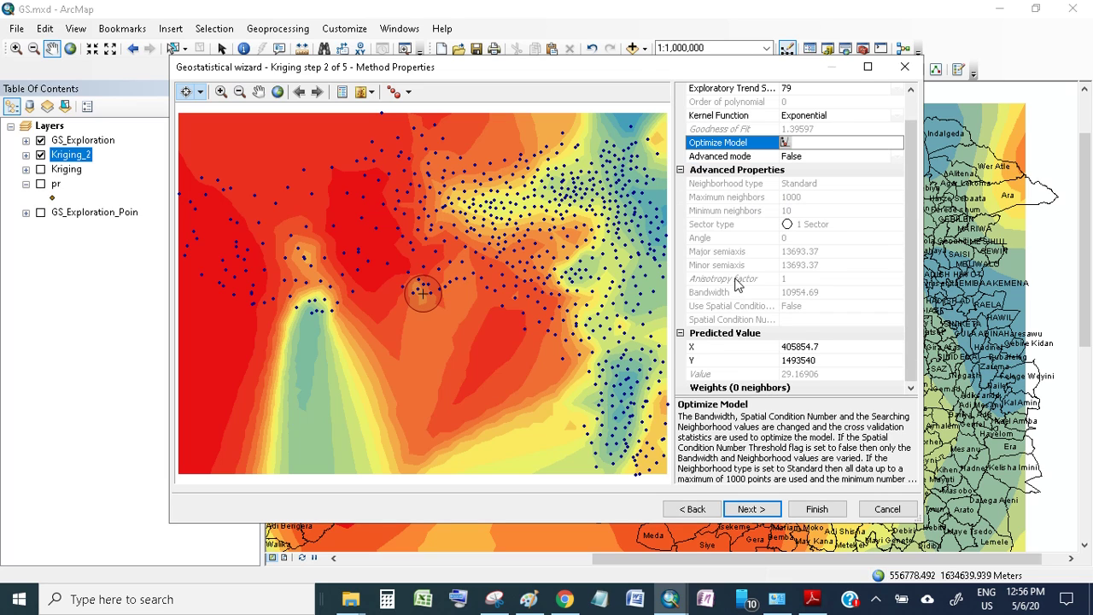
{"action": "left_click", "coordinate": [762, 509]}
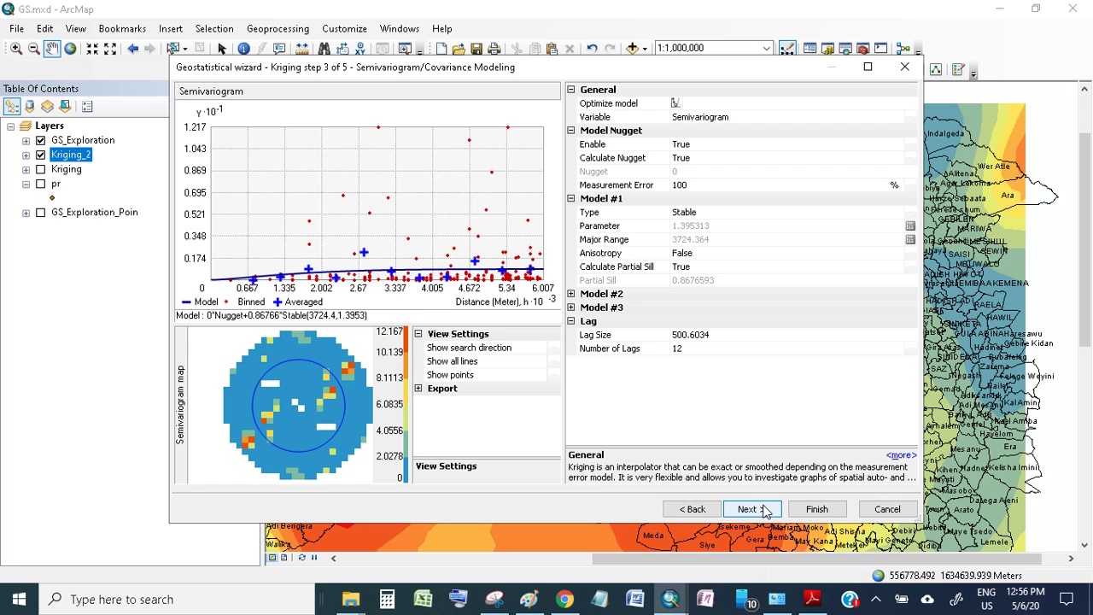
{"action": "left_click", "coordinate": [676, 103]}
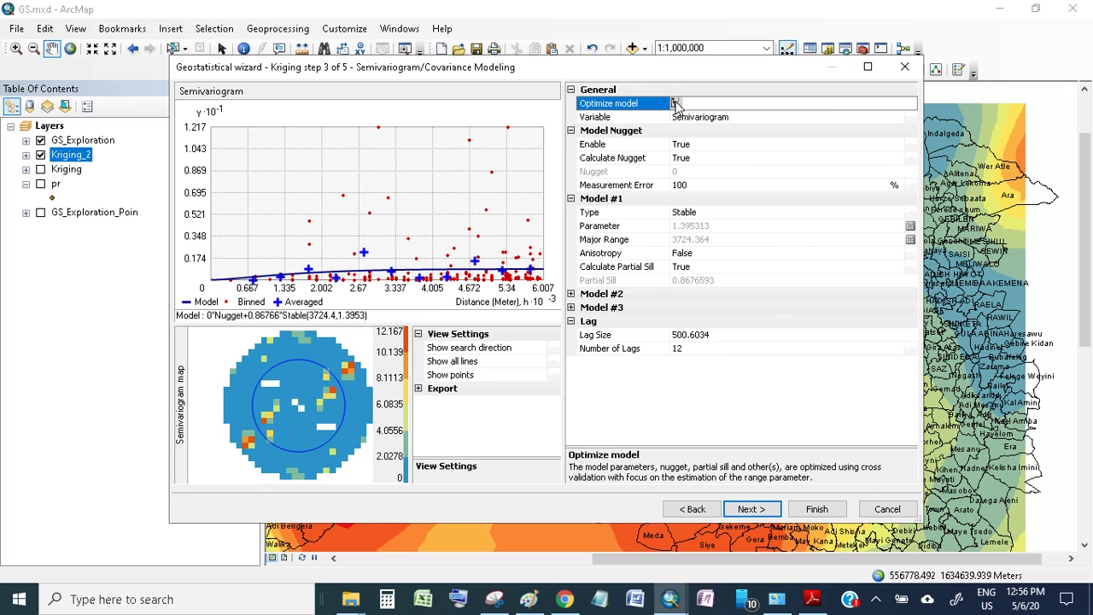
{"action": "left_click", "coordinate": [676, 104]}
{"action": "left_click", "coordinate": [607, 369]}
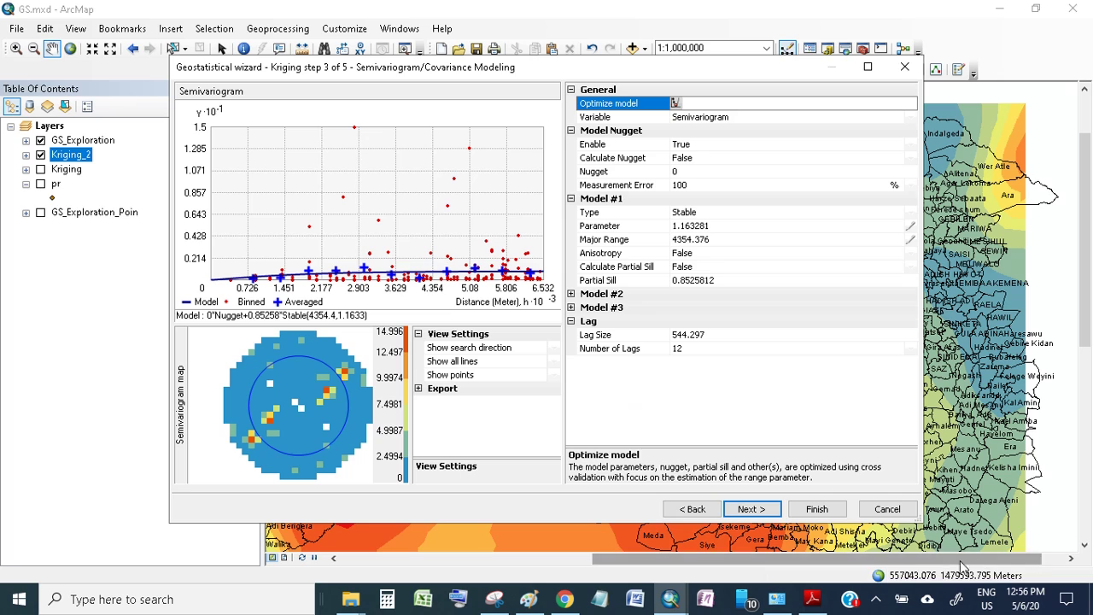
{"action": "left_click", "coordinate": [750, 510]}
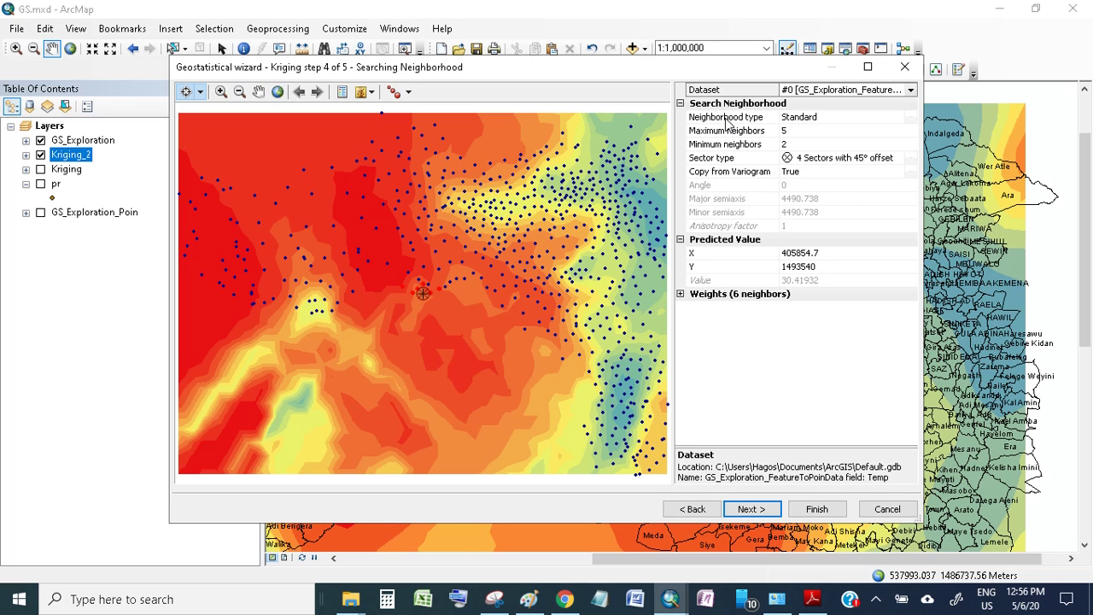
Step: Try the search neighborhood with Copy from Variogram set to False, and restore it to True
{"action": "left_click", "coordinate": [788, 133]}
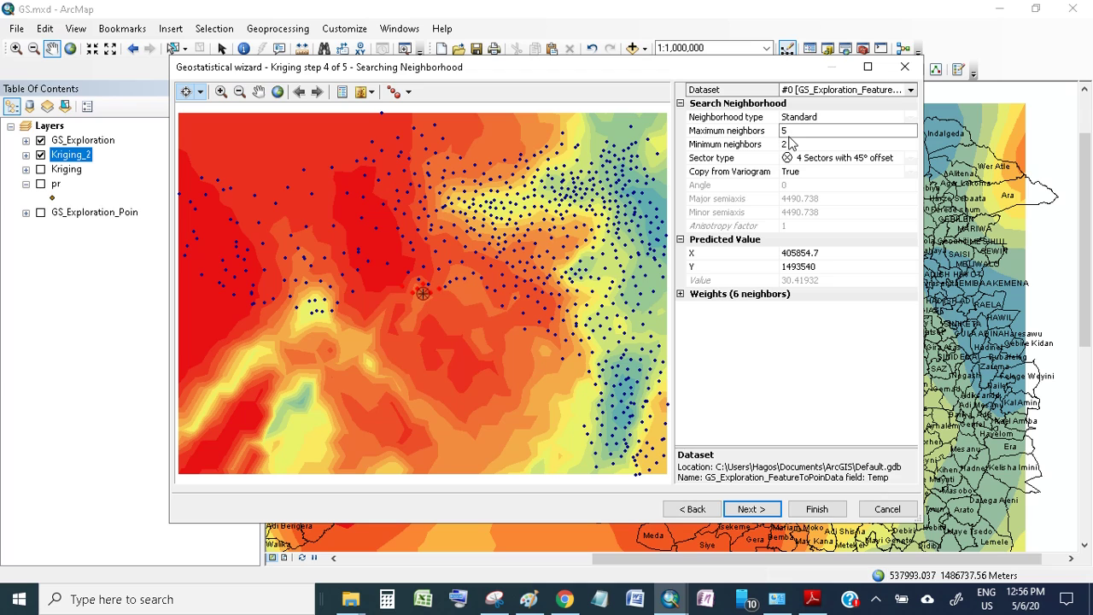
{"action": "left_click", "coordinate": [792, 161]}
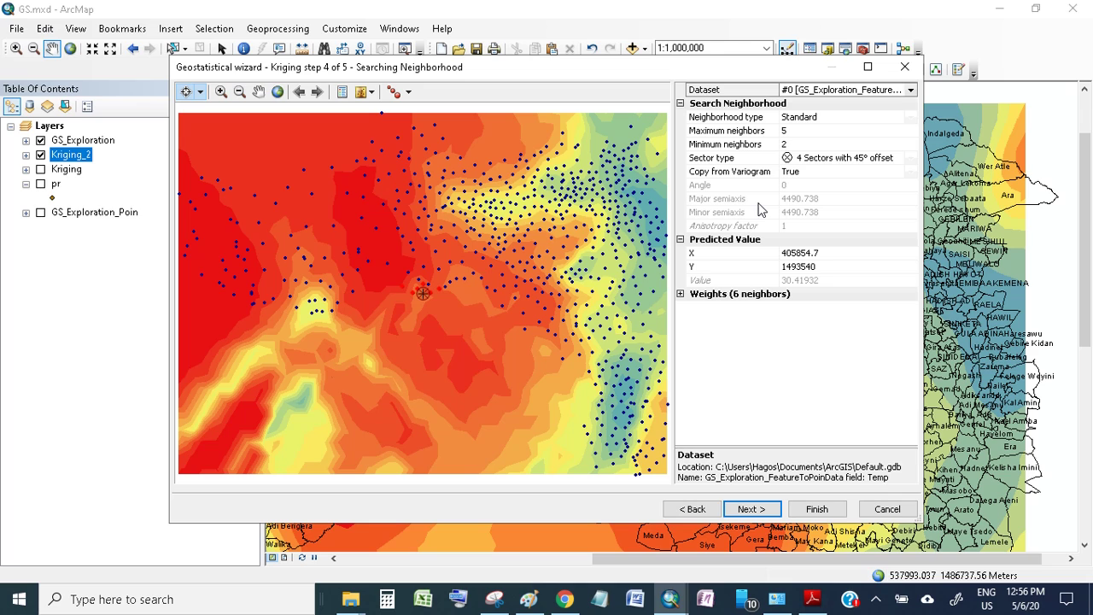
{"action": "left_click", "coordinate": [820, 172]}
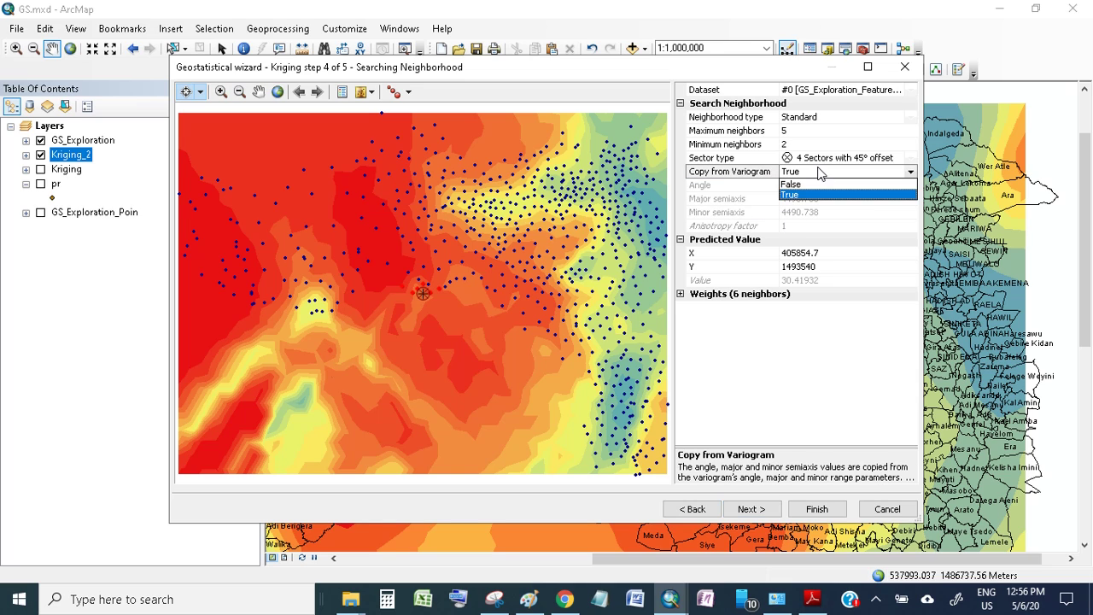
{"action": "left_click", "coordinate": [802, 185]}
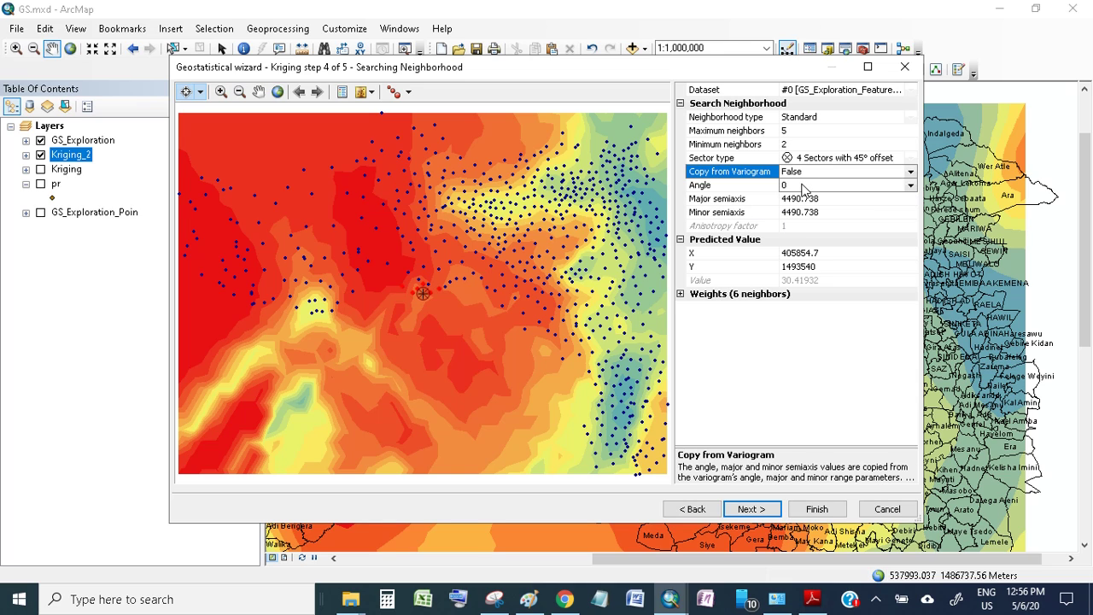
{"action": "left_click", "coordinate": [799, 175]}
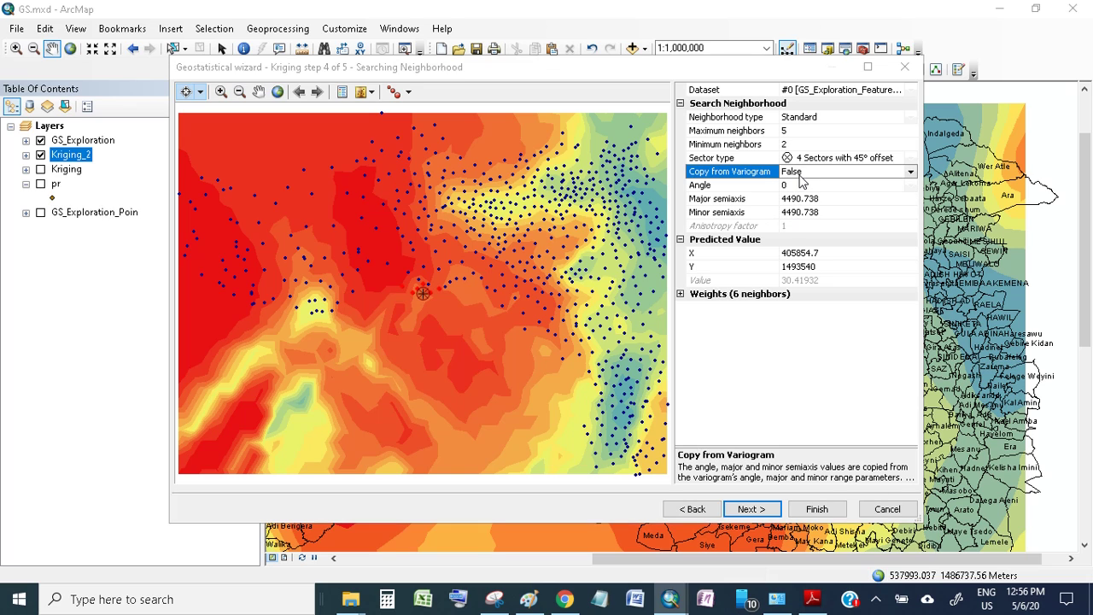
{"action": "left_click", "coordinate": [794, 196]}
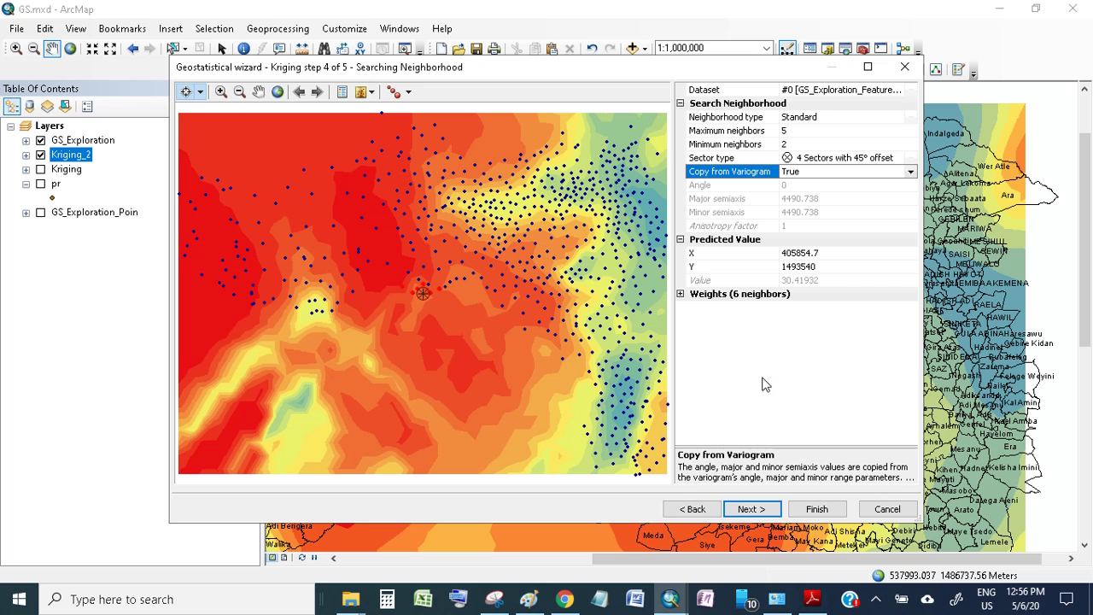
Step: Advance to cross validation and compare the universal kriging prediction errors, especially average standard error, with the earlier results in Snipping Tool
{"action": "left_click", "coordinate": [755, 510]}
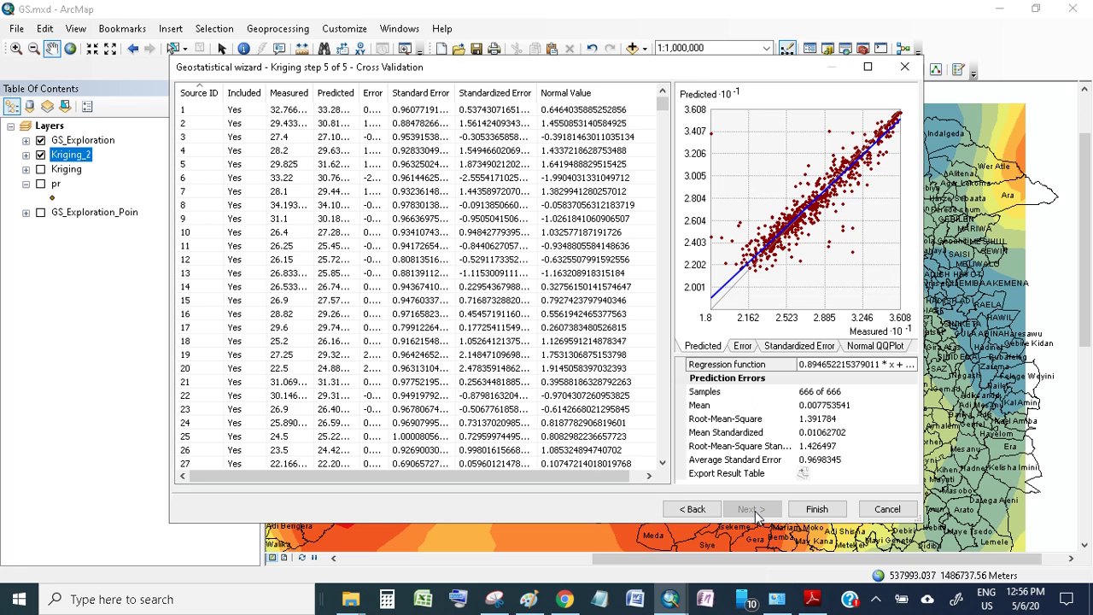
{"action": "left_click_drag", "start_coordinate": [691, 67], "coordinate": [473, 49]}
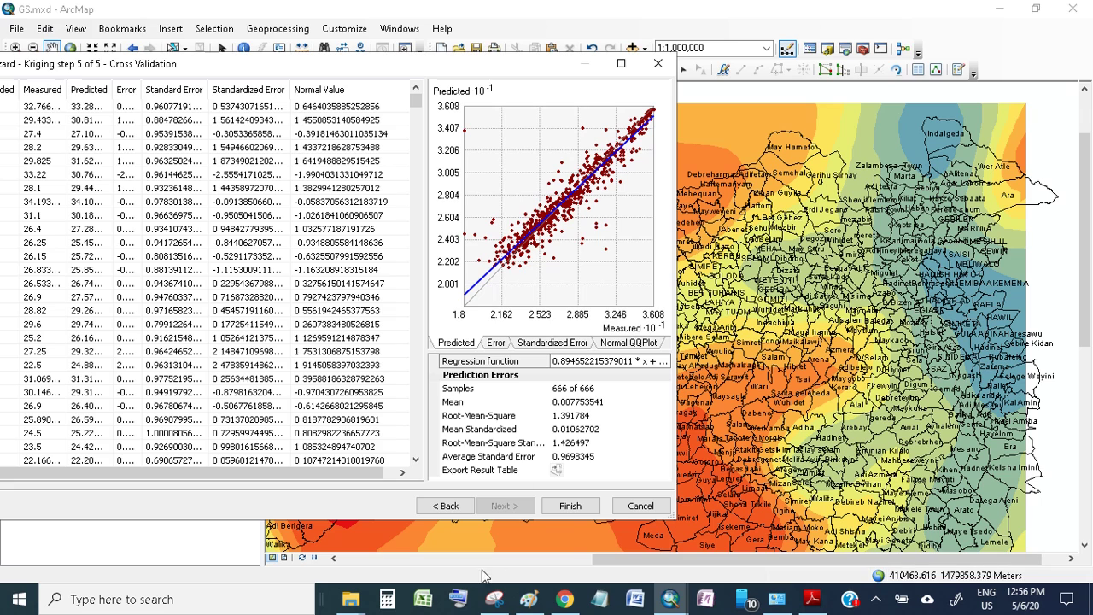
{"action": "left_click", "coordinate": [497, 601]}
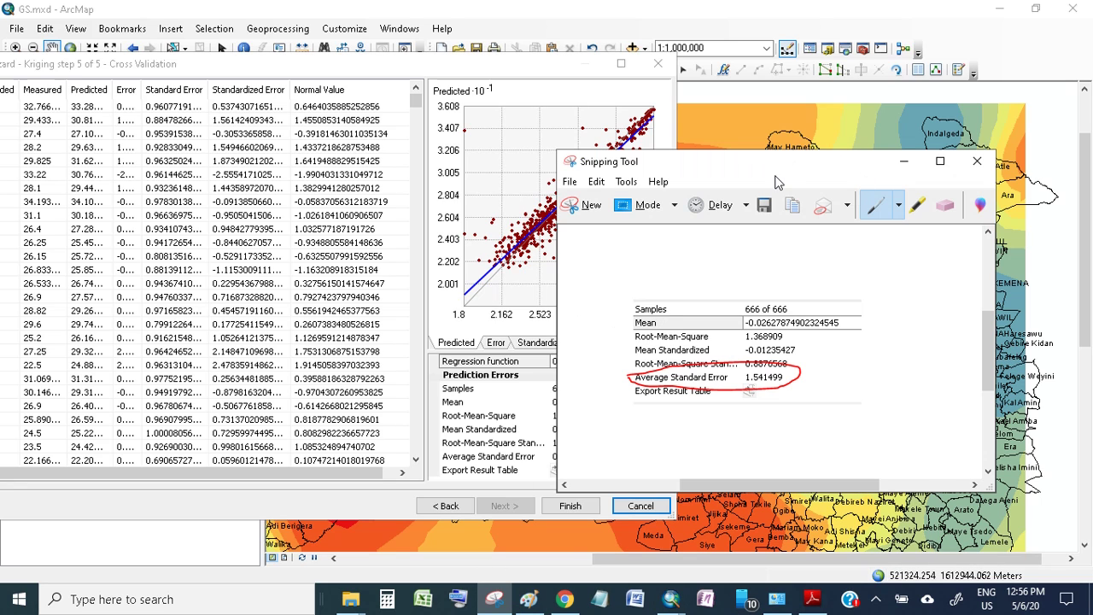
{"action": "left_click_drag", "start_coordinate": [769, 169], "coordinate": [873, 89]}
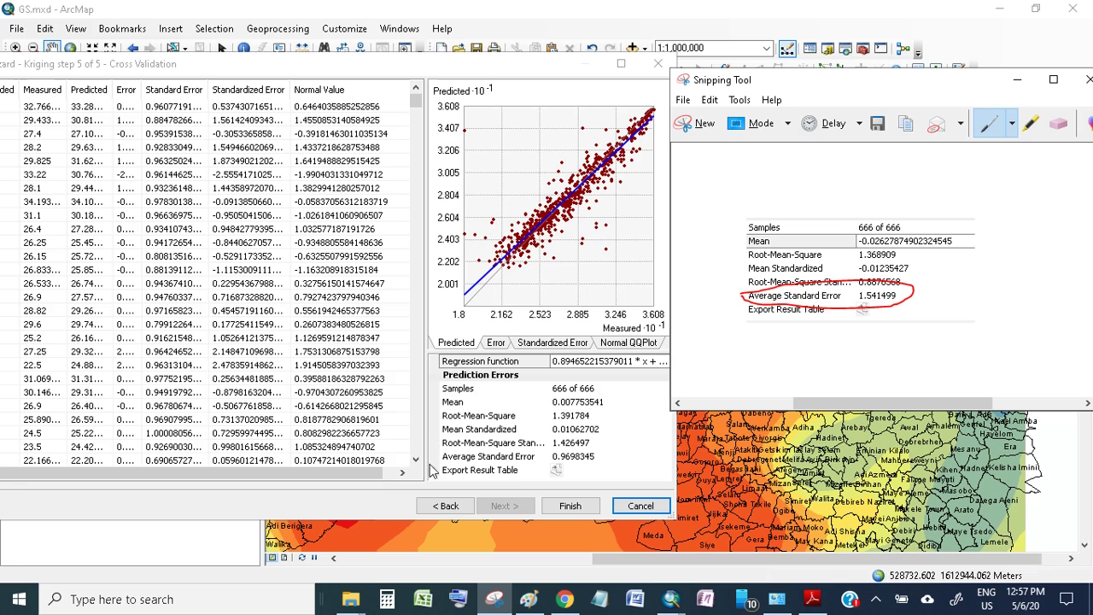
{"action": "left_click", "coordinate": [555, 458]}
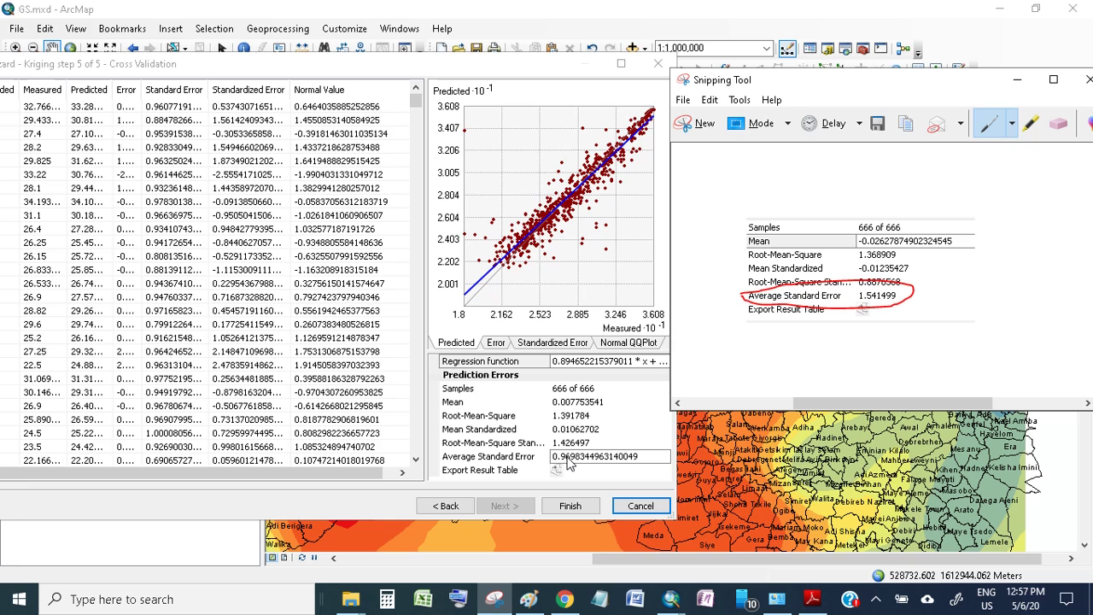
{"action": "left_click_drag", "start_coordinate": [903, 89], "coordinate": [568, 144]}
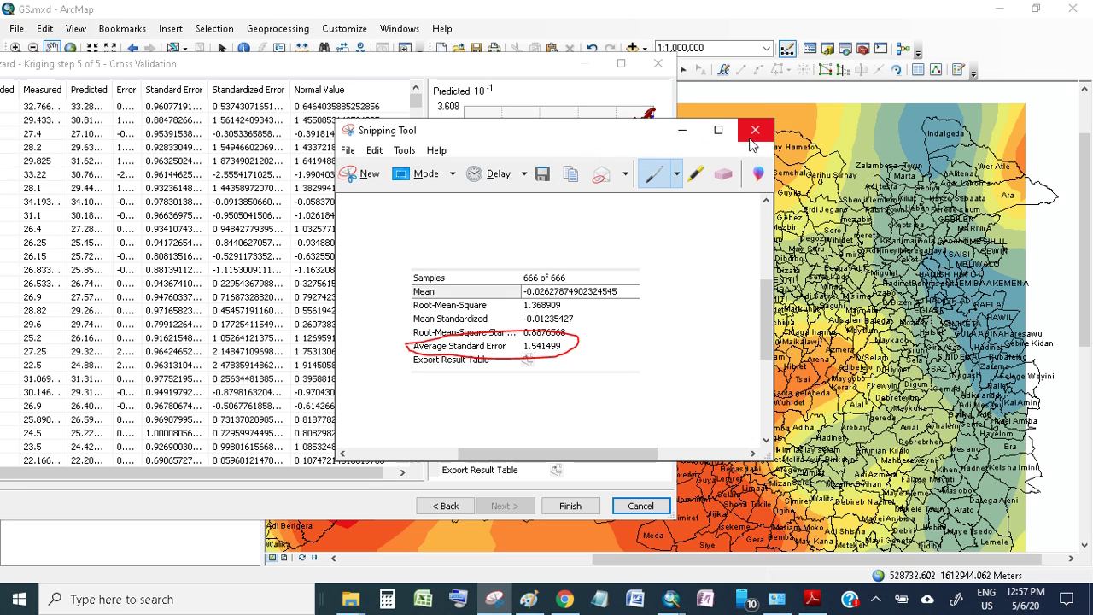
{"action": "left_click", "coordinate": [681, 130]}
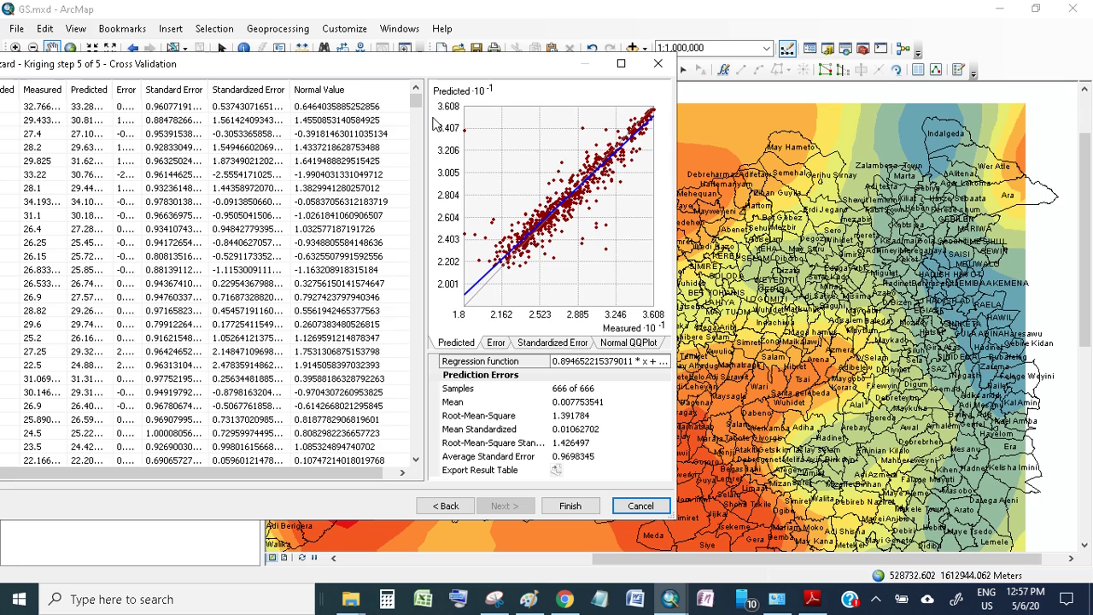
Step: Export the universal kriging cross validation result table to e.gdb as a feature class named cv_u
{"action": "left_click_drag", "start_coordinate": [333, 68], "coordinate": [434, 40]}
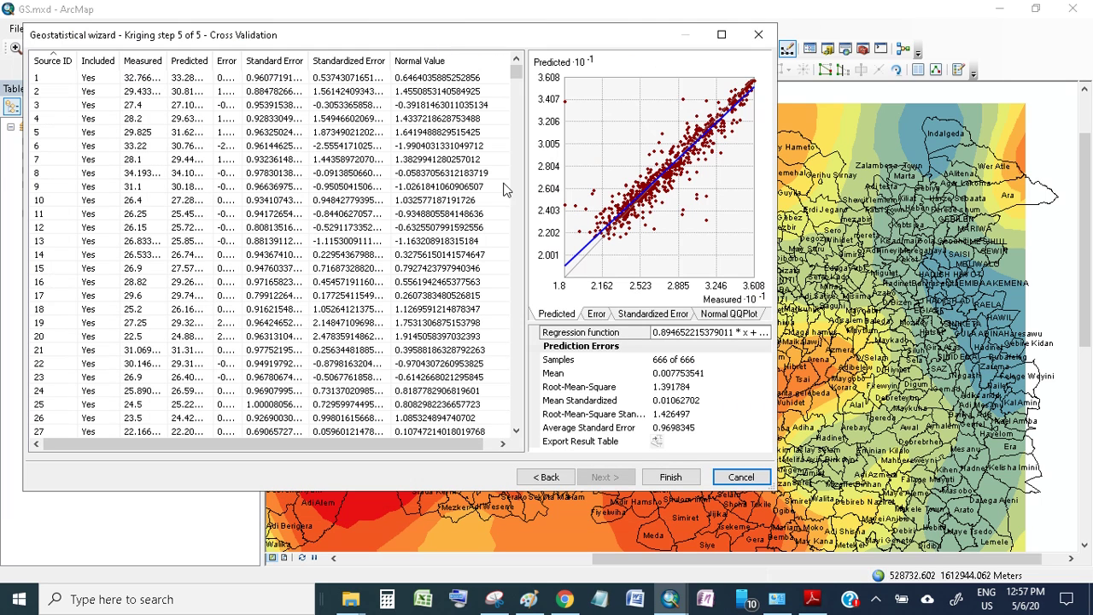
{"action": "left_click", "coordinate": [658, 442]}
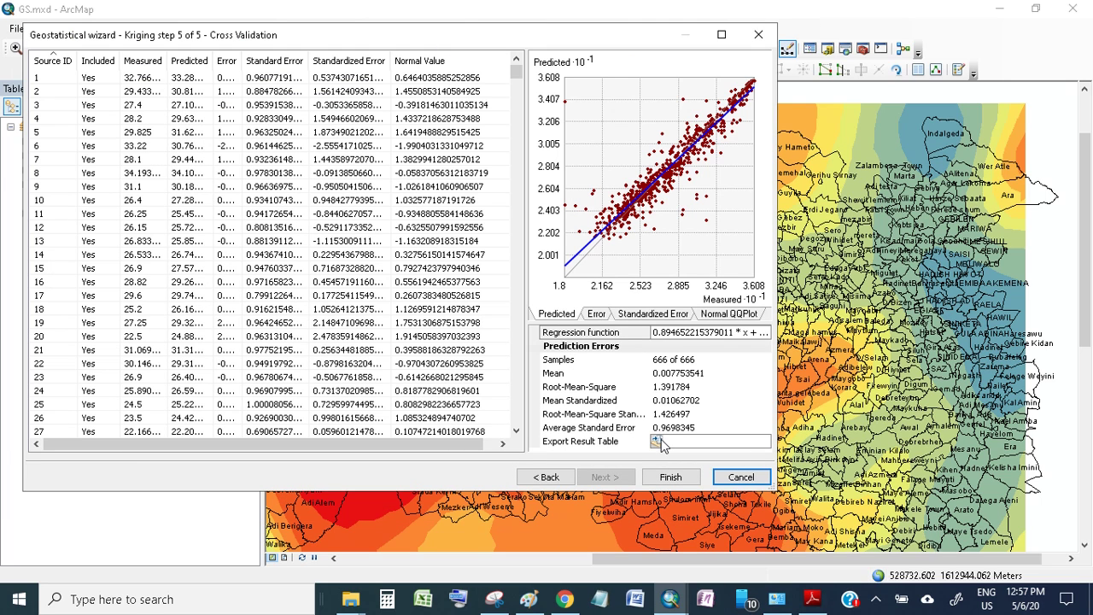
{"action": "left_click", "coordinate": [656, 441]}
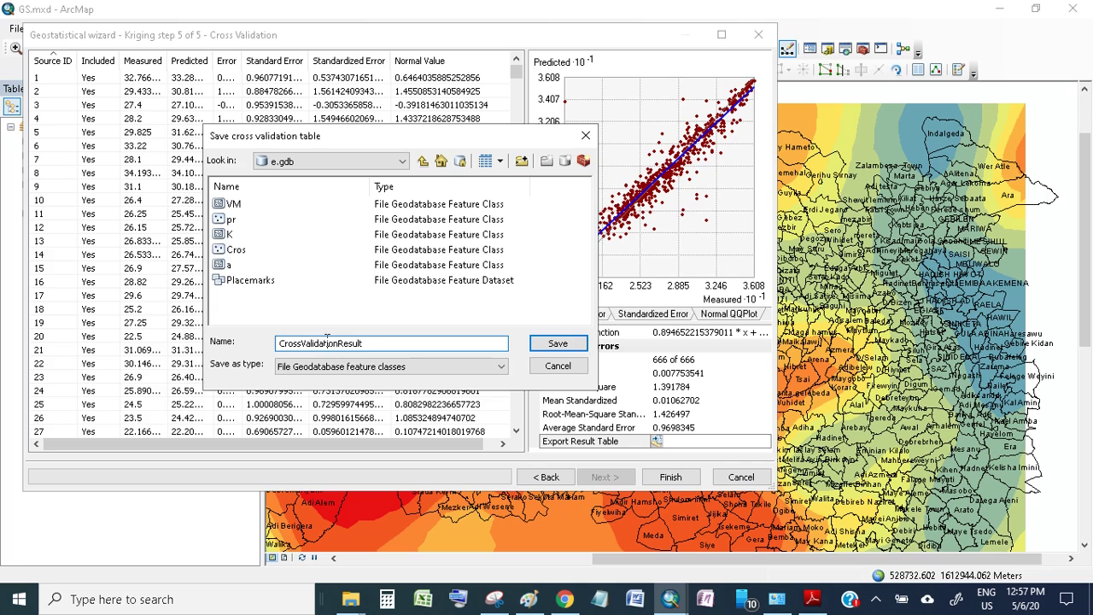
{"action": "double_click", "coordinate": [370, 343]}
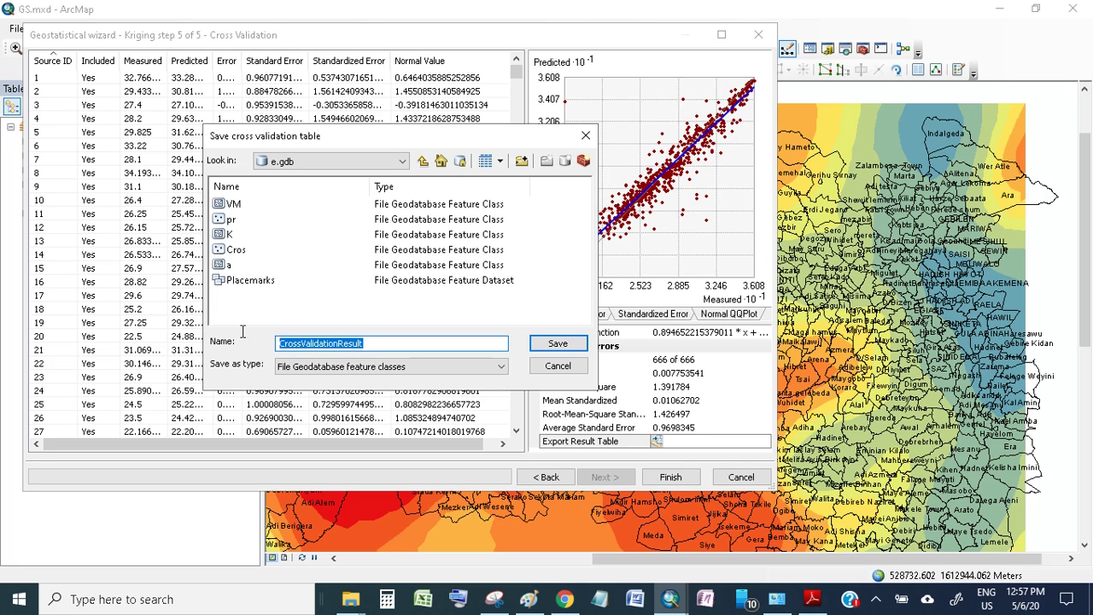
{"action": "type", "text": "p"}
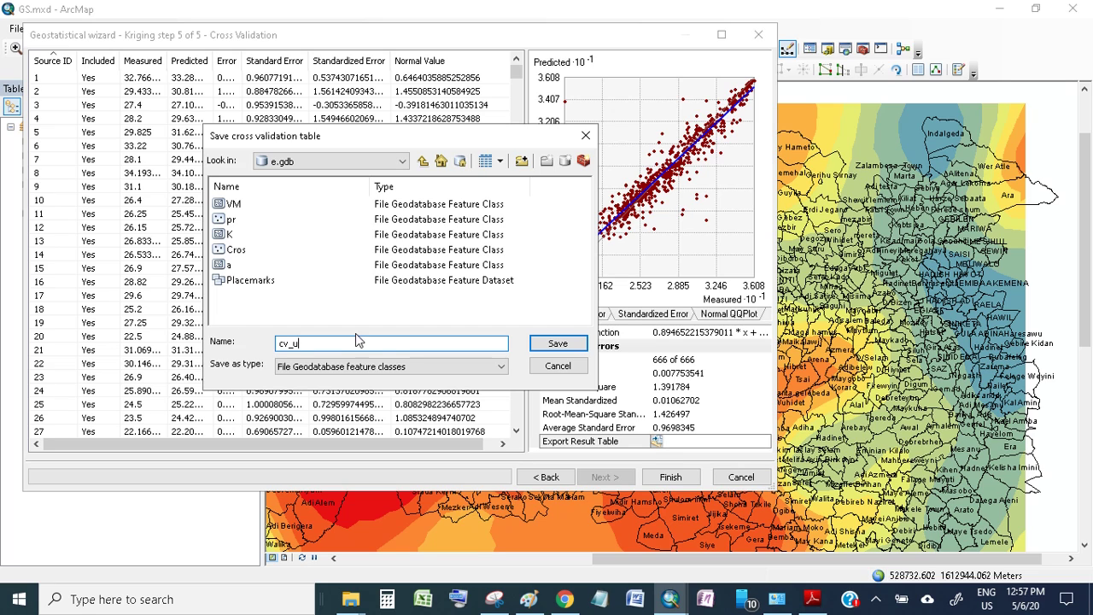
{"action": "left_click", "coordinate": [557, 342]}
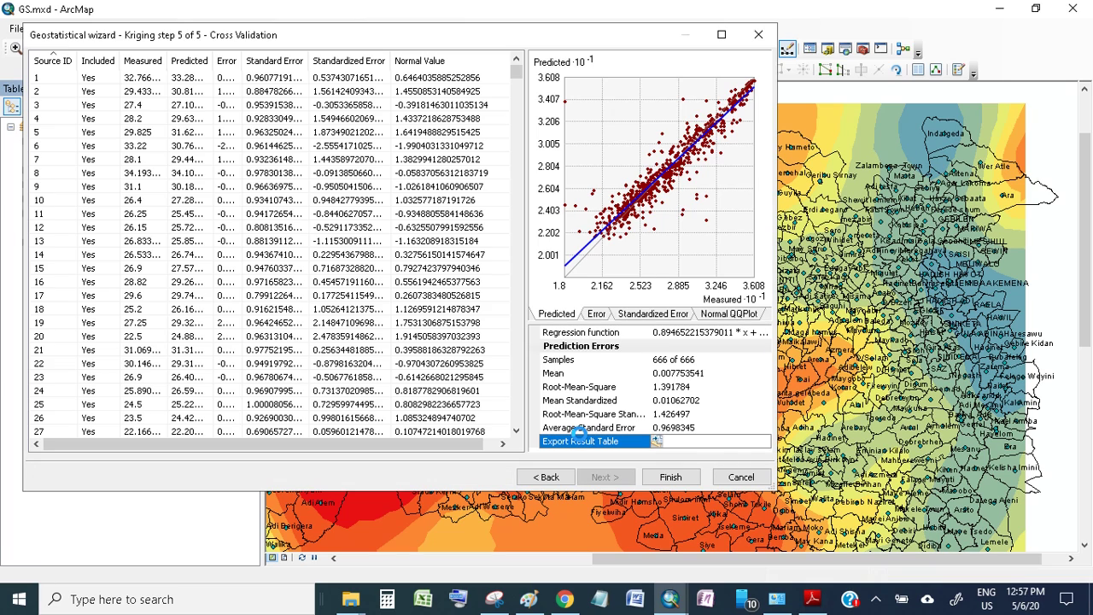
Step: Open the attribute table of the exported cv_u layer and arrange the cross validation window so both can be read together
{"action": "left_click_drag", "start_coordinate": [437, 42], "coordinate": [721, 66]}
{"action": "right_click", "coordinate": [68, 141]}
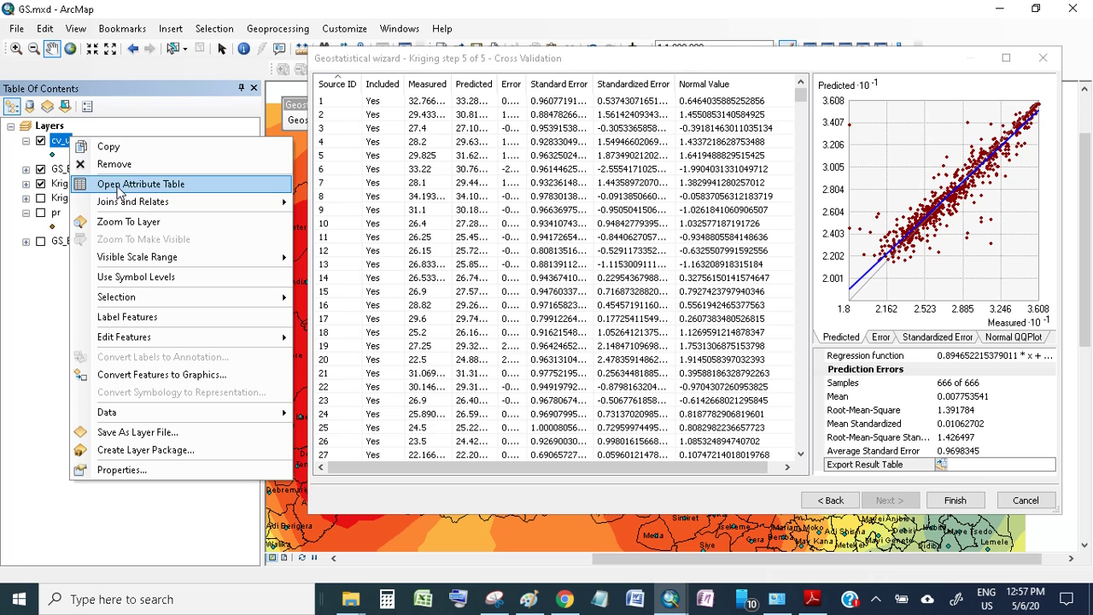
{"action": "left_click", "coordinate": [119, 184]}
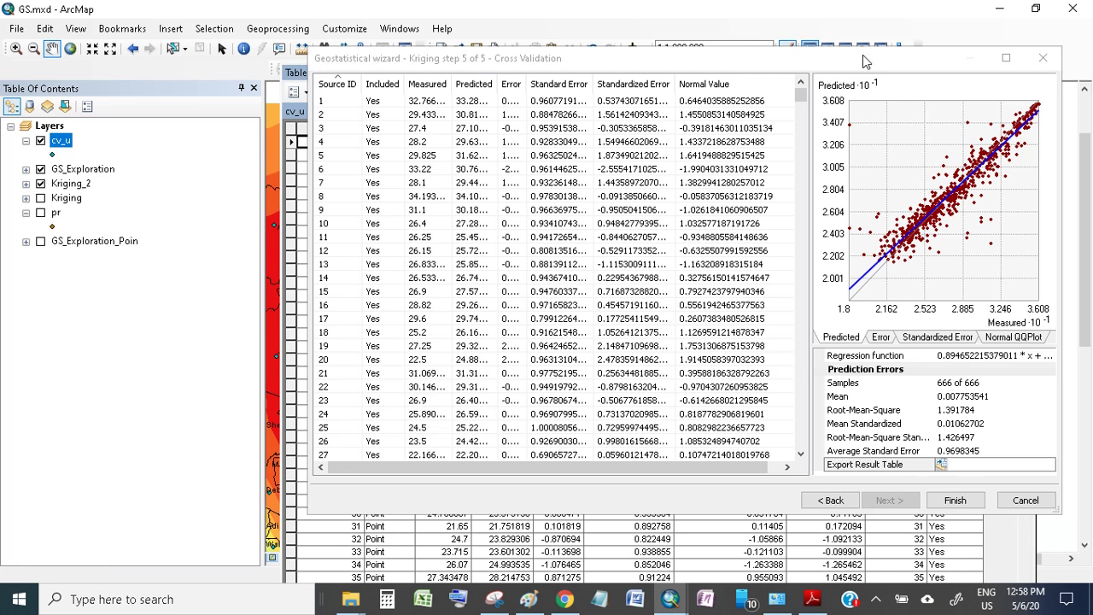
{"action": "left_click_drag", "start_coordinate": [862, 62], "coordinate": [2, 51]}
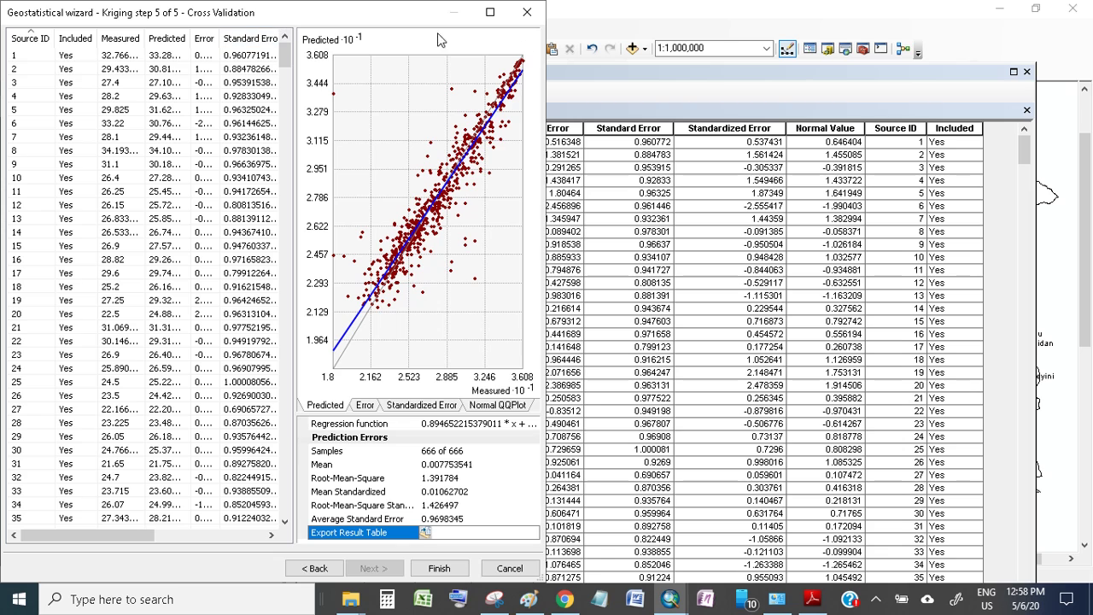
{"action": "left_click", "coordinate": [641, 69]}
{"action": "left_click_drag", "start_coordinate": [434, 16], "coordinate": [119, 100]}
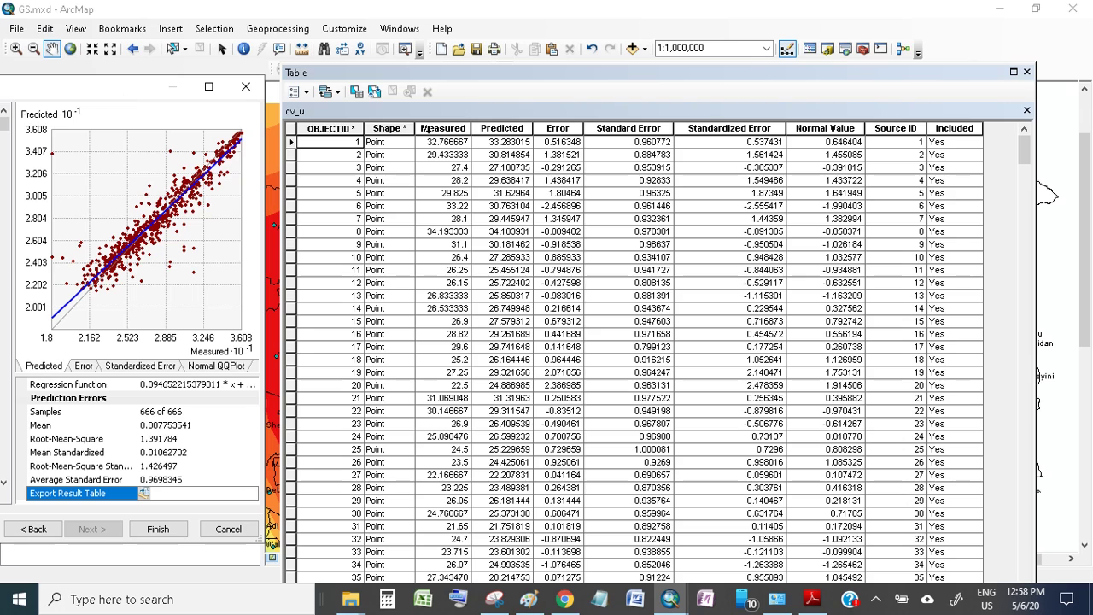
Step: Show the statistics of the Error field in the cv_u table and examine its mean
{"action": "left_click", "coordinate": [555, 128]}
{"action": "right_click", "coordinate": [554, 127]}
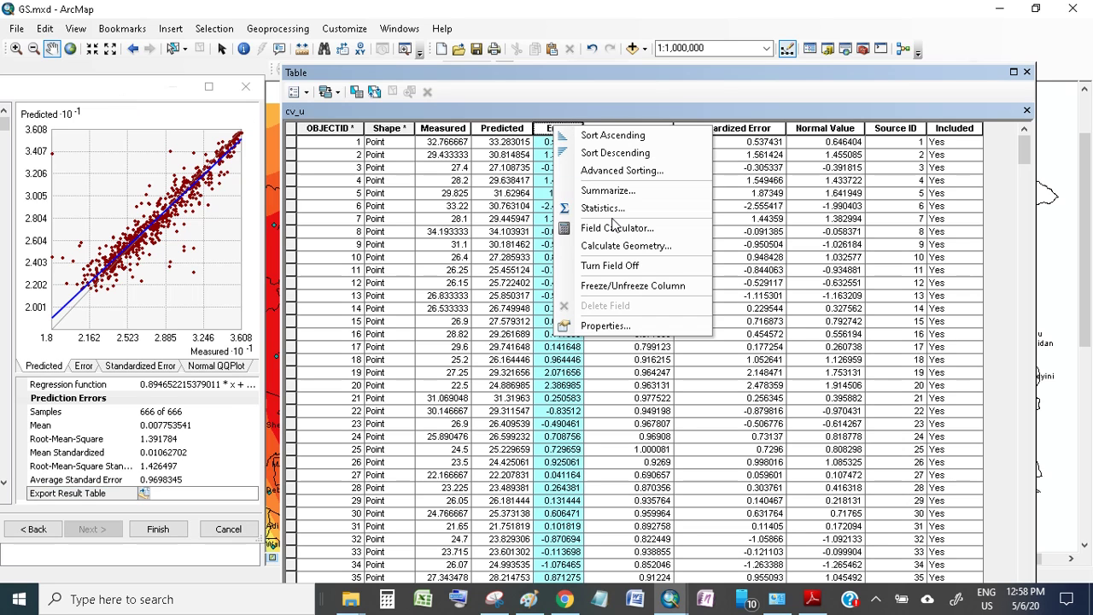
{"action": "left_click", "coordinate": [616, 207]}
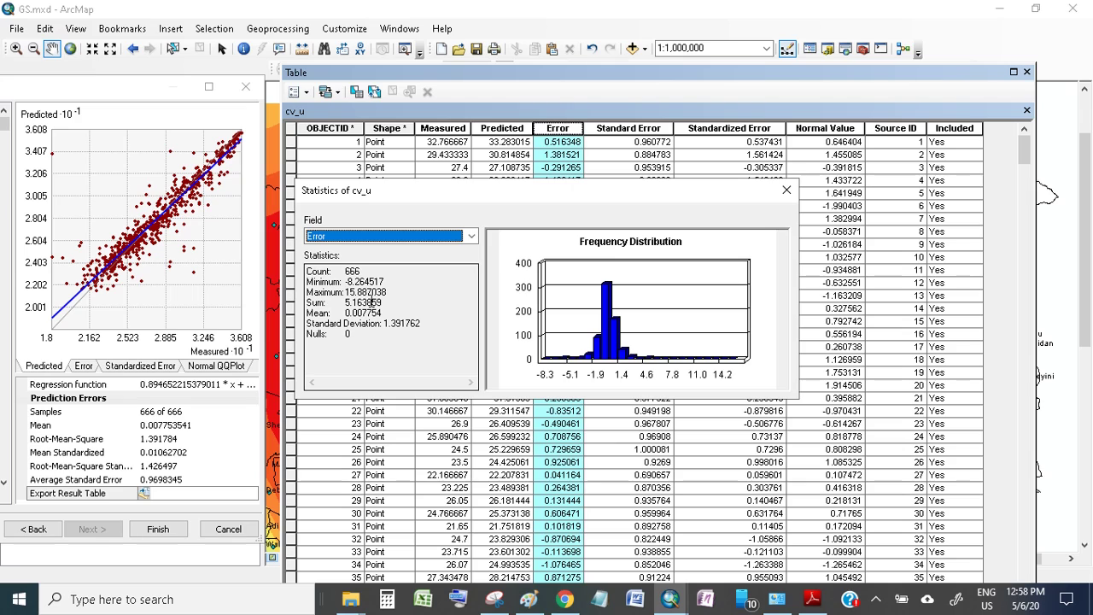
{"action": "left_click_drag", "start_coordinate": [345, 312], "coordinate": [380, 314]}
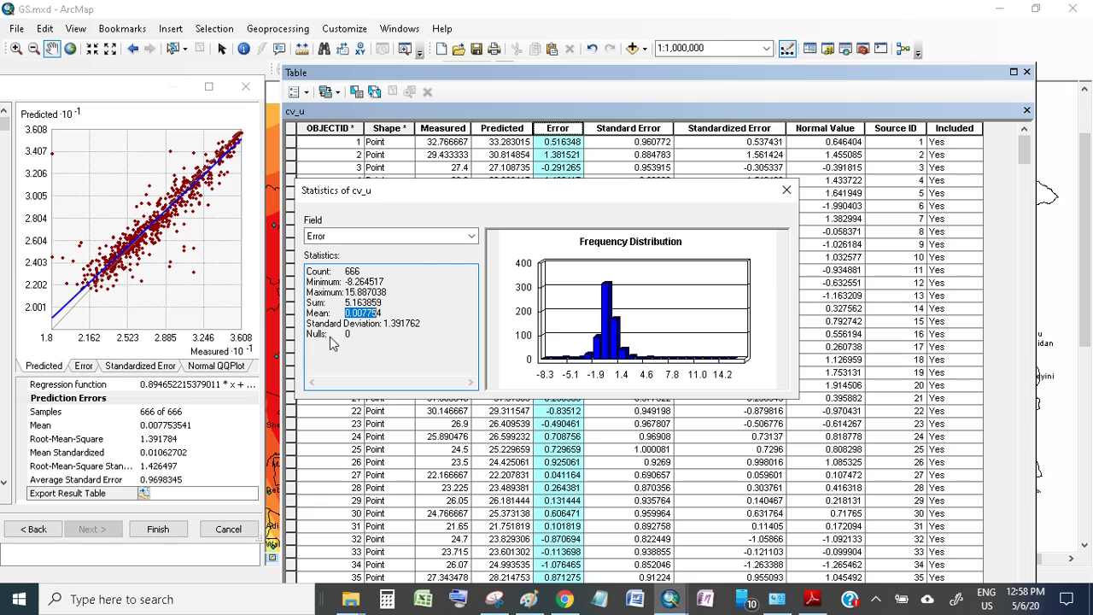
Step: Compare the Standard Error and Standardized Error field statistics with the wizard's prediction errors, and close the statistics and table
{"action": "left_click", "coordinate": [471, 242]}
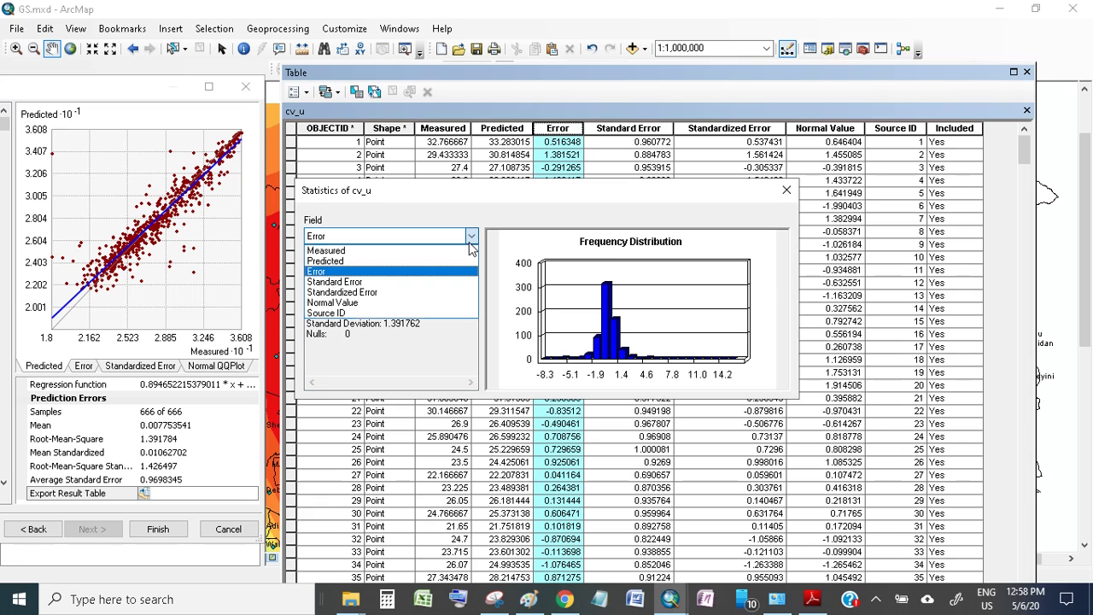
{"action": "left_click", "coordinate": [359, 285]}
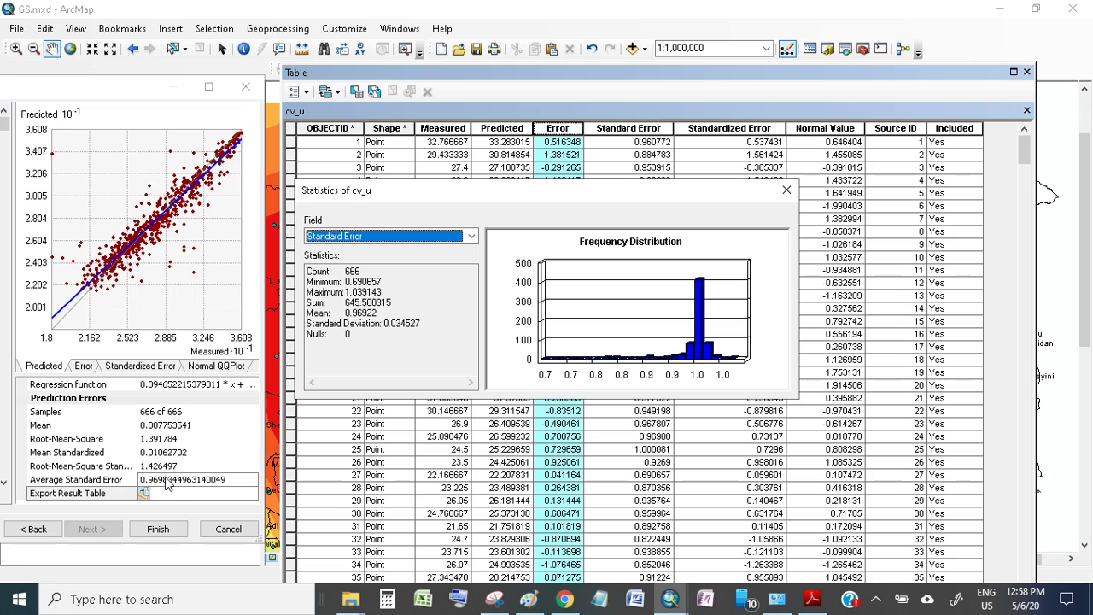
{"action": "left_click", "coordinate": [407, 239]}
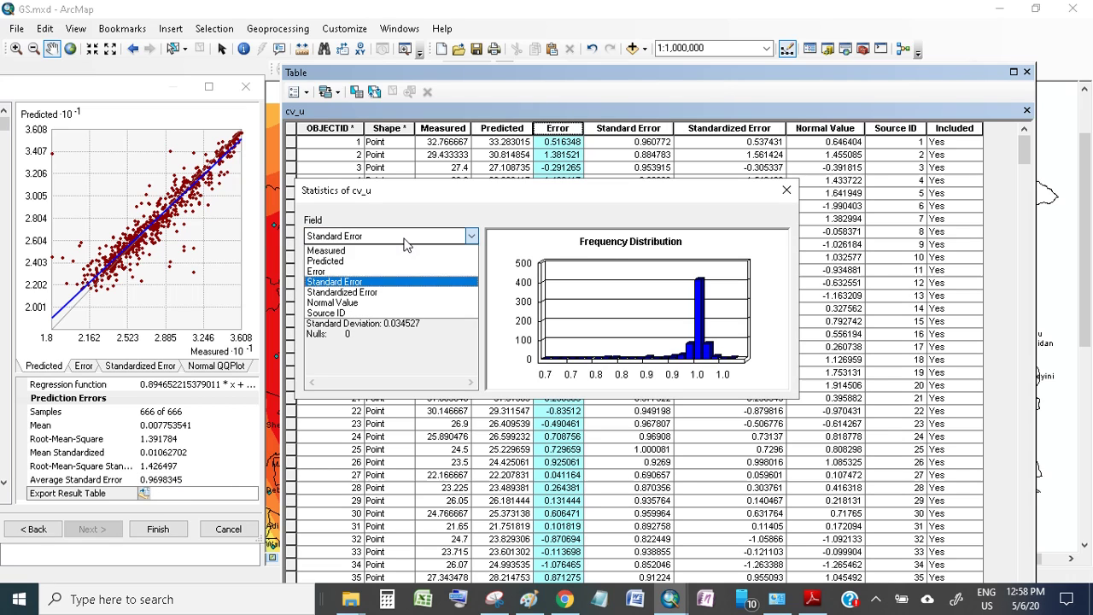
{"action": "left_click", "coordinate": [405, 296]}
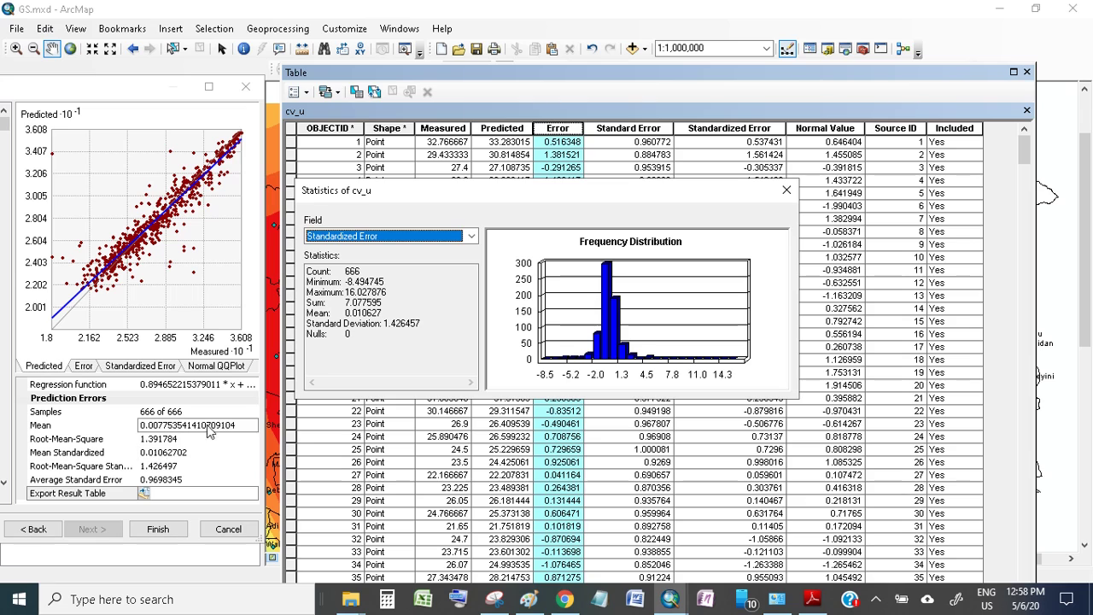
{"action": "left_click", "coordinate": [356, 238]}
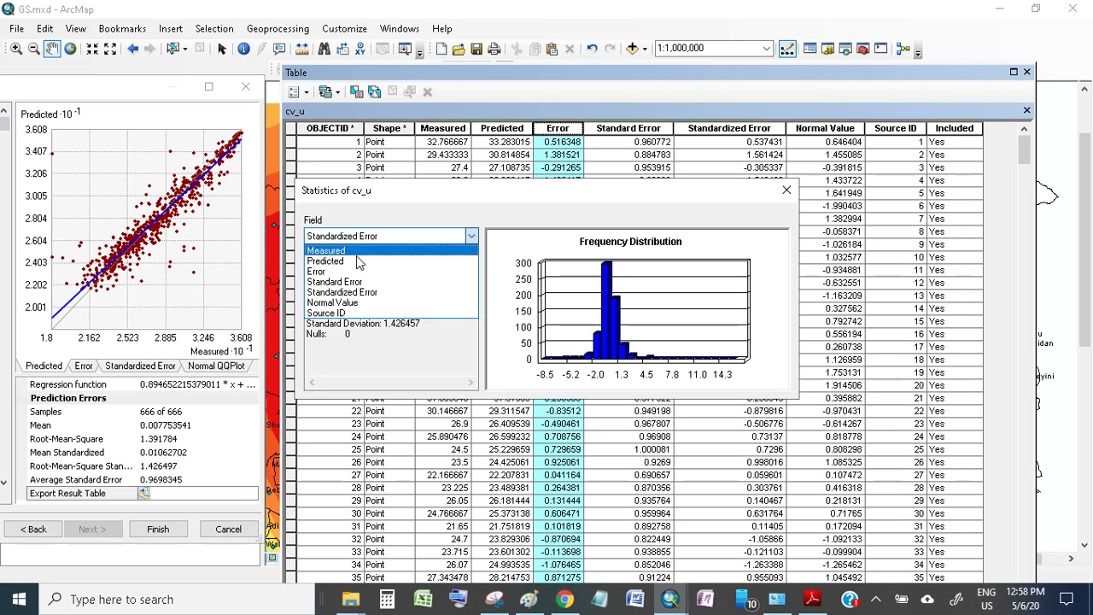
{"action": "left_click", "coordinate": [364, 350]}
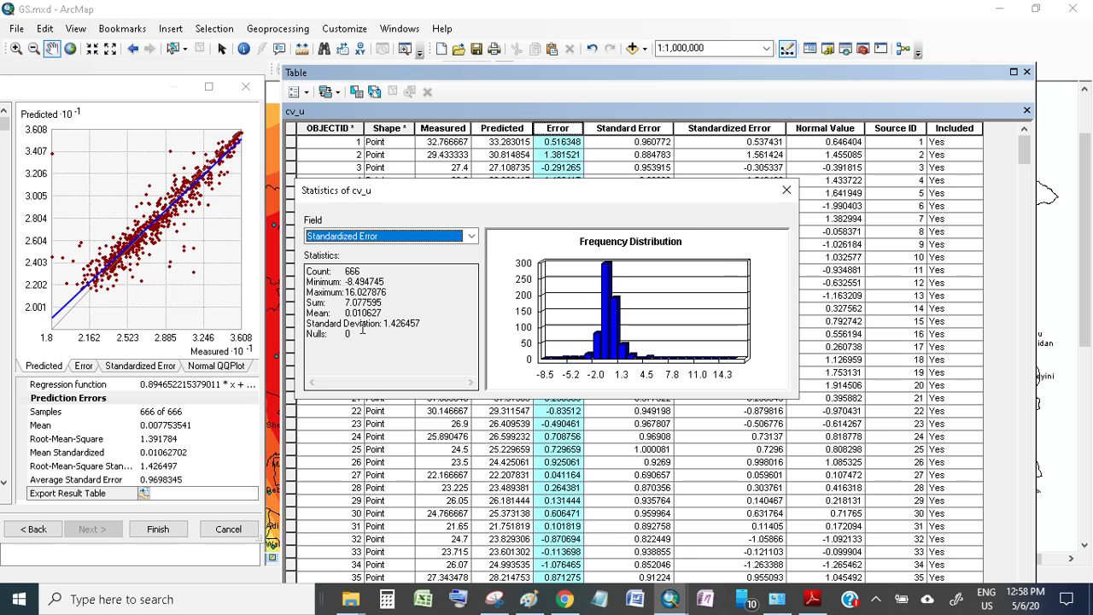
{"action": "left_click", "coordinate": [786, 190]}
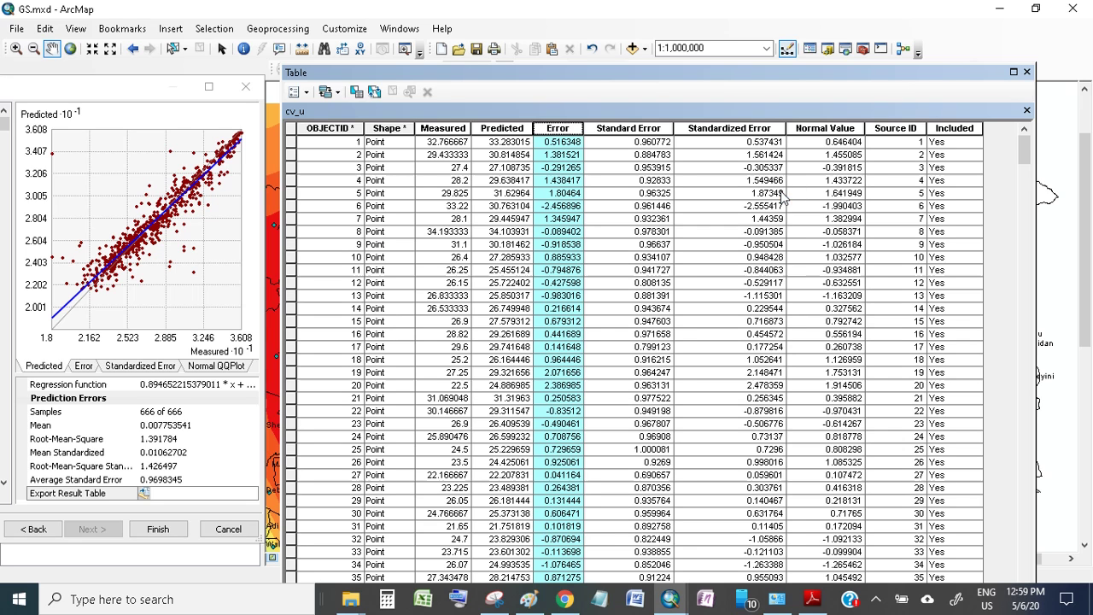
{"action": "left_click", "coordinate": [1027, 73]}
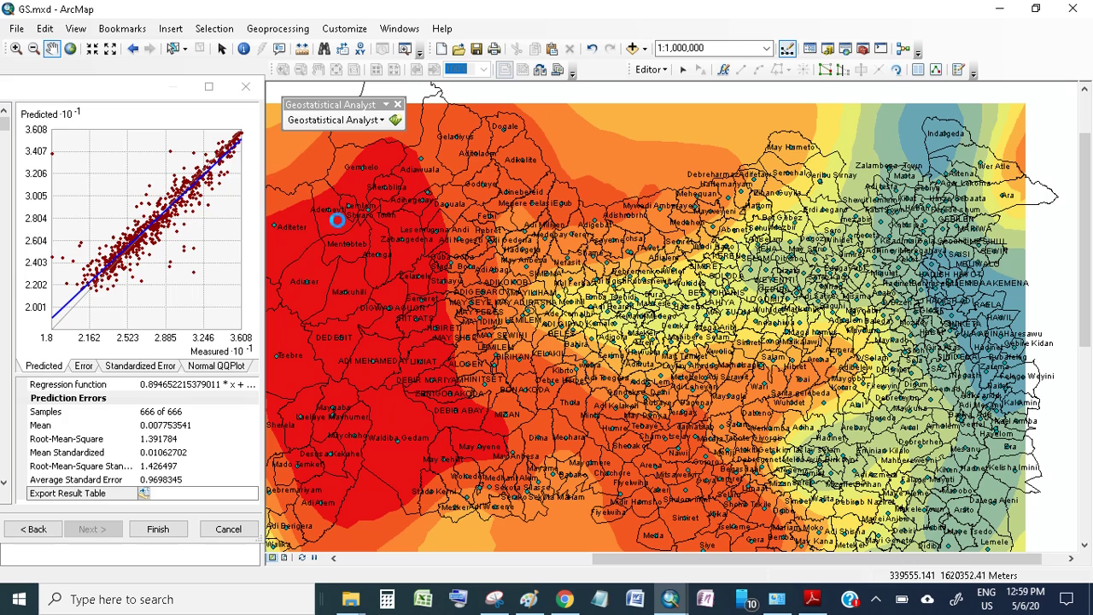
Step: Go back to the first kriging wizard stage, finish the universal kriging prediction, and accept the method report
{"action": "left_click_drag", "start_coordinate": [113, 93], "coordinate": [615, 117]}
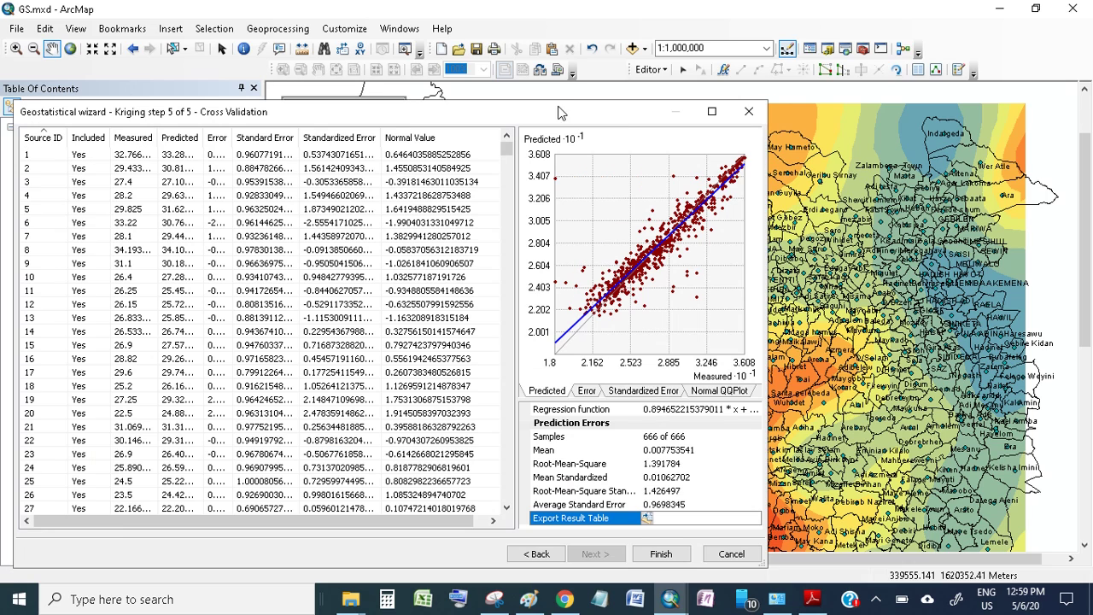
{"action": "left_click_drag", "start_coordinate": [539, 116], "coordinate": [723, 76]}
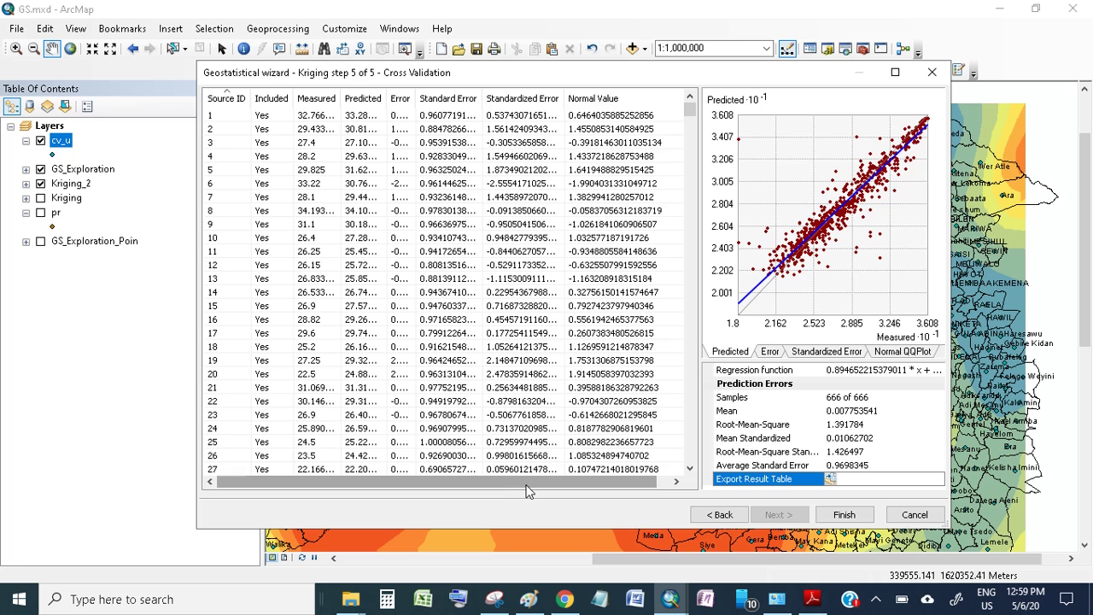
{"action": "left_click", "coordinate": [720, 515]}
{"action": "left_click", "coordinate": [719, 515]}
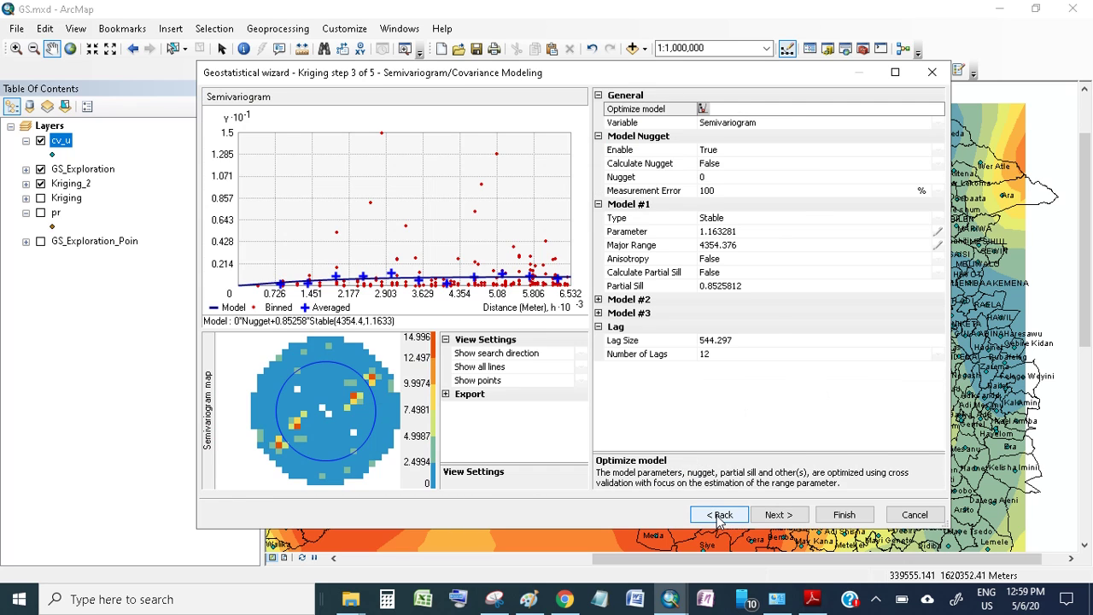
{"action": "left_click", "coordinate": [720, 515]}
{"action": "left_click", "coordinate": [719, 514]}
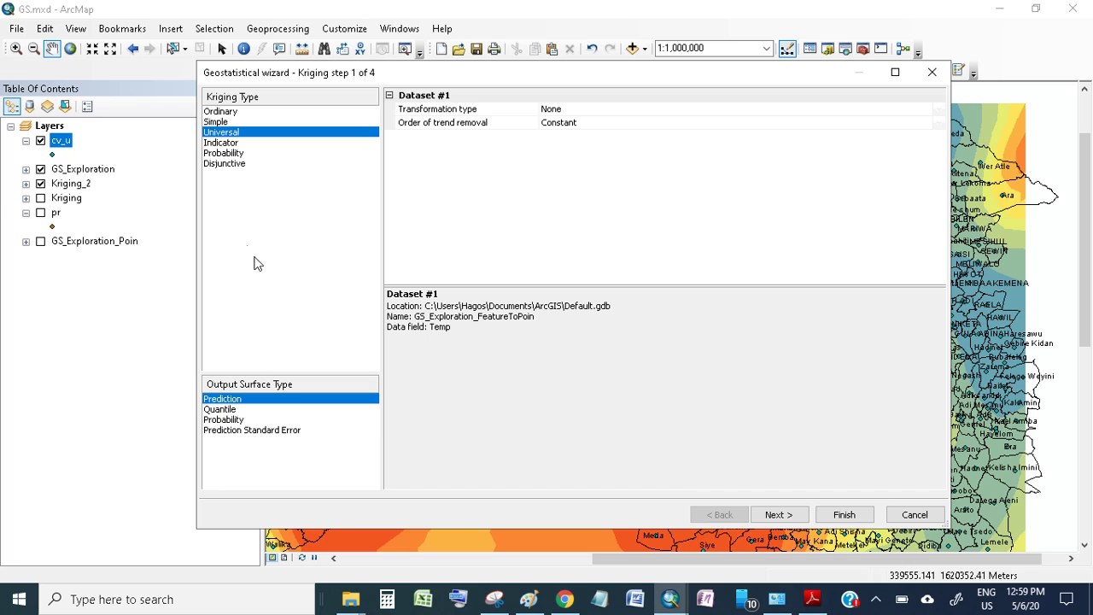
{"action": "left_click_drag", "start_coordinate": [410, 76], "coordinate": [319, 106]}
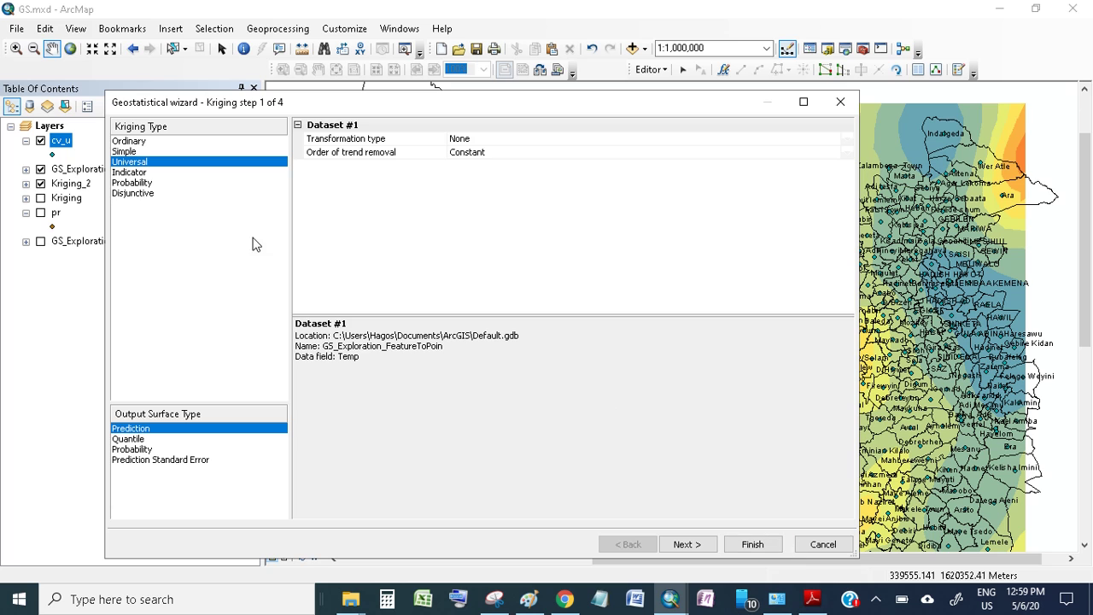
{"action": "left_click", "coordinate": [760, 546]}
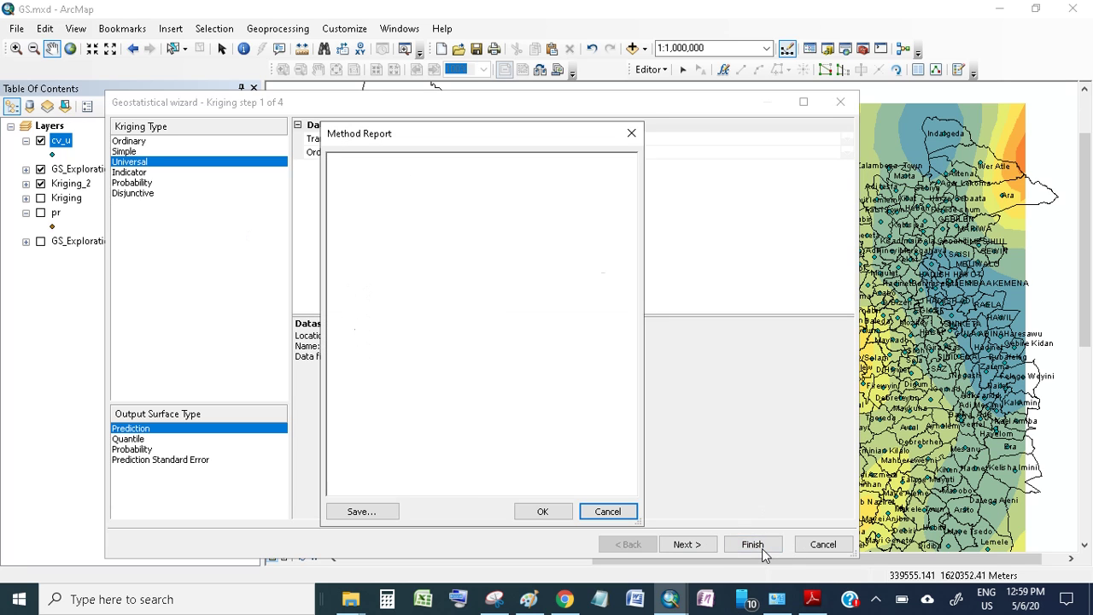
{"action": "left_click", "coordinate": [553, 512]}
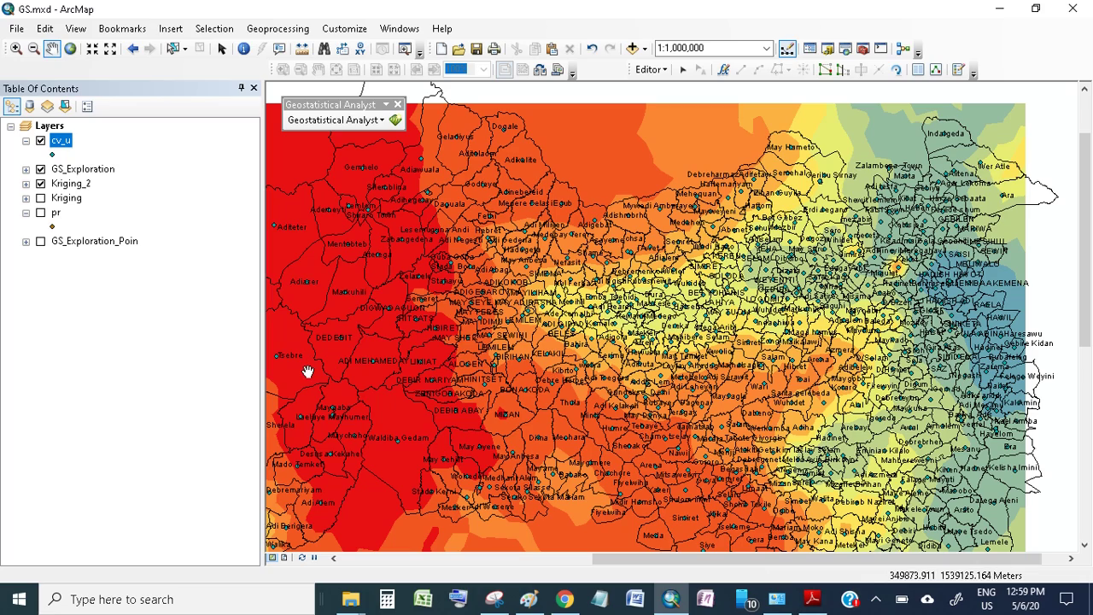
Step: Hide the cv_u and GS_Exploration layers so the Kriging_2 surface is uncovered
{"action": "left_click", "coordinate": [41, 184]}
{"action": "left_click", "coordinate": [41, 185]}
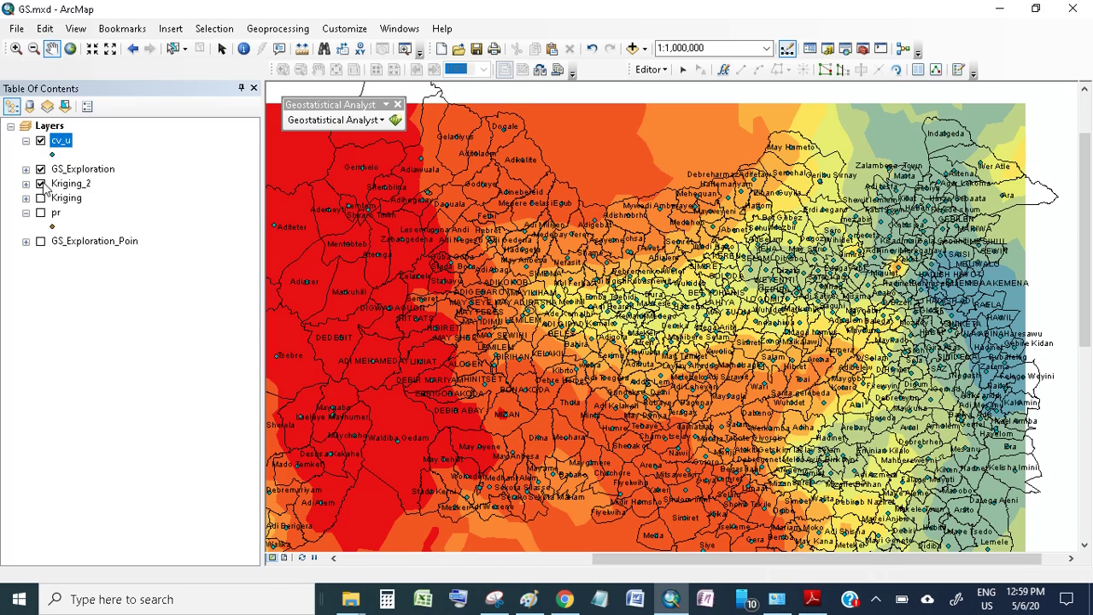
{"action": "left_click", "coordinate": [40, 141]}
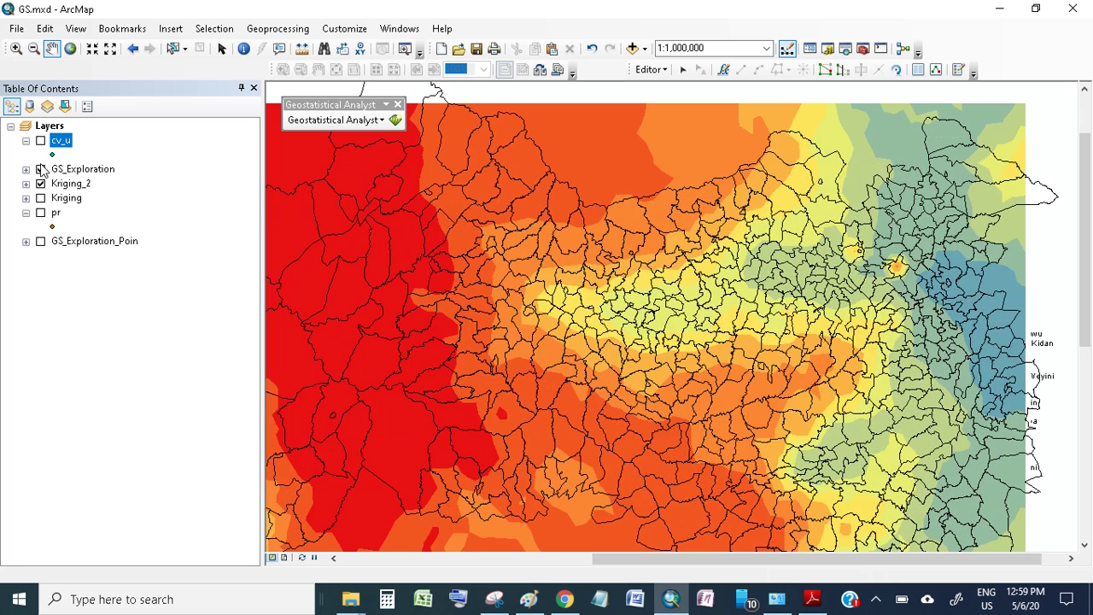
{"action": "left_click", "coordinate": [41, 169]}
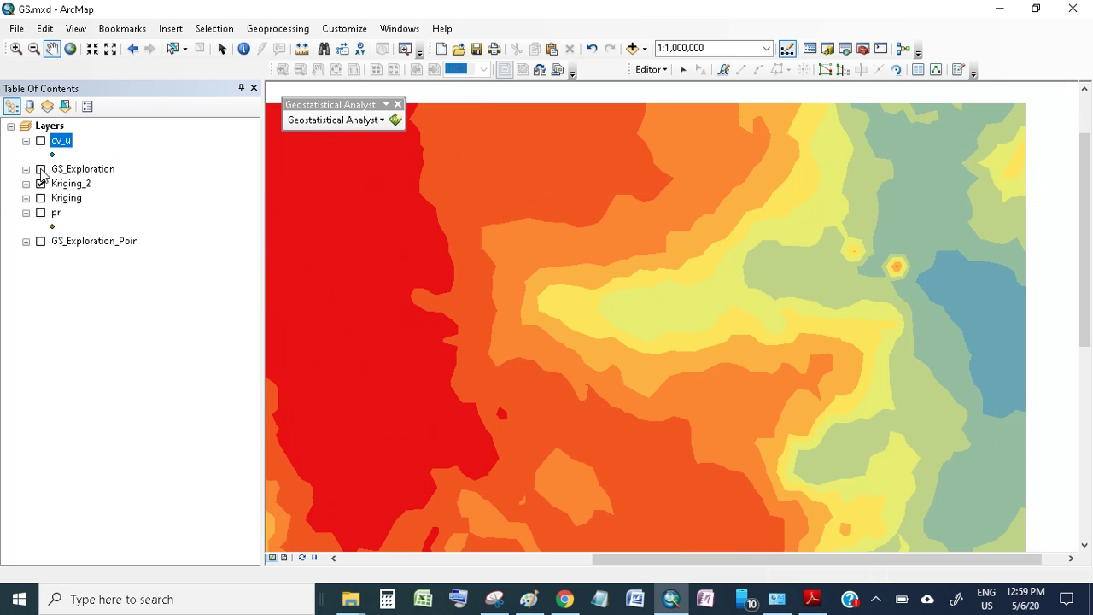
Step: Show the Kriging layer and toggle Kriging_2 on and off to compare the two prediction surfaces
{"action": "left_click", "coordinate": [40, 198]}
{"action": "left_click", "coordinate": [41, 183]}
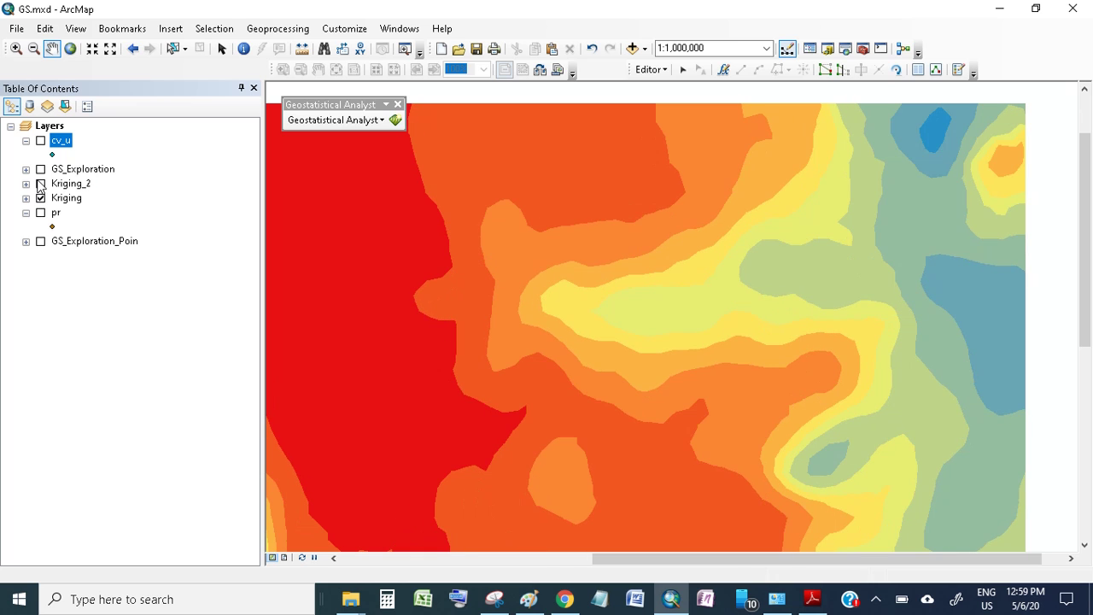
{"action": "left_click", "coordinate": [40, 184]}
{"action": "left_click", "coordinate": [40, 183]}
{"action": "left_click", "coordinate": [40, 184]}
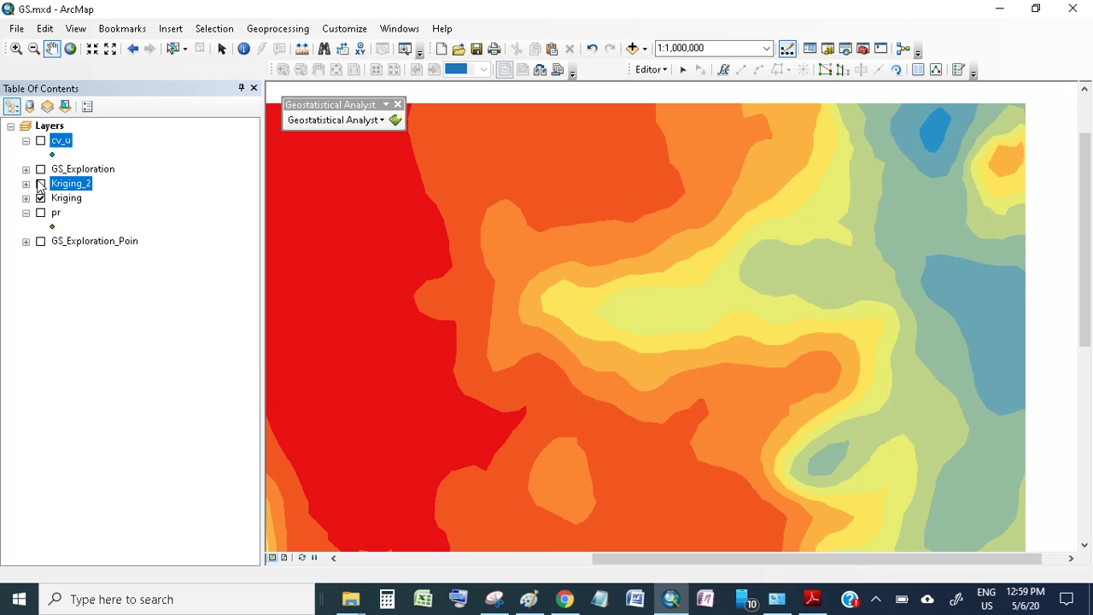
{"action": "left_click", "coordinate": [40, 183]}
{"action": "left_click", "coordinate": [40, 184]}
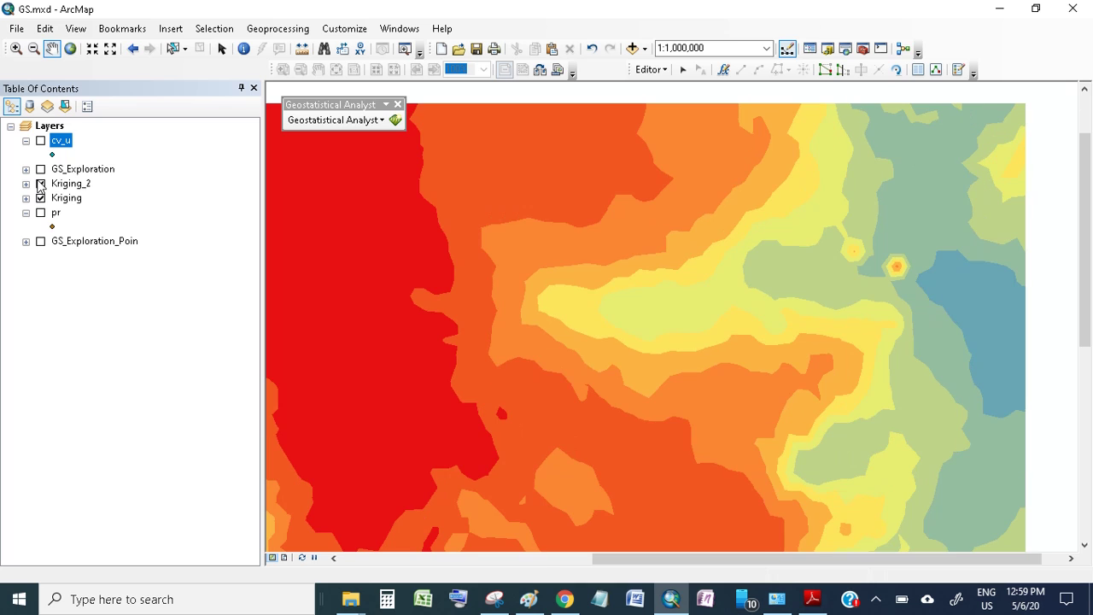
Step: Display the cv_u points and the labelled pr points over the kriging surface
{"action": "left_click", "coordinate": [40, 142]}
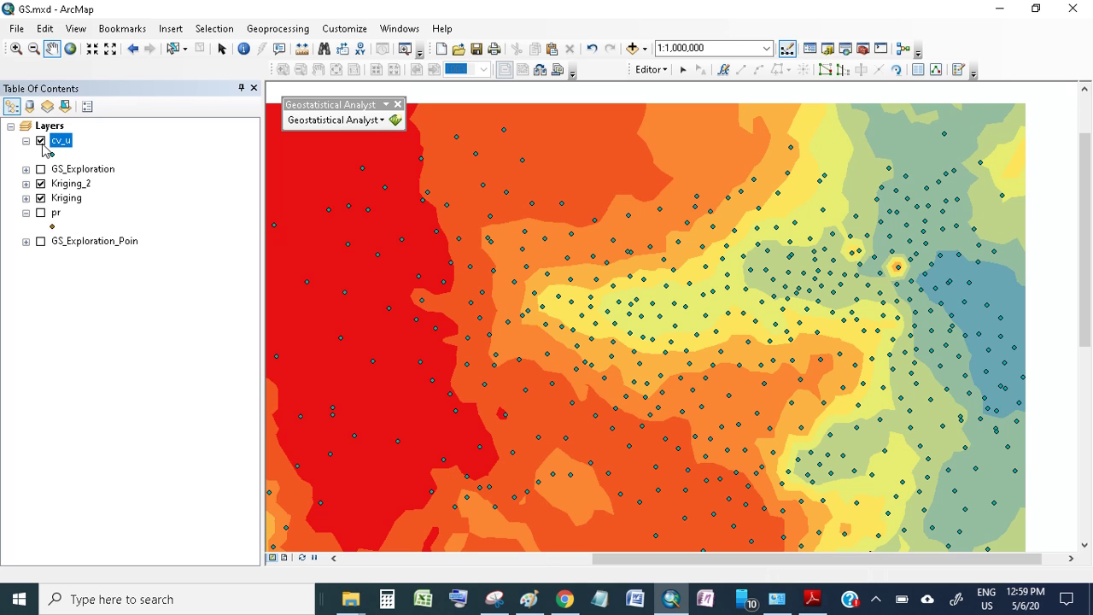
{"action": "left_click", "coordinate": [40, 212]}
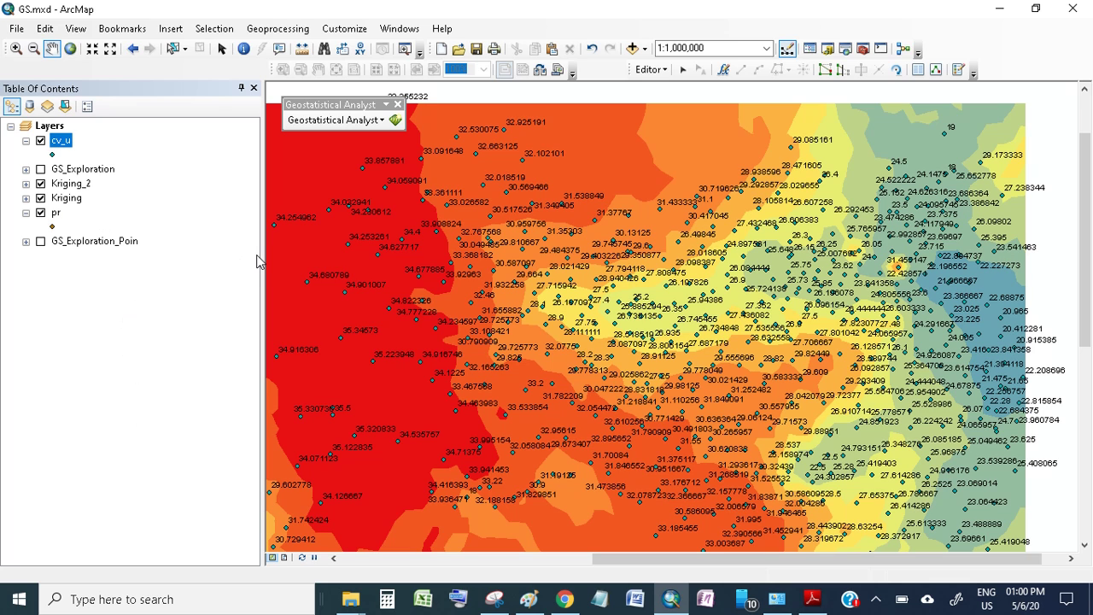
{"action": "left_click", "coordinate": [358, 125]}
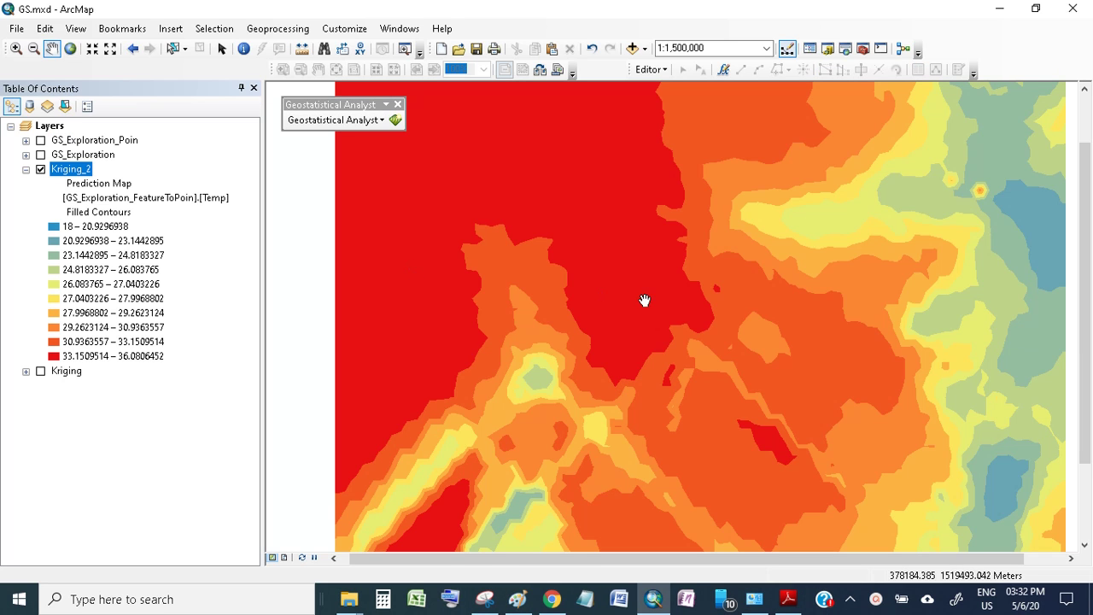
Step: Reopen the kriging method settings of the Kriging_2 layer and change the kriging type to Indicator
{"action": "left_click_drag", "start_coordinate": [644, 300], "coordinate": [578, 293]}
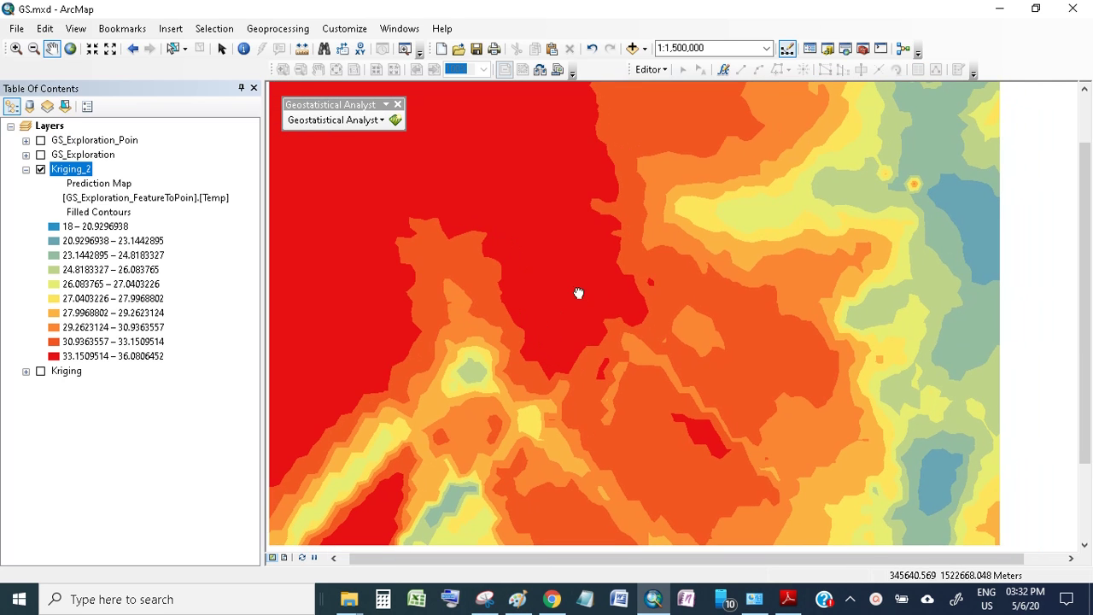
{"action": "left_click_drag", "start_coordinate": [666, 320], "coordinate": [673, 315]}
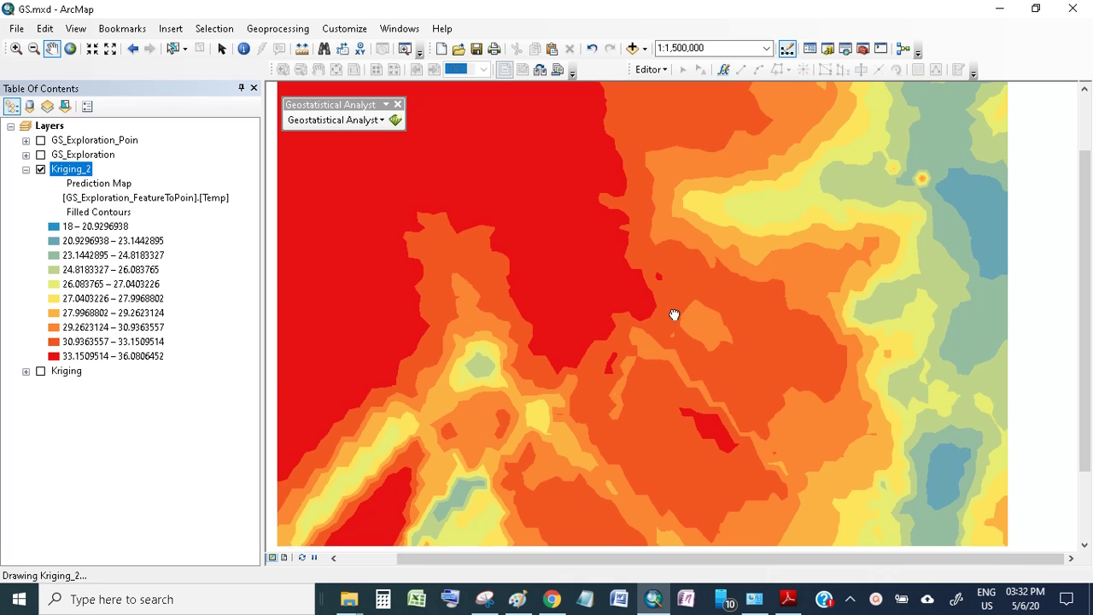
{"action": "right_click", "coordinate": [88, 175]}
{"action": "left_click", "coordinate": [128, 369]}
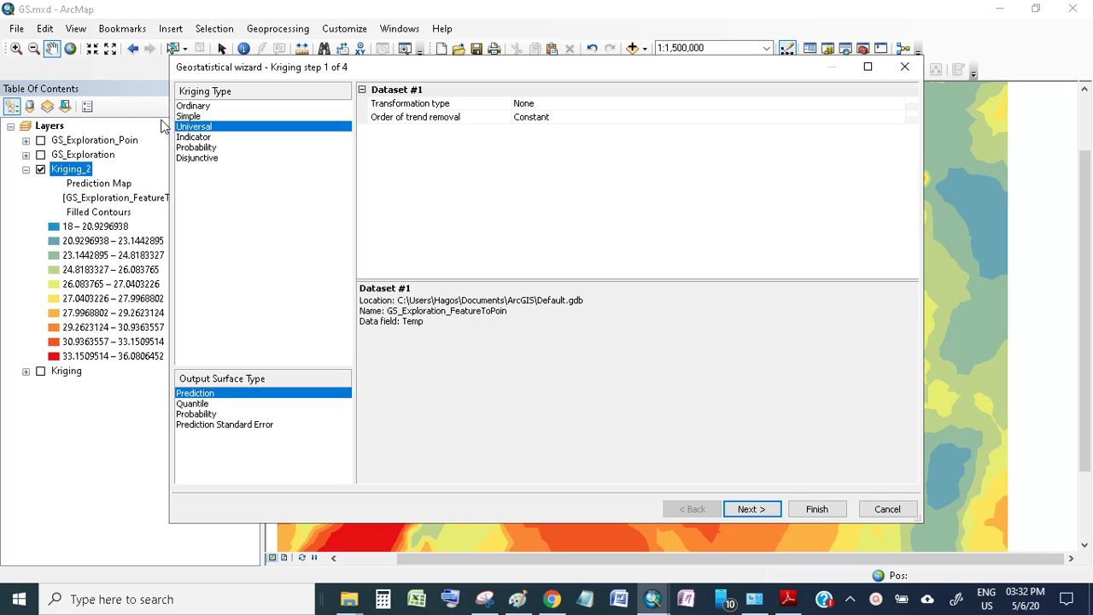
{"action": "left_click", "coordinate": [204, 140]}
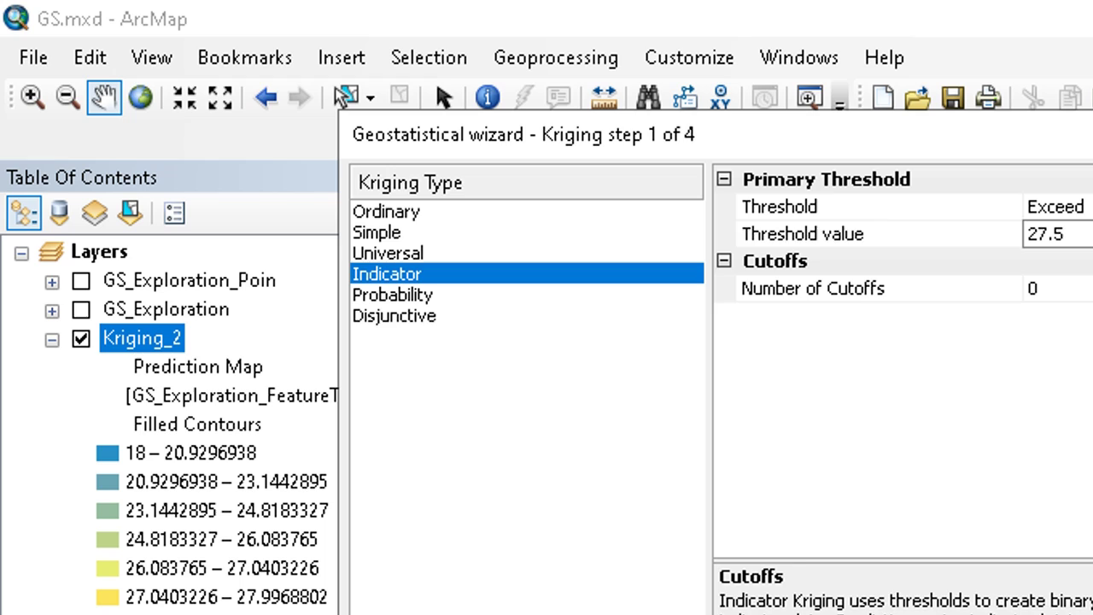
Step: Set the indicator kriging's primary threshold value to 29 and continue to the semivariogram modeling with Probability as output surface
{"action": "left_click", "coordinate": [1015, 238]}
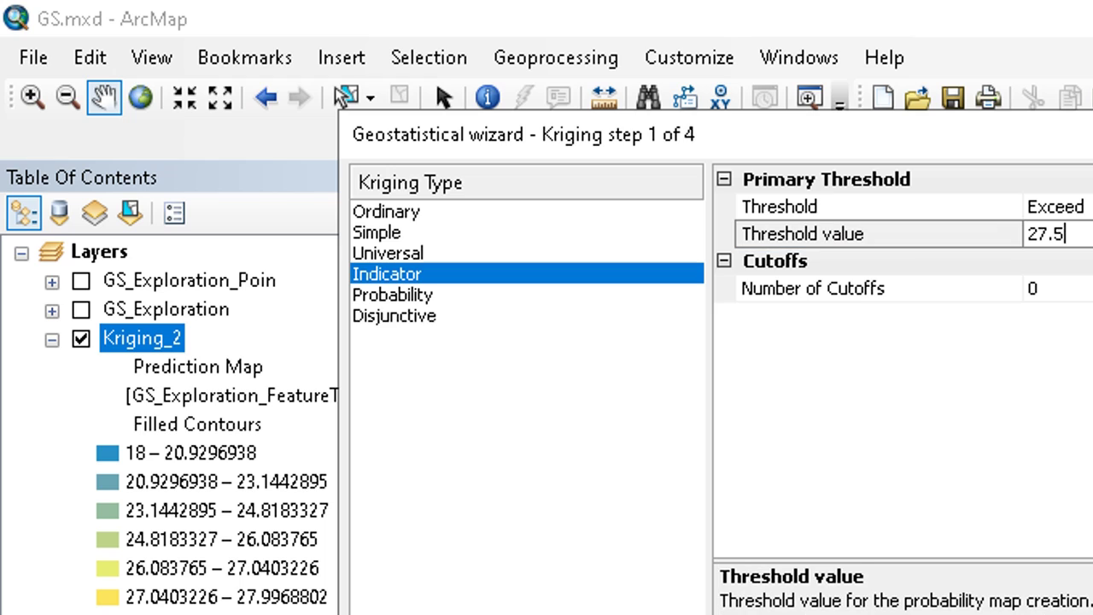
{"action": "left_click", "coordinate": [1014, 237]}
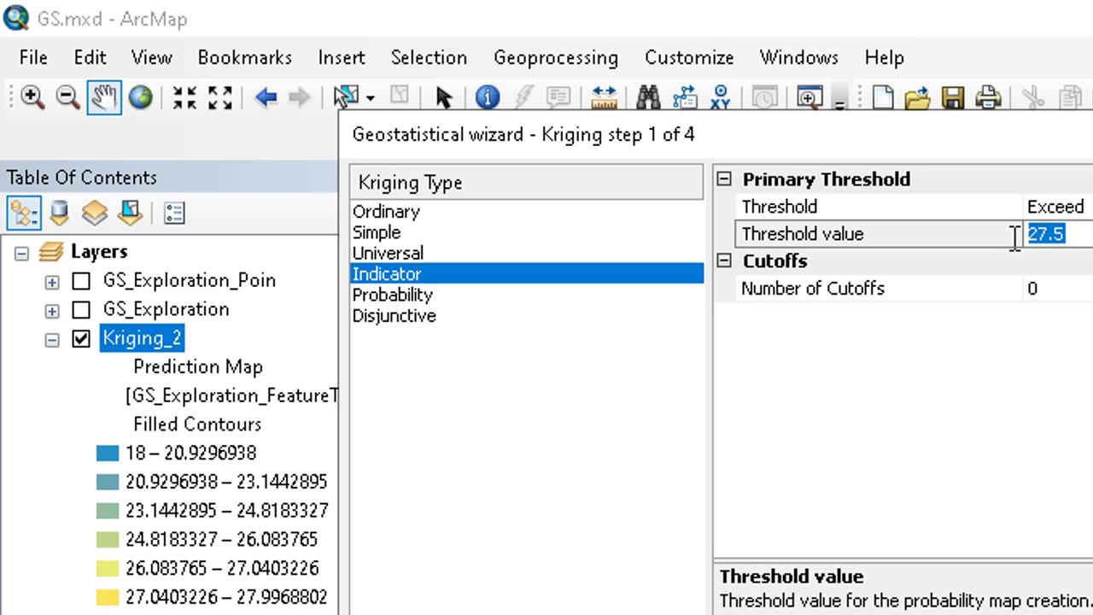
{"action": "type", "text": "29"}
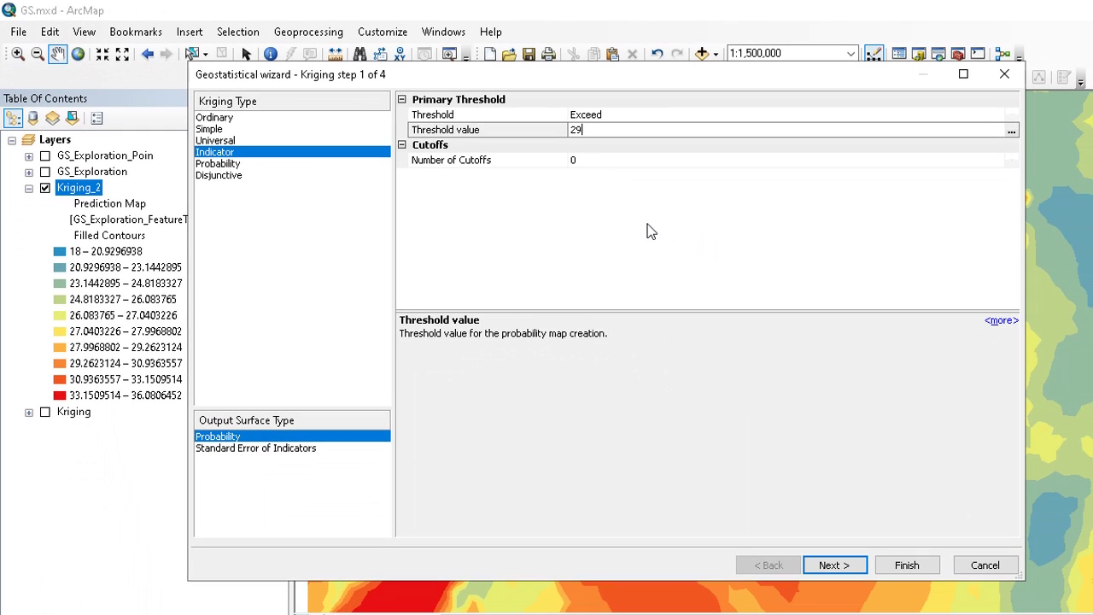
{"action": "left_click", "coordinate": [841, 288]}
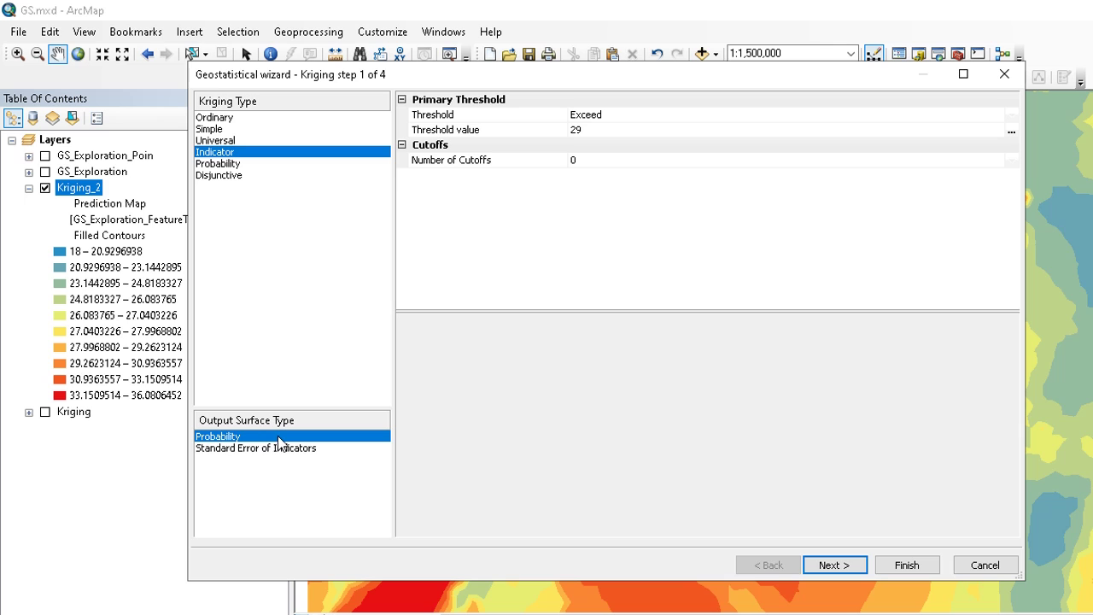
{"action": "left_click", "coordinate": [864, 570]}
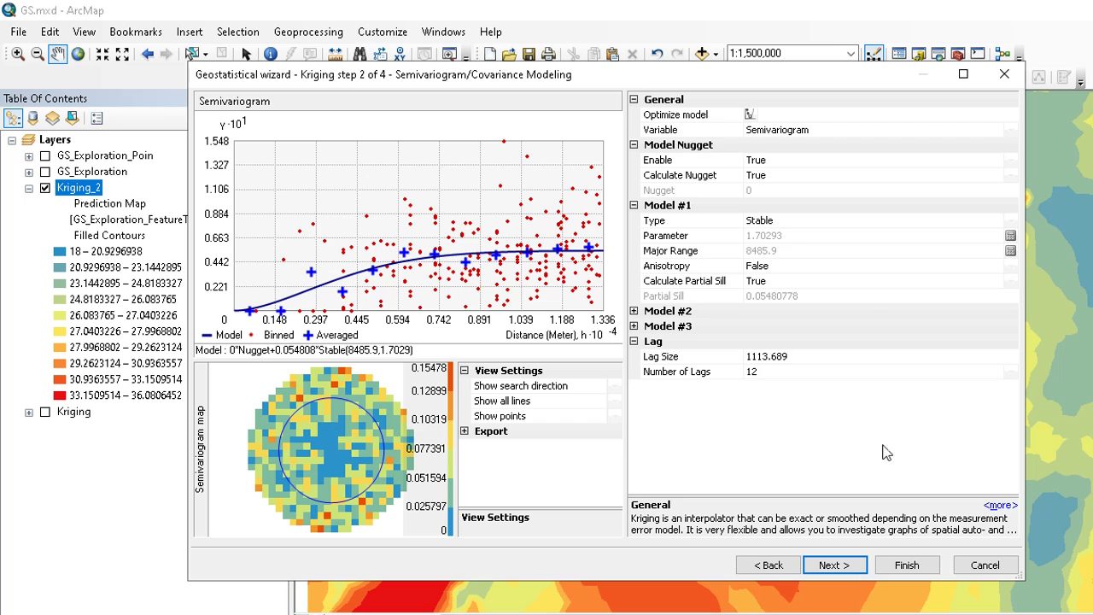
Step: Optimize the semivariogram model by iterative cross validation and accept the new parameters
{"action": "left_click", "coordinate": [748, 114]}
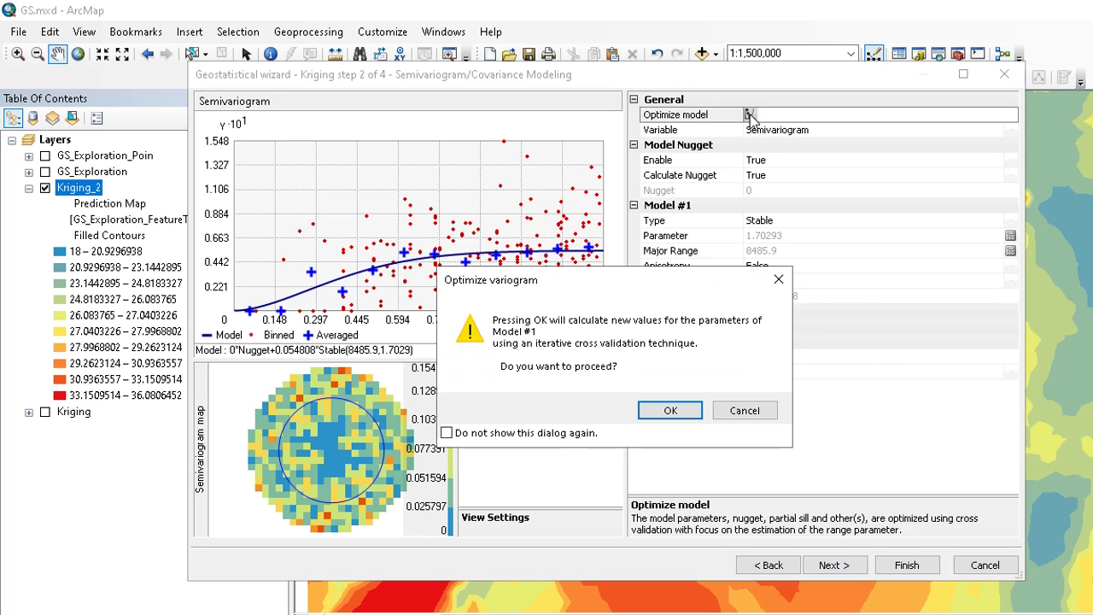
{"action": "left_click", "coordinate": [691, 410]}
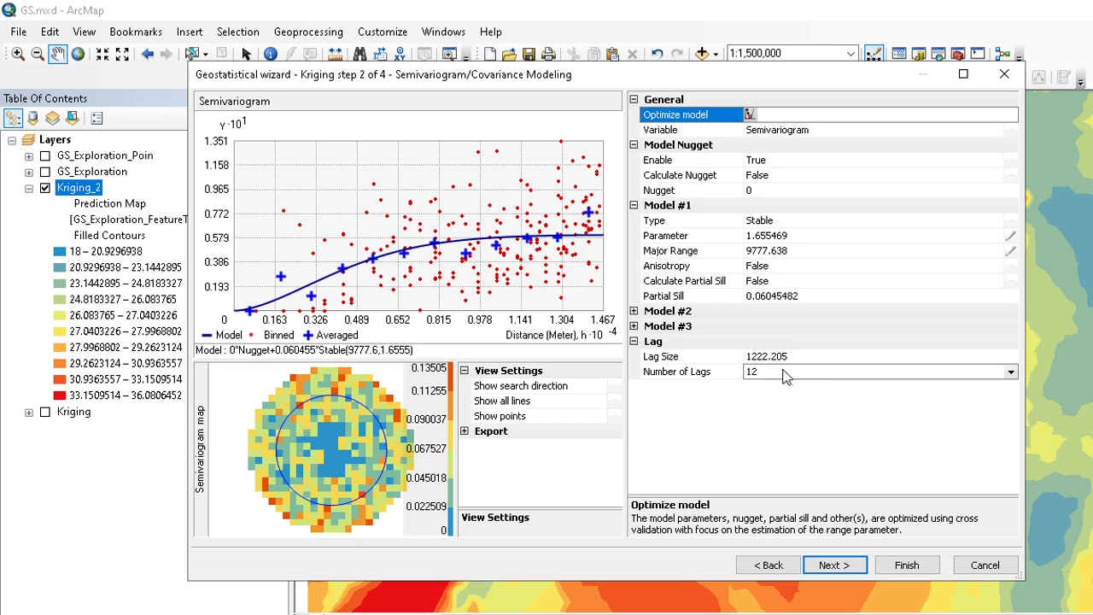
{"action": "left_click", "coordinate": [855, 572]}
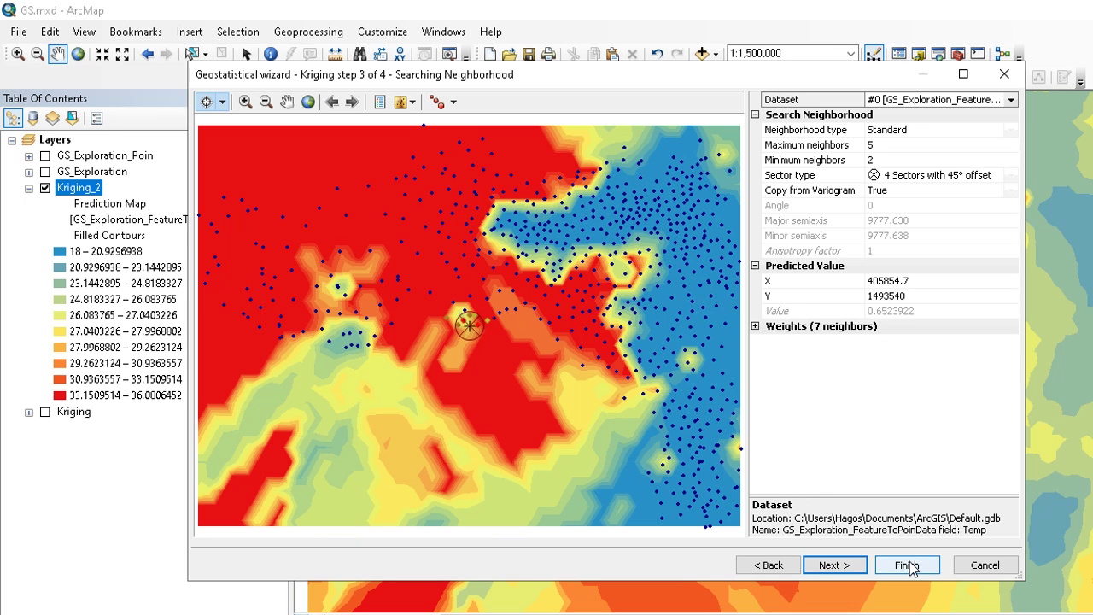
Step: Keep the searching neighborhood settings, pass through cross validation and generate the Kriging_2 indicator probability map
{"action": "left_click", "coordinate": [831, 566]}
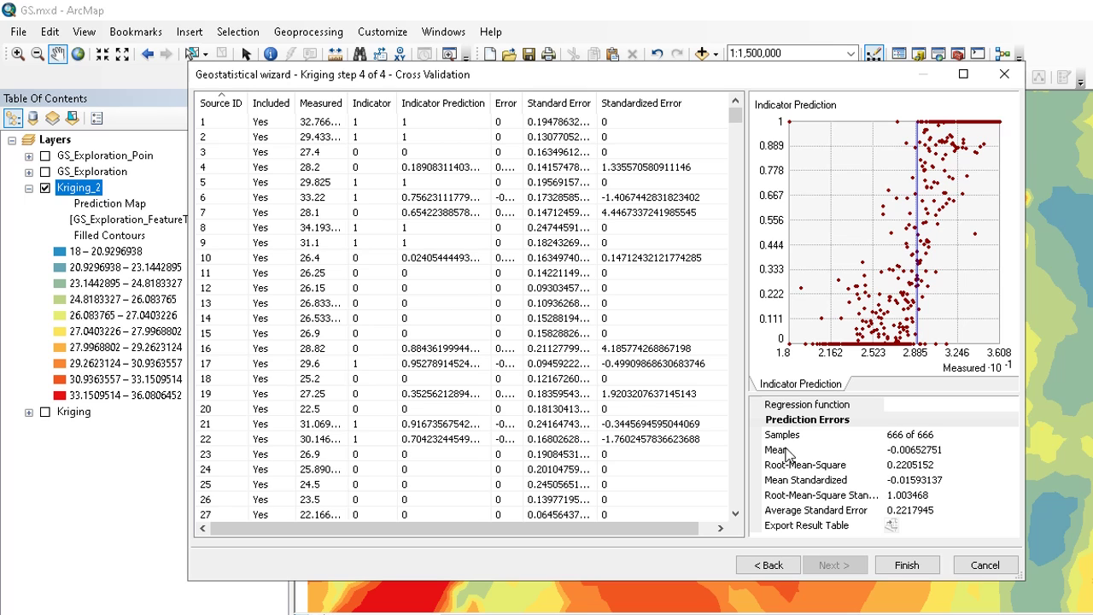
{"action": "left_click", "coordinate": [913, 567]}
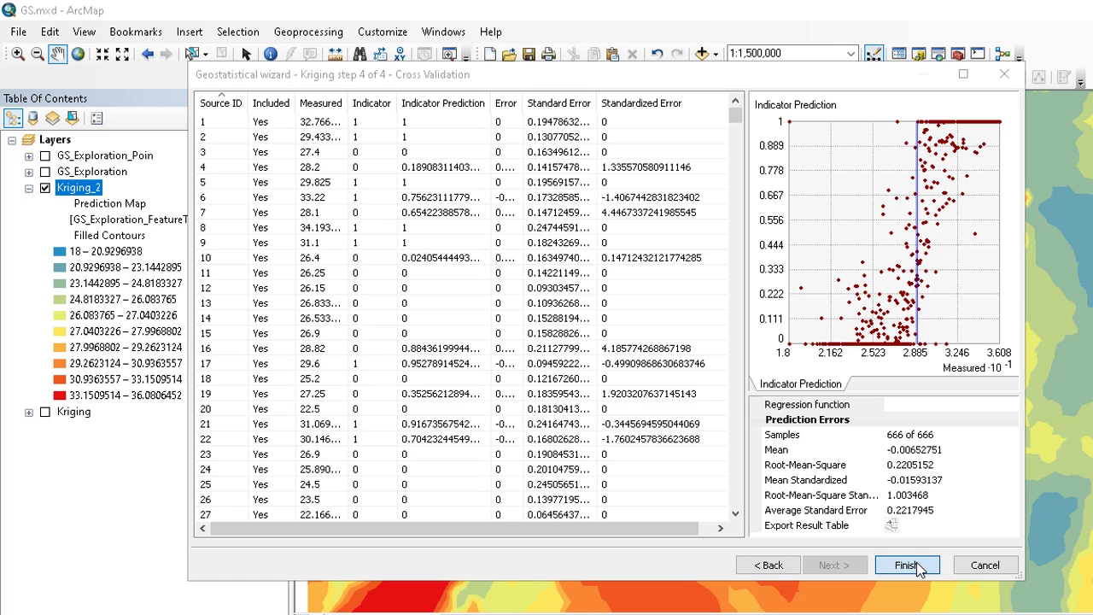
{"action": "left_click", "coordinate": [673, 595]}
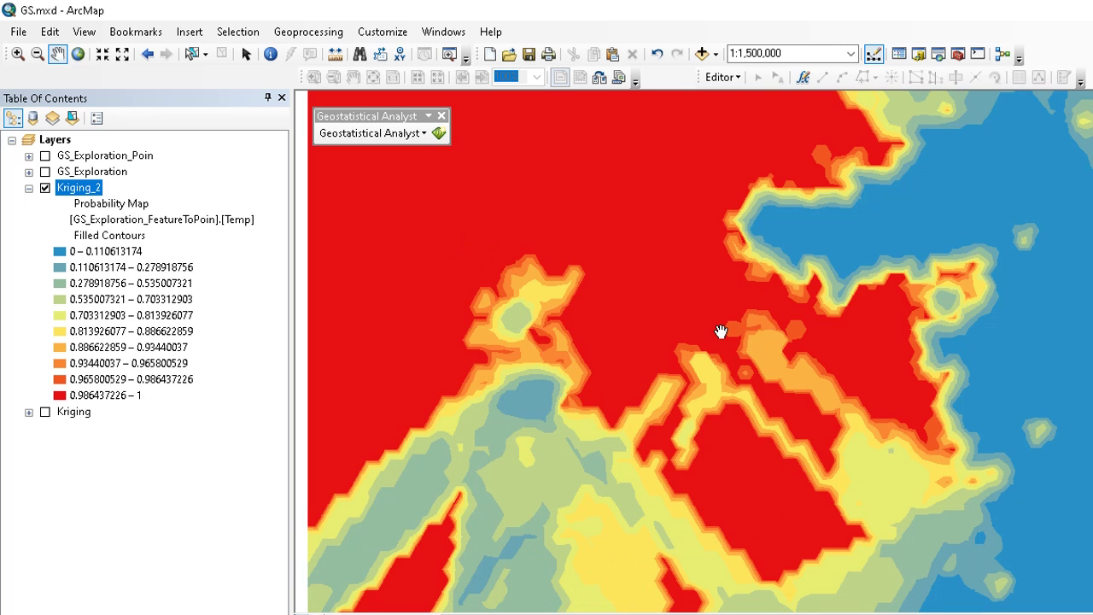
Step: Display the GS_Exploration_Poin points and the labelled GS_Exploration layer over the probability map for a closer look at the threshold boundary
{"action": "left_click_drag", "start_coordinate": [720, 332], "coordinate": [722, 351]}
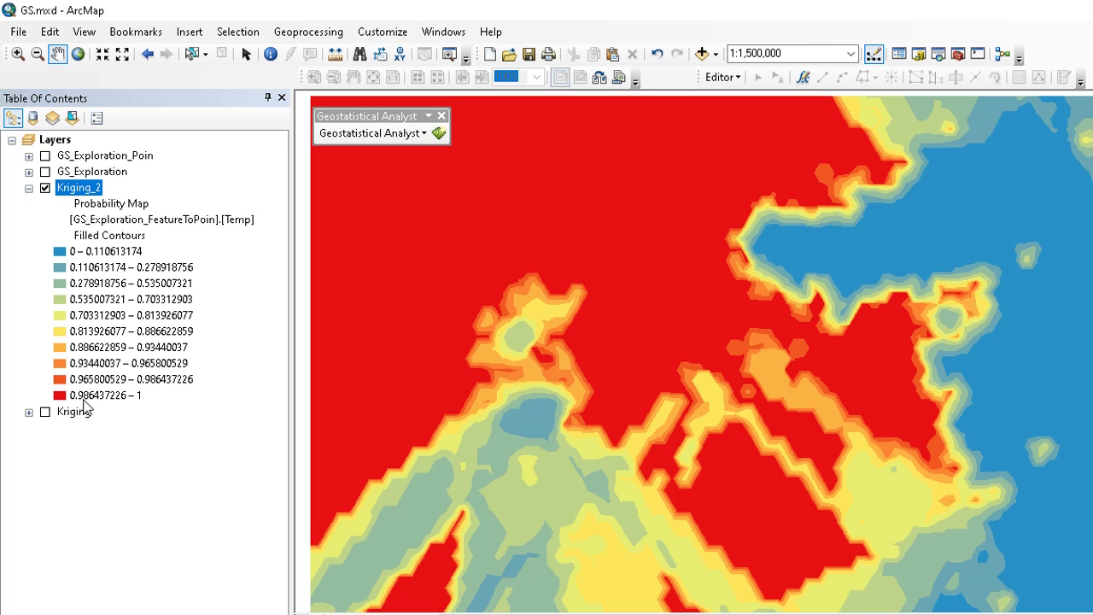
{"action": "left_click", "coordinate": [46, 158], "text": "ctrl"}
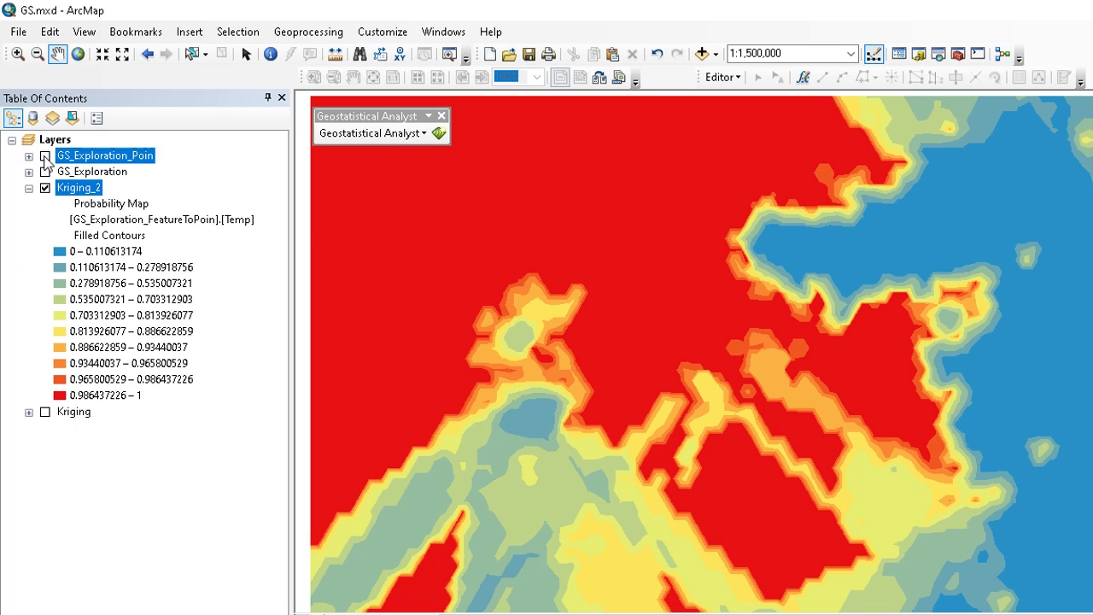
{"action": "left_click", "coordinate": [45, 156]}
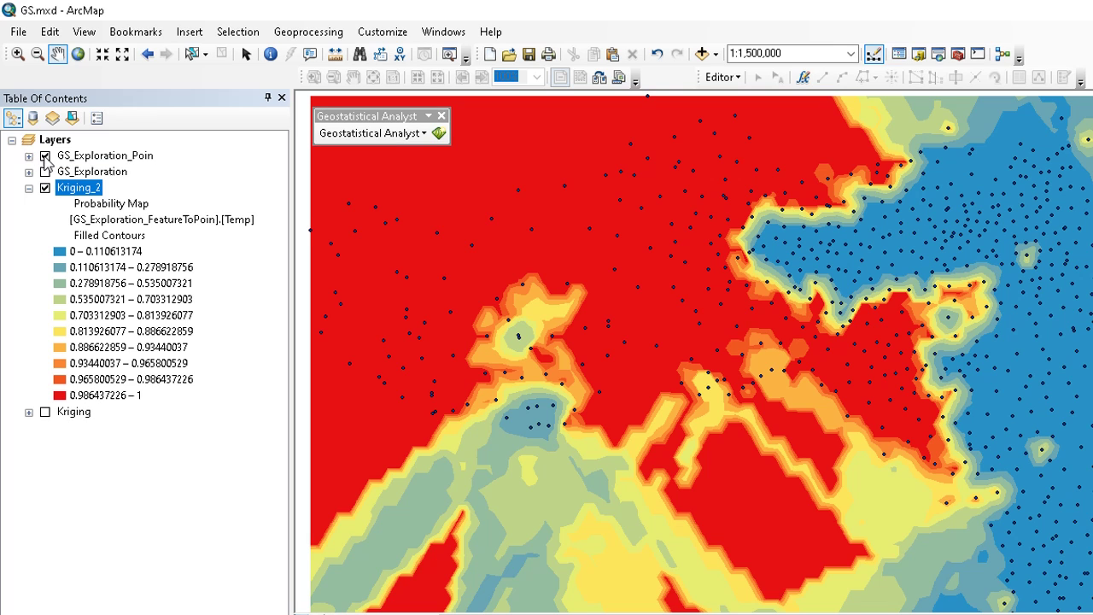
{"action": "left_click", "coordinate": [45, 173]}
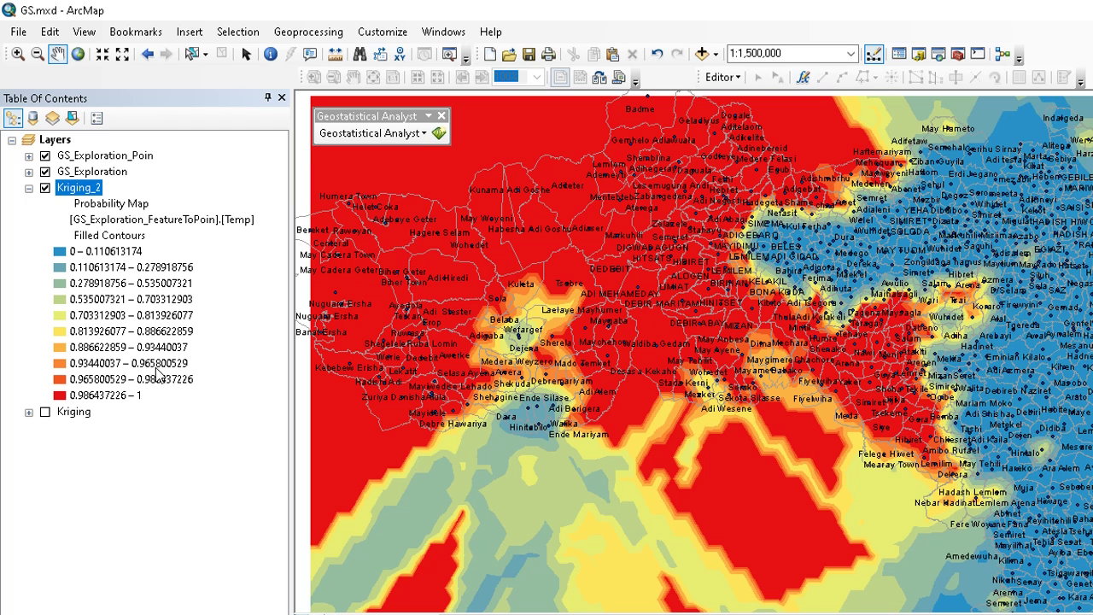
{"action": "scroll", "coordinate": [776, 285], "scroll_direction": "up", "scroll_amount": 4}
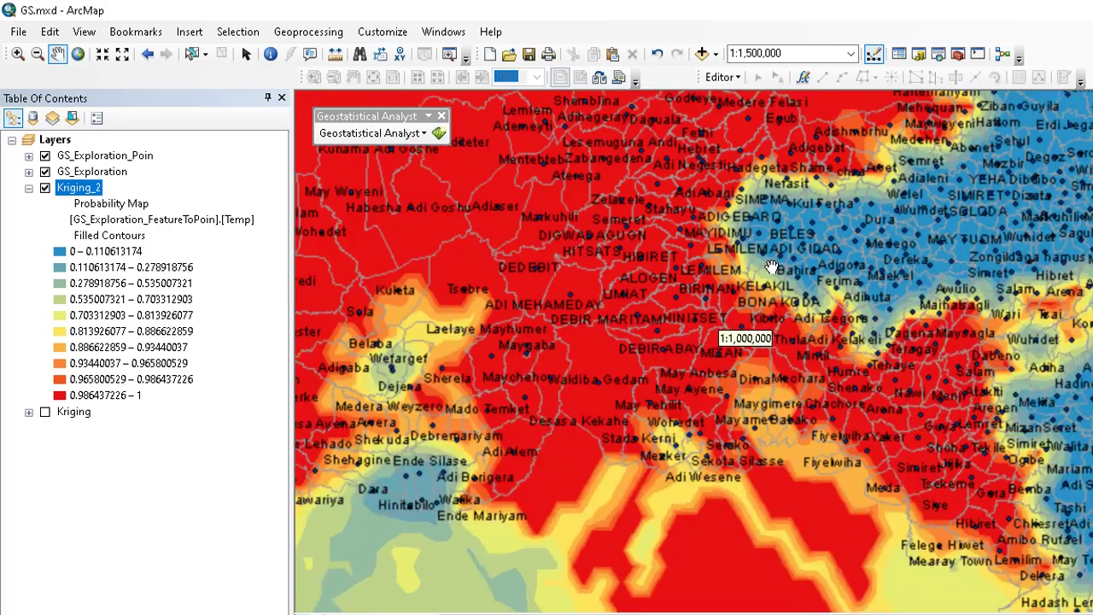
{"action": "scroll", "coordinate": [766, 258], "scroll_direction": "up", "scroll_amount": 3}
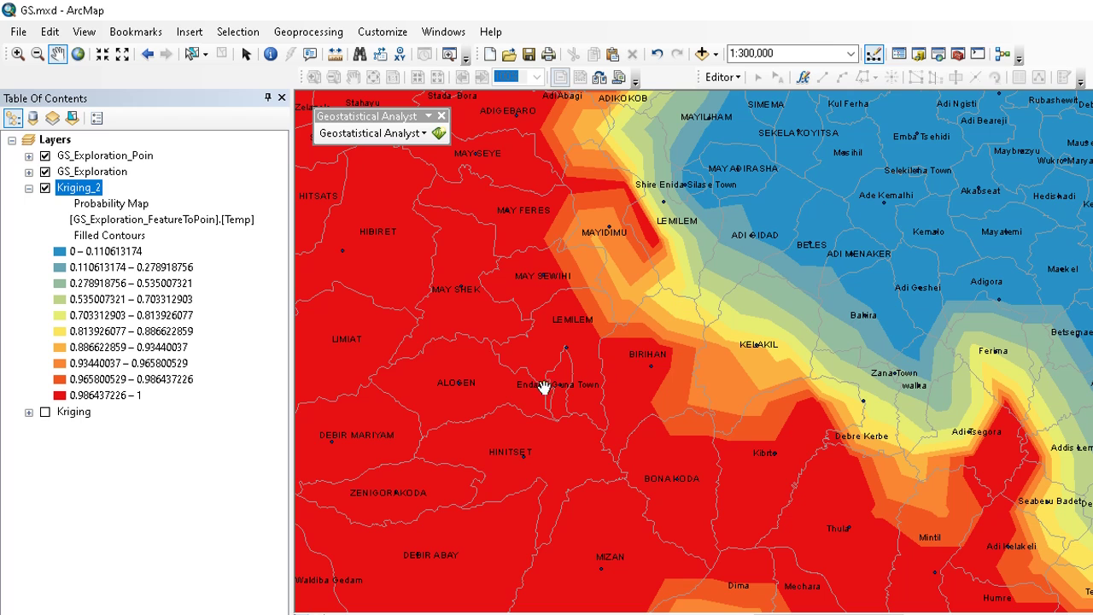
Step: Recolor the highest probability class of Kriging_2 (0.986437226 – 1) with the ESRI Green symbol
{"action": "double_click", "coordinate": [59, 397]}
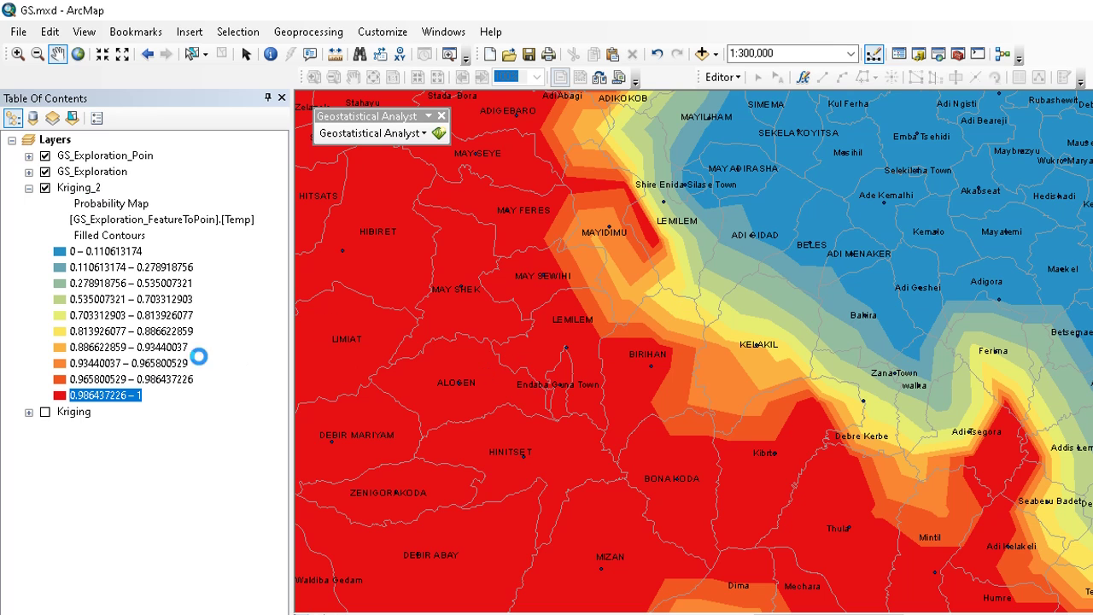
{"action": "left_click", "coordinate": [669, 291]}
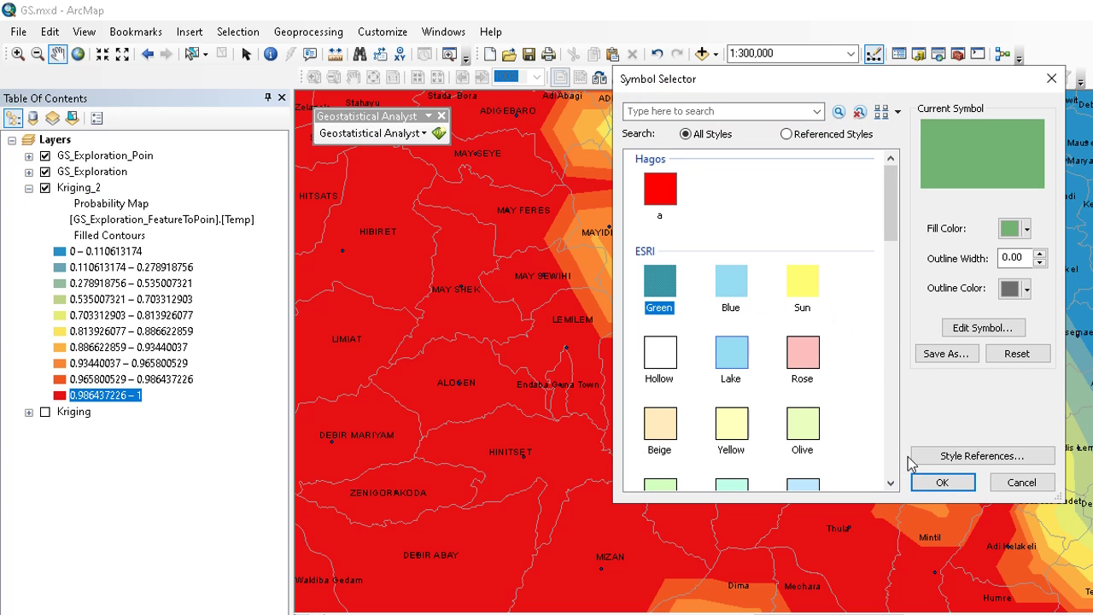
{"action": "left_click", "coordinate": [942, 483]}
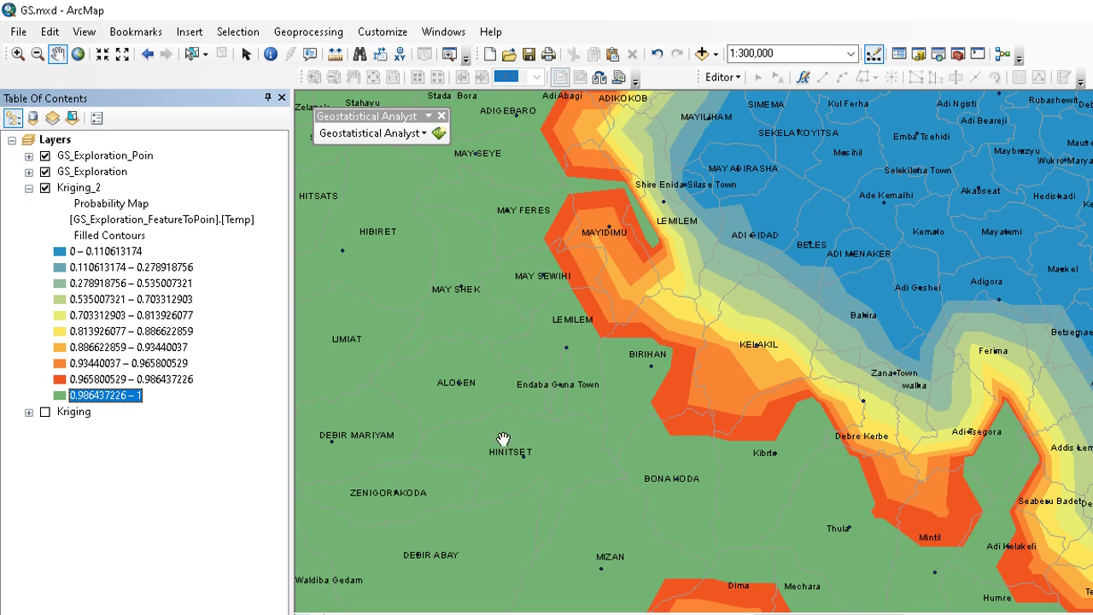
{"action": "scroll", "coordinate": [438, 357], "scroll_direction": "up", "scroll_amount": 2}
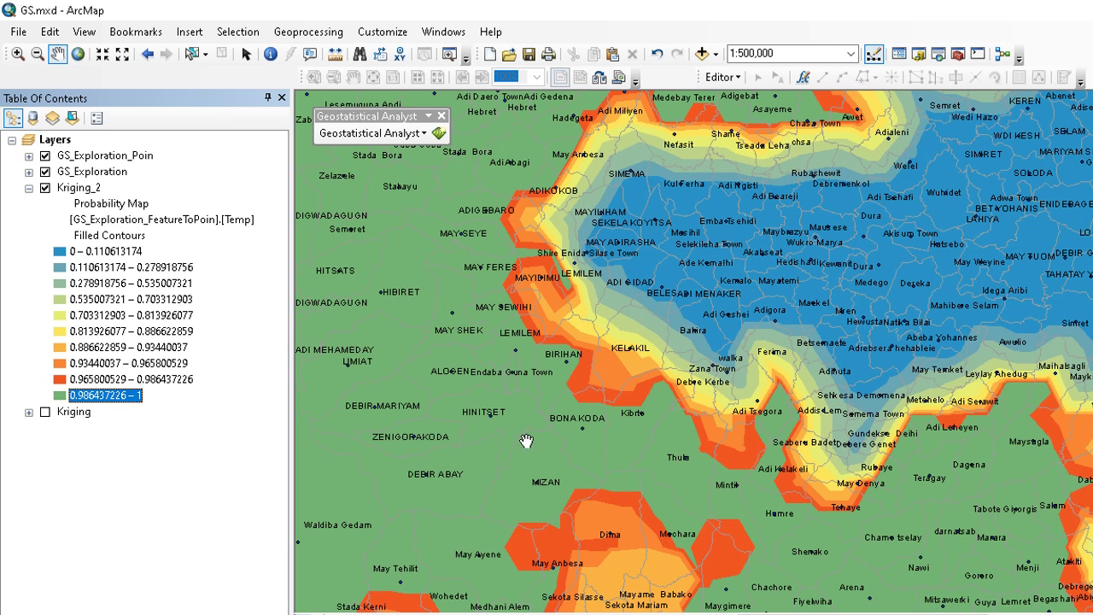
{"action": "left_click_drag", "start_coordinate": [543, 398], "coordinate": [593, 392]}
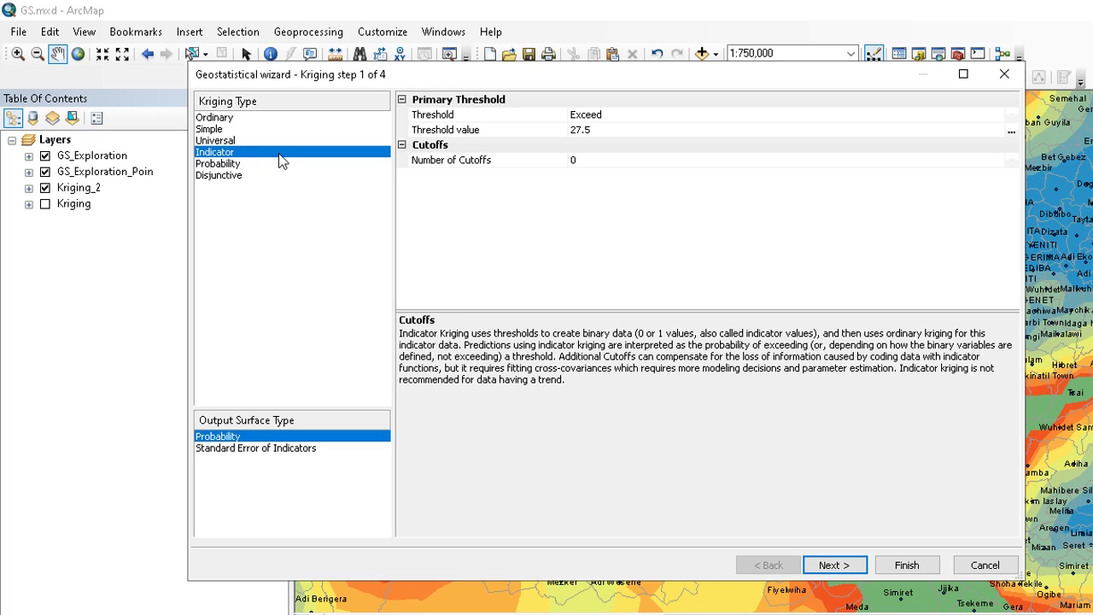
Step: Switch the kriging type to Probability and move its exceedance threshold to about 25.63 on the data histogram
{"action": "left_click", "coordinate": [224, 165]}
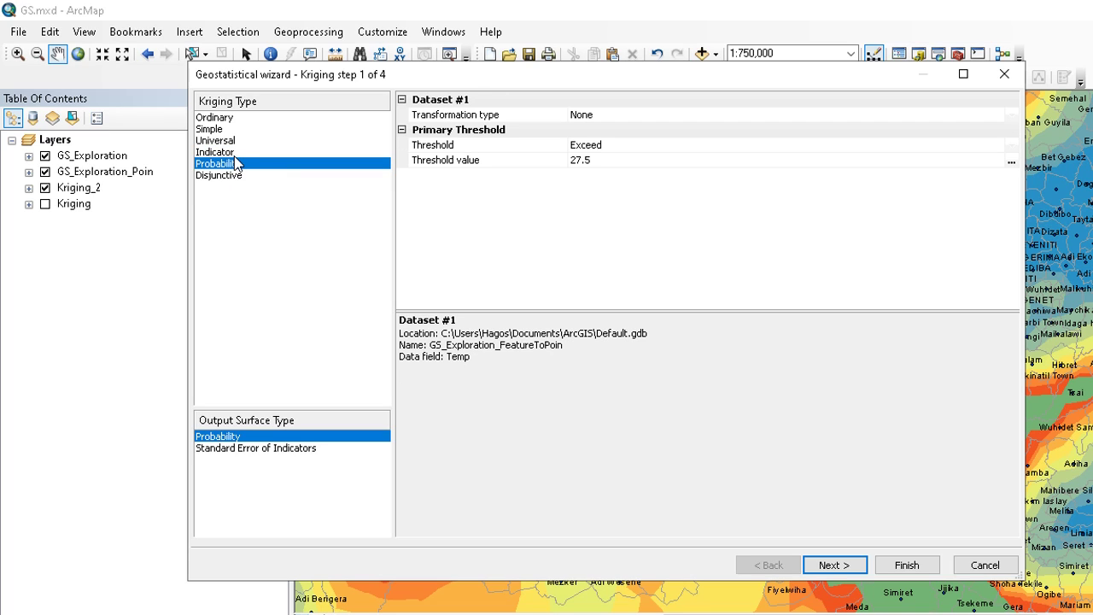
{"action": "left_click", "coordinate": [590, 167]}
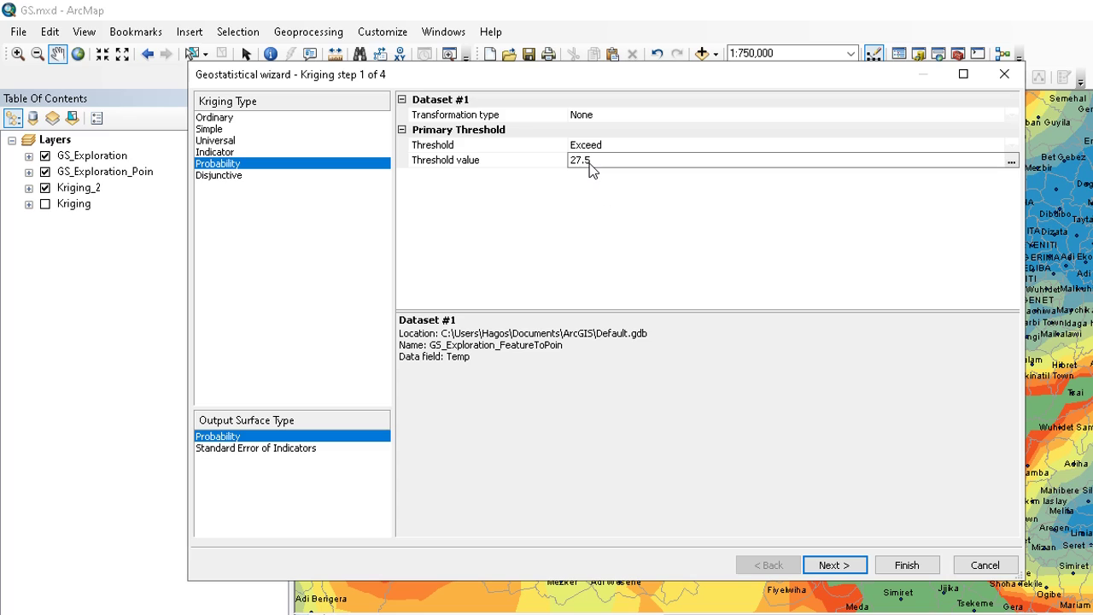
{"action": "left_click", "coordinate": [601, 147]}
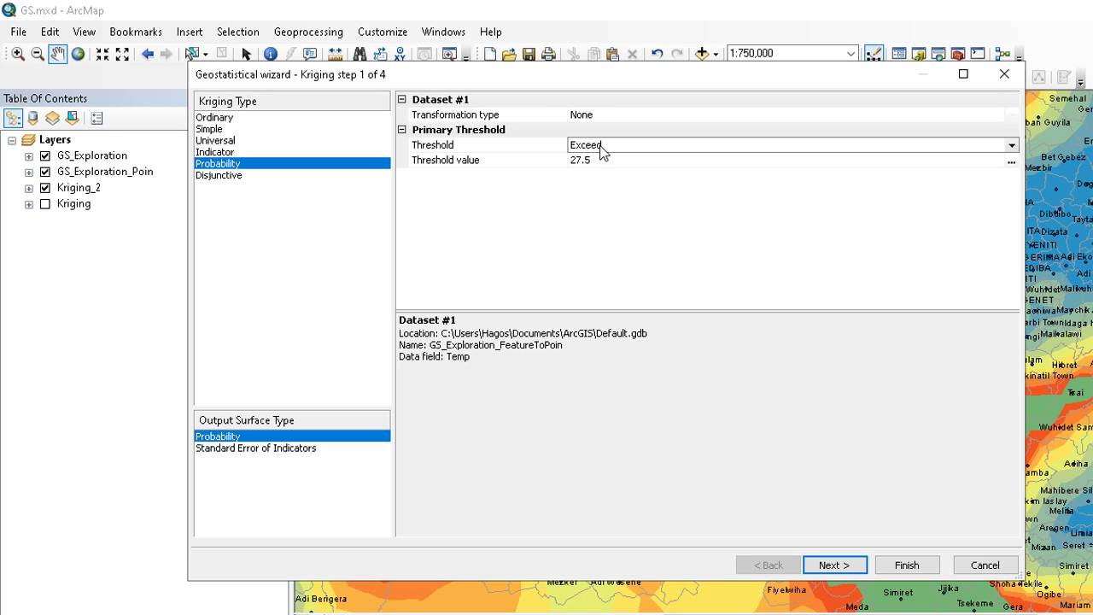
{"action": "left_click", "coordinate": [602, 161]}
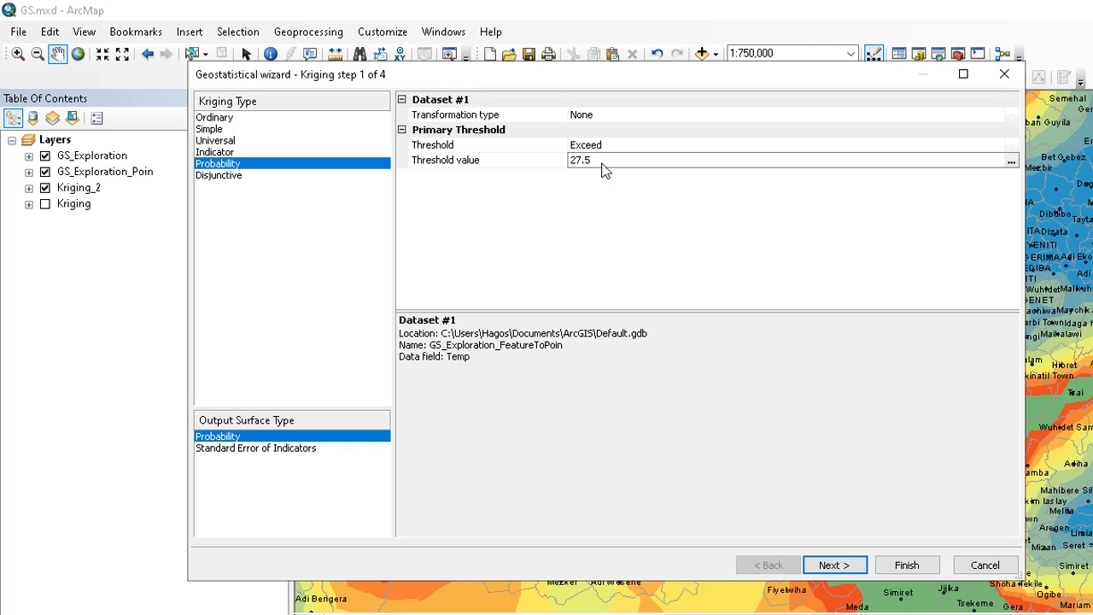
{"action": "left_click", "coordinate": [1011, 162]}
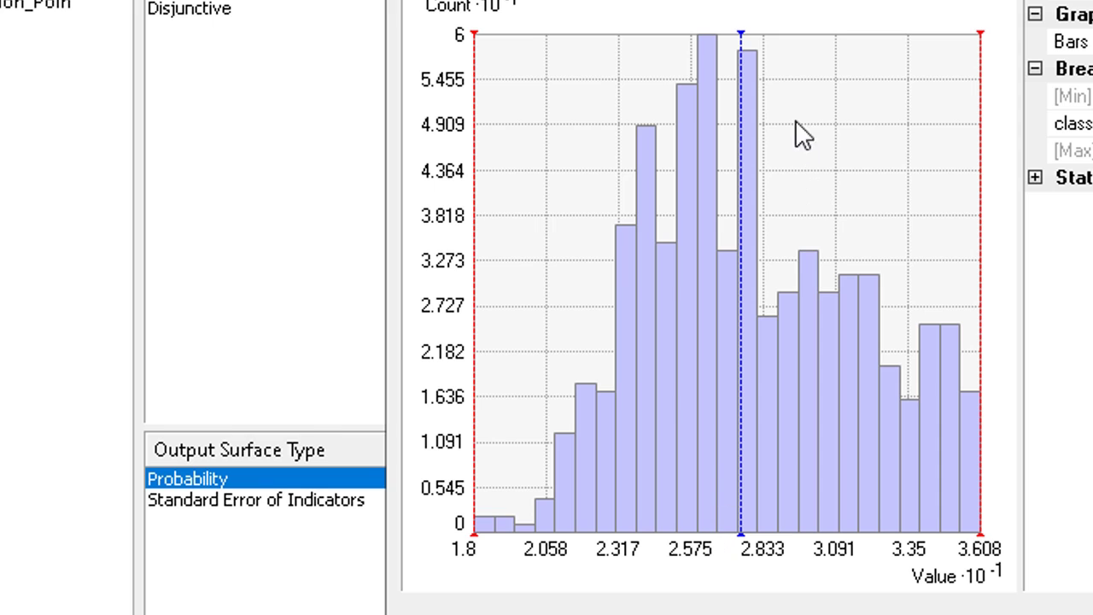
{"action": "left_click_drag", "start_coordinate": [744, 36], "coordinate": [689, 42]}
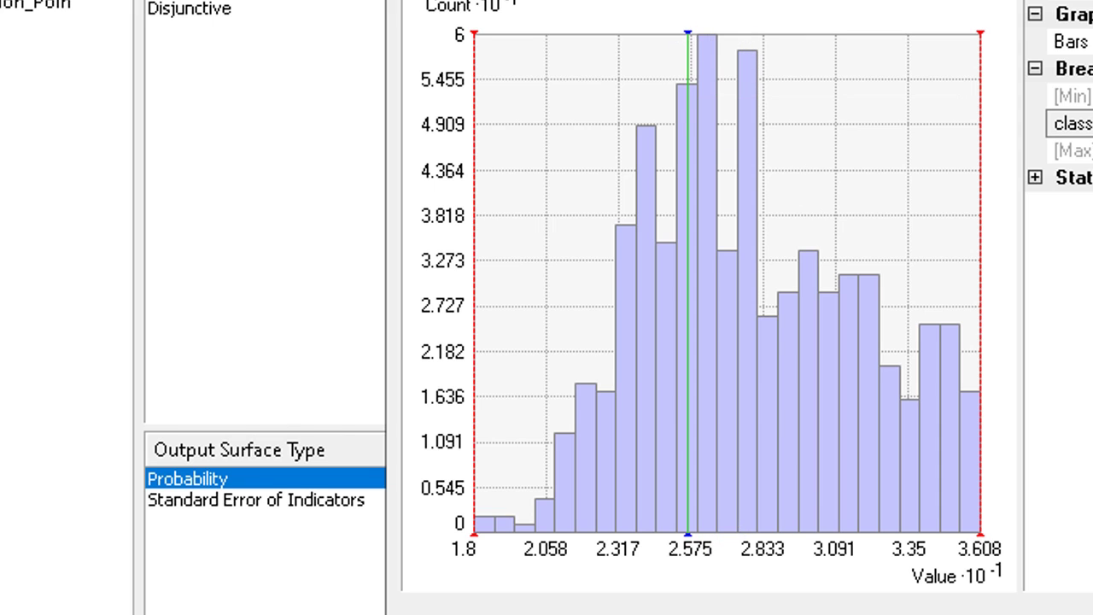
{"action": "left_click", "coordinate": [1084, 610]}
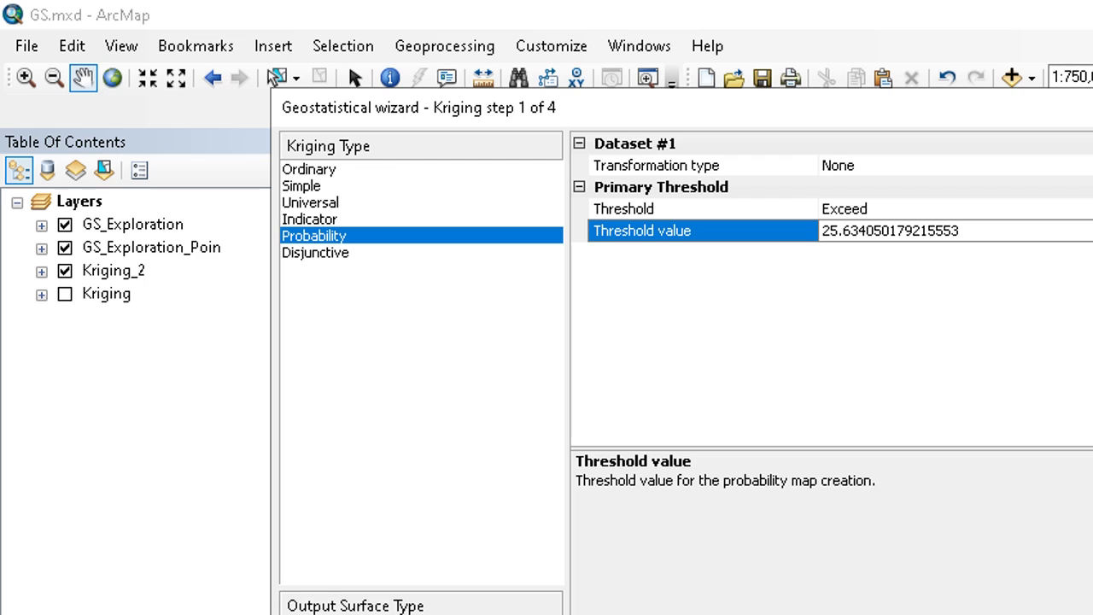
Step: Compare the Indicator and Probability options again and change the kriging type to Disjunctive
{"action": "left_click", "coordinate": [327, 224]}
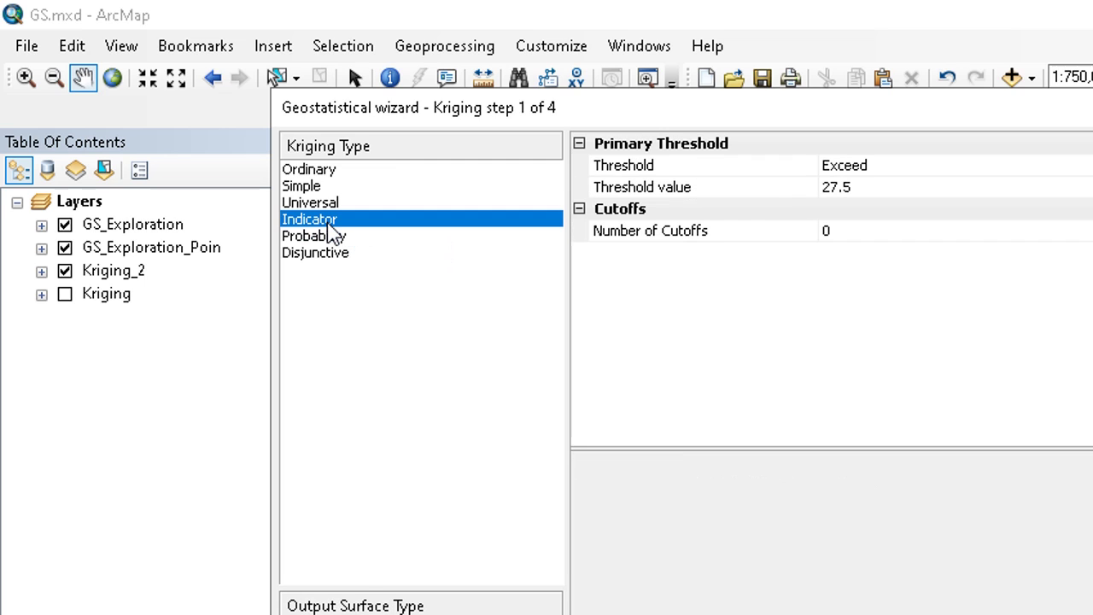
{"action": "left_click", "coordinate": [314, 238]}
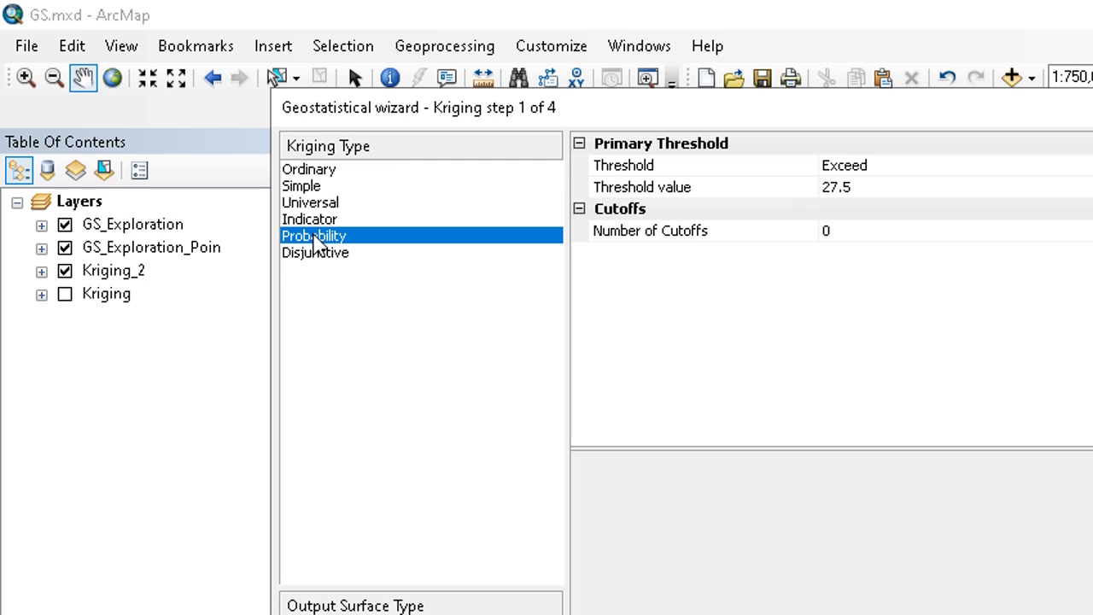
{"action": "left_click", "coordinate": [315, 254]}
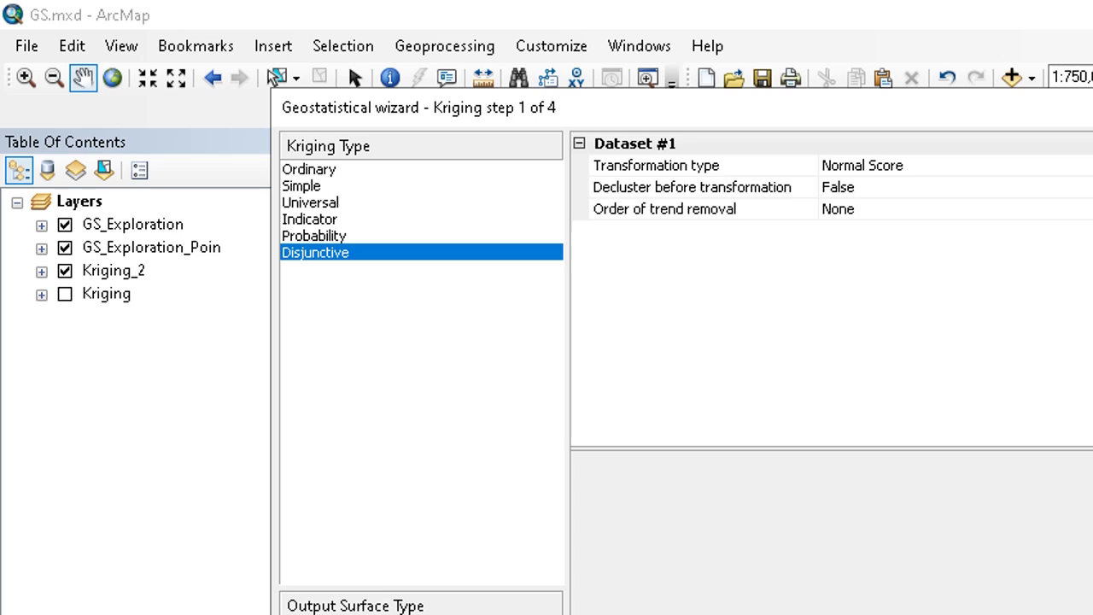
Step: Review the normal score approximation types and the covariance model for disjunctive kriging, and return to the kriging type settings
{"action": "left_click", "coordinate": [912, 610]}
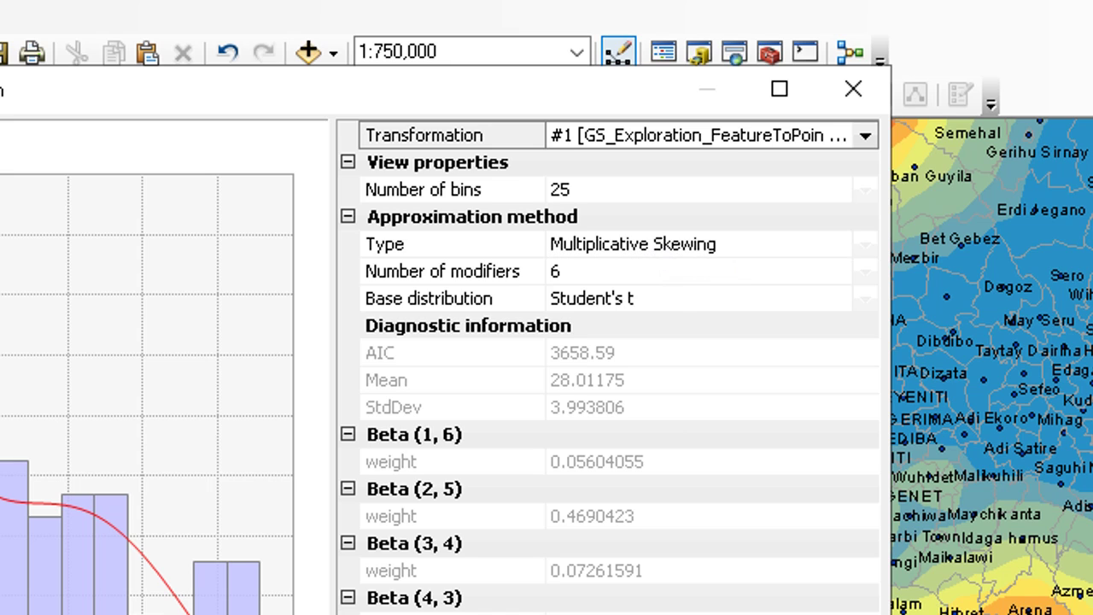
{"action": "left_click", "coordinate": [710, 243]}
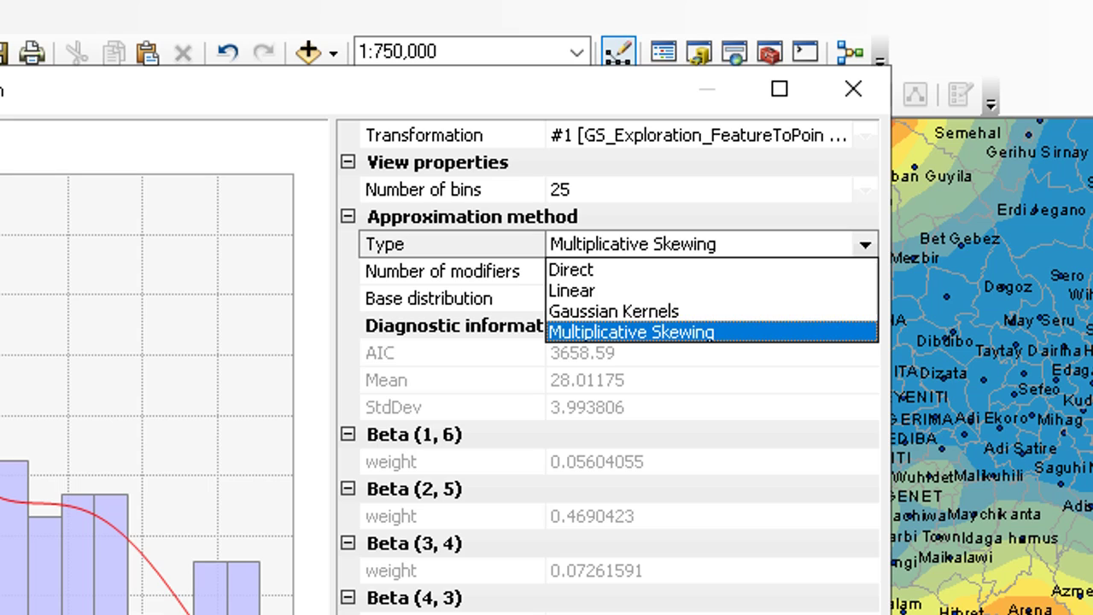
{"action": "key", "text": "Escape"}
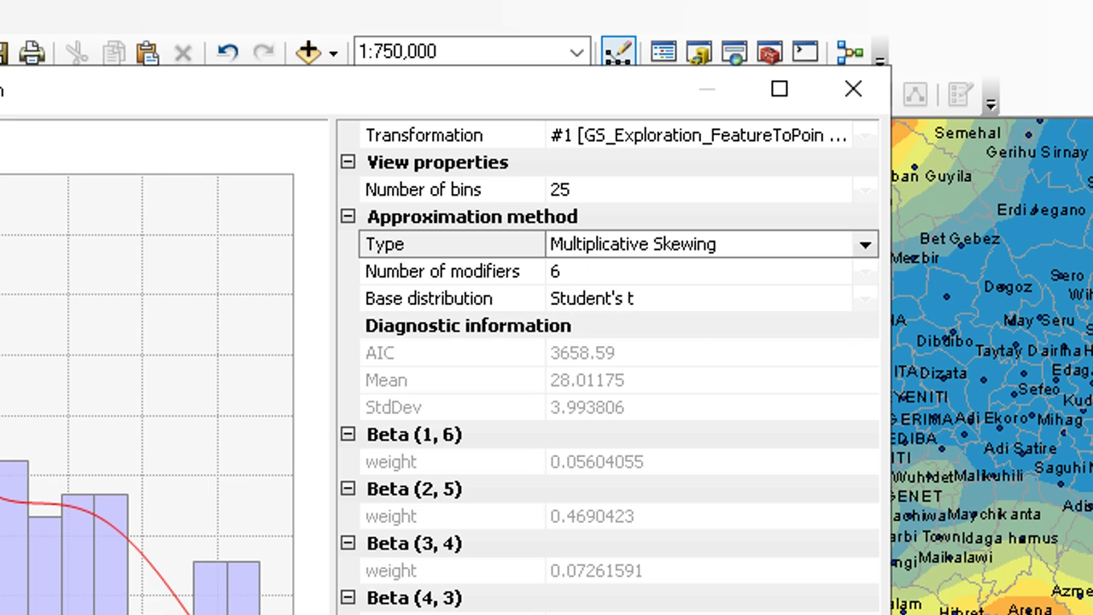
{"action": "key", "text": "Return"}
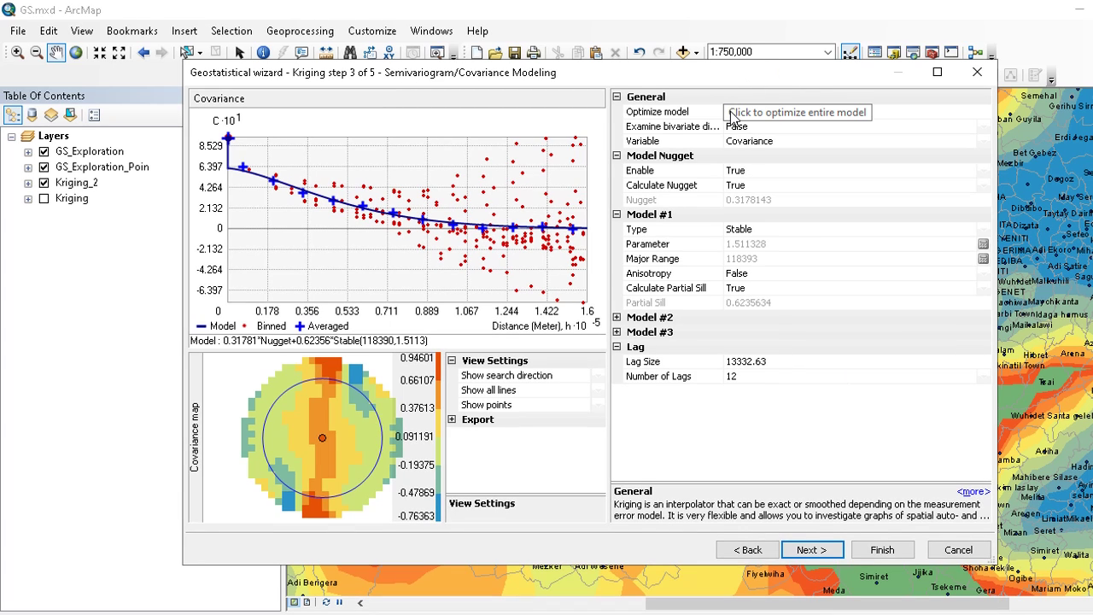
{"action": "left_click", "coordinate": [762, 551]}
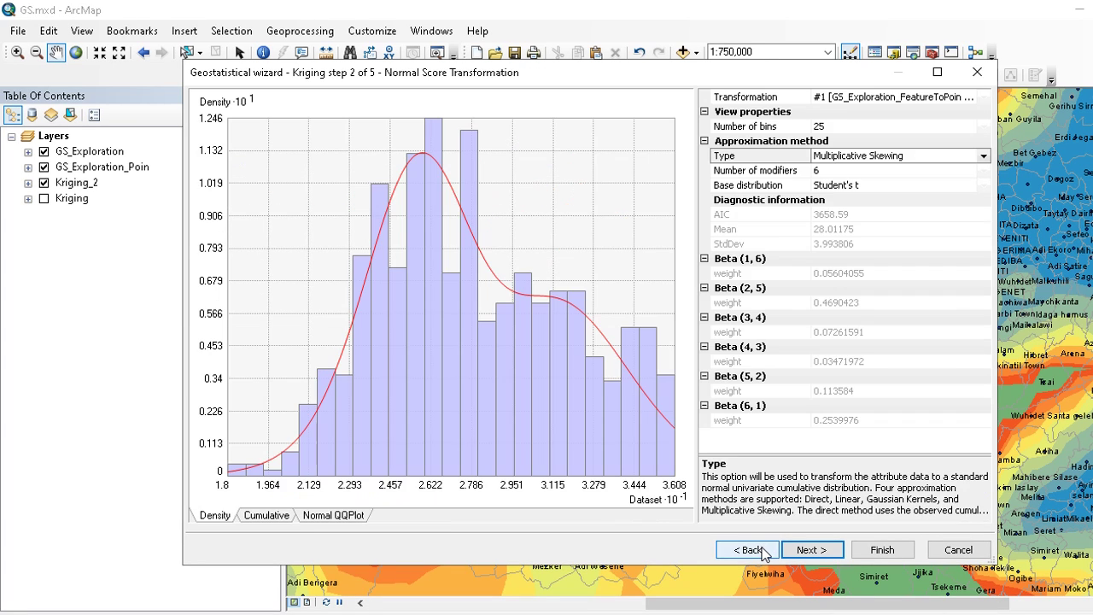
{"action": "left_click", "coordinate": [761, 551]}
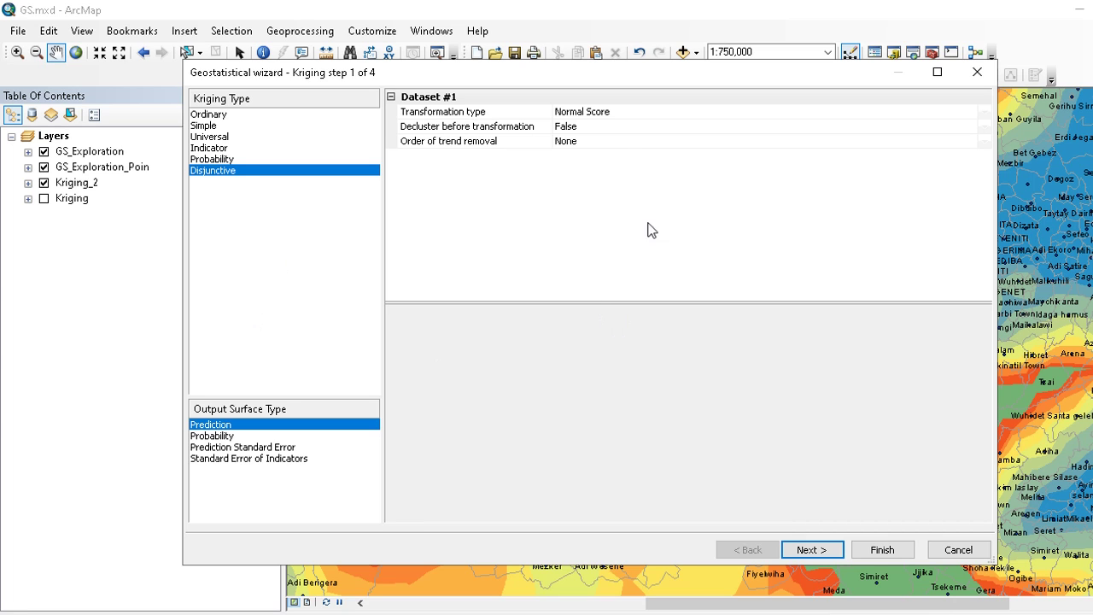
{"action": "left_click_drag", "start_coordinate": [660, 154], "coordinate": [773, 130]}
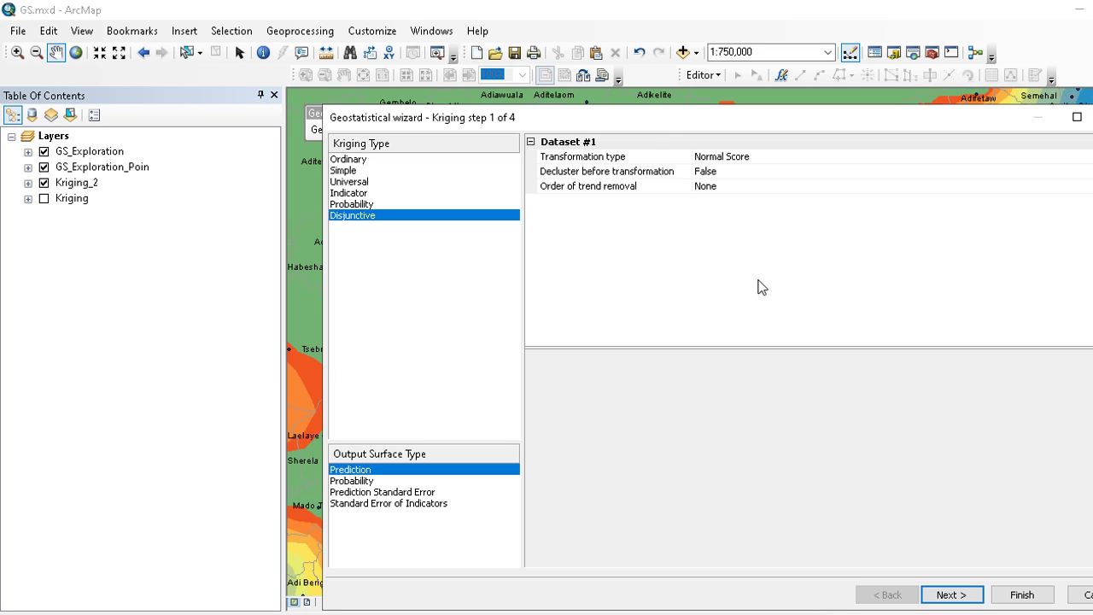
{"action": "left_click_drag", "start_coordinate": [660, 120], "coordinate": [610, 90]}
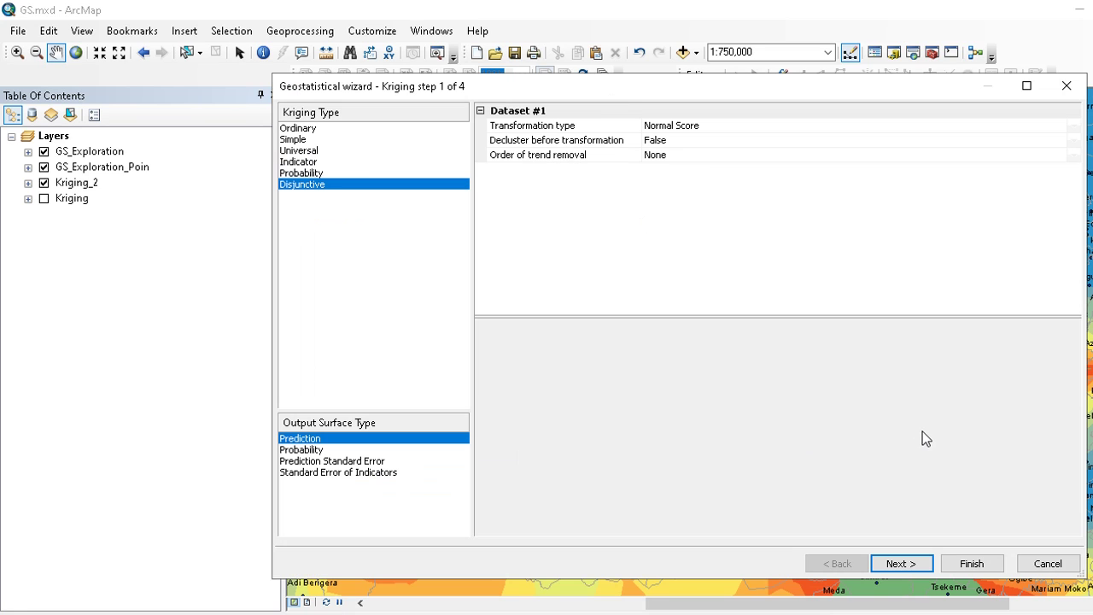